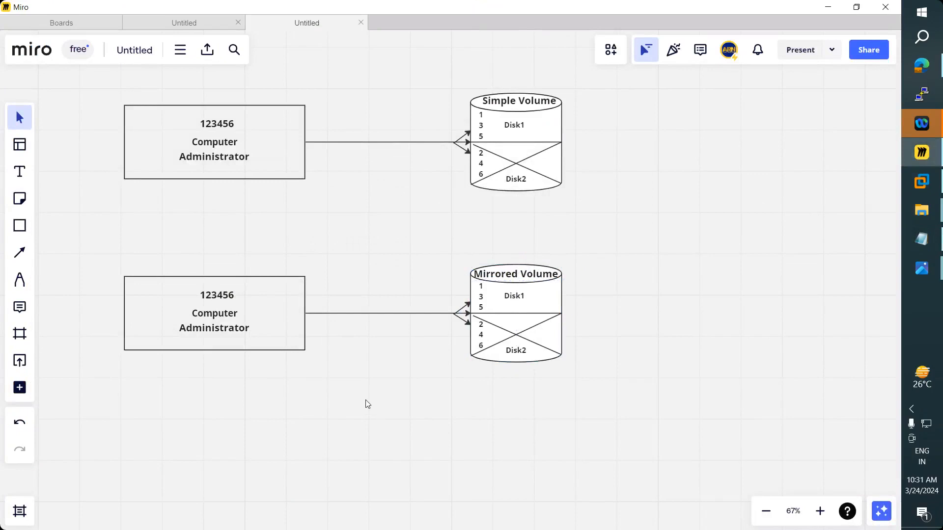
- In the RAID notes, highlight the Fault Tolerance, Minimum - 2 Hard Disks and simultaneous-write points
key(alt+Tab)
drag(25, 287, 226, 289)
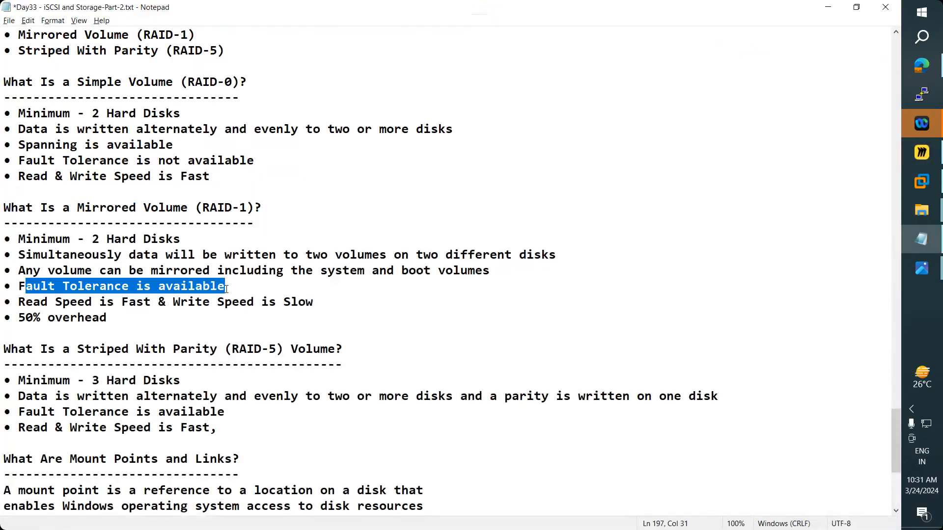
drag(33, 240, 193, 238)
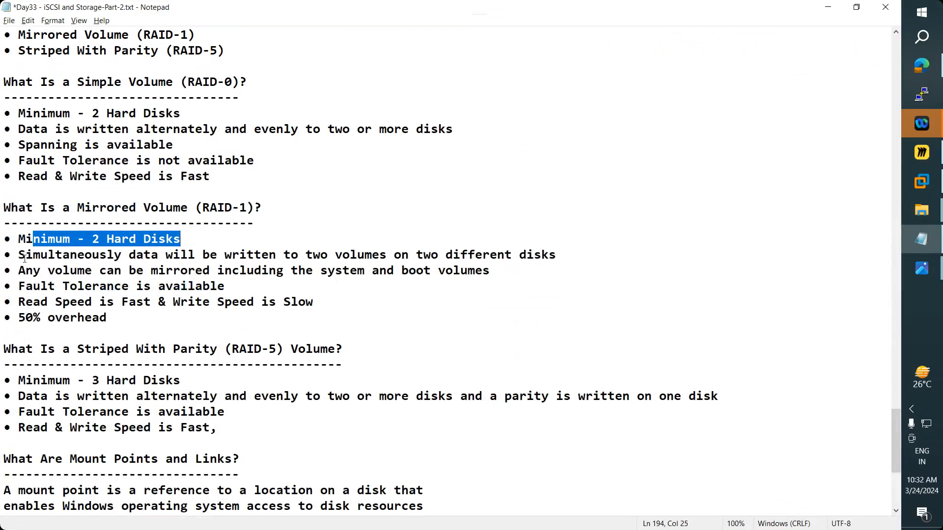
drag(19, 255, 566, 246)
key(alt+Tab)
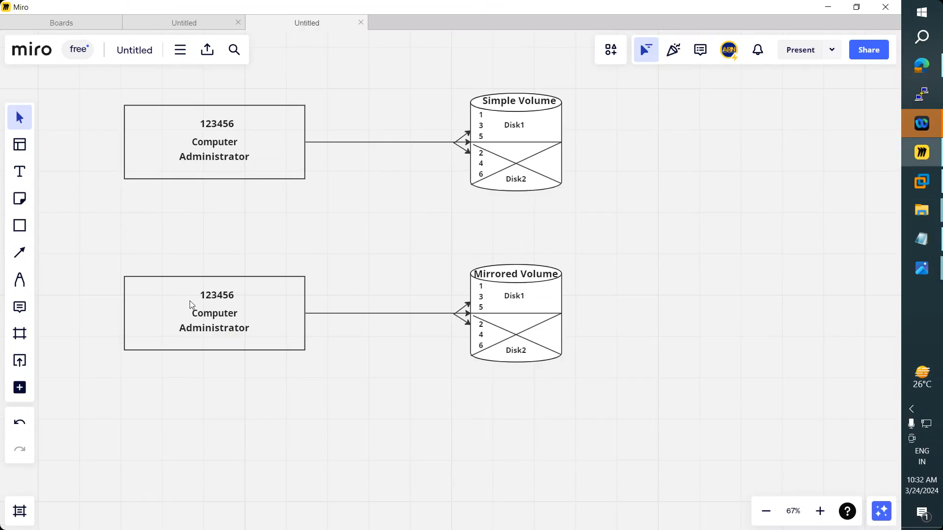
- Shorten the lower box label from 123456 to 123 and change Disk1's numbers from 1 3 5 to 1 2 3
click(228, 296)
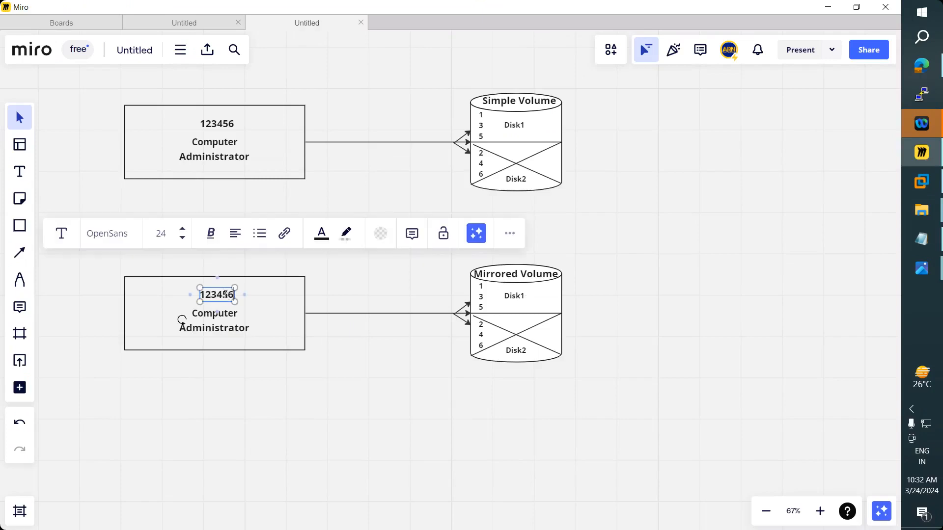
key(BackSpace)
key(BackSpace)
key(BackSpace)
click(240, 413)
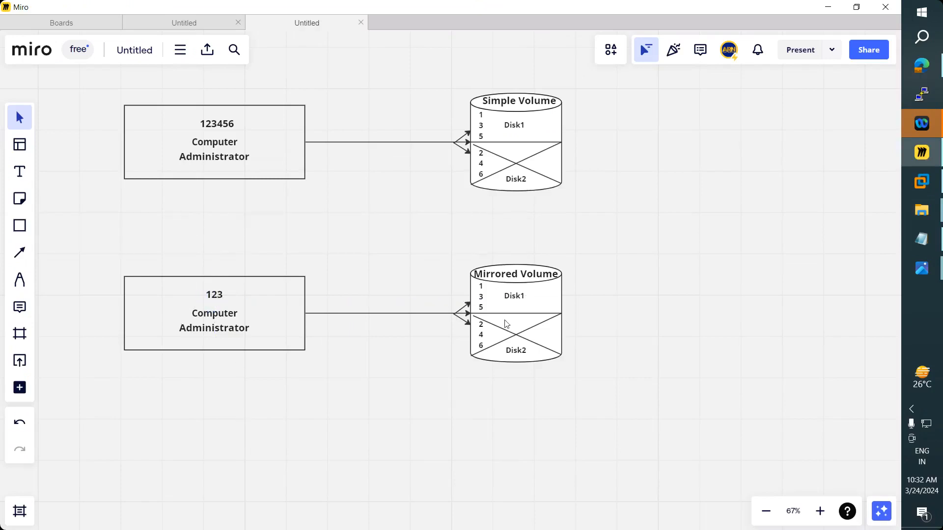
click(483, 295)
click(482, 297)
key(BackSpace)
text(2)
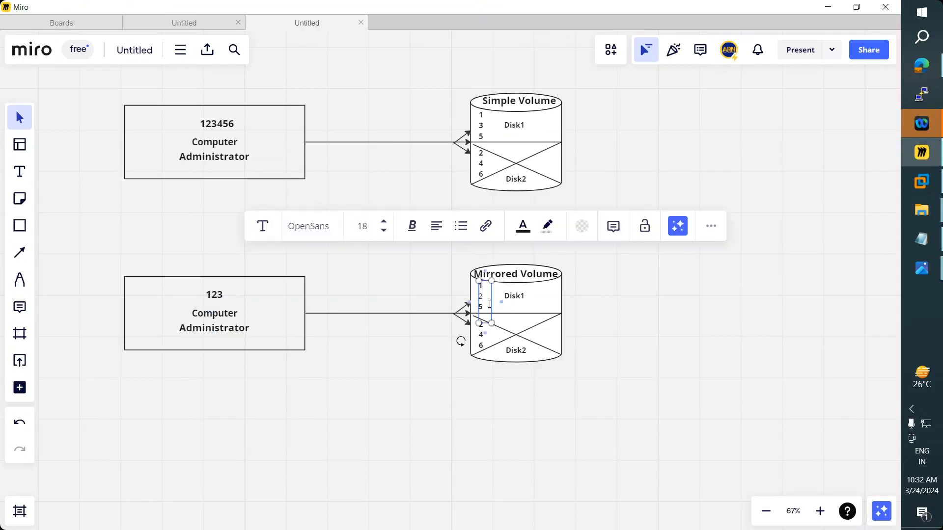
double_click(472, 309)
text(3)
drag(485, 307, 477, 289)
click(428, 392)
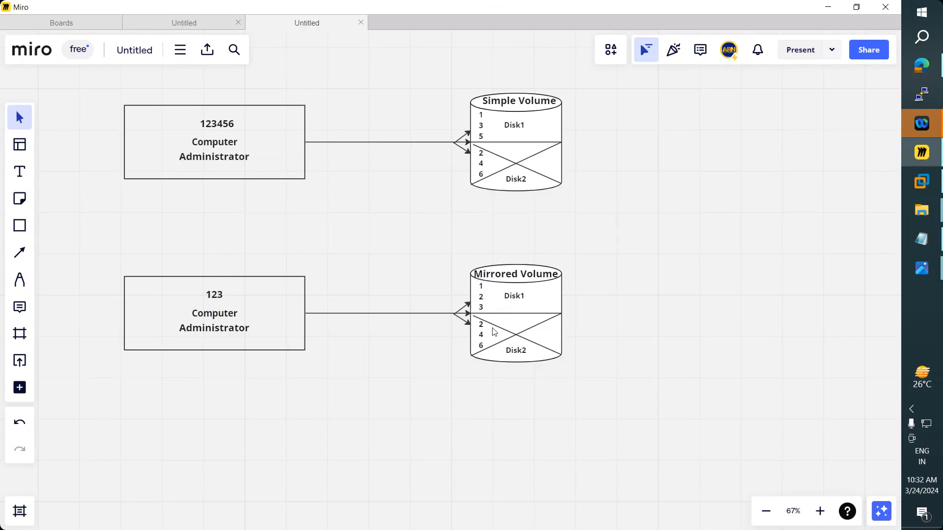
- Remove Disk2's X lines and 2 4 6 numbers, and paste 1 2 3 into the Disk2 half
click(508, 335)
key(Delete)
click(506, 339)
key(Delete)
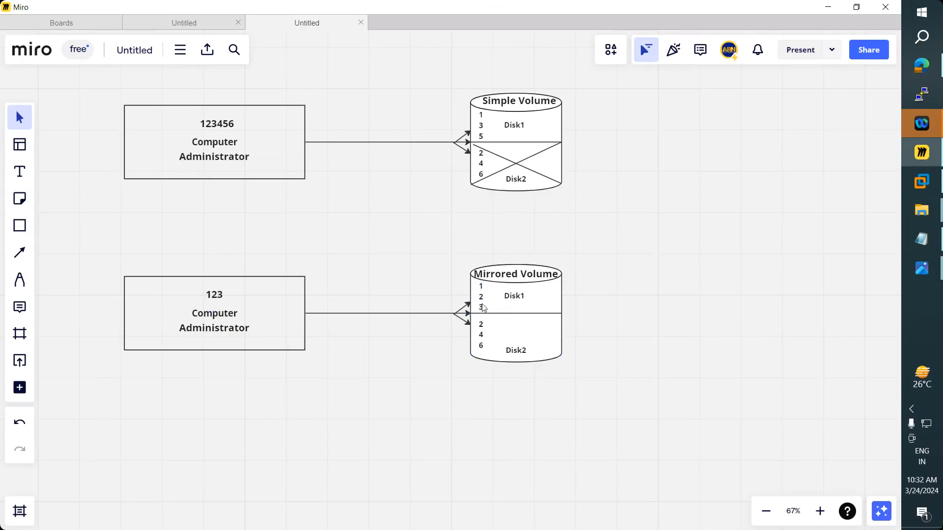
click(484, 308)
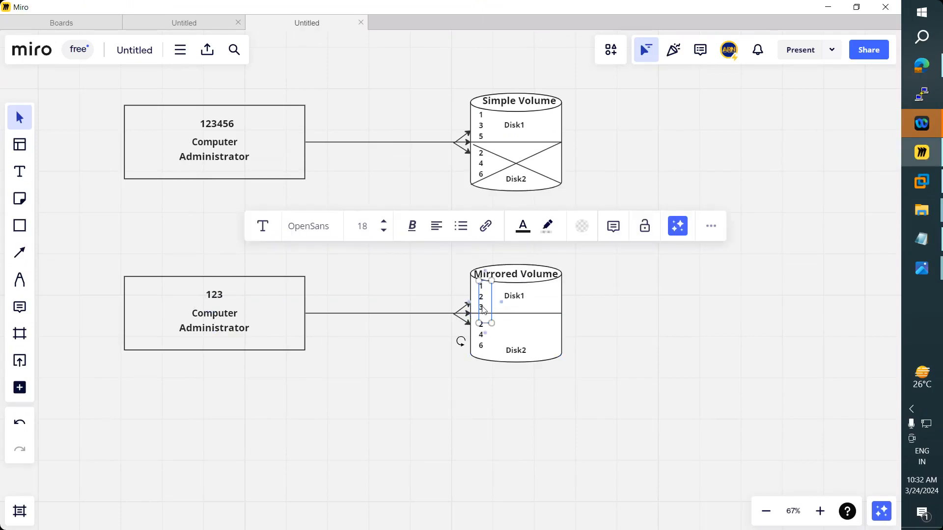
click(484, 347)
key(Delete)
click(483, 347)
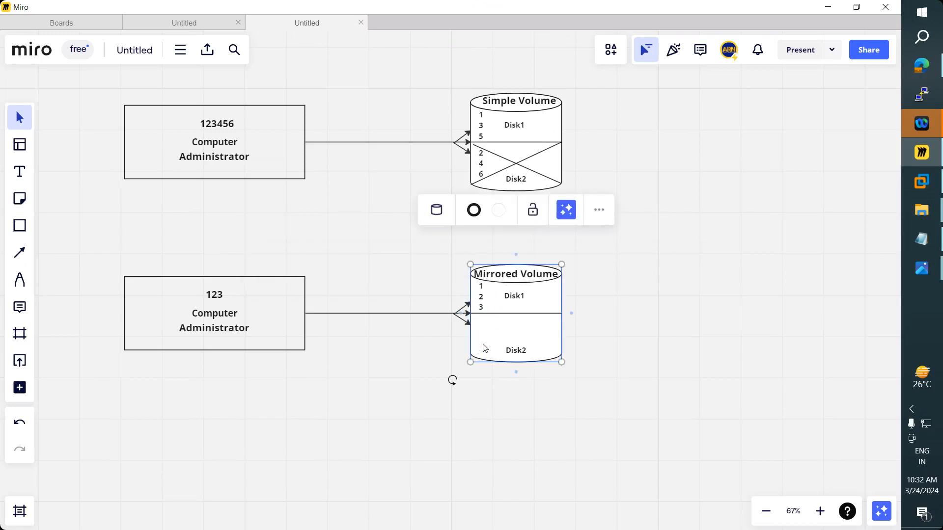
key(ctrl+v)
drag(481, 344, 484, 340)
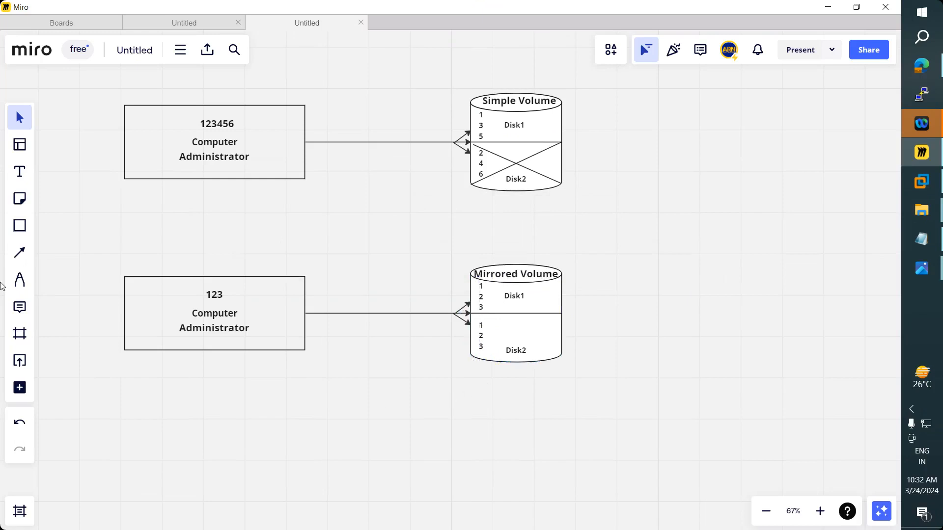
- Draw two crossing diagonal lines over the Mirrored Volume's Disk1 half, then bring Notepad's RAID notes forward
click(20, 253)
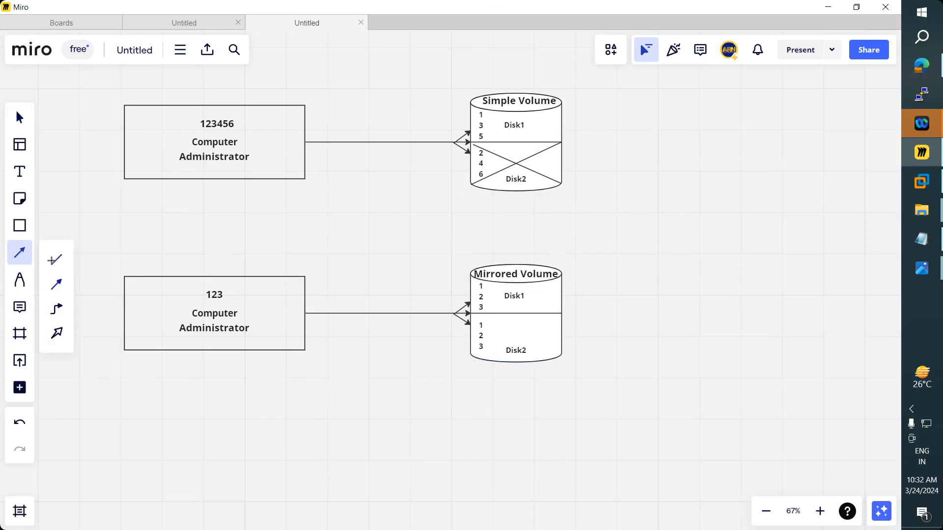
drag(560, 274, 471, 312)
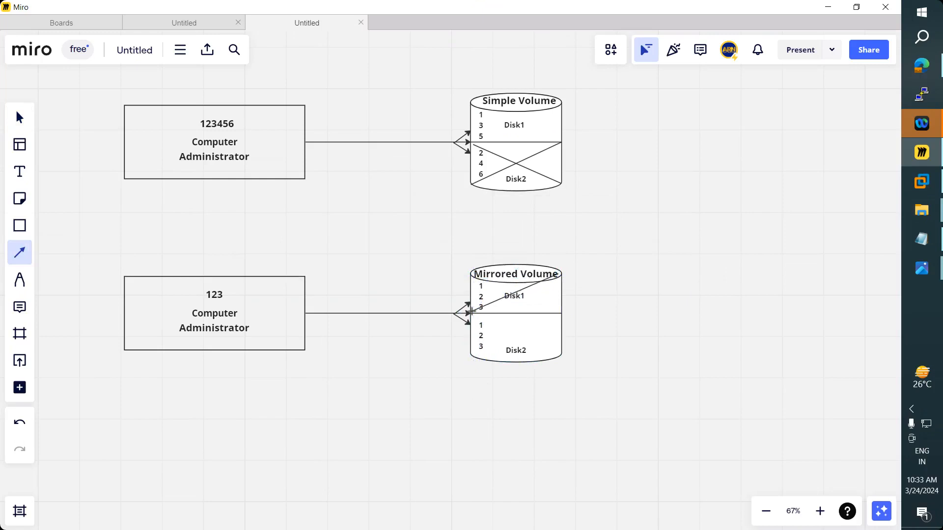
click(19, 253)
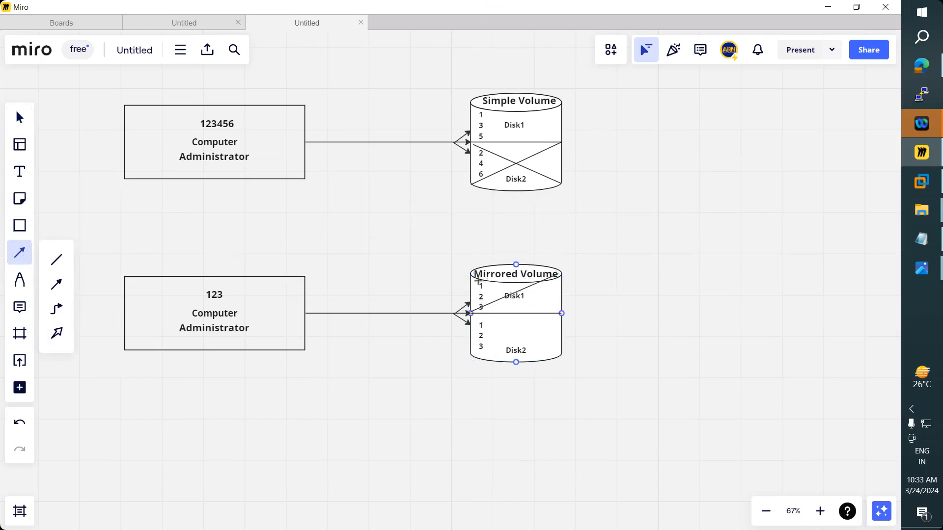
drag(477, 280, 555, 313)
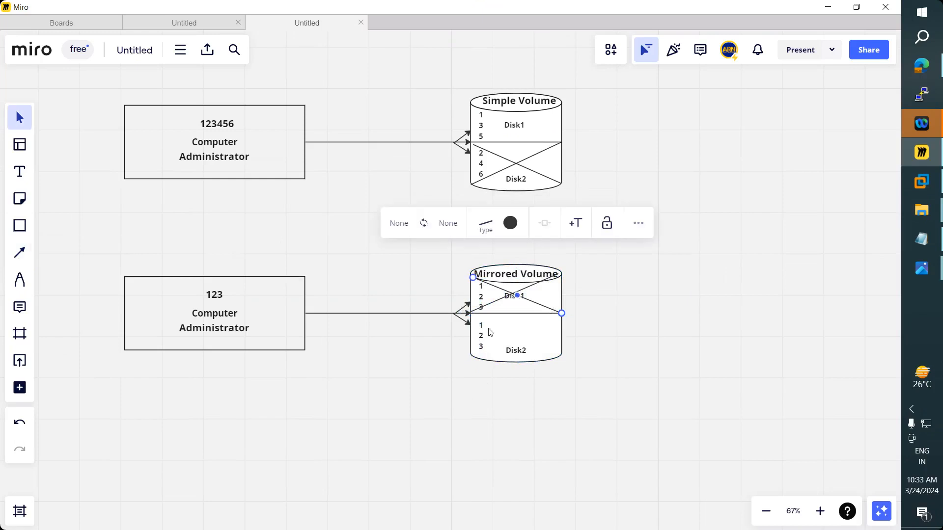
click(913, 241)
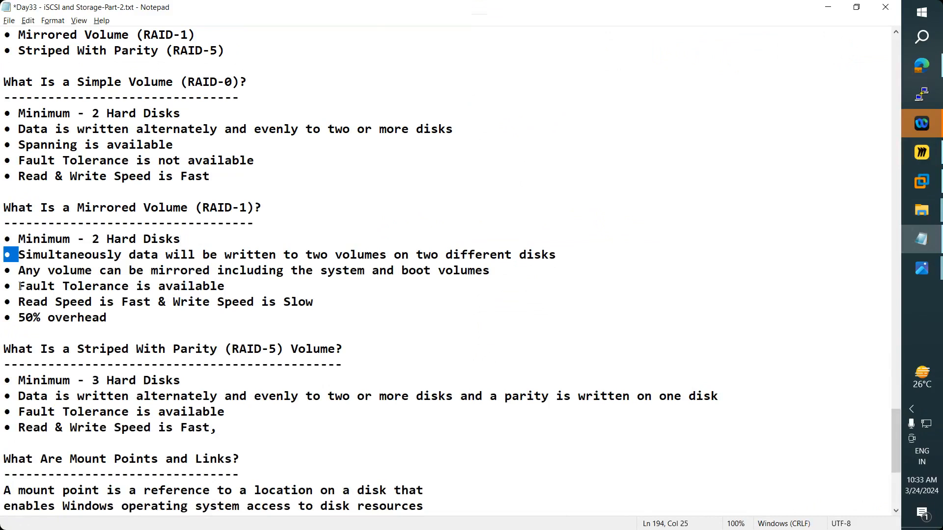
- Highlight the RAID-1 Fault Tolerance and read/write speed points, then minimize Notepad and deselect the diagonal
drag(20, 286, 258, 285)
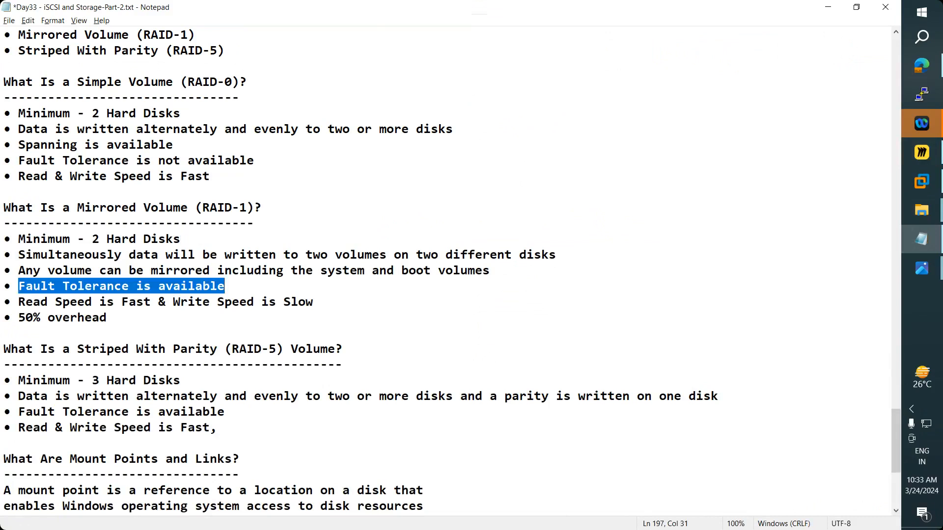
drag(25, 302, 108, 318)
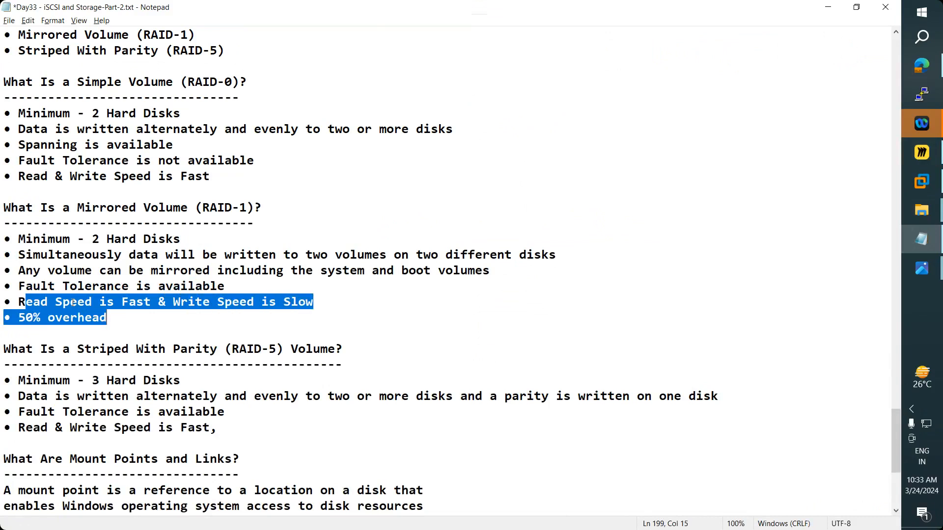
mouse_move(33, 302)
mouse_down()
mouse_move(343, 305)
mouse_move(113, 318)
mouse_move(19, 305)
mouse_up()
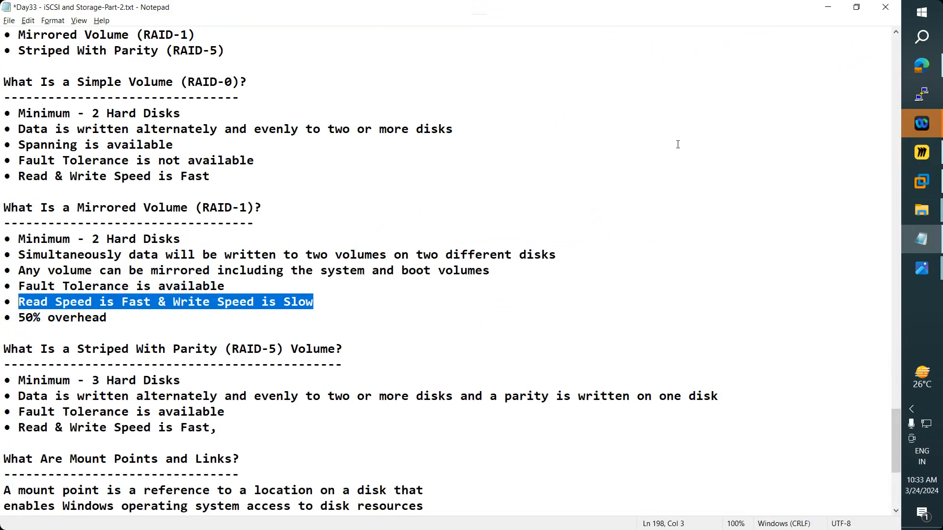
click(829, 7)
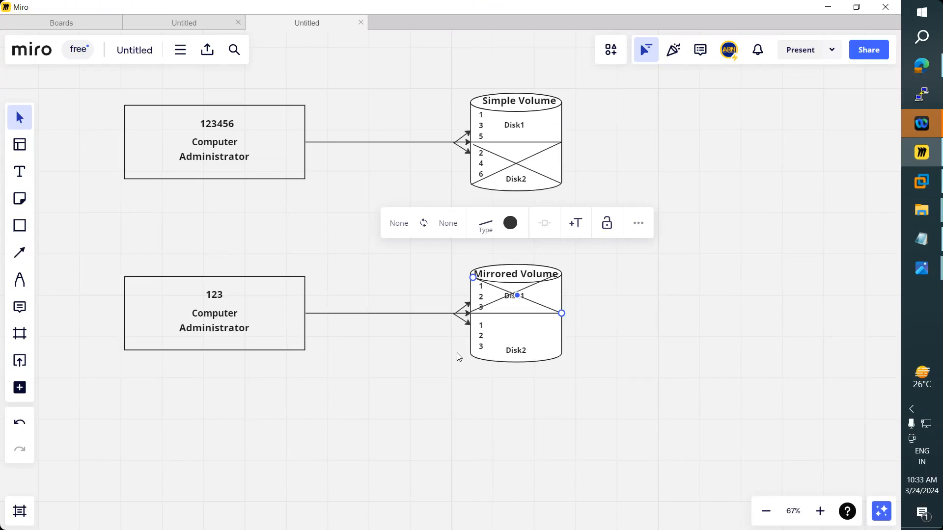
click(436, 364)
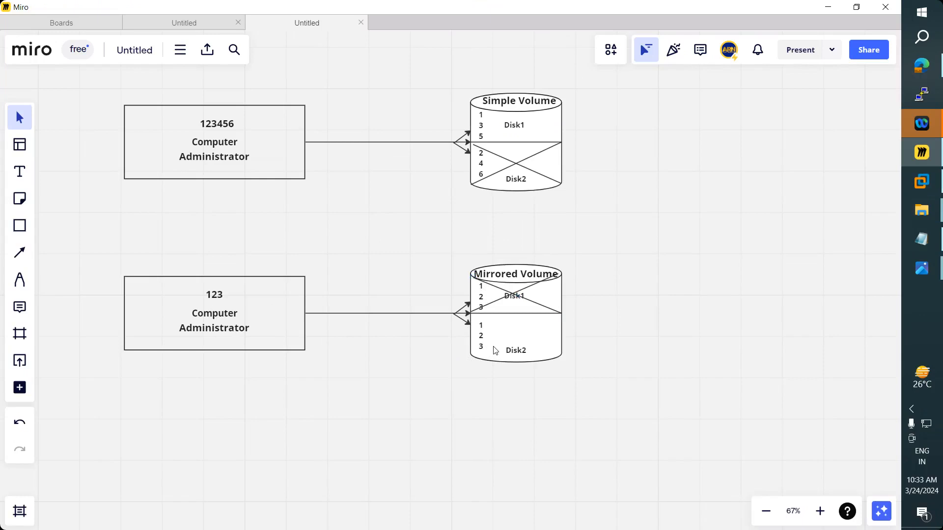
- Reopen the notes, highlight Fault Tolerance and 'Read Speed is Fast & Write Speed is Slow', scroll down, then minimize
click(922, 240)
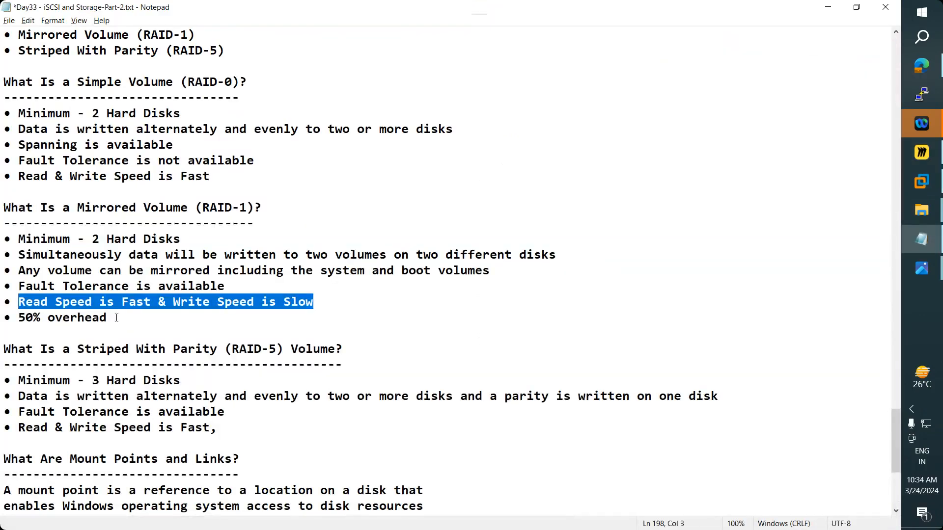
drag(231, 286, 12, 287)
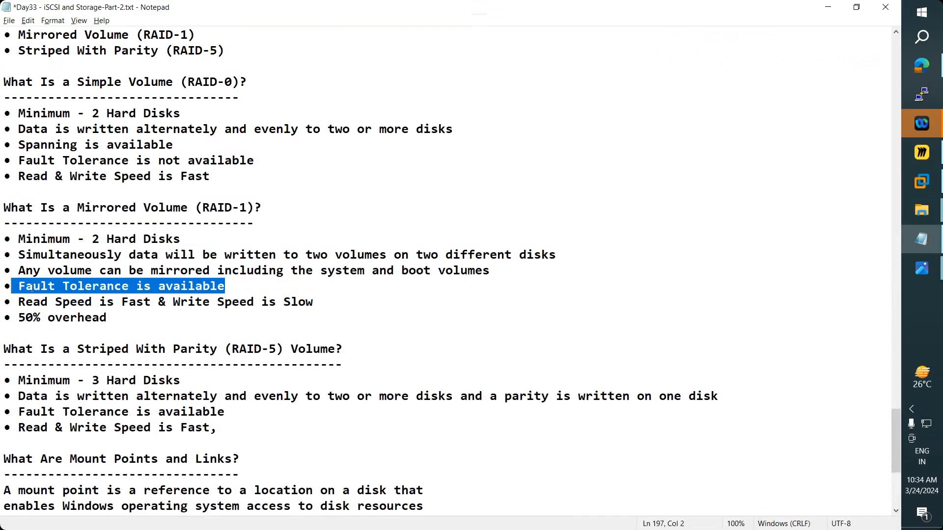
drag(315, 302, 21, 296)
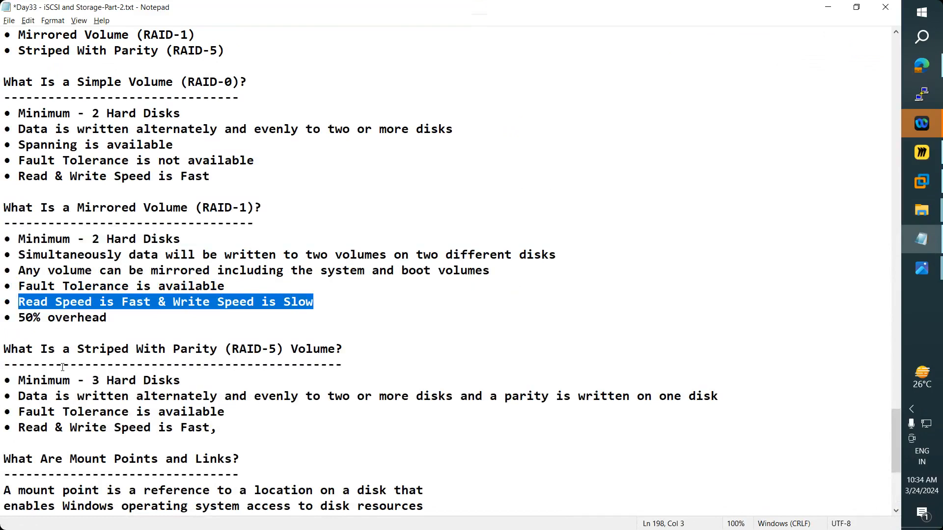
scroll(62, 367, down, 3)
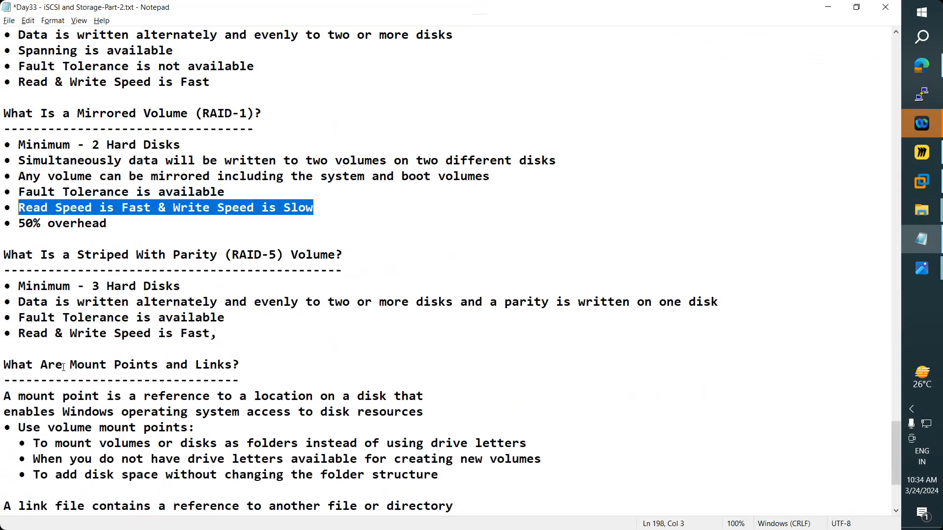
click(830, 7)
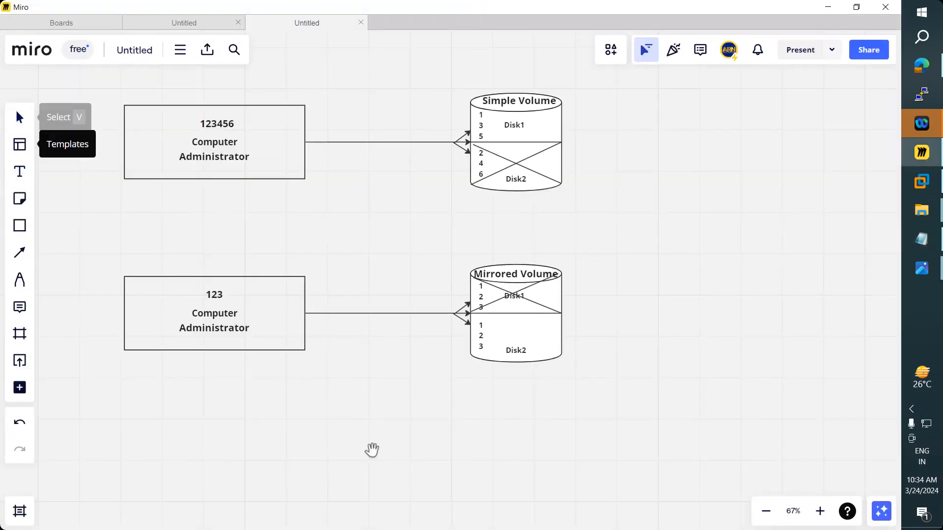
- Bring the Notepad notes back and highlight the Striped With Parity (RAID-5) heading and Minimum - 3 Hard Disks line
scroll(417, 429, down, 2)
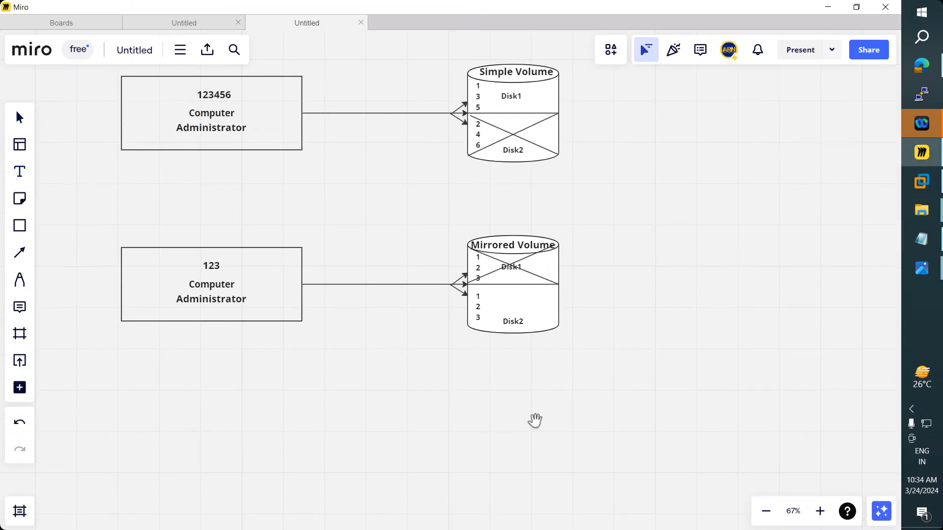
mouse_move(940, 265)
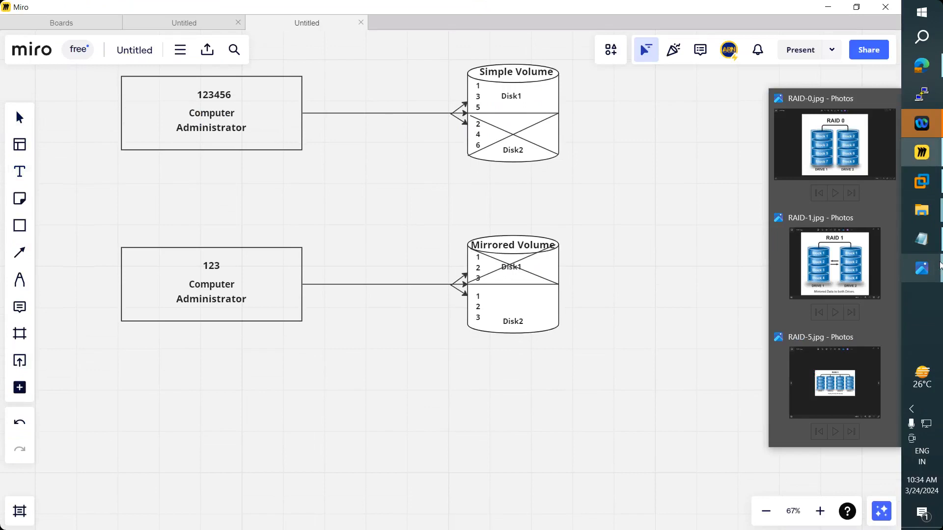
click(923, 239)
drag(4, 161, 286, 159)
drag(79, 162, 269, 161)
drag(19, 192, 190, 190)
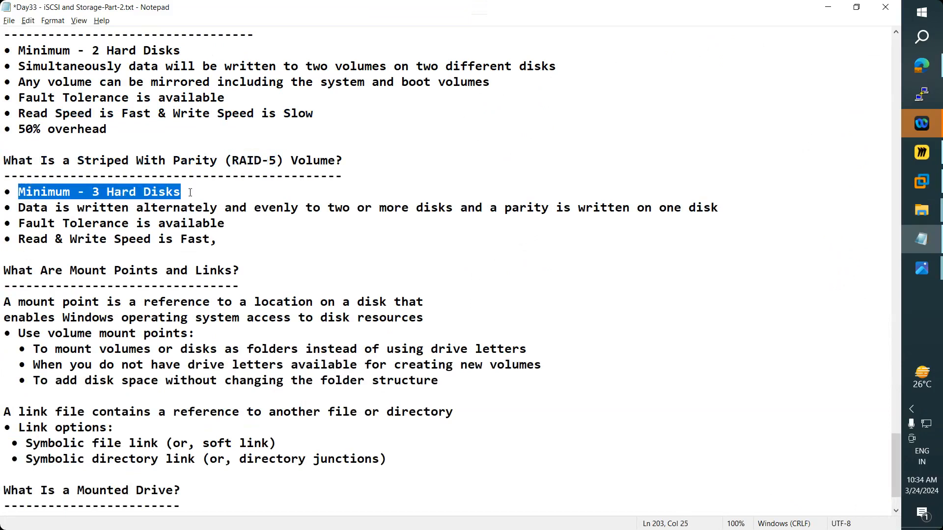
- Highlight the RAID-5 points on alternate data writing, Fault Tolerance, and read/write speed
drag(21, 211, 712, 212)
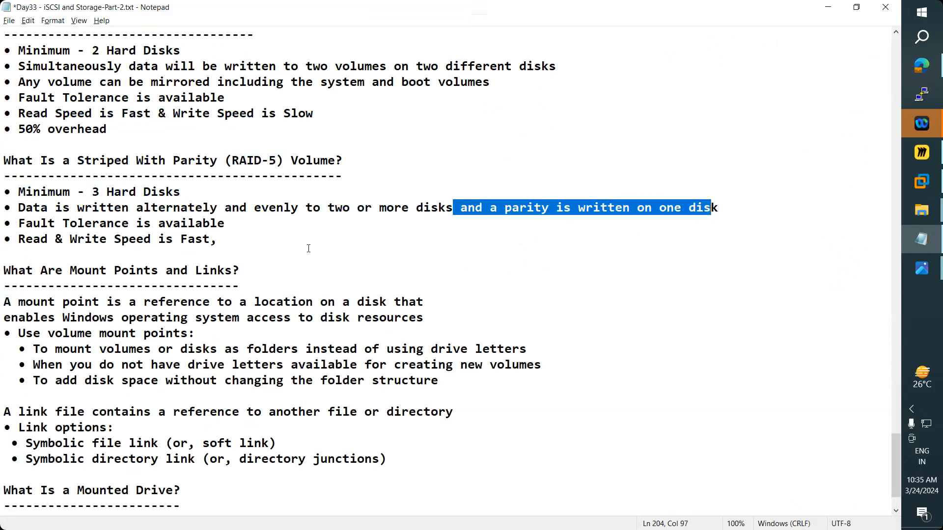
drag(19, 225, 227, 224)
drag(29, 239, 219, 233)
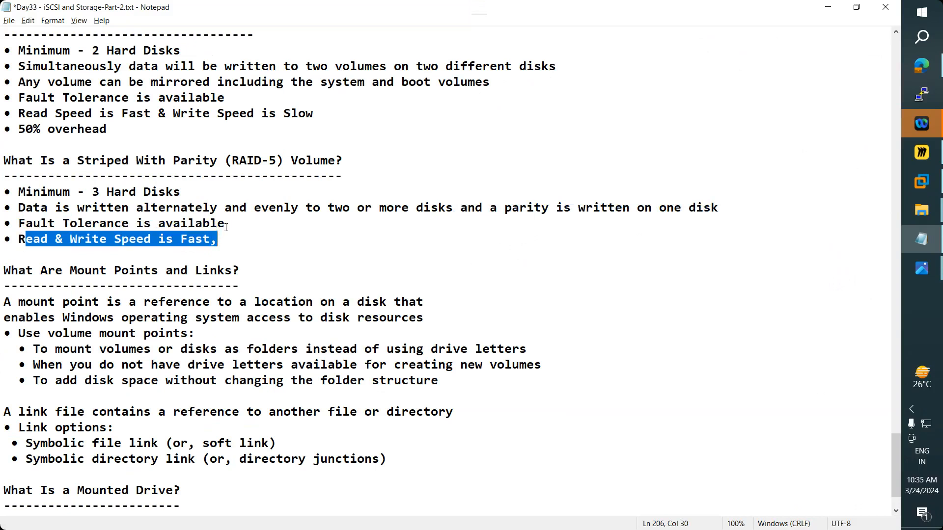
scroll(225, 227, up, 4)
scroll(235, 315, down, 2)
- Highlight the whole RAID-5 section and the words Tolerance and written, then return to the Miro board
click(242, 332)
drag(241, 333, 4, 255)
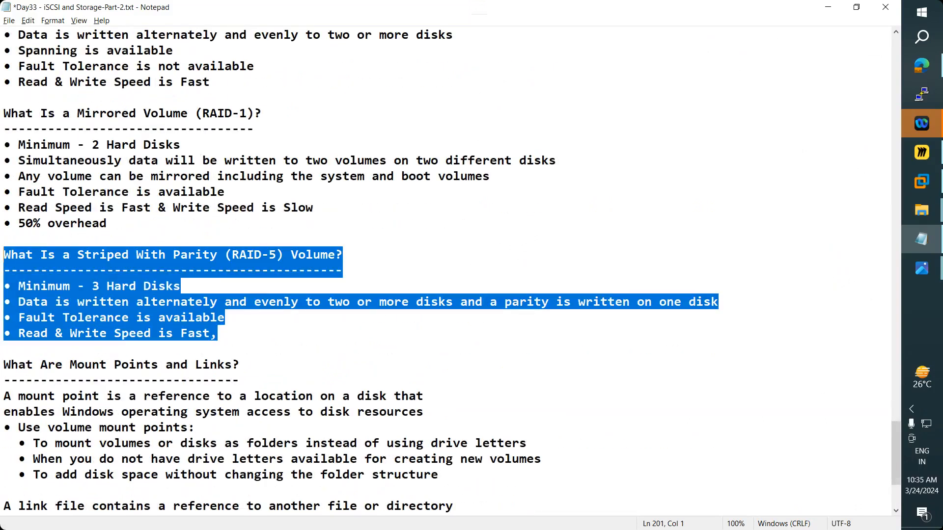
drag(241, 332, 4, 255)
click(100, 320)
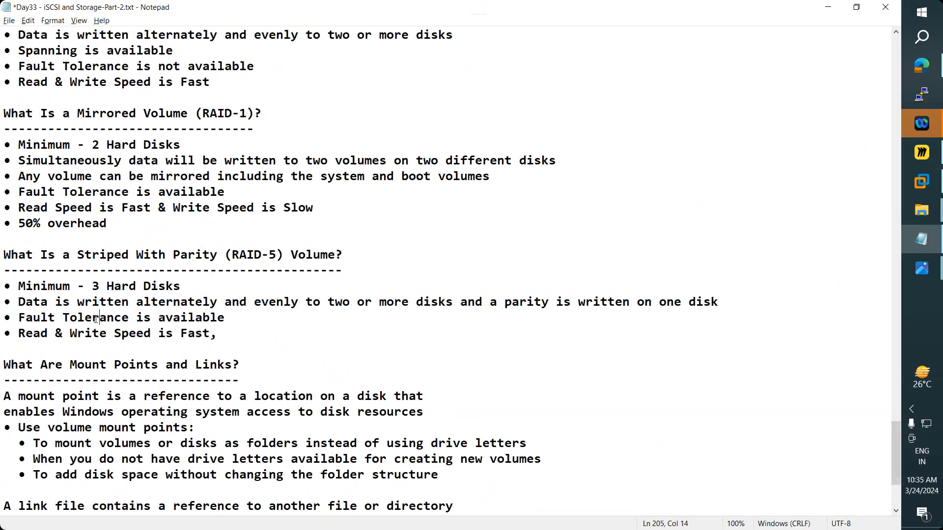
double_click(96, 320)
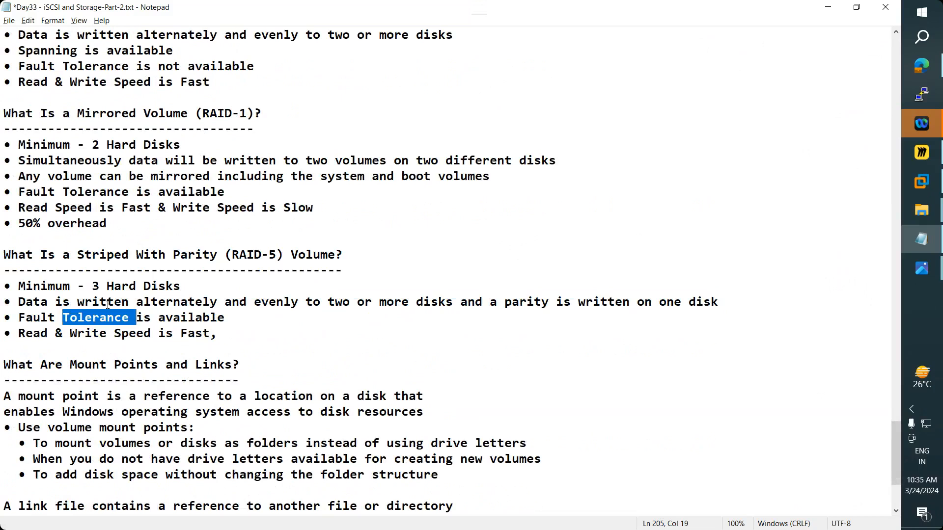
click(108, 305)
double_click(108, 305)
click(107, 305)
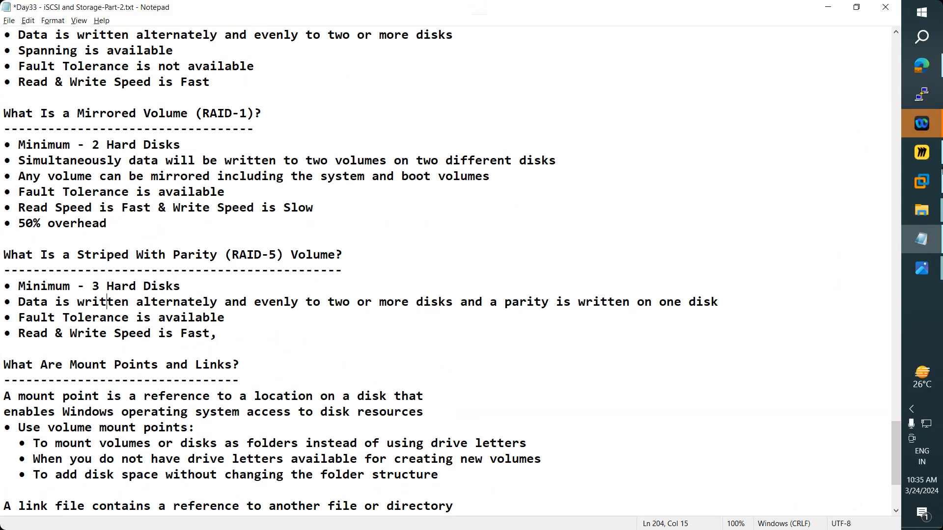
click(921, 152)
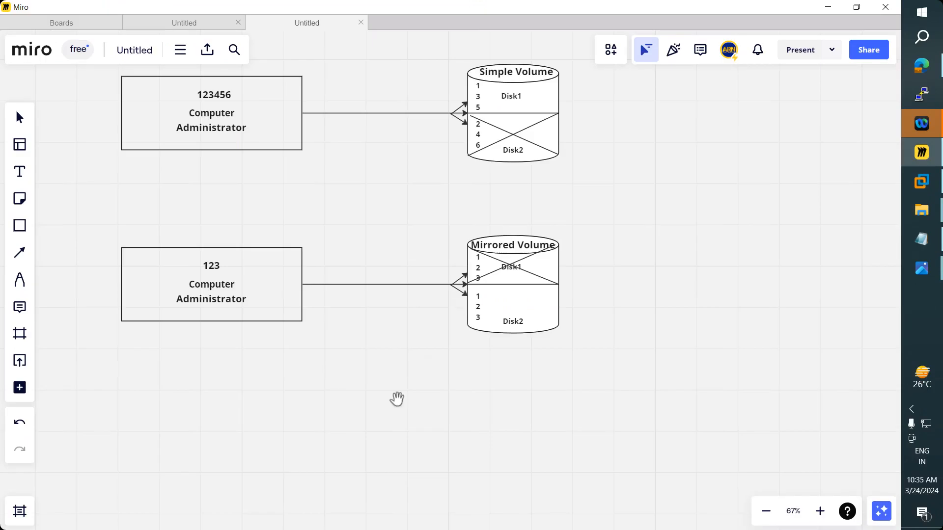
- Duplicate the 123 box, arrow and Mirrored Volume cylinder row with copy and paste
scroll(381, 387, down, 2)
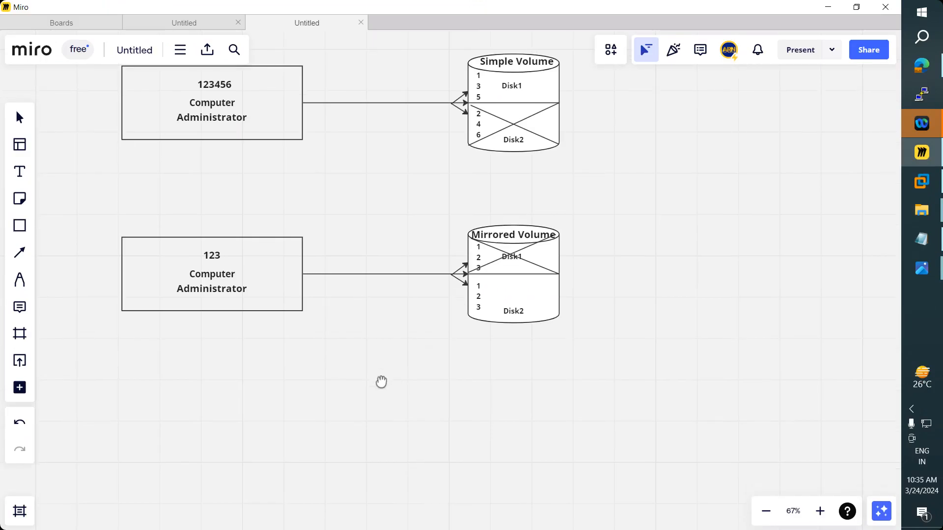
click(19, 118)
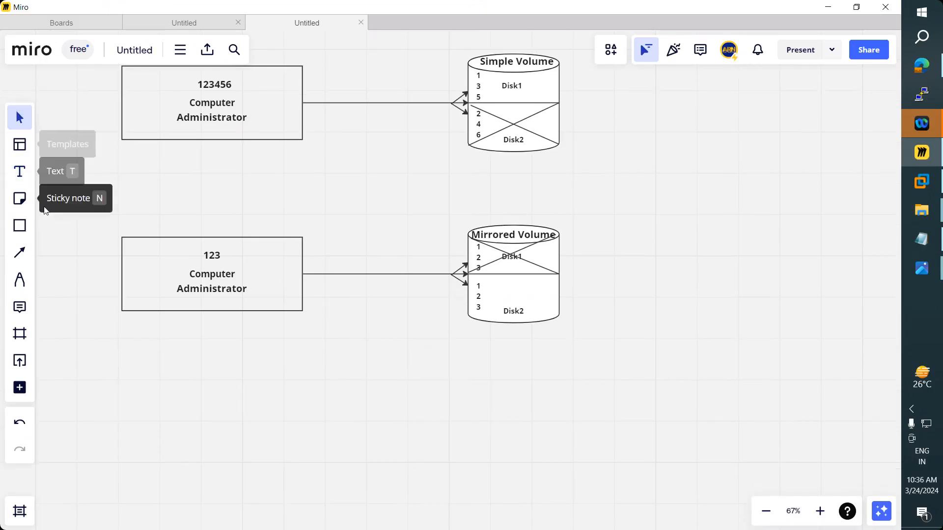
drag(82, 205, 359, 424)
key(ctrl+c)
key(ctrl+v)
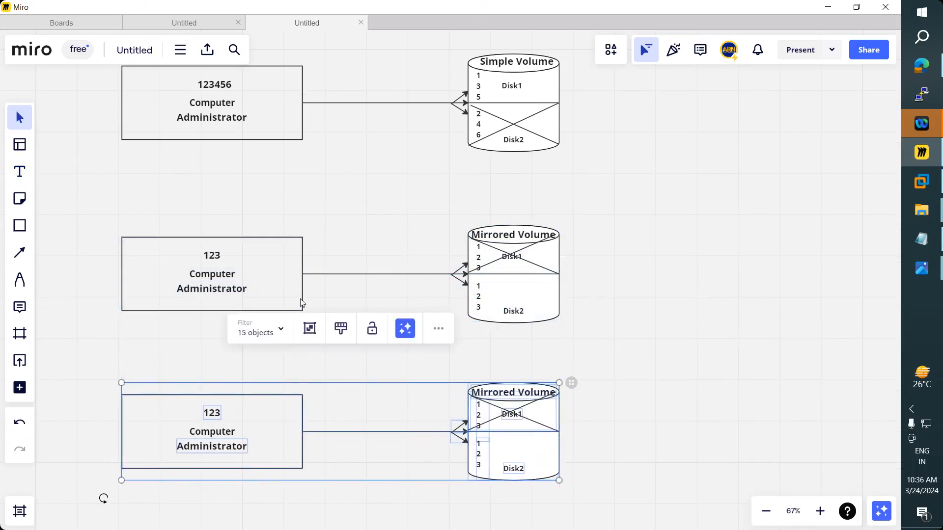
click(641, 319)
- Move the middle and bottom diagram rows up so all three rows are evenly stacked
drag(629, 320, 64, 222)
drag(292, 273, 292, 231)
drag(591, 492, 276, 368)
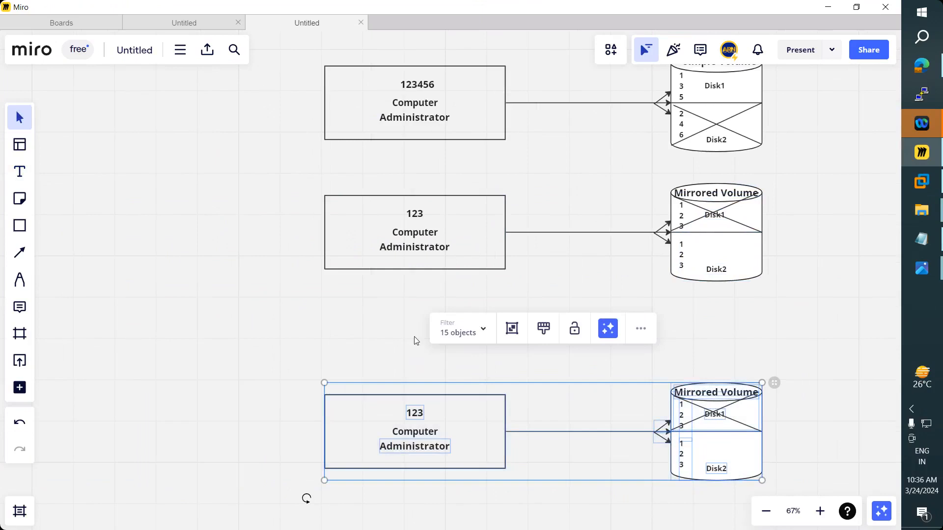
drag(600, 444, 595, 396)
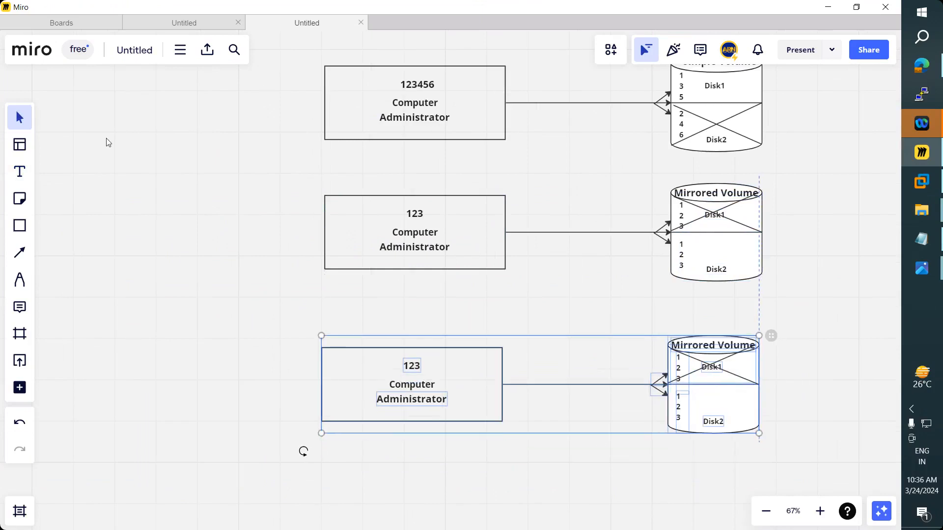
click(160, 265)
scroll(124, 265, right, 5)
scroll(125, 265, up, 1)
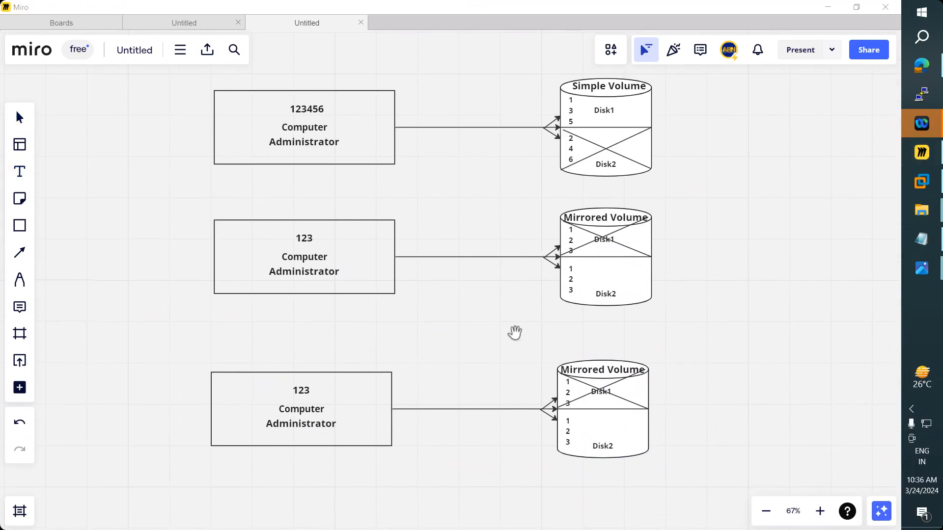
- Replace the word Mirrored with Parity in the bottom cylinder's title
click(574, 372)
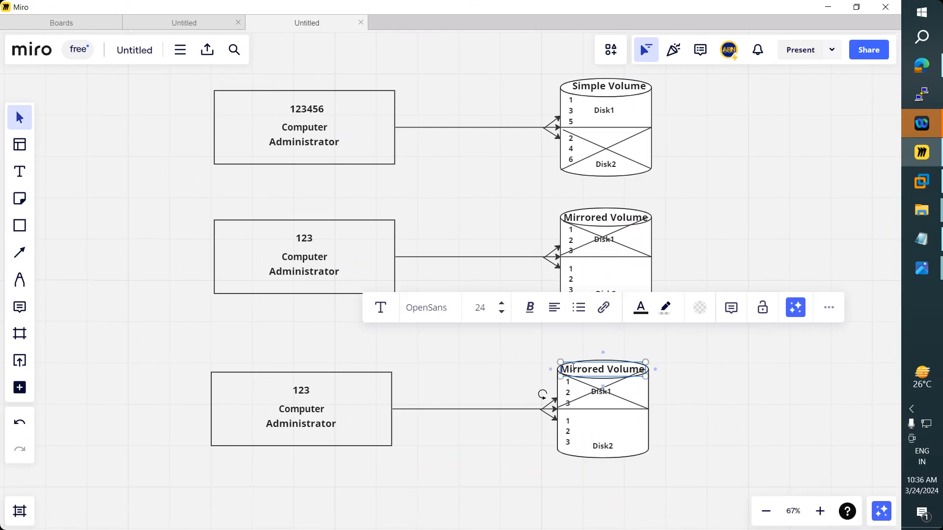
double_click(574, 369)
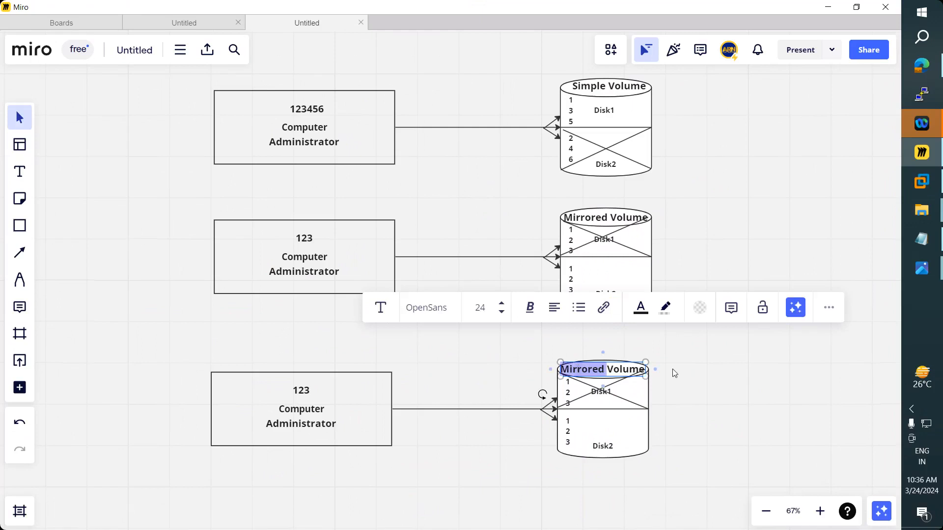
text(Parity)
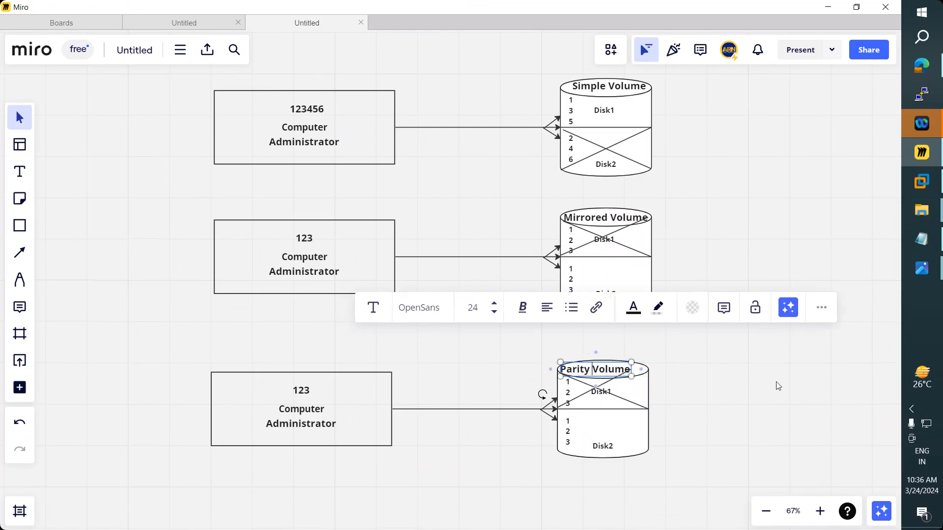
click(719, 392)
- Delete both crossing diagonal lines from the Parity Volume cylinder
click(582, 395)
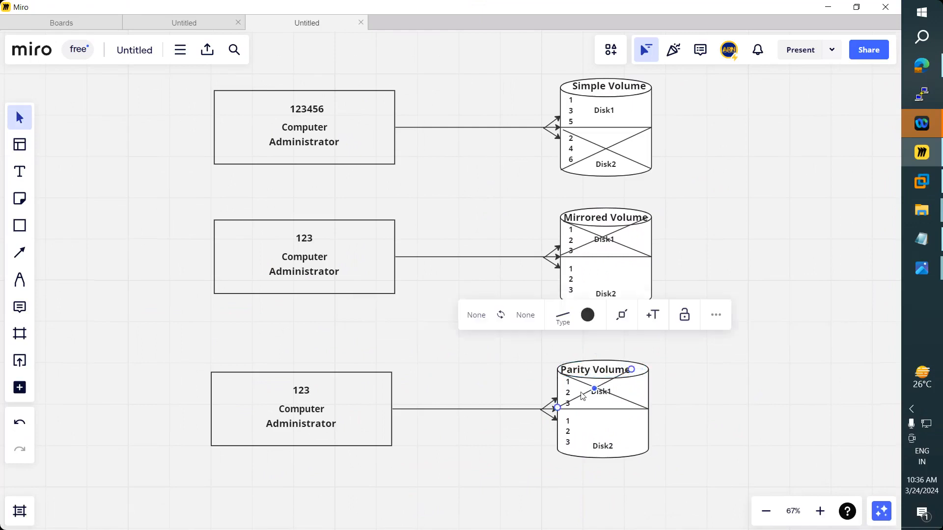
key(Delete)
click(632, 402)
key(Delete)
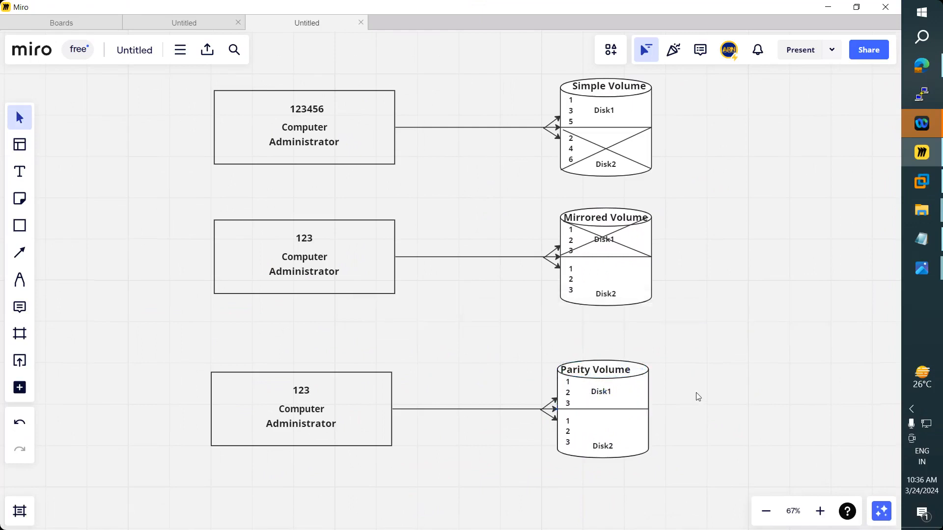
- Stretch the Parity Volume cylinder taller and delete its Disk1/Disk2 divider line
click(597, 457)
drag(598, 458, 597, 483)
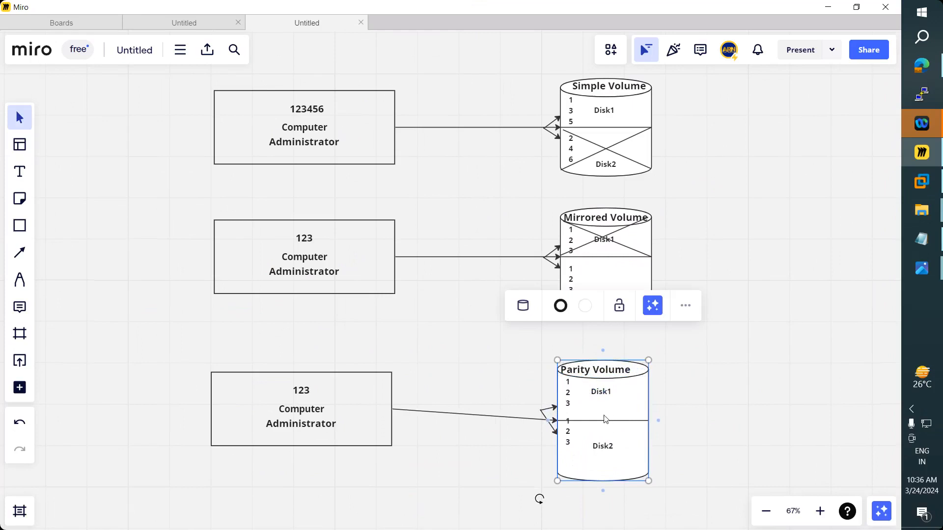
click(745, 391)
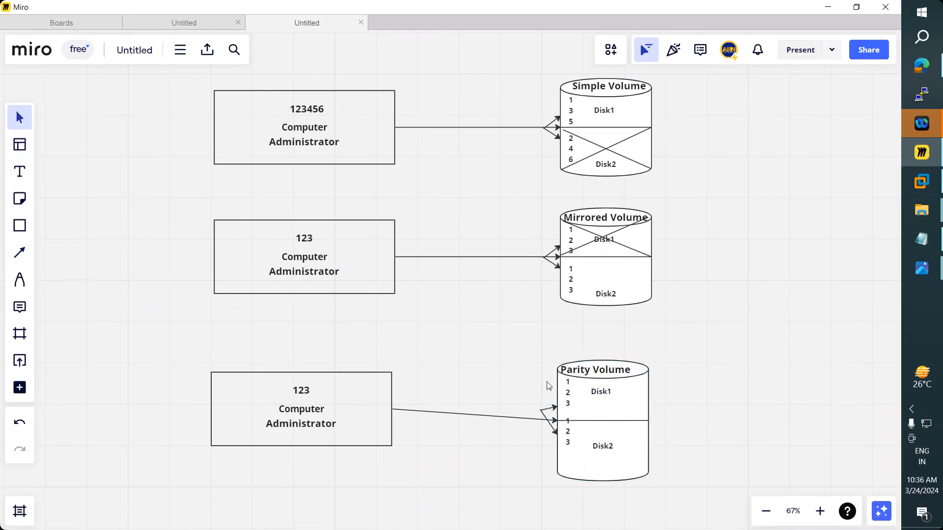
click(610, 422)
drag(603, 421, 605, 410)
key(Delete)
click(20, 226)
- Draw a horizontal divider line across the Parity cylinder and paste a second copy lower down
click(15, 253)
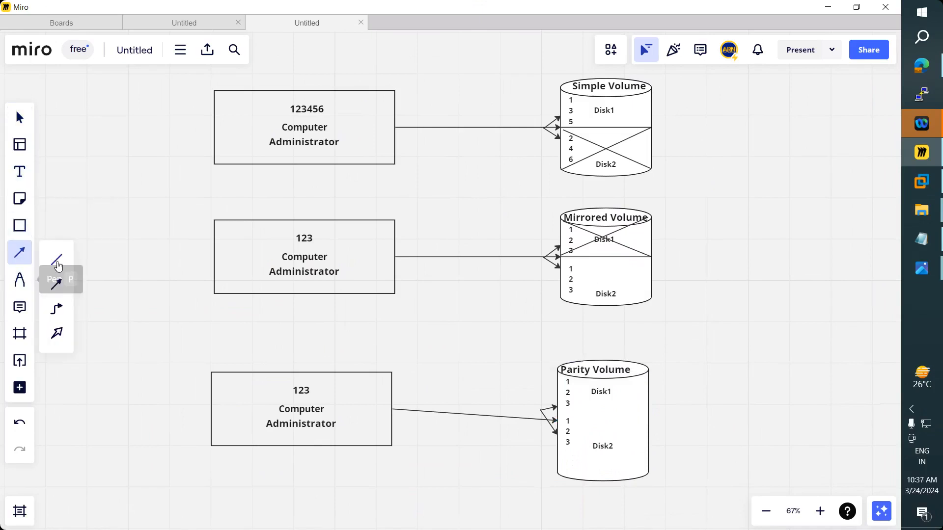
drag(560, 408, 647, 407)
drag(560, 409, 557, 406)
click(559, 411)
click(652, 421)
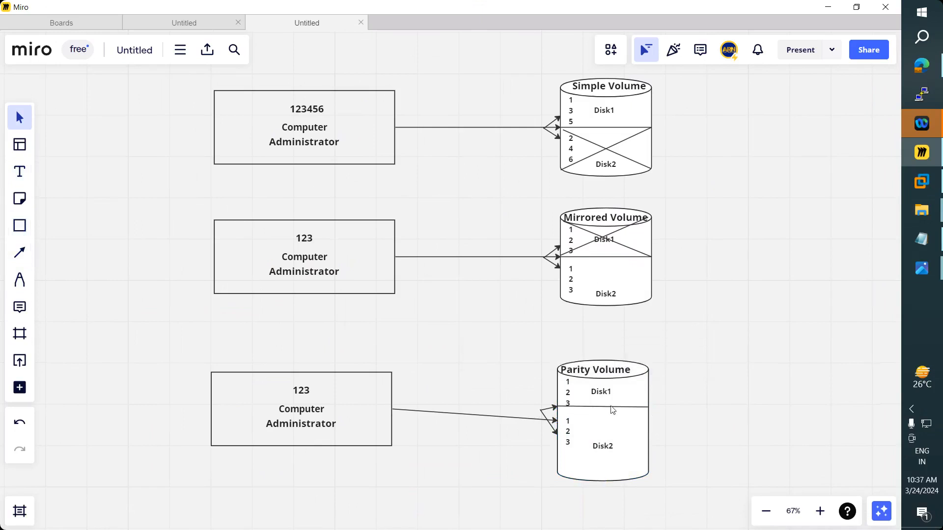
click(612, 409)
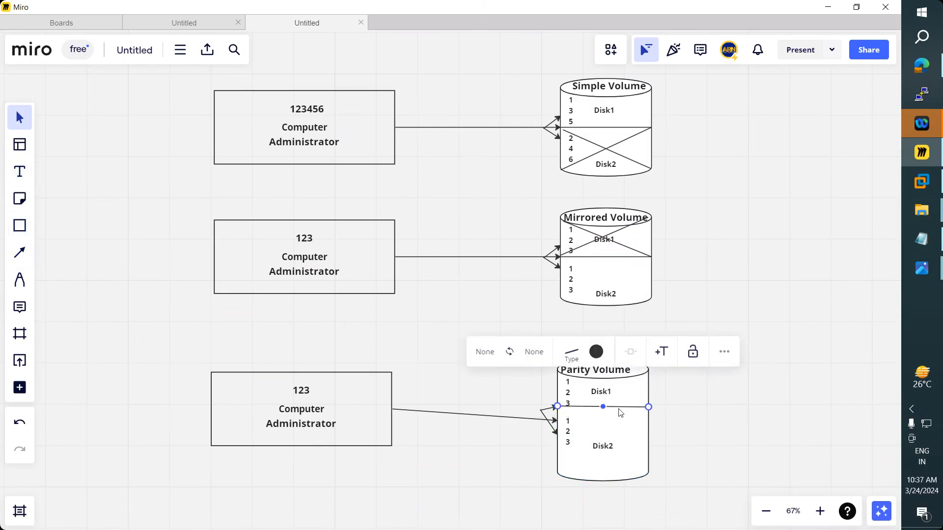
drag(558, 407, 620, 437)
key(ctrl+v)
click(686, 423)
- Copy the Disk1 label and paste it into the cylinder's middle section
click(572, 396)
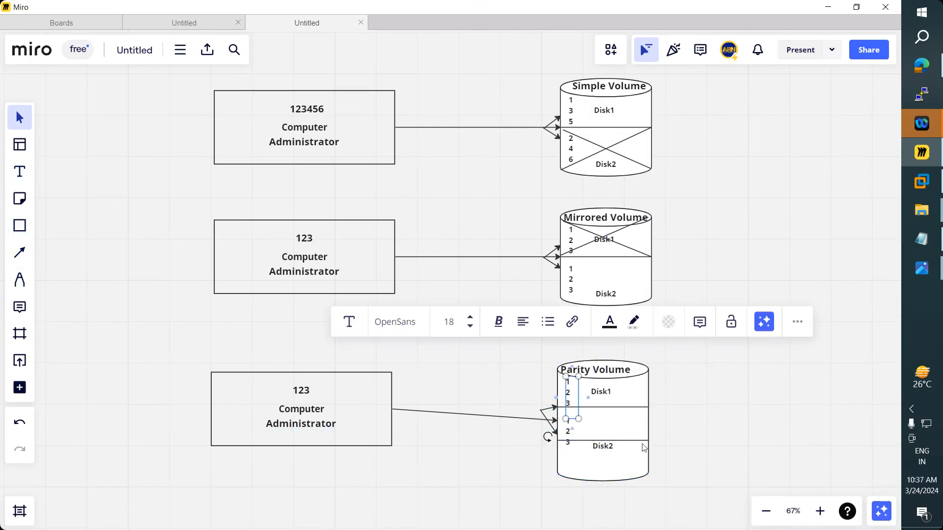
click(604, 397)
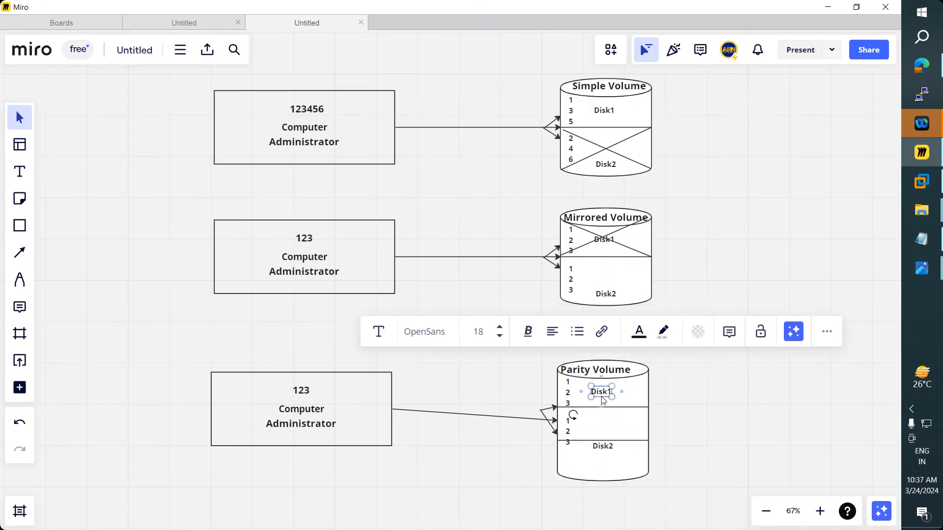
click(603, 398)
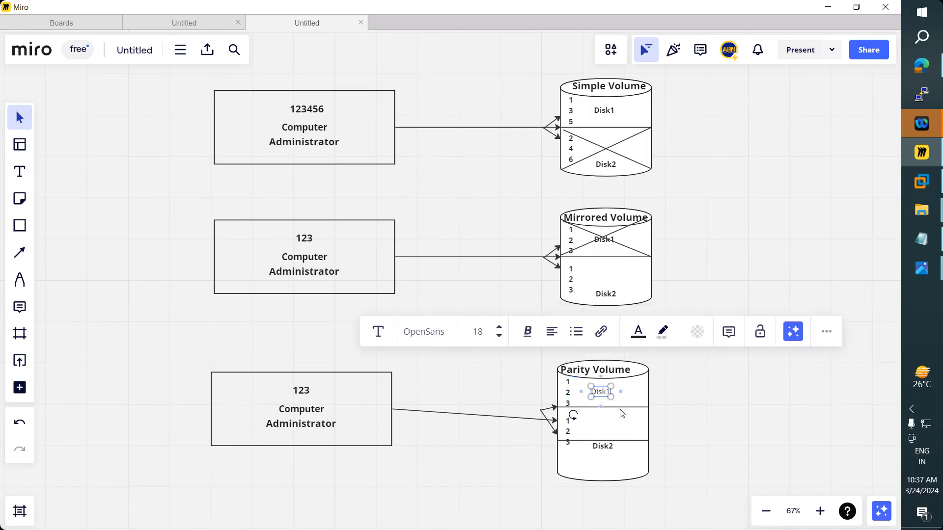
key(Escape)
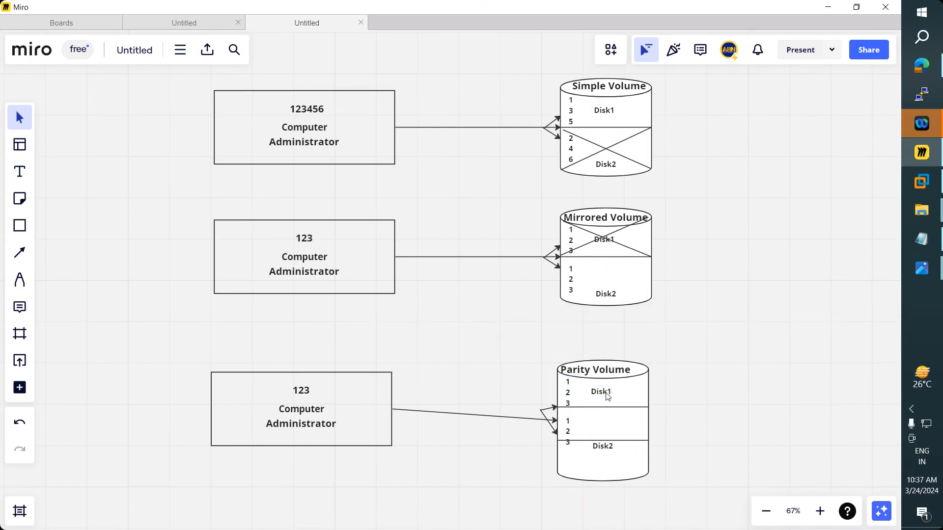
click(608, 397)
key(ctrl+c)
key(ctrl+v)
drag(614, 426, 605, 425)
- Rename the middle and bottom cylinder labels to Disk2 and Disk3
double_click(605, 423)
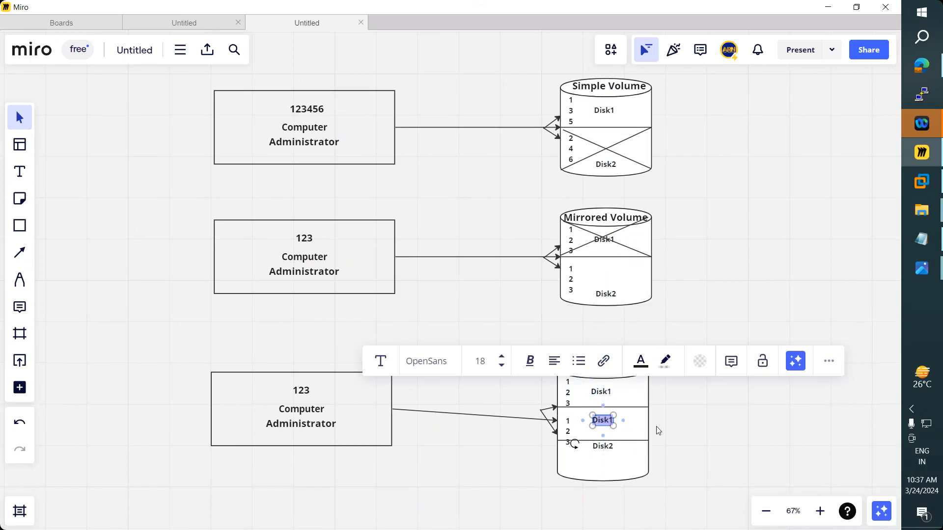
key(Right)
key(BackSpace)
text(2)
click(599, 448)
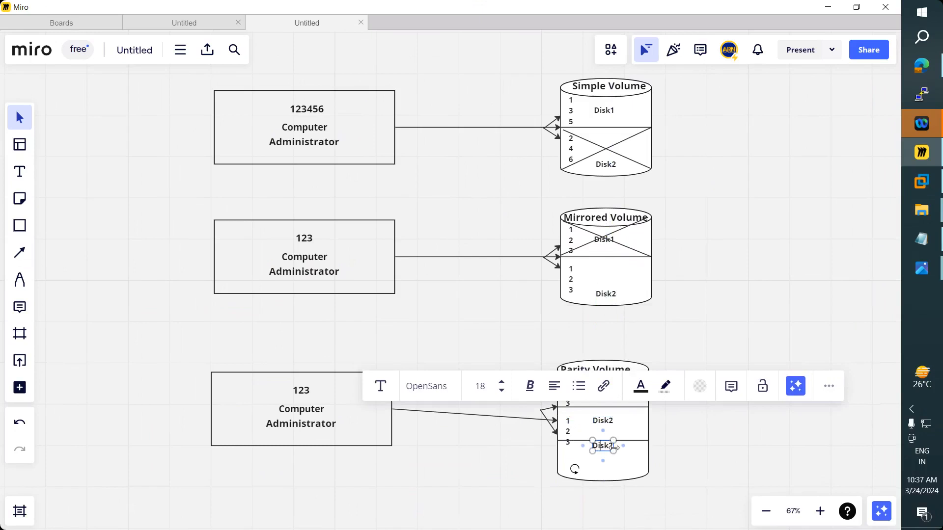
key(BackSpace)
text(3)
key(Escape)
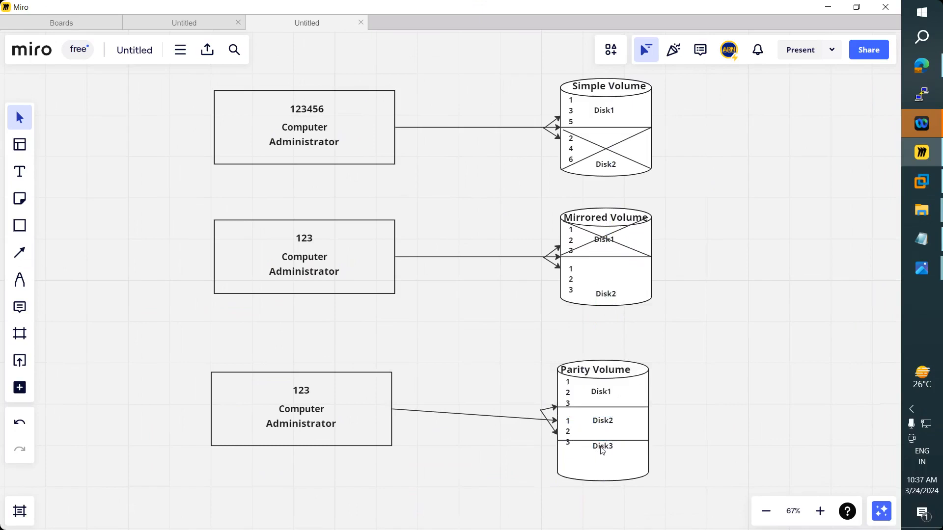
click(602, 450)
click(728, 372)
- Extend the bottom box text from 123 to 123456 and nudge the box slightly lower
click(303, 392)
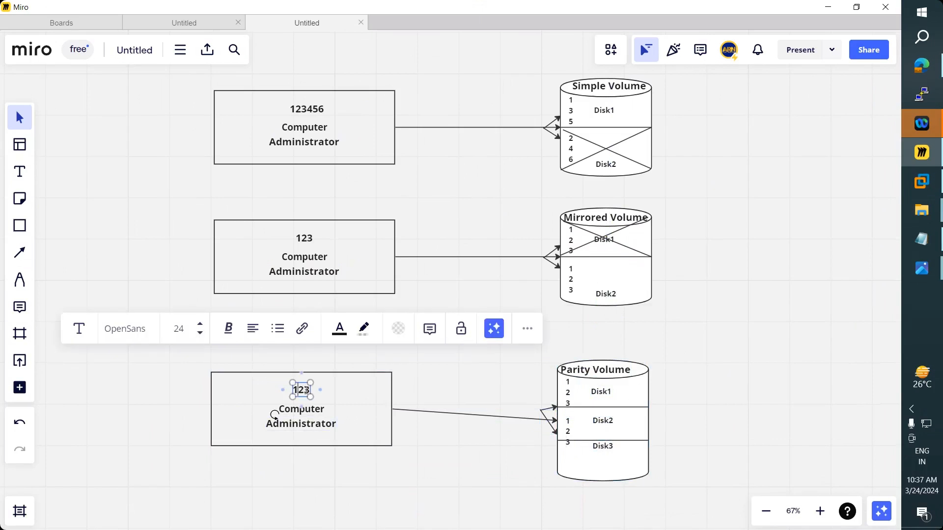
click(306, 390)
text(456)
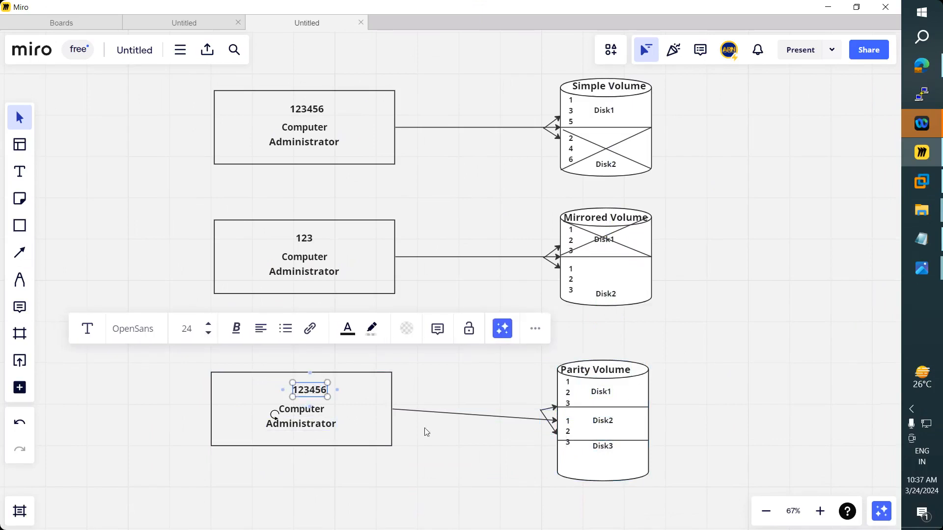
click(441, 465)
drag(343, 444, 342, 451)
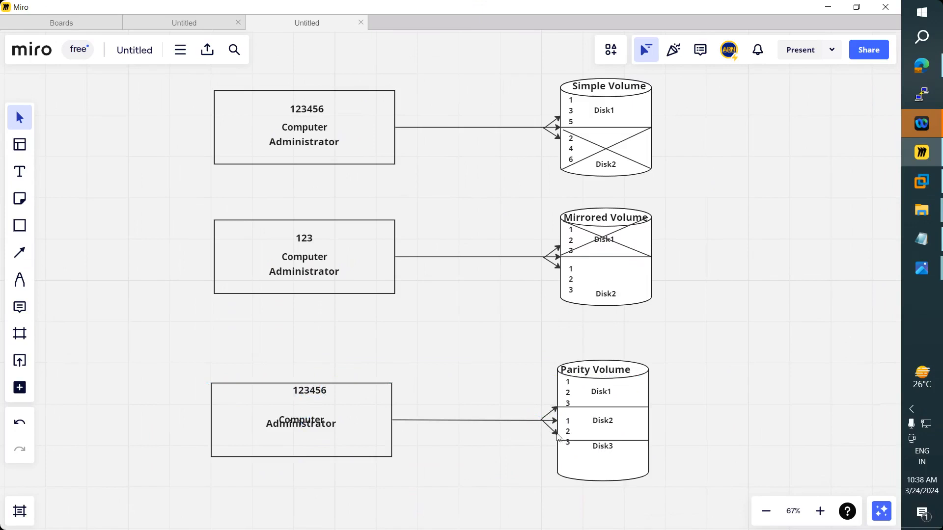
- Reconnect the lower arrow to Disk3, level the Disk1/Disk2 divider, and nudge the Parity Volume title right
drag(556, 434, 555, 444)
drag(555, 408, 557, 399)
click(553, 410)
click(510, 487)
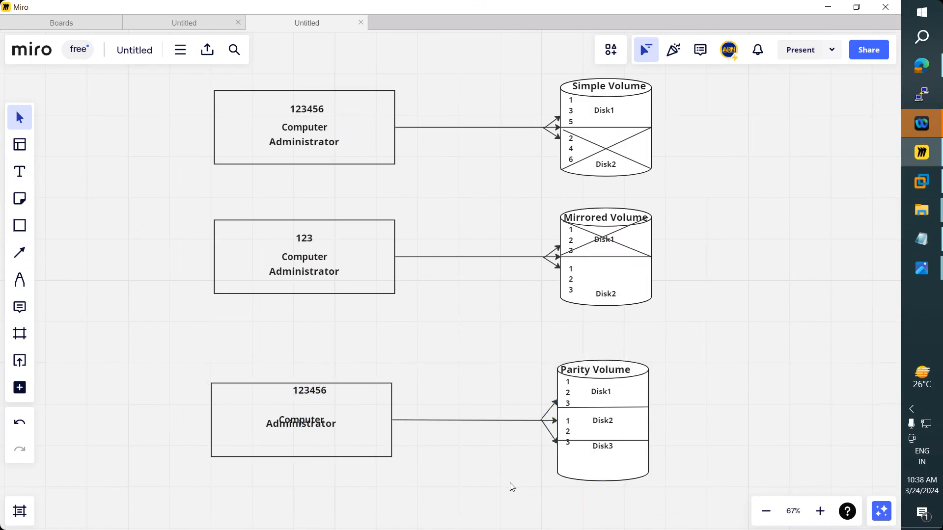
click(609, 368)
drag(610, 370, 616, 370)
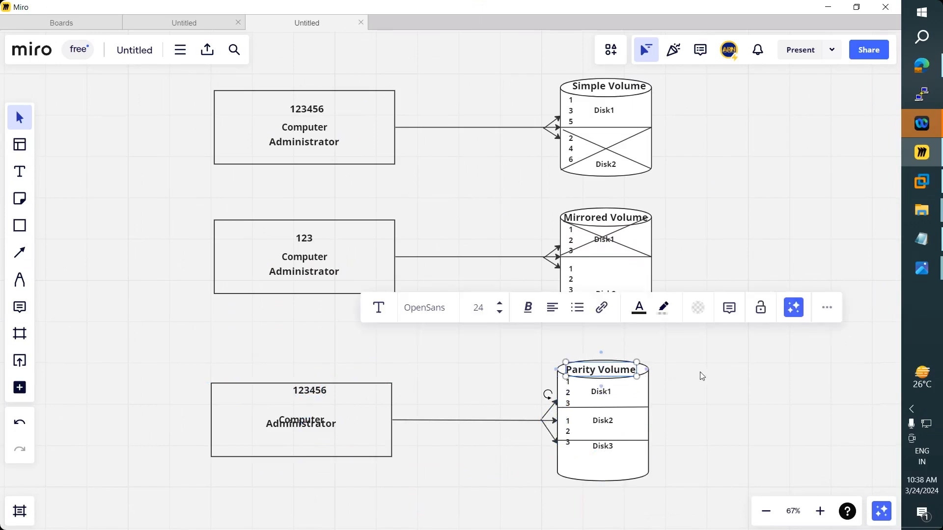
- Restack the bottom box text lines as 123456, Computer, Administrator
click(711, 386)
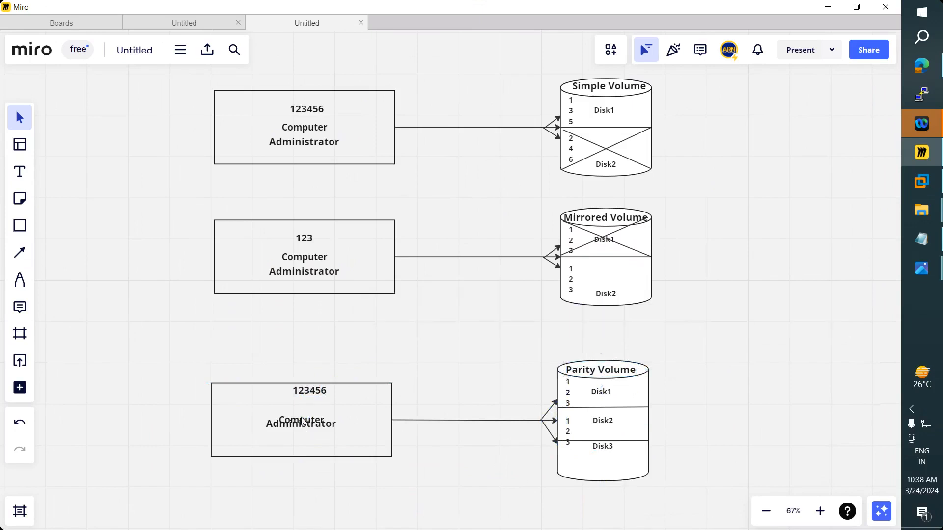
drag(302, 421, 302, 413)
mouse_move(314, 398)
mouse_down()
mouse_move(295, 410)
mouse_move(306, 411)
mouse_up()
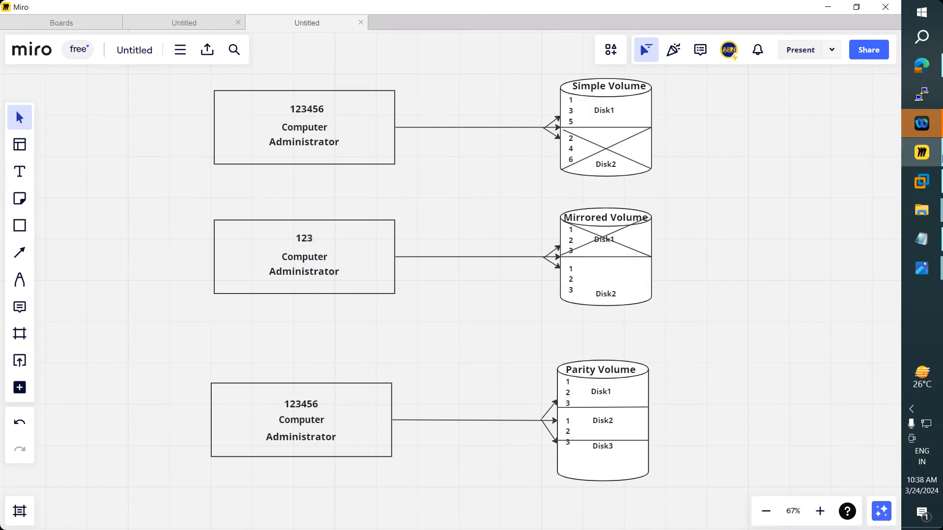
click(928, 246)
drag(224, 302, 344, 302)
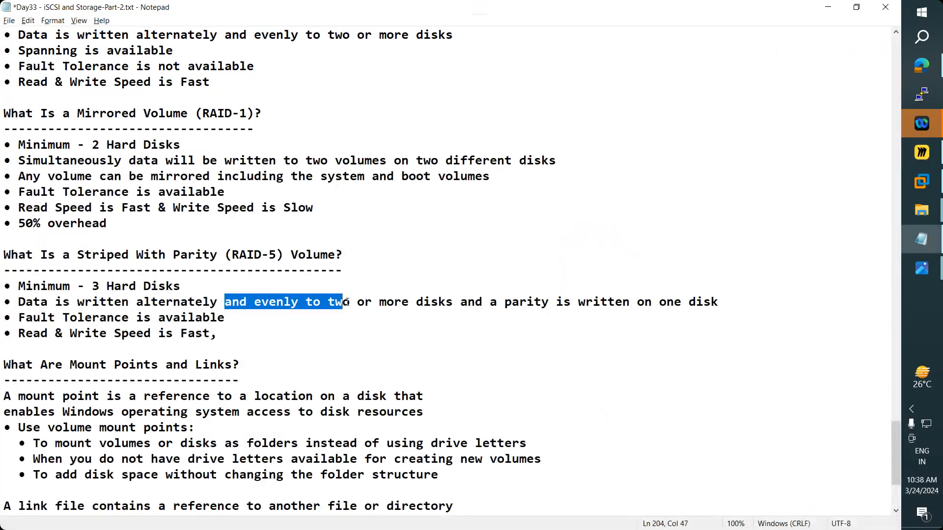
key(alt+Tab)
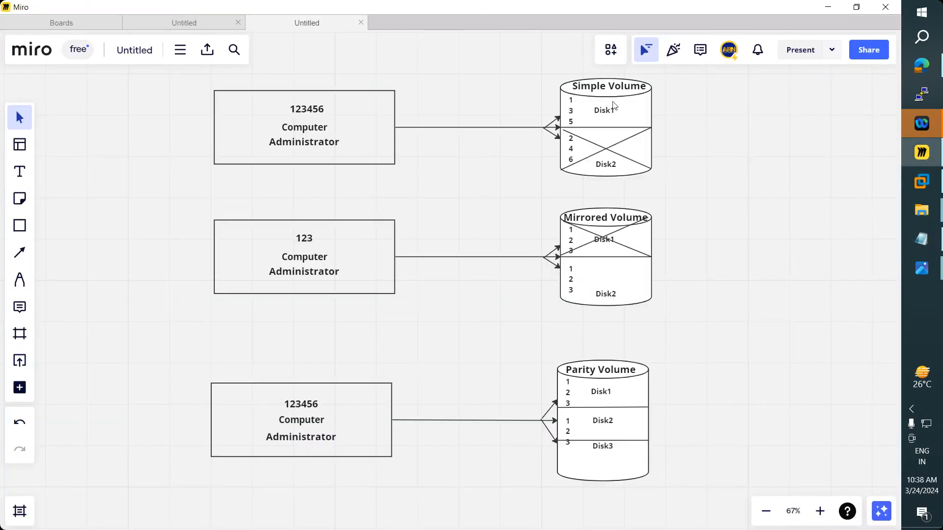
key(alt+Tab)
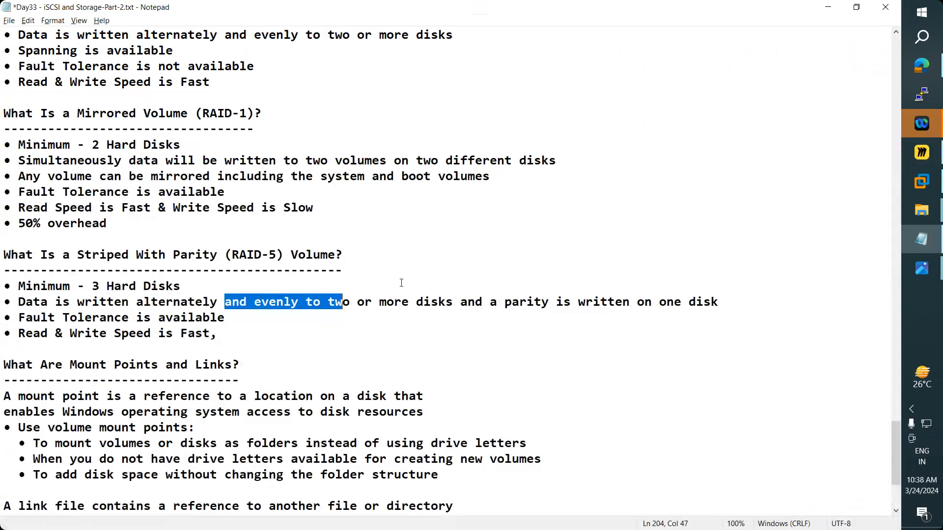
double_click(530, 301)
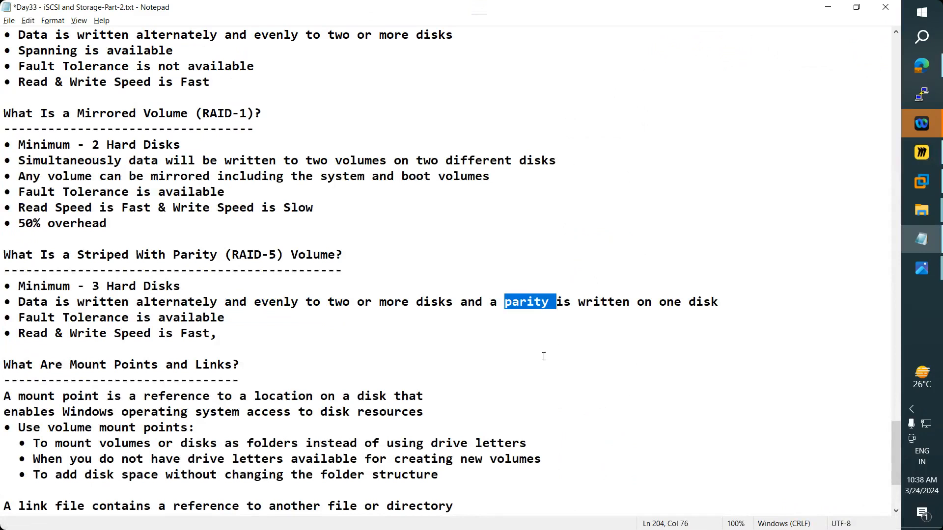
key(alt+Tab)
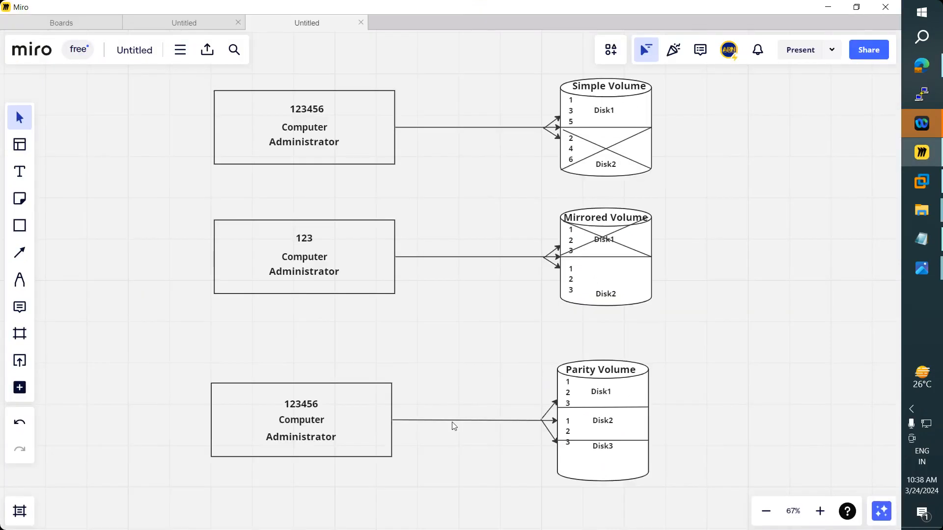
- Edit the Disk1 number list to 1, 3, P=5&6 and widen its text box
click(571, 393)
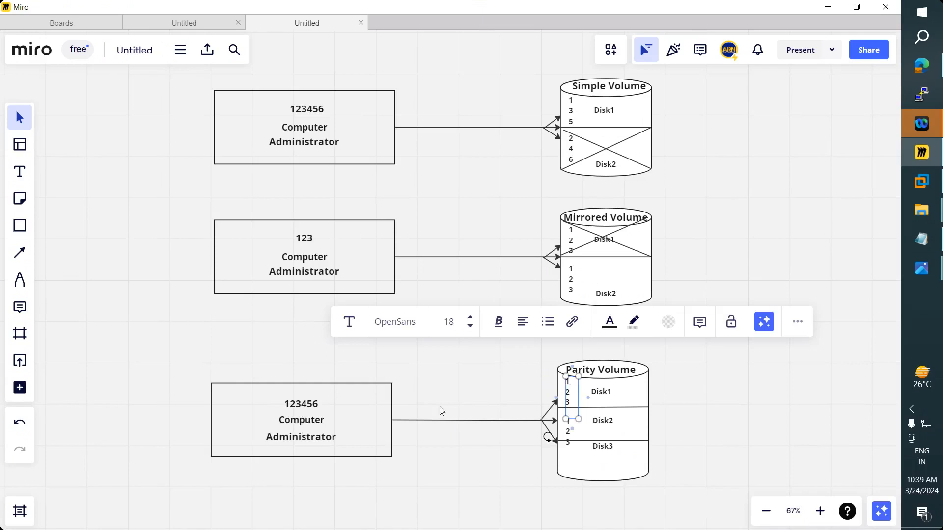
double_click(567, 392)
key(BackSpace)
key(BackSpace)
key(Return)
text(P=5&)
key(Return)
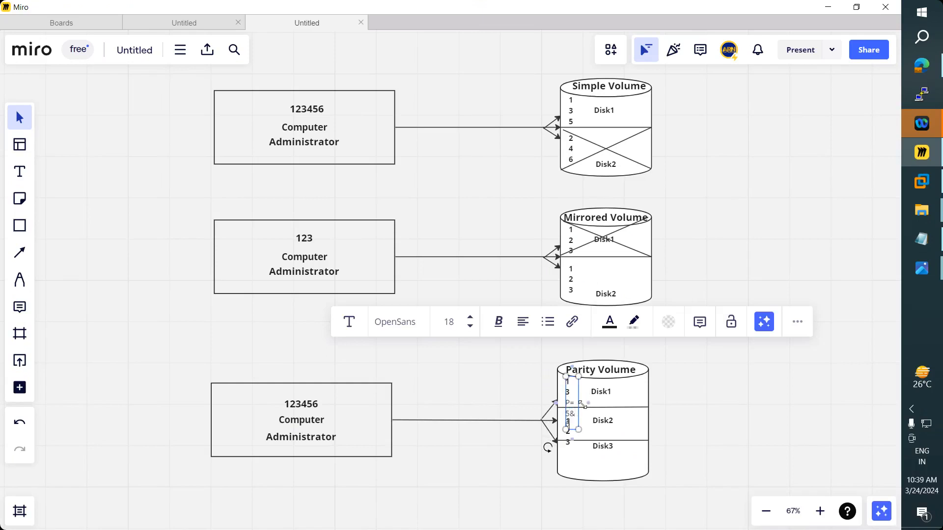
drag(582, 404, 563, 402)
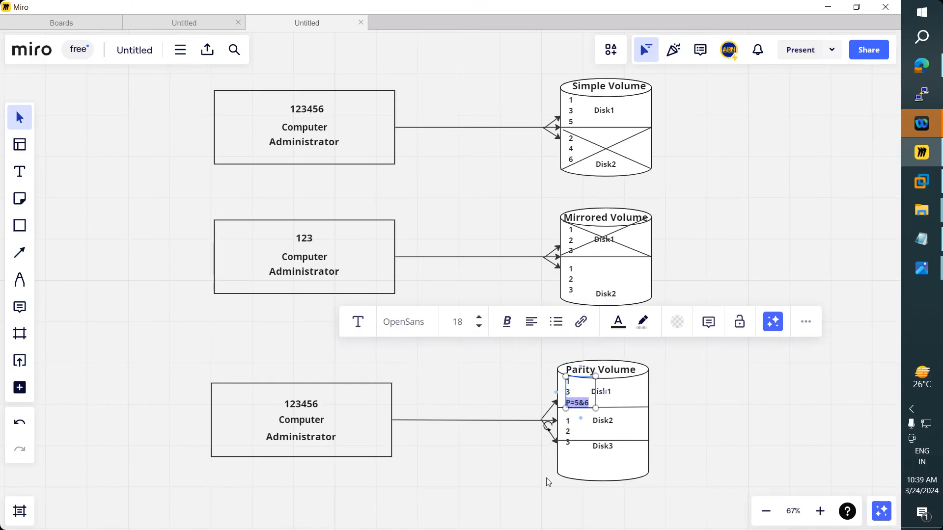
click(560, 507)
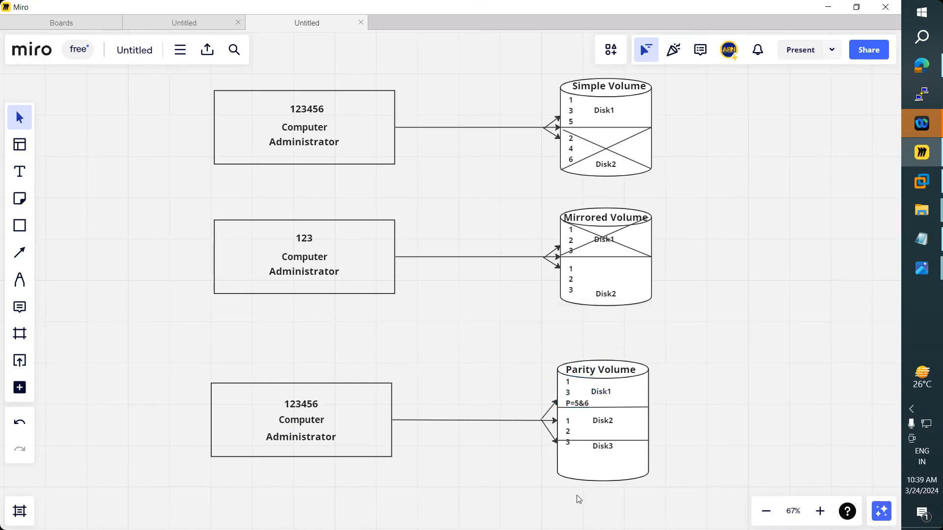
- Change the Disk2 list to 2, P=3&4, 5, widen its box, and make it bold
click(568, 431)
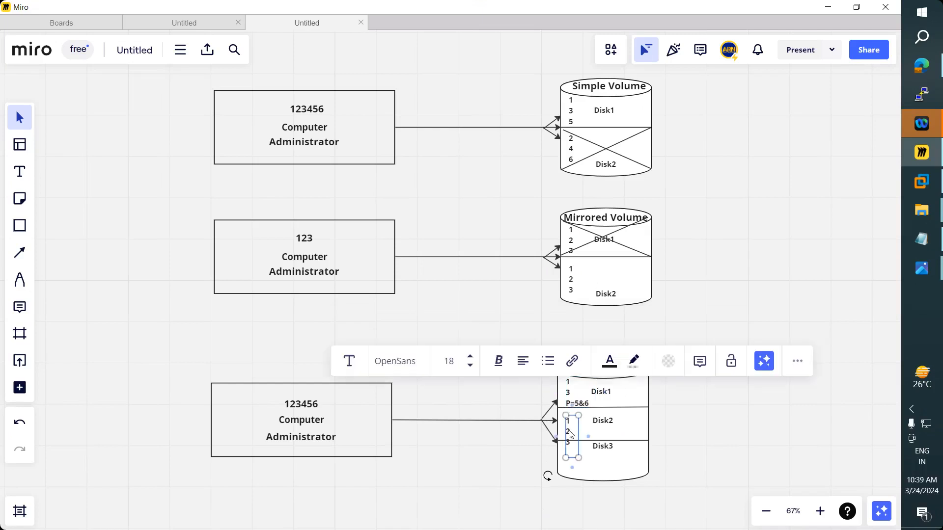
drag(568, 432, 569, 430)
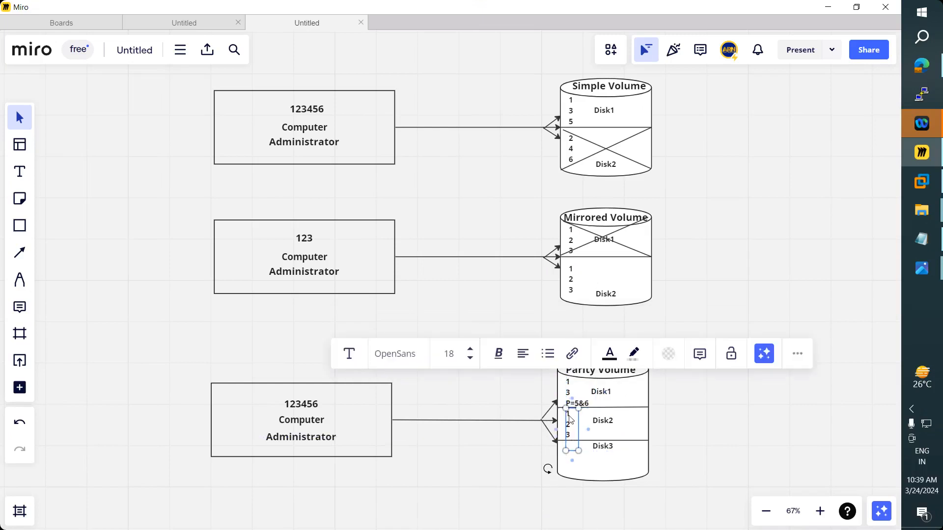
double_click(570, 415)
key(Delete)
key(Delete)
key(BackSpace)
text(5)
key(Return)
text(P=3&4)
drag(579, 429, 563, 415)
key(ctrl+b)
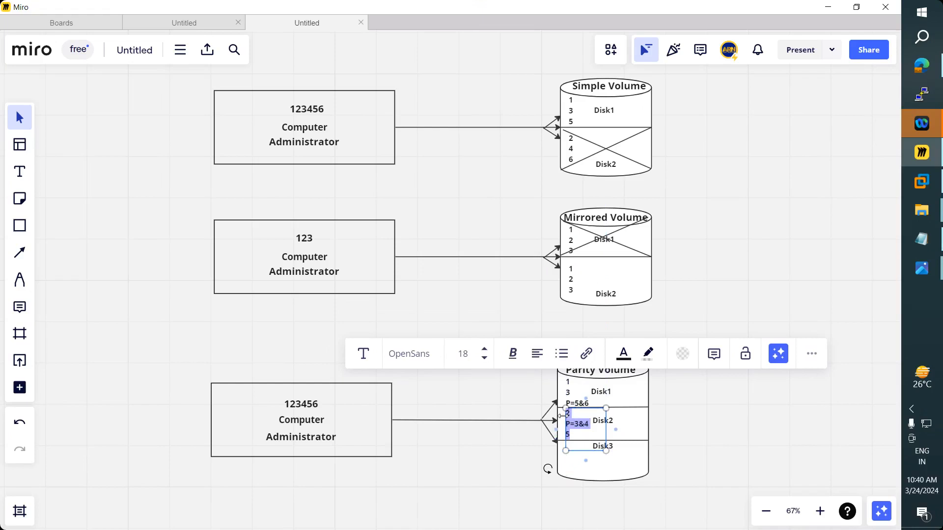
click(569, 466)
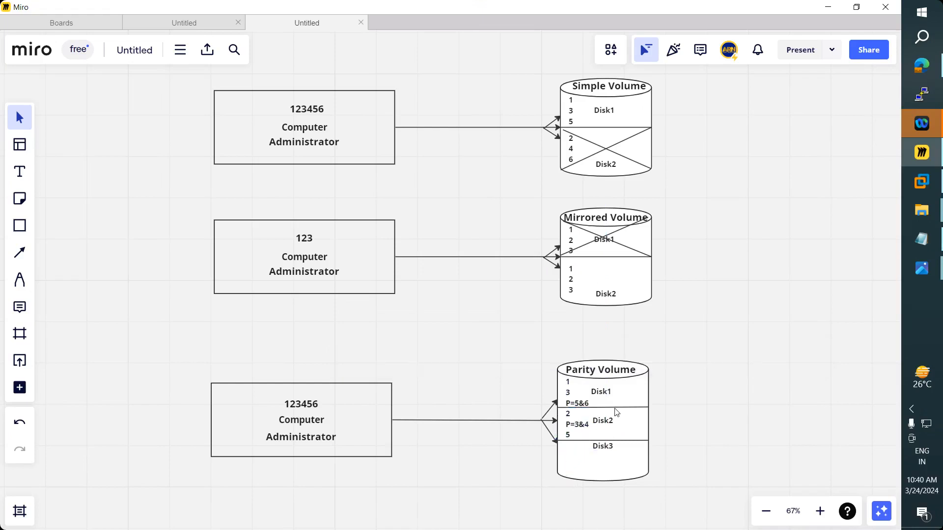
- Shift the Disk1, Disk2 and Disk3 labels to the right in the Parity Volume cylinder
drag(609, 396, 627, 395)
drag(611, 426, 607, 449)
click(607, 450)
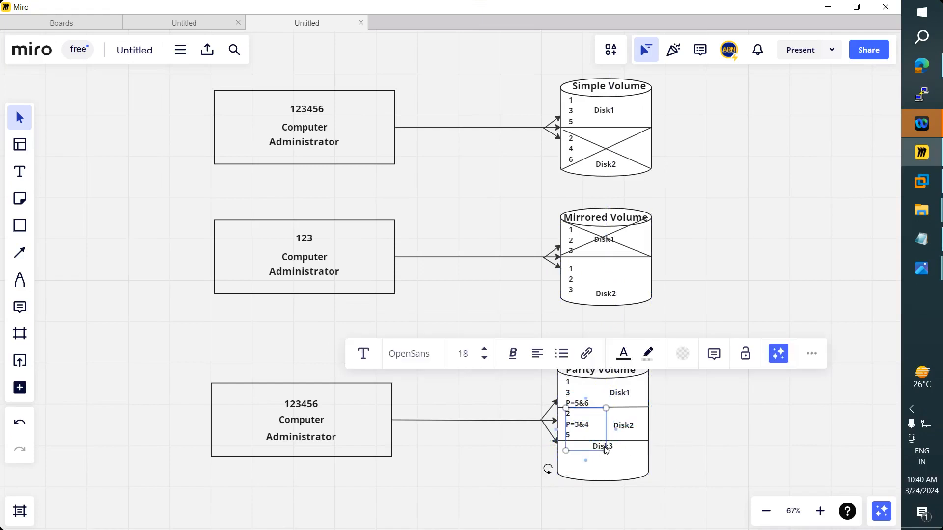
click(614, 459)
click(613, 453)
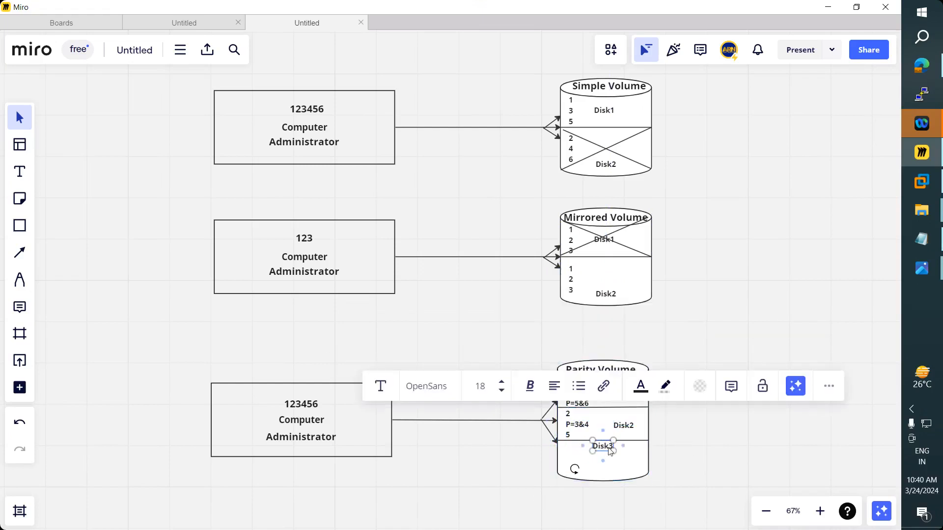
drag(612, 452, 627, 454)
click(533, 516)
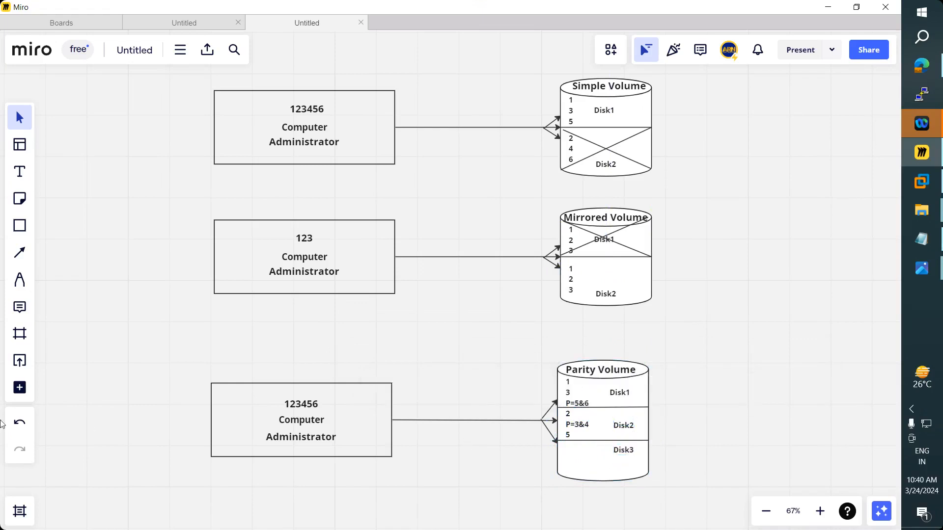
- Add a text box in Disk3 listing P=1&2, 4 and 6
click(20, 172)
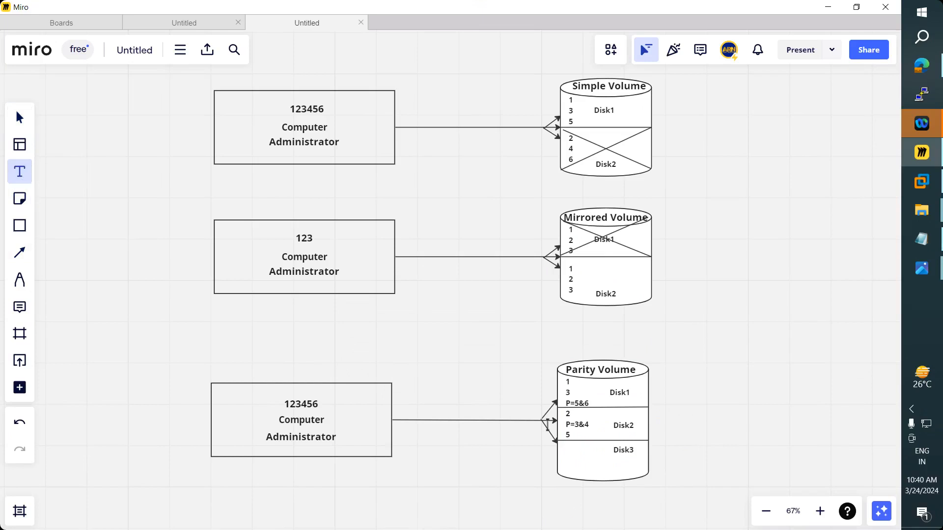
click(564, 452)
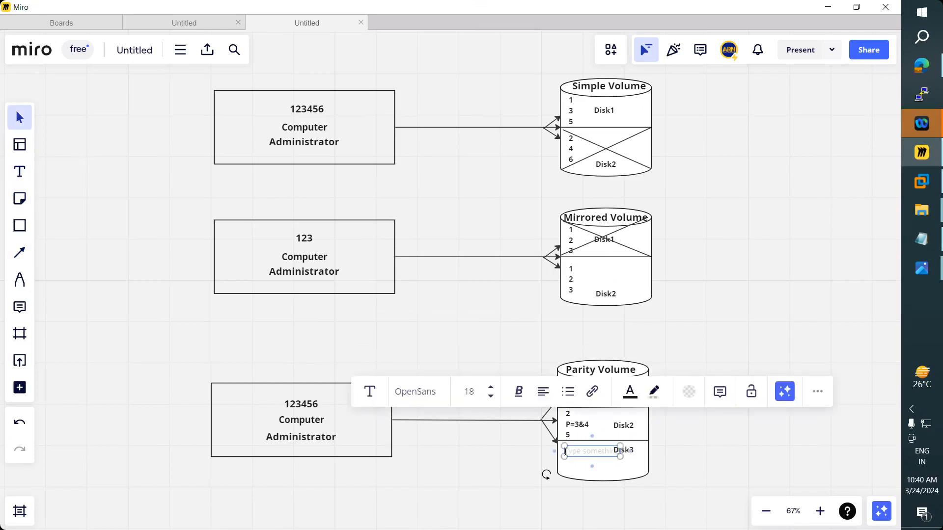
text(P)
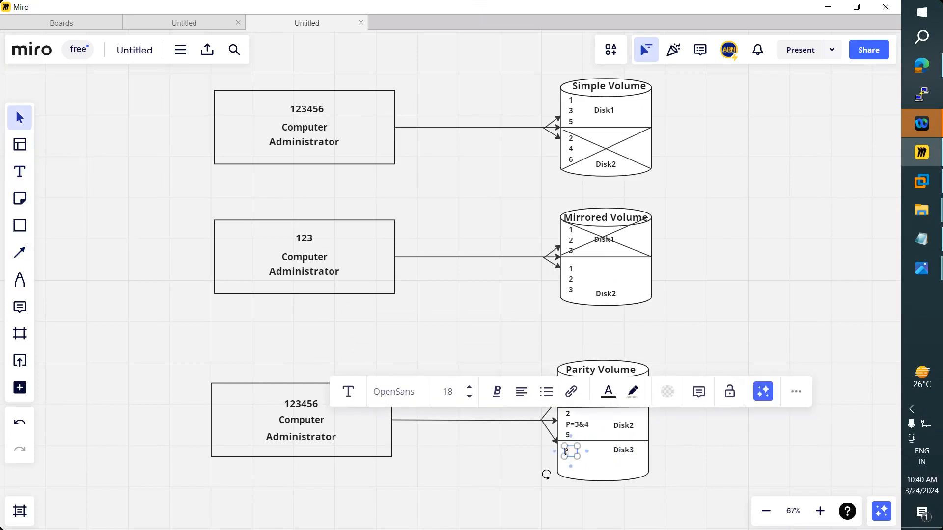
text(=1&2)
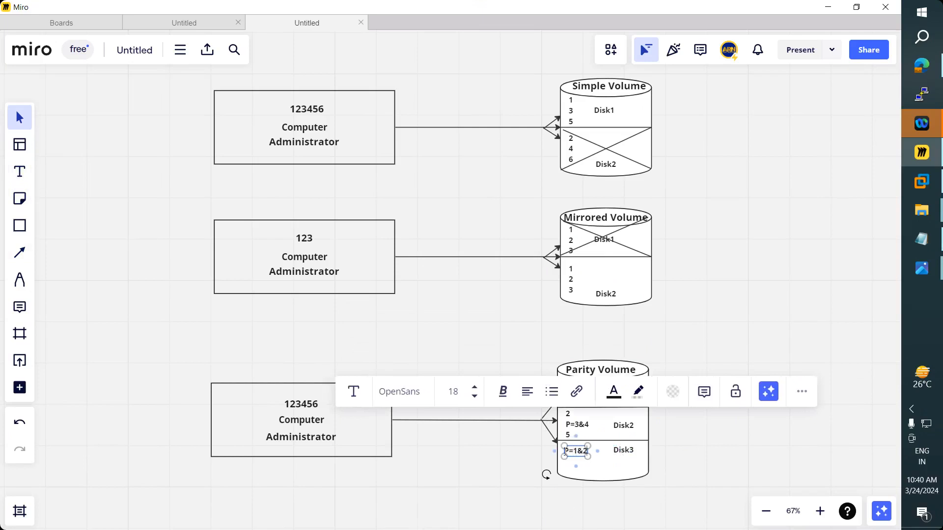
key(Return)
text(4)
key(Return)
text(6)
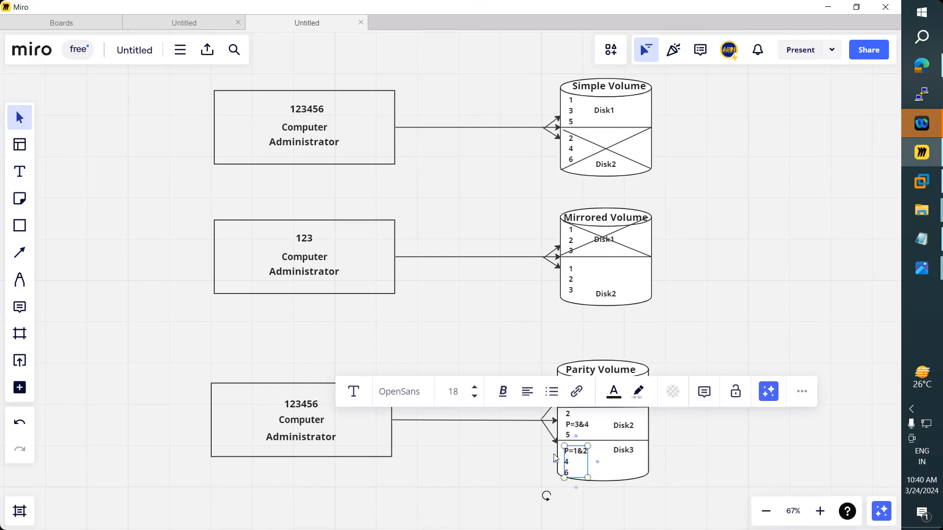
drag(587, 458, 582, 459)
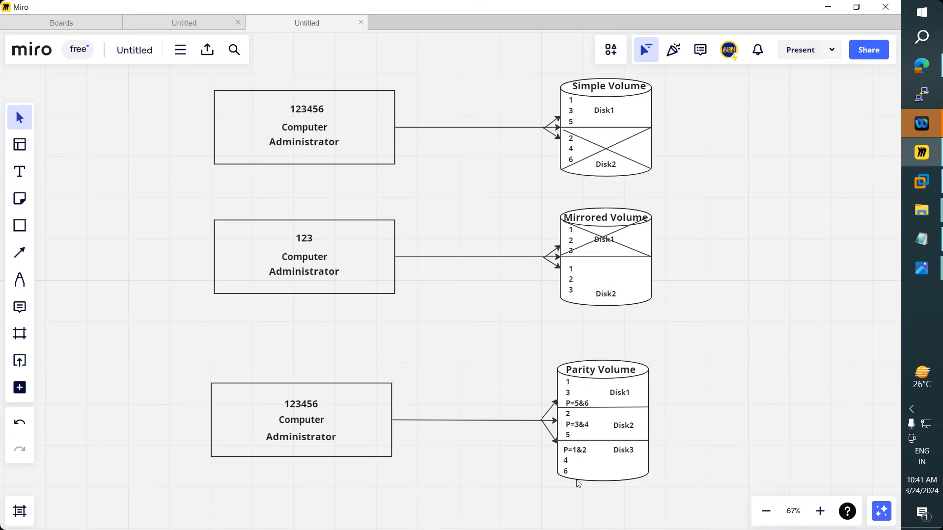
- Add spaces around the & in the parity labels and widen the Disk3 text box
double_click(583, 426)
click(586, 425)
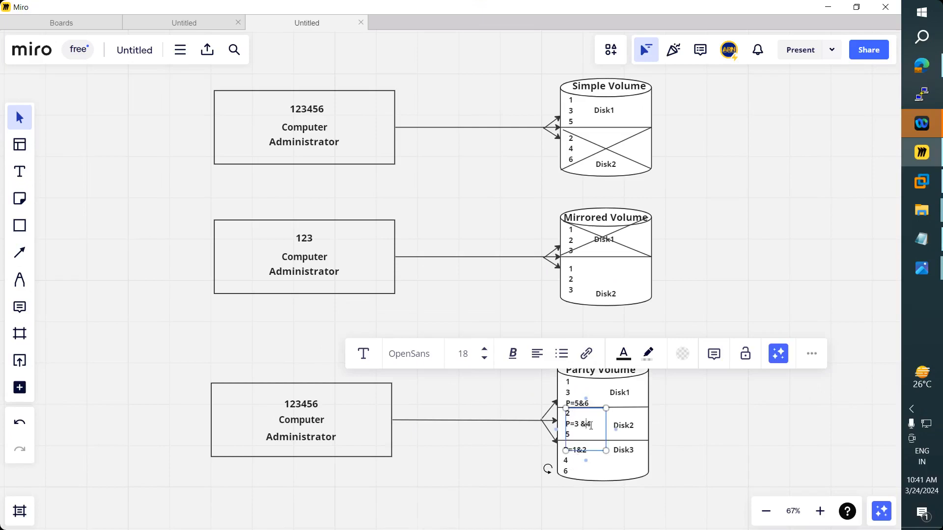
click(558, 494)
double_click(575, 452)
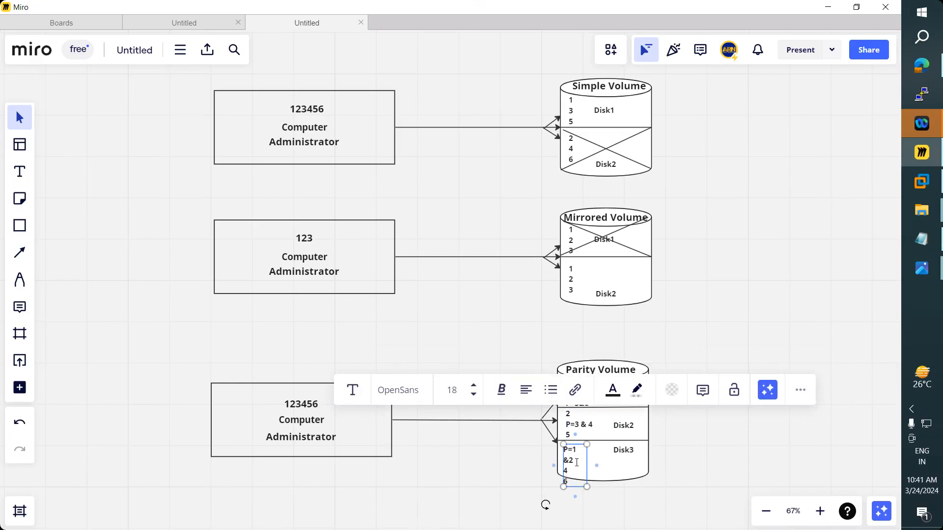
drag(587, 466, 614, 466)
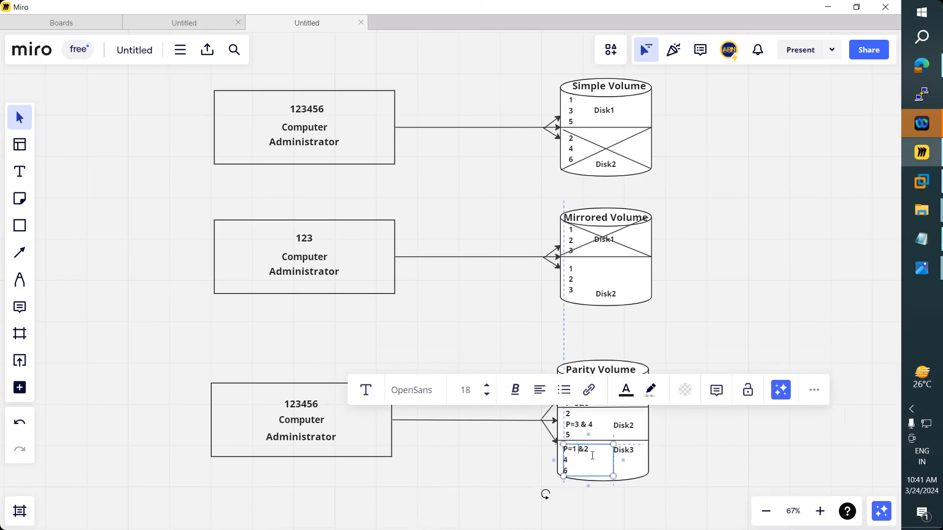
click(572, 433)
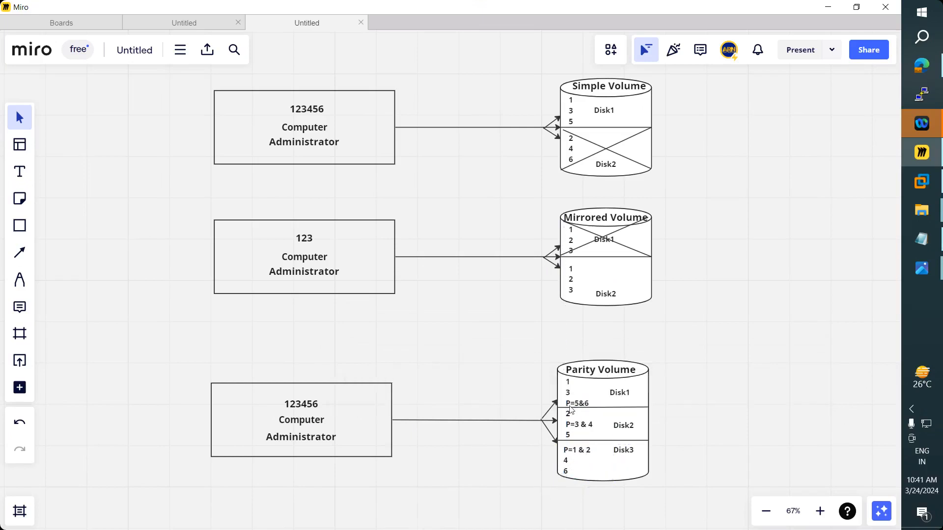
click(579, 405)
click(578, 406)
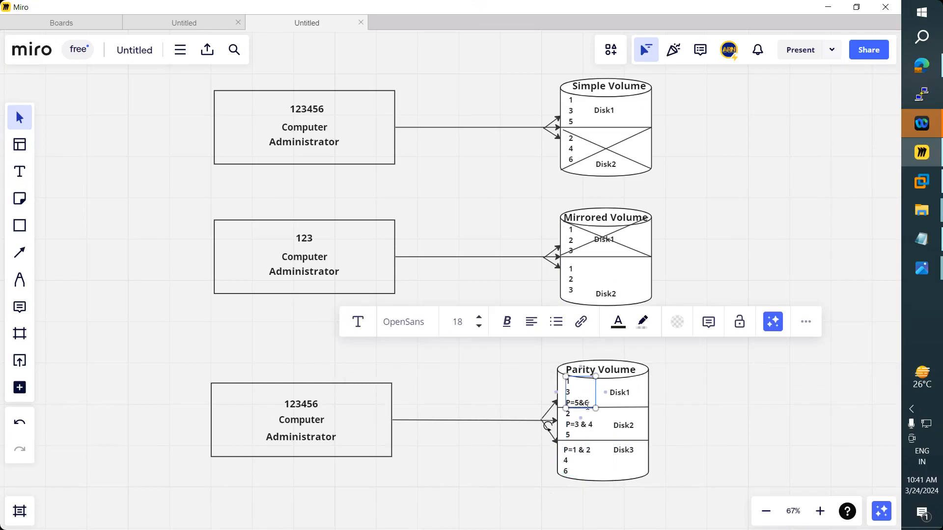
key(Right)
click(458, 481)
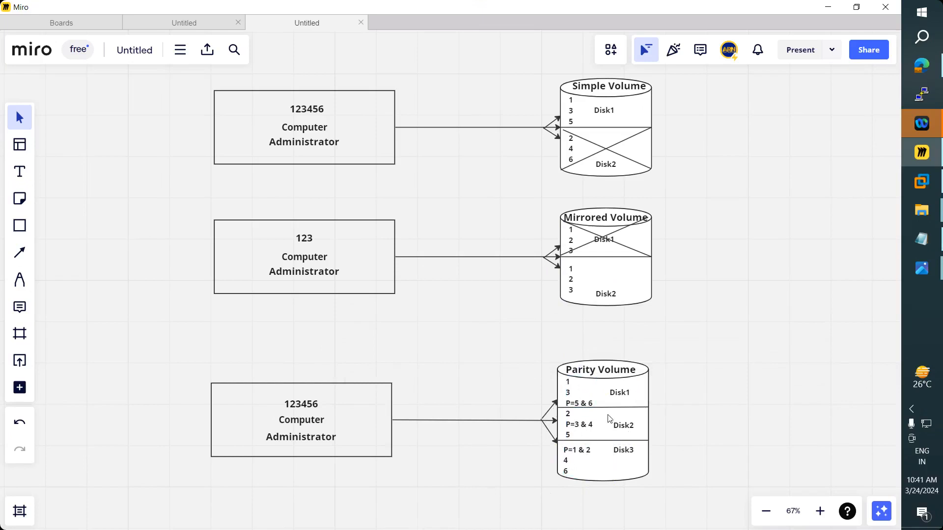
click(20, 253)
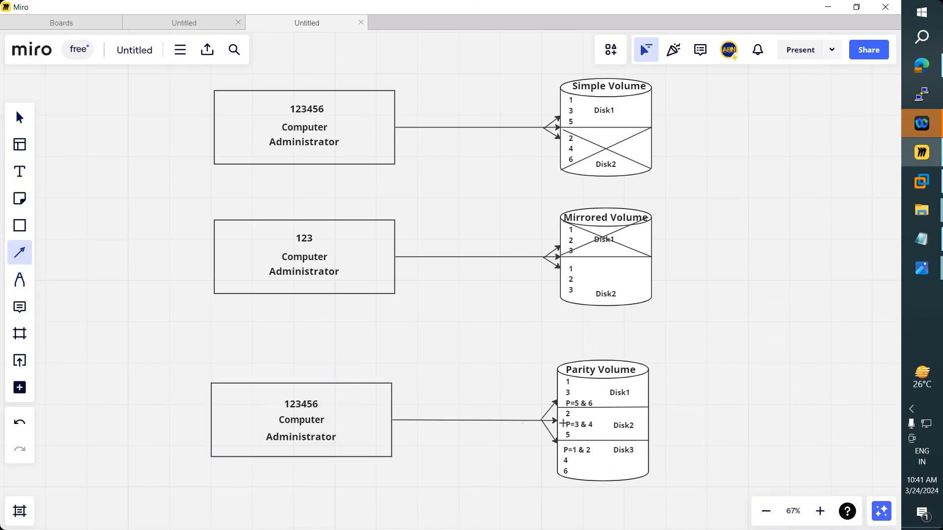
- Draw two diagonal connector lines crossing the Disk2 section
mouse_move(562, 409)
mouse_down()
mouse_move(648, 439)
mouse_move(558, 420)
mouse_up()
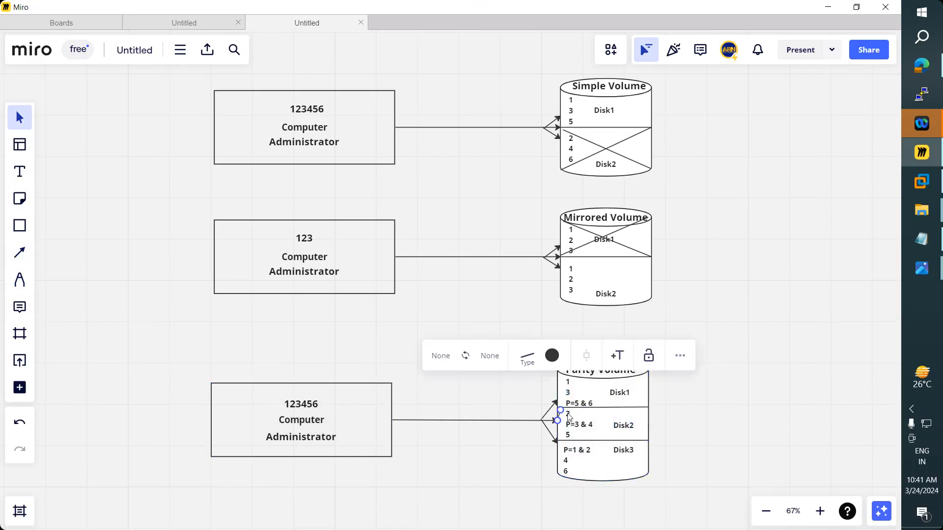
click(253, 350)
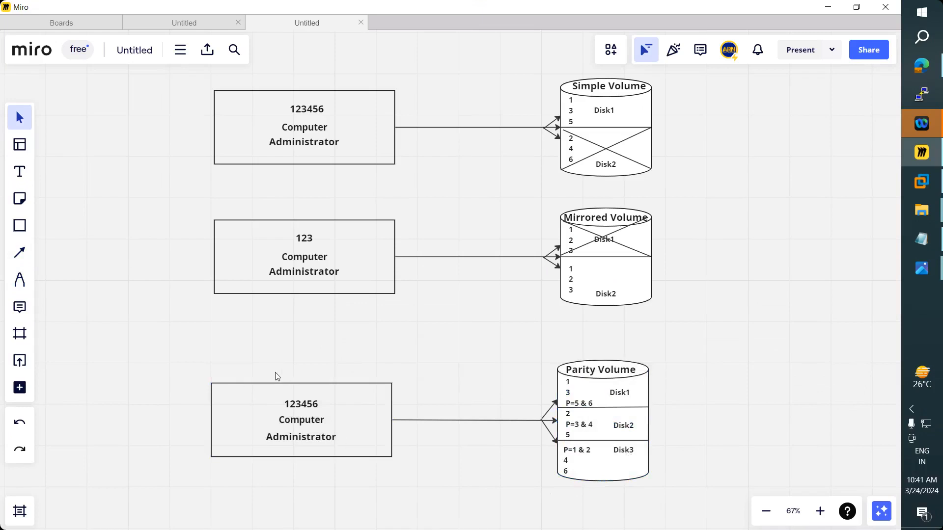
click(19, 252)
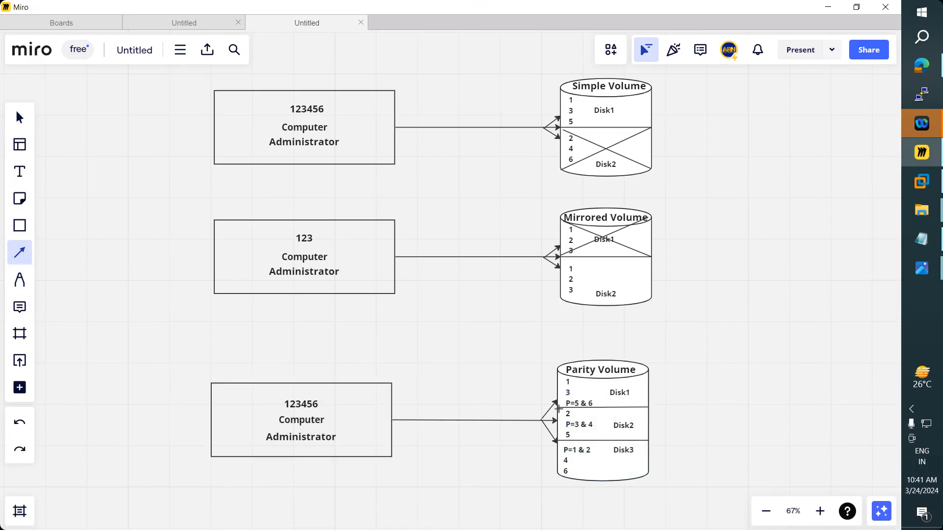
drag(643, 440, 648, 437)
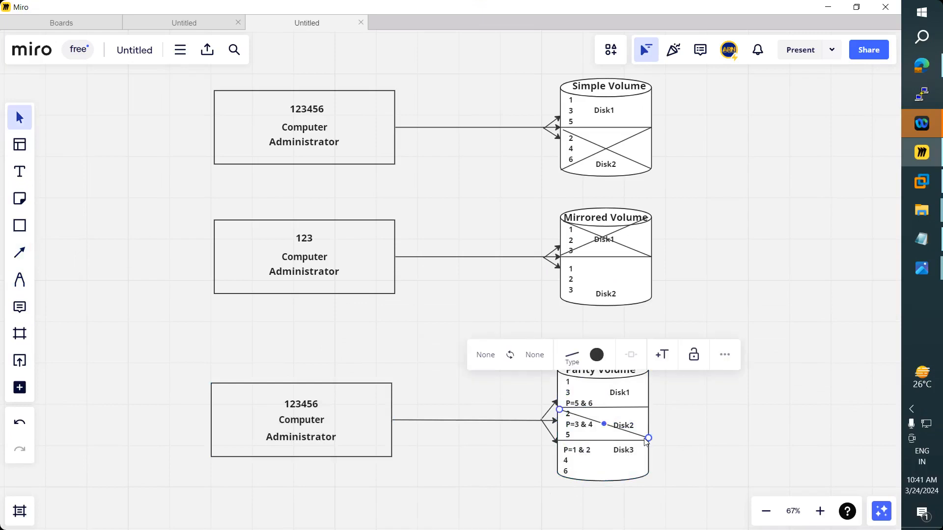
click(20, 253)
click(53, 262)
drag(645, 407, 588, 427)
drag(584, 429, 561, 439)
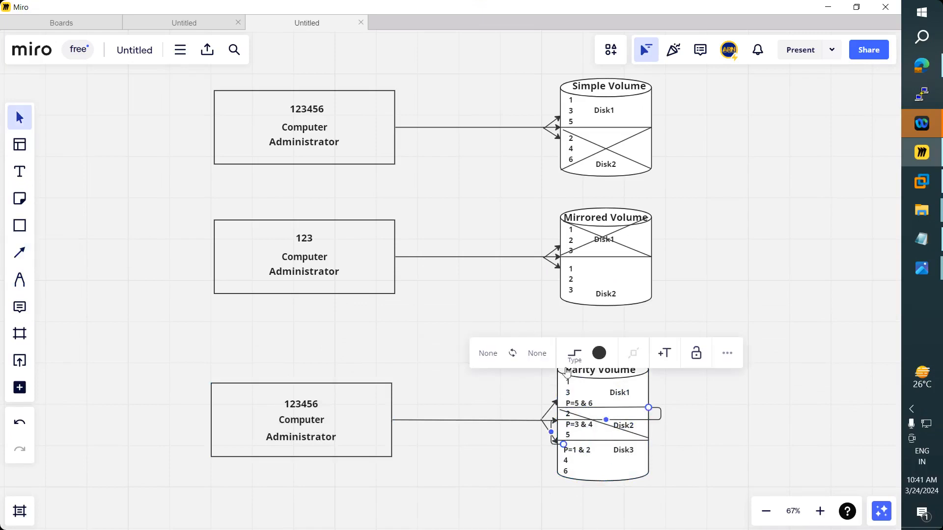
- Make the second line straight and move the first line's lower end onto Disk2's corner to form an X
click(574, 353)
click(560, 426)
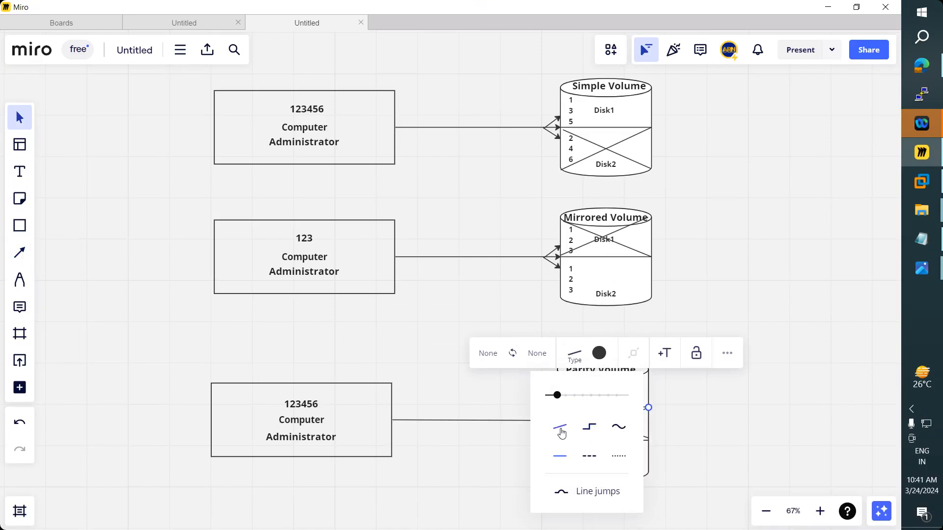
click(747, 423)
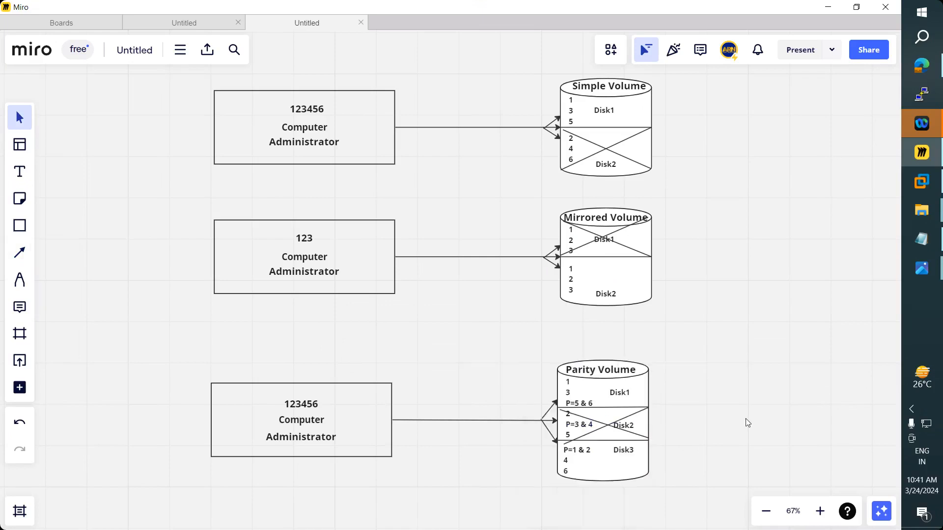
click(570, 441)
drag(564, 445, 560, 409)
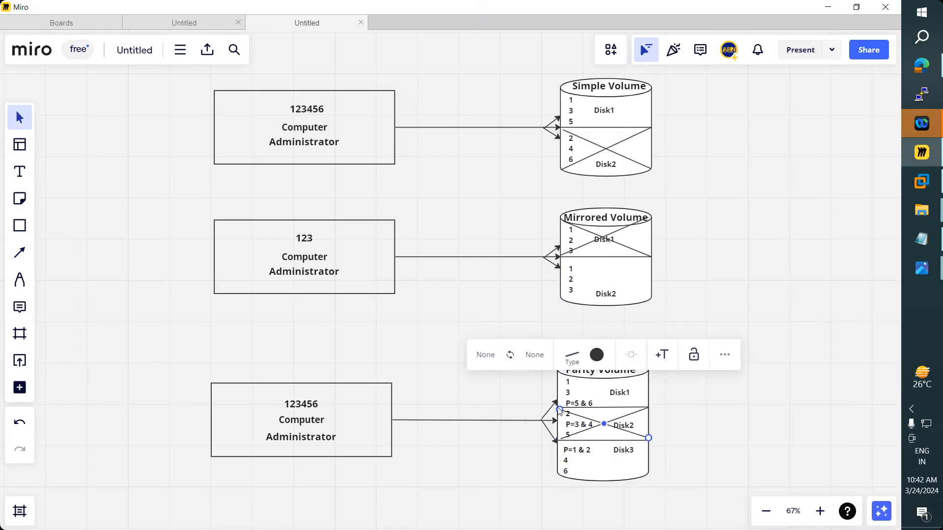
click(723, 409)
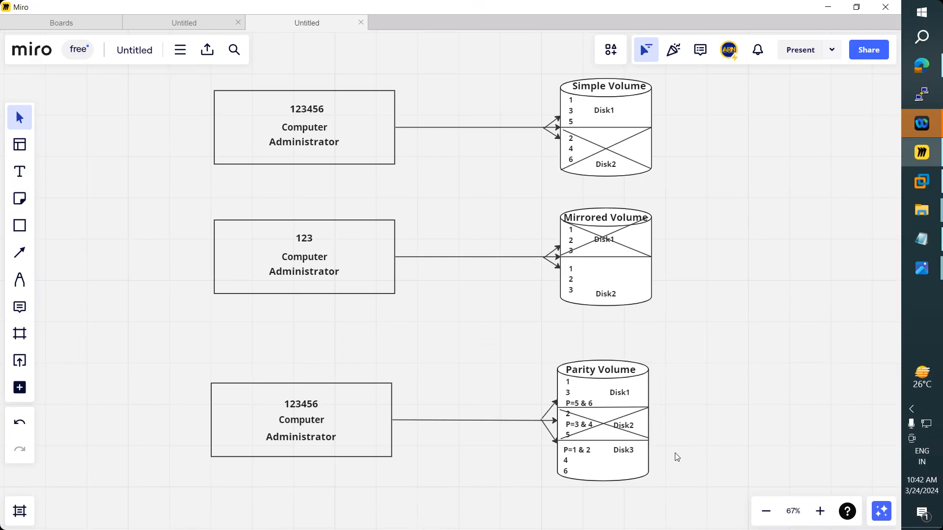
click(924, 251)
- Highlight the RAID-5 note lines on data and parity writing, fault tolerance, and fast read & write speed
drag(225, 317, 146, 345)
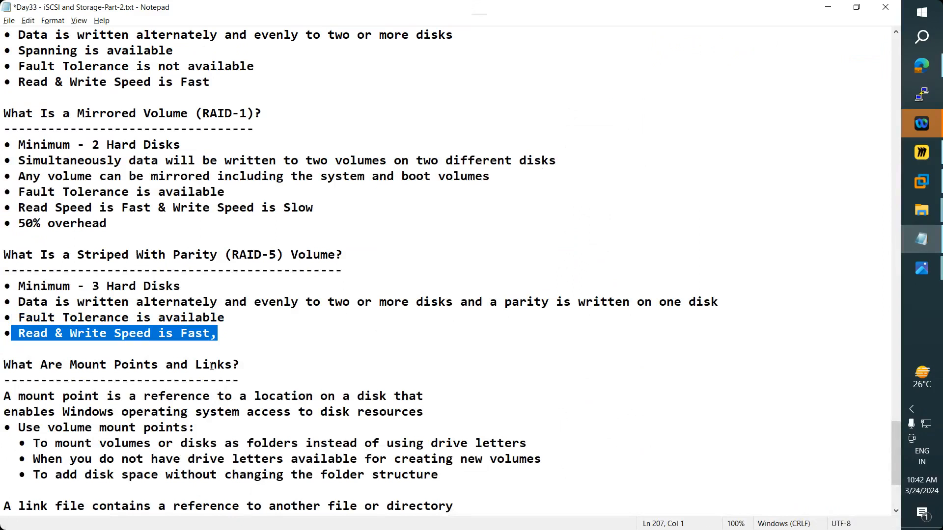
drag(542, 302, 508, 302)
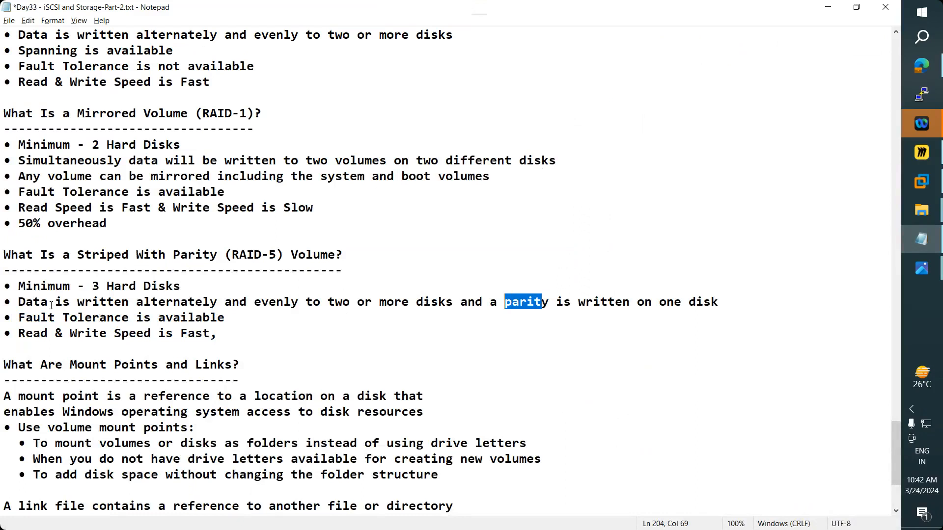
drag(25, 305, 721, 305)
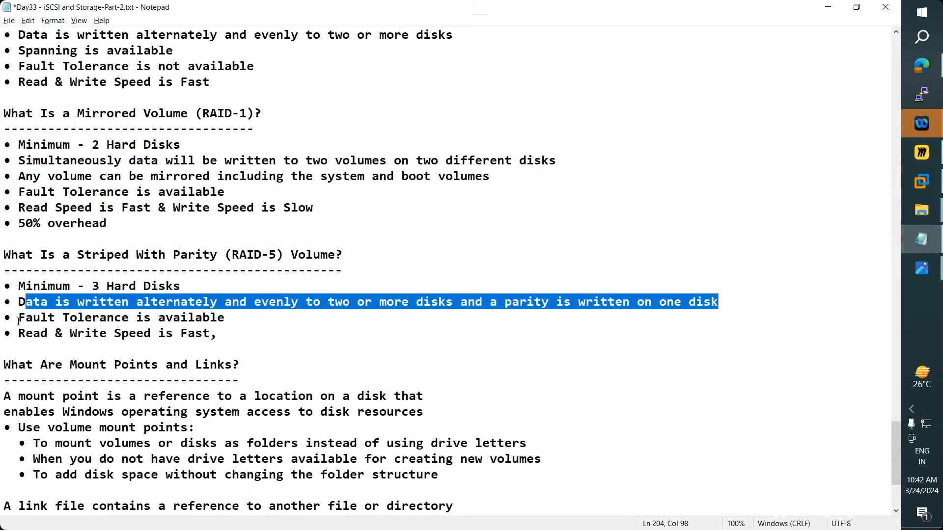
drag(18, 320, 234, 320)
drag(25, 334, 331, 330)
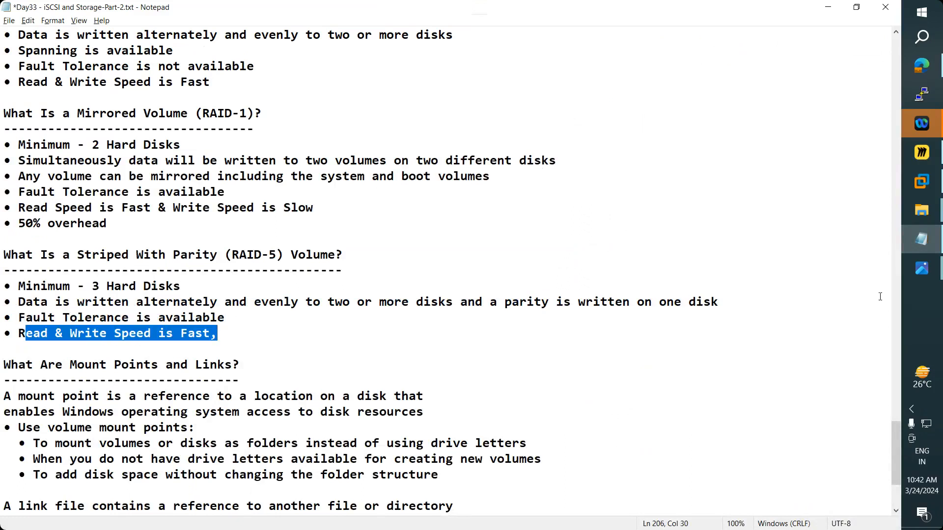
mouse_move(920, 273)
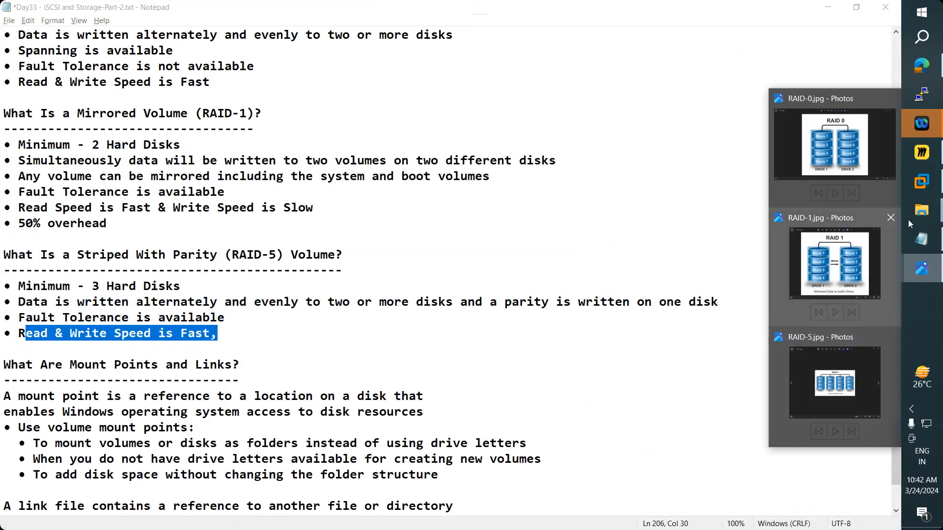
click(922, 152)
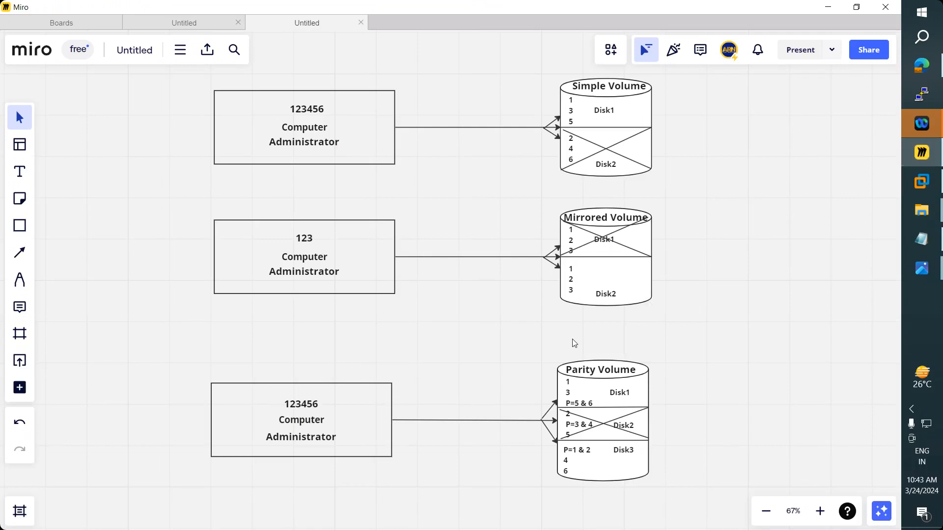
- Highlight the 'What Are Mount Points and Links?' heading in Notepad, then minimize it and show the desktop
click(922, 241)
scroll(155, 316, down, 4)
scroll(156, 316, up, 1)
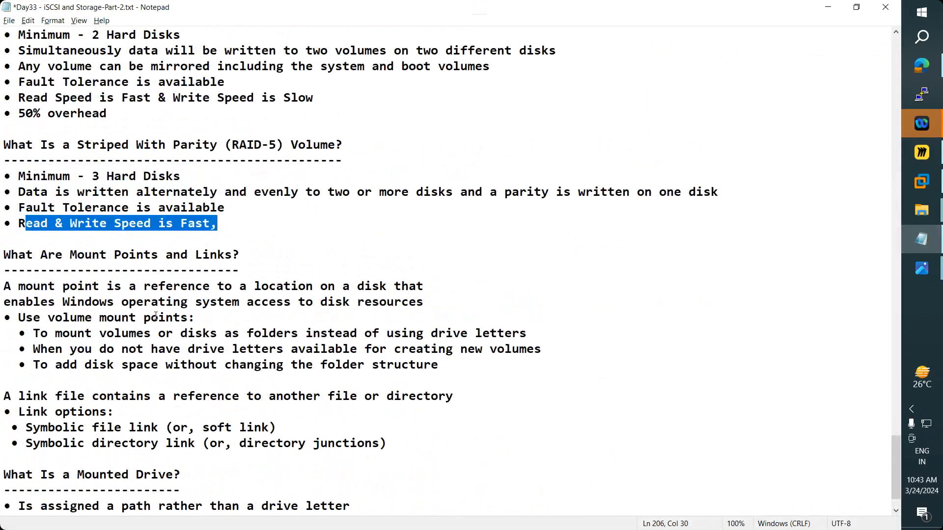
scroll(155, 316, up, 1)
scroll(155, 316, down, 2)
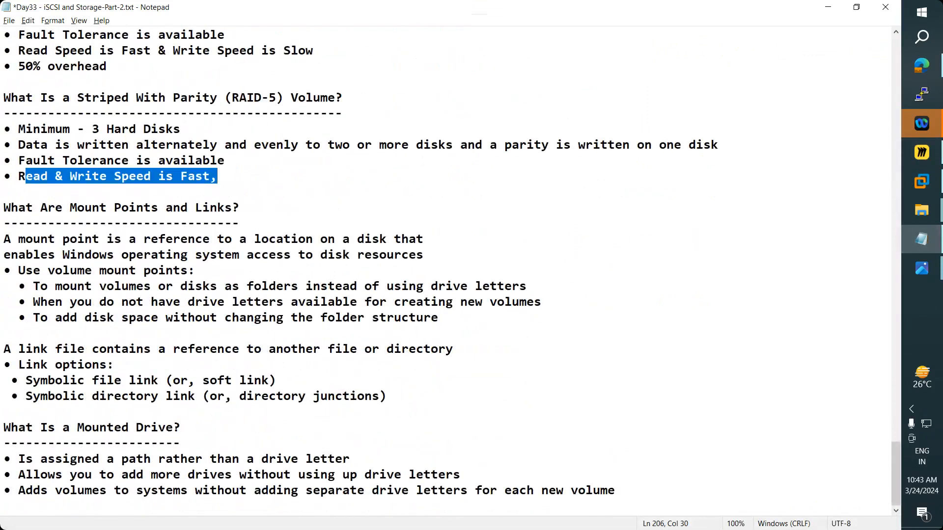
drag(10, 208, 240, 209)
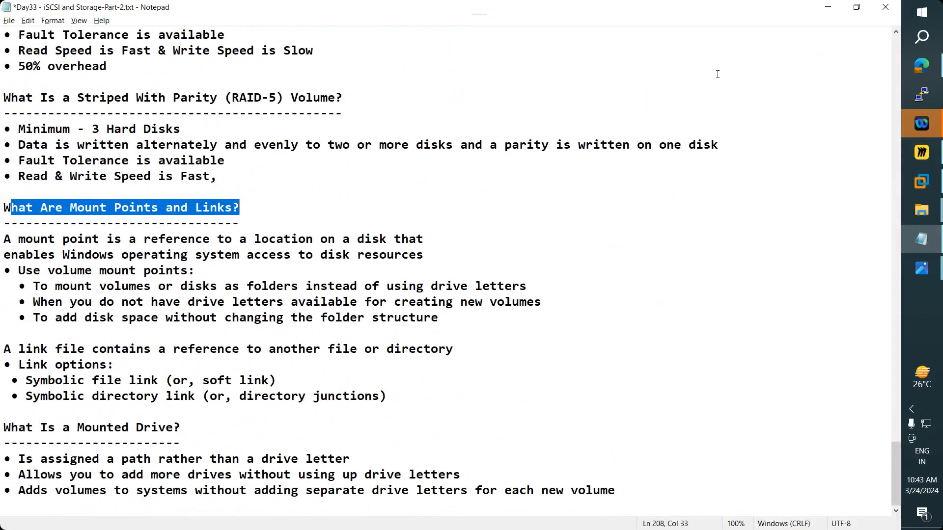
click(828, 8)
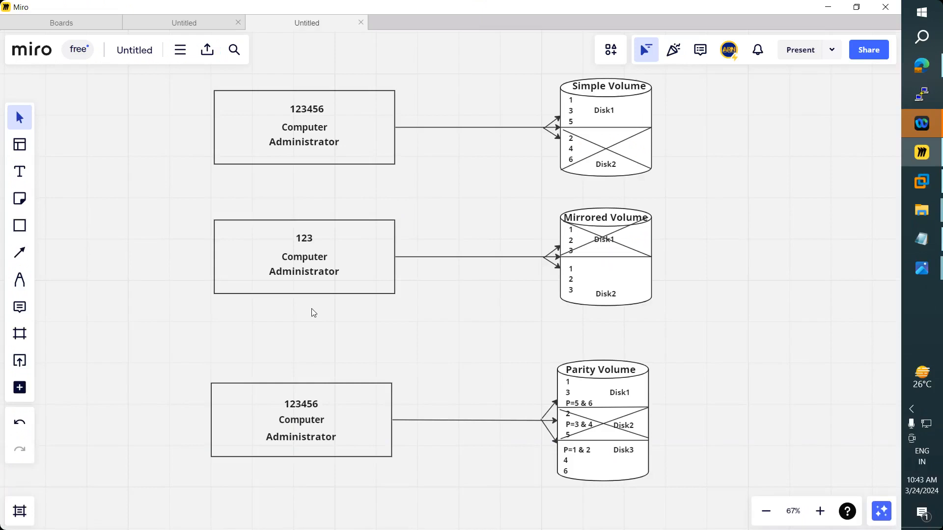
key(super+d)
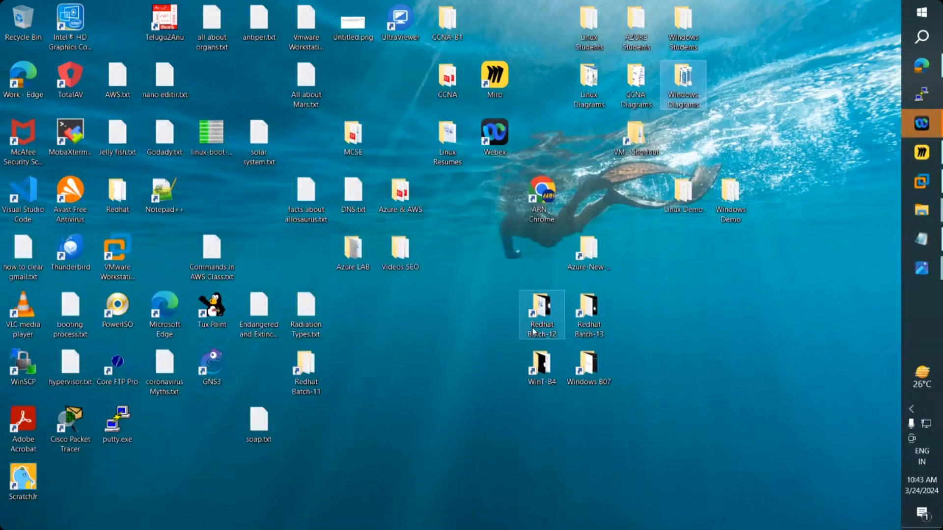
- Open the Redhat Batch-13 folder to view its full path, close it, and launch Chrome
double_click(592, 315)
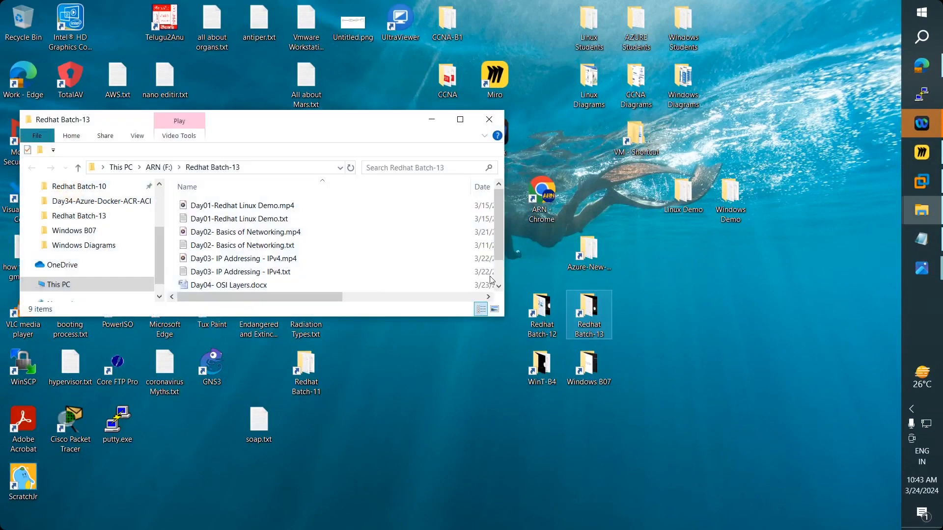
click(264, 166)
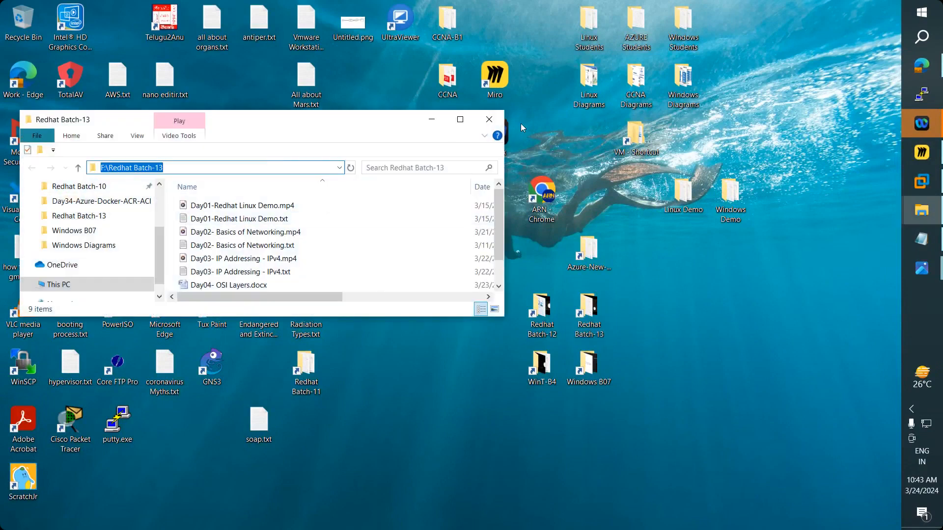
click(489, 120)
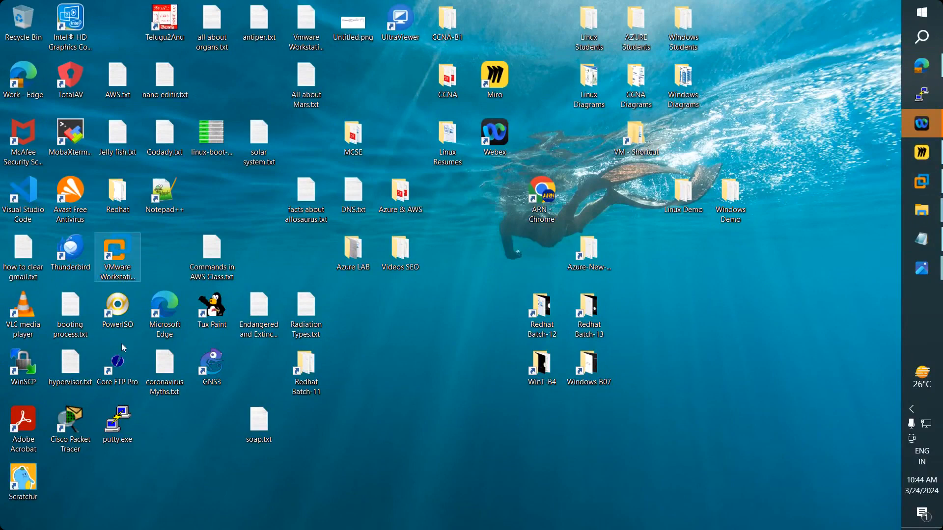
double_click(538, 198)
- Search Google Images for 'windows mount points' and preview several results, including the tutorial video
text(win)
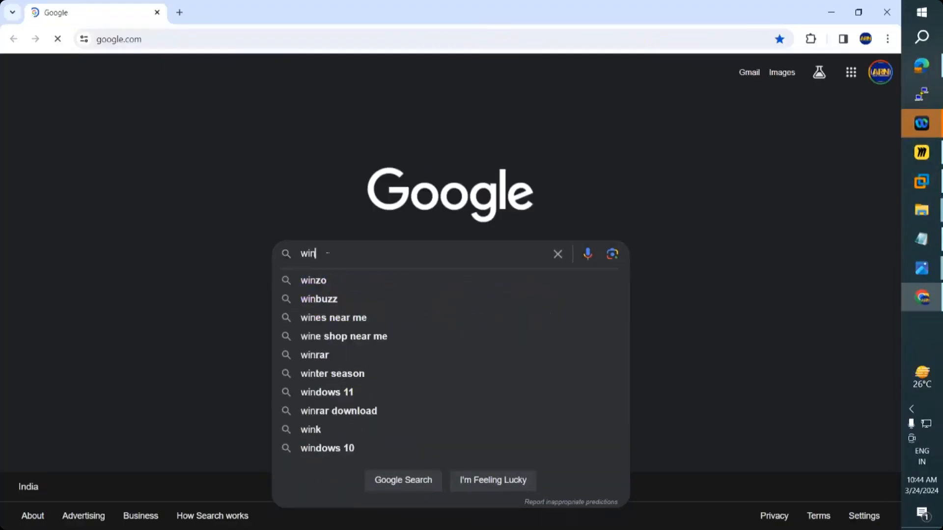
text(dows moun)
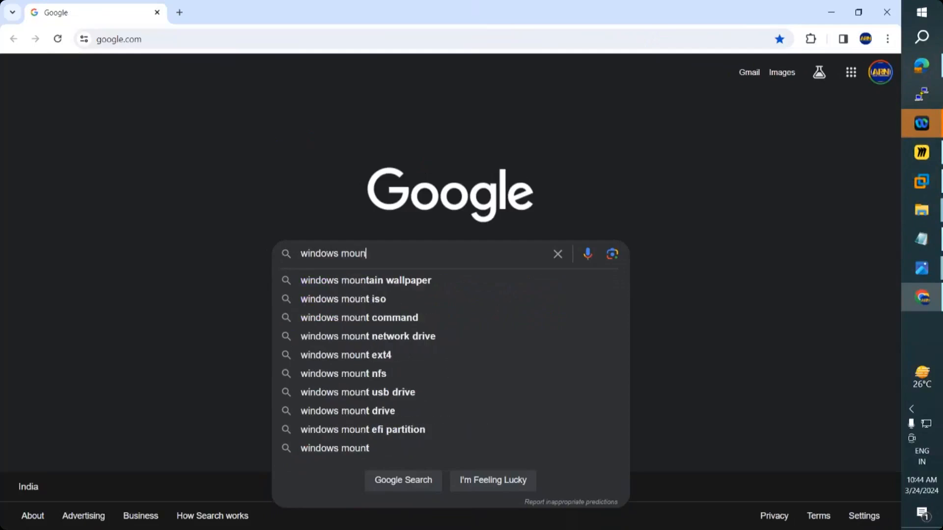
text(t points)
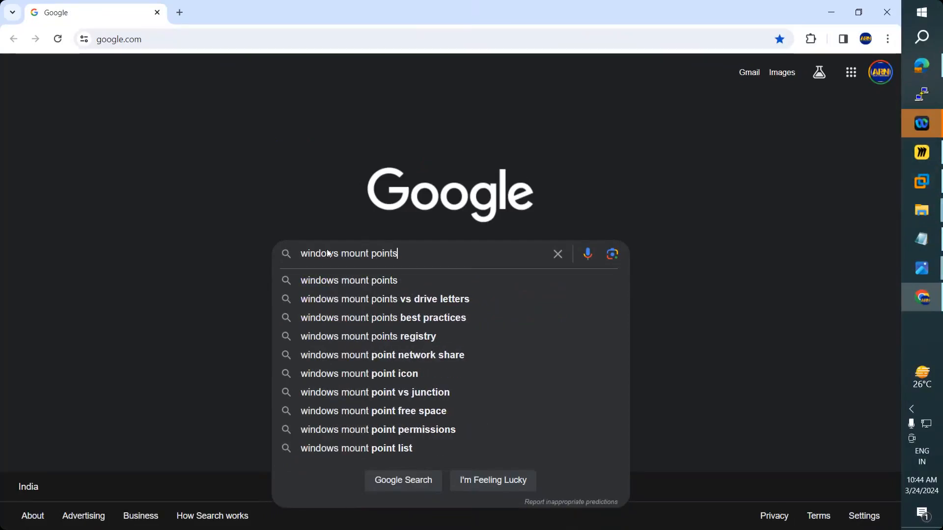
key(Return)
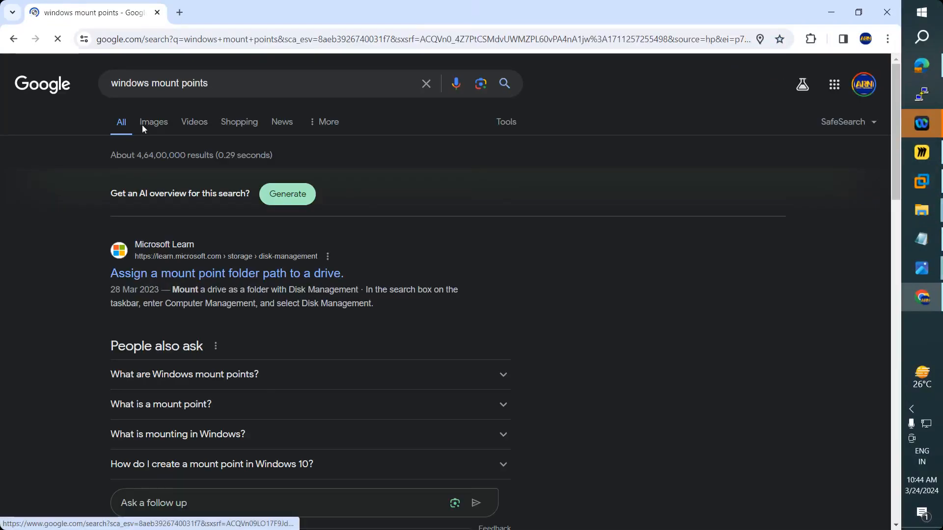
click(143, 125)
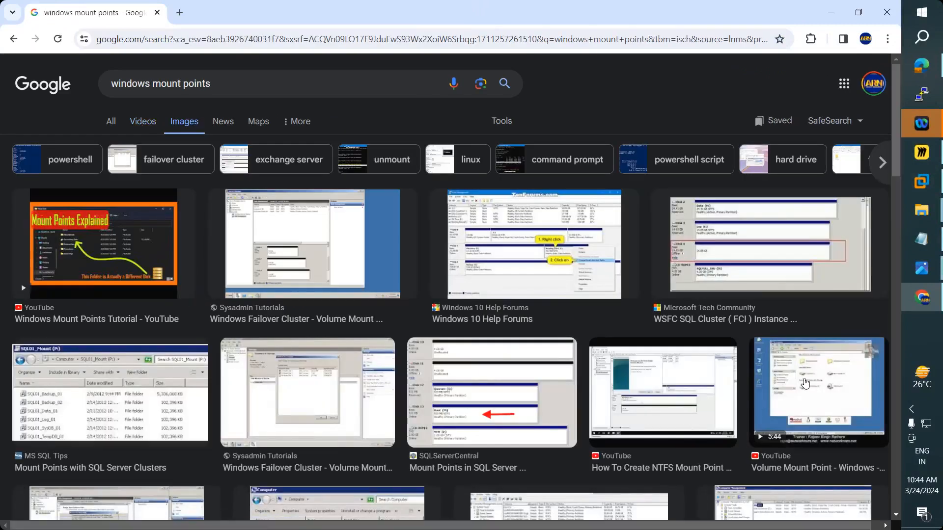
click(804, 384)
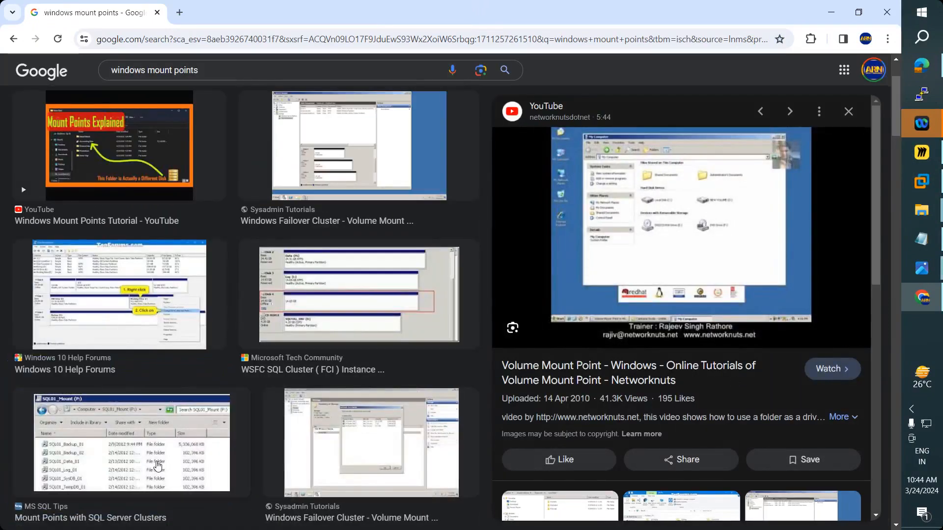
click(160, 466)
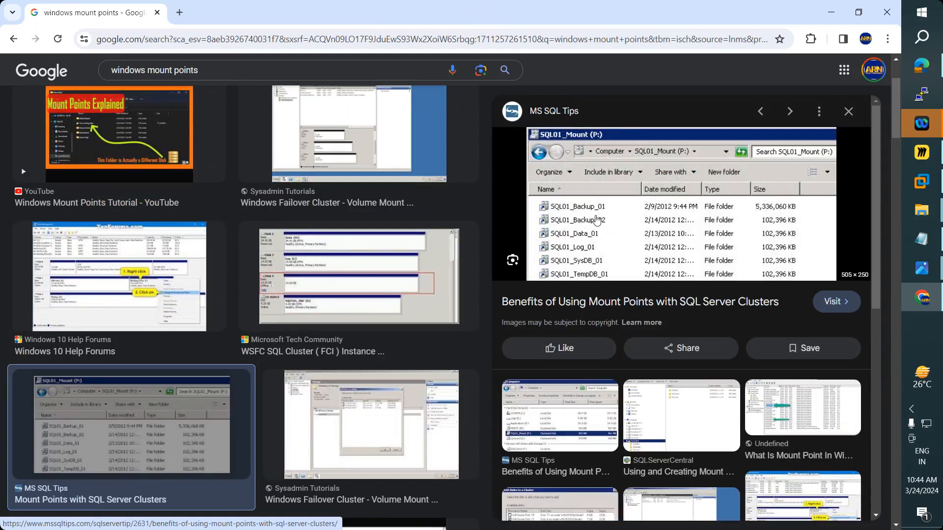
click(98, 137)
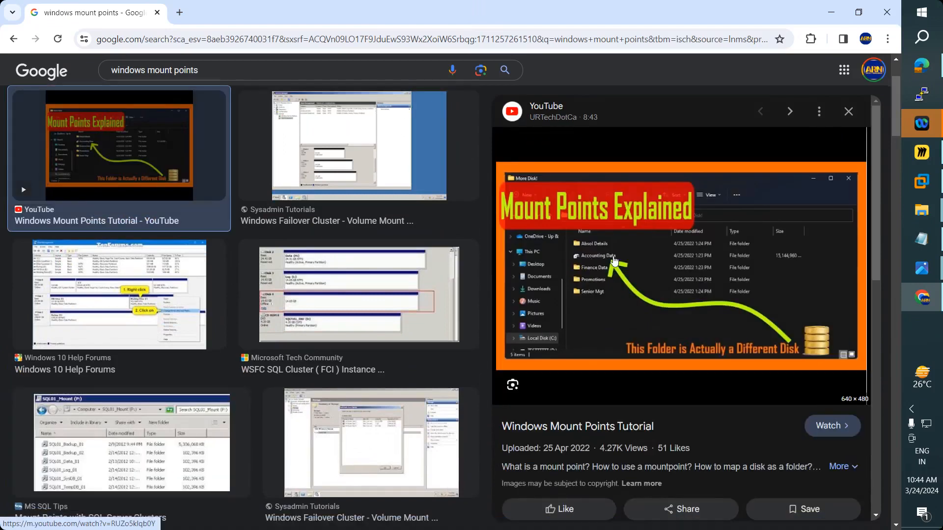
click(929, 239)
drag(388, 396, 4, 192)
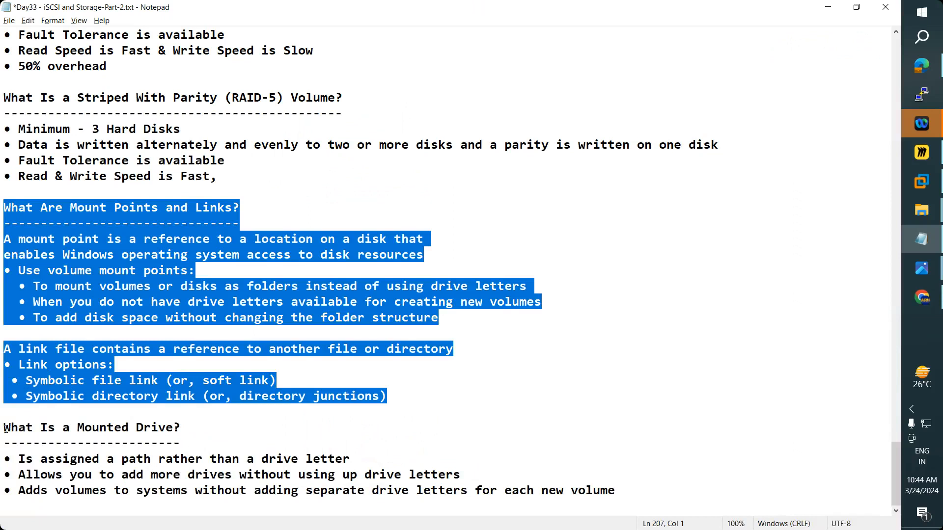
- Highlight the 'What Is a Mounted Drive?' heading and its bullets on paths, adding drives and volumes
drag(5, 428, 190, 431)
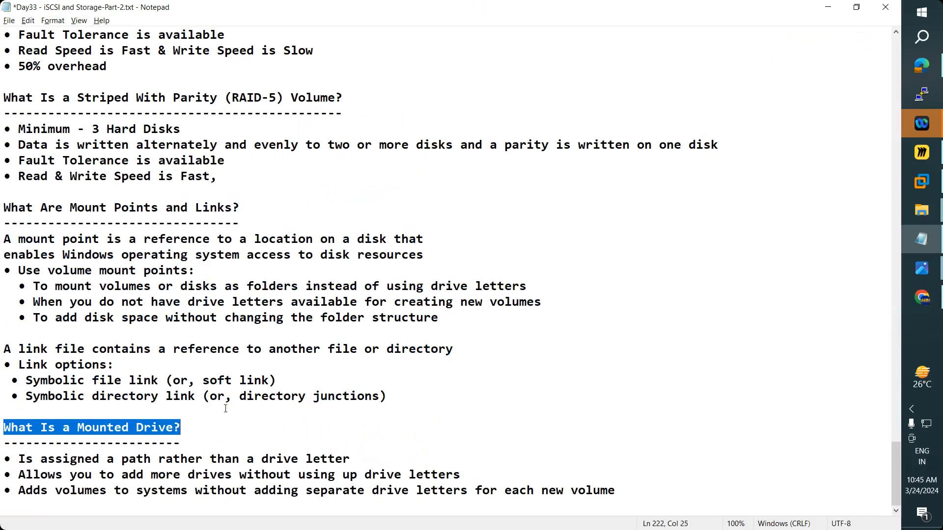
drag(11, 460, 354, 461)
drag(18, 476, 382, 475)
drag(420, 474, 464, 474)
drag(20, 495, 638, 491)
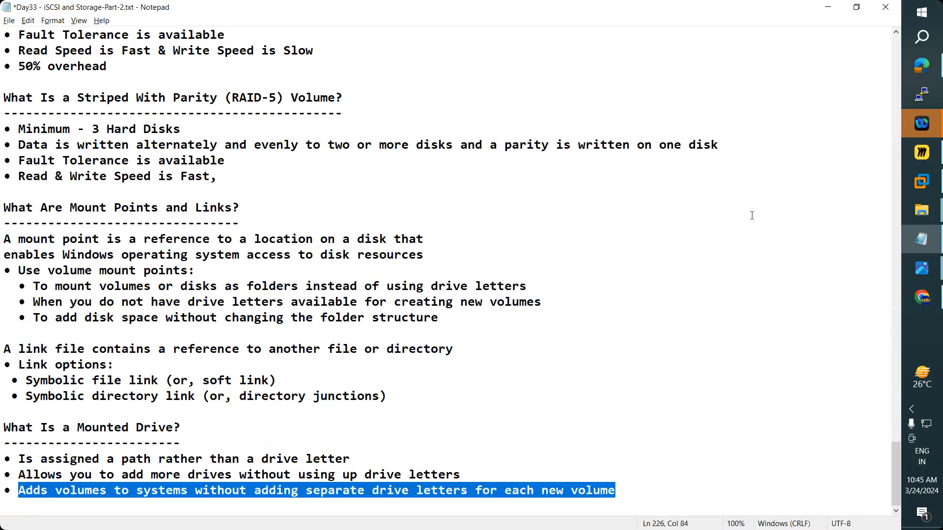
click(829, 10)
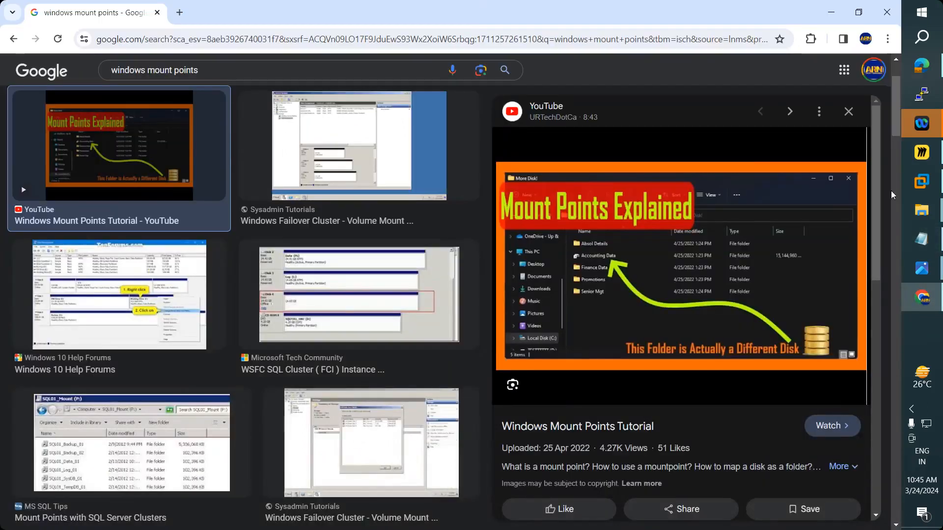
- Maximize File Explorer and show This PC with the C:, D: and F: drives
click(922, 210)
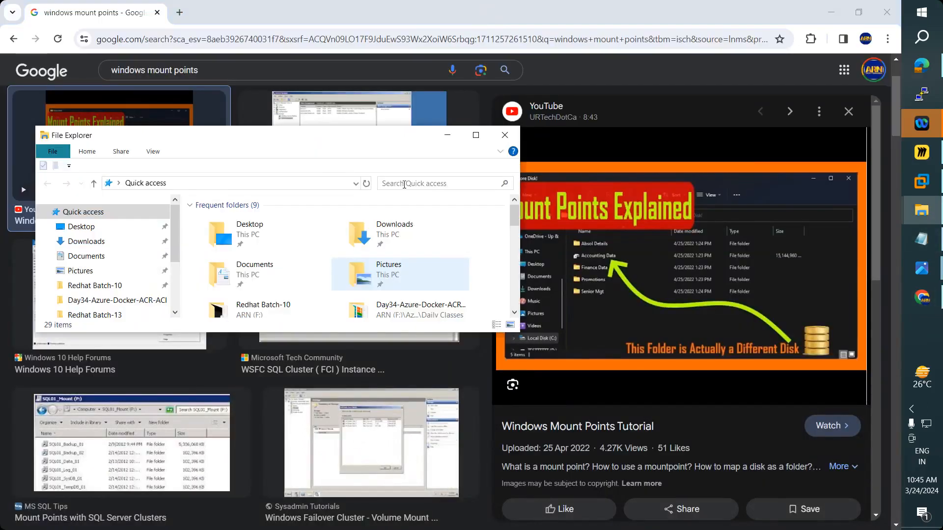
click(476, 135)
click(43, 255)
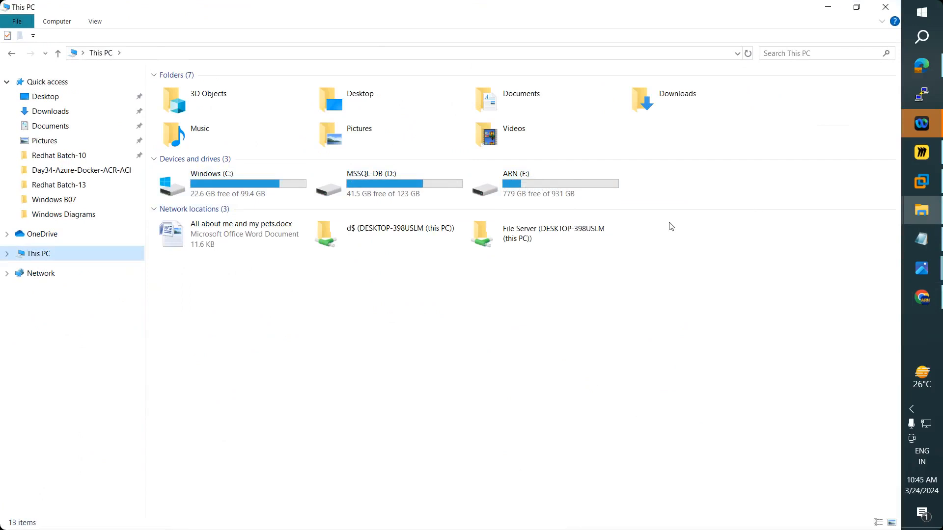
- Open the WinDC virtual machine's settings in VMware Workstation
click(920, 184)
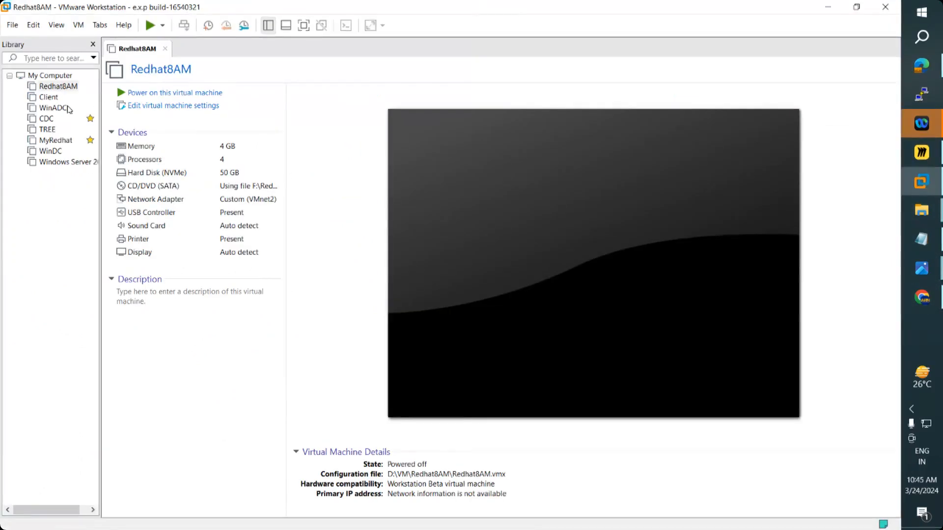
click(50, 151)
double_click(51, 152)
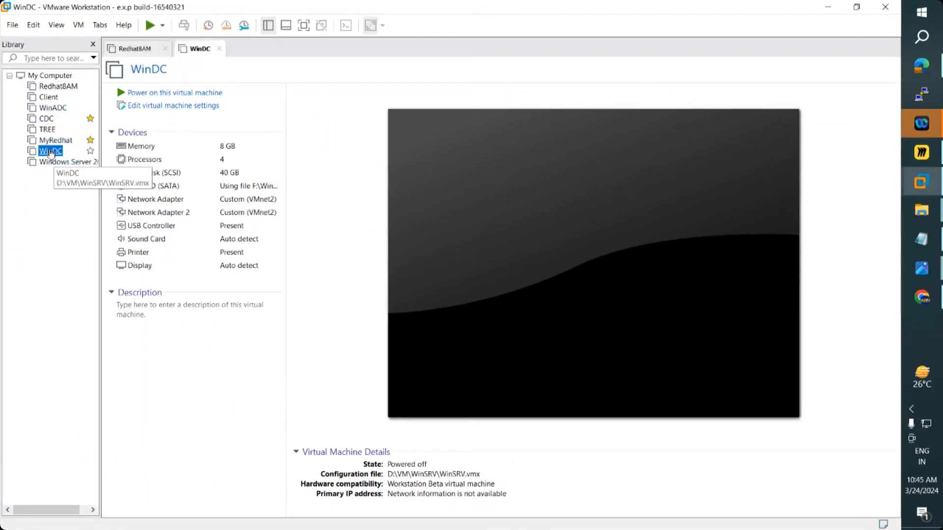
right_click(51, 152)
click(88, 347)
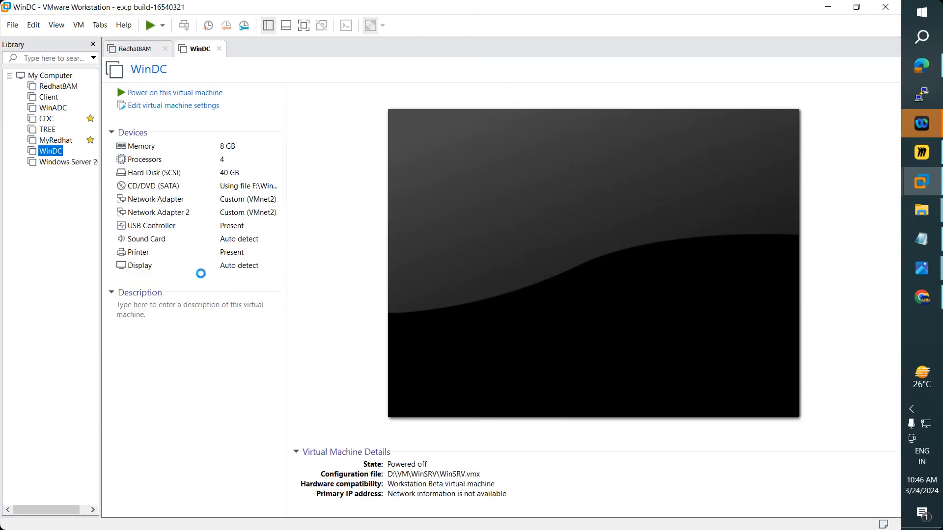
click(326, 121)
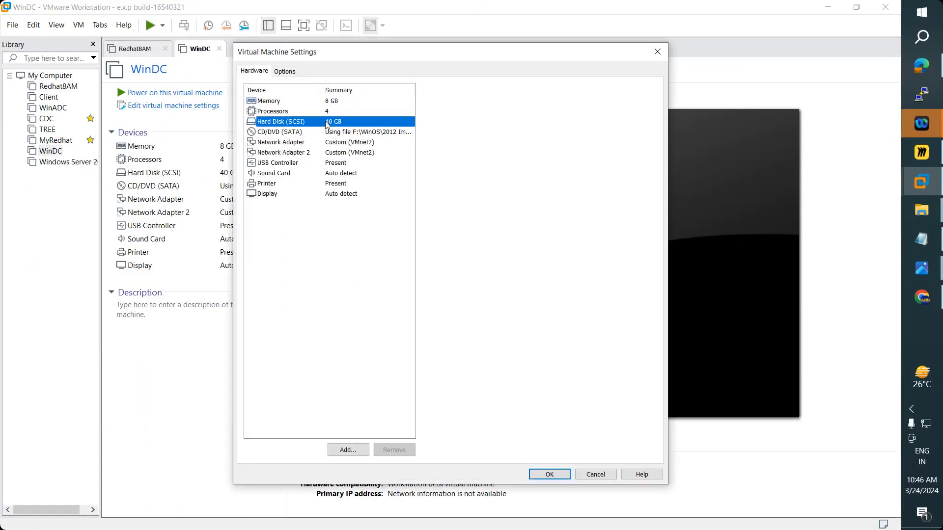
- Add a first new 6 GB SCSI virtual hard disk to WinDC
click(347, 449)
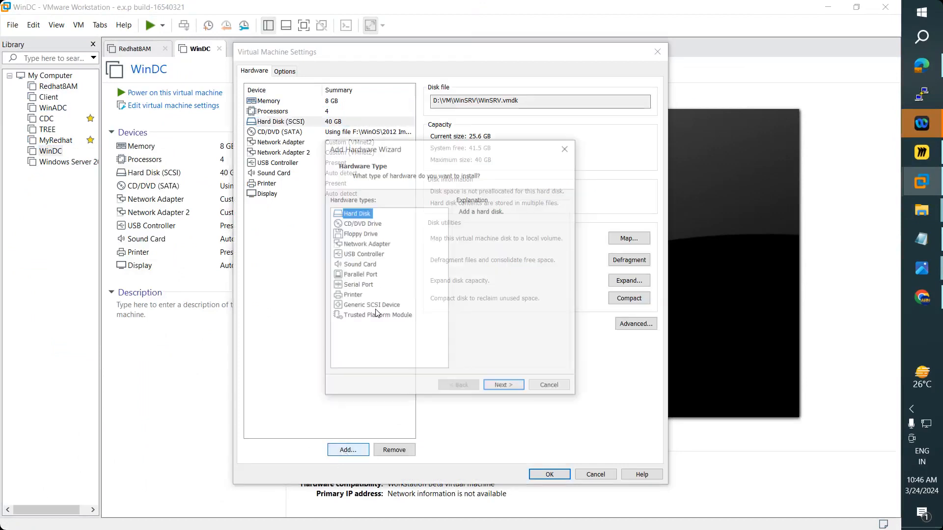
click(509, 387)
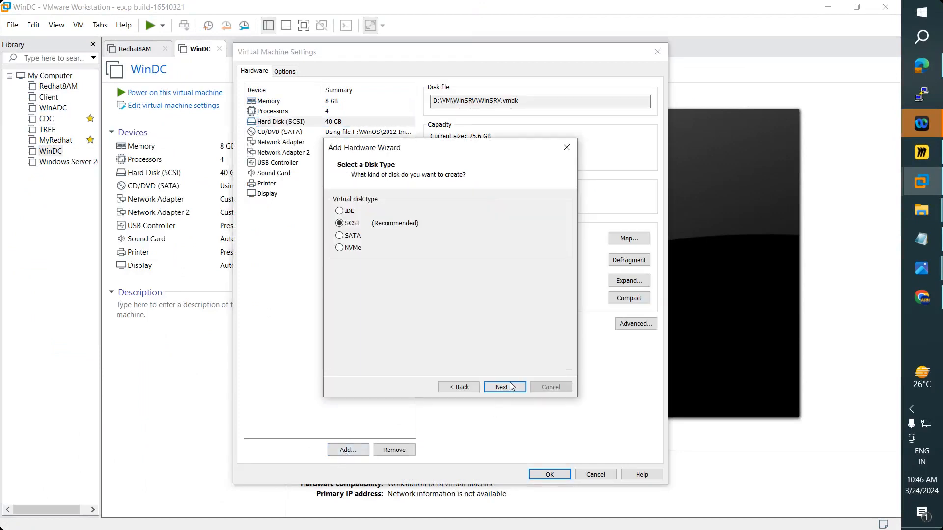
click(507, 387)
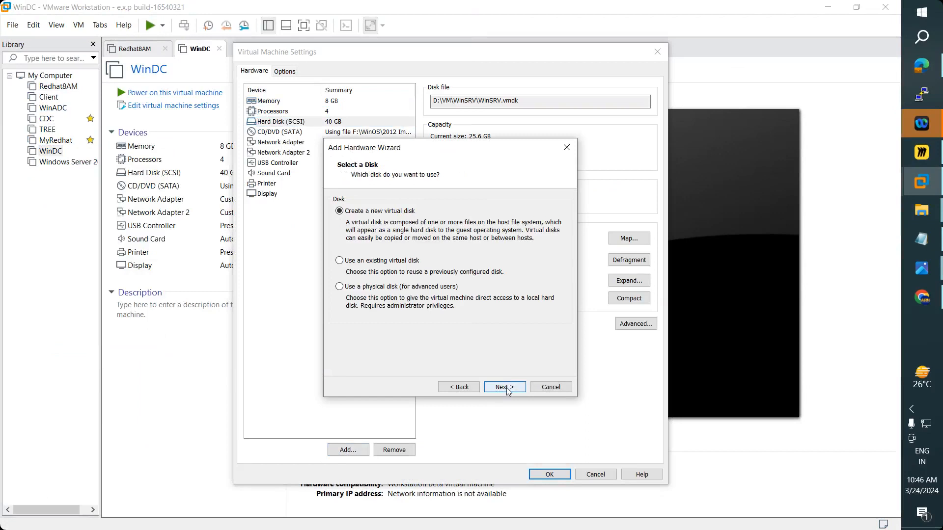
click(505, 387)
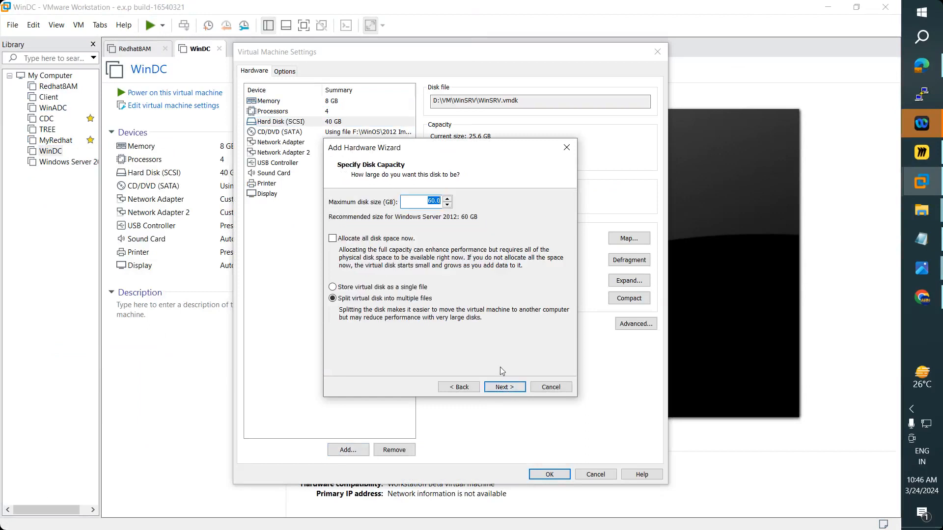
text(6)
click(506, 387)
click(505, 387)
- Add a second new 6 GB SCSI virtual hard disk
click(346, 449)
click(501, 388)
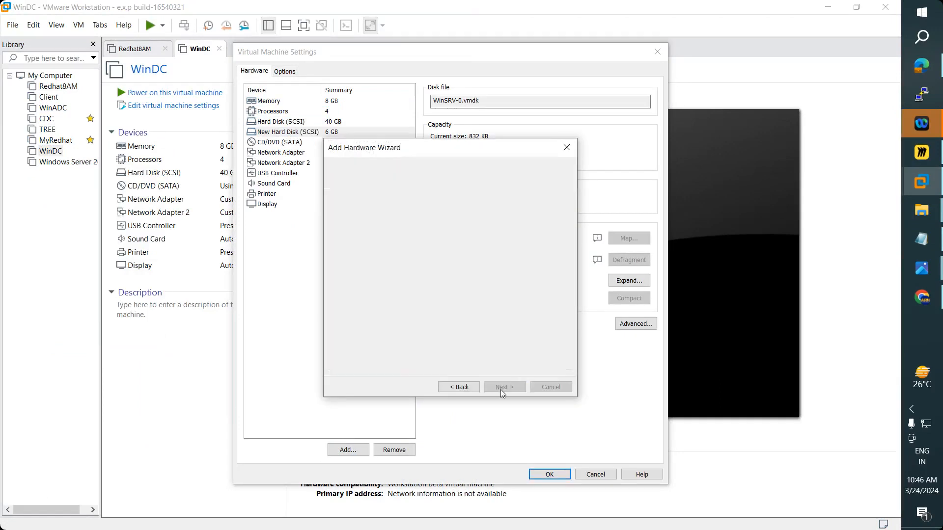
click(501, 390)
click(501, 391)
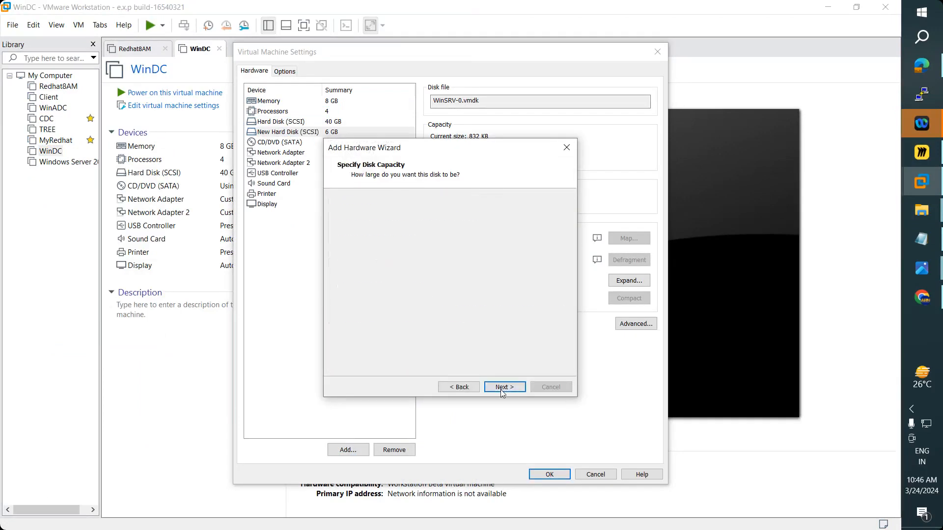
click(502, 388)
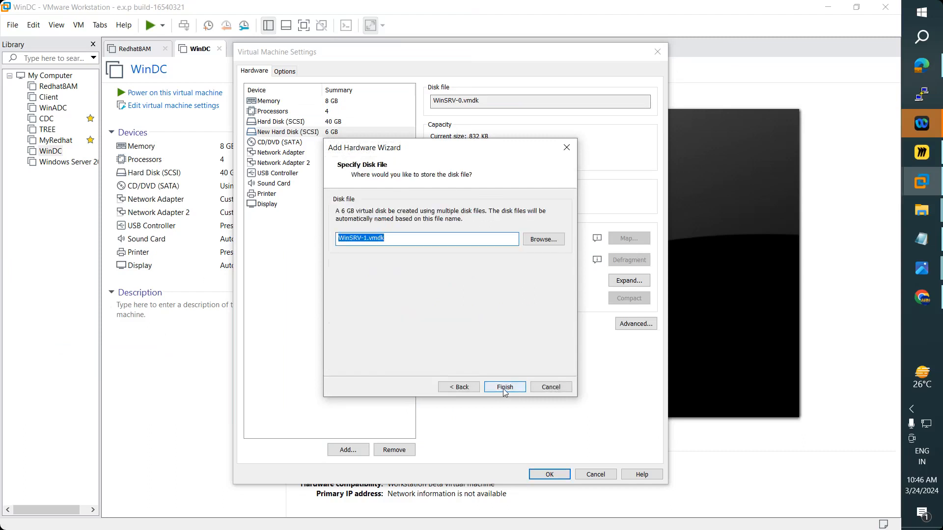
click(504, 389)
- Add a third new 6 GB SCSI virtual hard disk
click(348, 451)
click(499, 391)
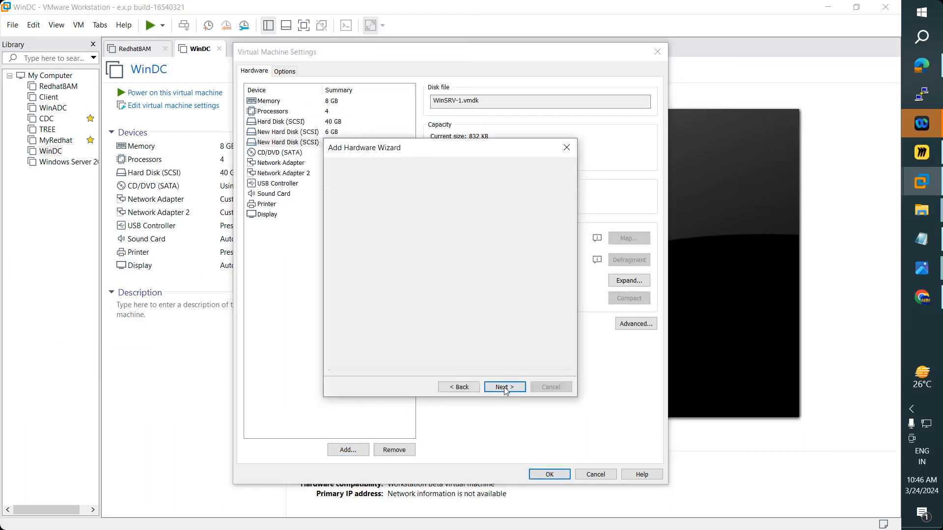
click(505, 388)
click(506, 388)
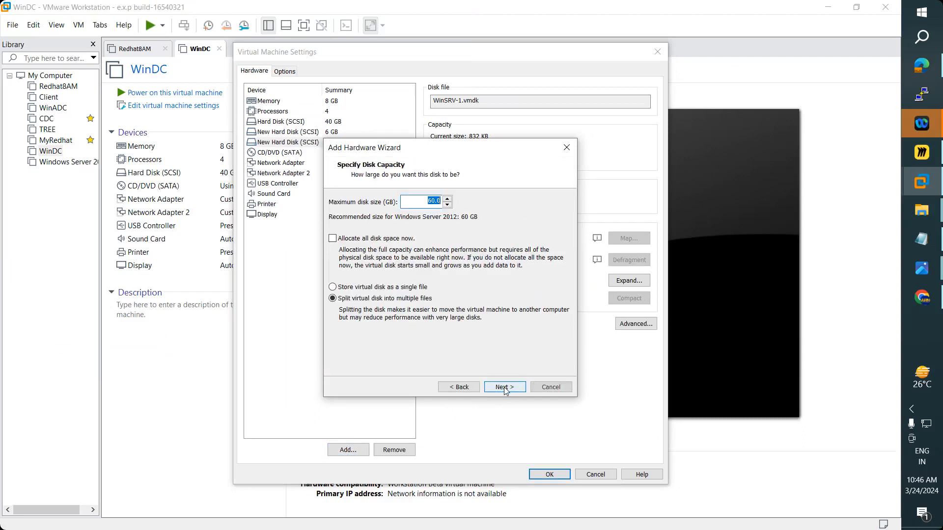
click(503, 387)
click(504, 387)
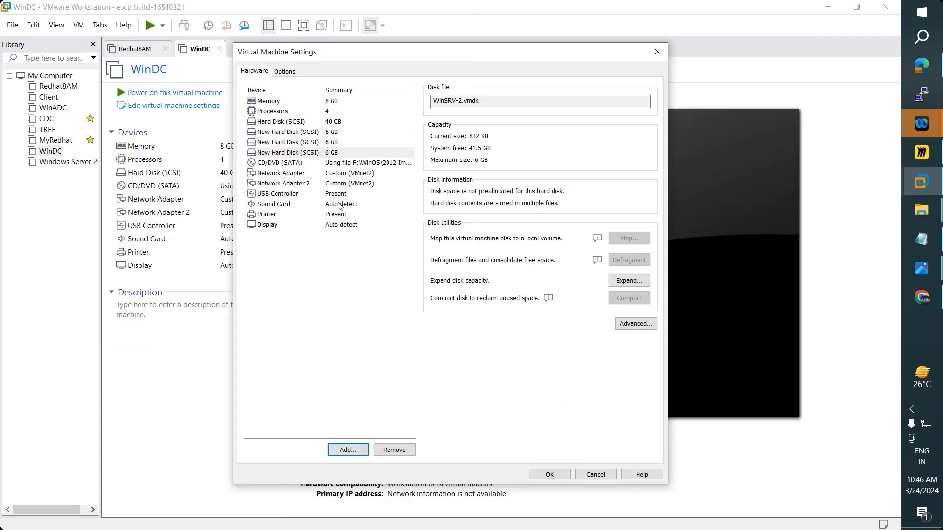
- Review the three new disks' details and save the VM settings
click(287, 153)
click(284, 142)
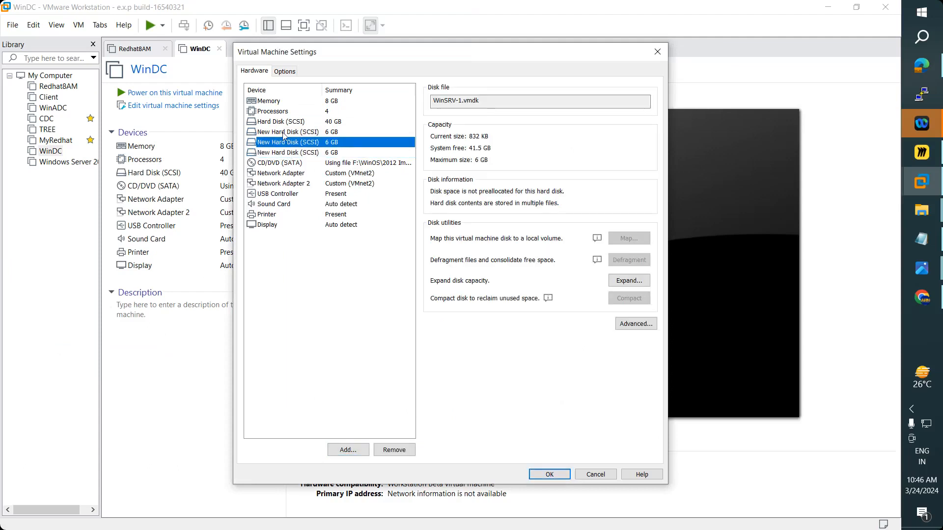
click(283, 132)
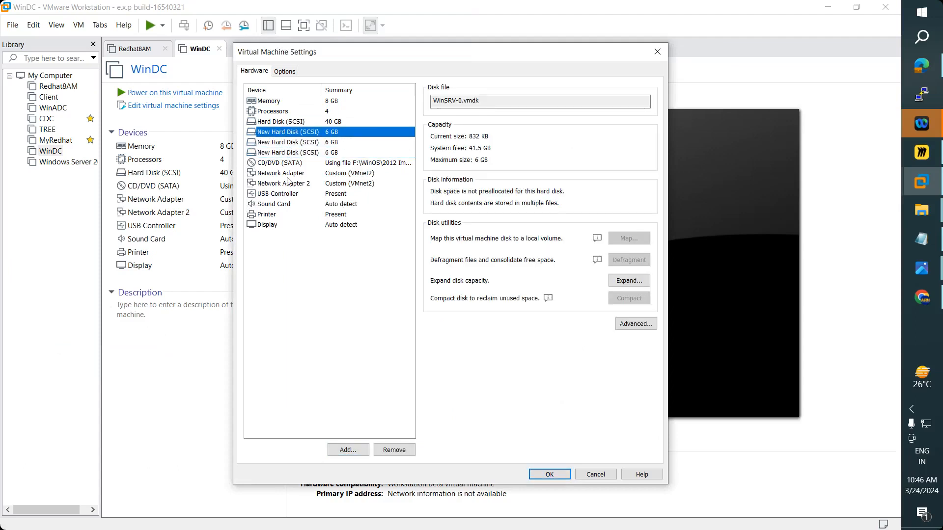
click(560, 476)
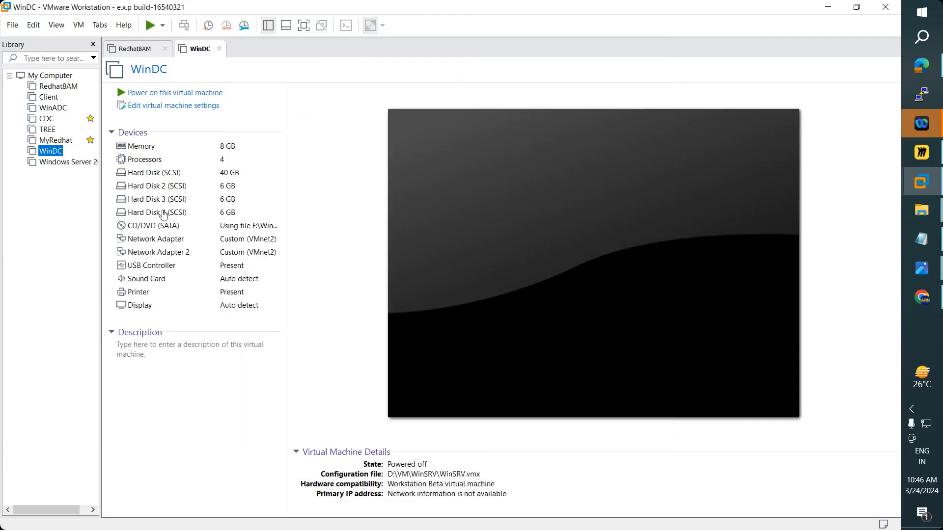
- Power on WinDC and check the host's drives in This PC
click(164, 93)
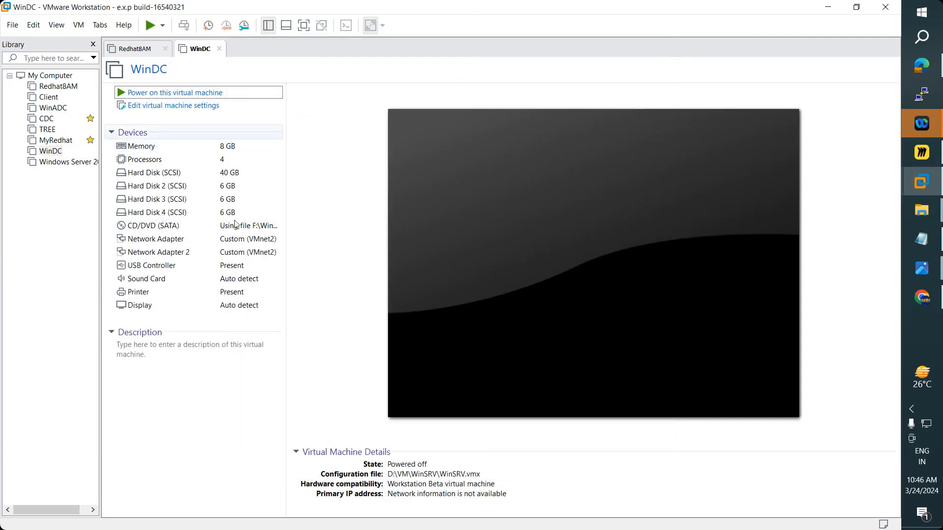
key(super+e)
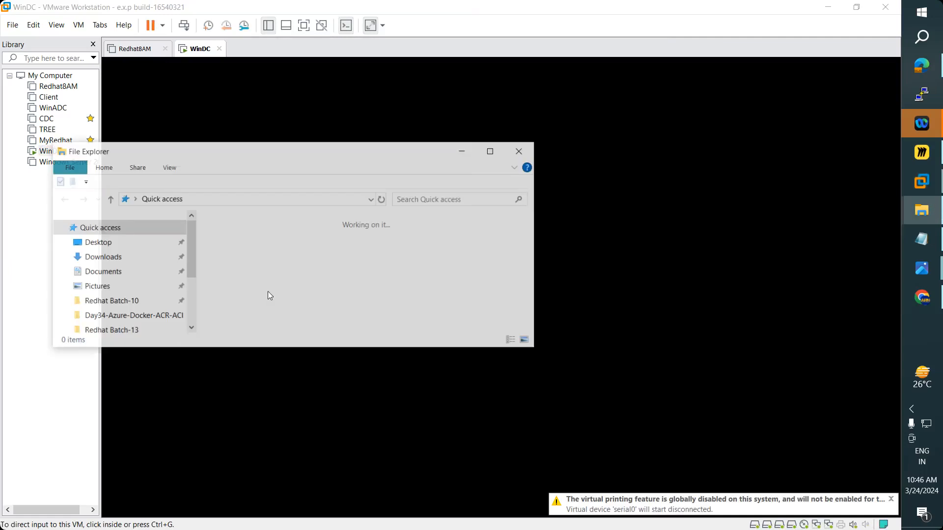
click(490, 152)
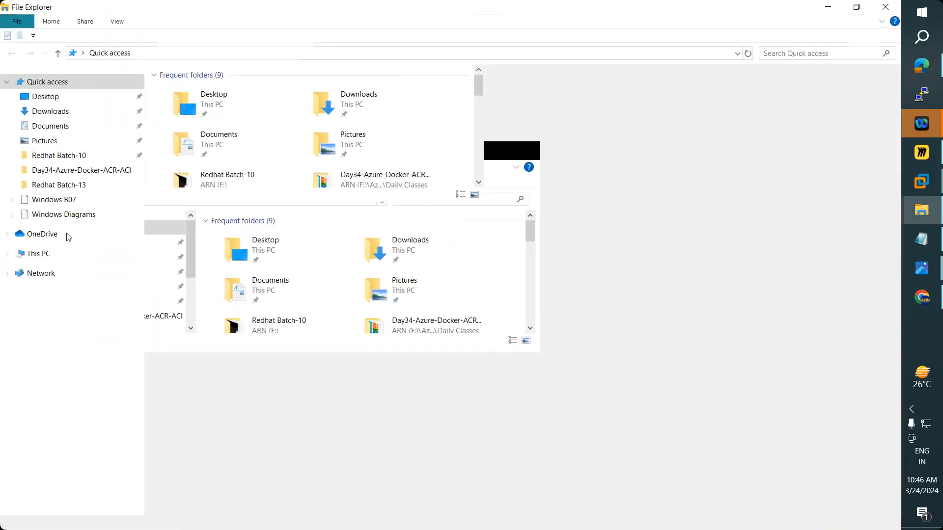
click(39, 255)
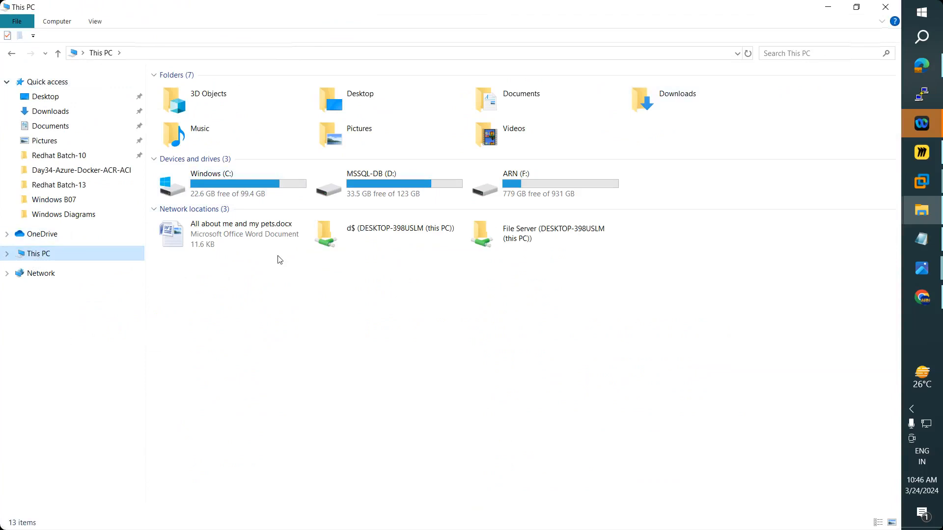
click(884, 7)
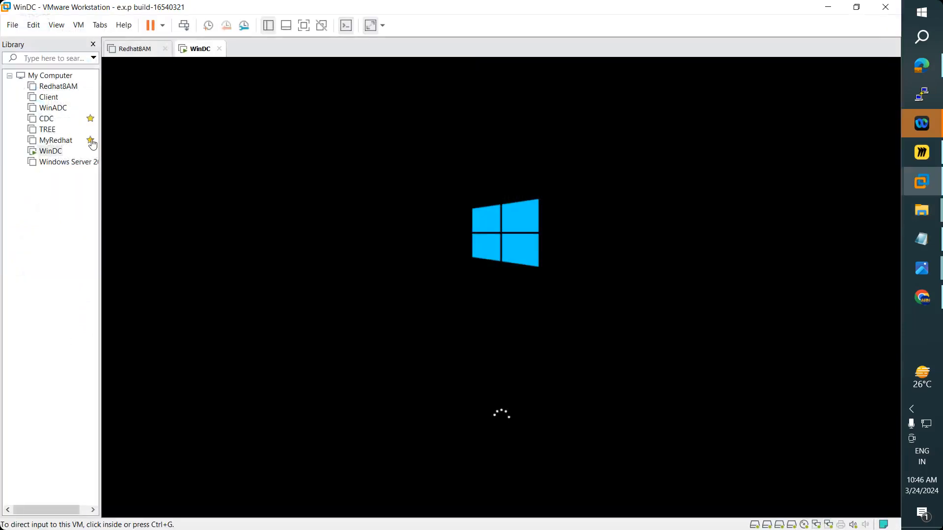
- Power on WinADC and close the Redhat8AM virtual machine tab
click(52, 108)
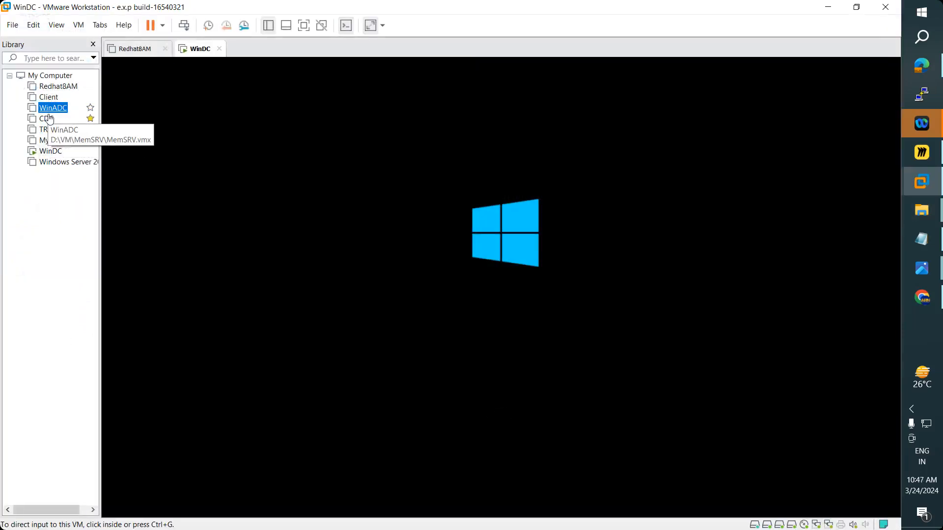
key(Return)
click(186, 94)
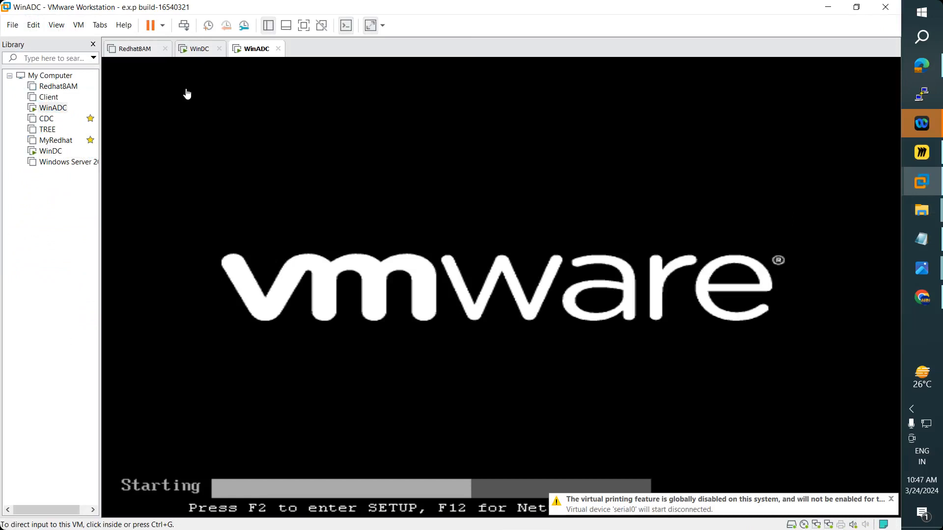
click(193, 51)
click(135, 53)
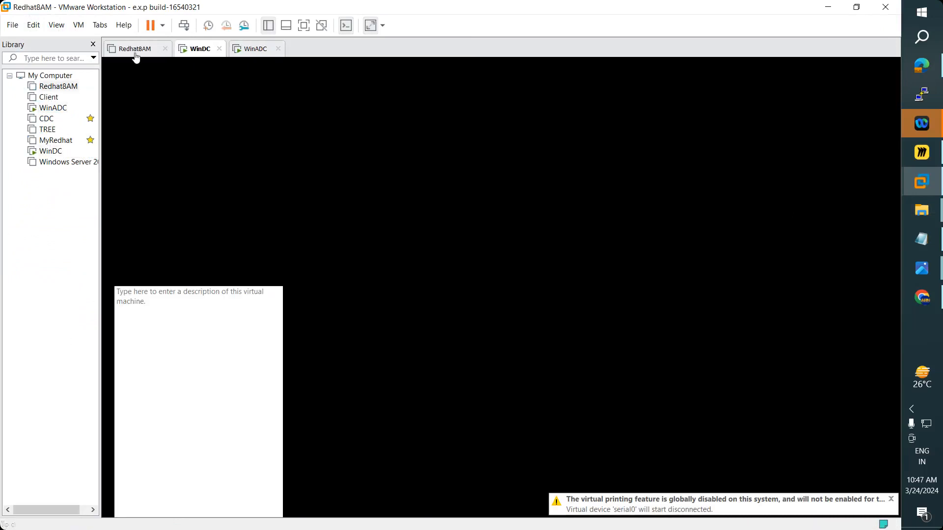
click(165, 49)
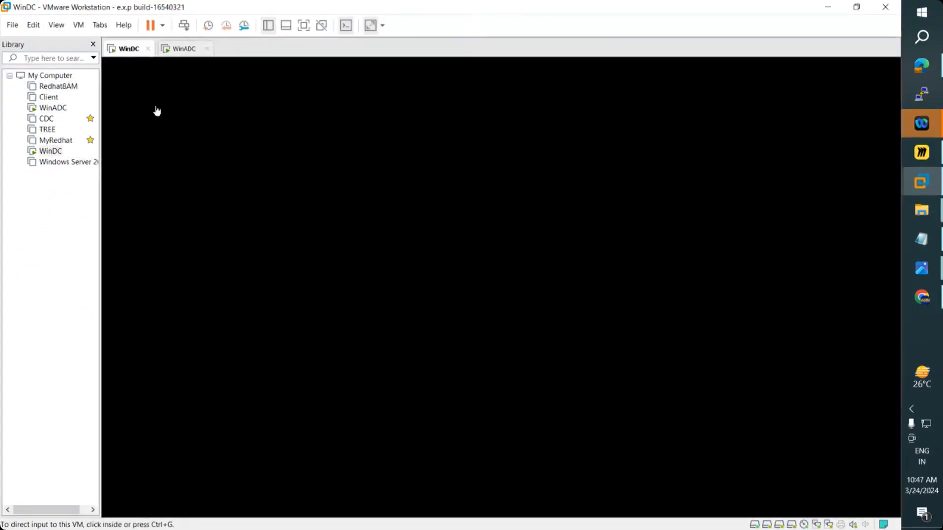
click(183, 50)
click(128, 50)
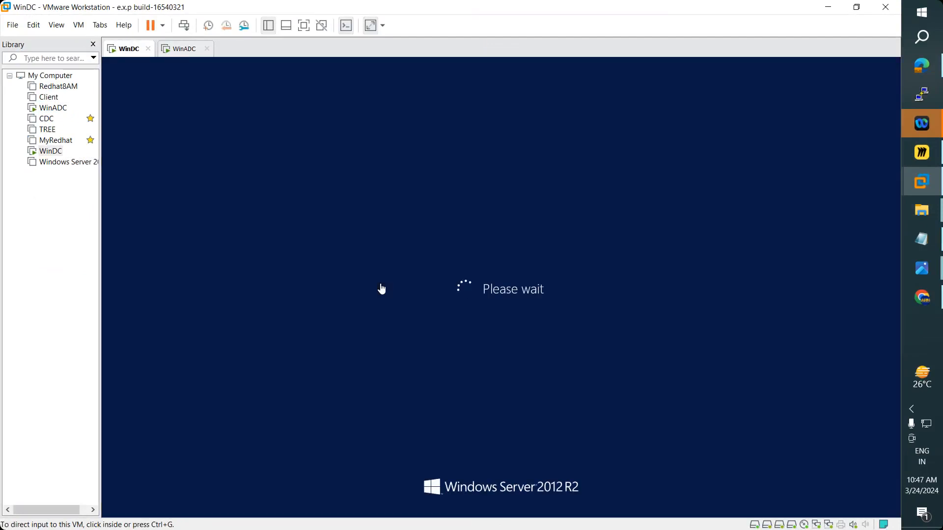
click(922, 239)
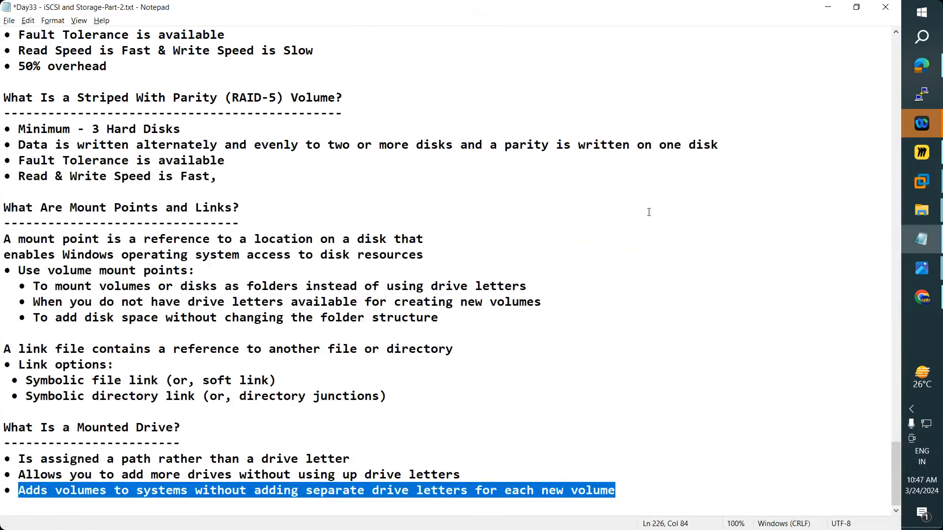
- Scroll the Notepad notes to the top and highlight 'Creating Storage Pool and Simple Volume'
click(923, 241)
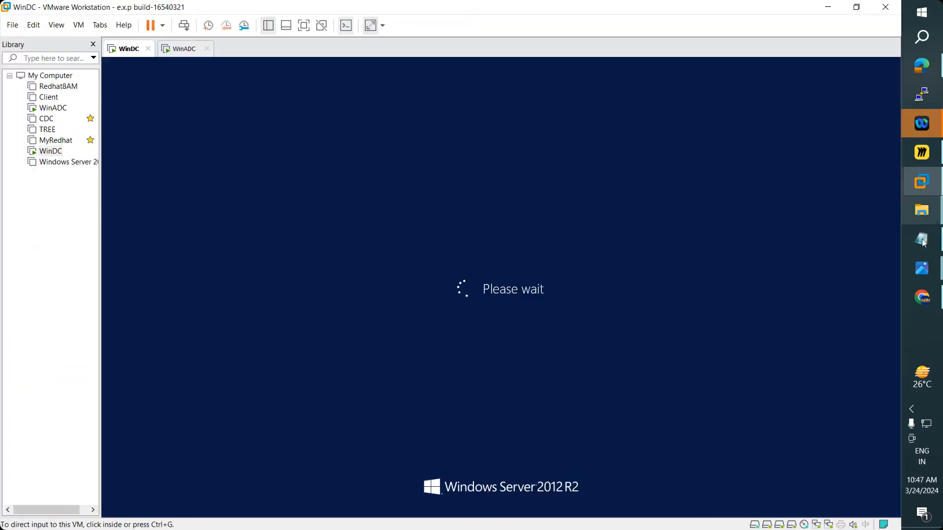
click(923, 240)
scroll(361, 240, up, 5)
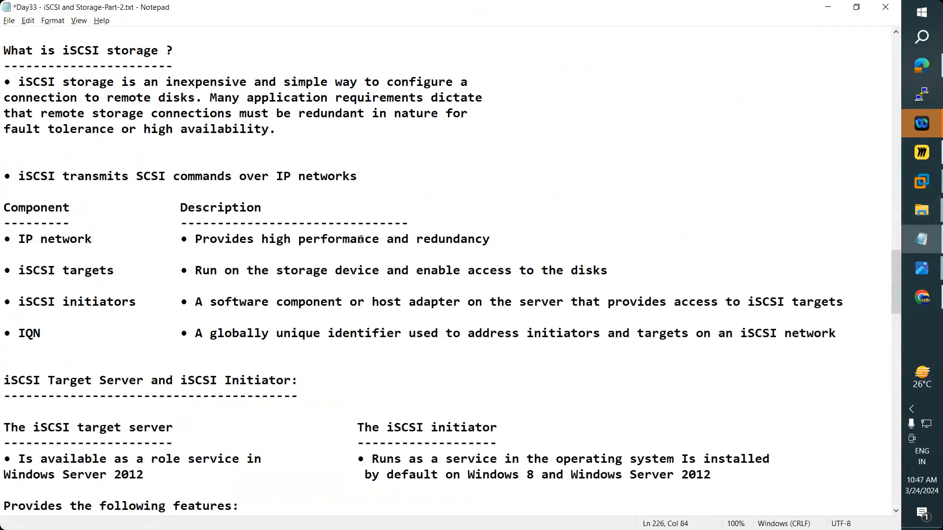
scroll(361, 239, up, 15)
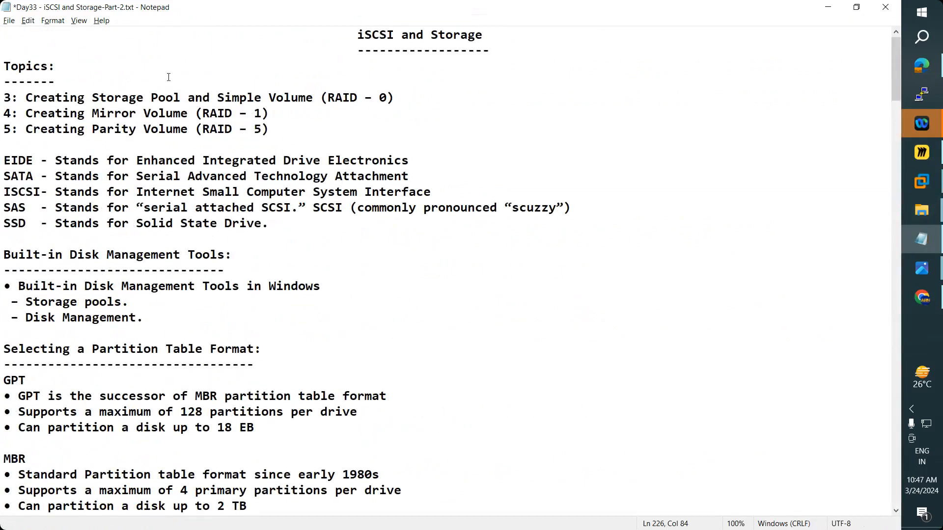
drag(28, 100, 312, 93)
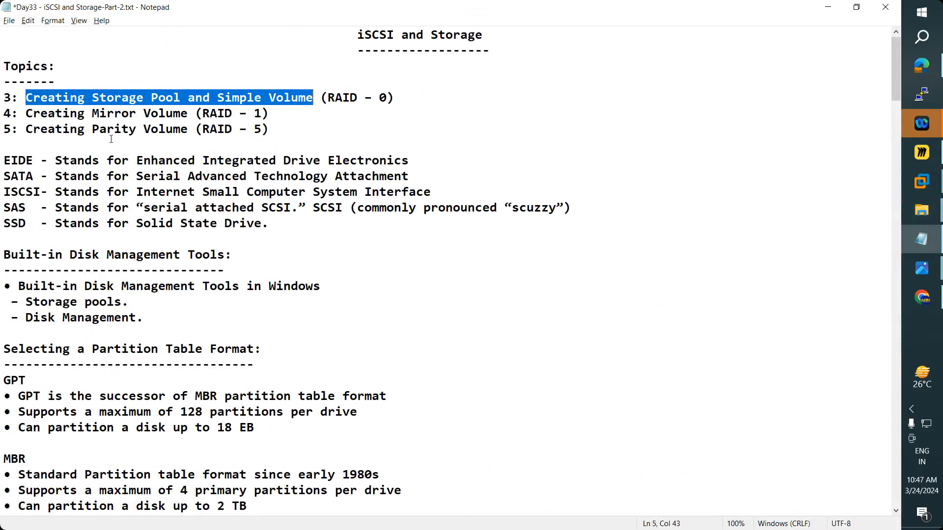
click(928, 191)
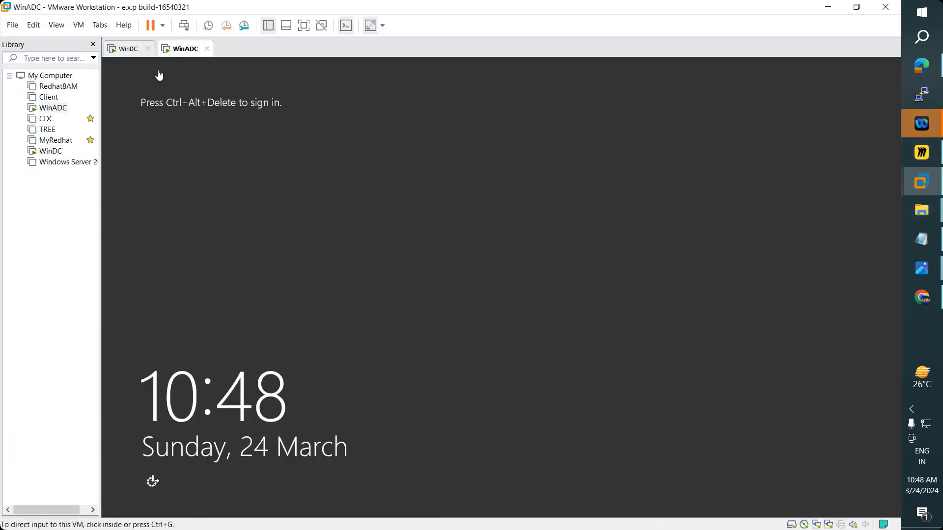
- Sign in to WinADC as administrator using Send Ctrl+Alt+Del
click(78, 25)
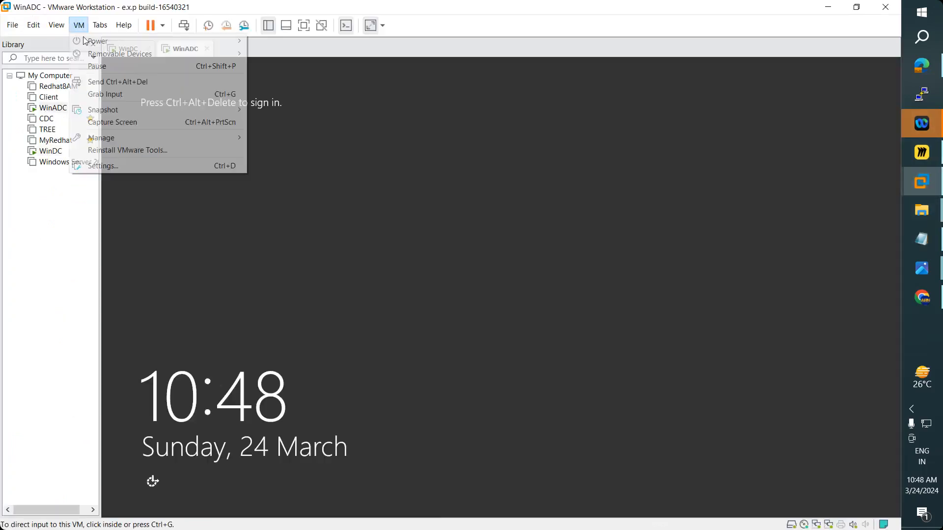
click(128, 82)
click(497, 222)
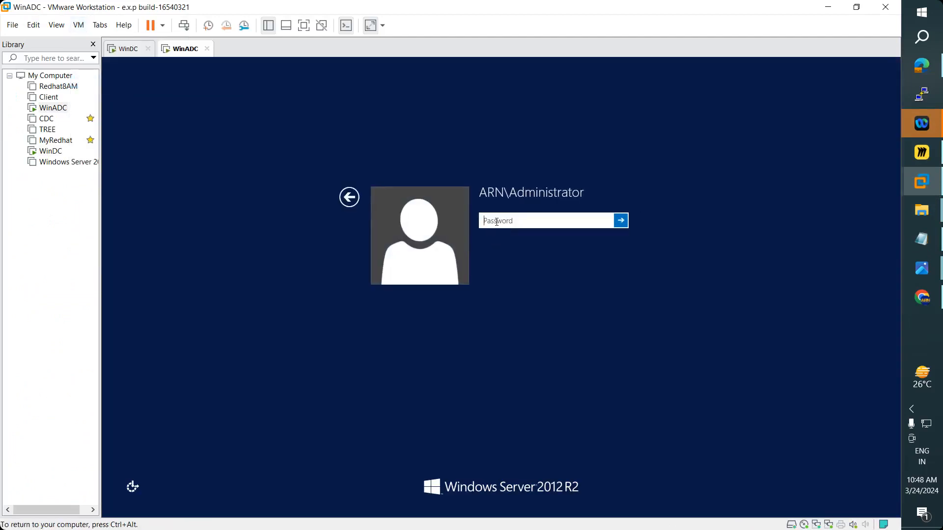
text(**********)
key(Return)
click(127, 48)
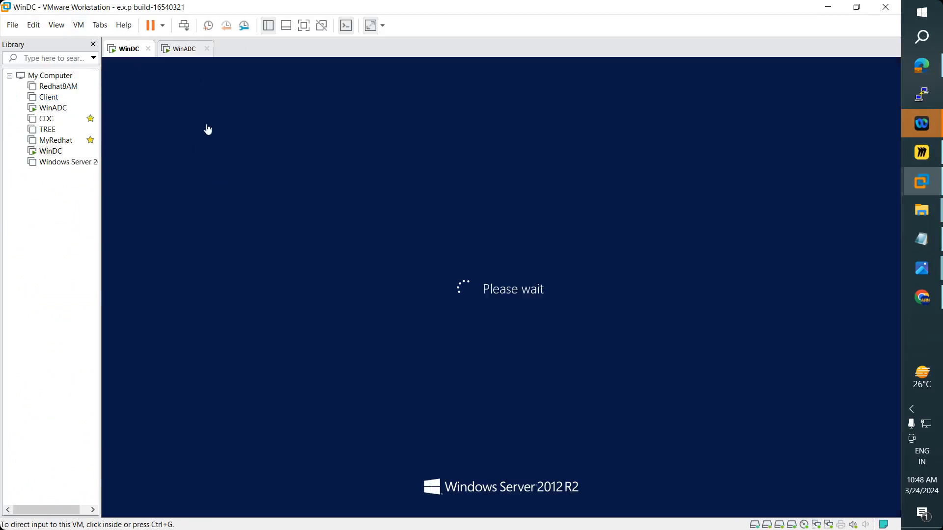
click(180, 48)
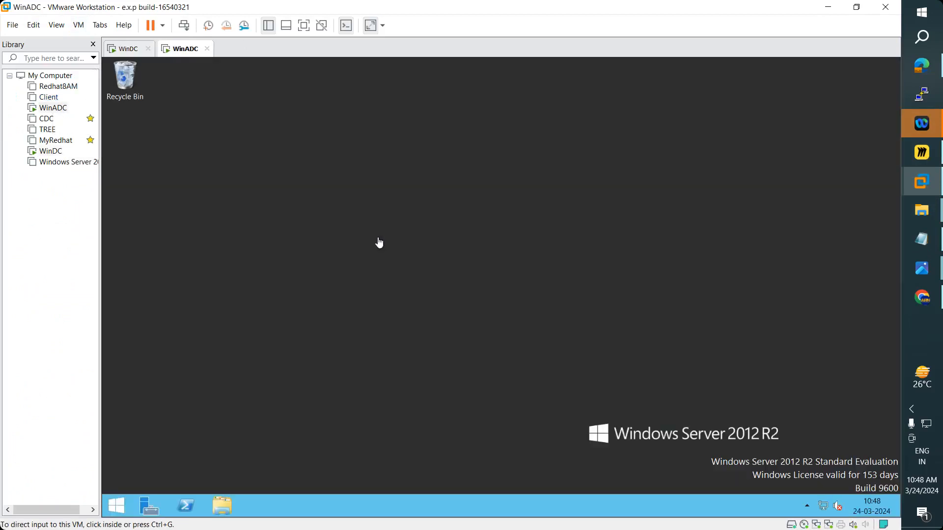
click(124, 48)
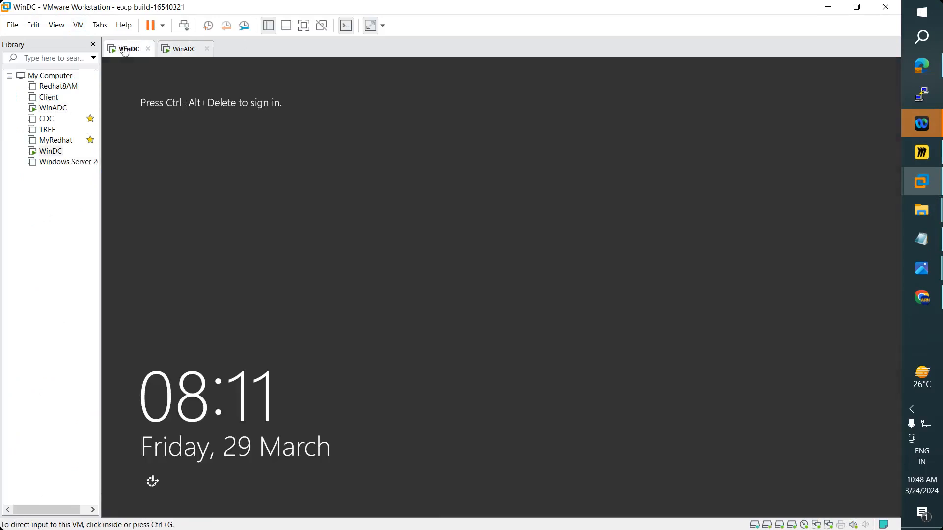
- Sign in to WinDC as administrator using Send Ctrl+Alt+Del
click(78, 25)
click(118, 80)
click(500, 221)
text(Admin@123)
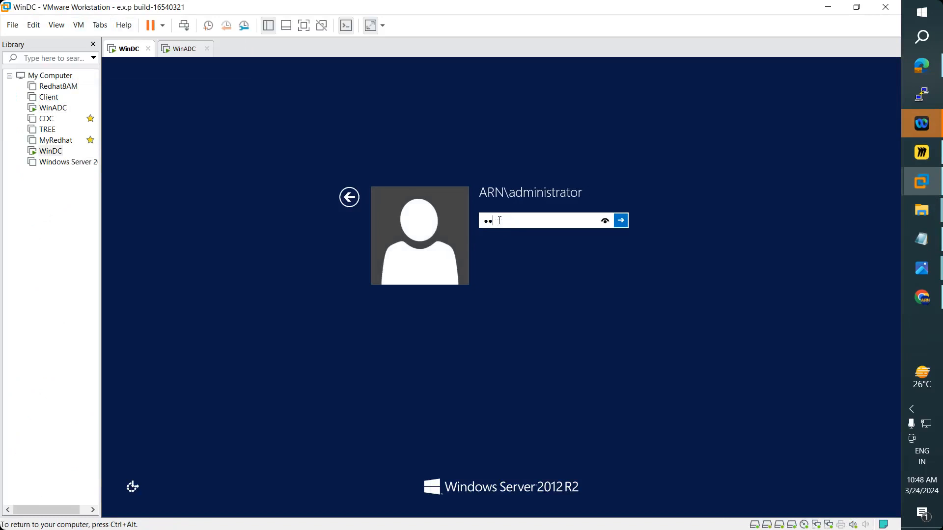
key(Return)
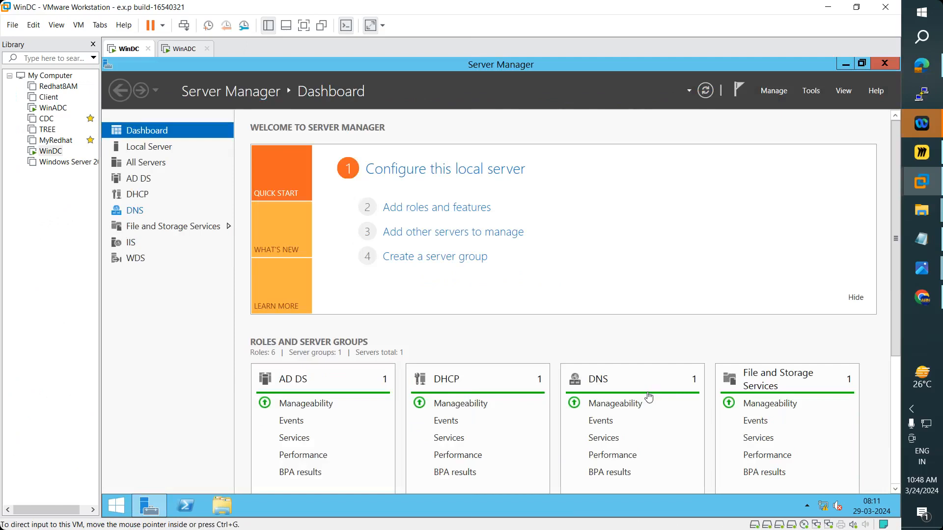
- Check This PC, then browse Disks and Storage Pools in File and Storage Services
click(224, 506)
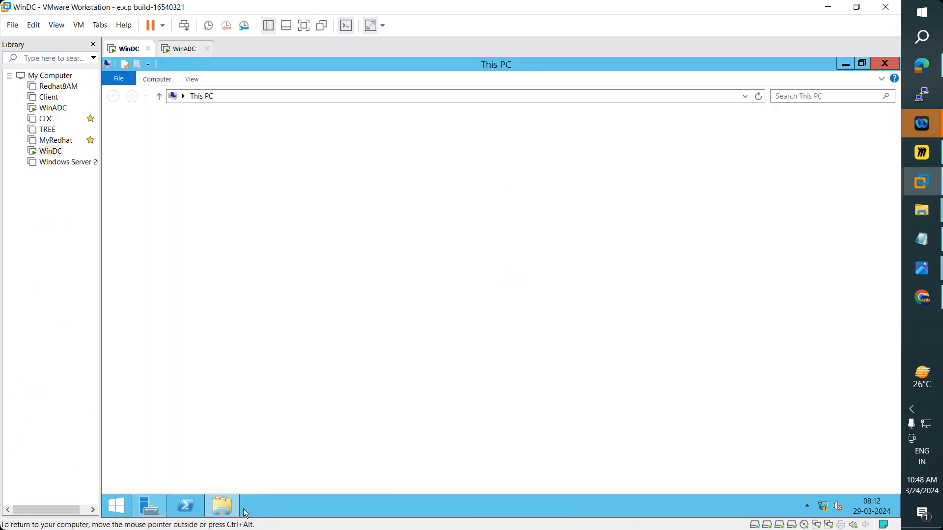
click(872, 67)
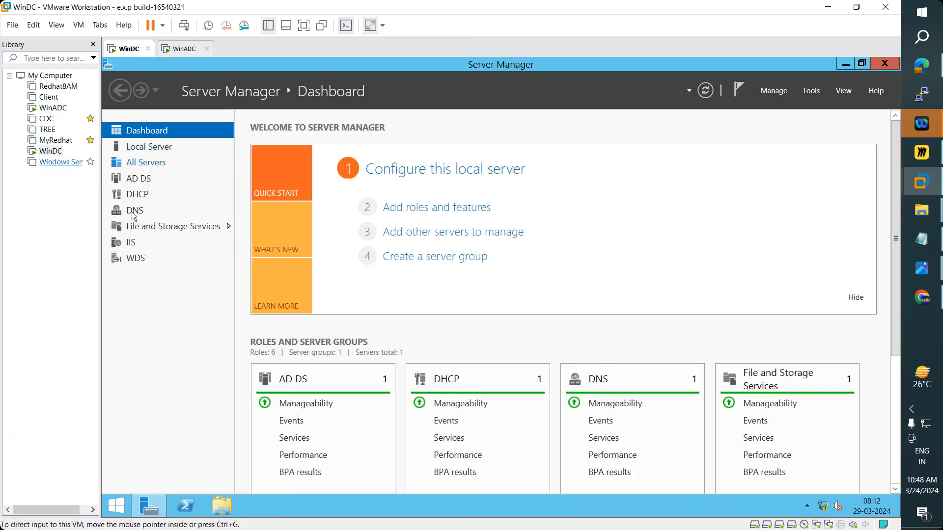
click(180, 230)
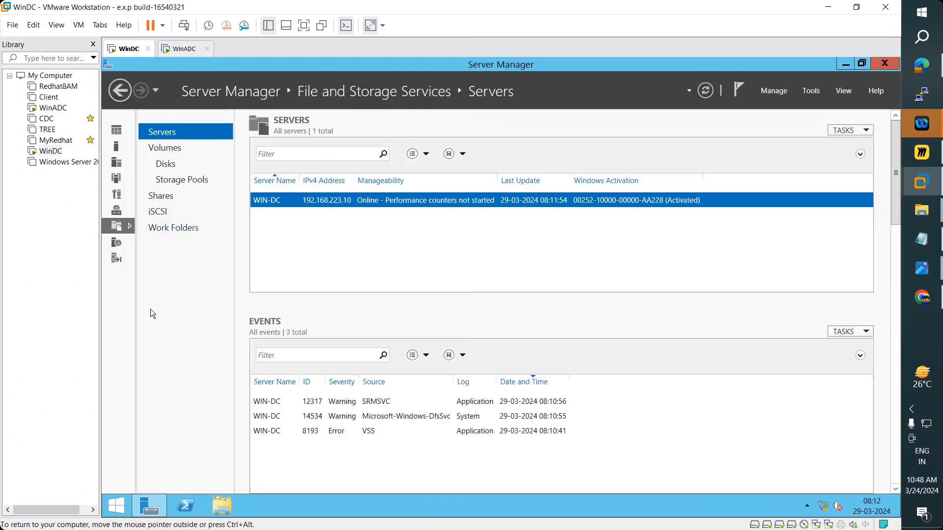
click(169, 166)
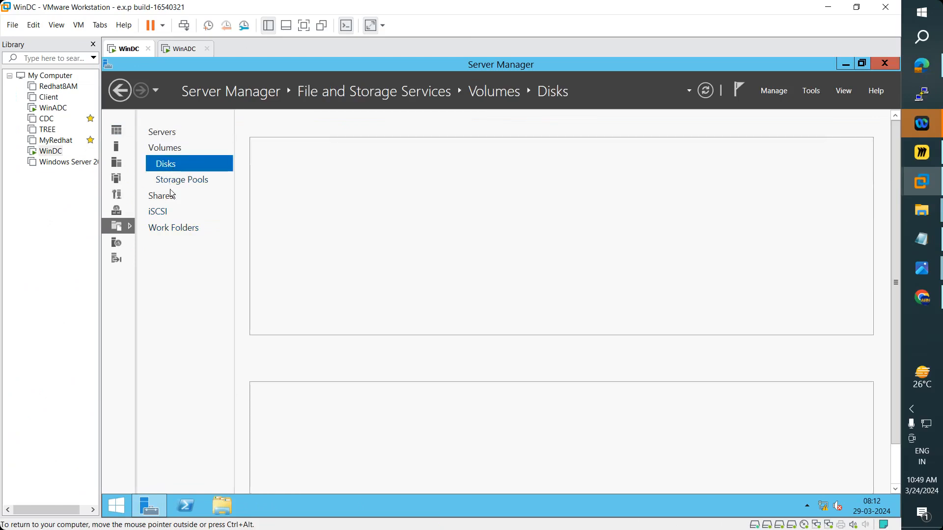
click(173, 182)
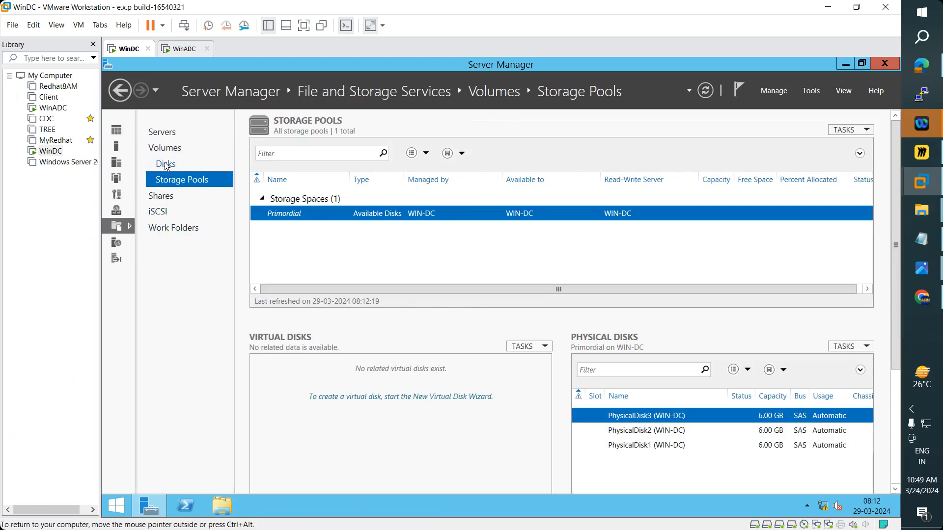
click(167, 166)
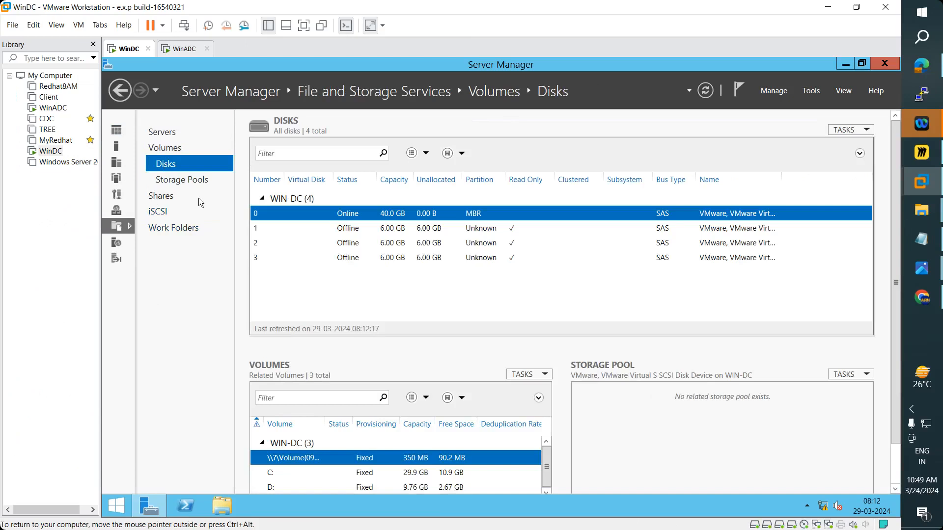
- Revisit Volumes and Disks, then view Storage Pools with three 6.00 GB physical disks
click(166, 146)
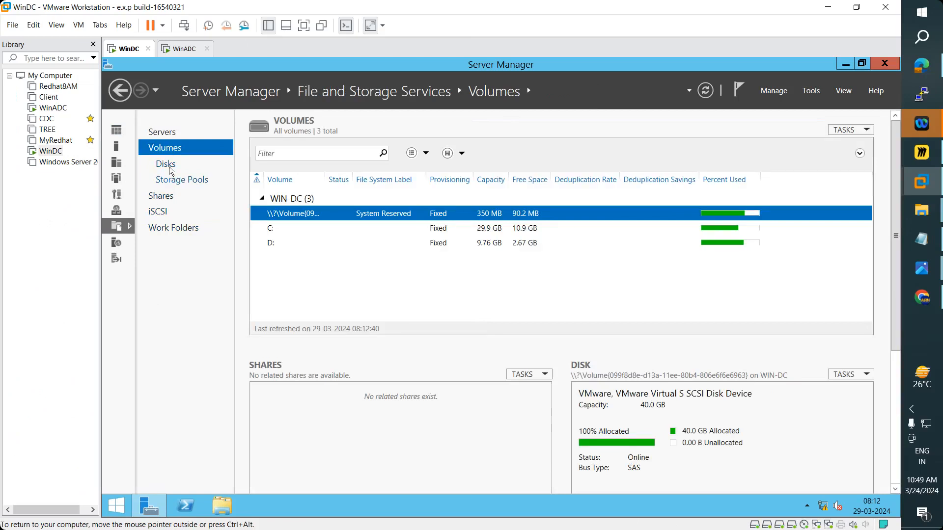
click(168, 166)
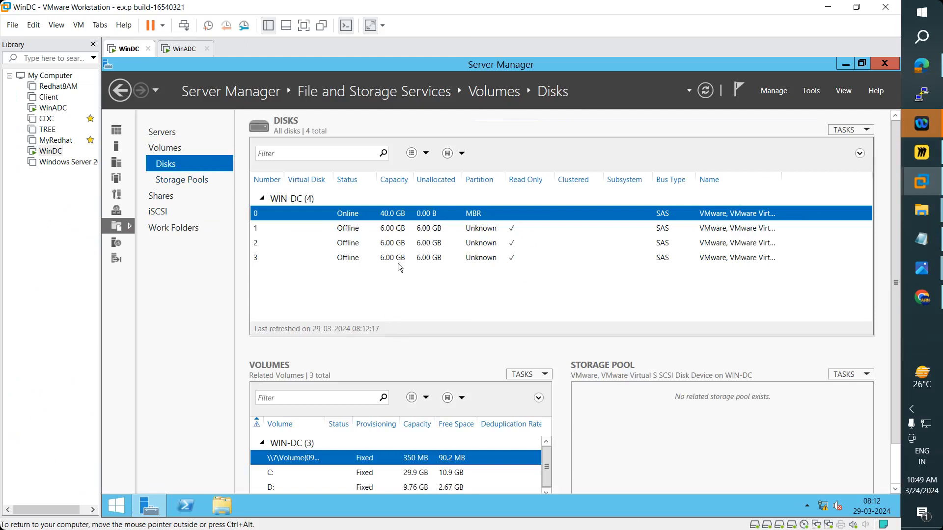
click(176, 179)
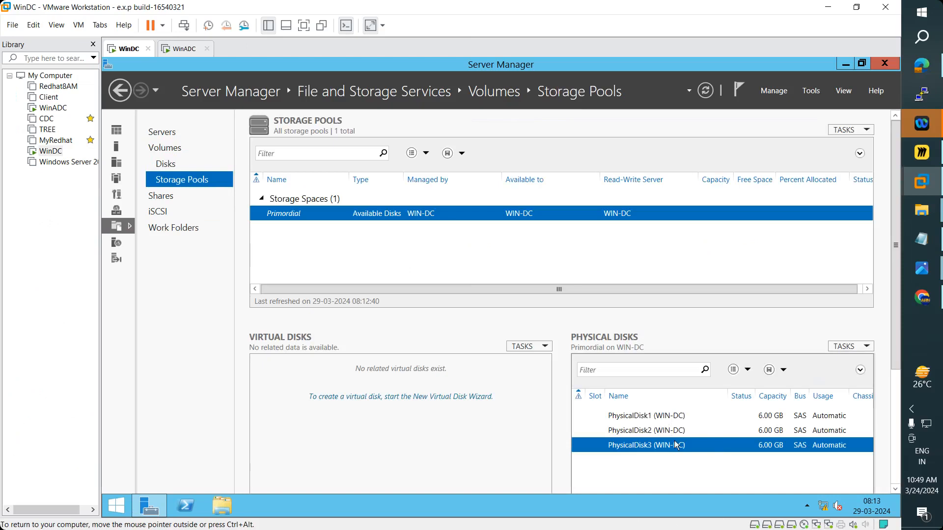
click(916, 244)
- Highlight the Mirror Volume and Parity Volume topic lines, then minimize Notepad
click(268, 97)
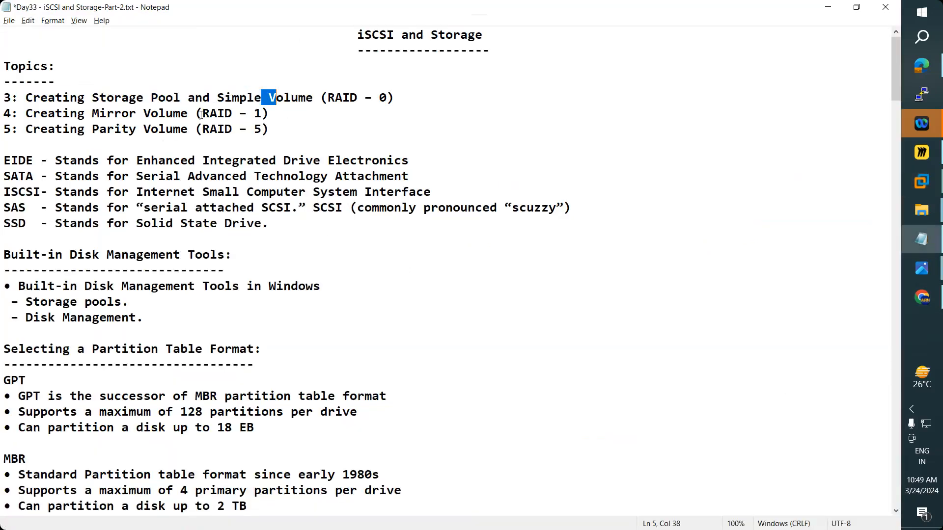
drag(121, 113, 158, 114)
drag(108, 129, 221, 135)
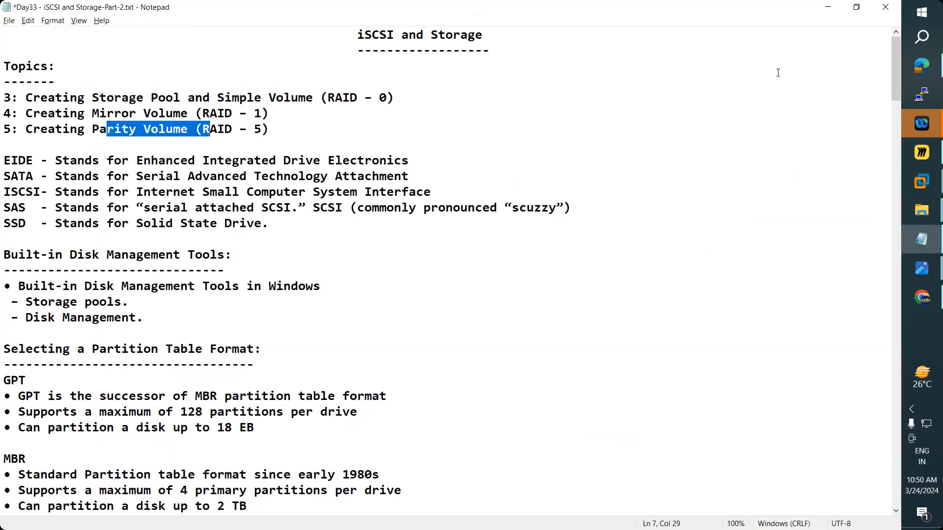
click(826, 6)
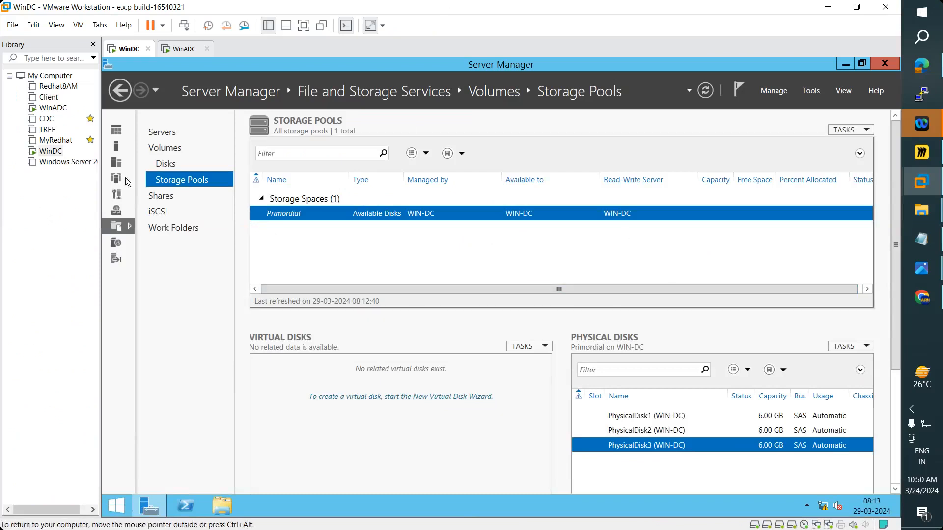
- Inspect disk 1 in the Disks list, then view the iSCSI page listing Vdisk1.vhdx
click(168, 165)
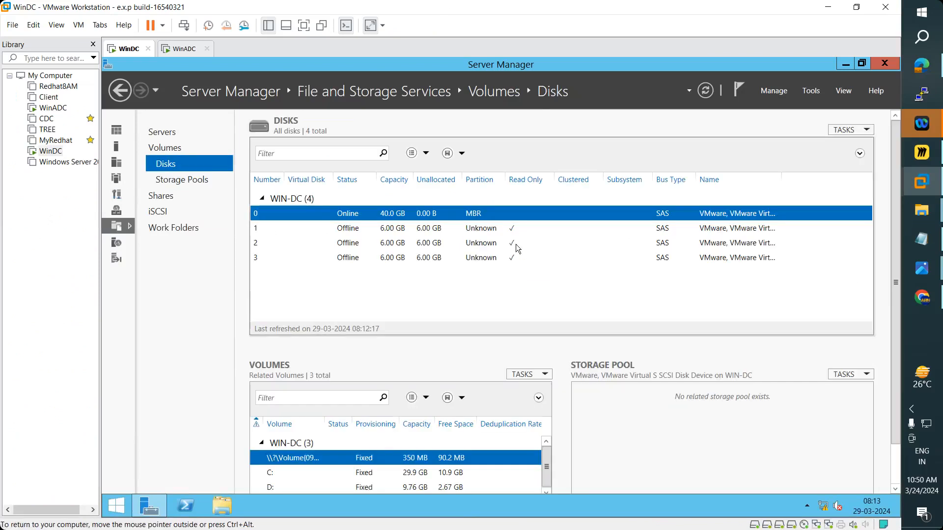
click(475, 229)
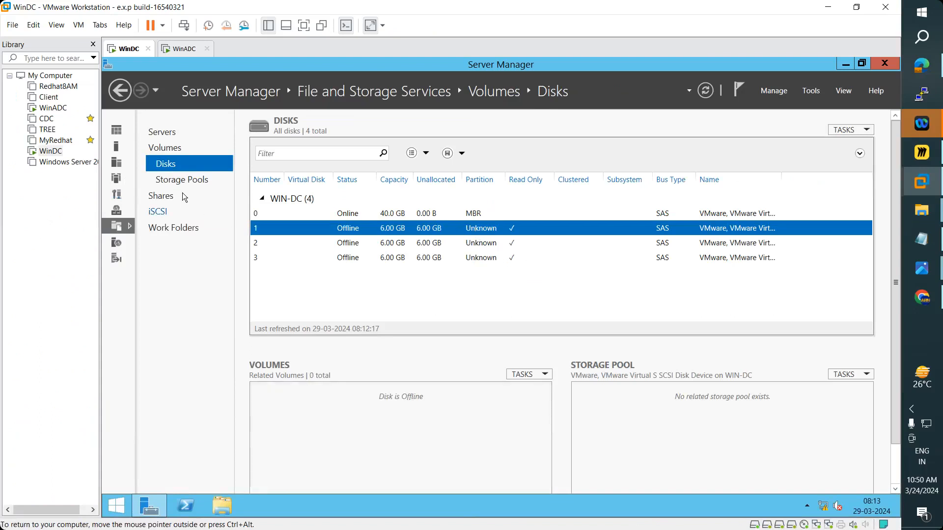
click(158, 211)
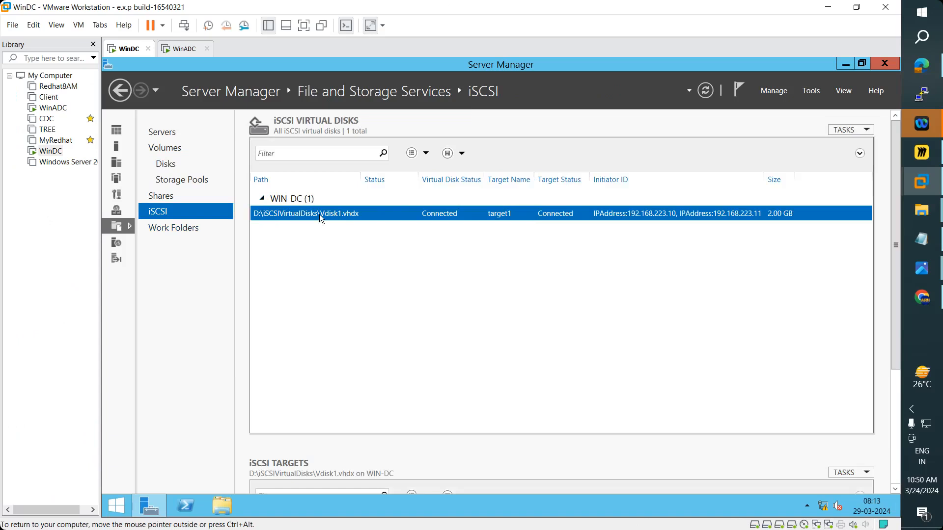
- Start a New iSCSI Virtual Disk on volume D:, then cancel it and return to Disks
click(842, 129)
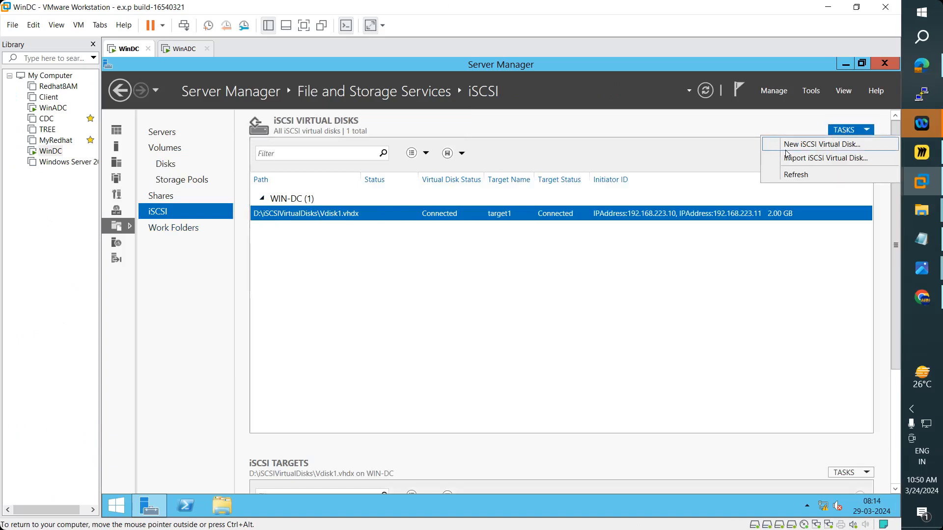
click(850, 148)
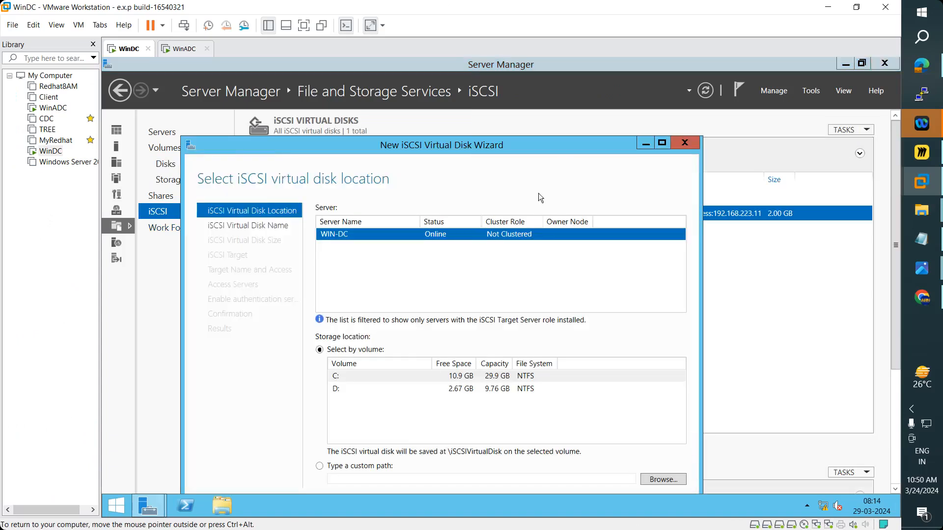
drag(556, 146, 555, 115)
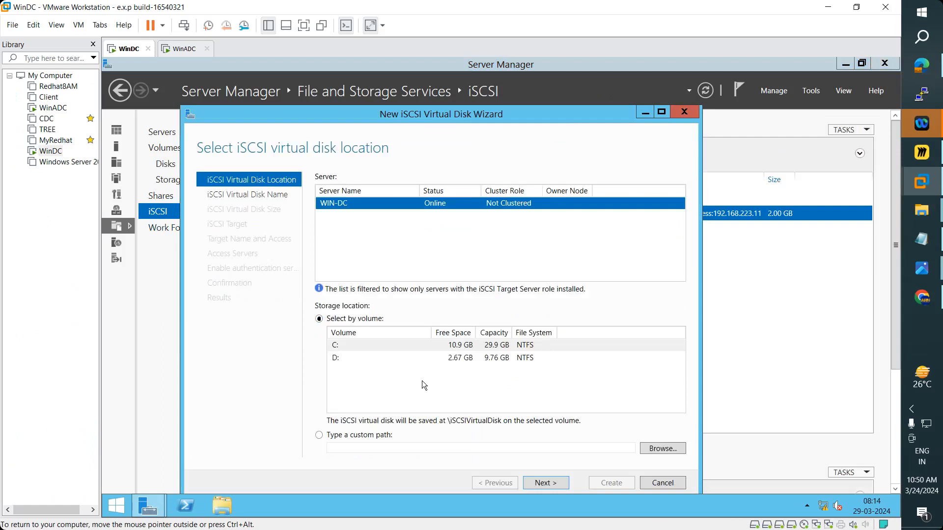
click(426, 367)
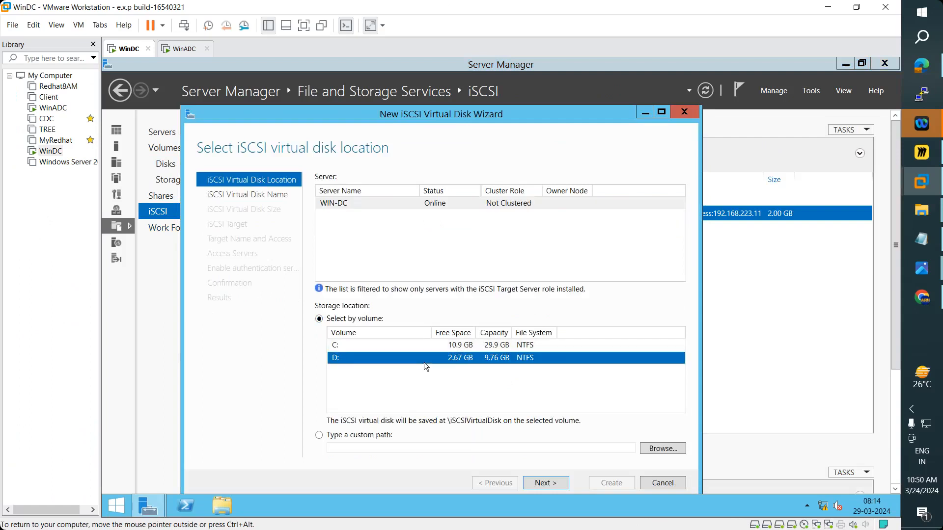
click(687, 112)
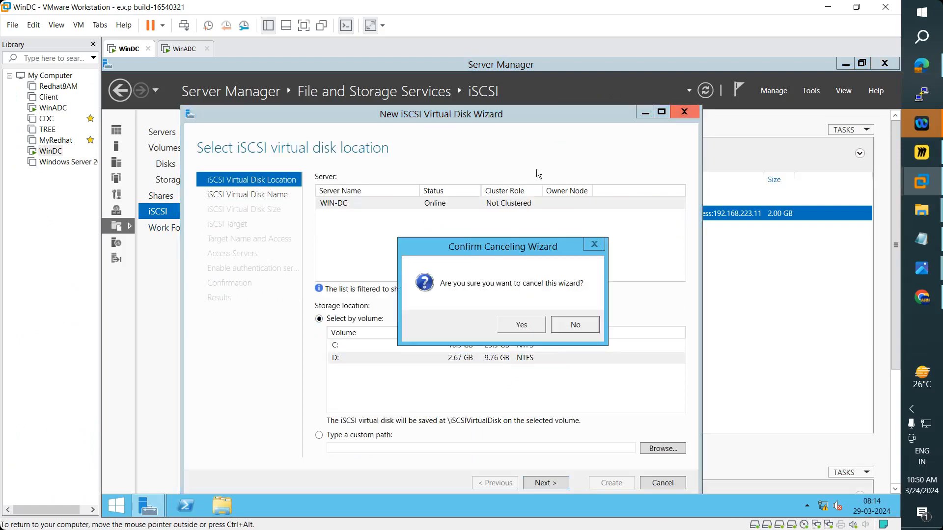
click(522, 327)
click(171, 166)
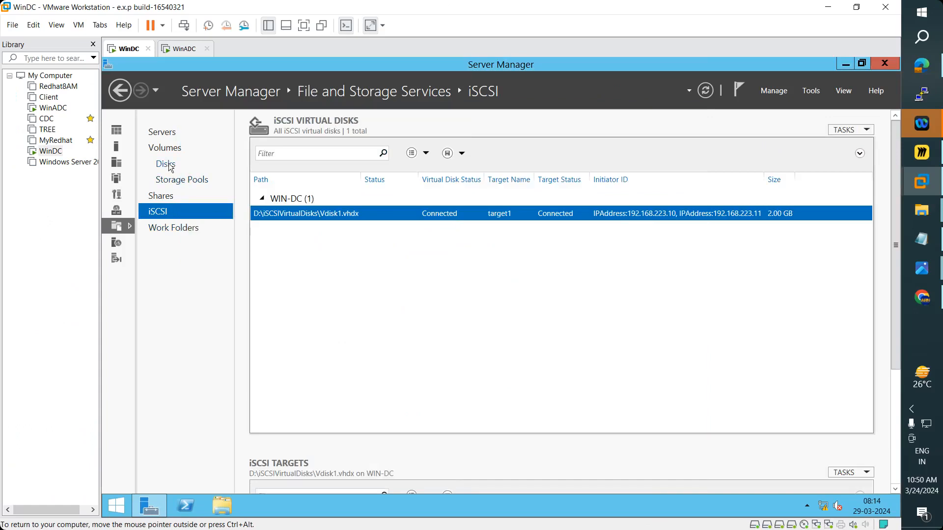
- Bring the three 6.00 GB disks 1, 2 and 3 online, confirming each
right_click(478, 234)
click(511, 256)
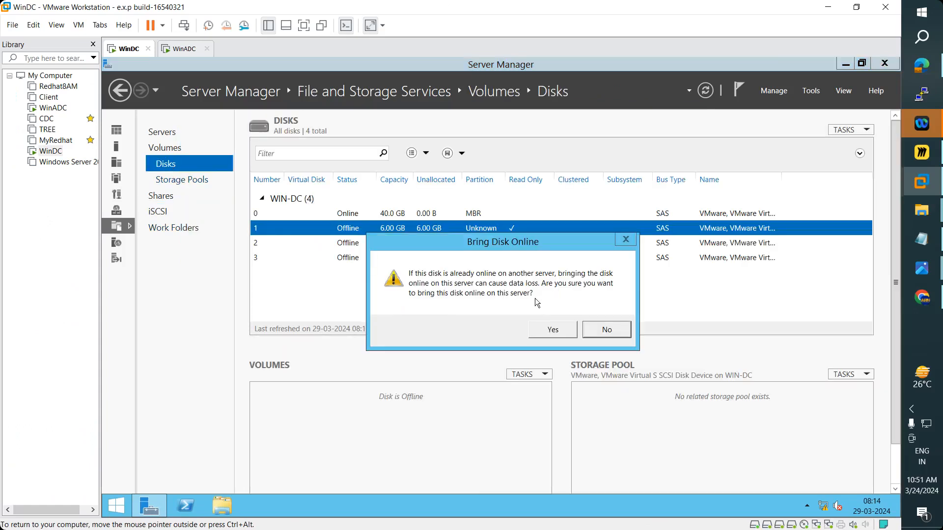
click(548, 339)
right_click(476, 244)
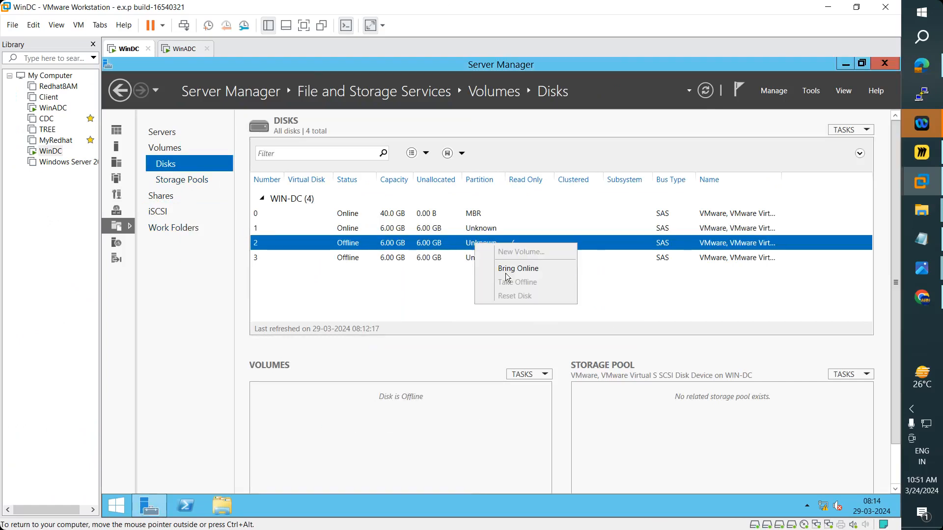
click(509, 270)
key(Return)
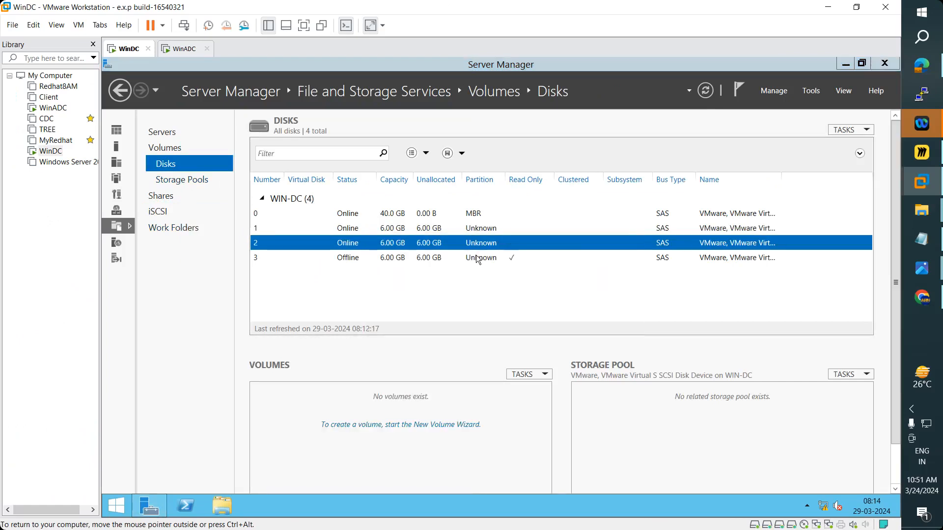
right_click(478, 260)
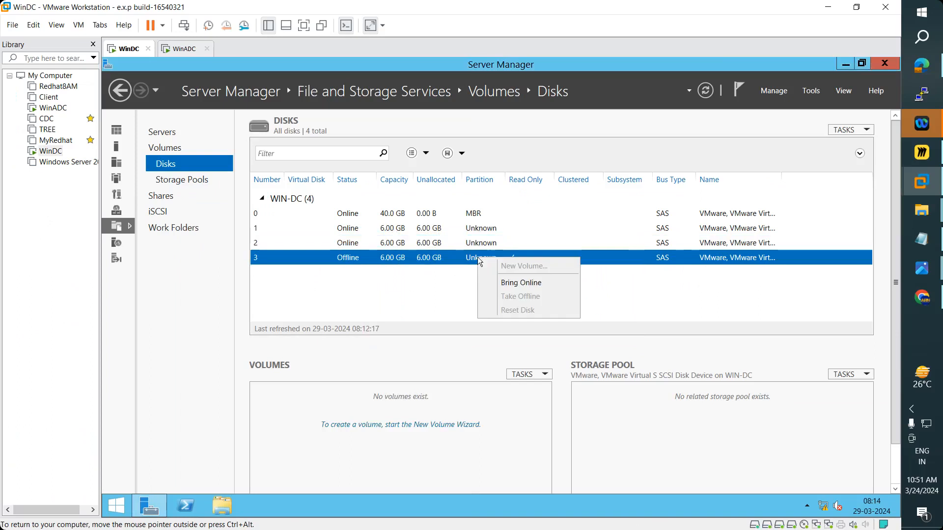
click(509, 284)
click(542, 333)
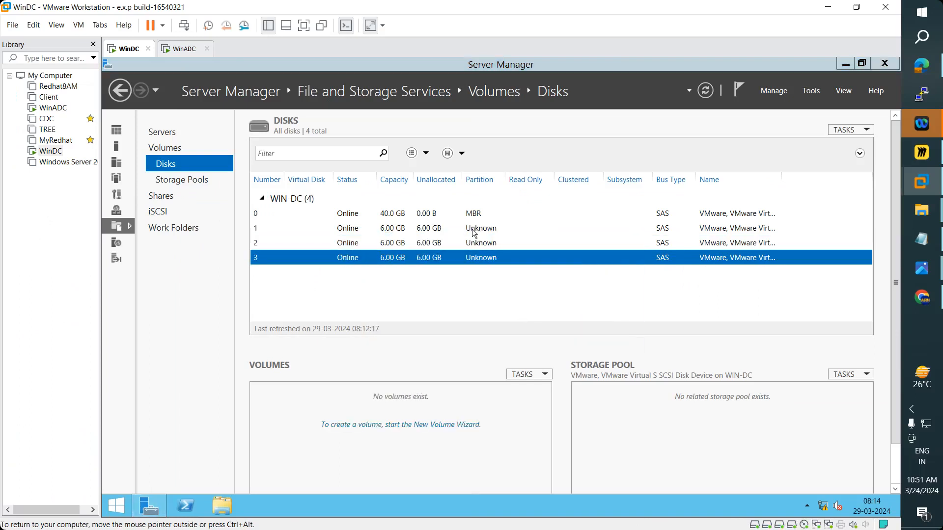
click(474, 233)
- Initialize disks 1, 2 and 3 as GPT, each leaving 5.97 GB unallocated
right_click(474, 232)
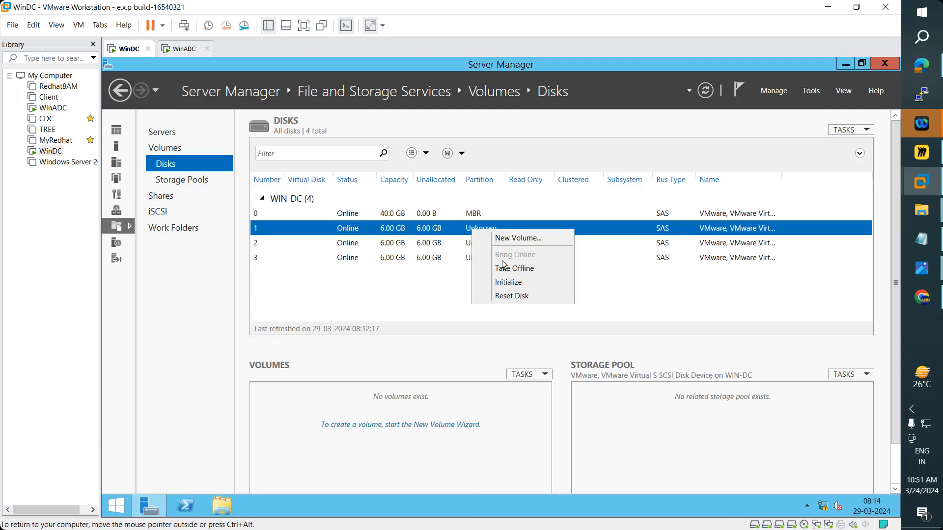
click(507, 282)
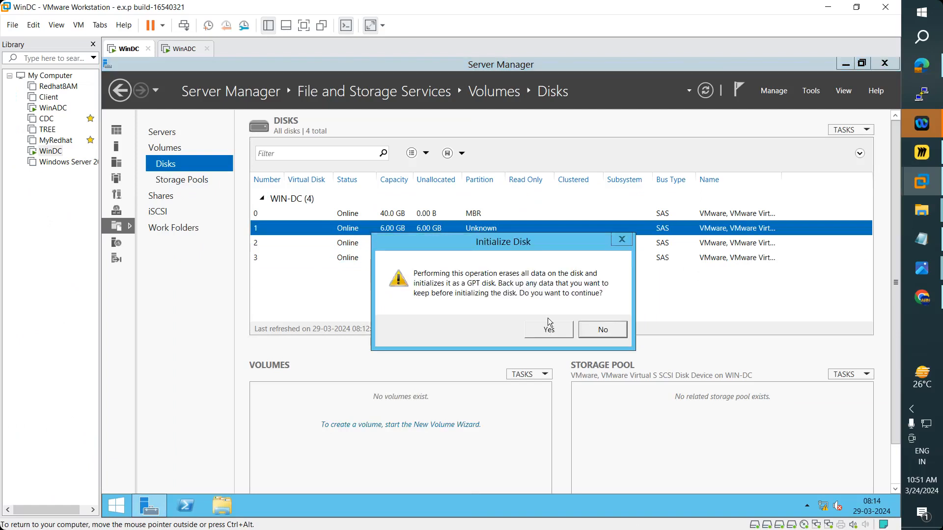
click(549, 329)
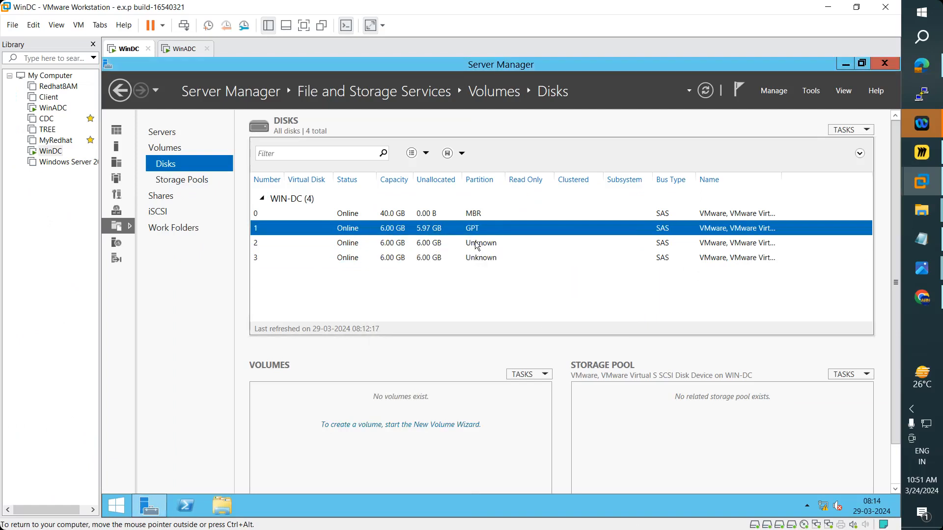
right_click(478, 246)
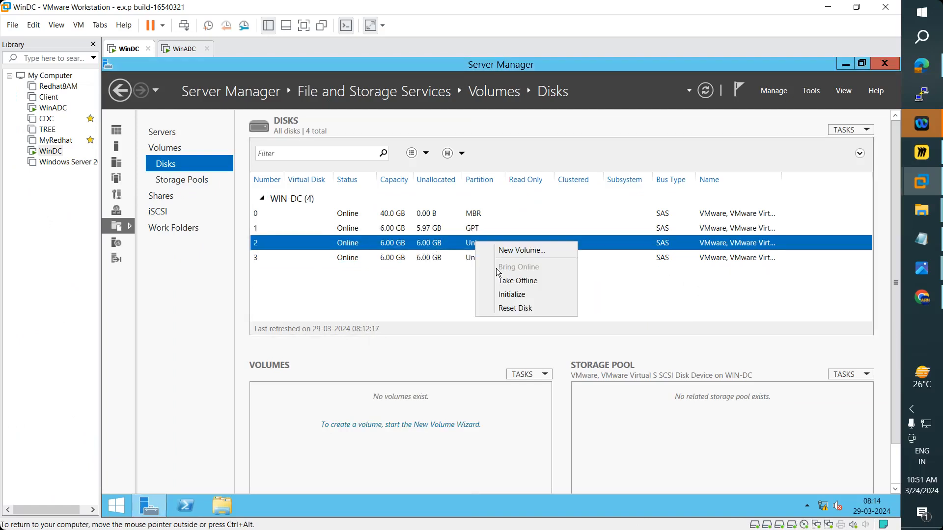
click(511, 295)
click(548, 329)
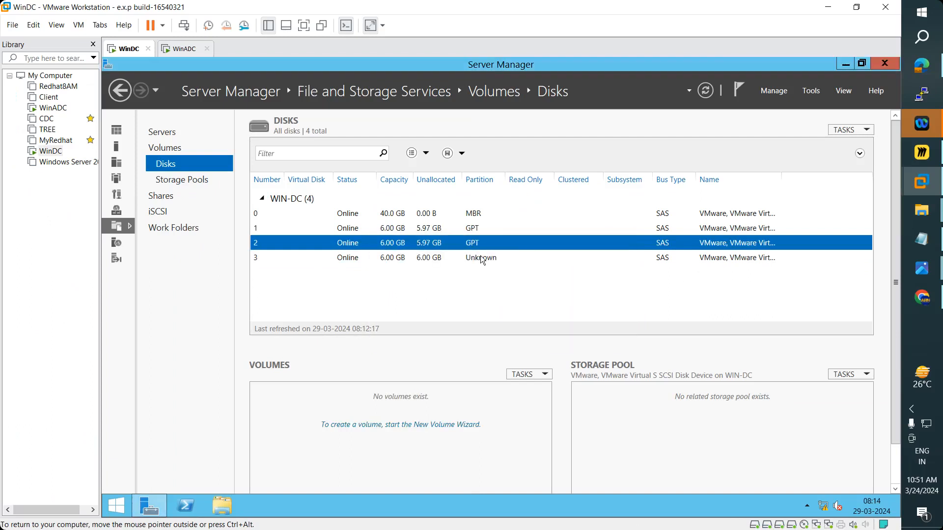
right_click(483, 259)
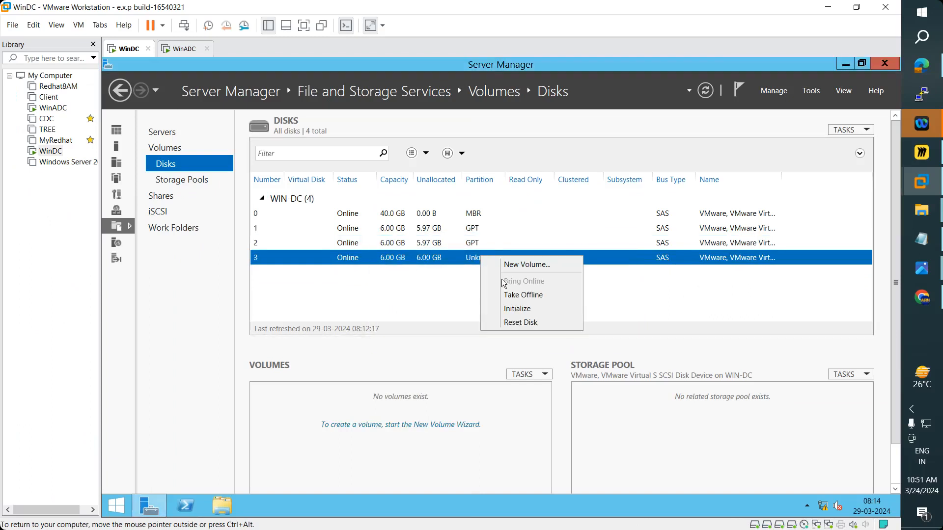
click(511, 309)
click(543, 329)
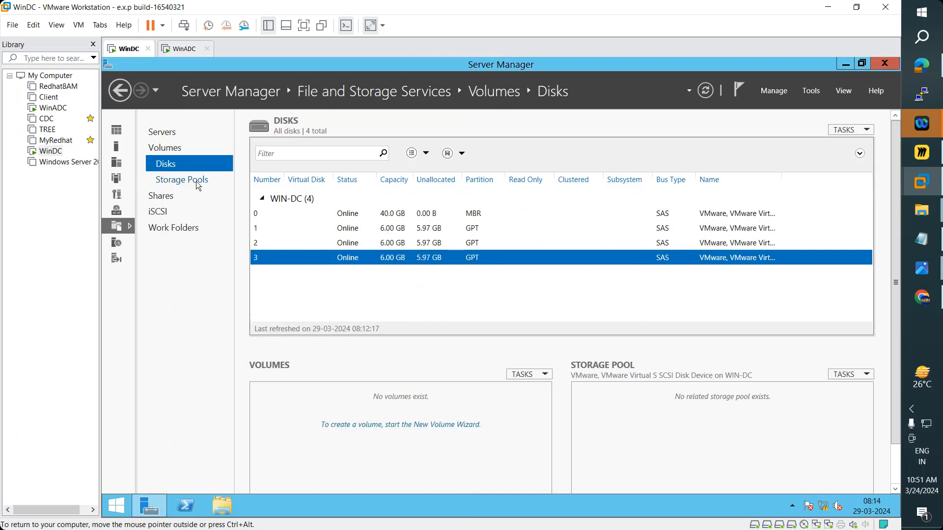
- Switch between the iSCSI page and the Disks list, bringing the iSCSI virtual disks list into view
click(167, 214)
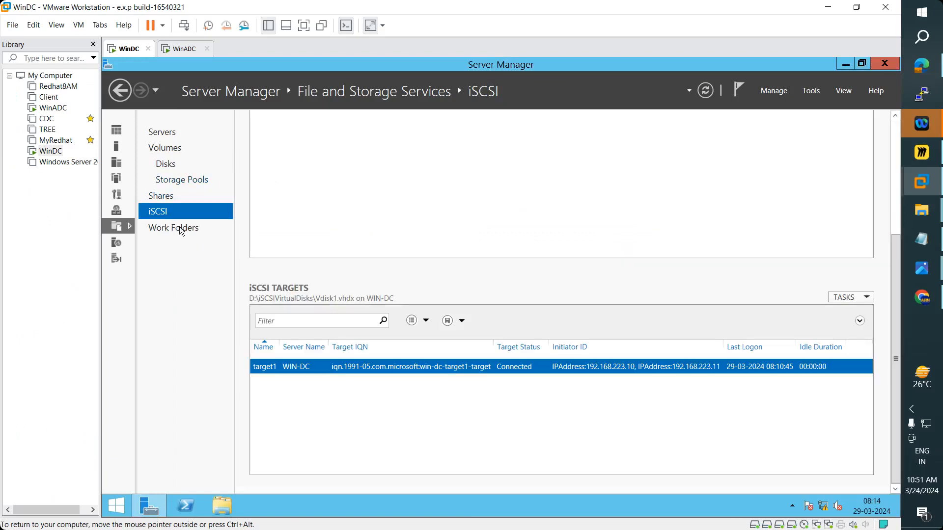
click(165, 164)
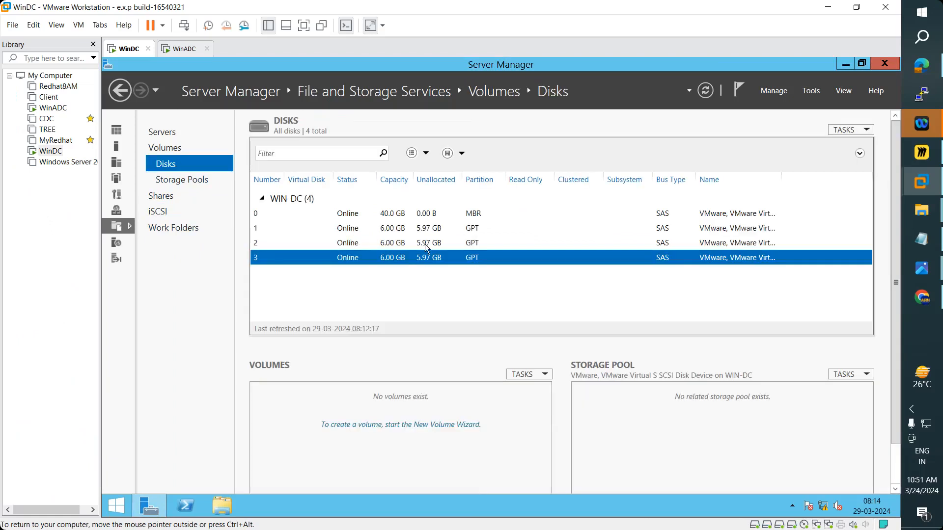
click(159, 213)
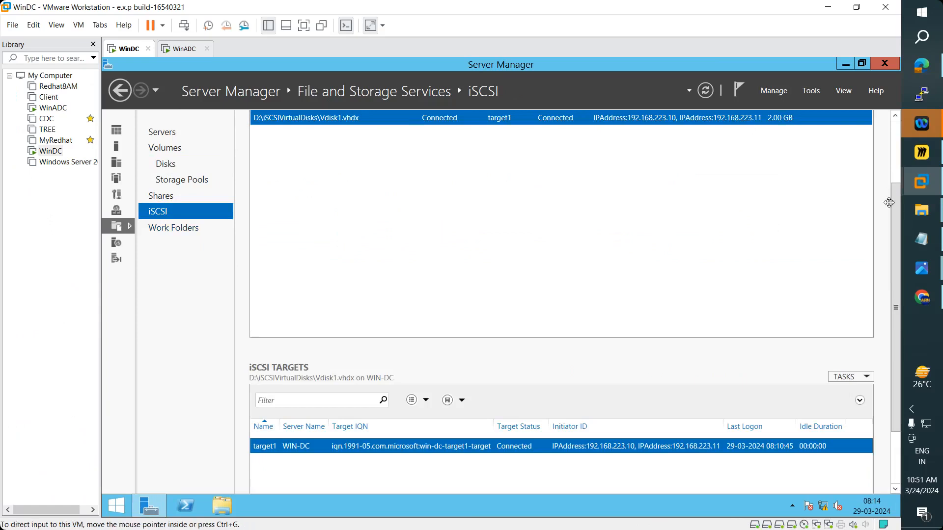
click(896, 134)
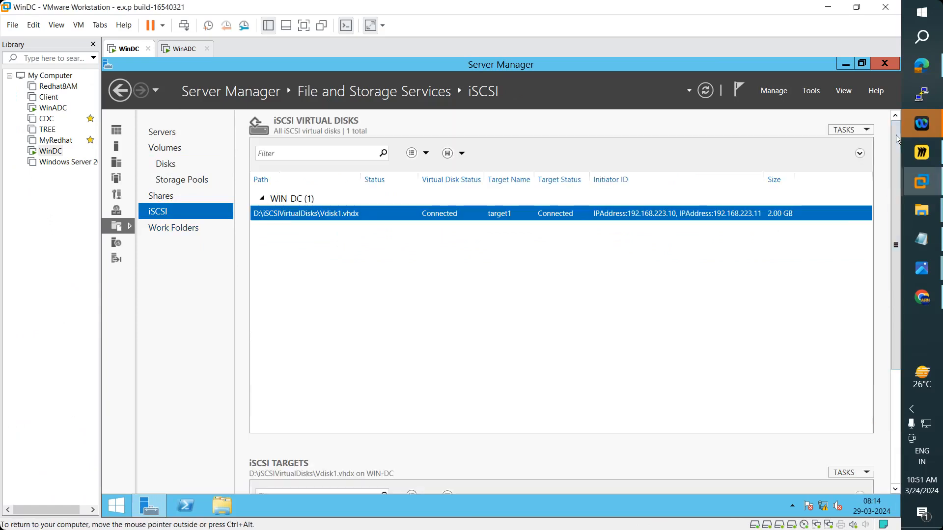
- Start the New iSCSI Virtual Disk wizard, cancel it without creating a disk, and return to Disks
click(843, 129)
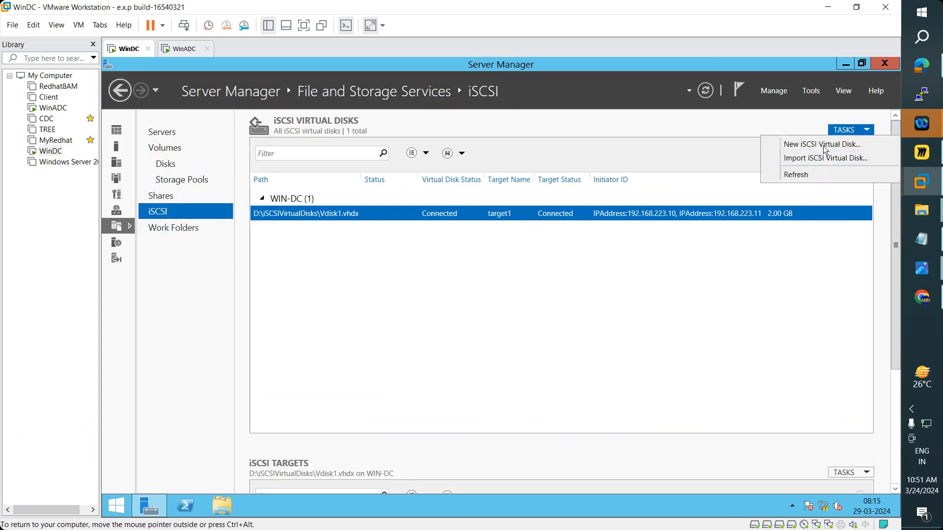
click(825, 146)
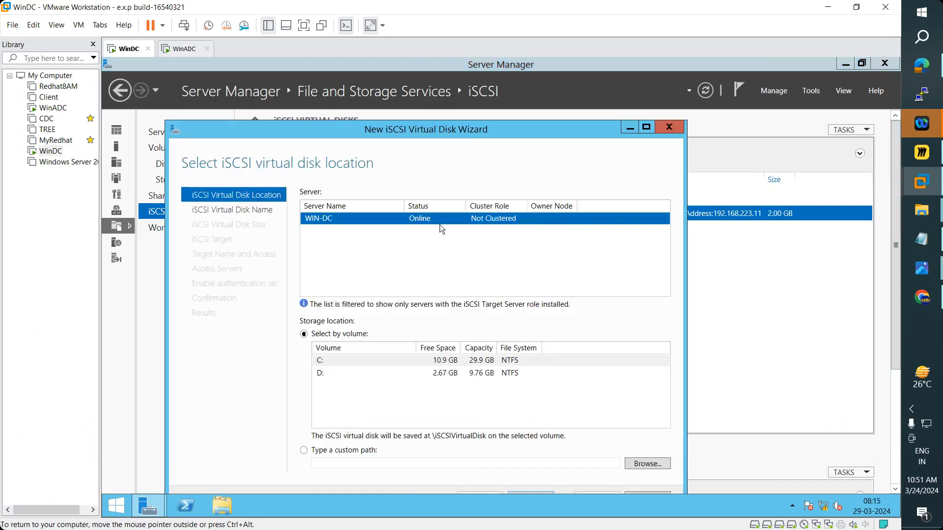
click(671, 134)
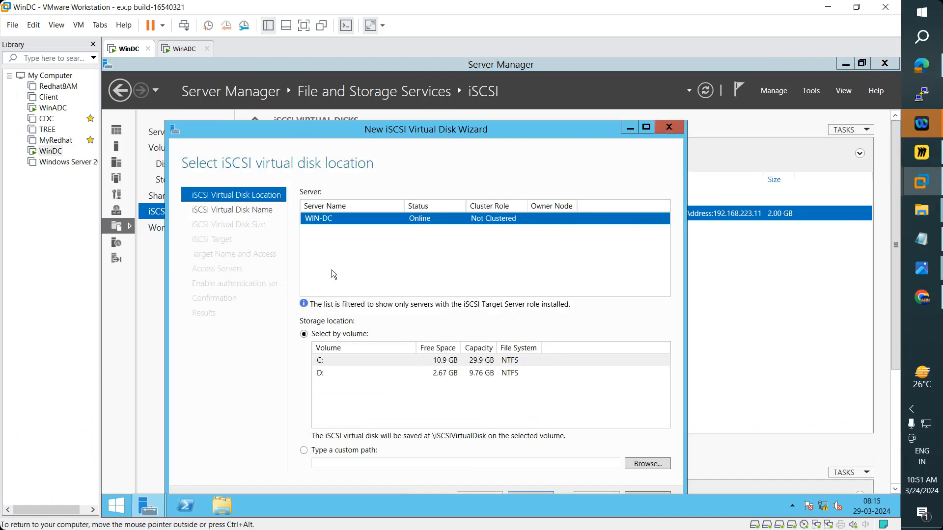
click(521, 324)
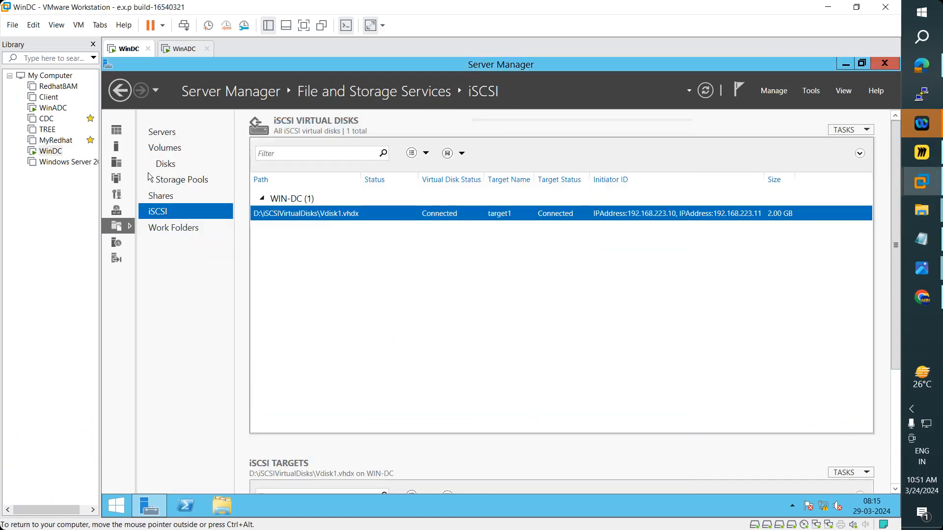
click(162, 164)
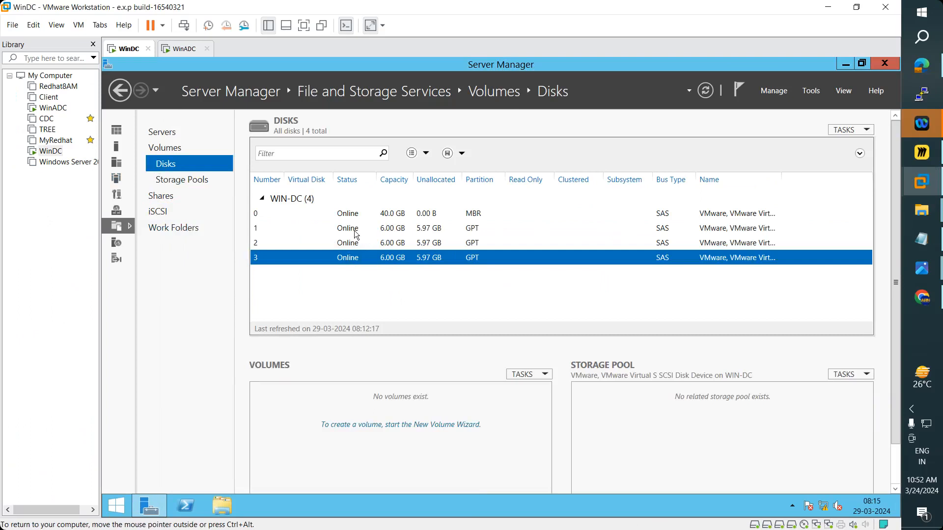
- Check disk 1's actions, then browse Storage Pools and Shares to the iSCSI page showing Vdisk1.vhdx on target1
click(355, 230)
right_click(355, 231)
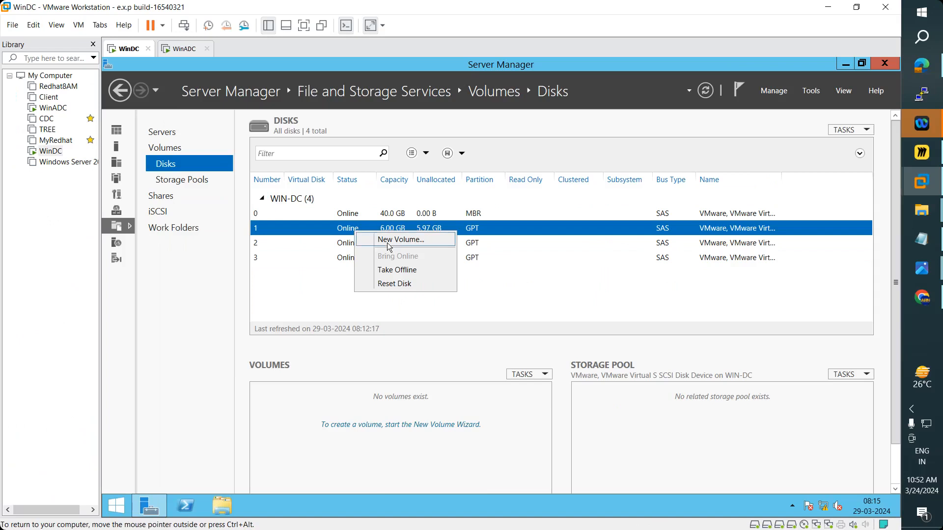
click(182, 182)
click(168, 197)
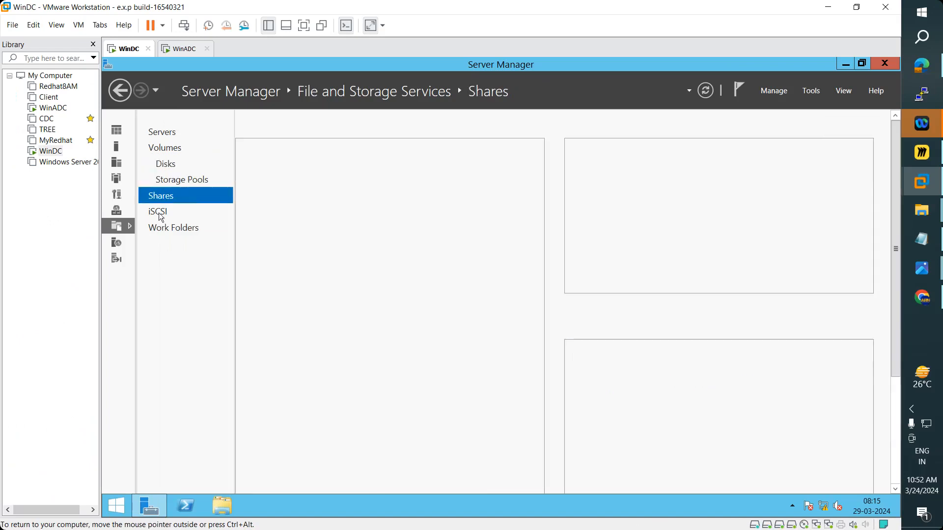
click(161, 217)
scroll(452, 308, down, 3)
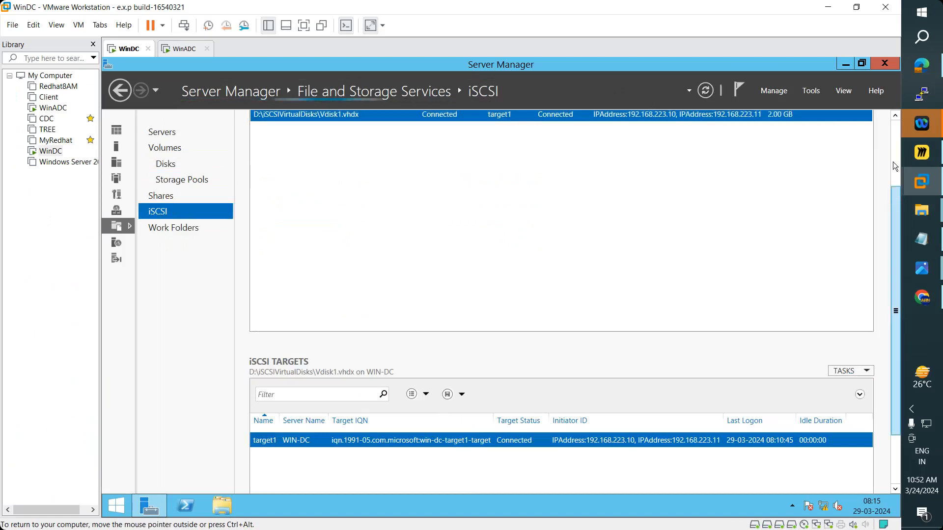
scroll(893, 161, up, 3)
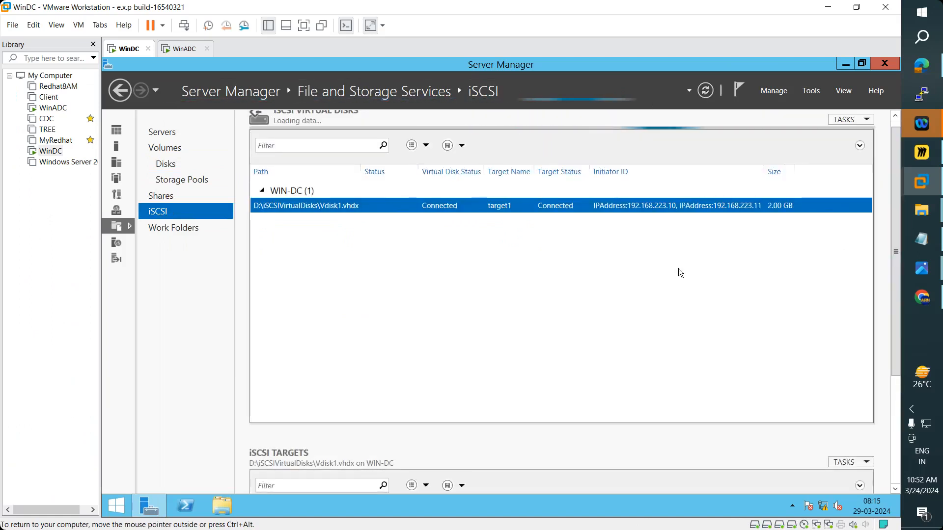
click(850, 120)
click(833, 137)
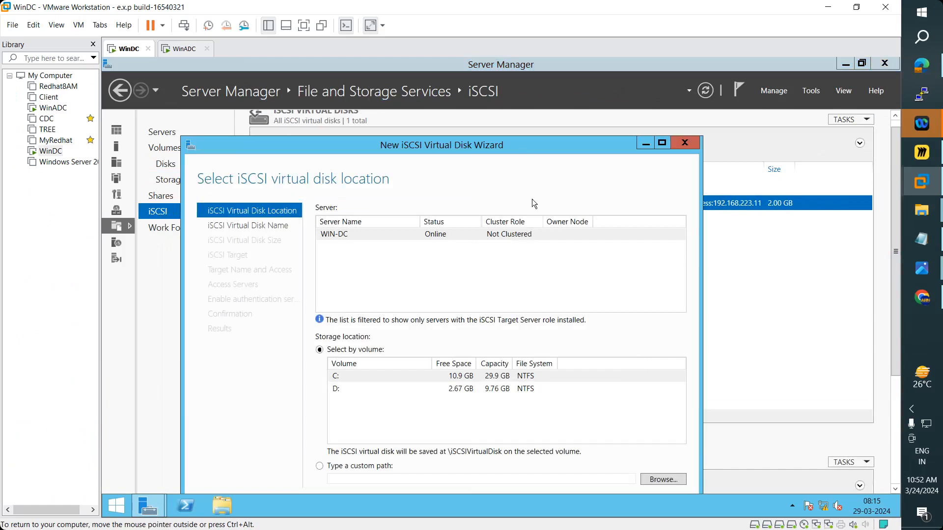
drag(524, 147, 540, 112)
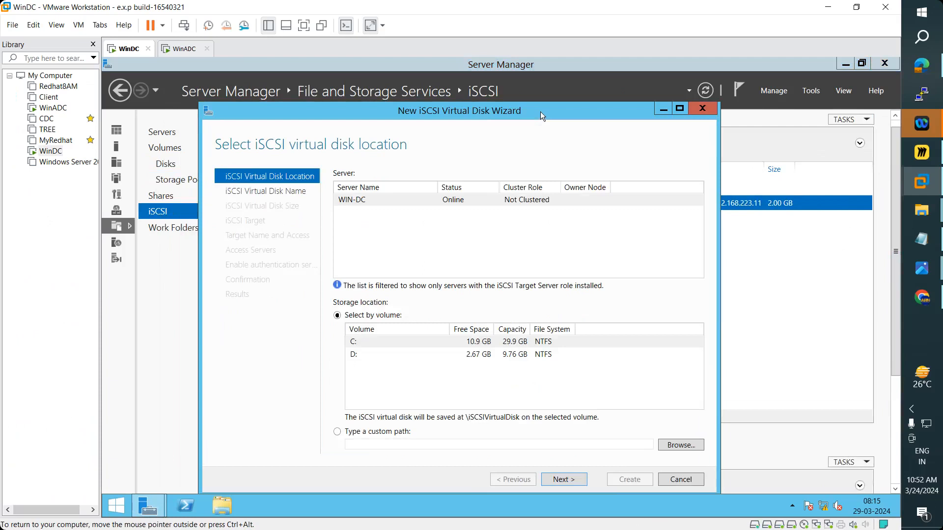
click(703, 108)
click(521, 328)
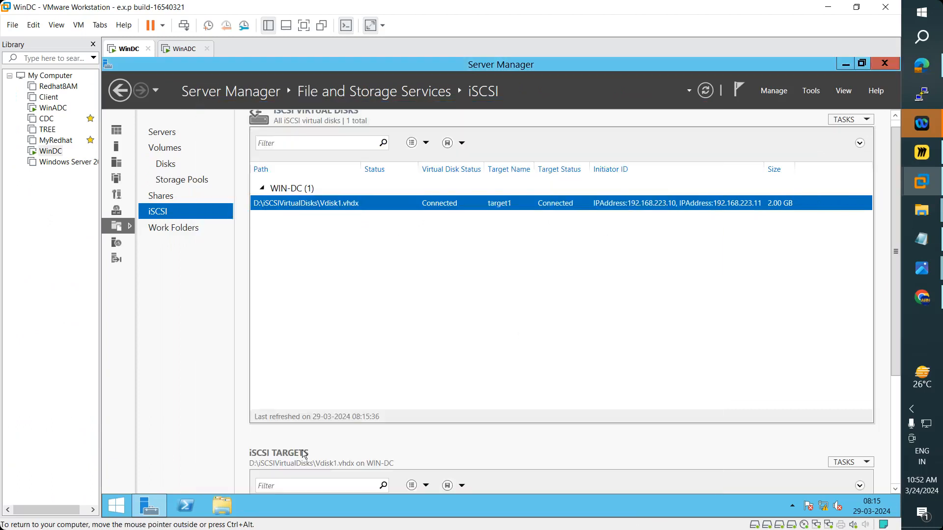
- Launch Computer Management from Tools, move its window aside, and return to Server Manager's Disks list
click(813, 92)
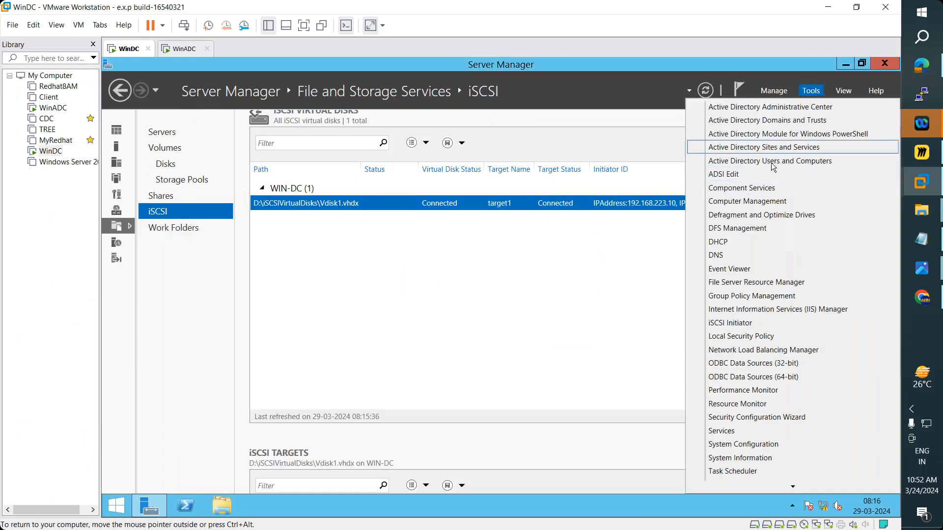
click(759, 199)
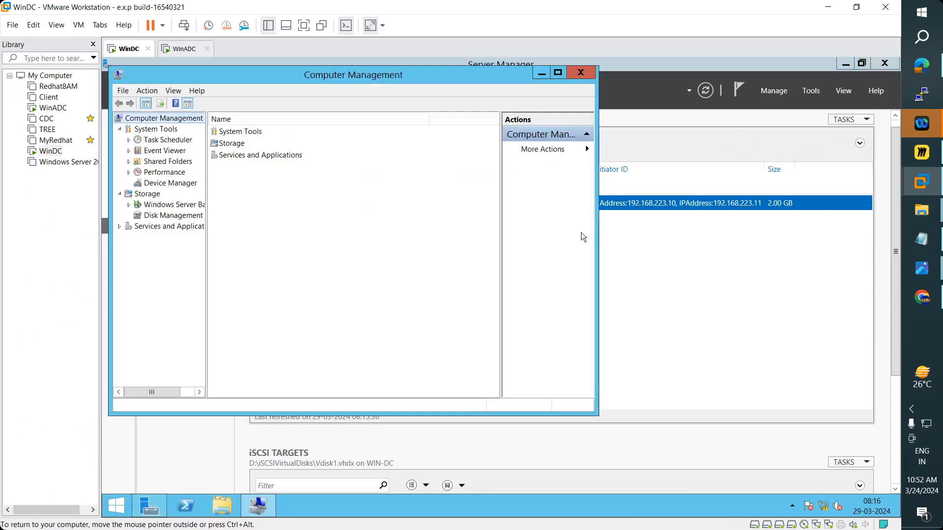
drag(475, 75, 593, 126)
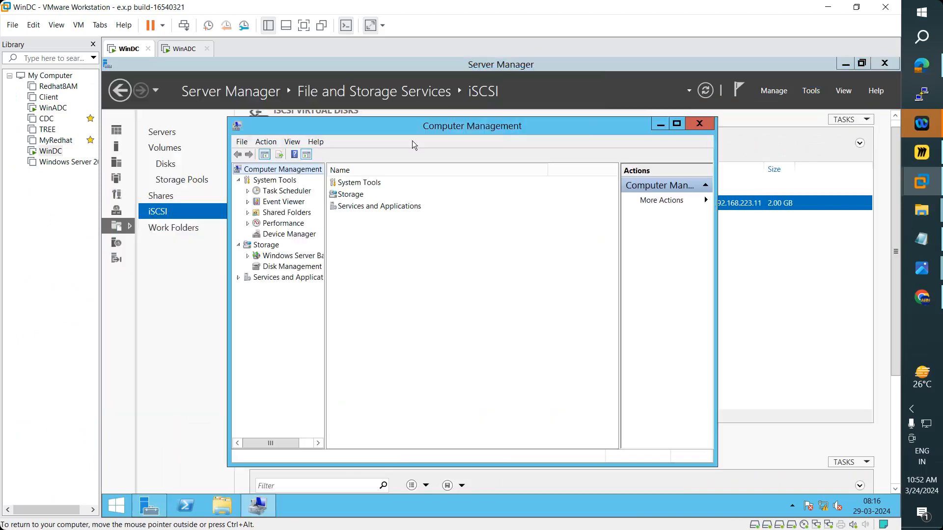
click(164, 164)
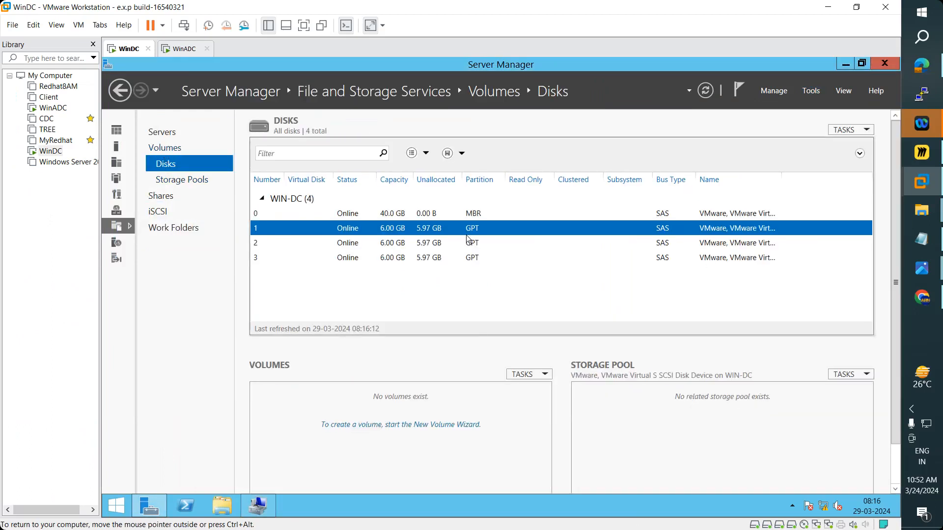
click(478, 213)
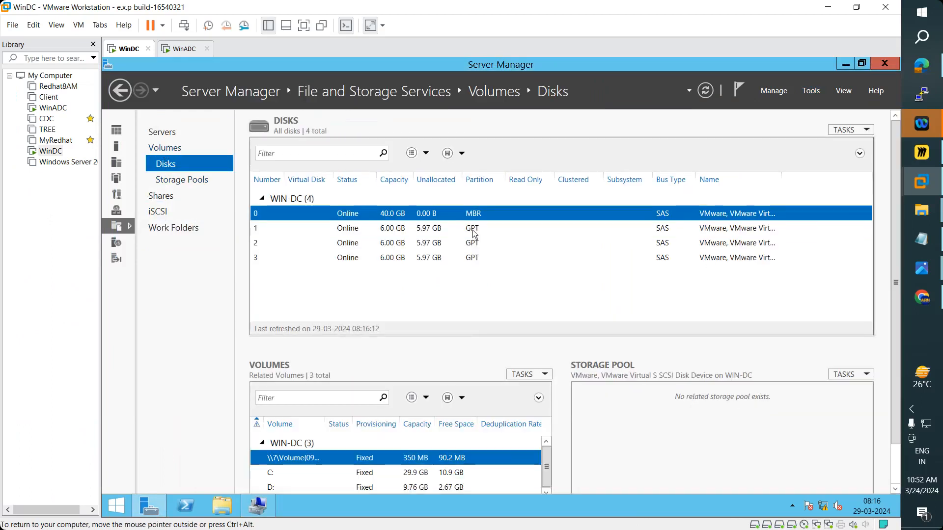
click(474, 231)
click(472, 244)
click(470, 258)
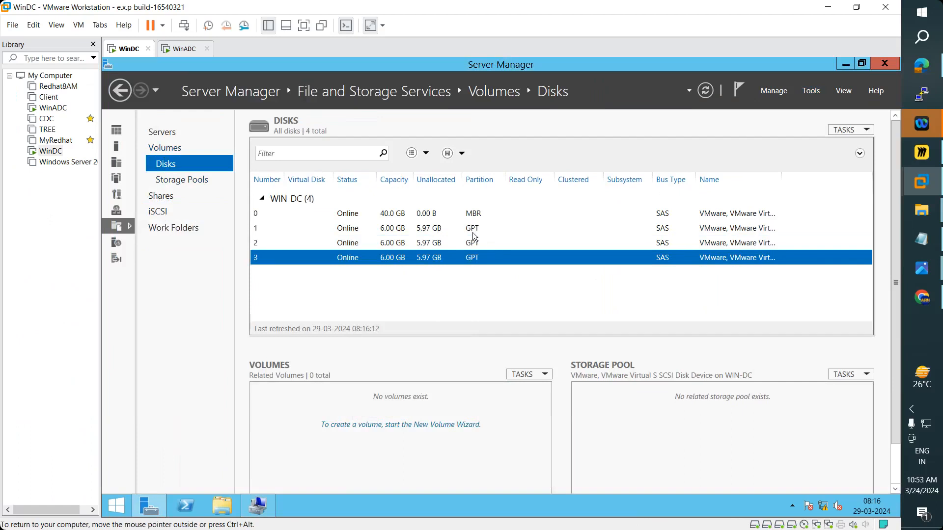
click(475, 234)
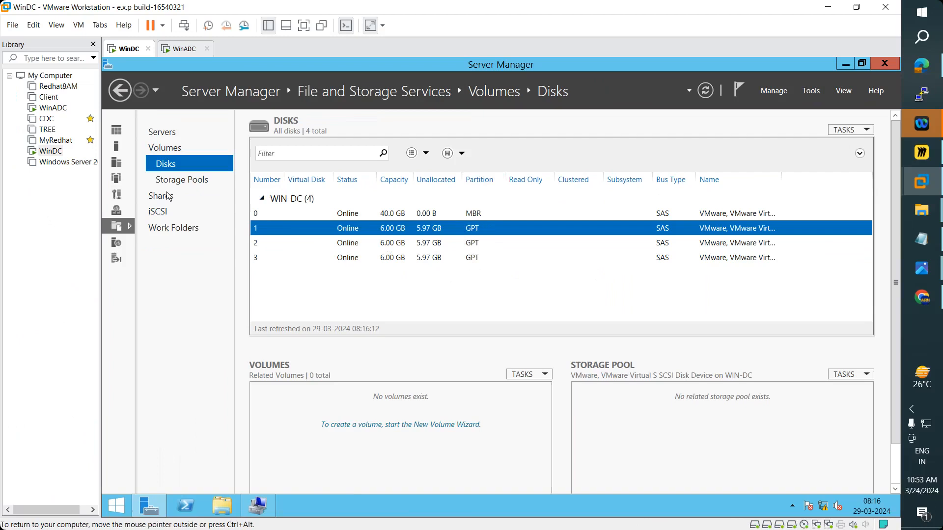
- Open Disk Management in a maximized Computer Management and inspect Disk 1's actions
click(261, 502)
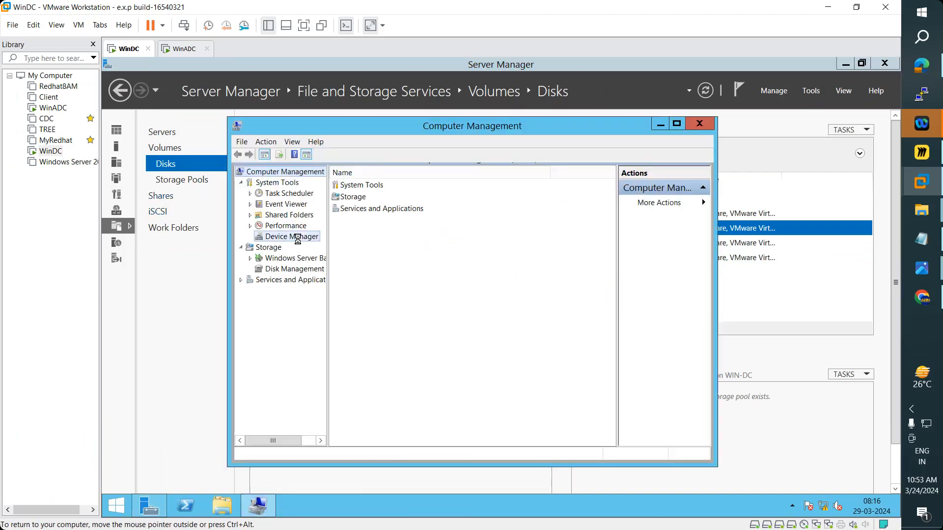
click(290, 269)
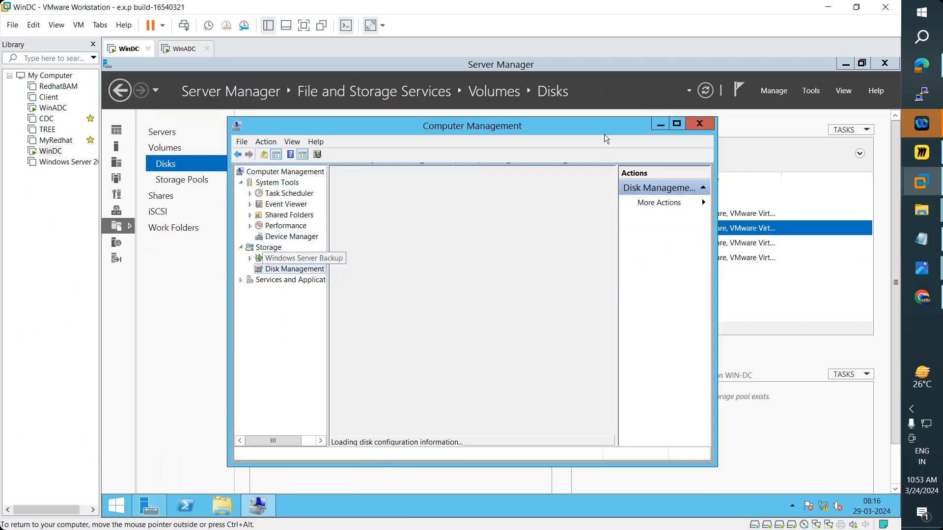
click(677, 125)
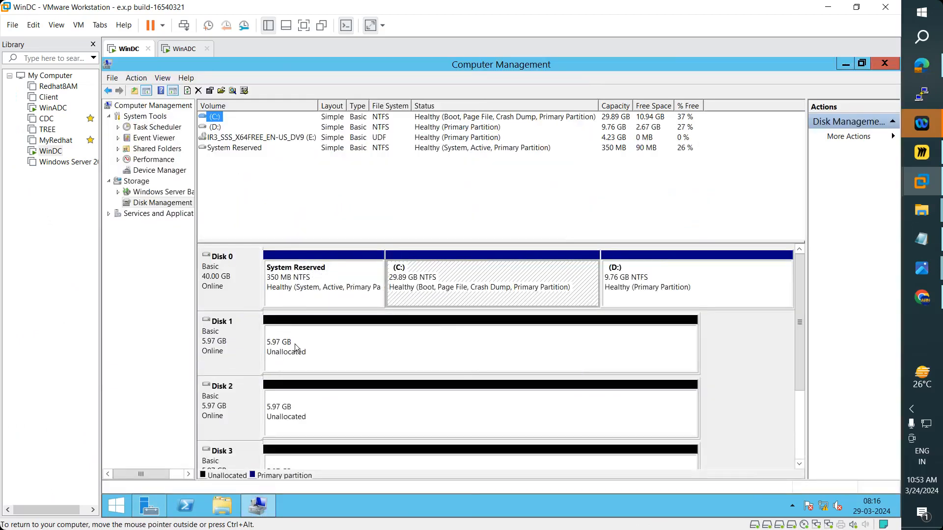
right_click(233, 352)
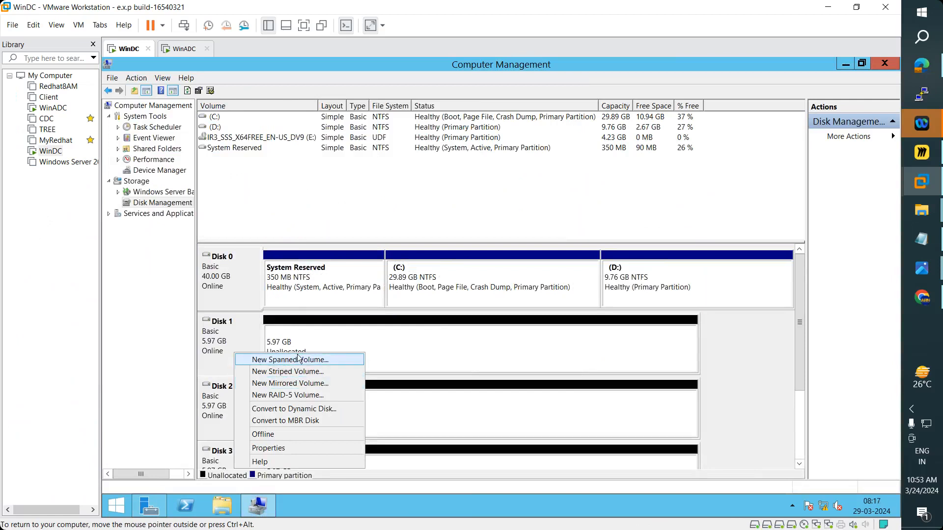
click(841, 65)
click(841, 65)
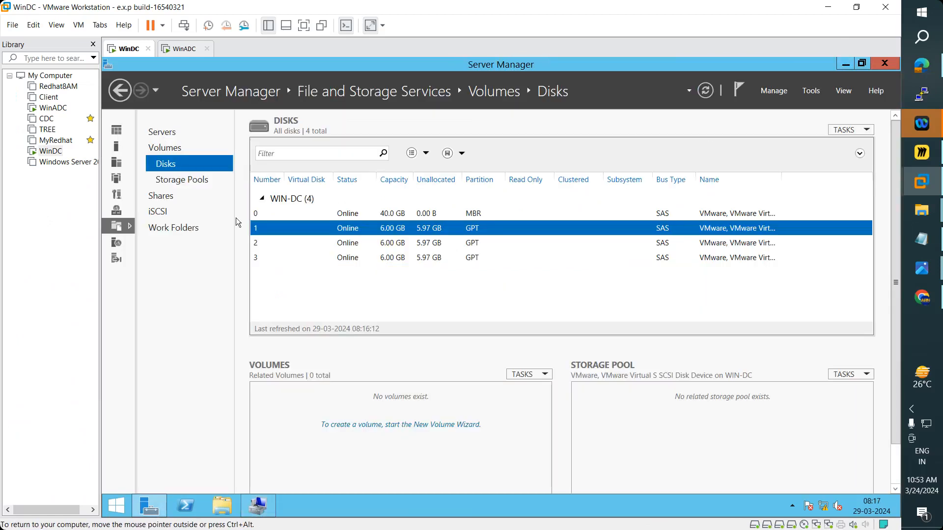
- Begin a New Storage Pool from Primordial named 'StoragePool', view its disks, then abandon the wizard
click(182, 180)
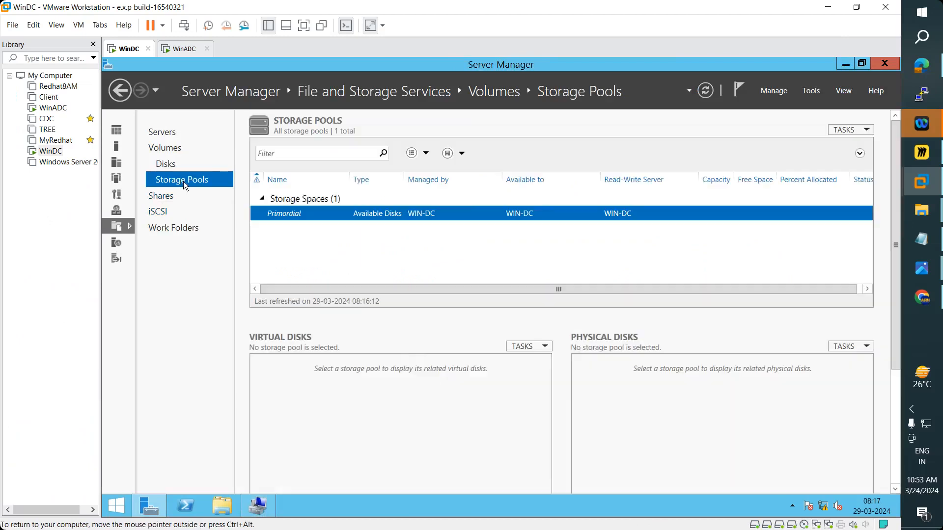
right_click(291, 216)
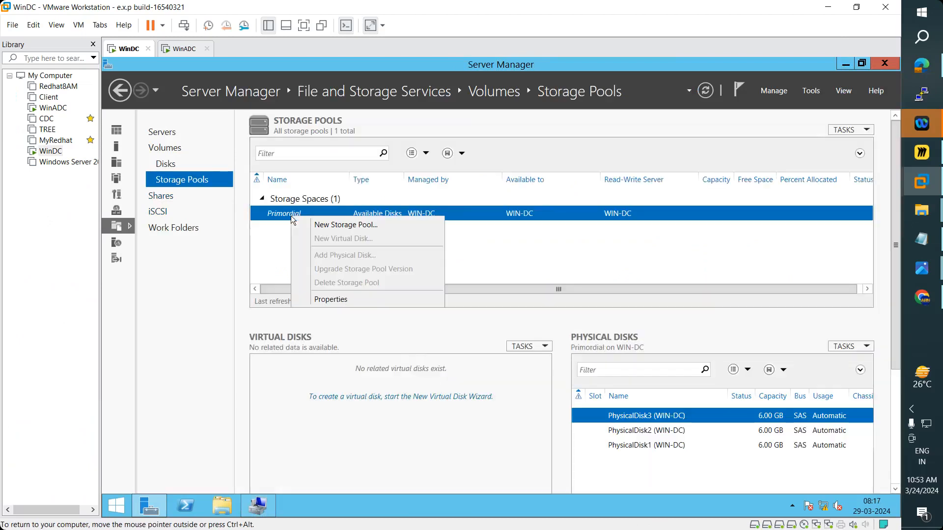
click(326, 226)
drag(511, 99, 550, 92)
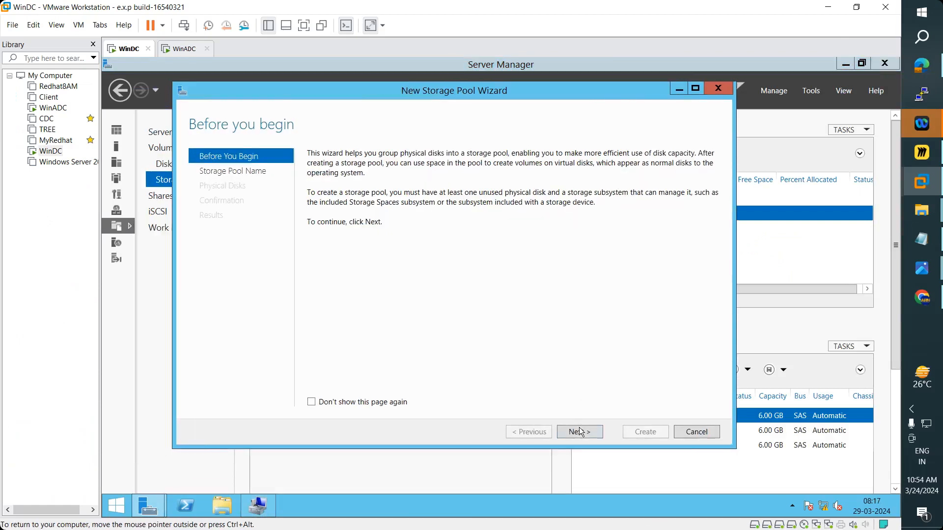
click(579, 431)
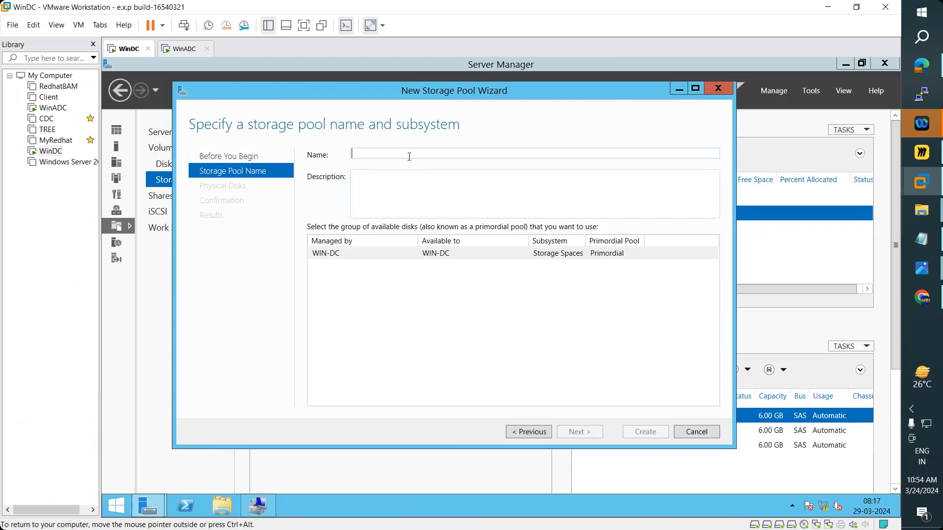
text(Sto)
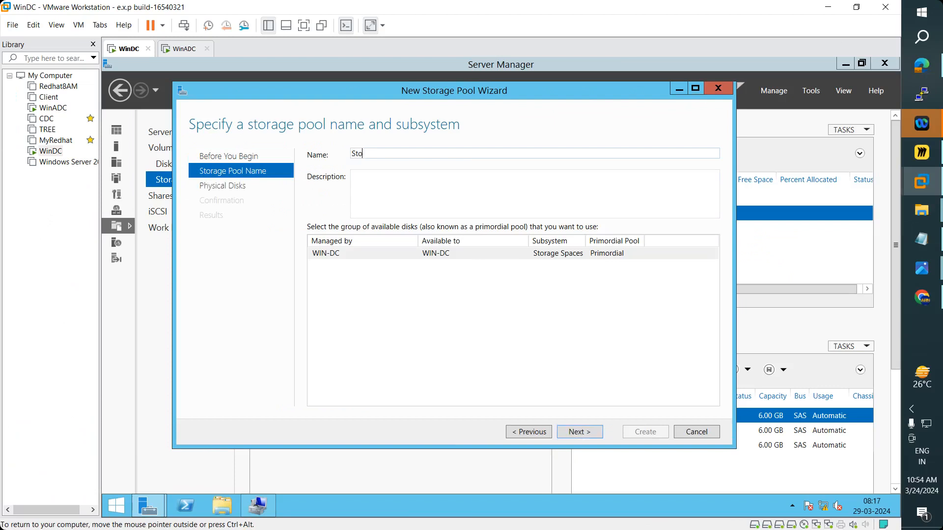
text(ragePool)
click(587, 433)
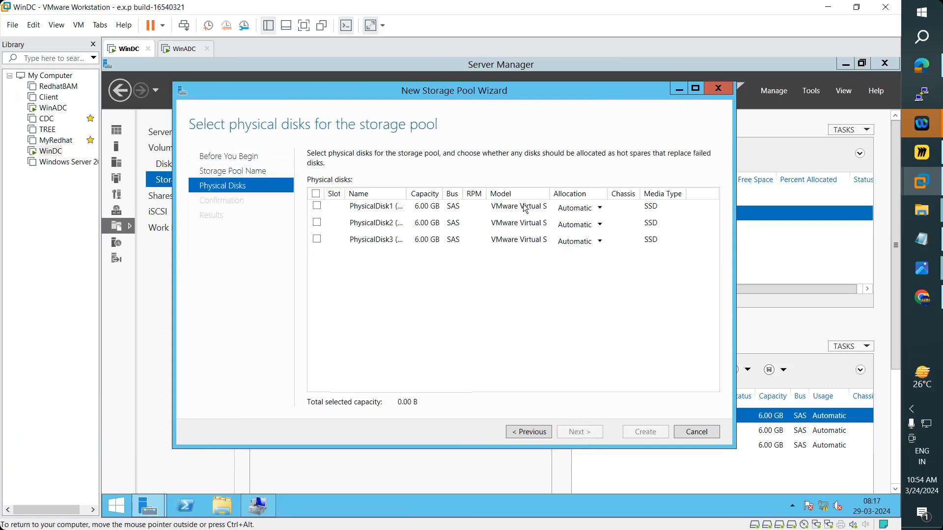
drag(550, 91, 564, 87)
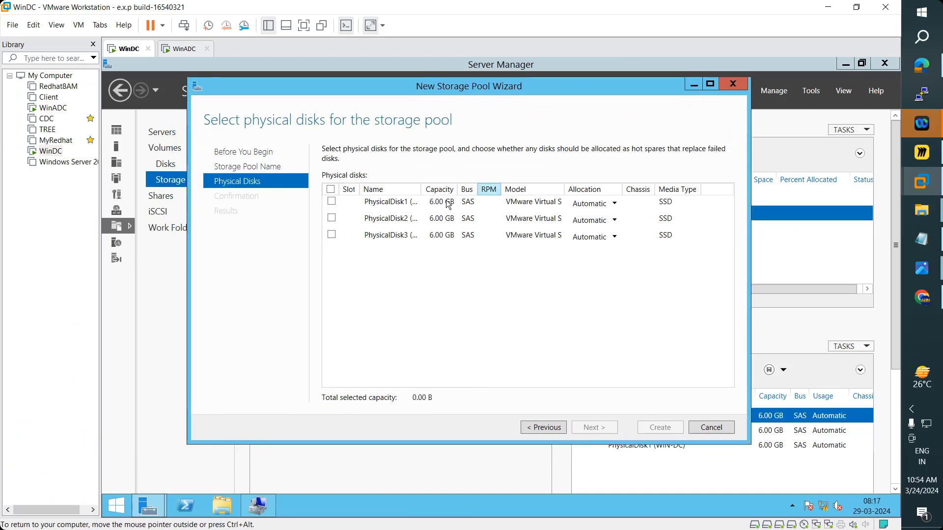
drag(425, 190, 527, 190)
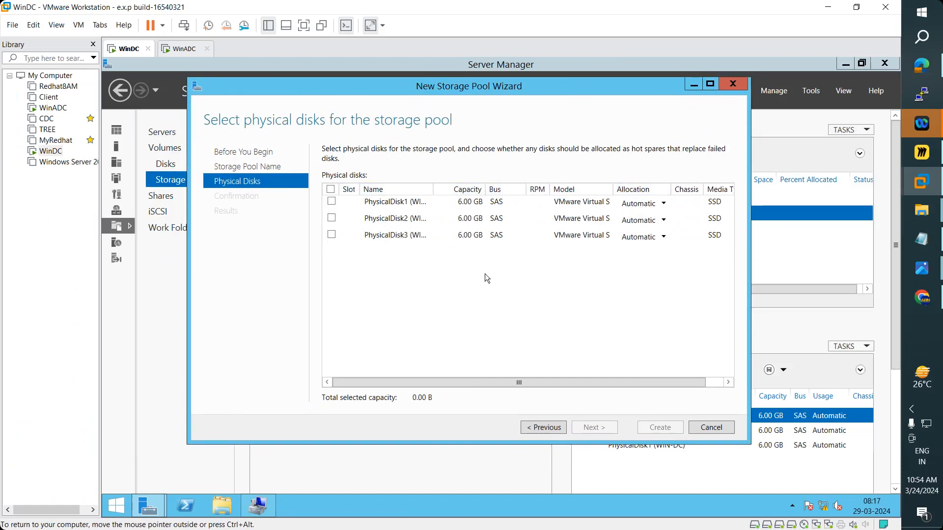
click(742, 89)
click(527, 323)
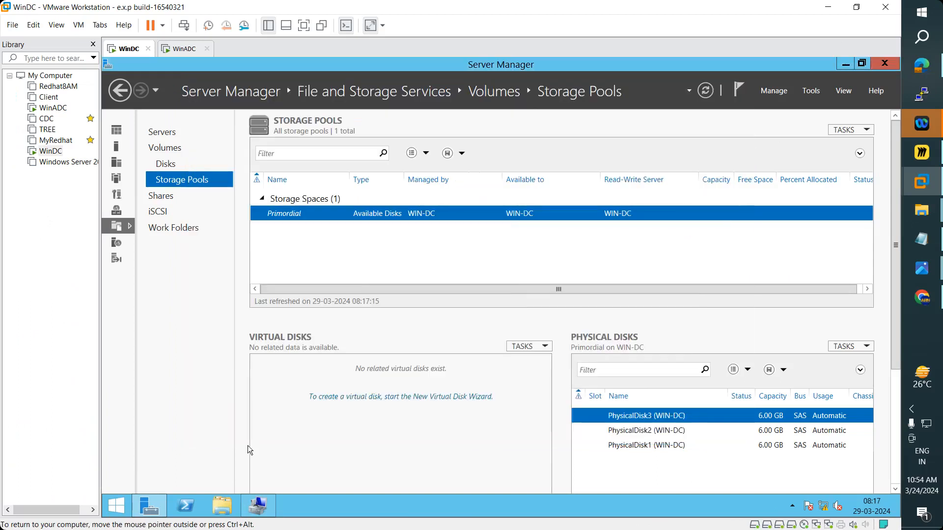
click(256, 508)
right_click(246, 357)
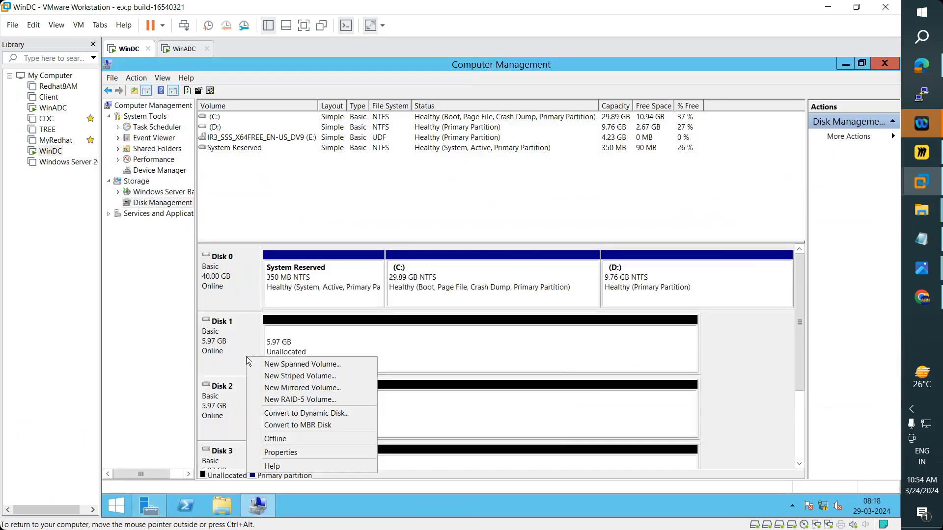
click(462, 356)
right_click(462, 355)
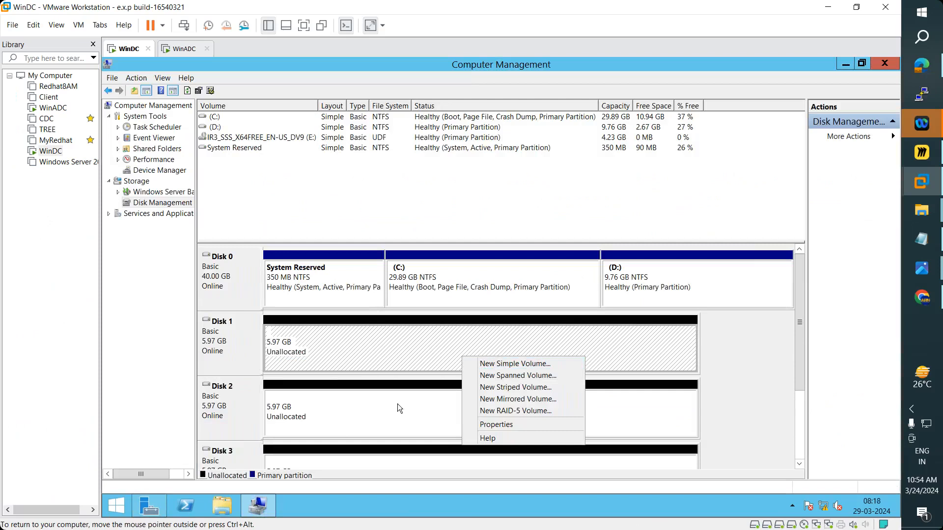
click(237, 407)
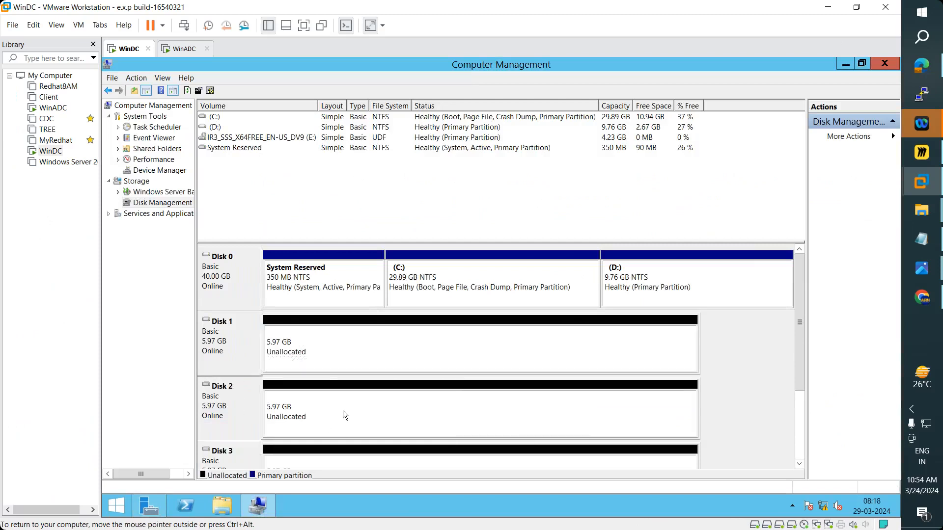
click(179, 48)
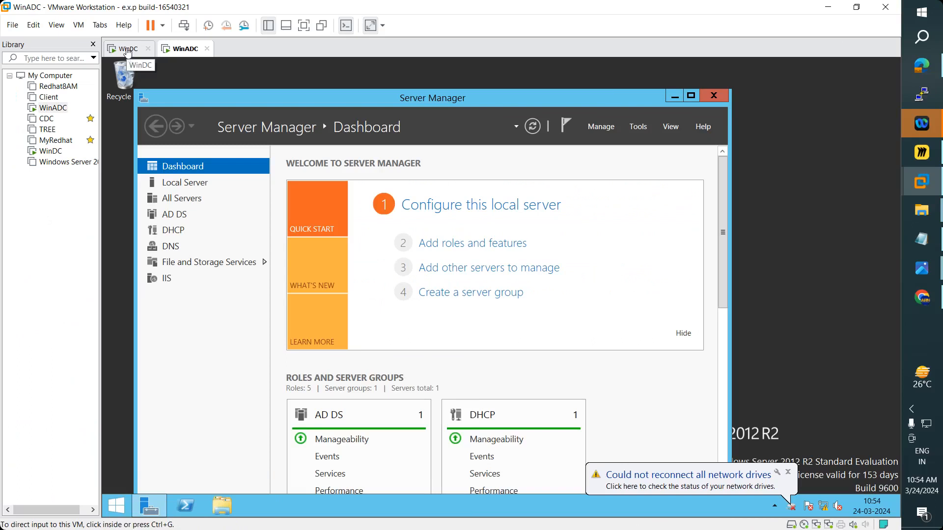
click(128, 50)
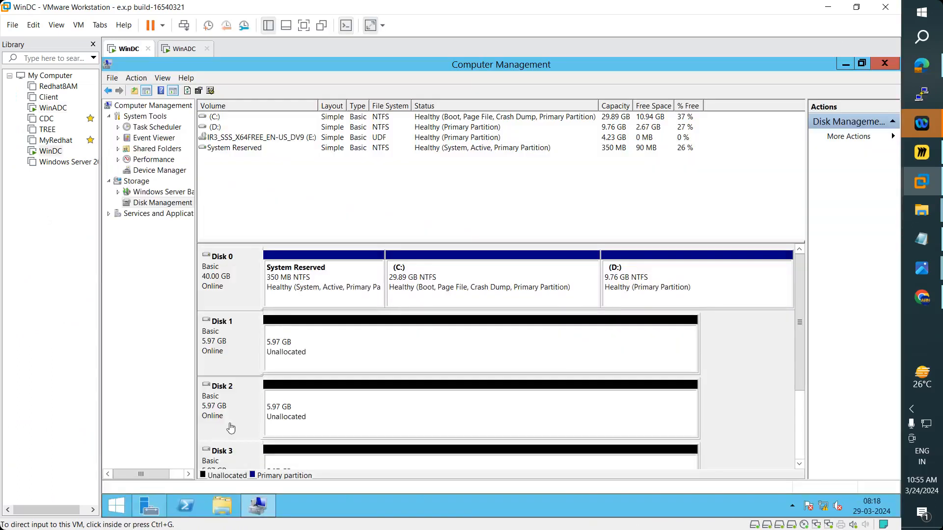
click(153, 511)
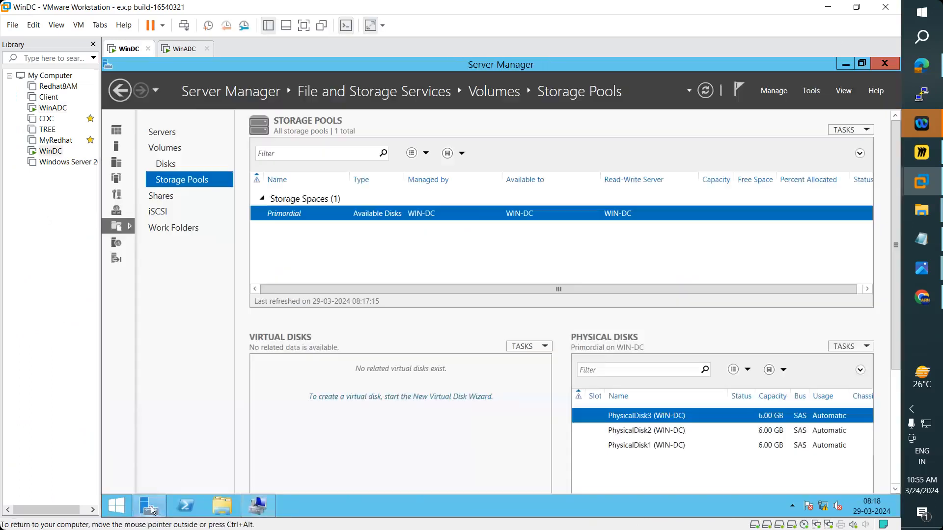
click(264, 510)
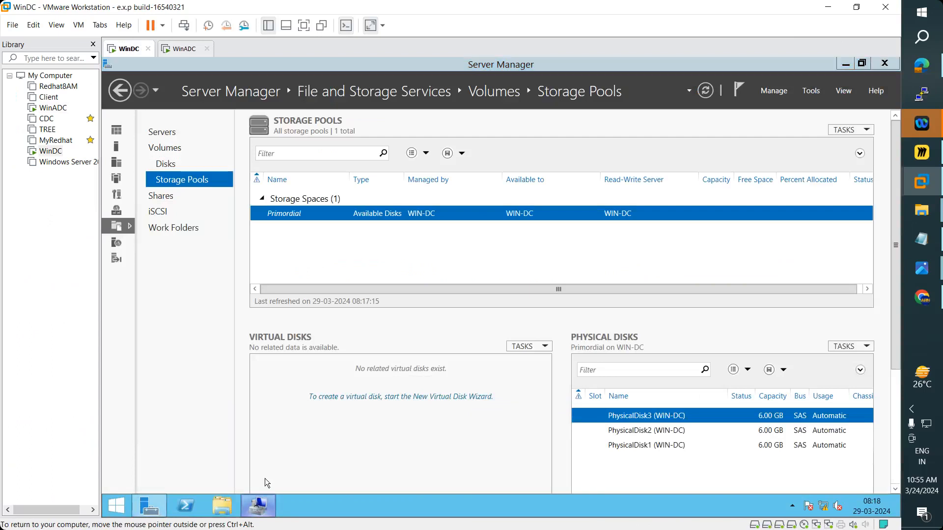
right_click(359, 351)
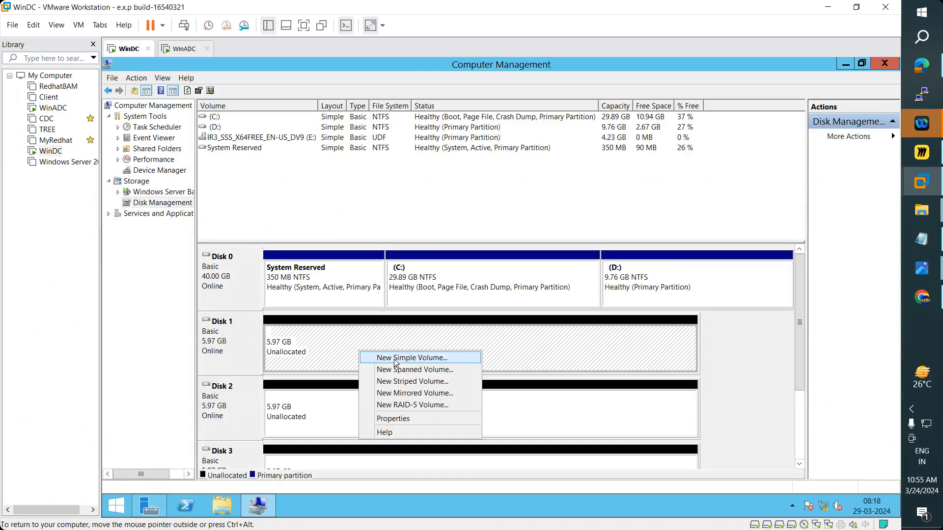
click(149, 506)
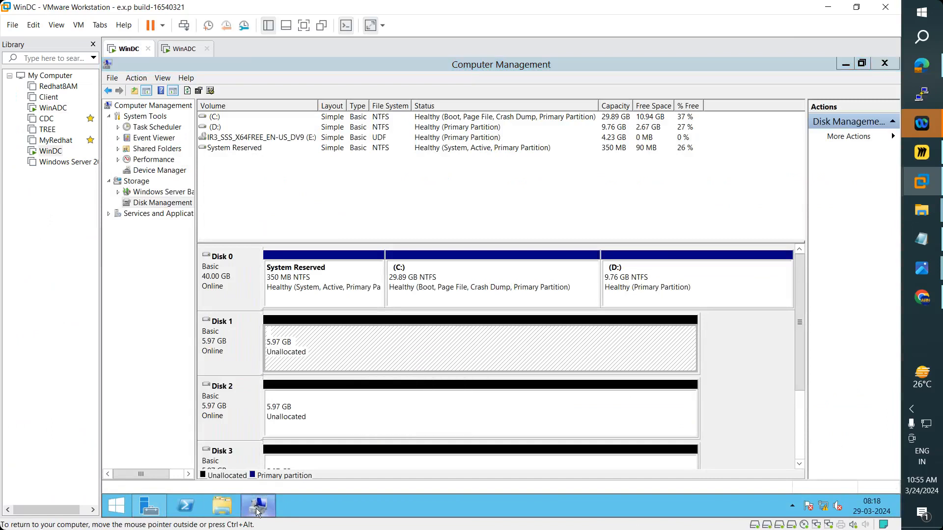
scroll(738, 217, down, 1)
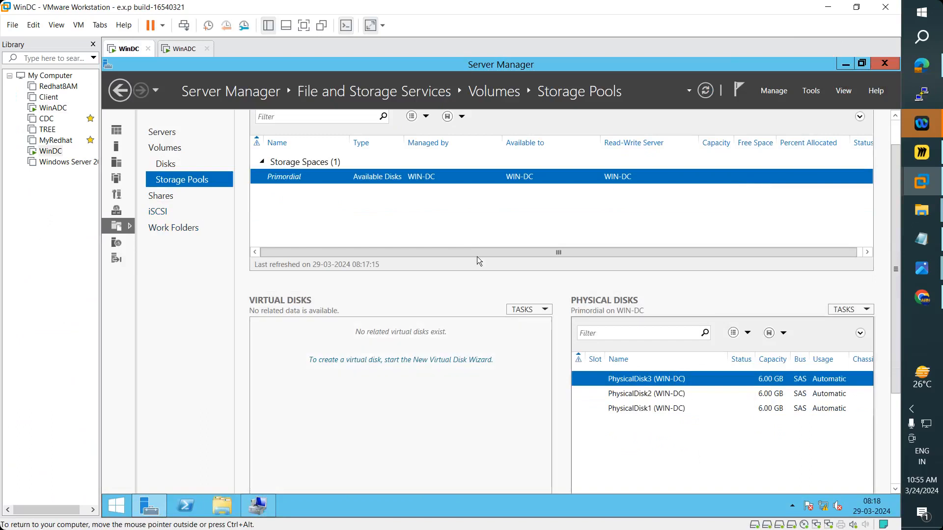
- Set up a storage pool 'StoragePool1' with PhysicalDisk1, then cancel at the confirmation page
right_click(385, 174)
click(400, 184)
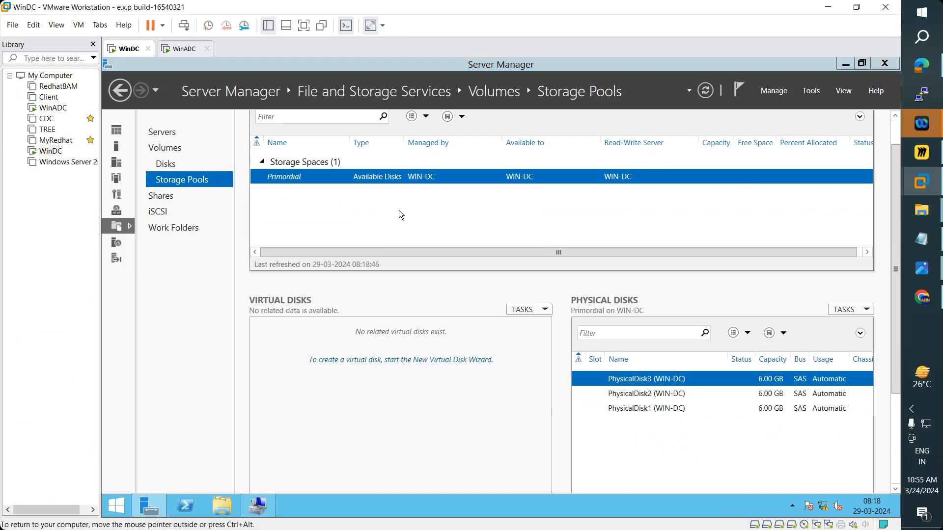
click(565, 453)
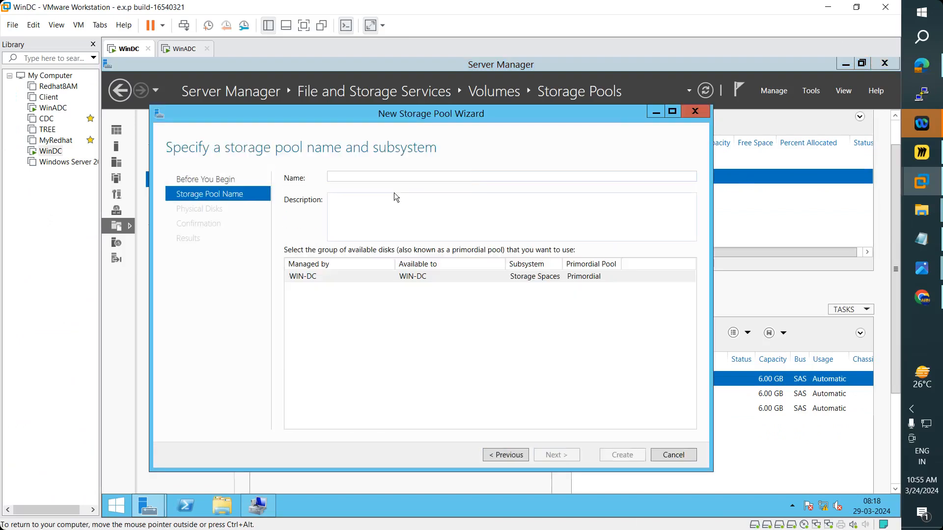
text(S)
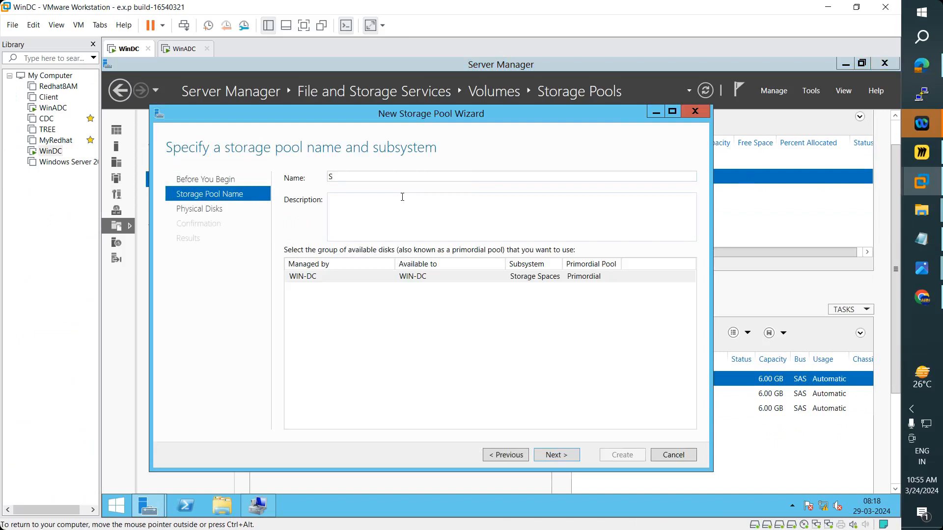
text(toragePool1)
click(557, 456)
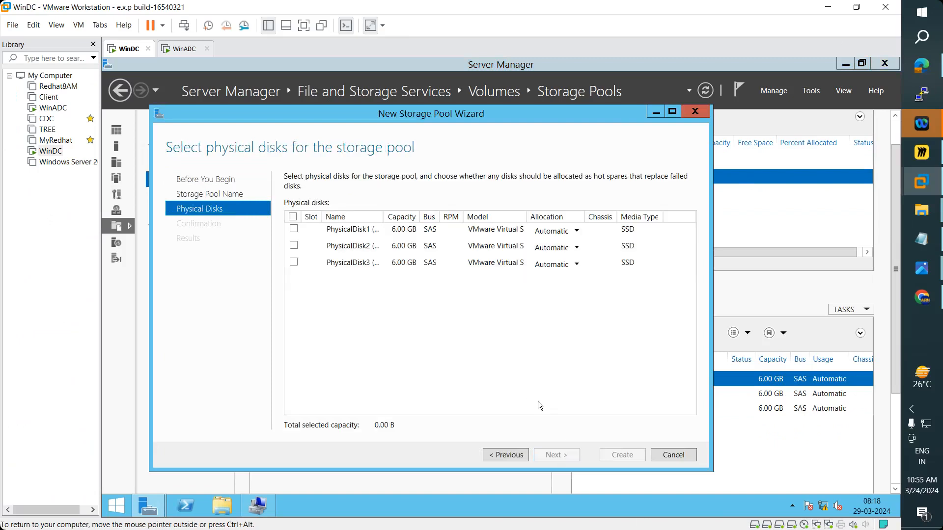
click(294, 229)
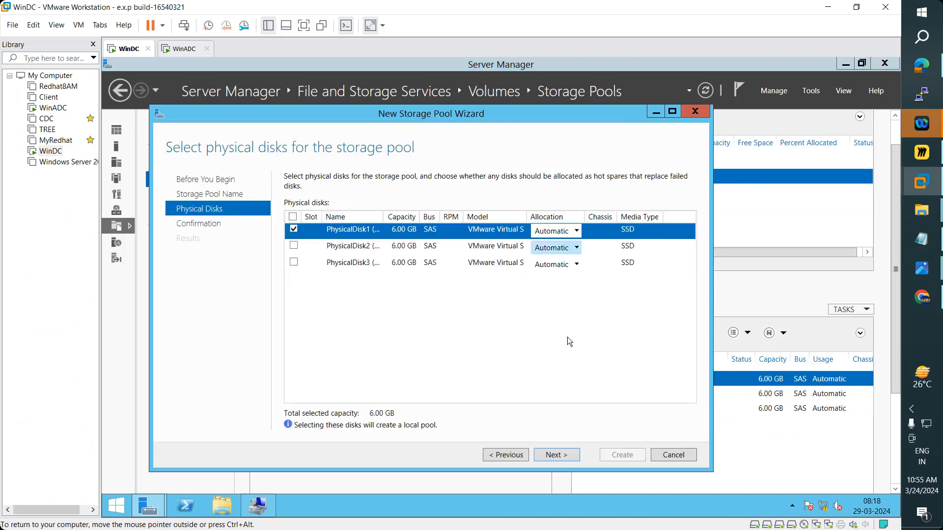
click(563, 456)
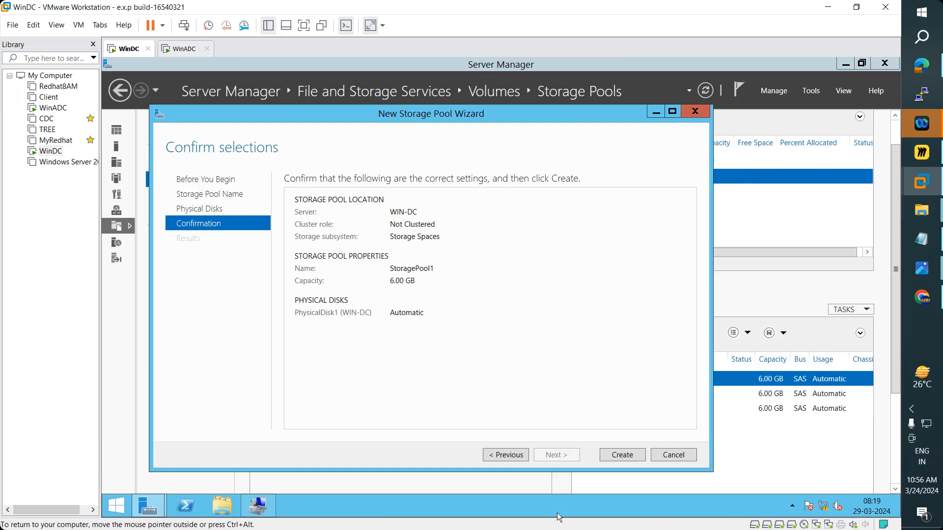
click(680, 461)
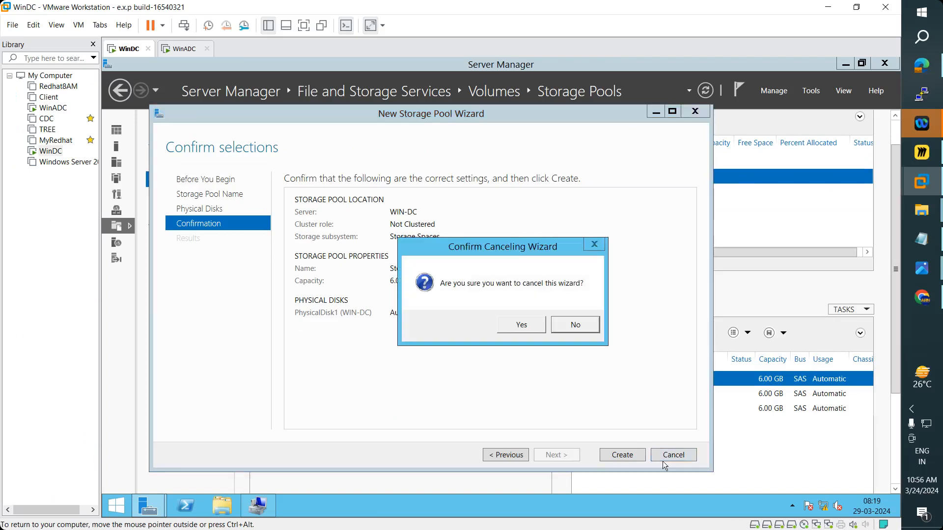
click(527, 324)
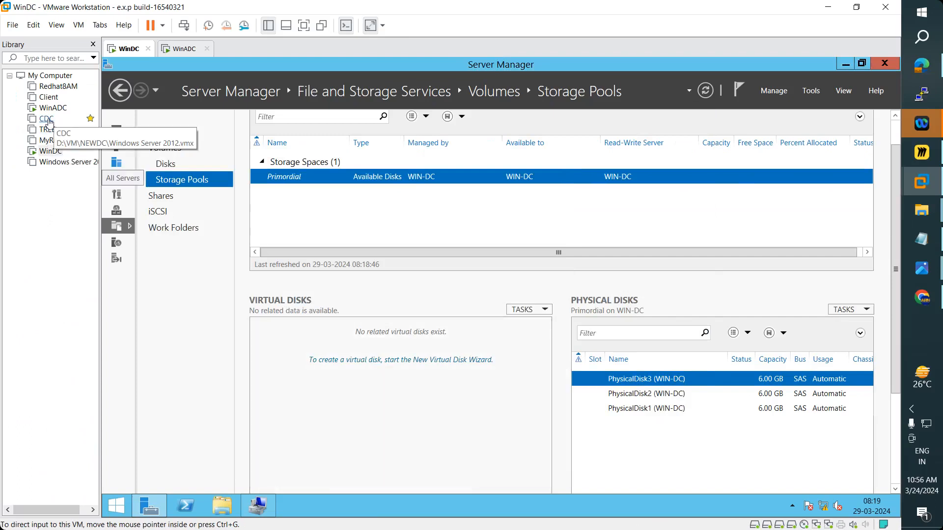
- Visit the Disks and iSCSI pages, then bring Disk Management to the front
click(120, 92)
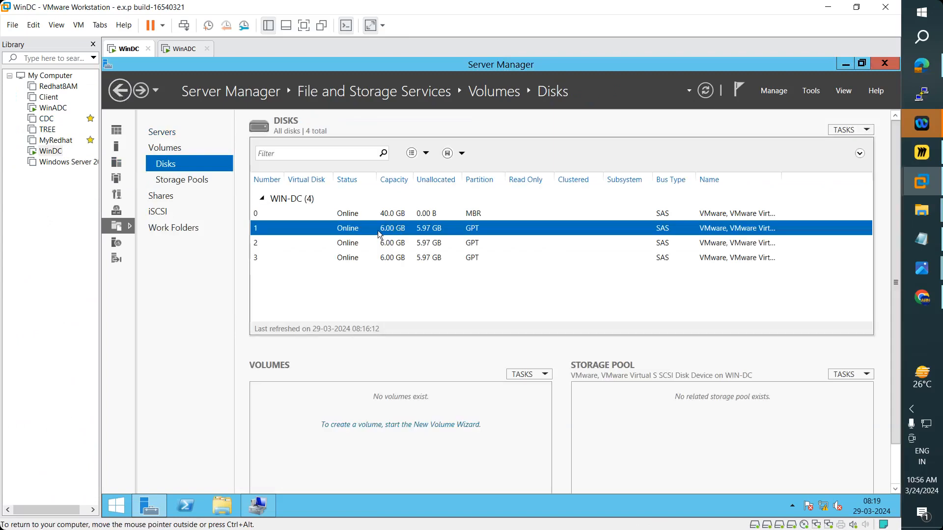
click(158, 212)
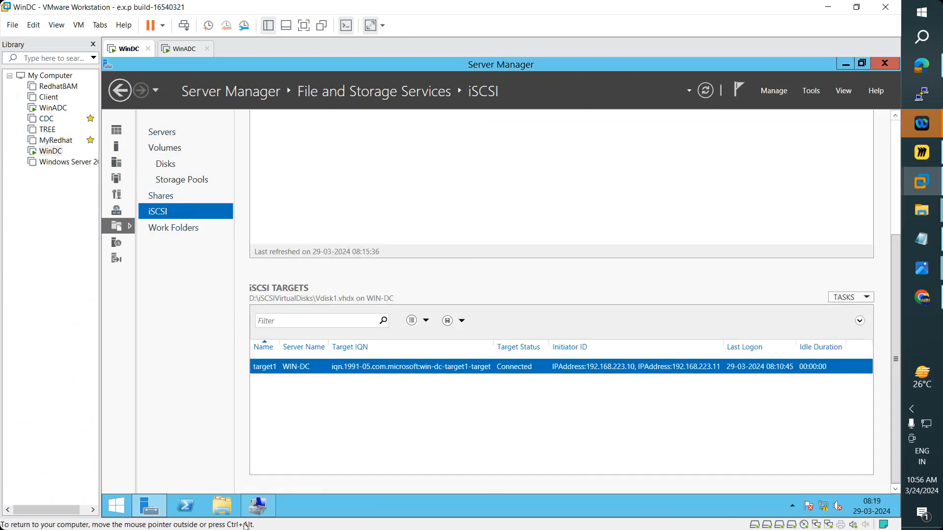
click(256, 506)
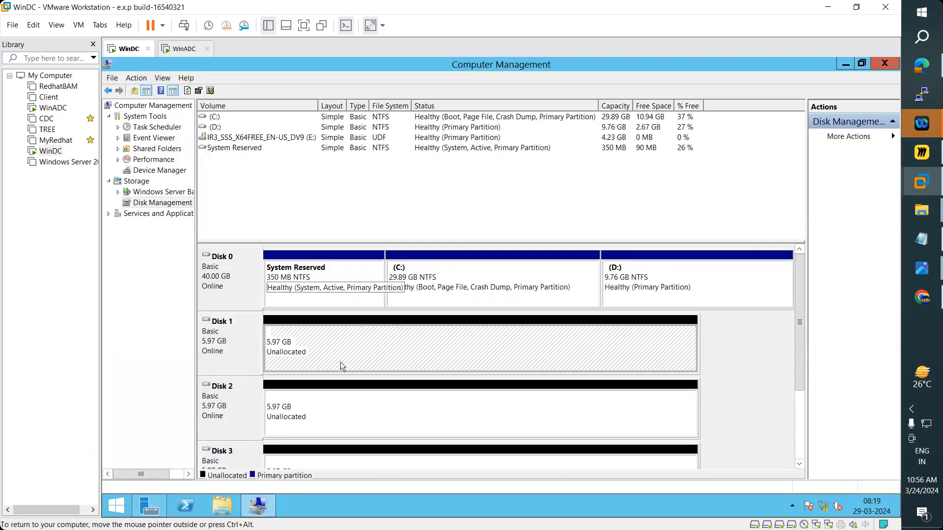
- Inspect the context menus for Disk 1 and Disk 3's unallocated space
right_click(332, 346)
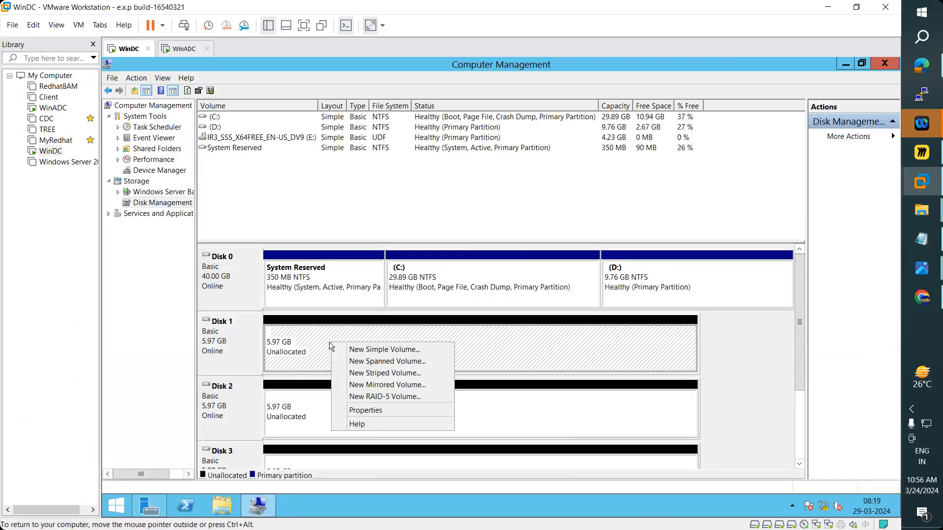
click(233, 337)
right_click(234, 342)
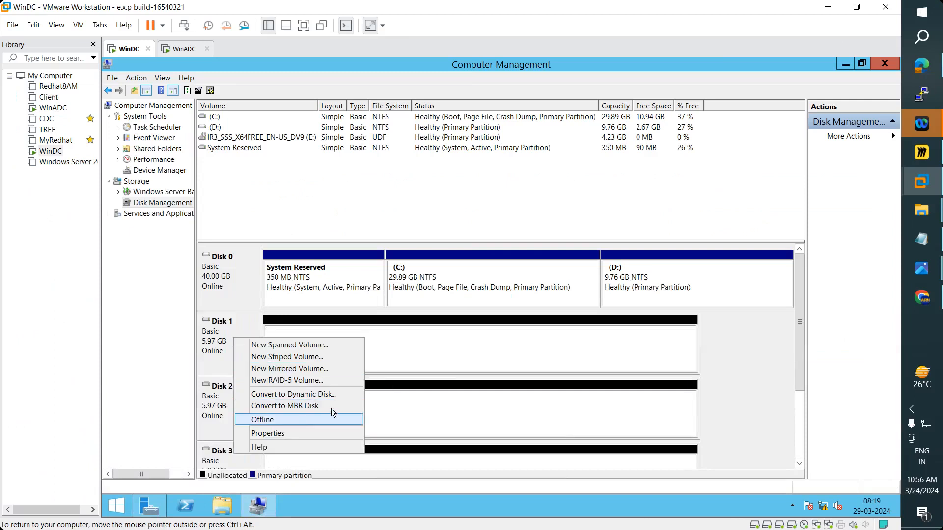
right_click(221, 409)
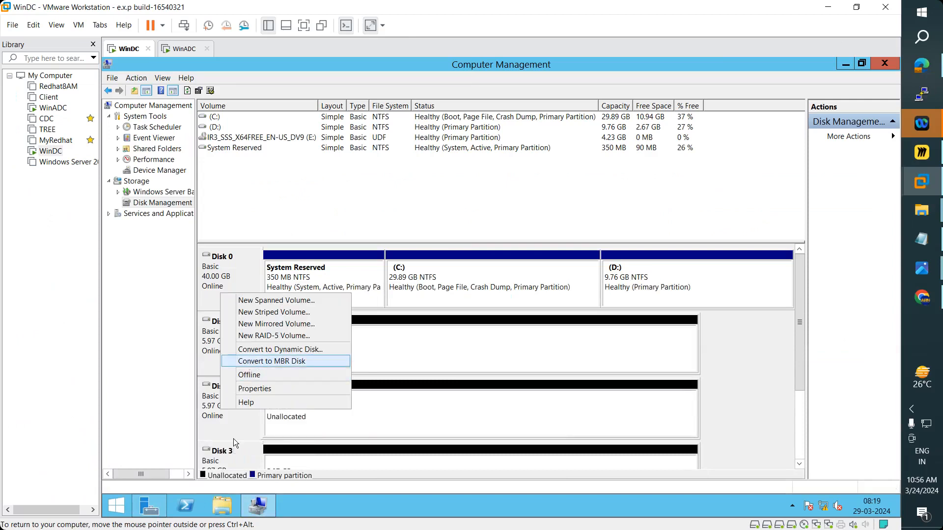
click(800, 304)
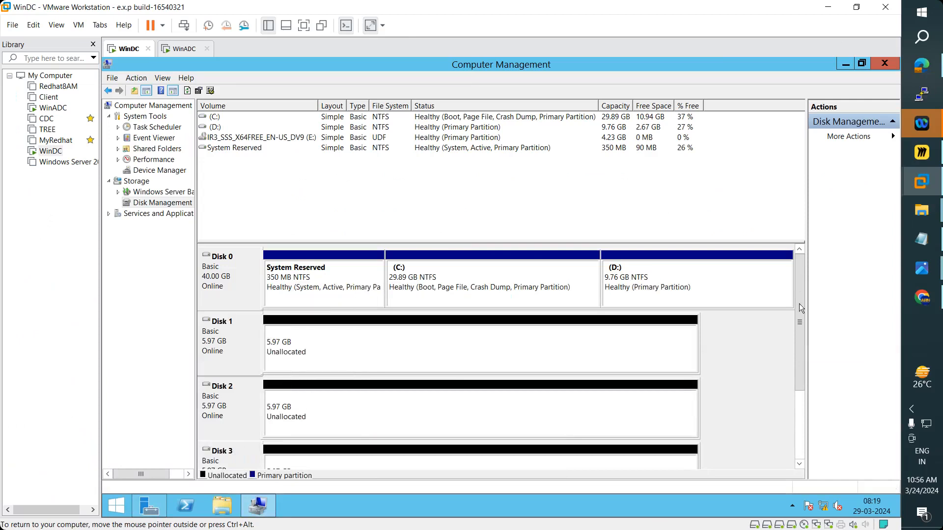
scroll(798, 313, down, 1)
right_click(315, 409)
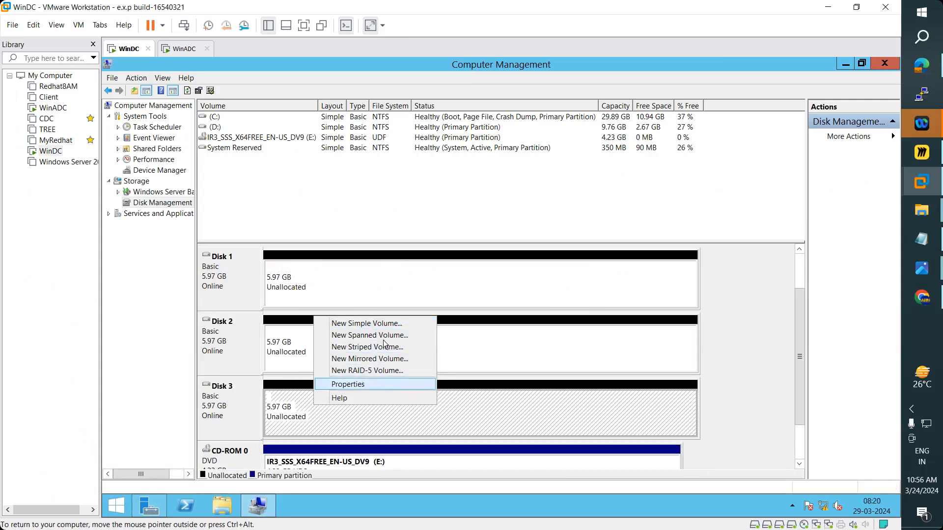
- Create a full-size 6110 MB NTFS simple volume F: on Disk 3
click(386, 323)
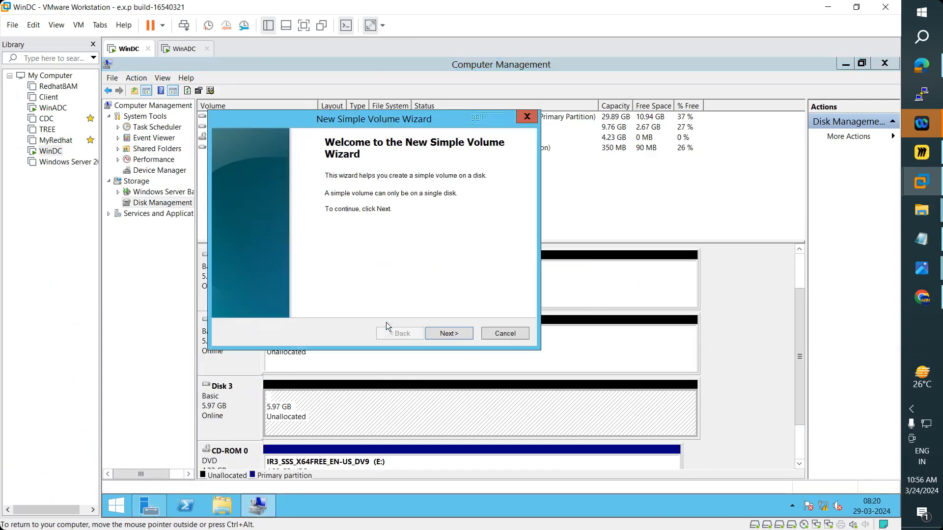
click(449, 332)
click(463, 335)
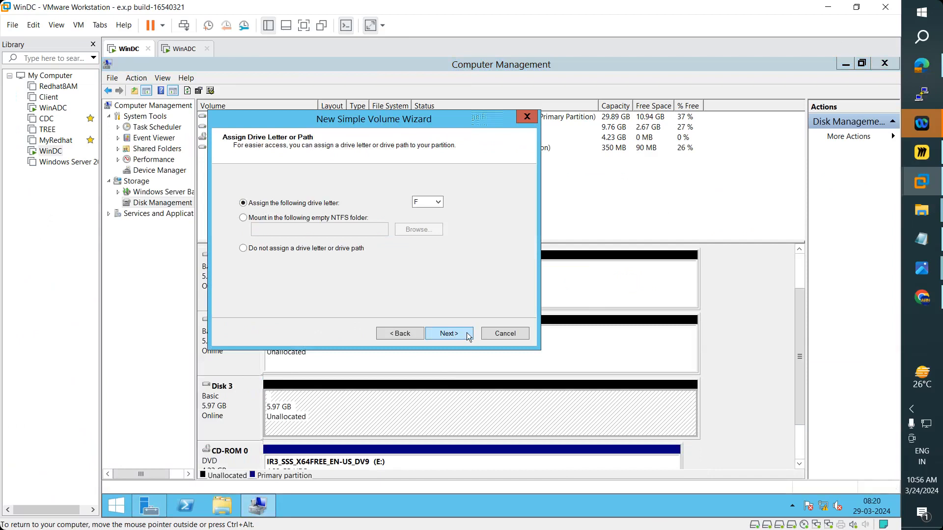
click(467, 333)
click(467, 333)
click(467, 333)
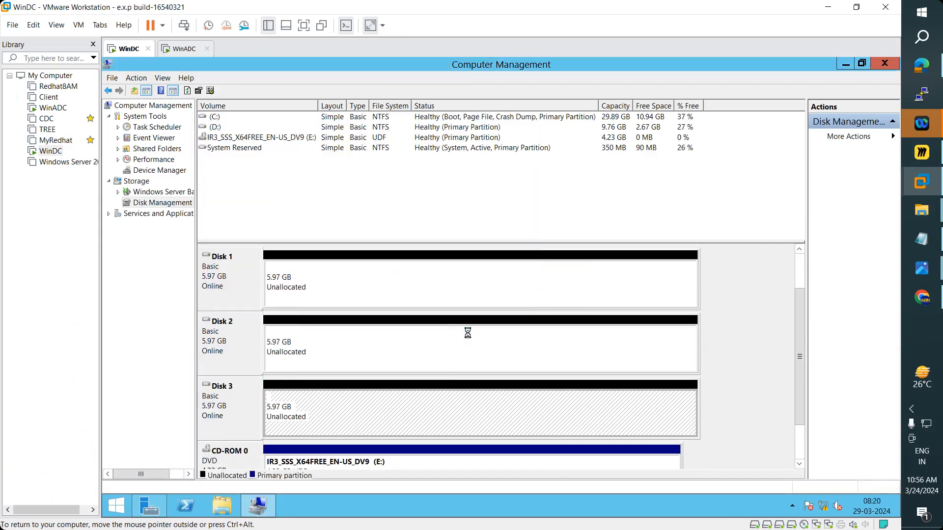
- Create a full-size NTFS simple volume G: on Disk 2
click(399, 349)
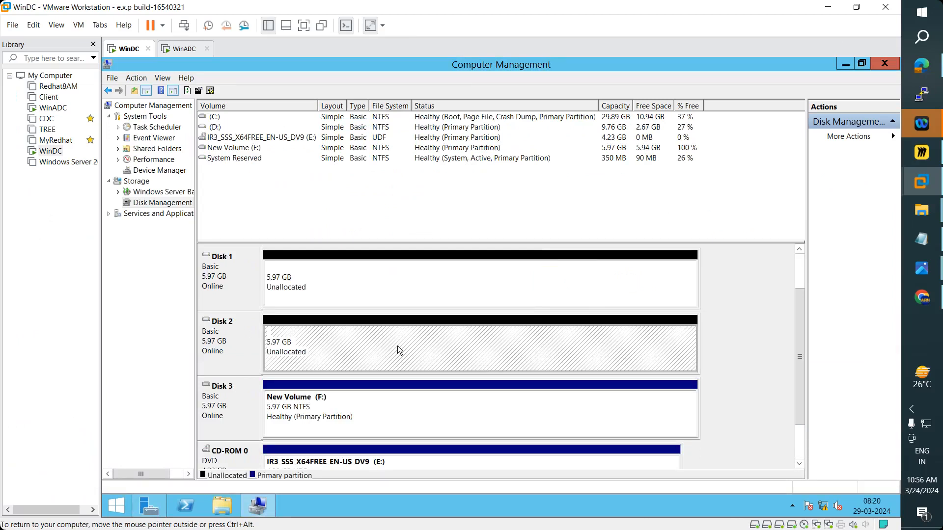
right_click(398, 349)
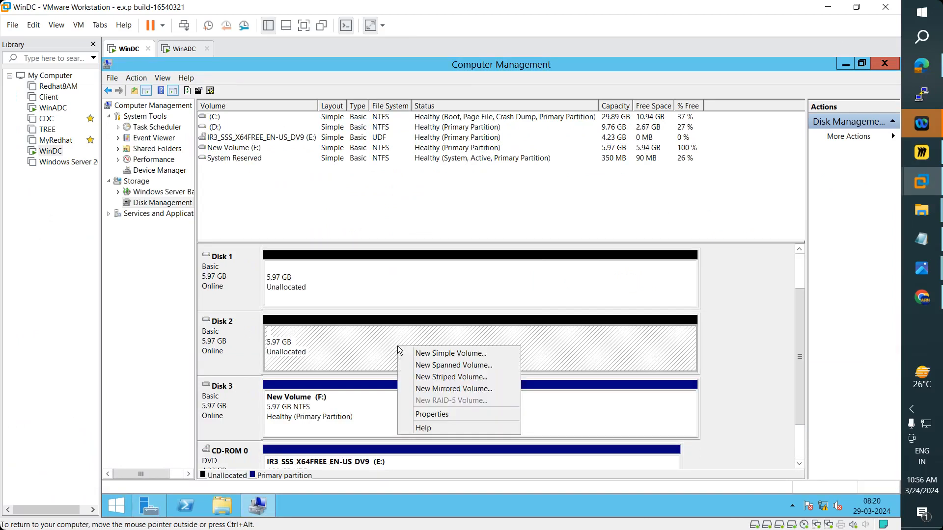
click(429, 353)
click(452, 335)
click(456, 333)
click(458, 334)
click(458, 335)
click(460, 338)
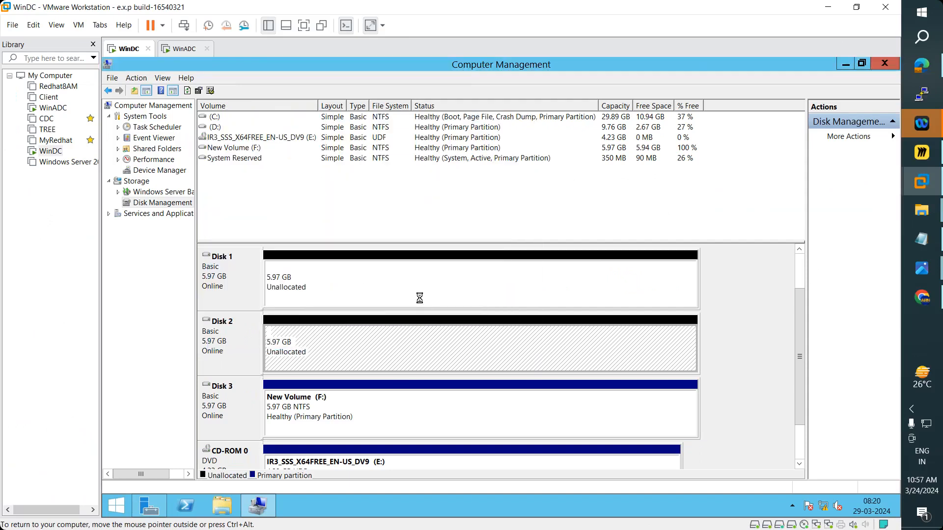
- Create a full-size NTFS simple volume H: on Disk 1
right_click(360, 289)
click(375, 299)
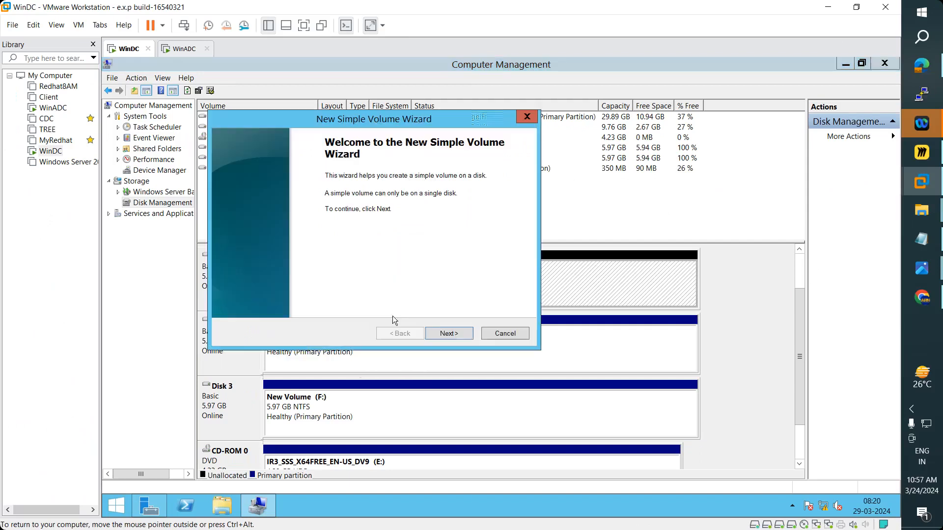
click(453, 336)
click(460, 332)
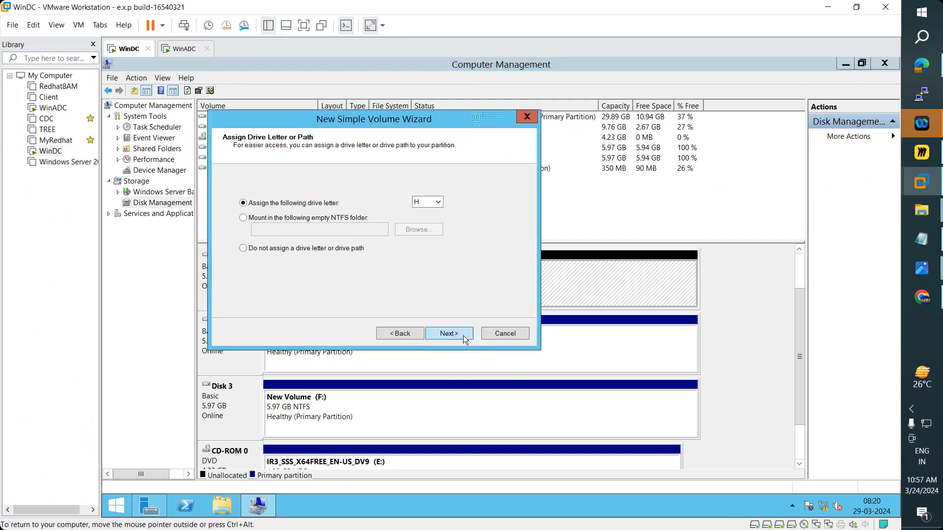
click(464, 335)
click(464, 337)
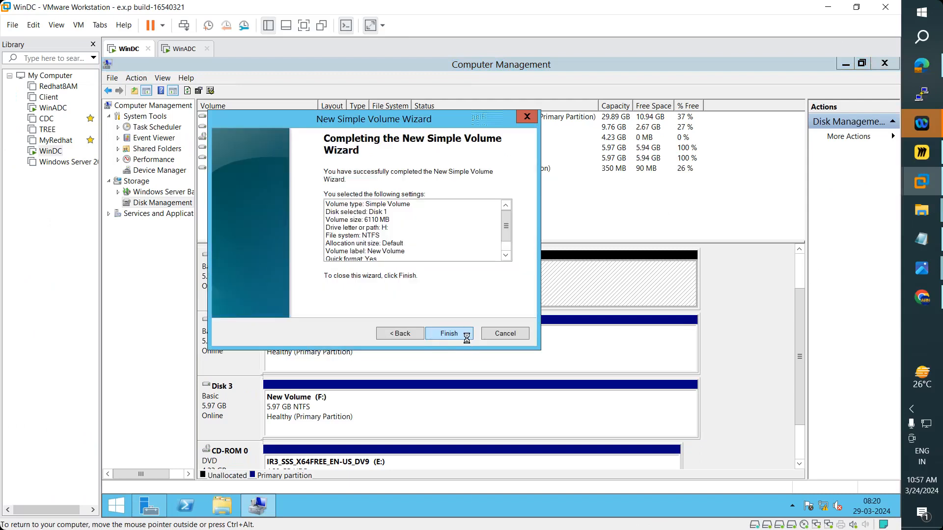
click(467, 338)
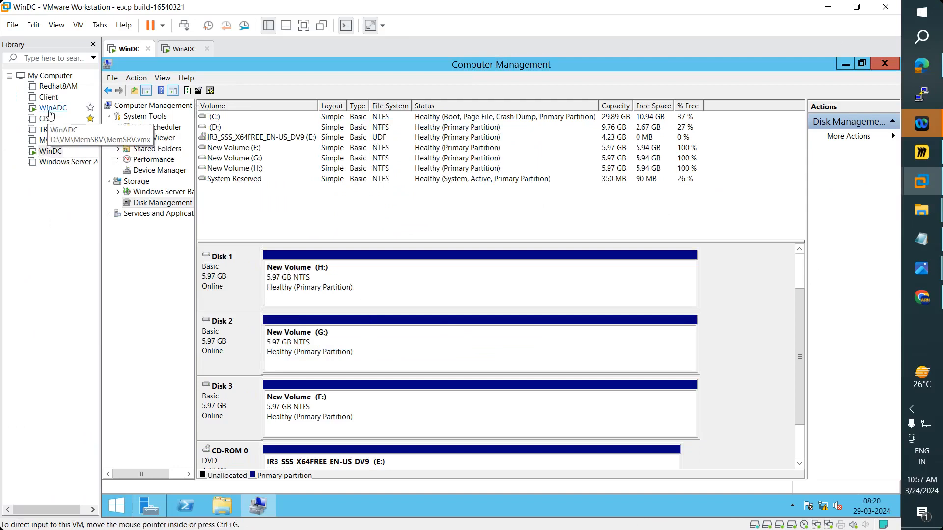
click(162, 510)
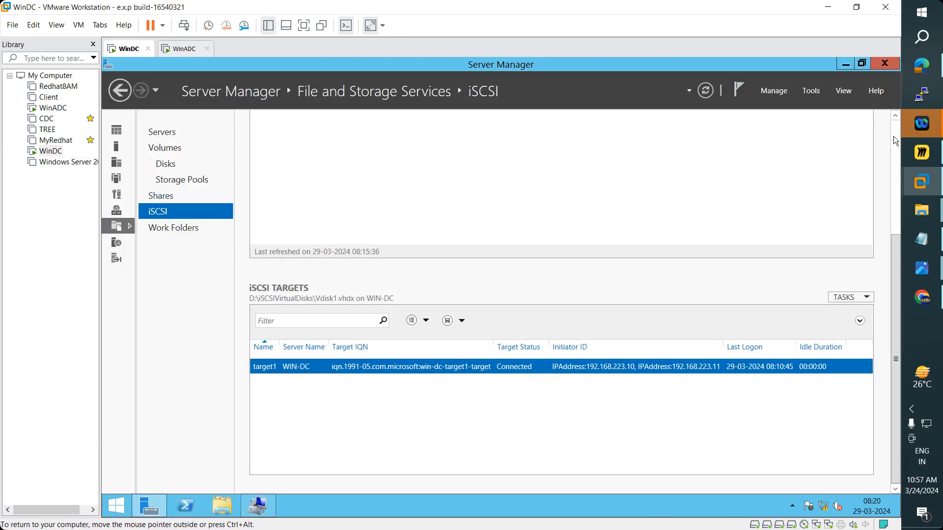
- Refresh the iSCSI list and start a new iSCSI virtual disk stored on volume F:
scroll(893, 134, up, 5)
click(841, 128)
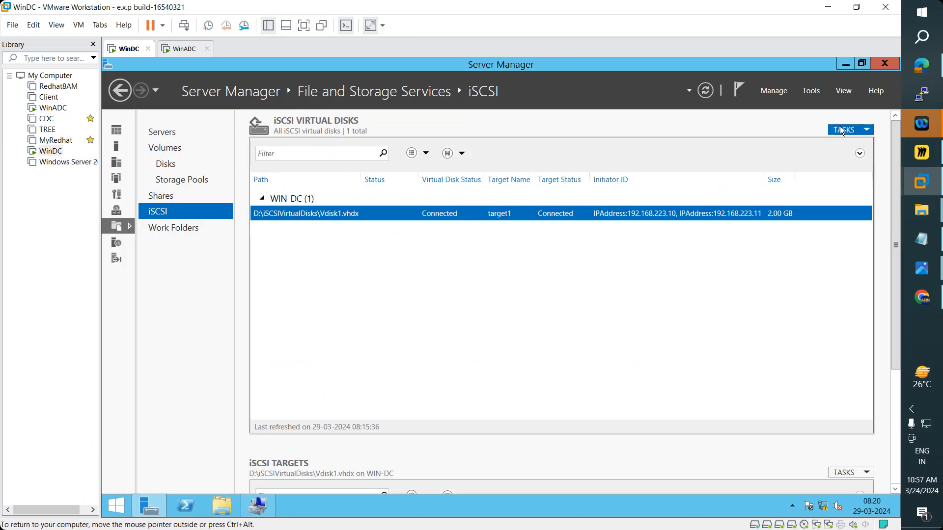
click(706, 90)
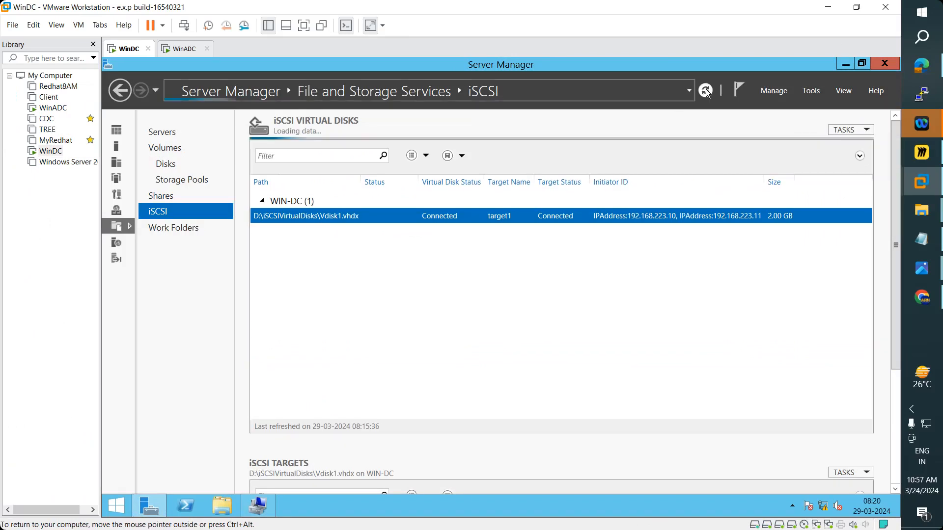
click(846, 131)
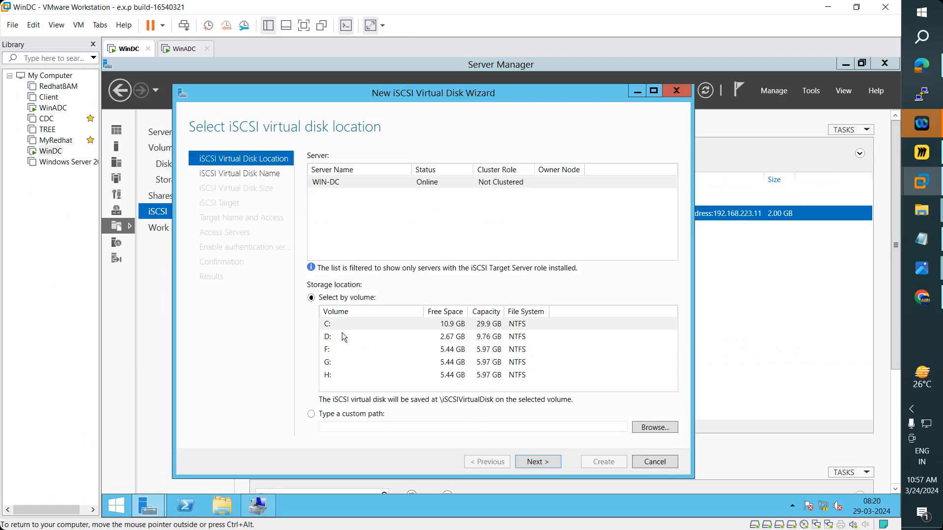
click(485, 351)
click(485, 375)
click(331, 349)
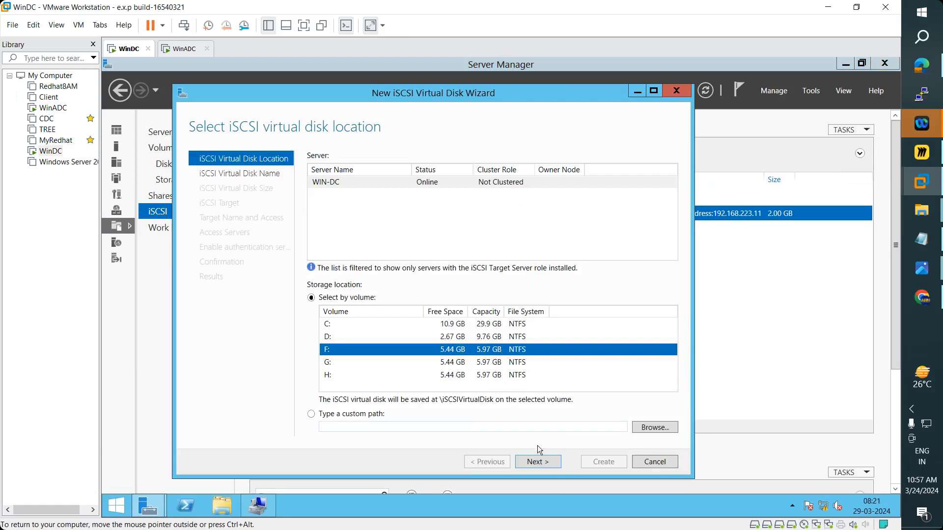
click(536, 460)
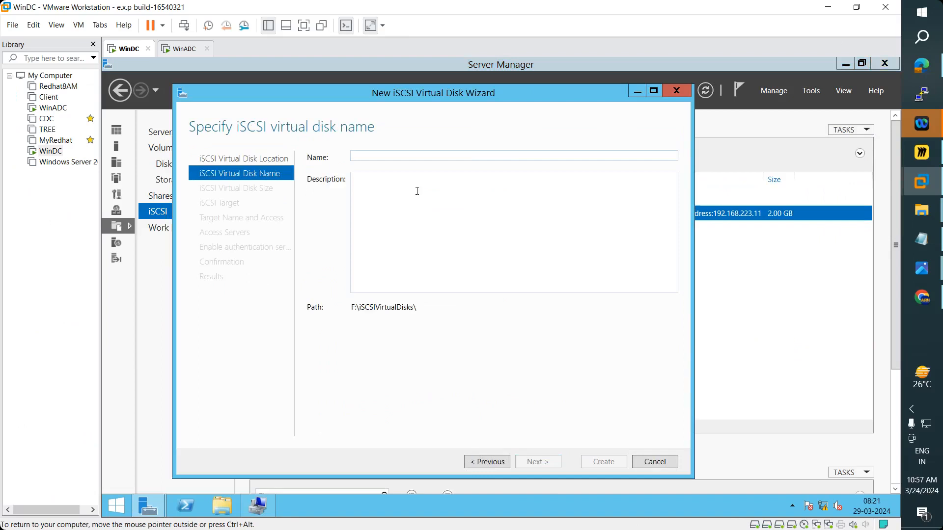
- Name the virtual disk 'Vdisk2', size it 1.5 GB, and reach target1's initiator list
text(Vdisk)
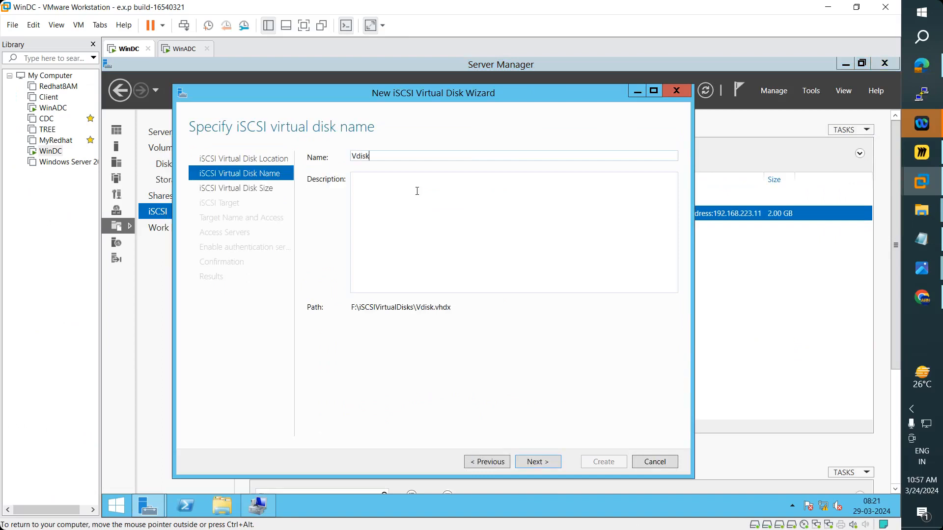
text(2)
click(542, 464)
drag(530, 93, 433, 57)
click(862, 63)
drag(556, 333, 542, 100)
text(2)
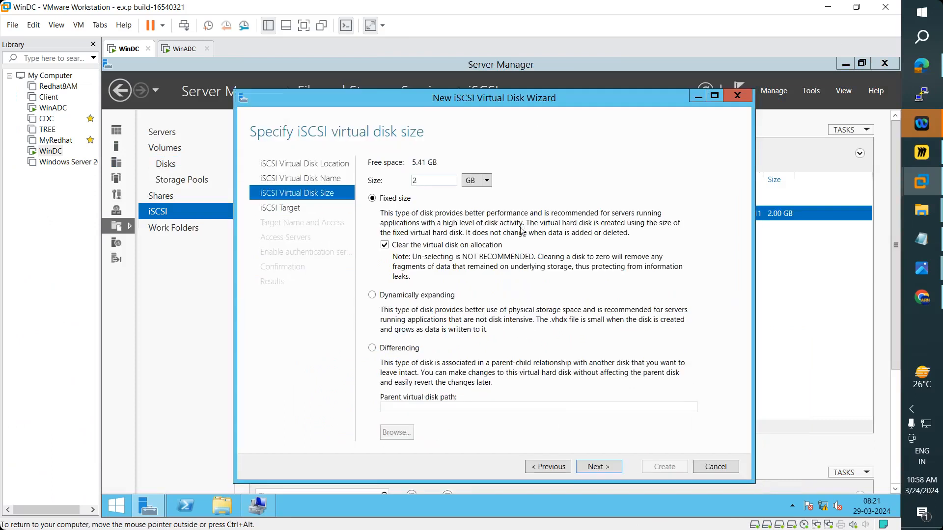
key(BackSpace)
text(1.5)
click(599, 467)
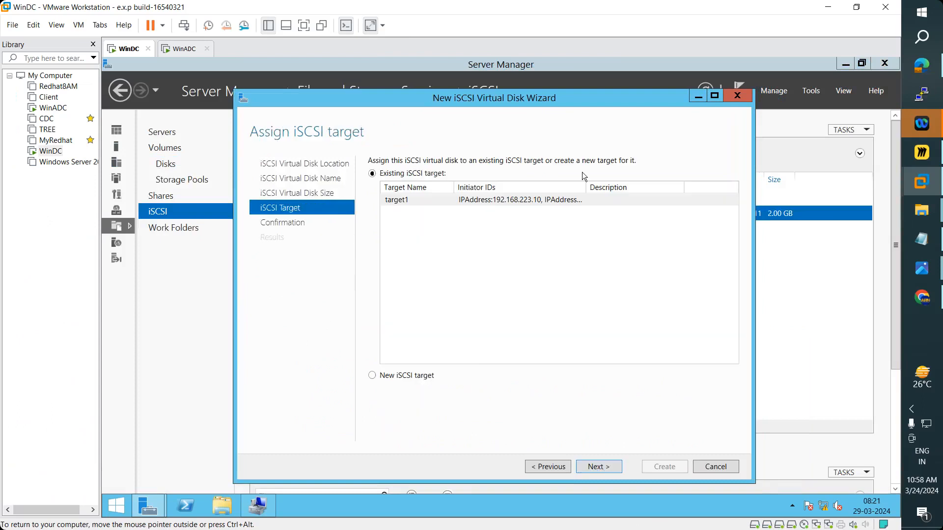
double_click(586, 188)
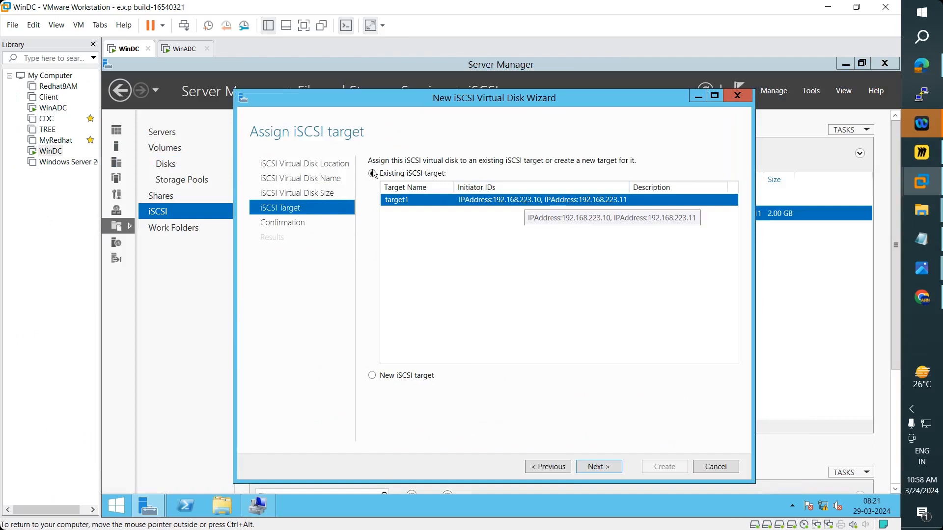
click(179, 49)
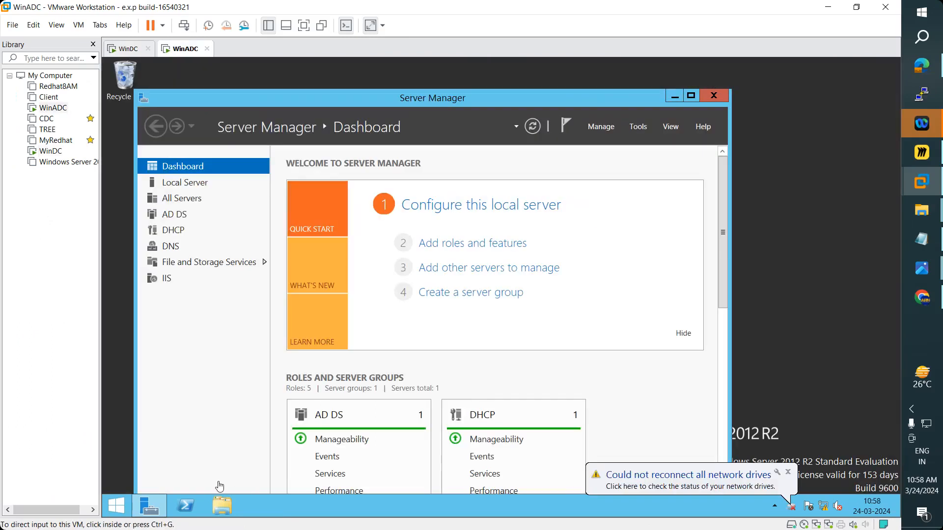
- Run ipconfig in WinADC's PowerShell to confirm its address 192.168.223.11
click(189, 508)
click(294, 284)
text(ipconfig)
key(Return)
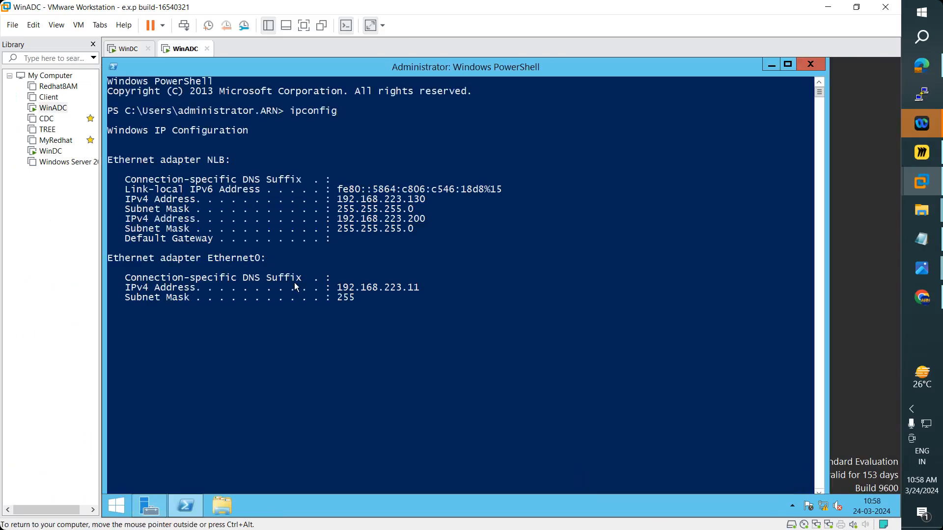
drag(409, 287, 419, 289)
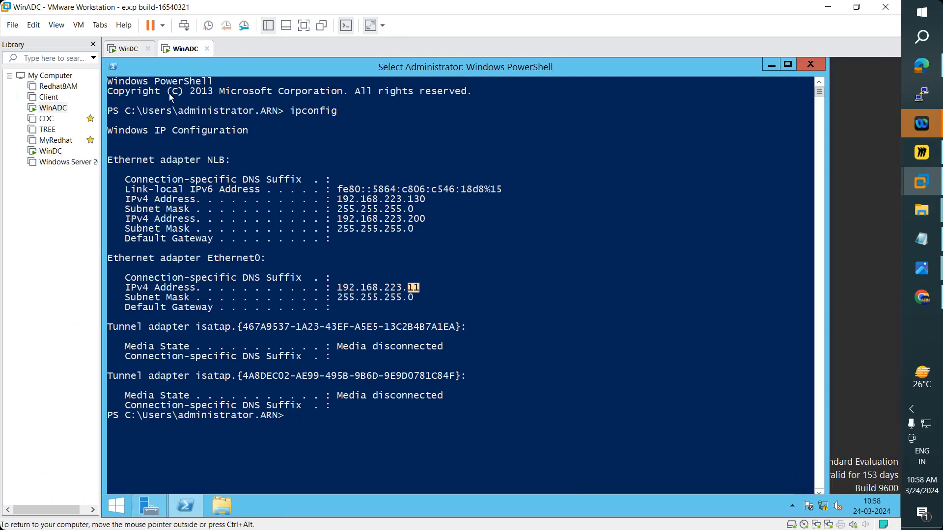
click(129, 48)
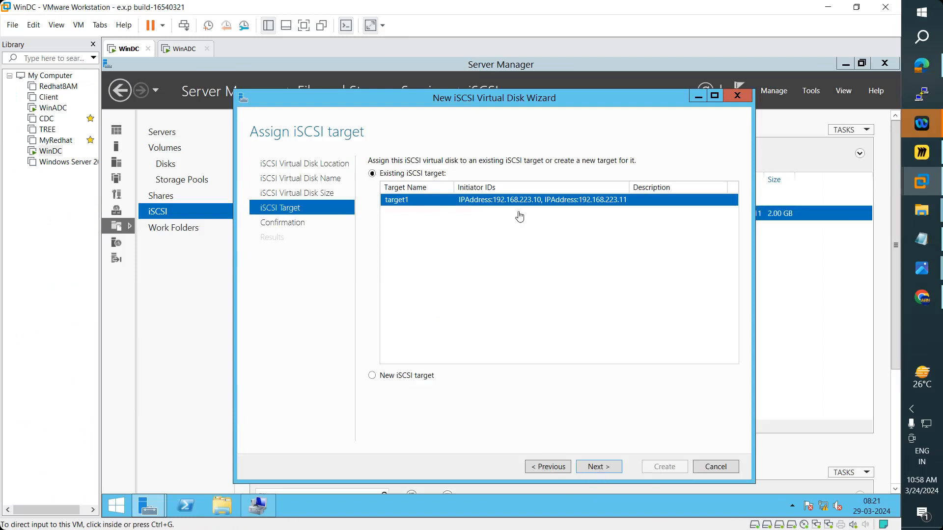
- Confirm and create the 1.5 GB Vdisk2 on target1, then close the wizard
click(614, 470)
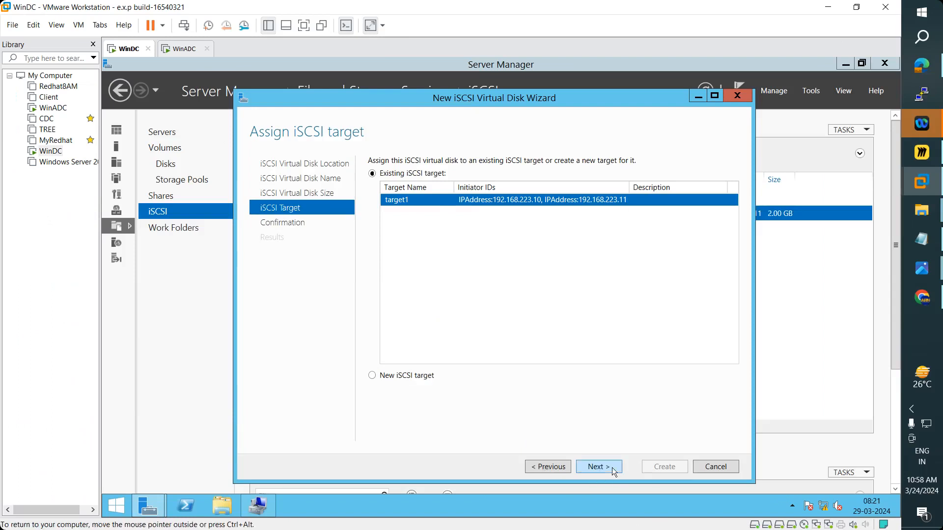
click(612, 467)
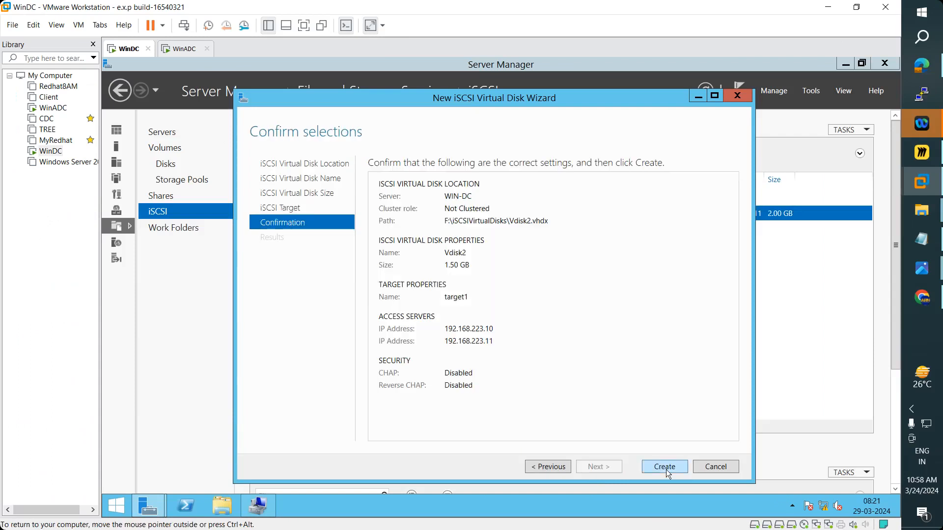
click(666, 470)
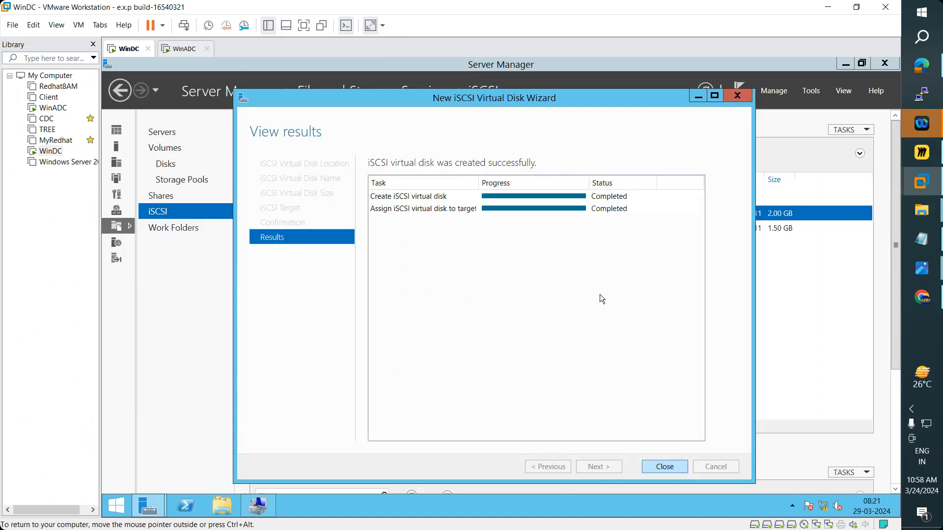
key(Return)
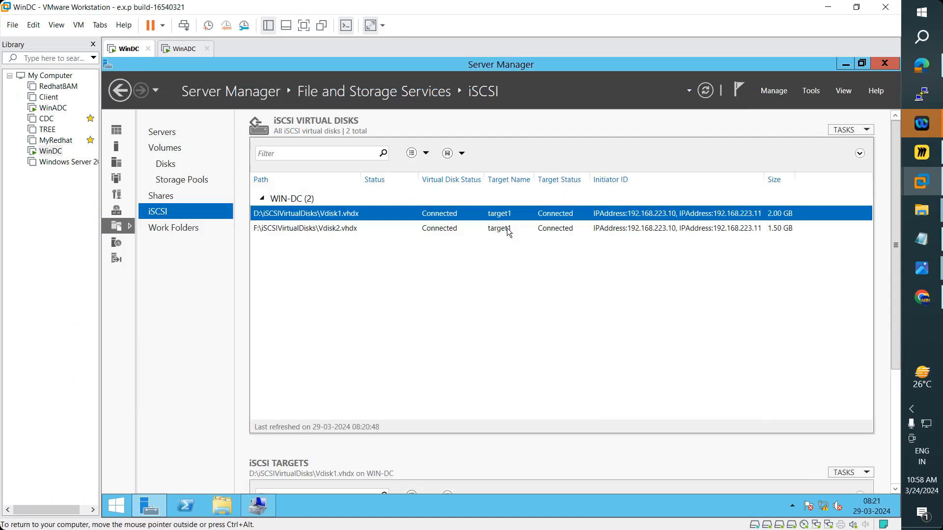
- Create a 1.5 GB iSCSI virtual disk 'Vdisk3' on F: assigned to target1
click(839, 133)
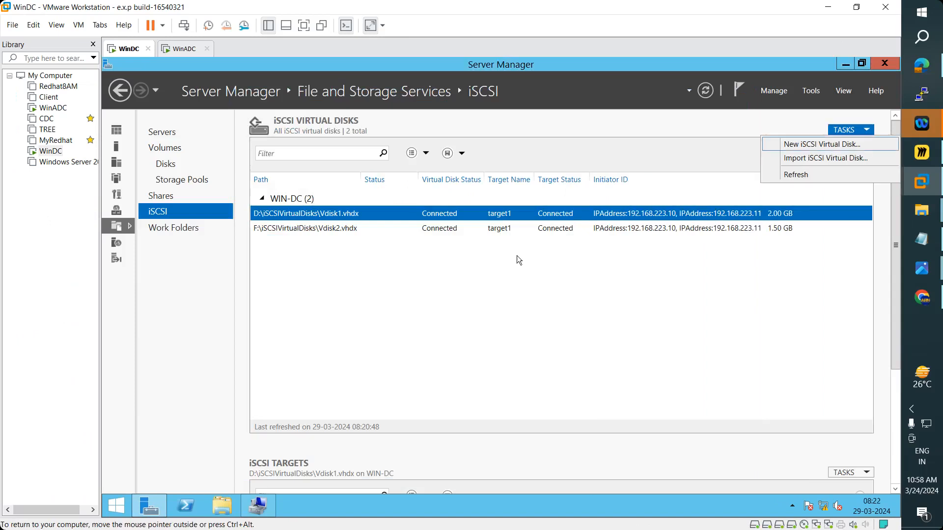
key(Return)
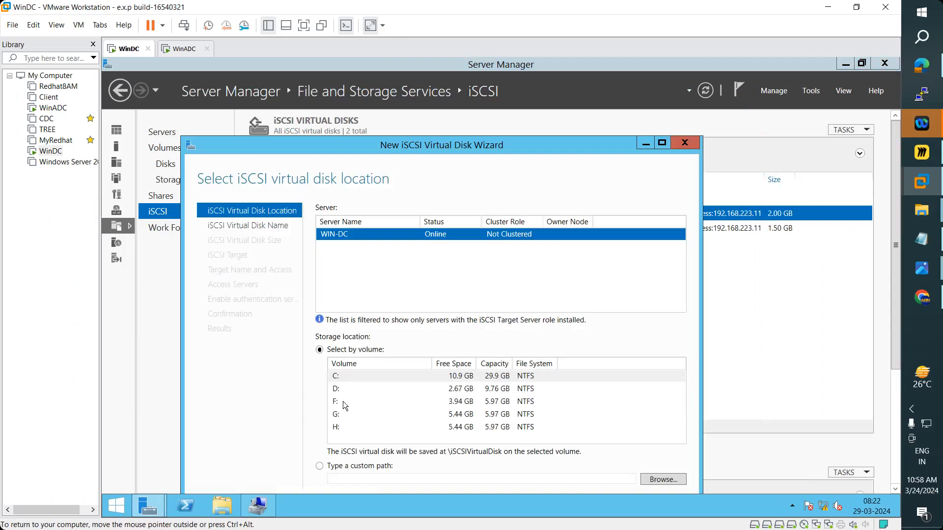
click(343, 402)
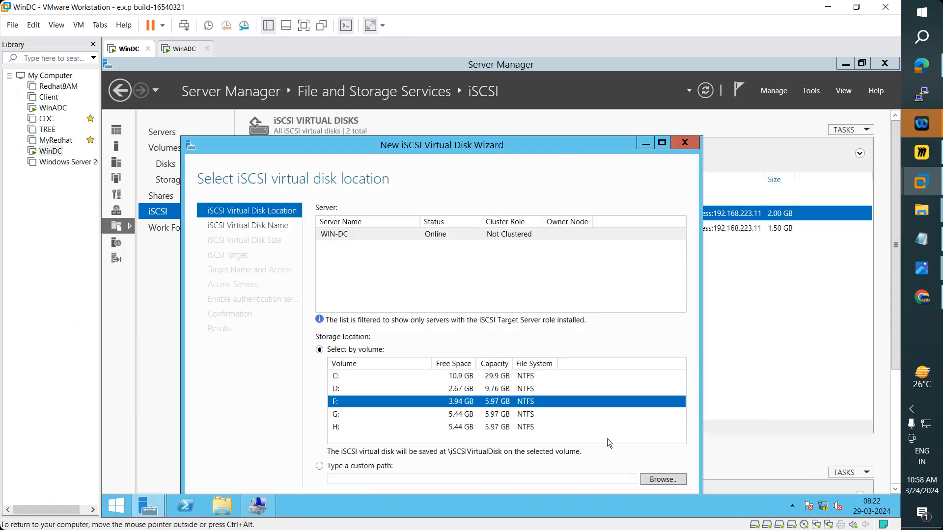
click(564, 452)
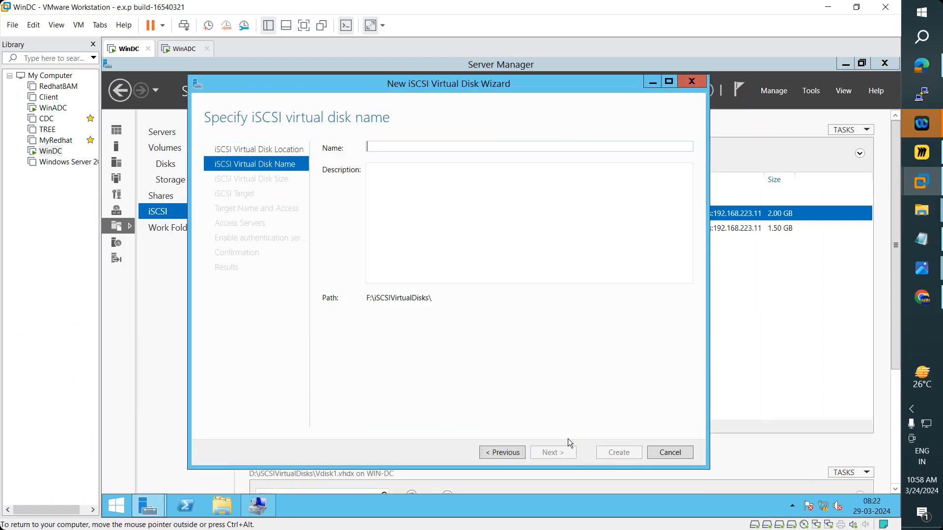
text(Vdi)
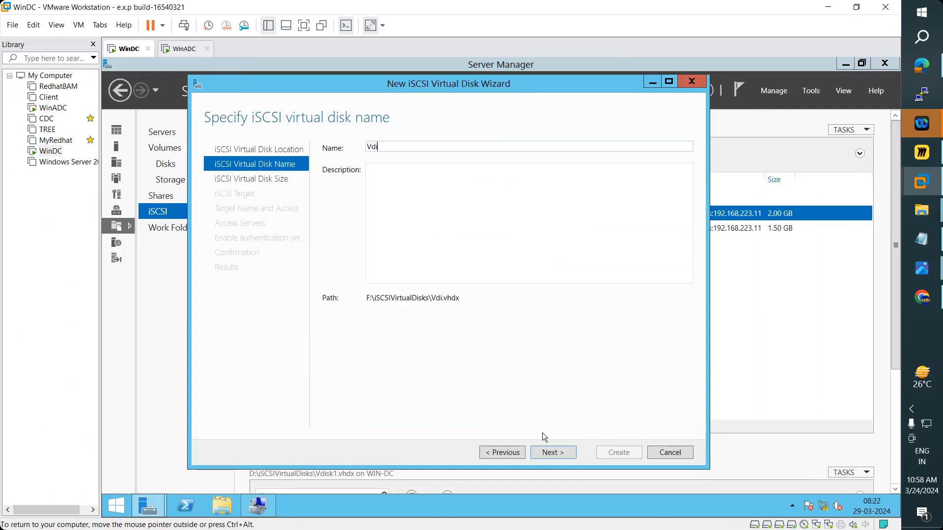
text(sk3)
key(Return)
text(1)
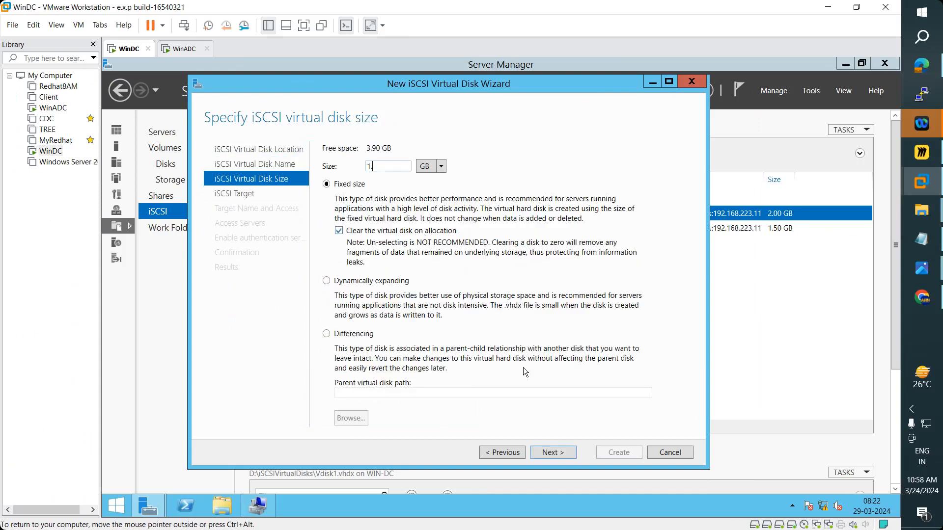
text(.5)
click(552, 453)
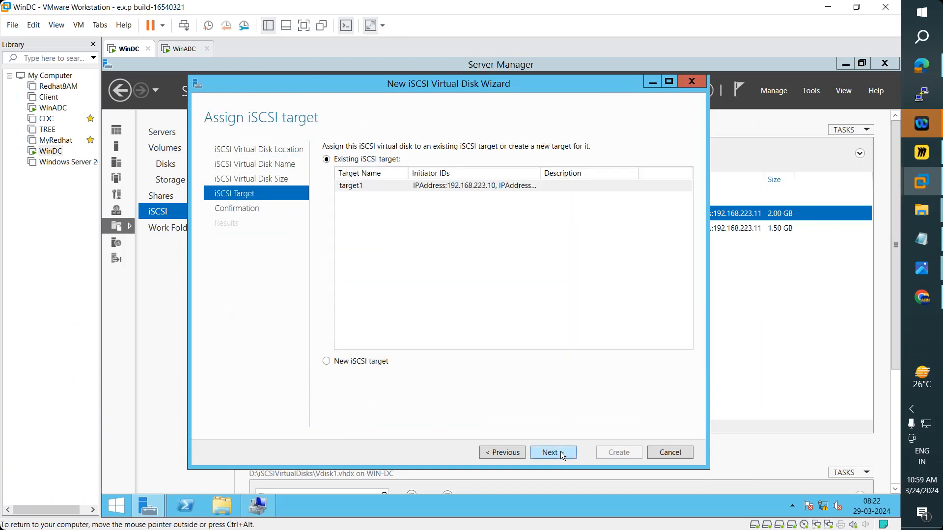
click(563, 454)
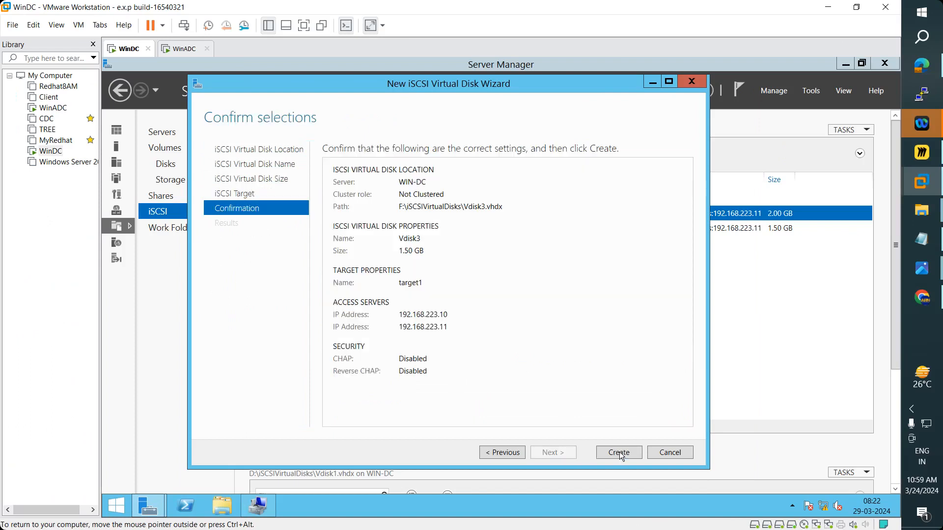
click(620, 452)
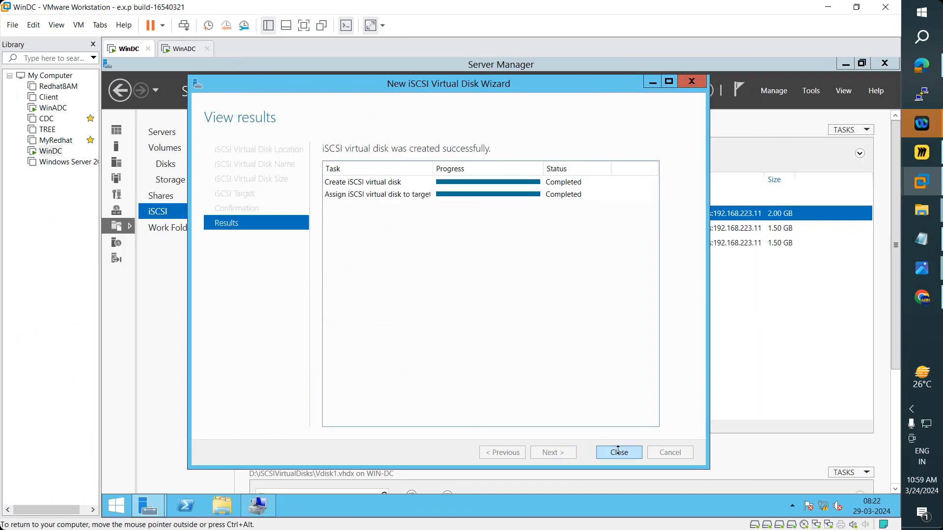
click(619, 452)
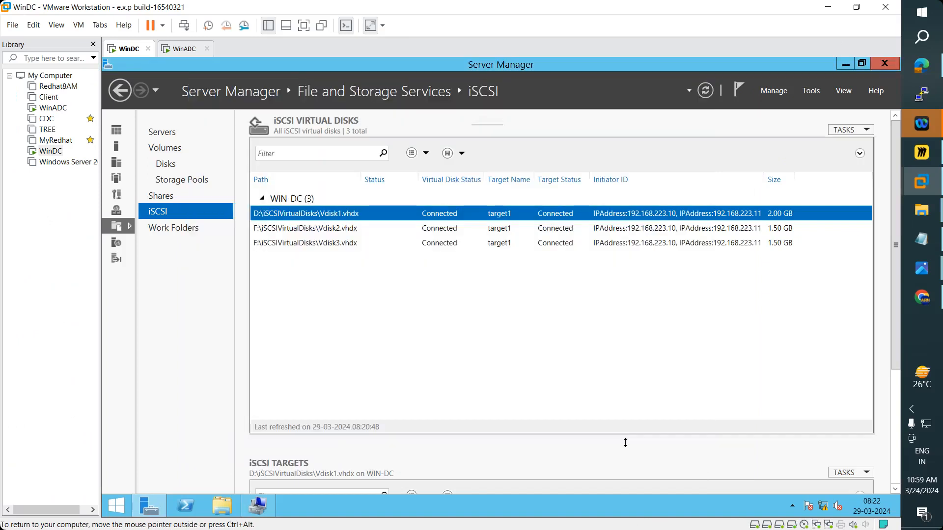
- Review the Vdisk2 and Vdisk3 entries in the iSCSI virtual disk list
click(672, 226)
click(673, 242)
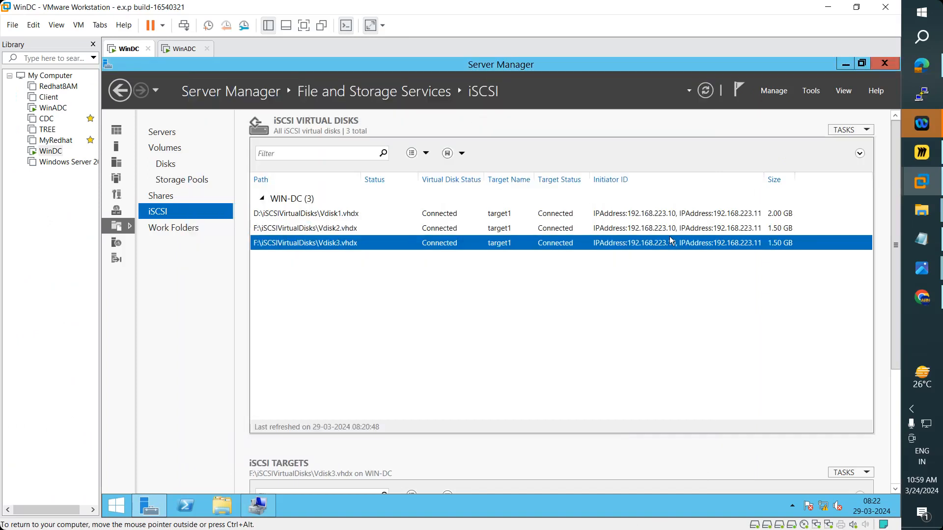
key(Up)
key(Down)
- On WinADC, search the Start screen for iSCSI Initiator and launch it
click(185, 50)
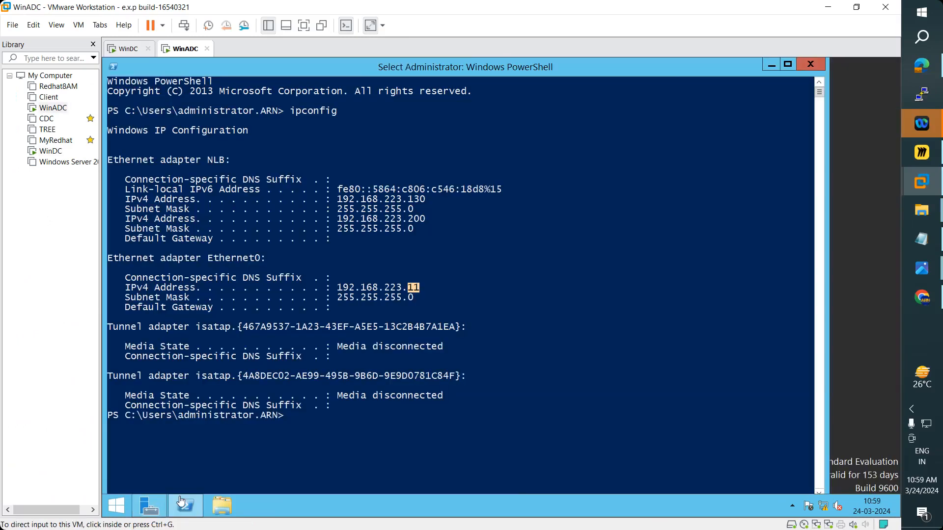
click(146, 513)
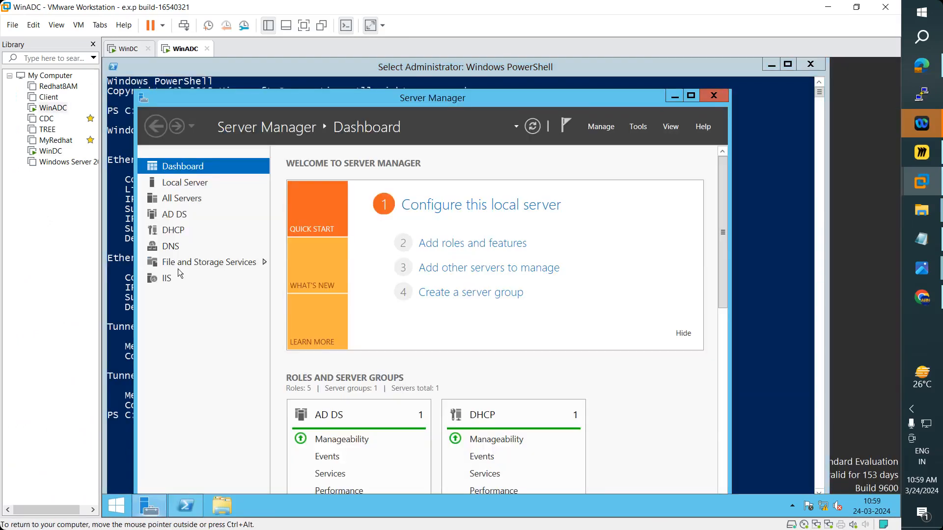
click(117, 508)
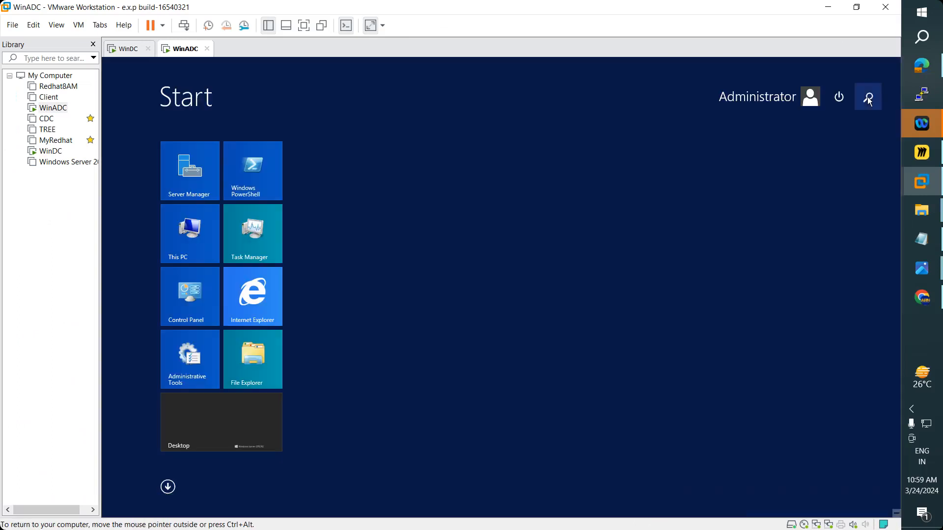
click(870, 101)
text(is)
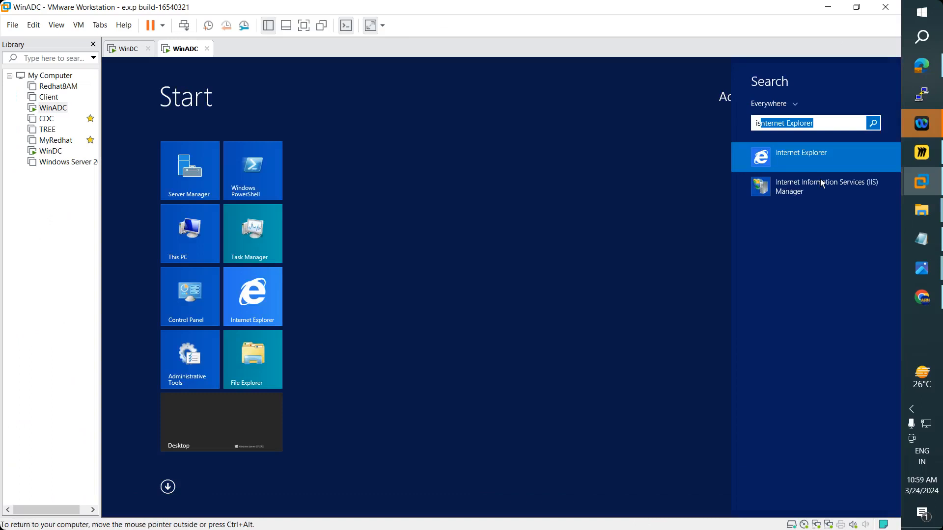
text(sci)
key(ctrl+a)
text(is)
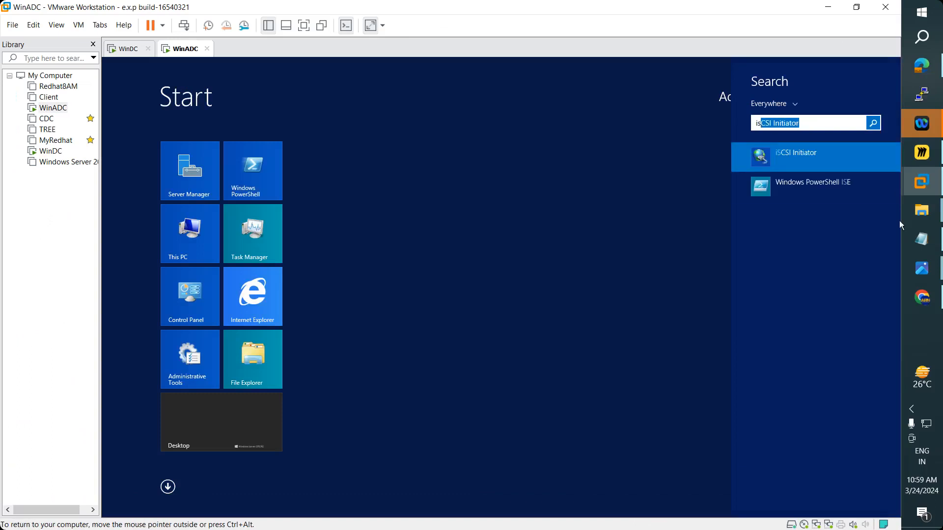
click(781, 156)
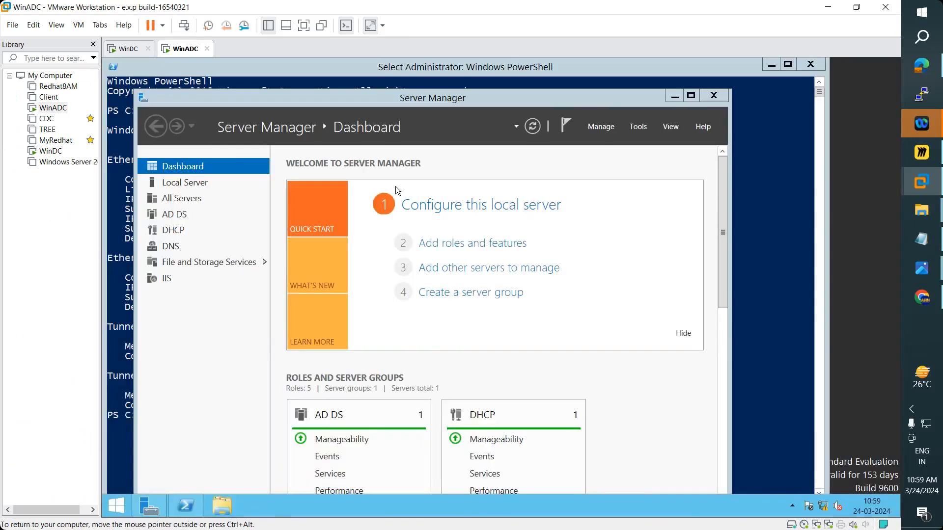
- Select the WIN-DC target1 target and refresh the discovered targets list
click(347, 211)
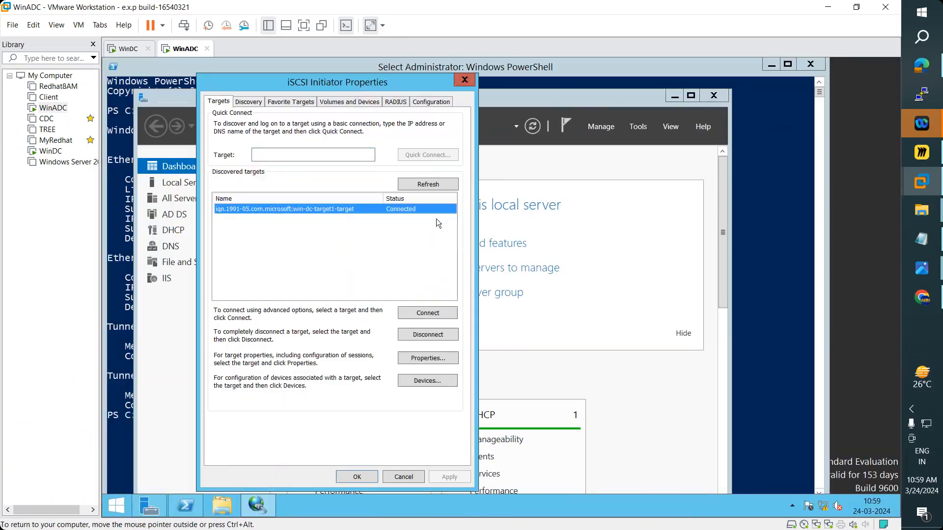
click(427, 184)
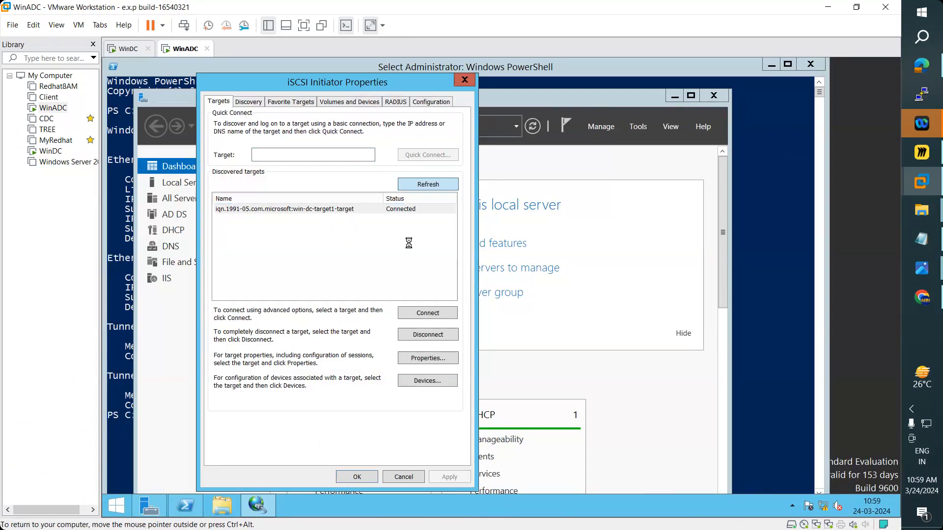
click(622, 104)
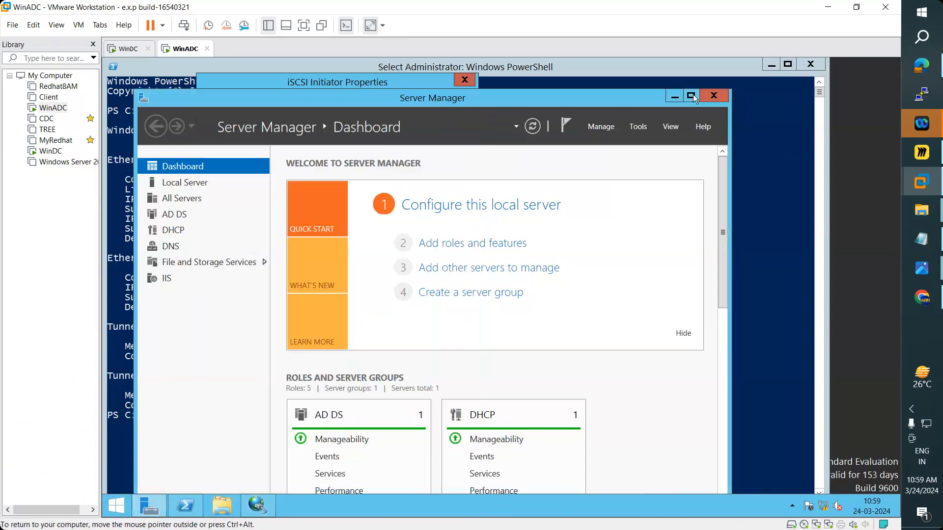
- Maximize Server Manager and browse File and Storage Services pages back to Disks
key(super+Up)
click(180, 226)
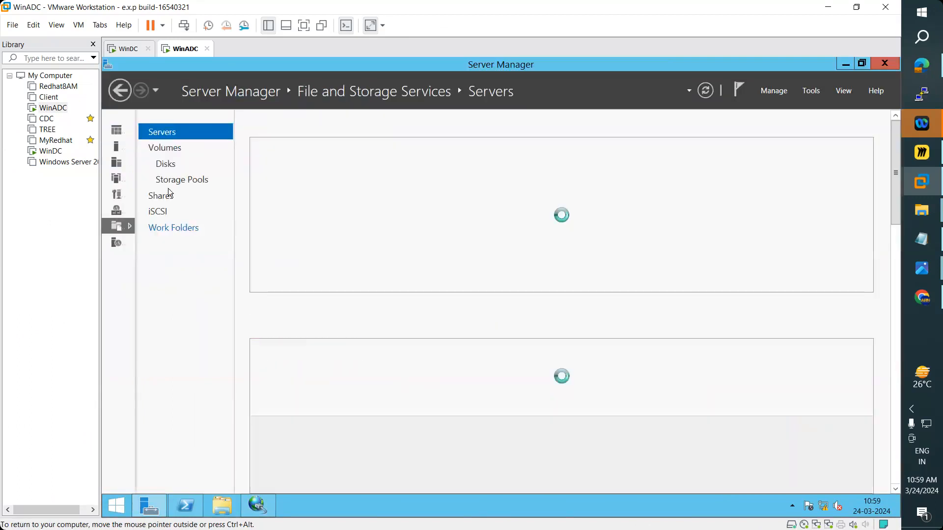
click(172, 180)
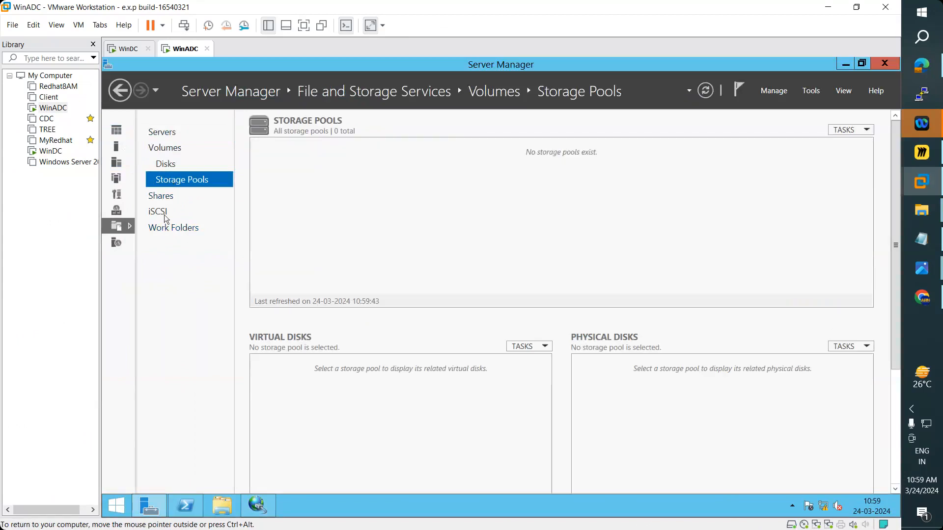
click(167, 195)
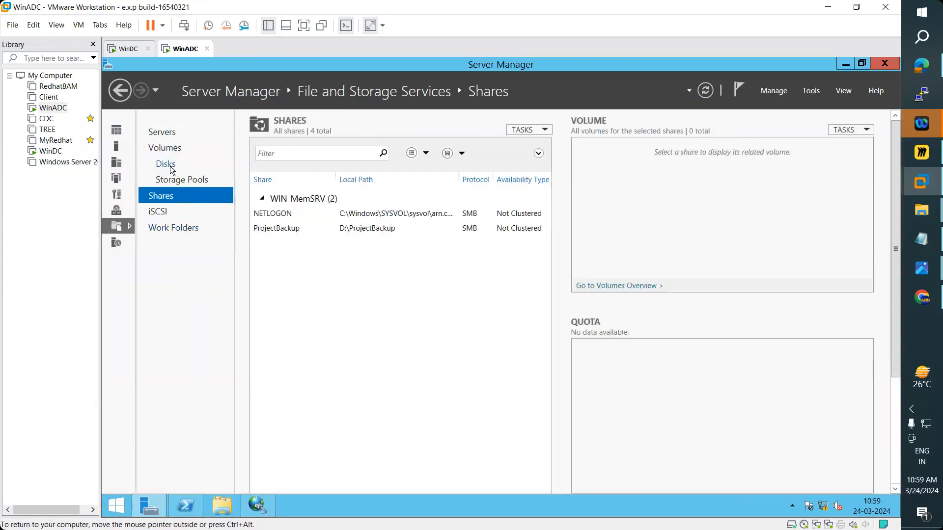
click(170, 166)
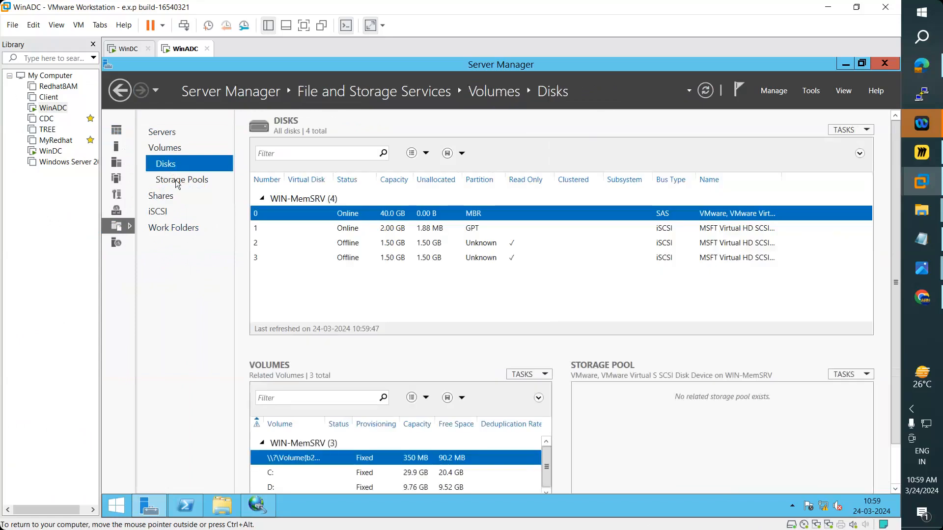
click(173, 180)
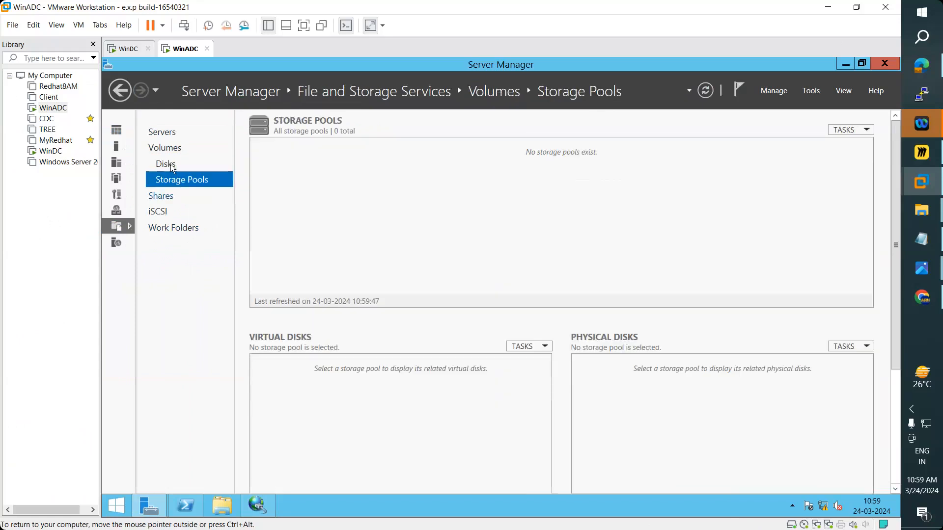
key(alt+Left)
- Bring offline disks 2 and 3 online
right_click(473, 243)
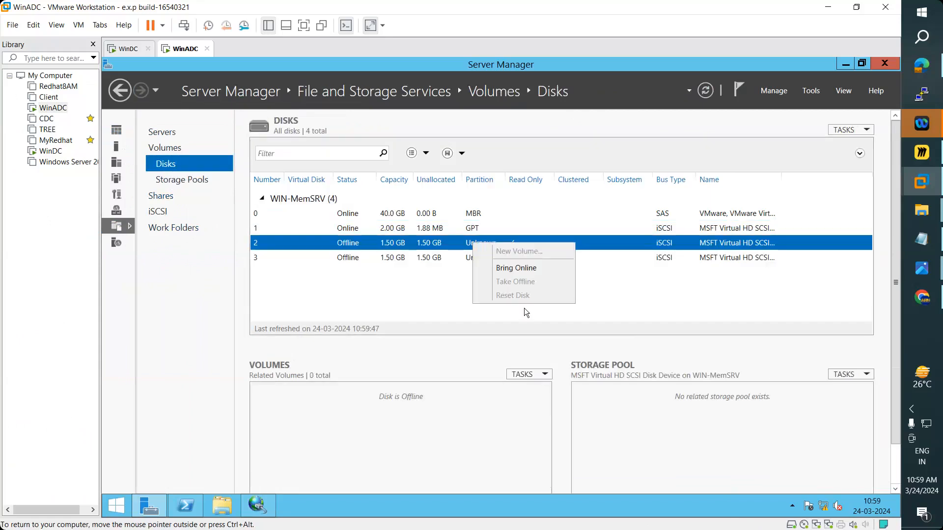
click(511, 268)
key(Return)
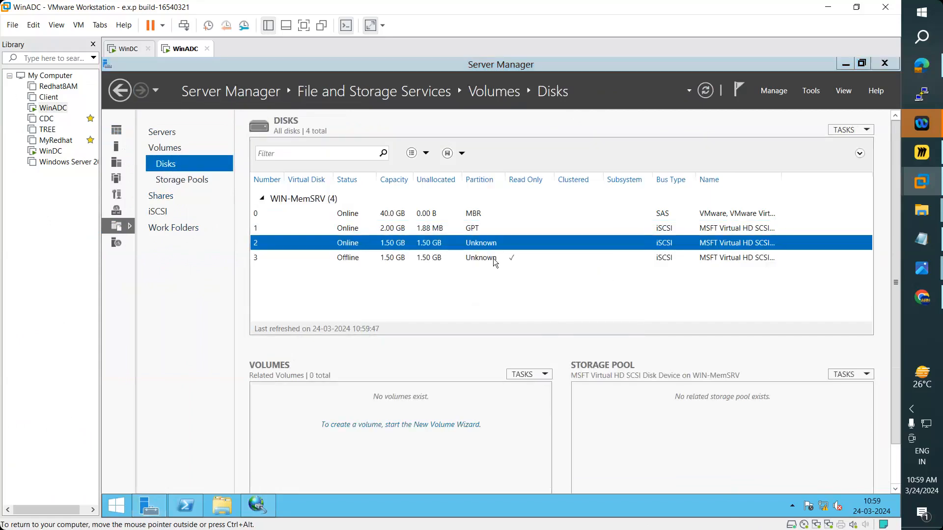
right_click(493, 259)
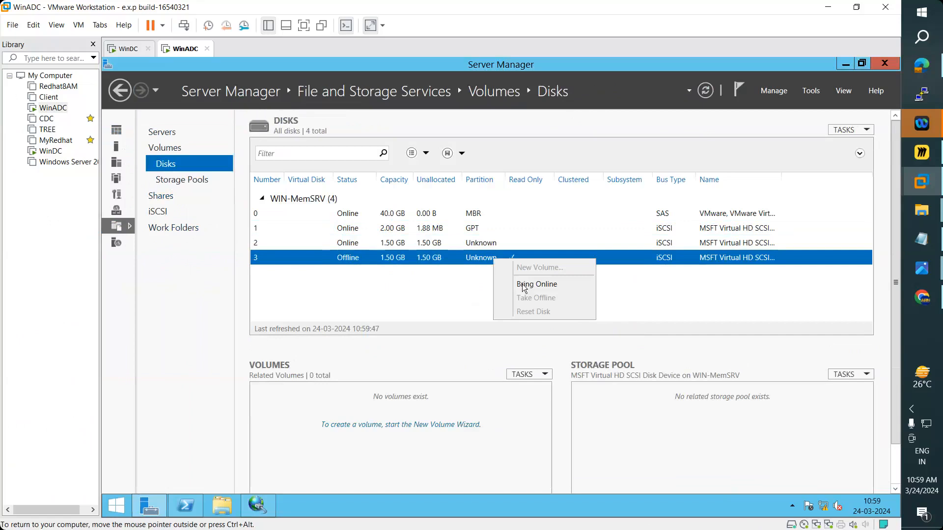
click(523, 284)
click(552, 331)
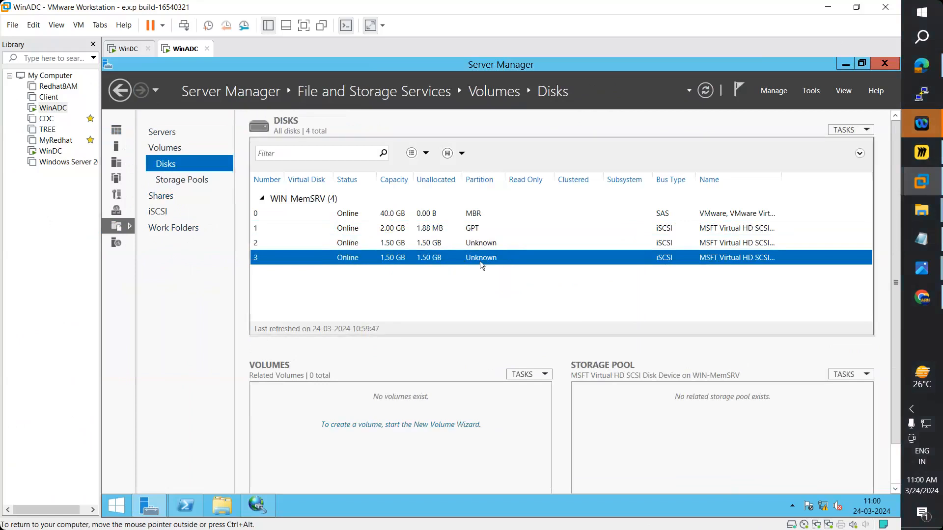
- Initialize disks 2 and 3 as GPT
right_click(457, 244)
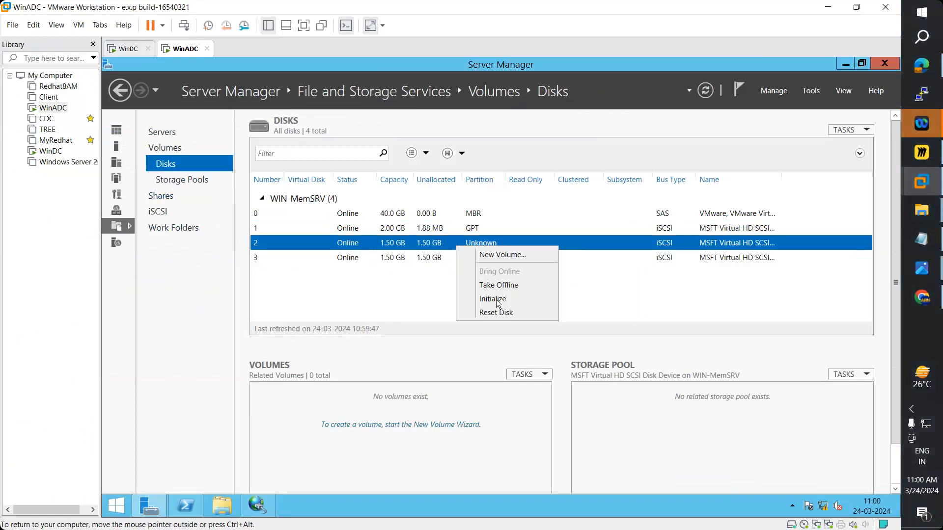
click(495, 300)
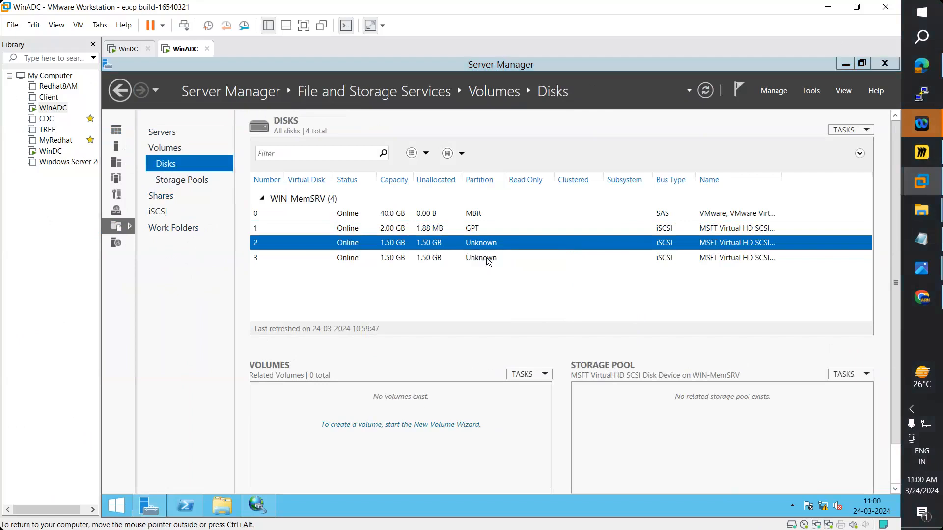
right_click(487, 258)
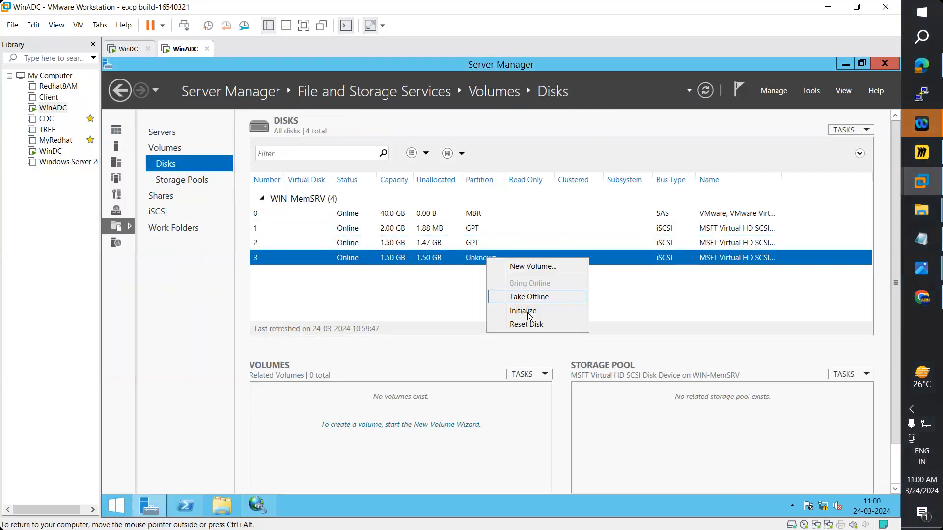
click(539, 312)
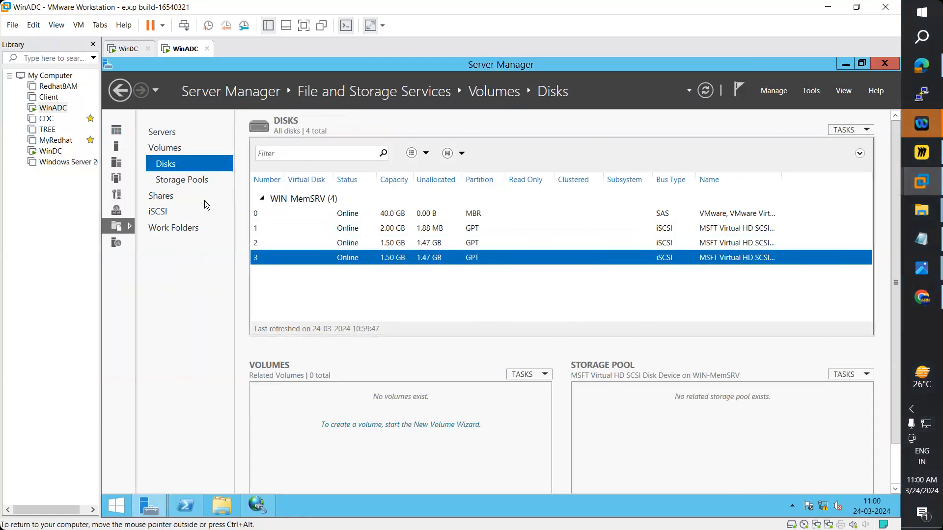
click(192, 180)
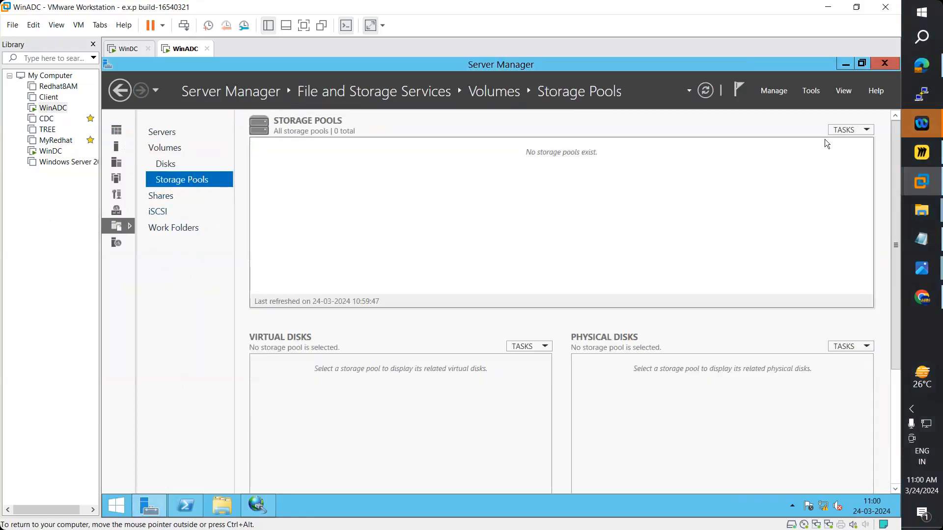
- Start a storage pool named 'StoragePool1', cancel it, and return to WinDC
click(847, 130)
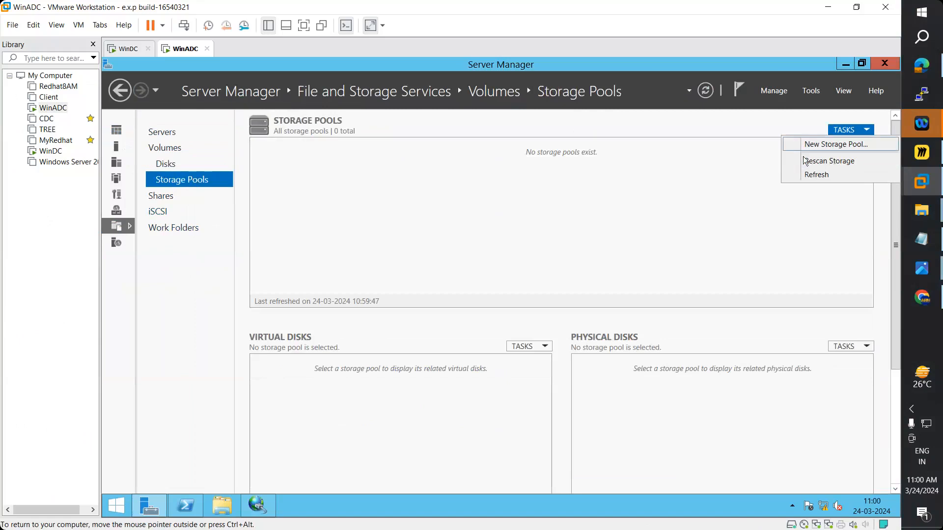
click(832, 141)
click(556, 455)
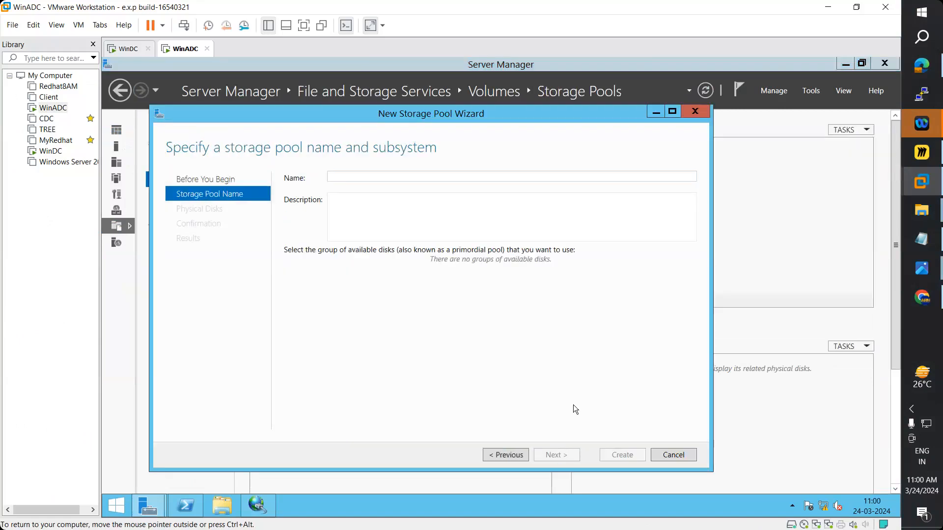
text(StoragePool1)
click(696, 113)
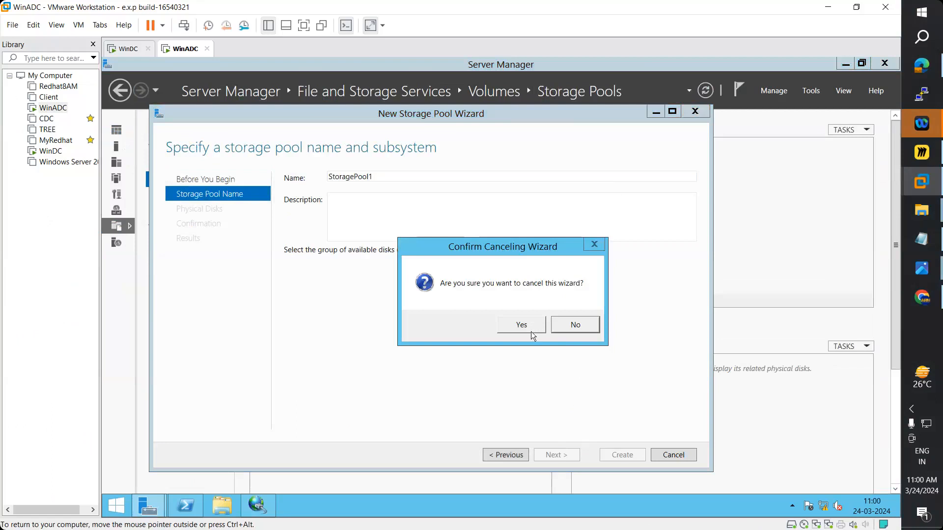
click(531, 332)
click(127, 48)
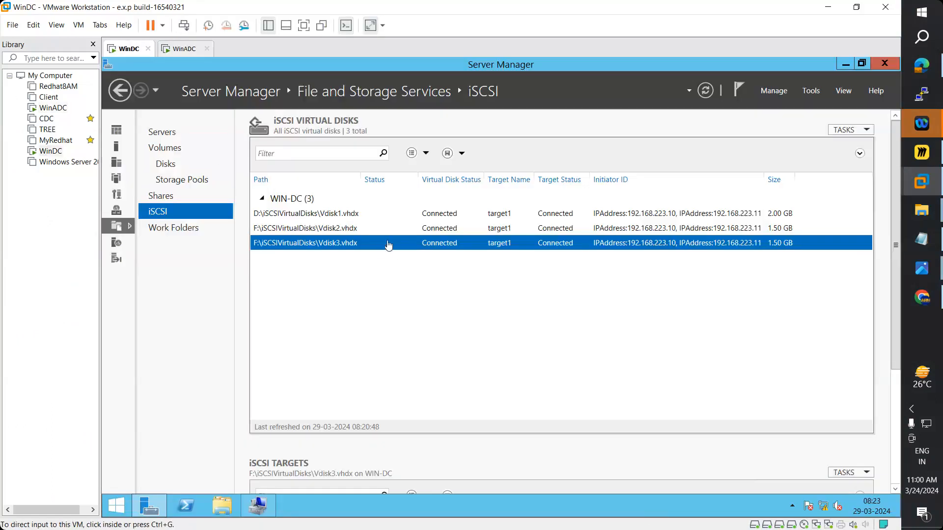
- View WinDC's Disks list, then its Storage Pools page, scrolled to the top
click(172, 168)
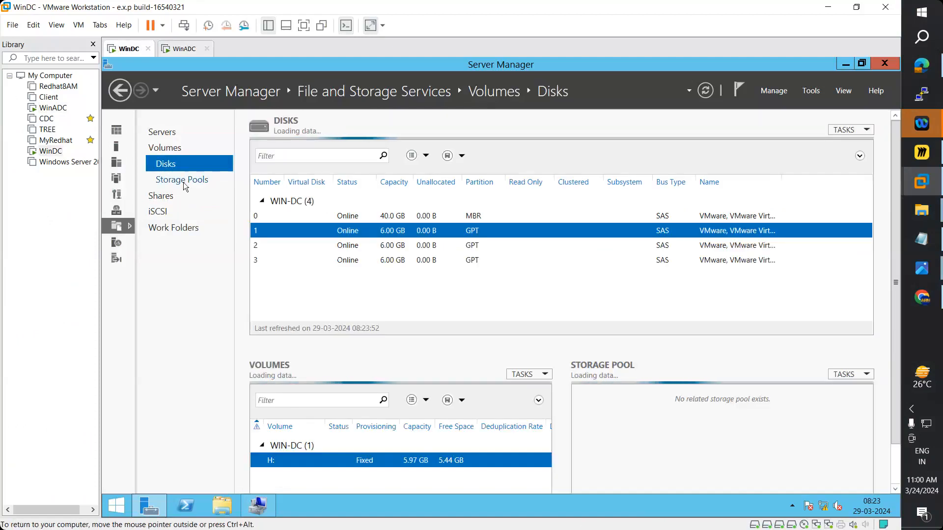
click(184, 182)
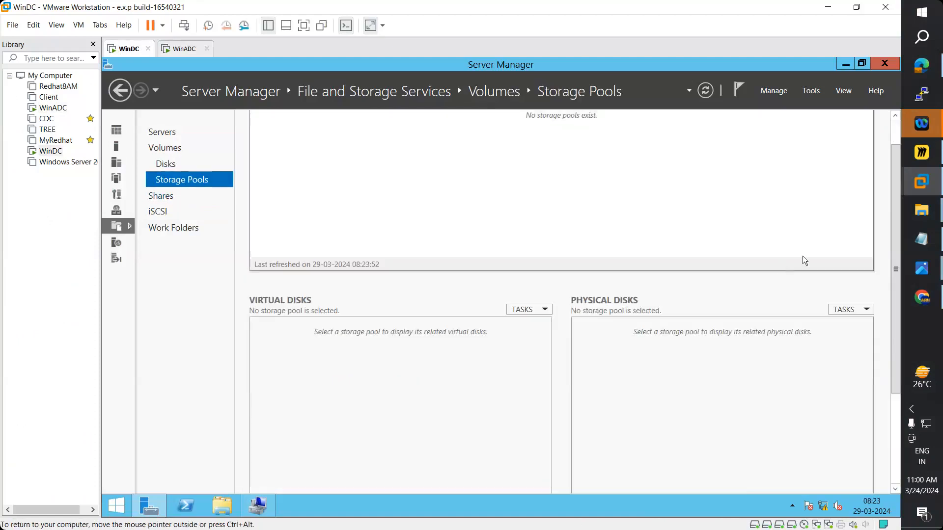
scroll(803, 251, up, 1)
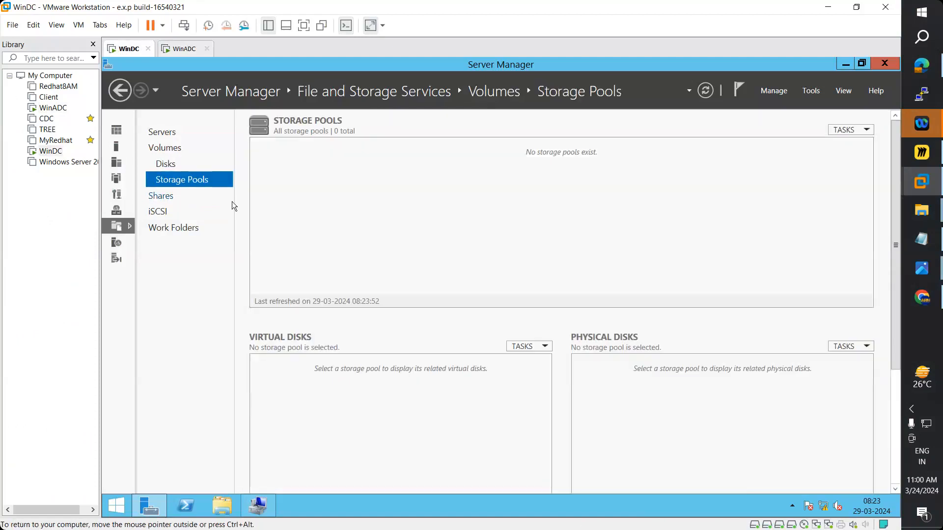
- Remove WinDC's 6 GB SCSI Hard Disks 2, 3 and 4 in its VM settings, keeping only the 40 GB disk
right_click(50, 156)
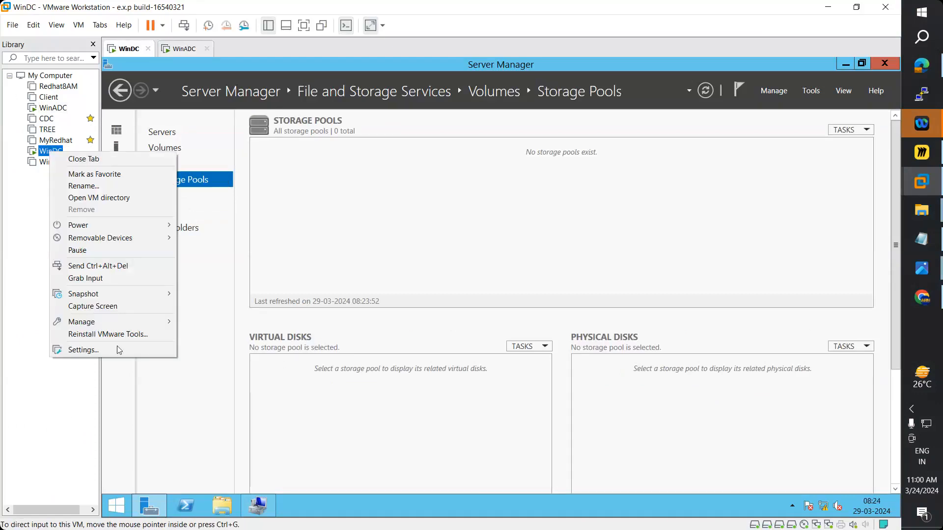
click(108, 351)
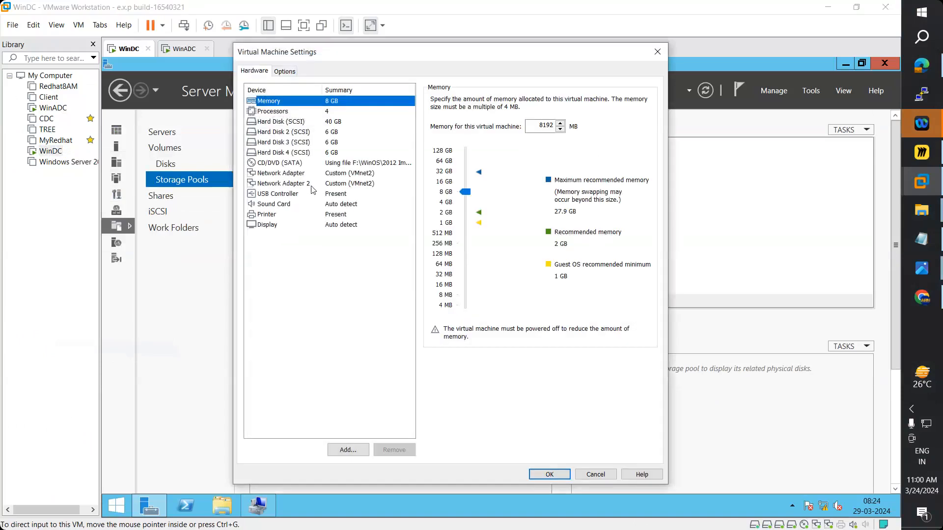
click(329, 136)
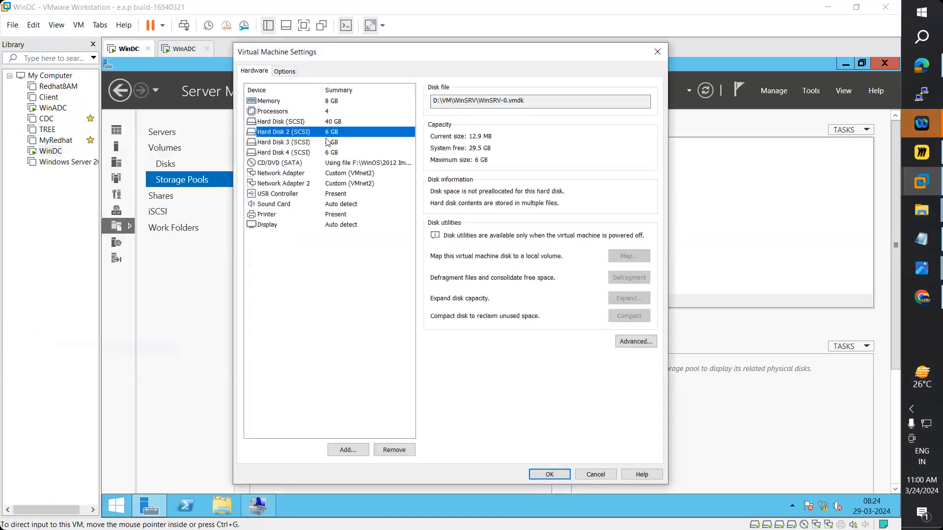
click(395, 450)
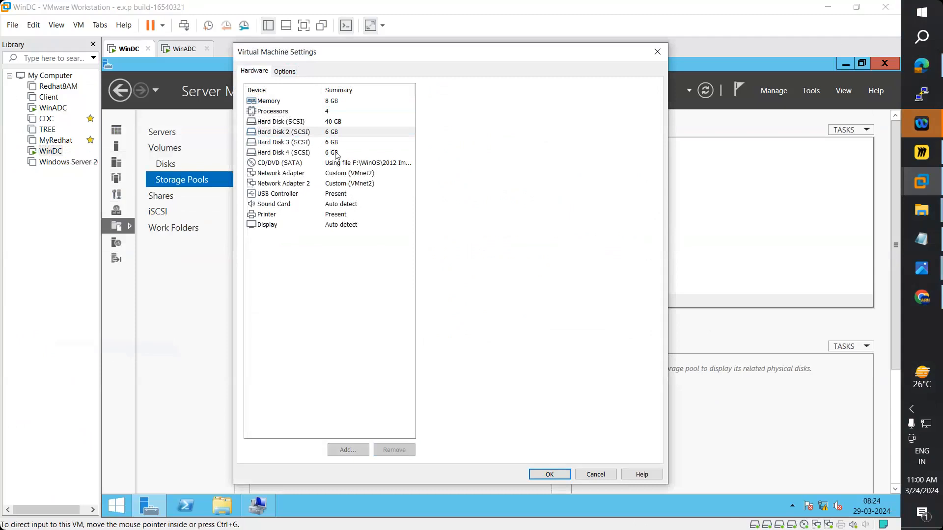
click(333, 133)
click(393, 450)
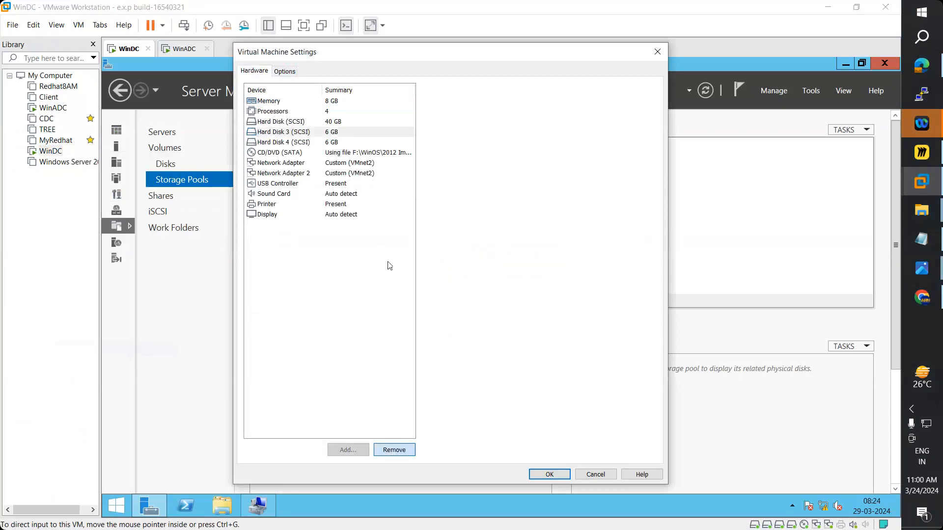
click(401, 451)
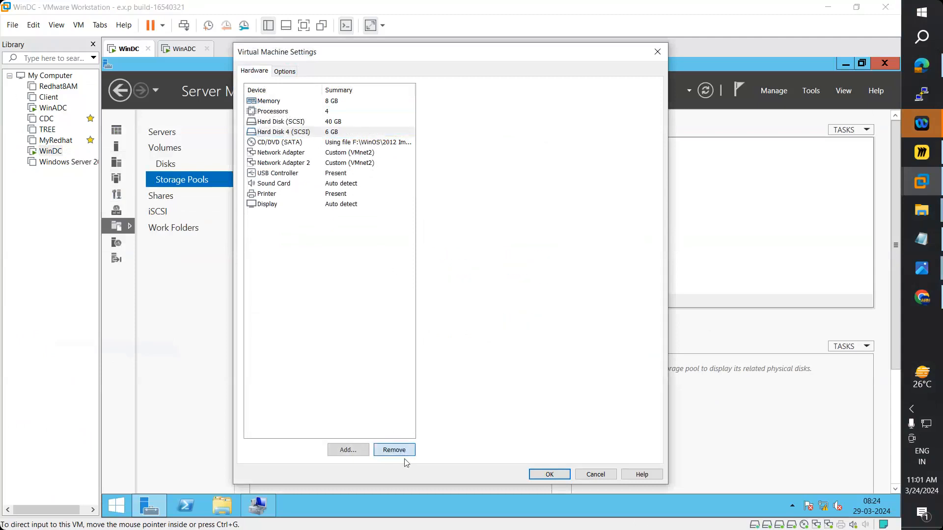
click(348, 451)
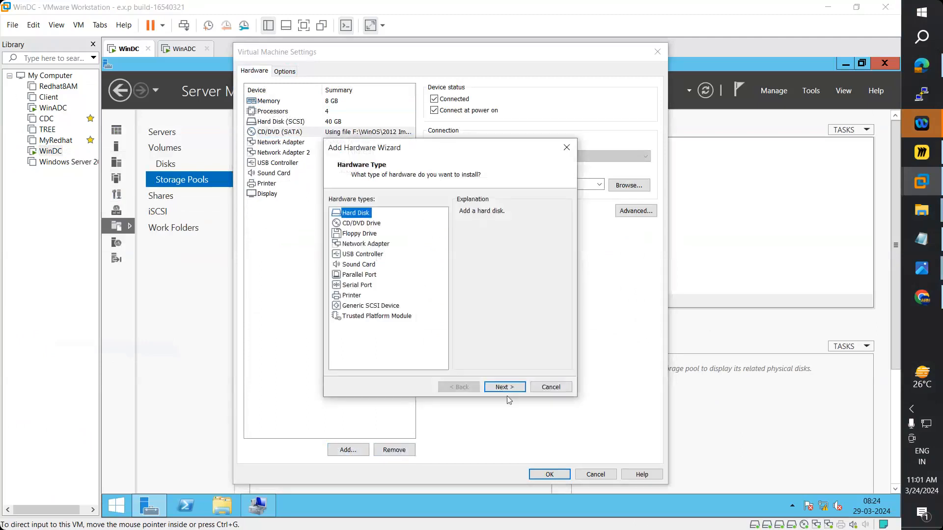
- Add two new 2 GB SCSI virtual disks to WinDC, starting with WinSRV-3.vmdk
click(503, 388)
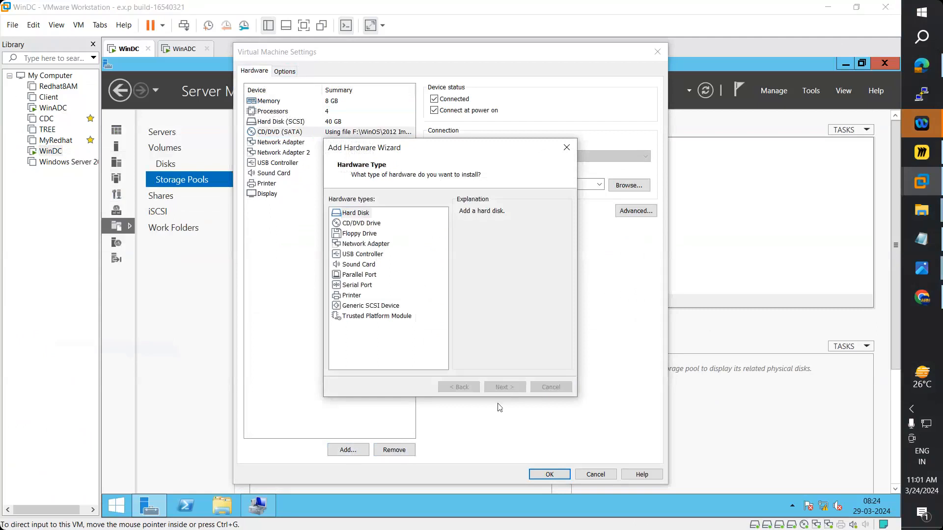
click(502, 387)
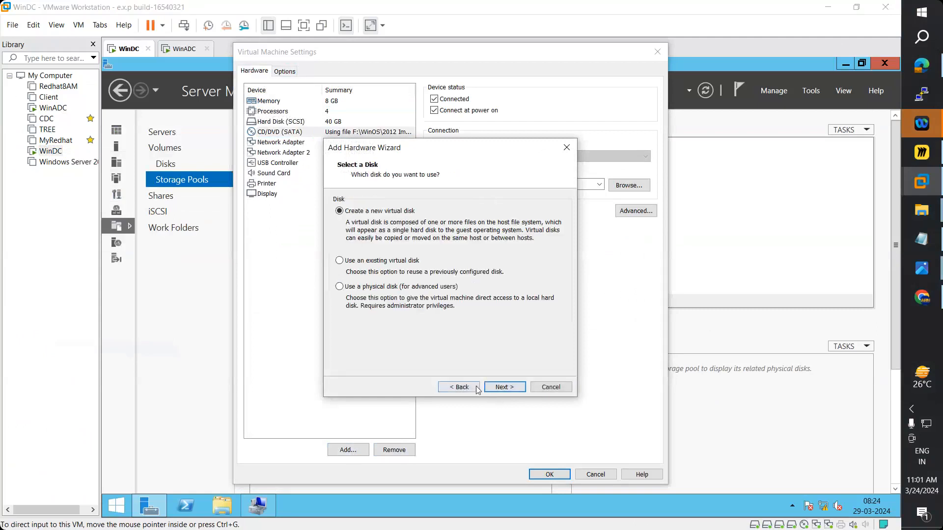
click(502, 387)
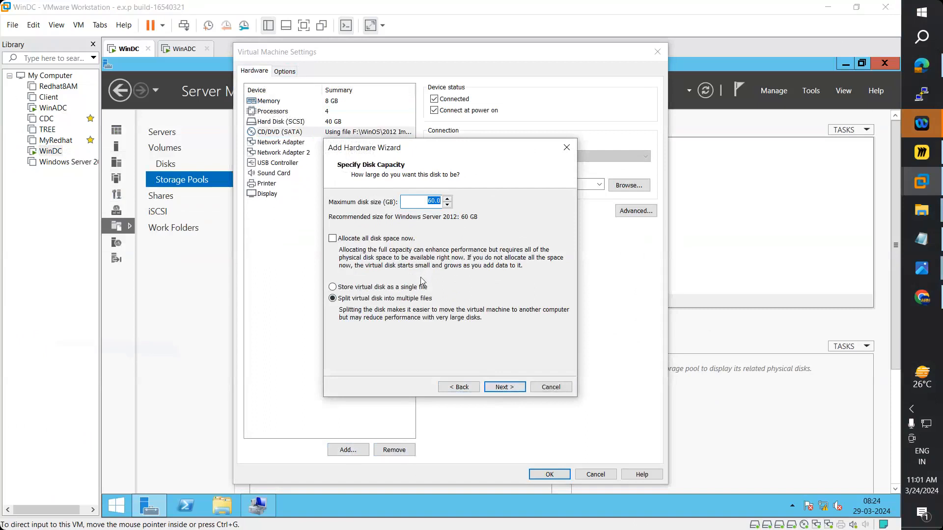
text(2)
click(506, 388)
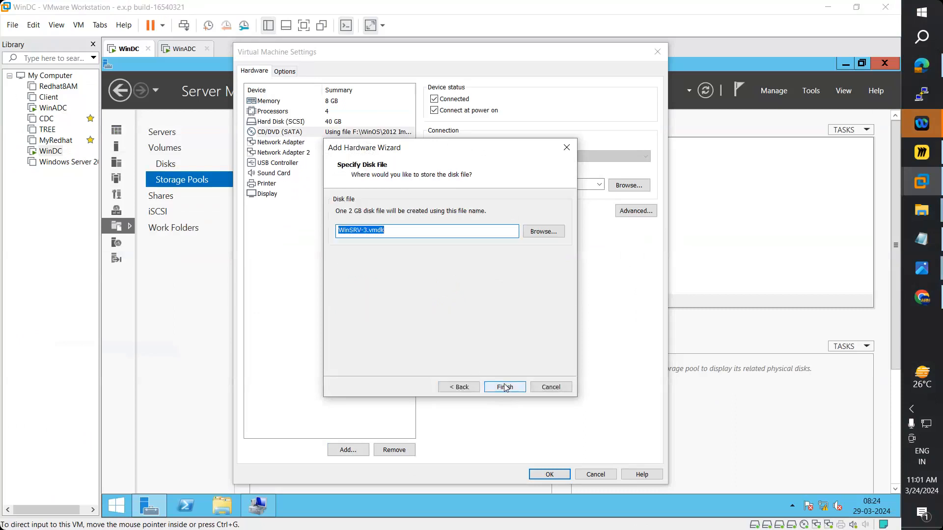
click(506, 388)
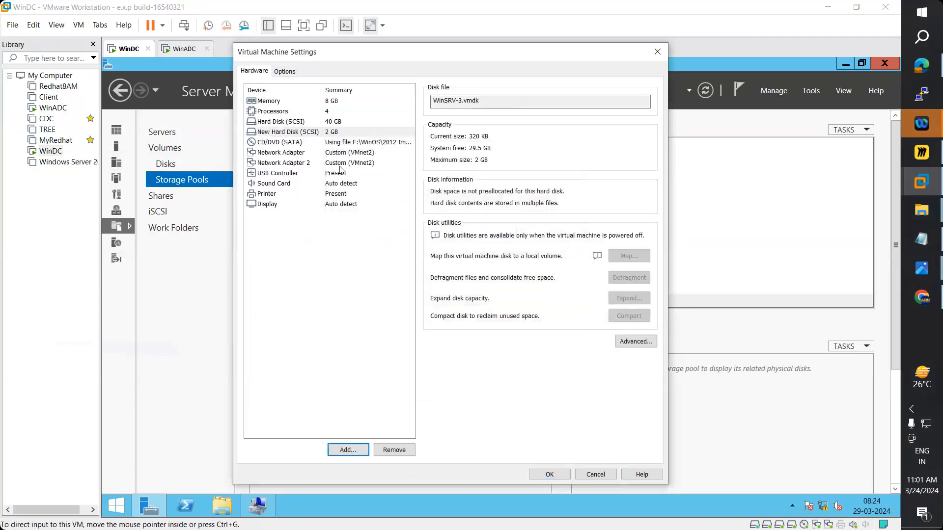
click(358, 458)
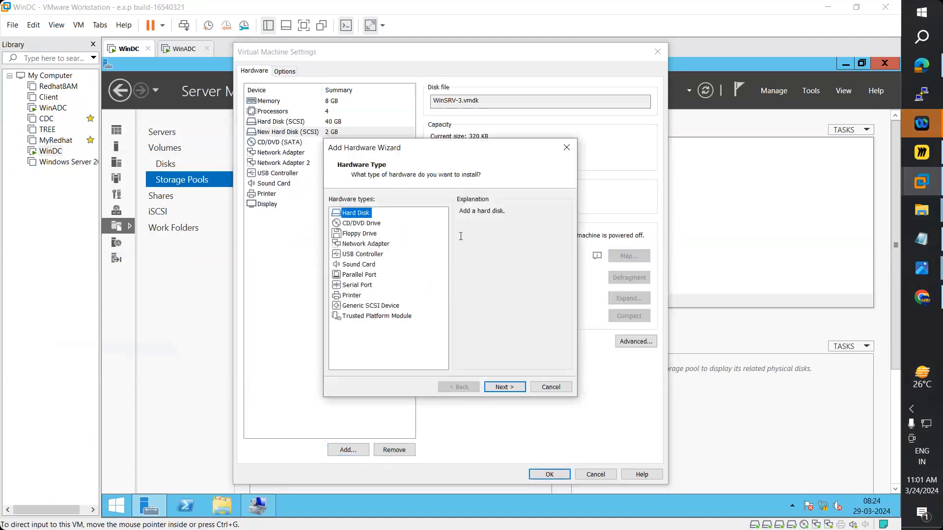
click(507, 386)
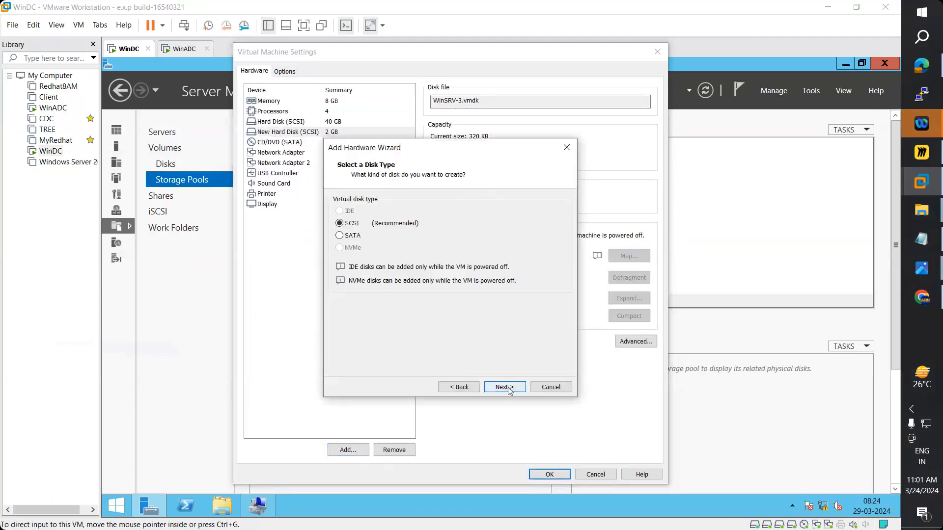
click(508, 388)
click(507, 388)
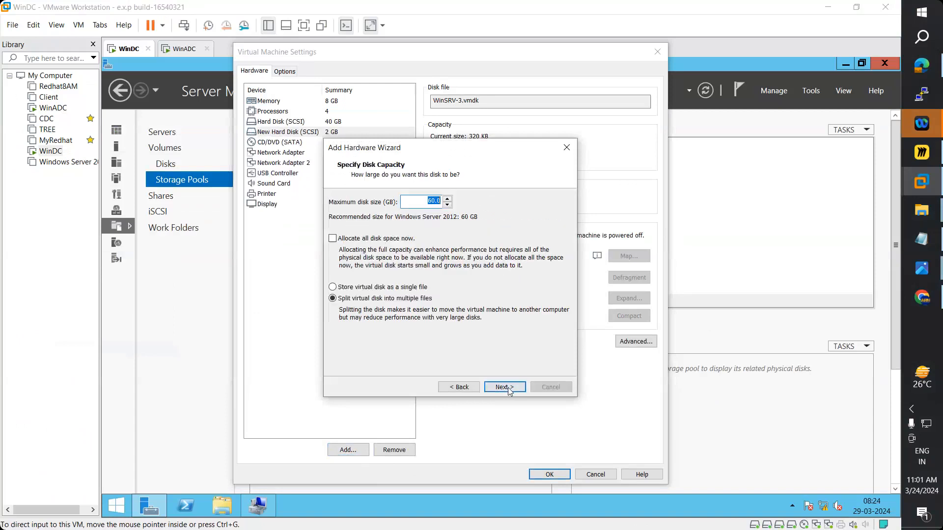
click(506, 388)
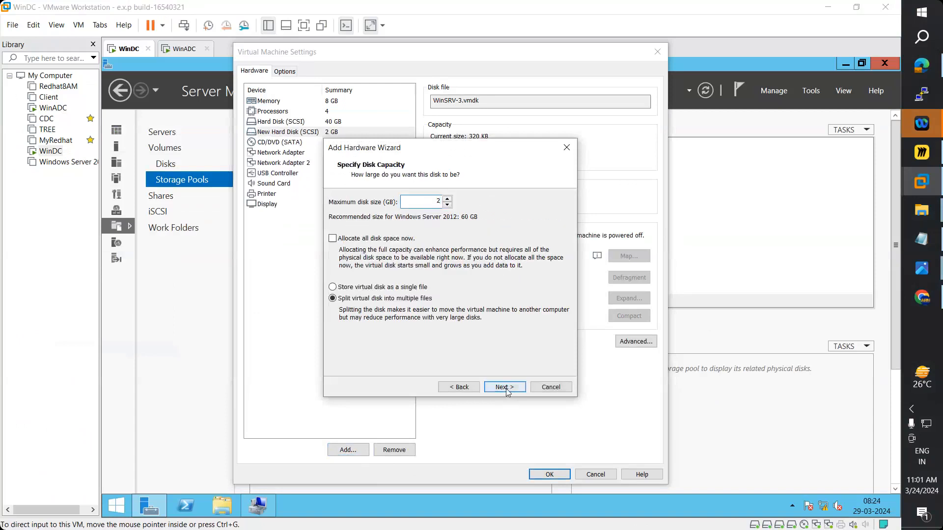
click(506, 388)
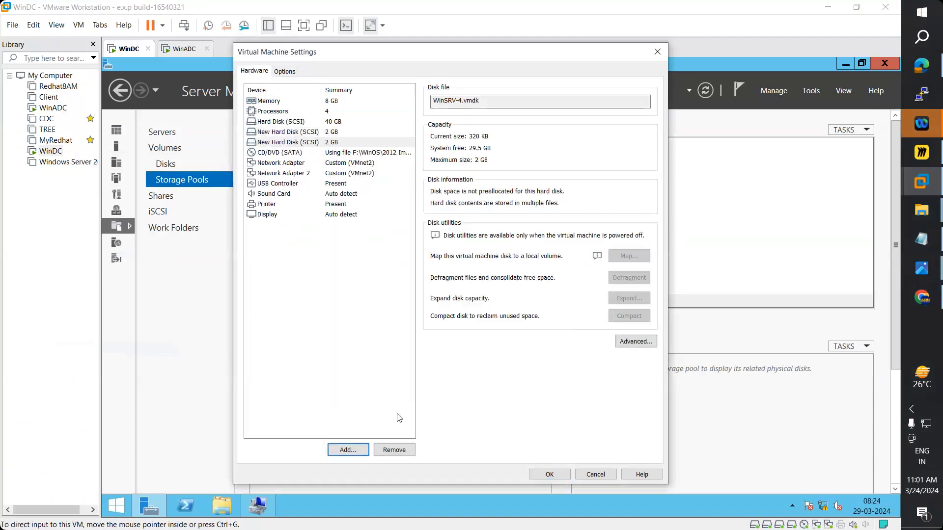
- Add two more 2 GB SCSI virtual disks, WinSRV-5 and WinSRV-6
click(348, 450)
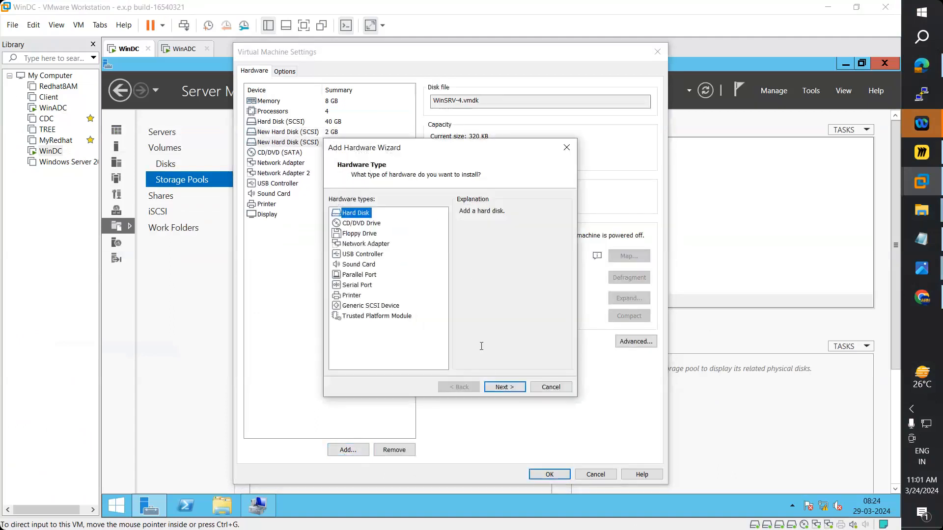
click(503, 387)
click(503, 387)
click(502, 388)
text(2)
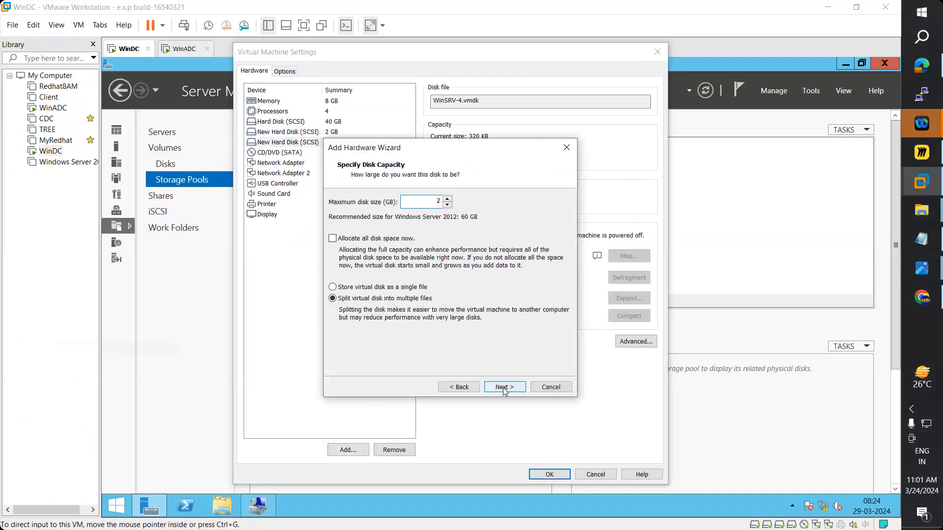
click(503, 388)
click(505, 387)
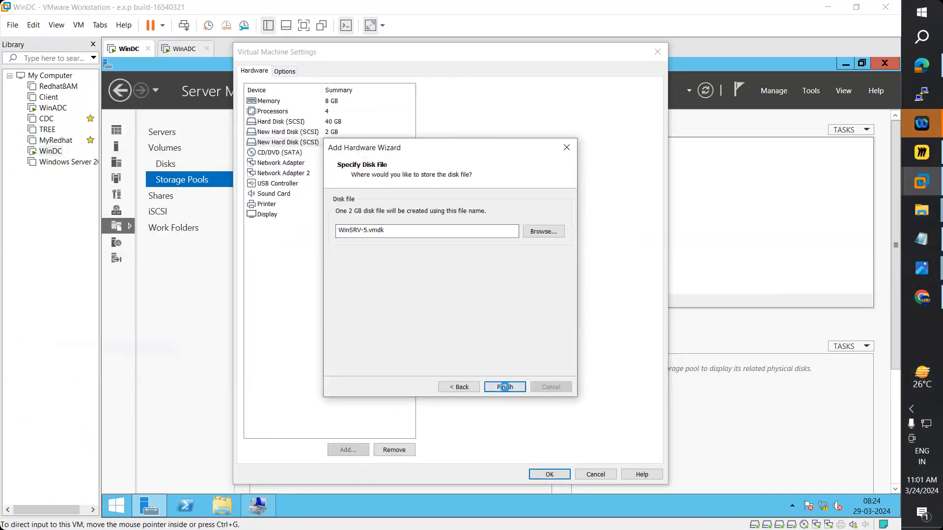
click(347, 450)
click(504, 387)
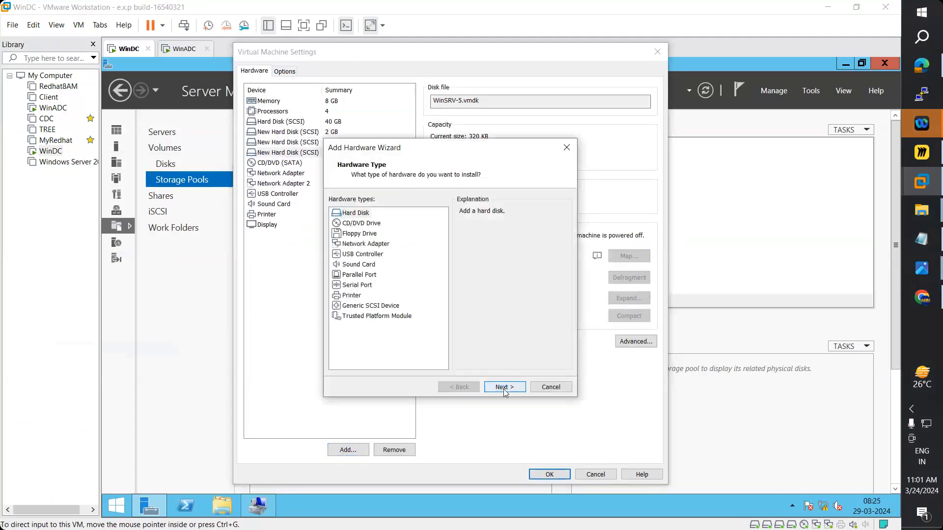
click(503, 387)
click(504, 388)
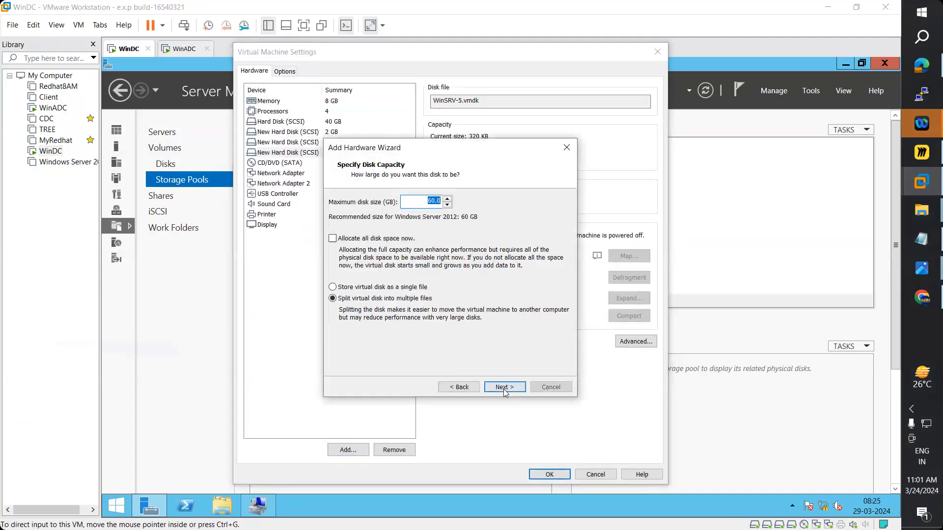
text(2)
click(504, 387)
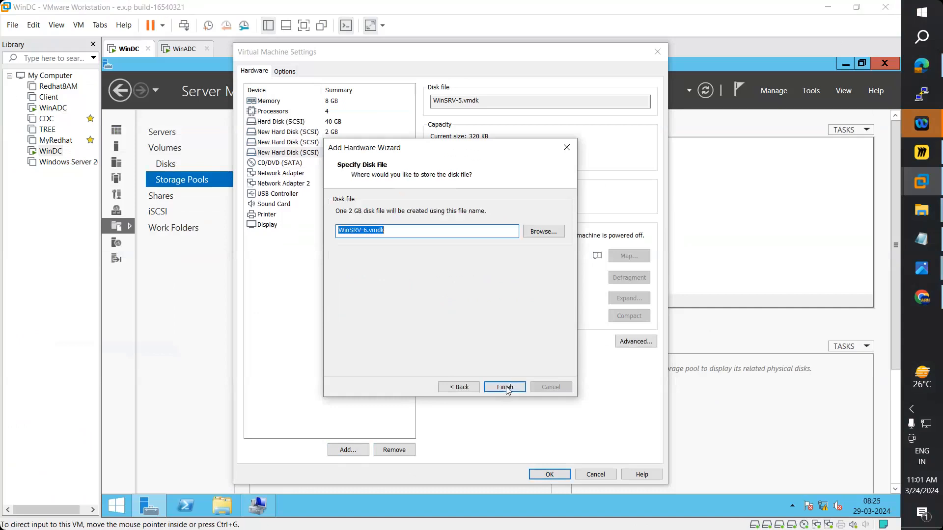
click(506, 387)
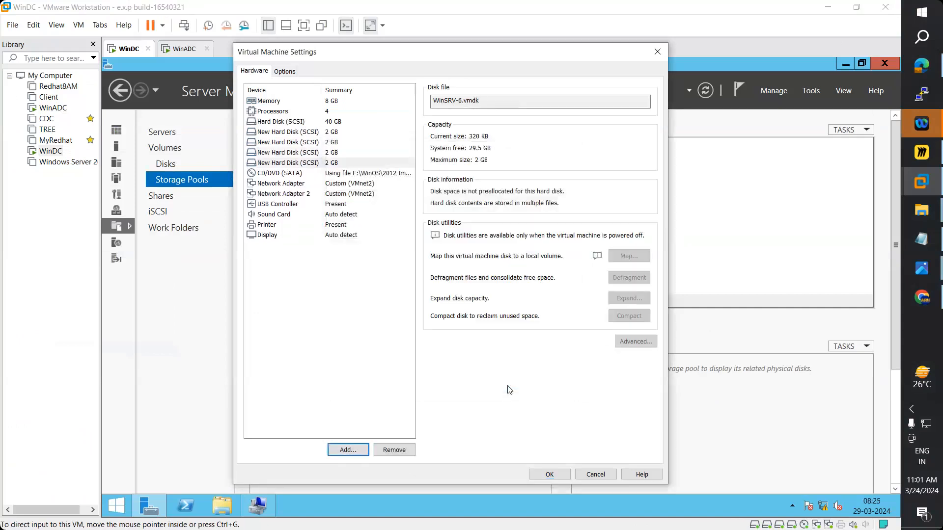
- Add the 2 GB SCSI virtual disks WinSRV-7 and WinSRV-8
click(349, 449)
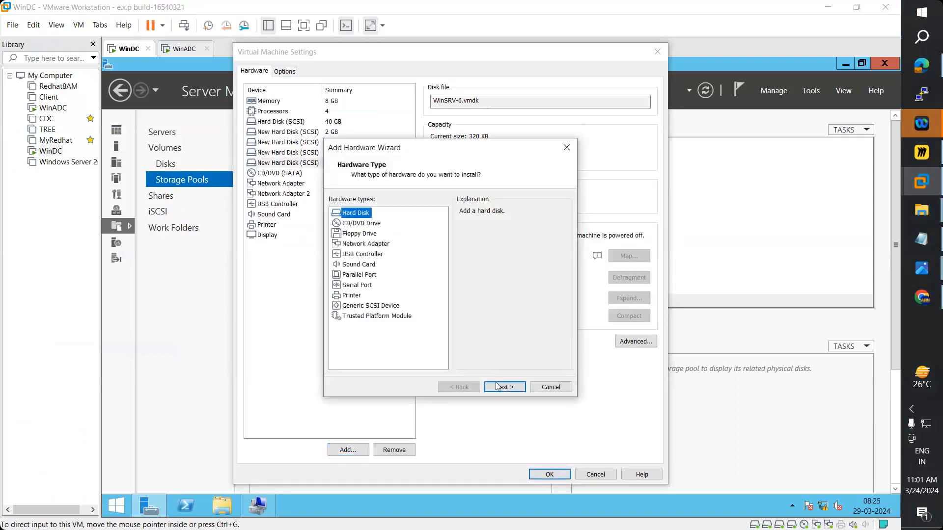
click(498, 387)
click(505, 387)
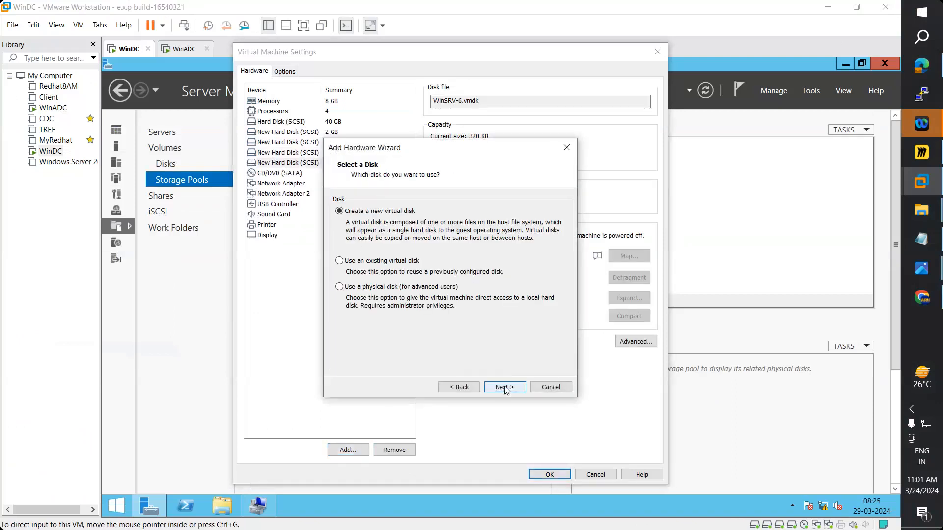
click(505, 388)
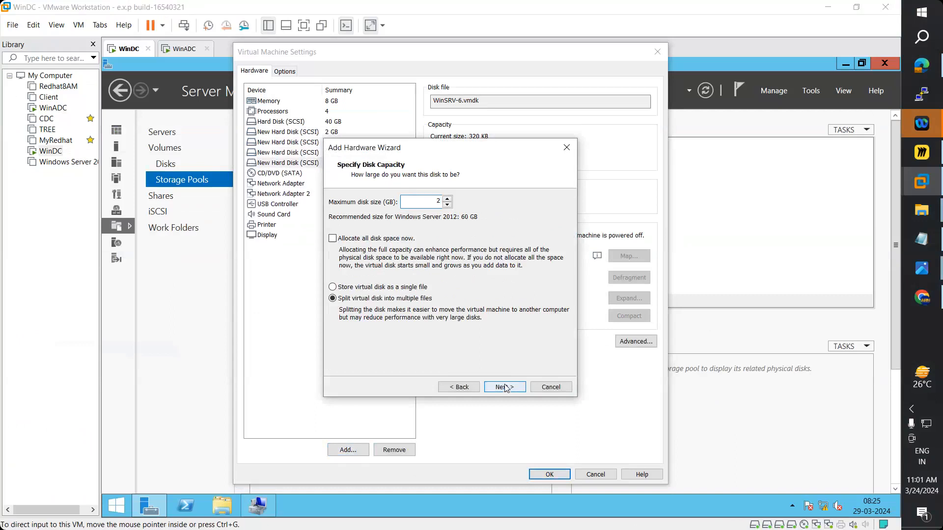
click(505, 388)
click(505, 387)
click(348, 450)
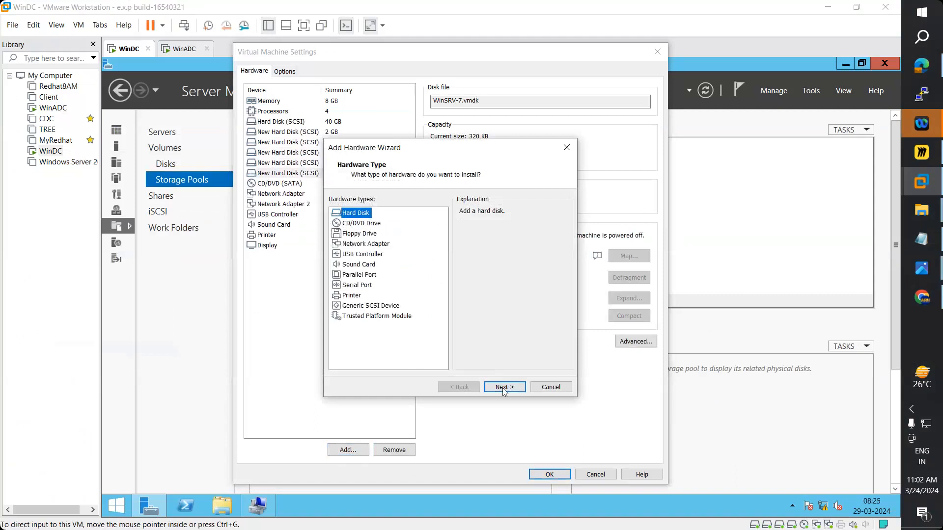
click(502, 387)
click(503, 387)
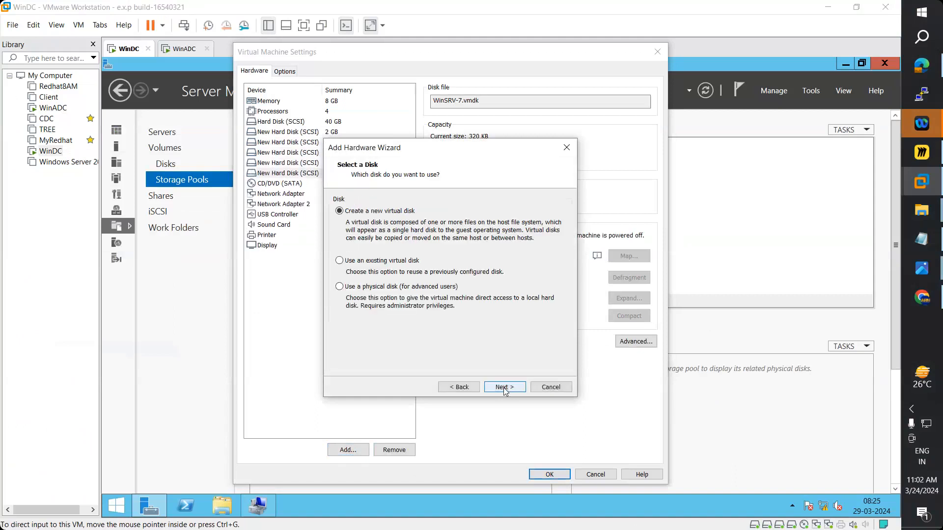
click(505, 388)
text(2)
click(505, 388)
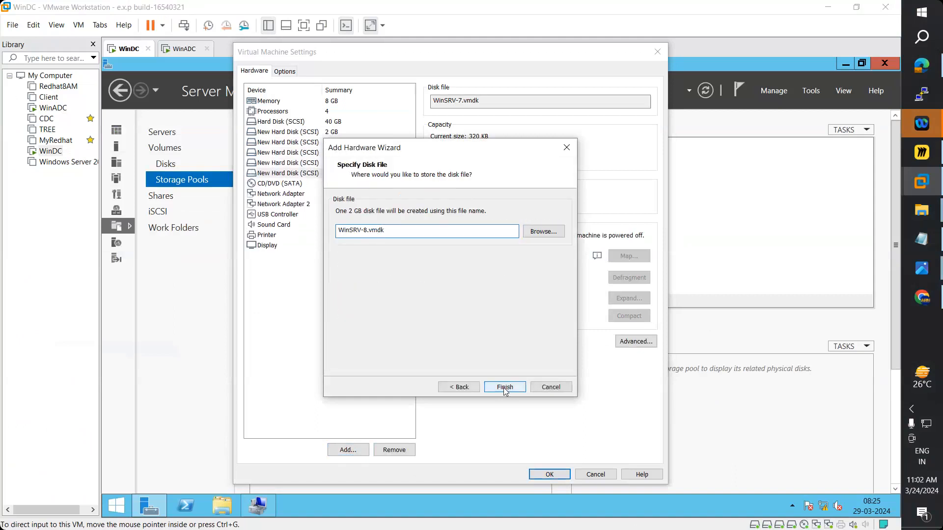
click(504, 388)
click(366, 450)
- Add the seventh 2 GB SCSI disk, WinSRV-9, and save WinDC's settings with OK
click(504, 387)
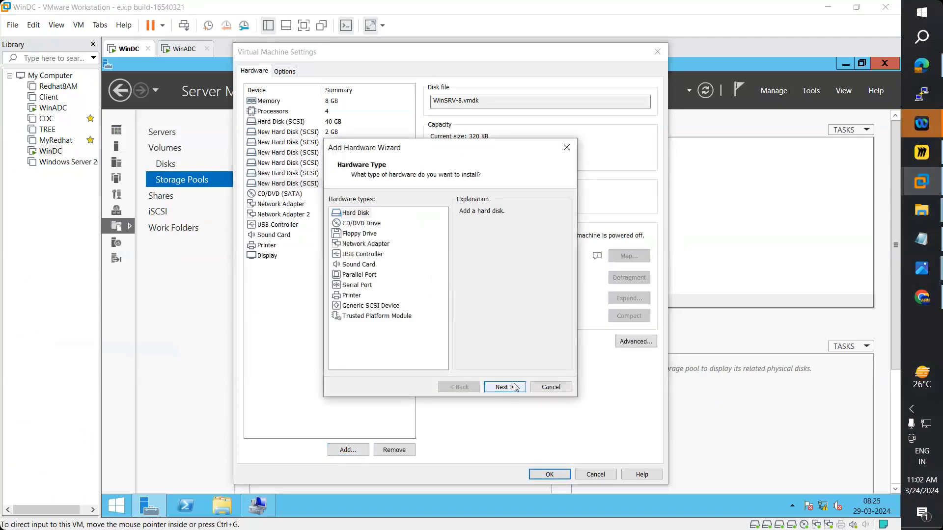
click(512, 387)
click(513, 387)
text(2)
click(512, 388)
click(513, 388)
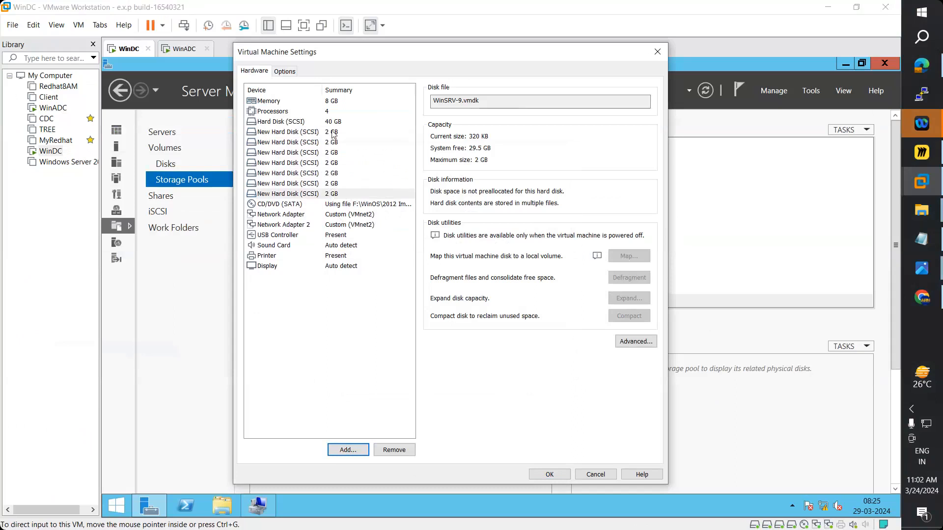
click(565, 475)
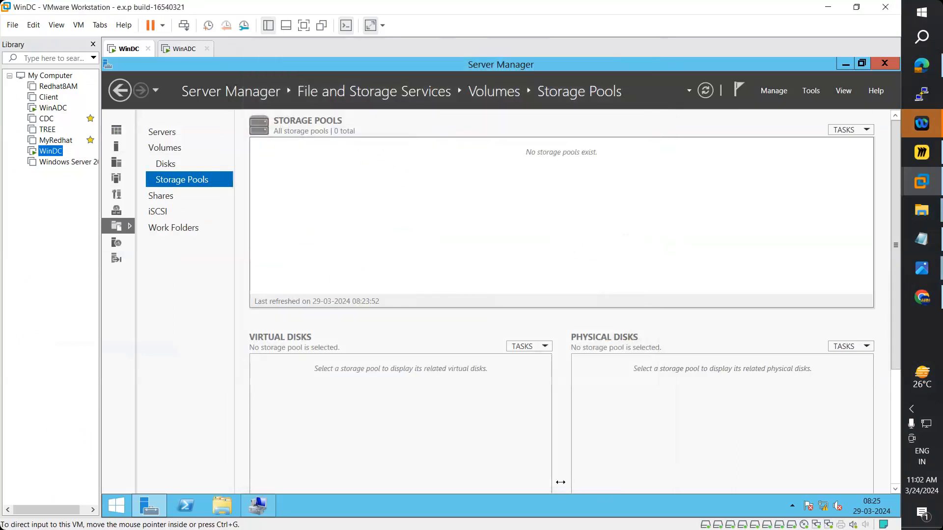
- Refresh WinDC's Server Manager storage view, checking Volumes, Disks and Storage Pools
click(170, 148)
click(706, 91)
click(179, 164)
click(186, 180)
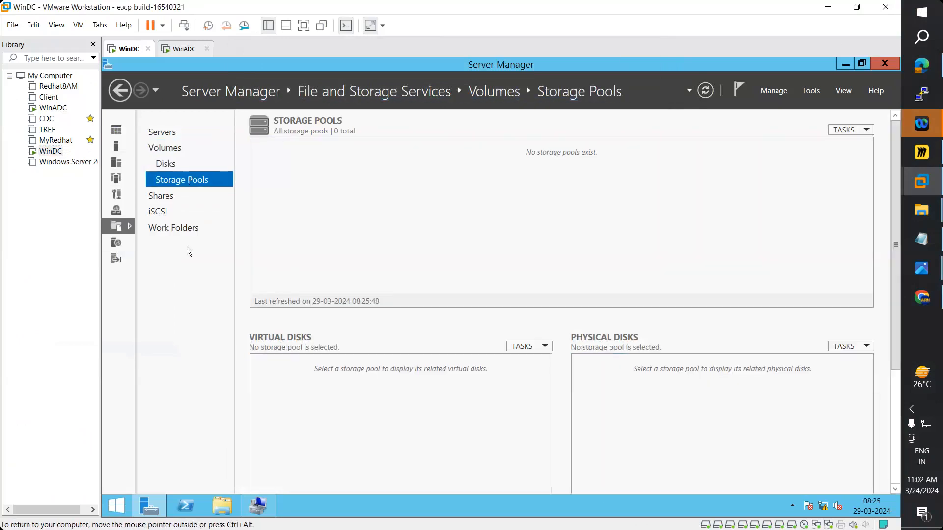
- Close Server Manager and Computer Management, restart WinDC for Hardware: Installation (Planned), then view WinADC's disks
click(886, 63)
click(886, 63)
click(116, 506)
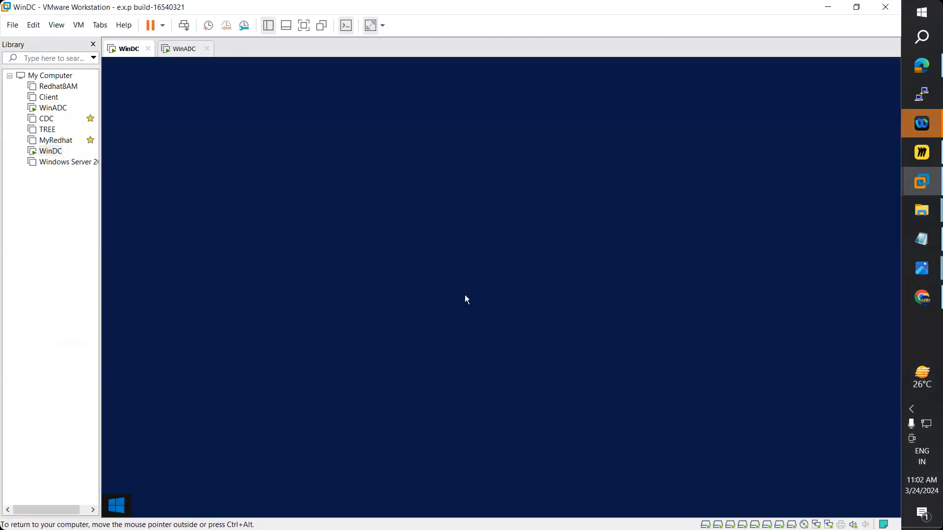
click(839, 97)
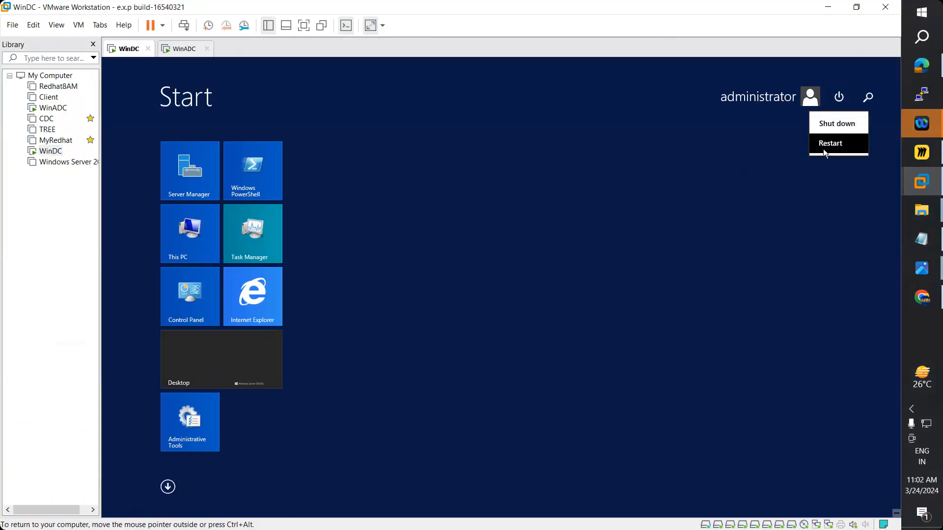
click(834, 144)
key(alt+Down)
click(808, 251)
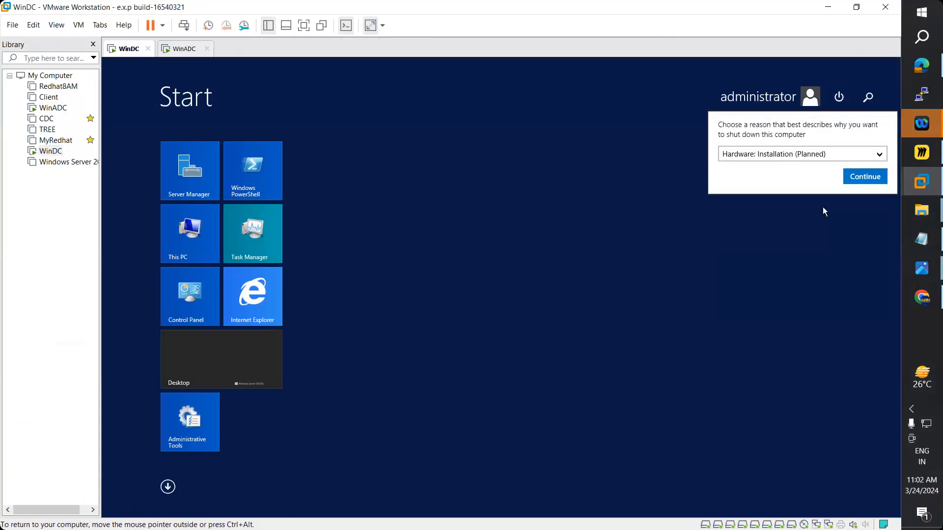
click(847, 176)
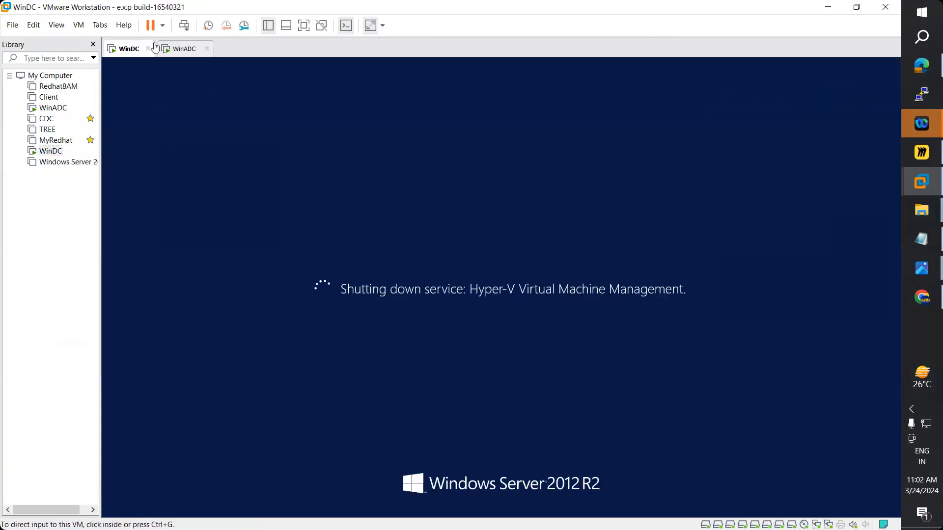
click(182, 49)
click(169, 164)
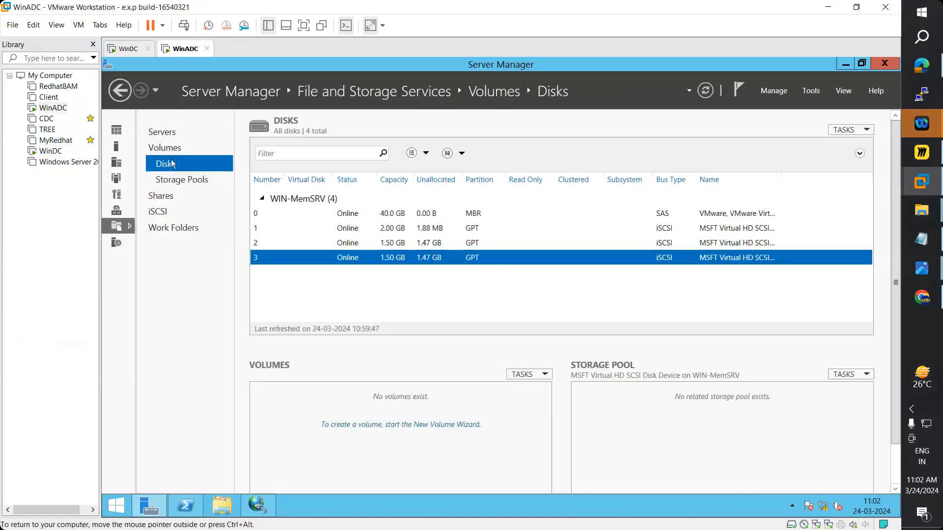
- Refresh WinADC's disk list and browse Storage Pools, Shares, iSCSI, Disks, Volumes and Servers
click(705, 90)
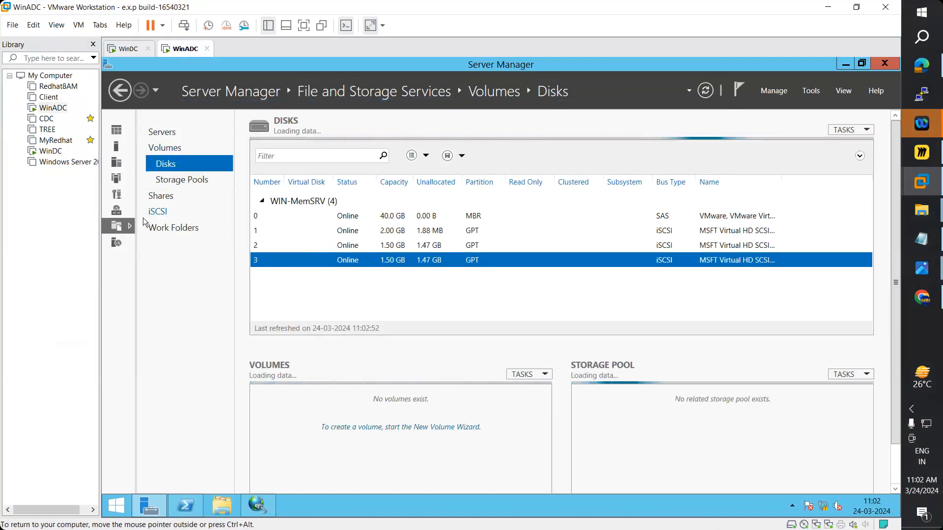
click(169, 182)
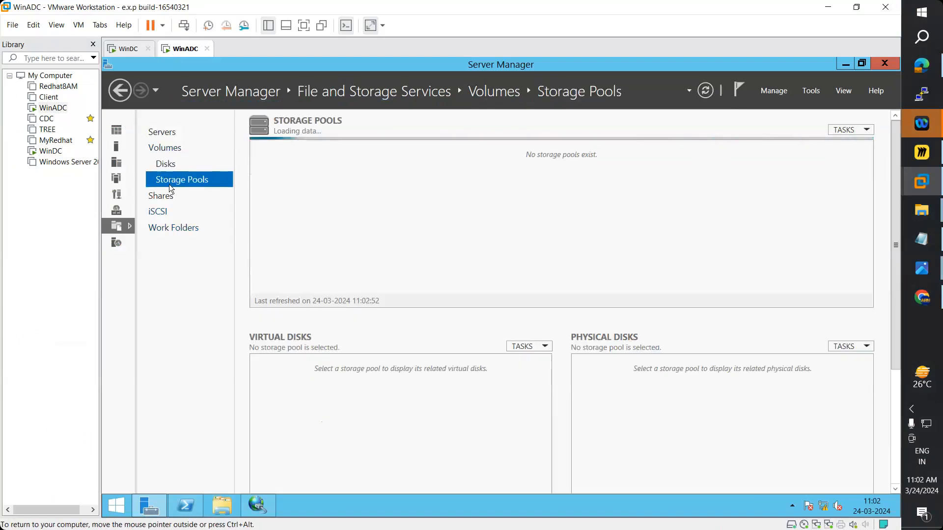
click(166, 196)
click(158, 213)
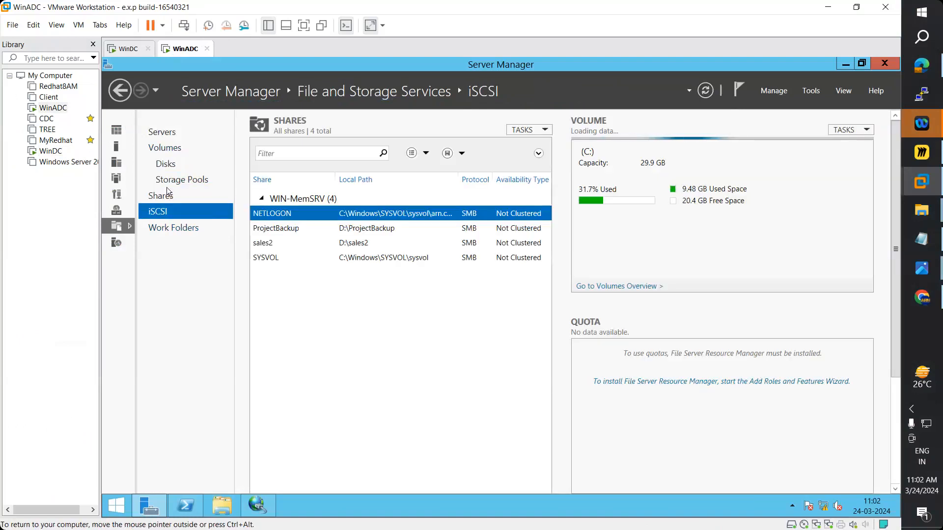
click(162, 163)
click(169, 148)
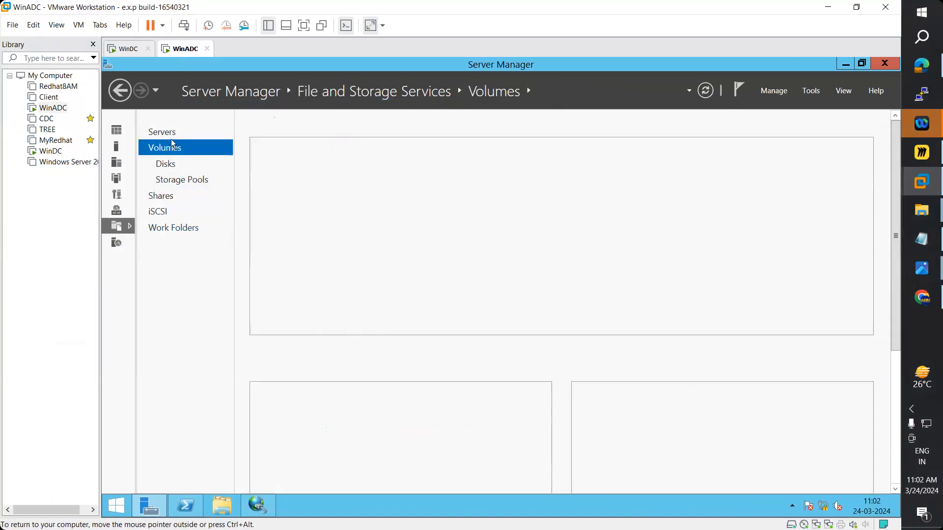
click(166, 131)
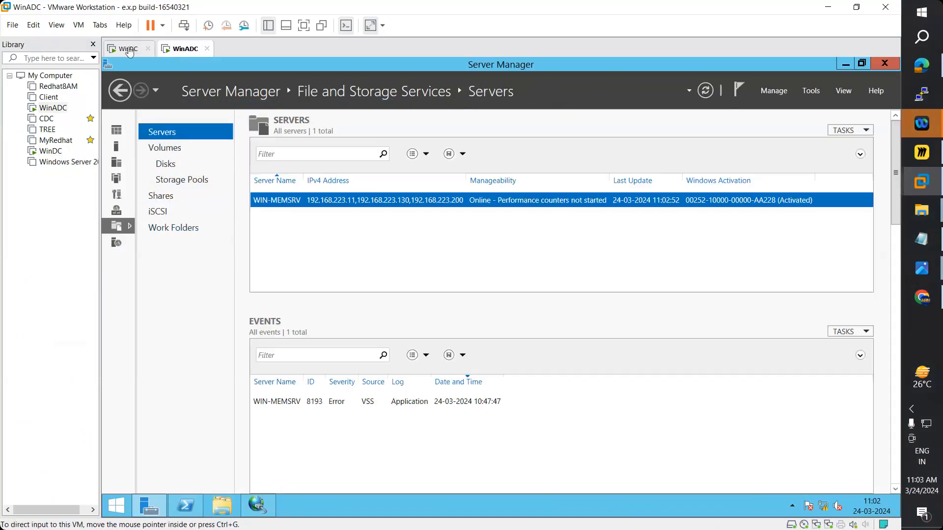
- Check WinDC's tab several times to see whether its reboot has finished
click(129, 51)
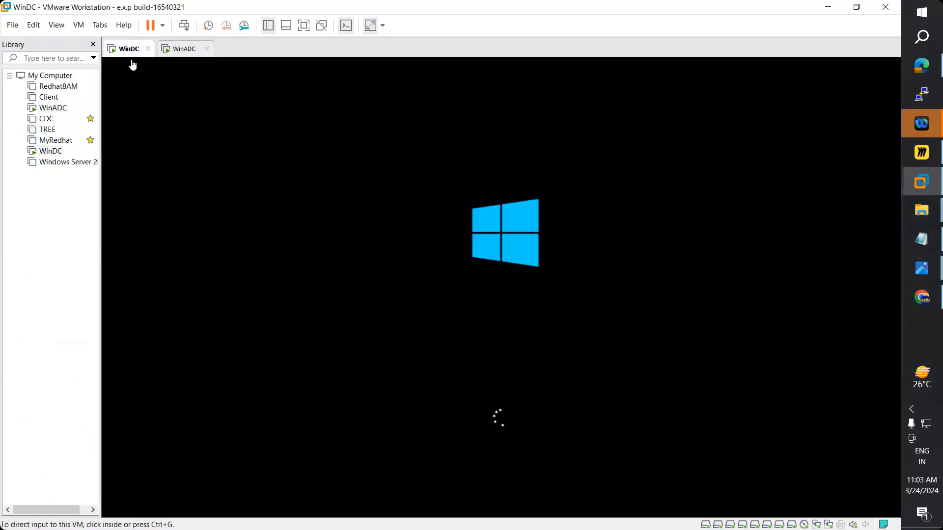
click(173, 51)
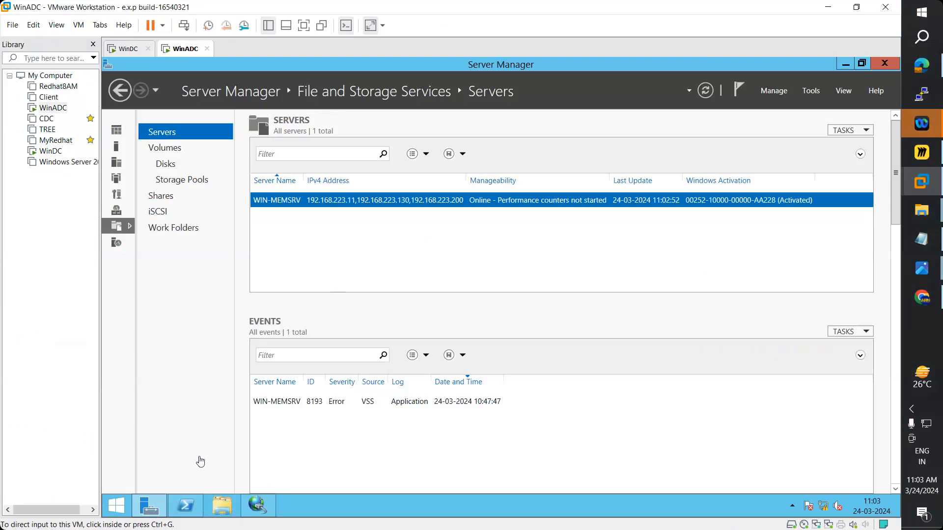
click(125, 49)
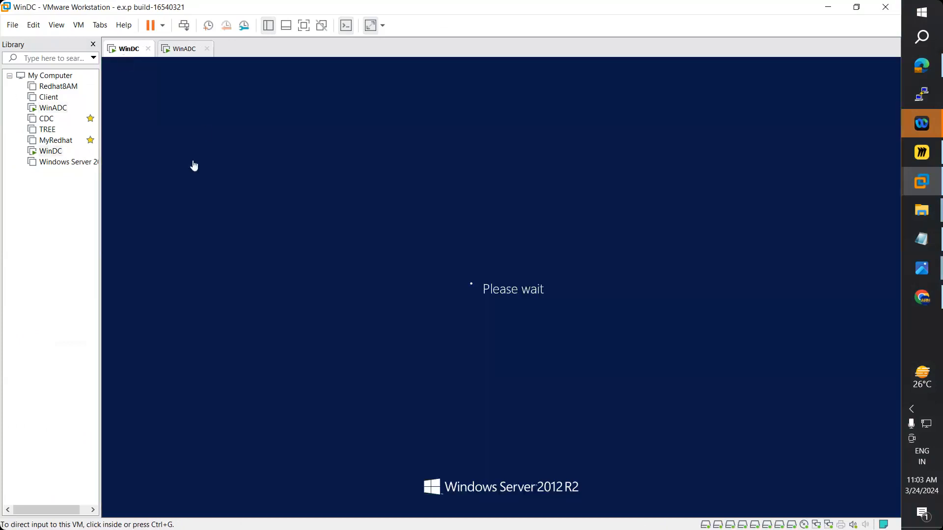
click(186, 49)
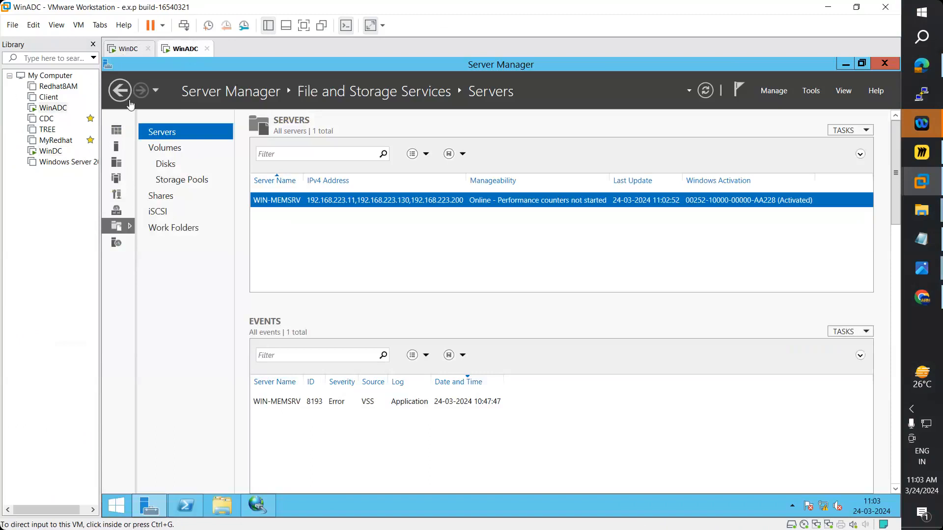
click(129, 49)
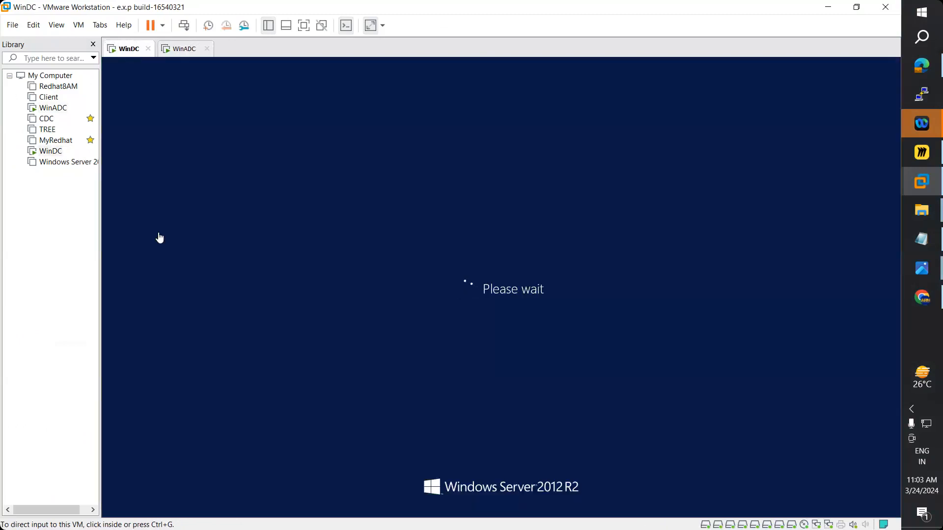
click(186, 50)
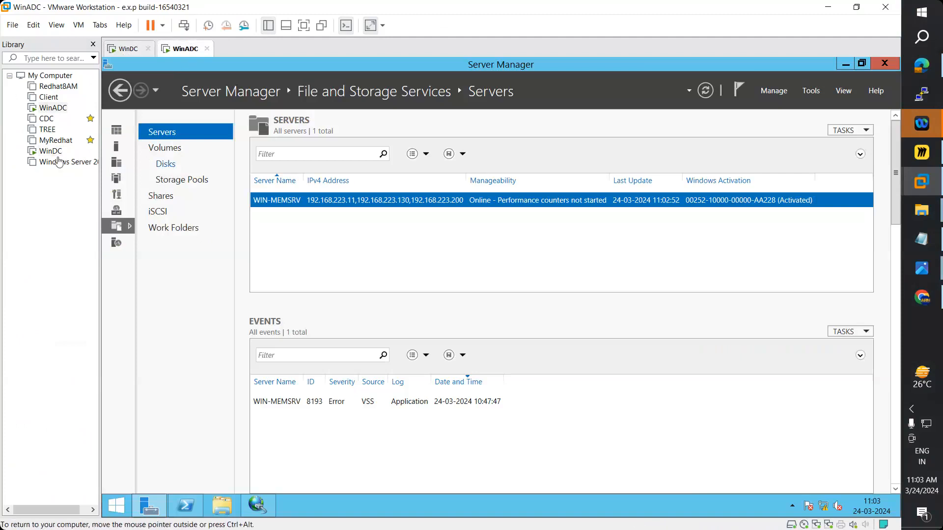
- Add a first new 2 GB SCSI virtual disk in WinADC's settings
right_click(51, 108)
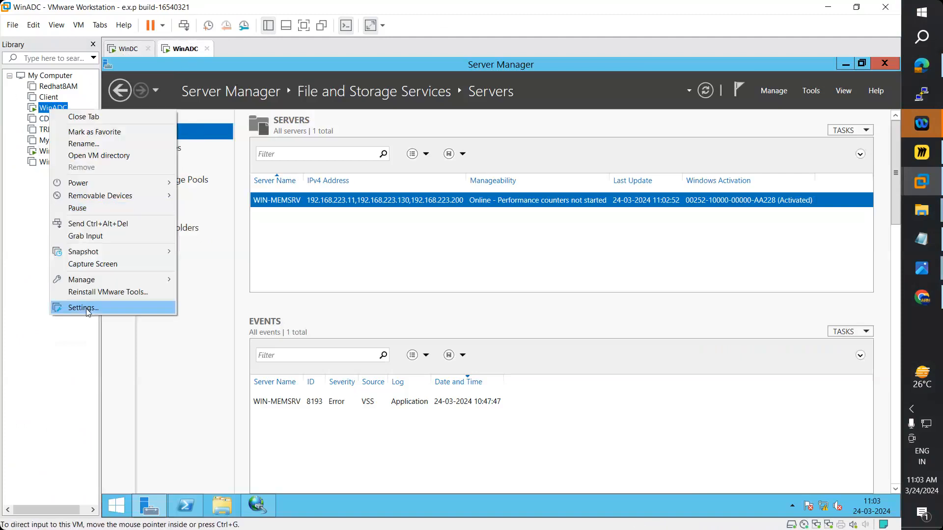
click(87, 308)
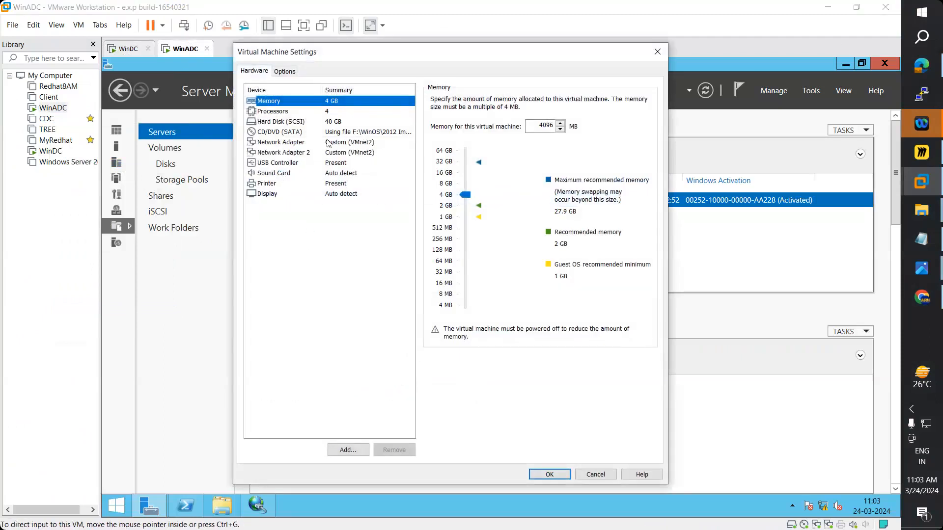
click(295, 122)
click(347, 450)
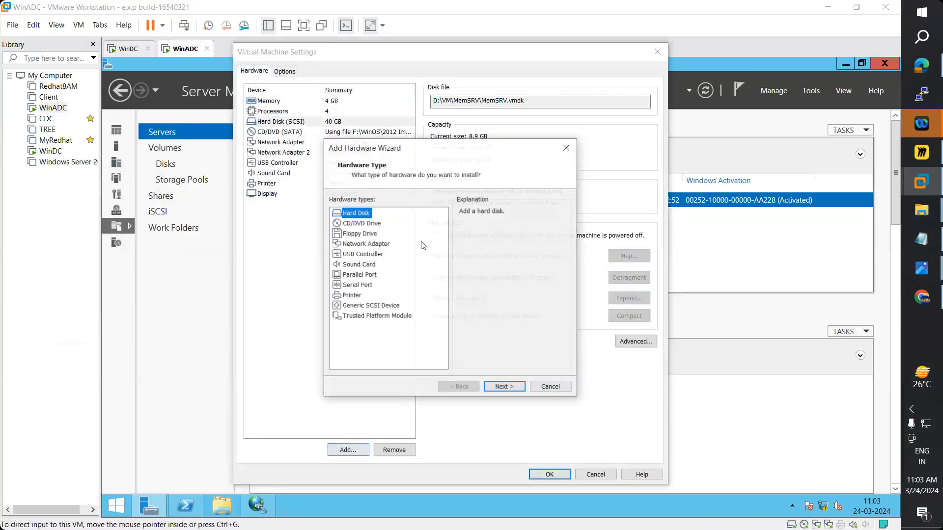
click(505, 388)
click(506, 388)
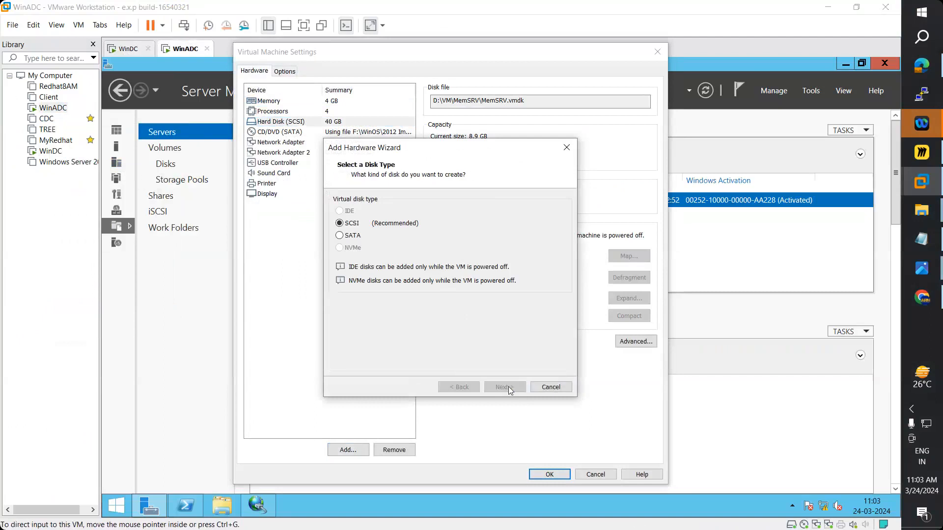
click(507, 389)
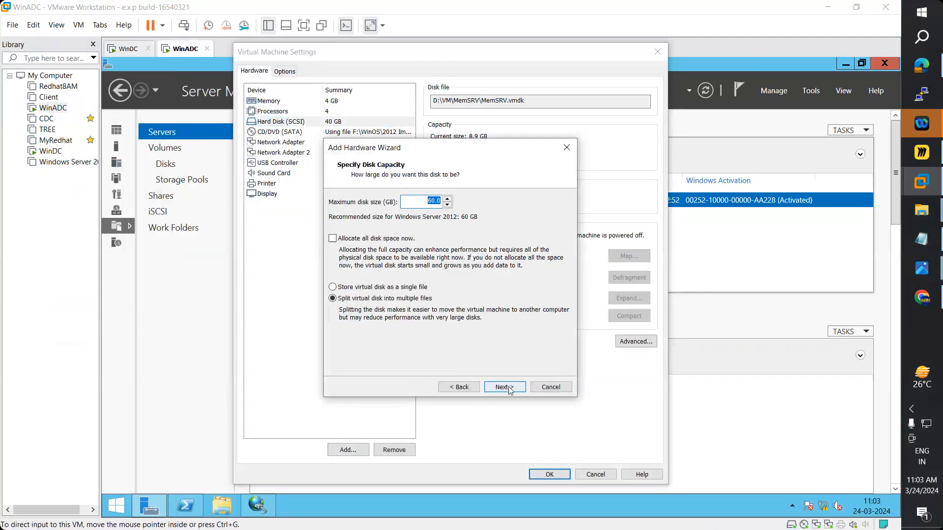
text(2)
click(506, 387)
click(506, 386)
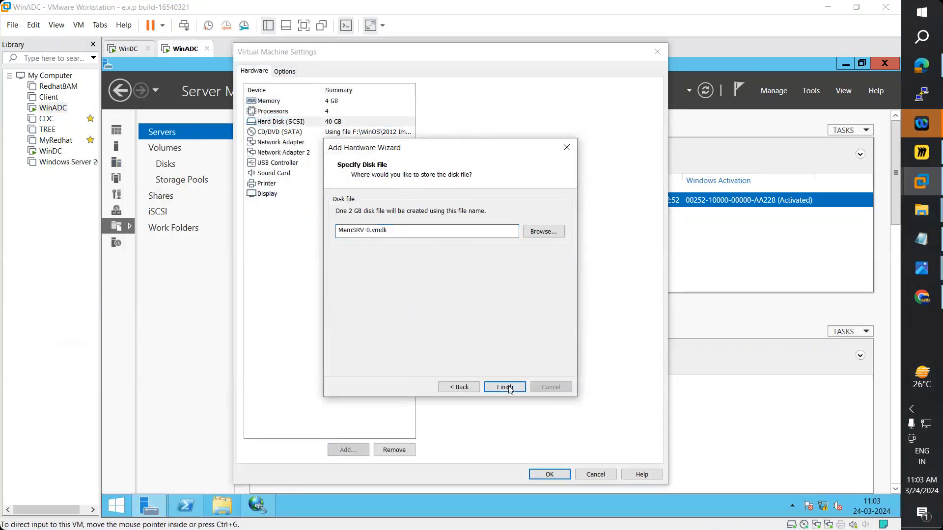
- Add a second new 2 GB SCSI virtual disk to WinADC
click(348, 450)
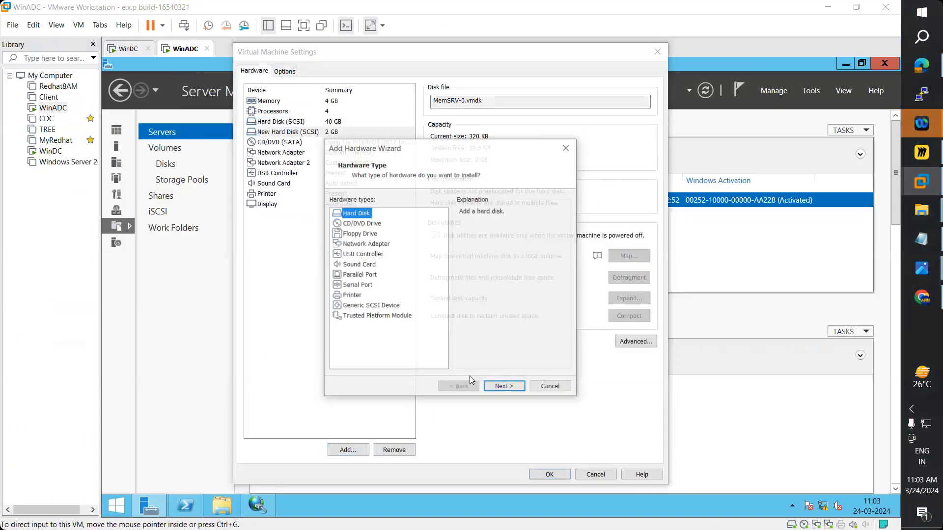
click(510, 389)
click(510, 389)
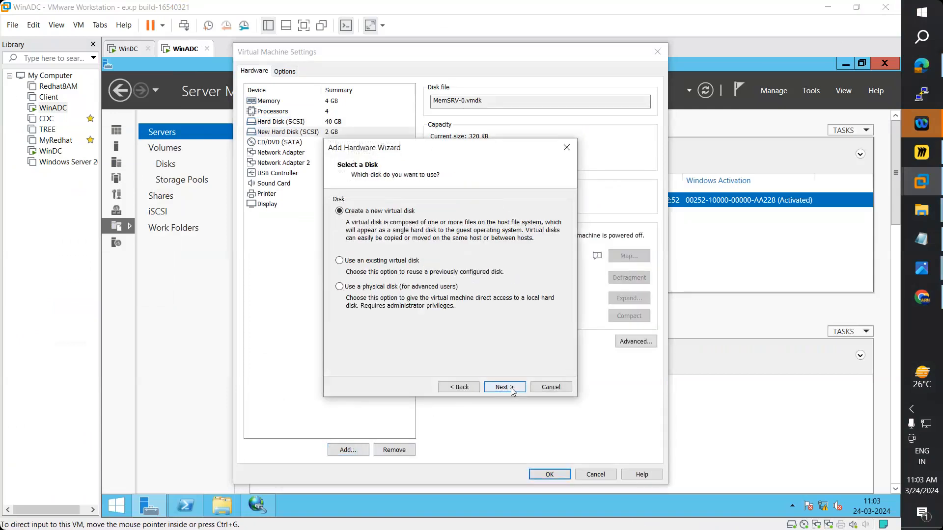
click(510, 389)
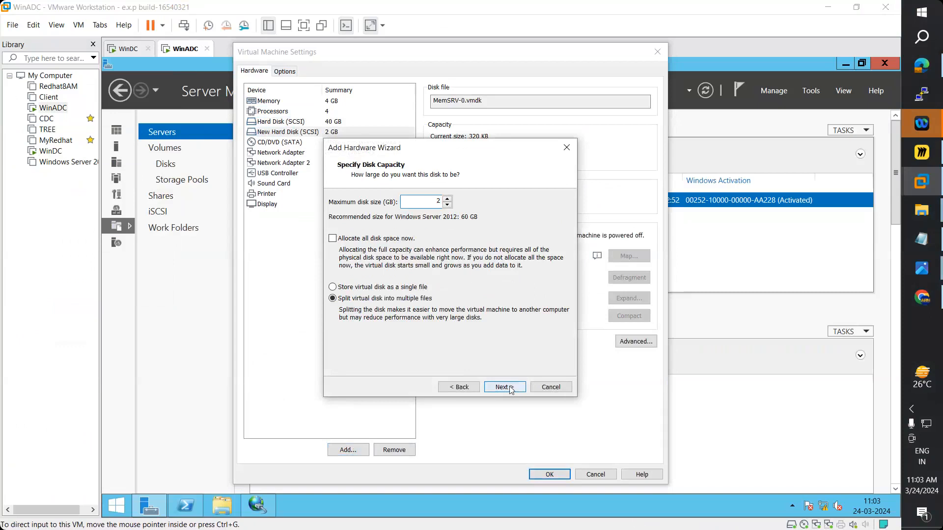
click(510, 389)
click(505, 387)
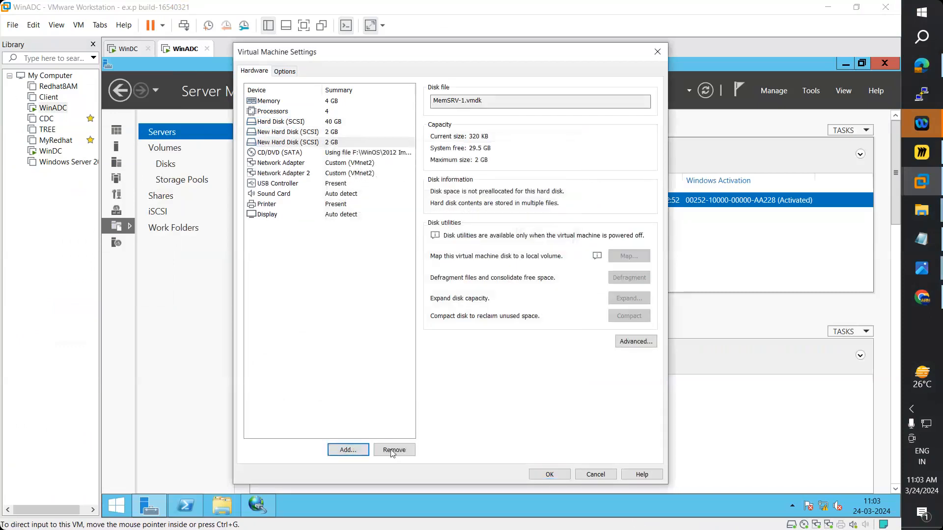
- Add a third 2 GB SCSI disk, save WinADC's settings, and view Storage Pools
click(348, 450)
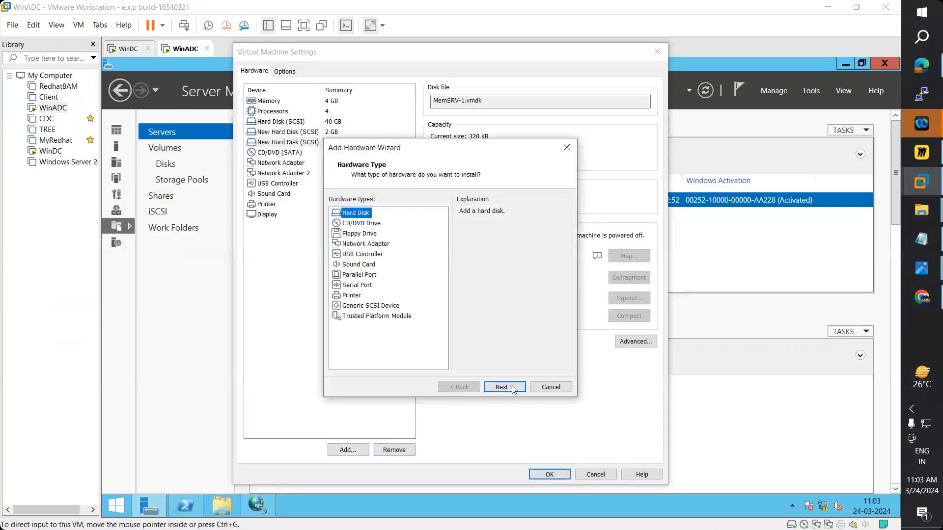
click(512, 388)
click(513, 388)
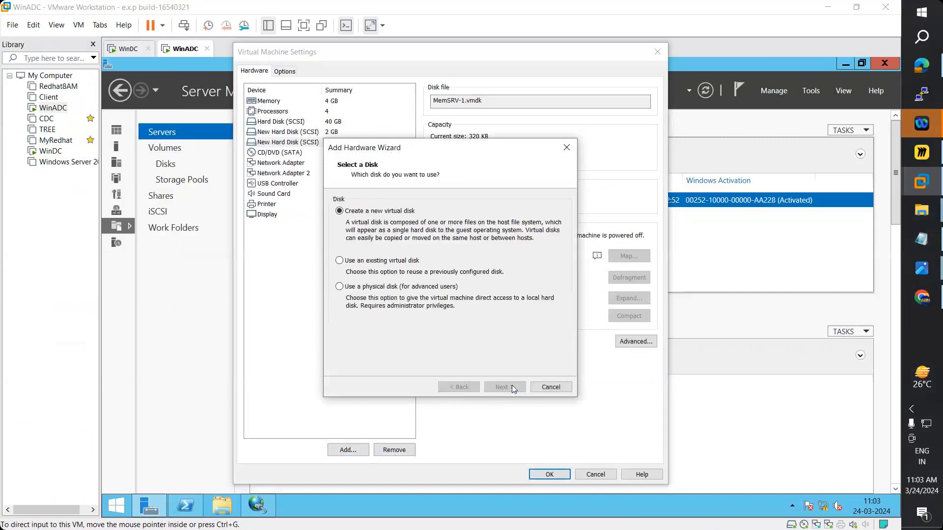
click(512, 388)
click(511, 388)
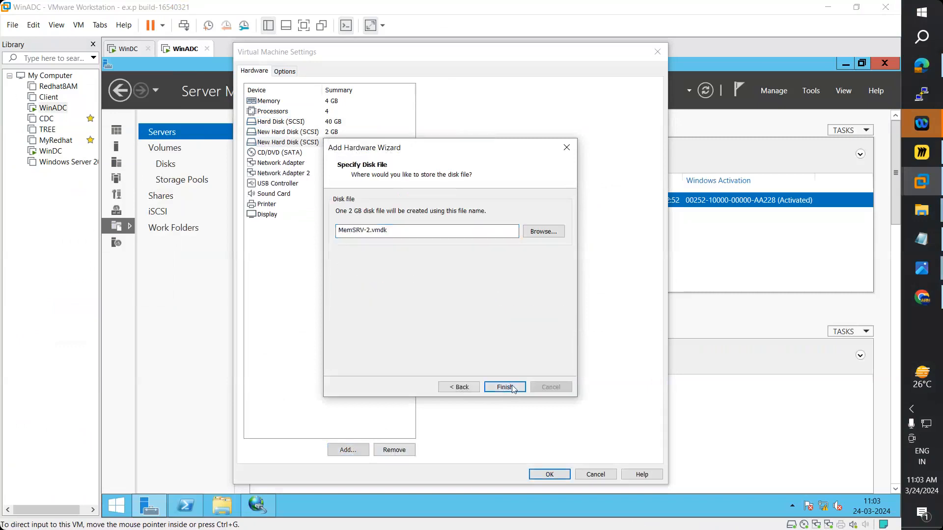
click(511, 388)
click(543, 477)
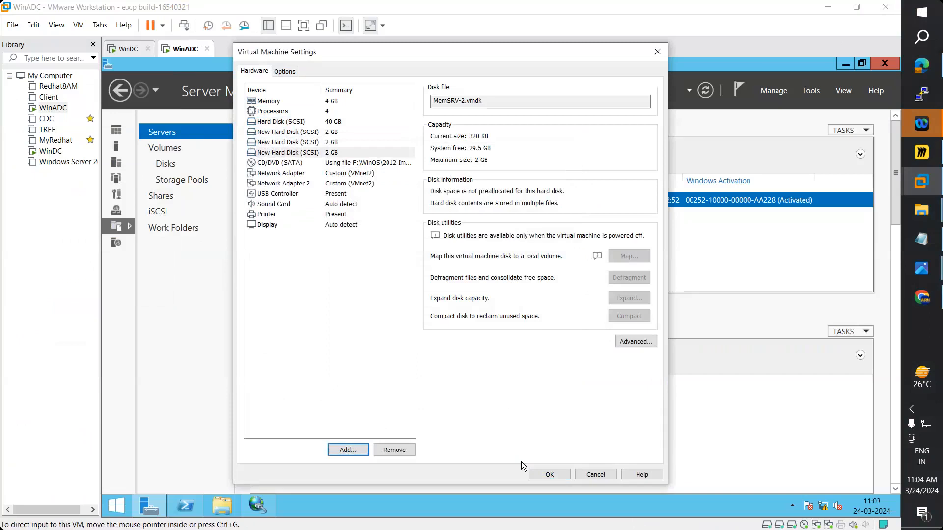
click(181, 184)
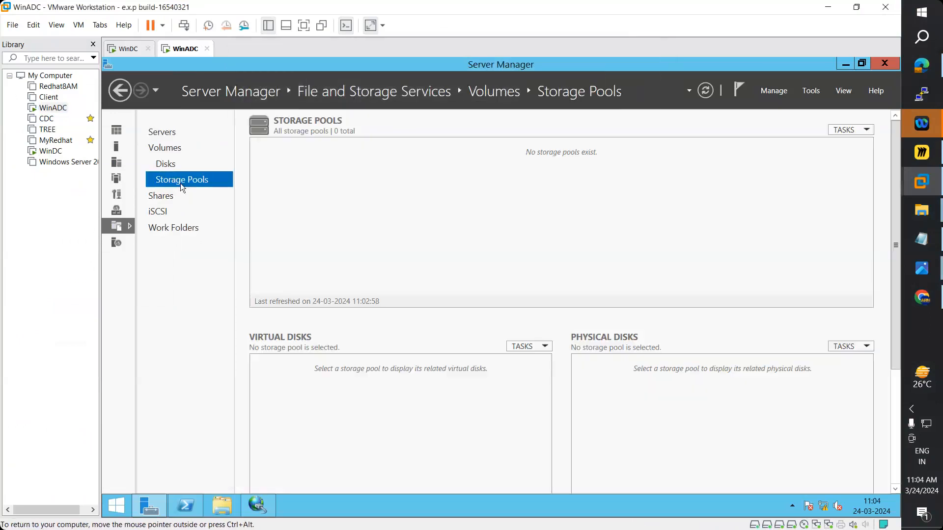
- Refresh WinADC's storage pools and check its Disks, Volumes and Servers pages, glancing at WinDC
click(707, 90)
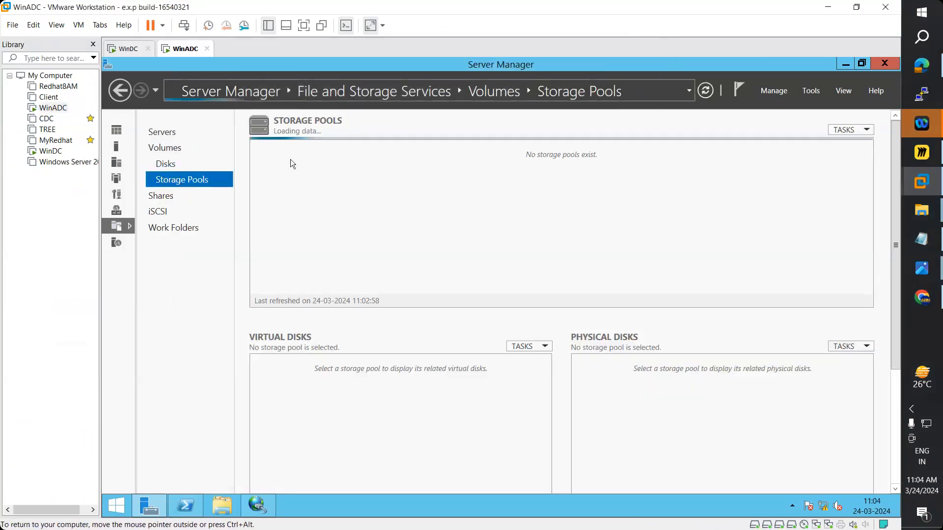
click(167, 163)
click(165, 149)
click(163, 131)
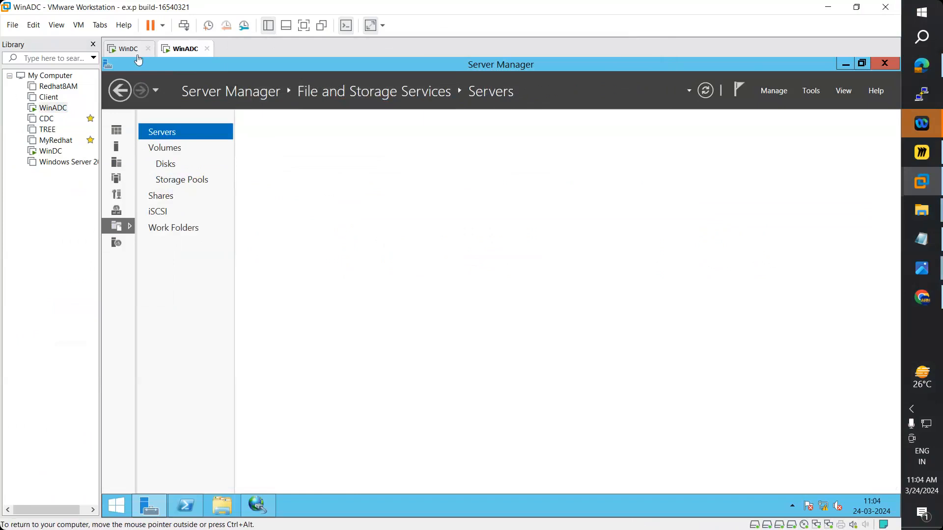
click(127, 48)
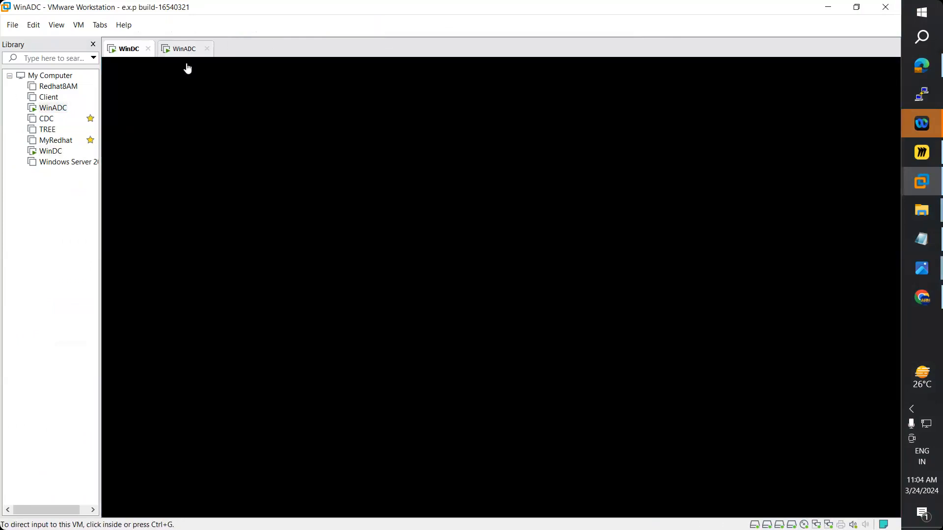
click(184, 48)
- Refresh Storage Pools via TASKS > Refresh, then close Server Manager, bringing PowerShell forward
click(167, 164)
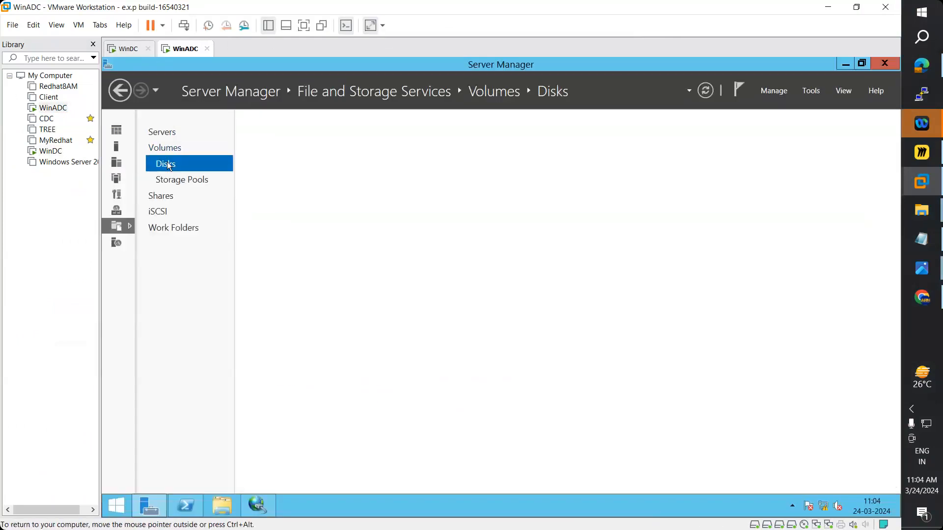
click(169, 182)
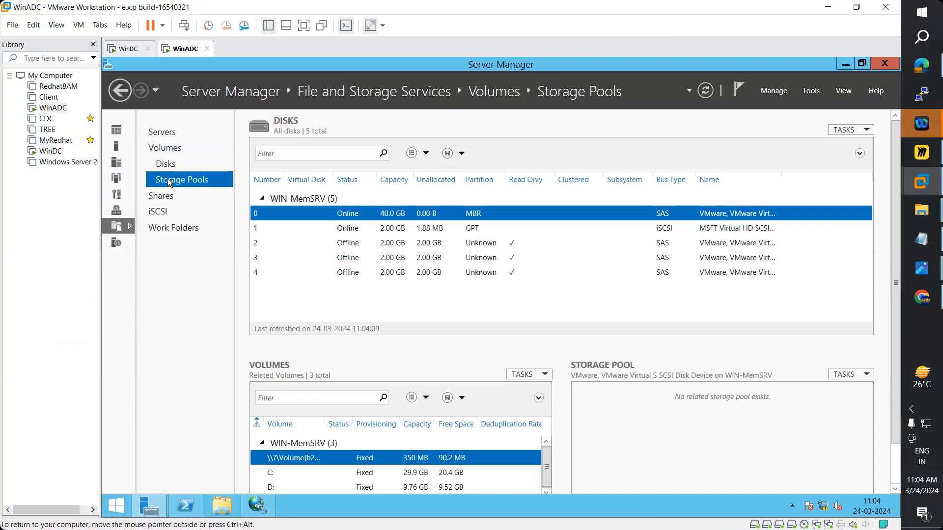
click(704, 91)
click(843, 131)
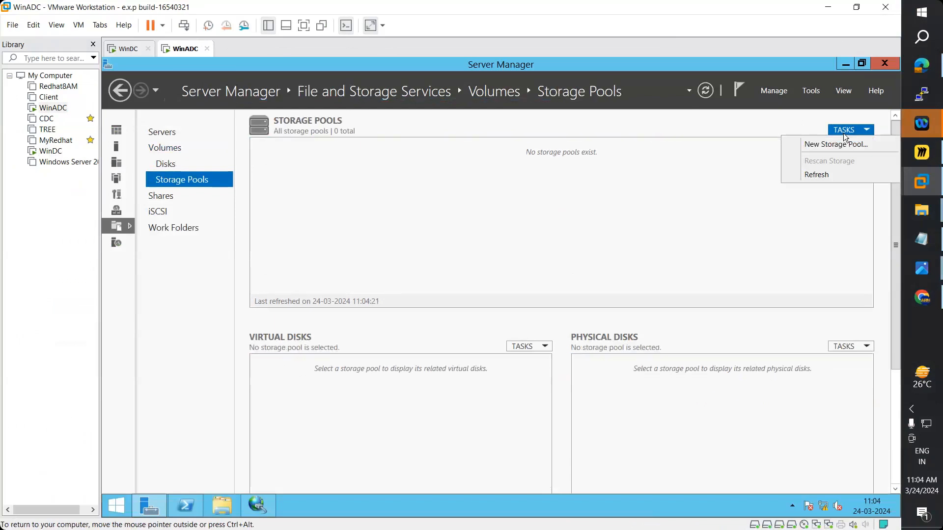
click(817, 175)
click(887, 63)
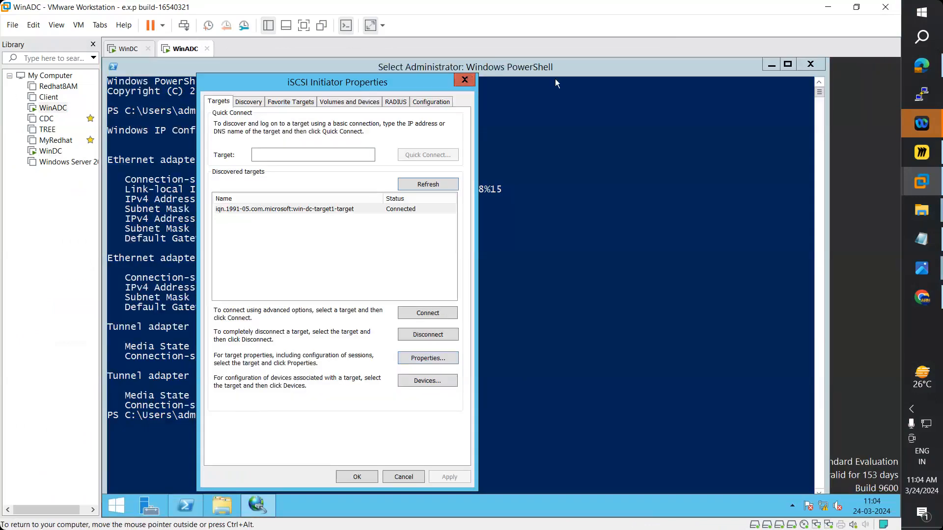
click(555, 78)
- Close PowerShell and restart WinADC with reason Hardware: Installation (Planned)
click(810, 65)
click(109, 516)
click(839, 98)
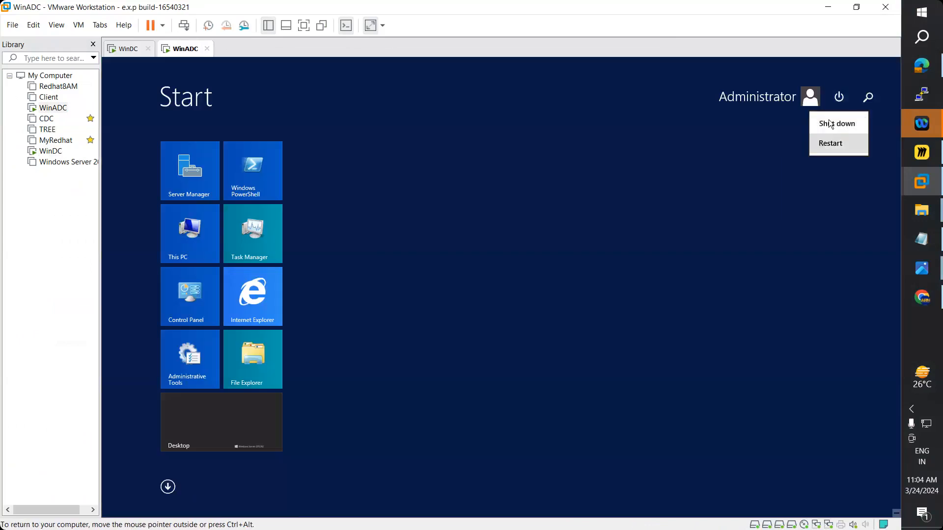
click(829, 144)
click(784, 157)
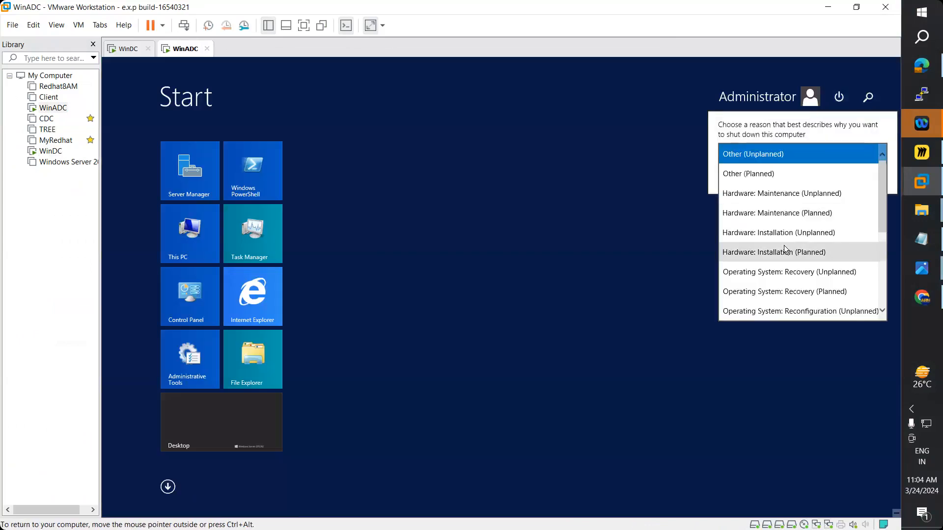
click(784, 252)
click(862, 176)
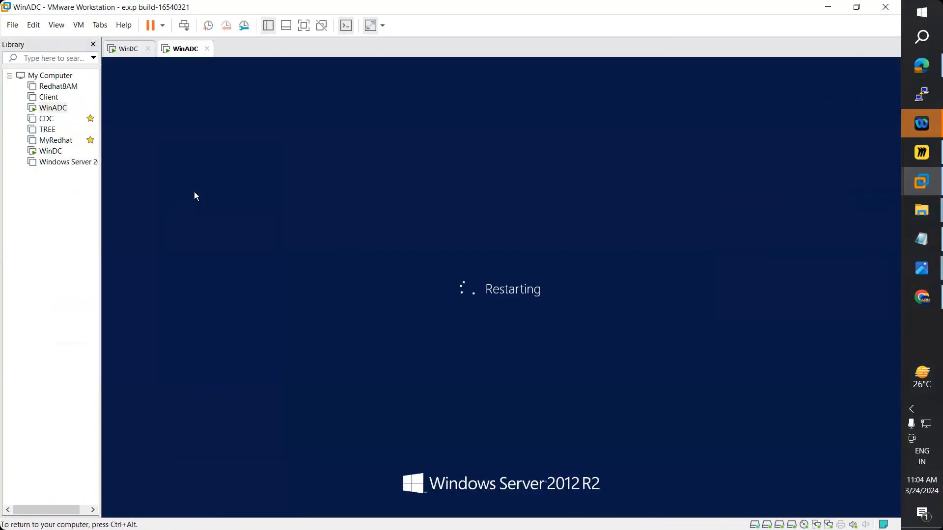
- Send Ctrl+Alt+Del to WinDC to reach its password sign-in screen
click(127, 48)
click(81, 27)
click(108, 80)
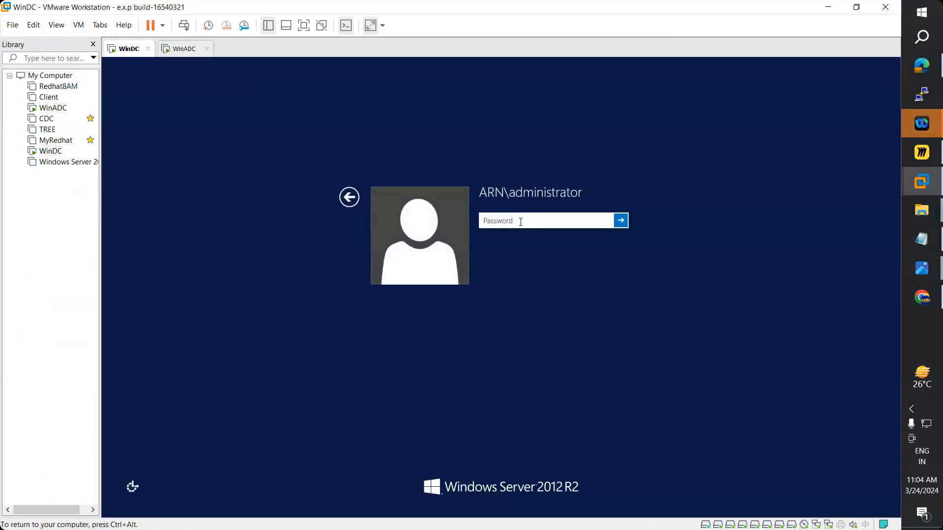
- Sign in to WinDC with the administrator password, briefly checking the restarting WinADC
text(P)
key(Return)
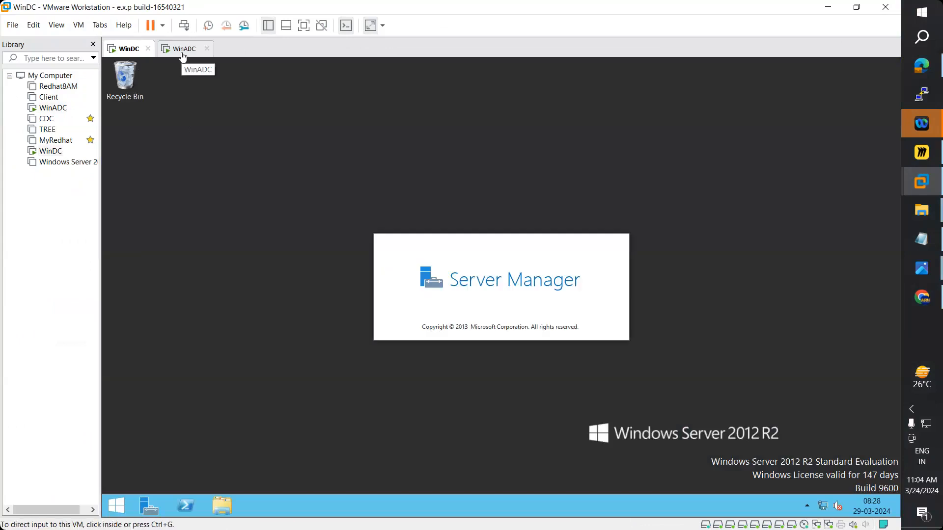
click(183, 52)
click(126, 49)
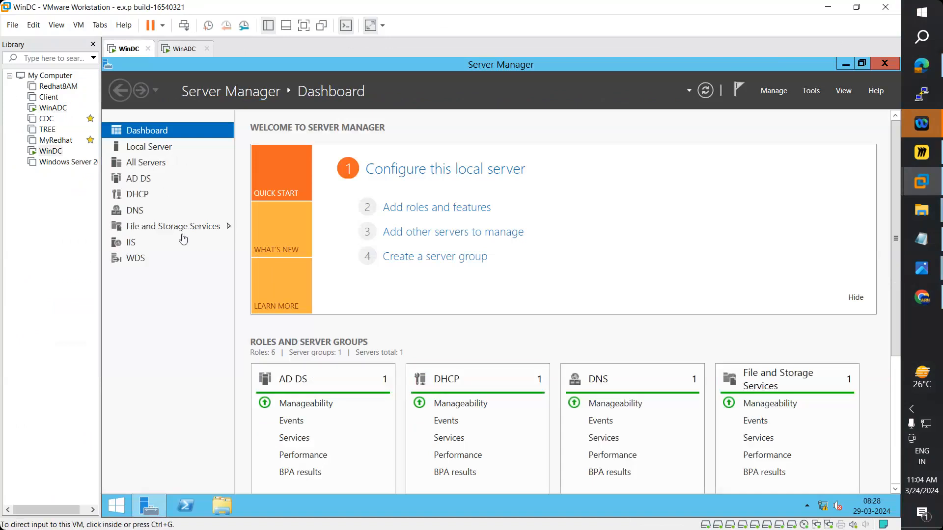
- Rescan storage on WinDC from the Storage Pools page in File and Storage Services
click(185, 229)
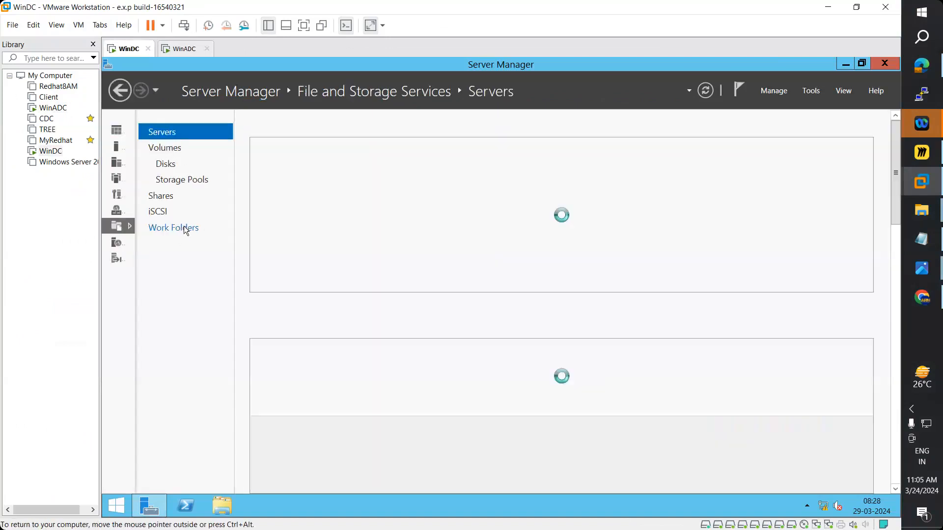
click(191, 181)
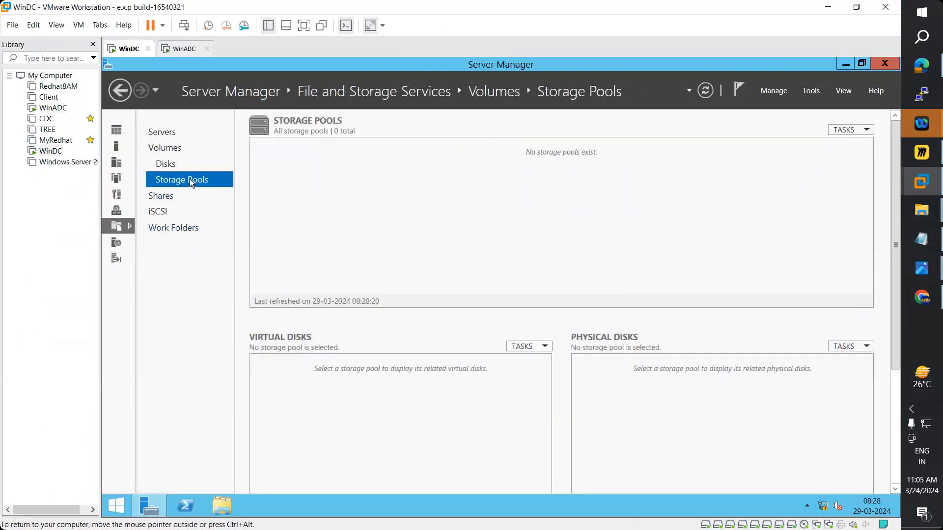
click(844, 128)
click(818, 162)
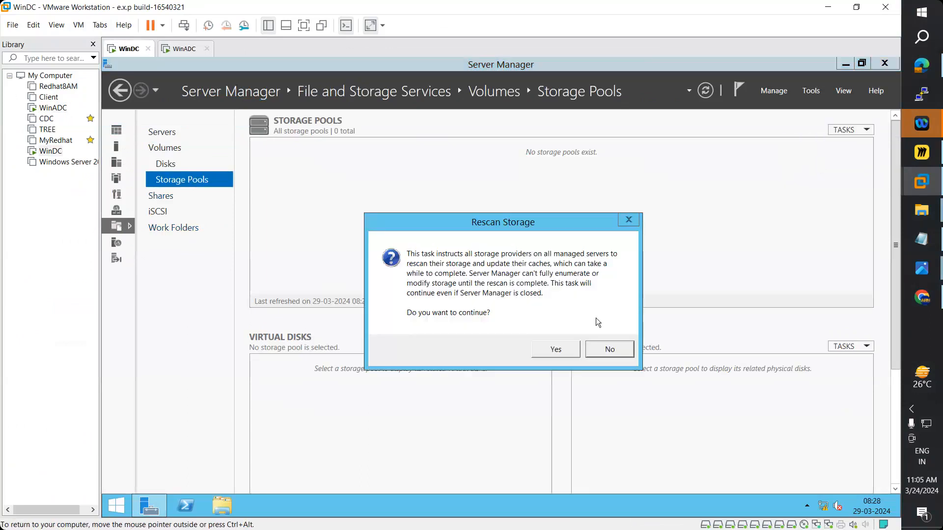
click(561, 350)
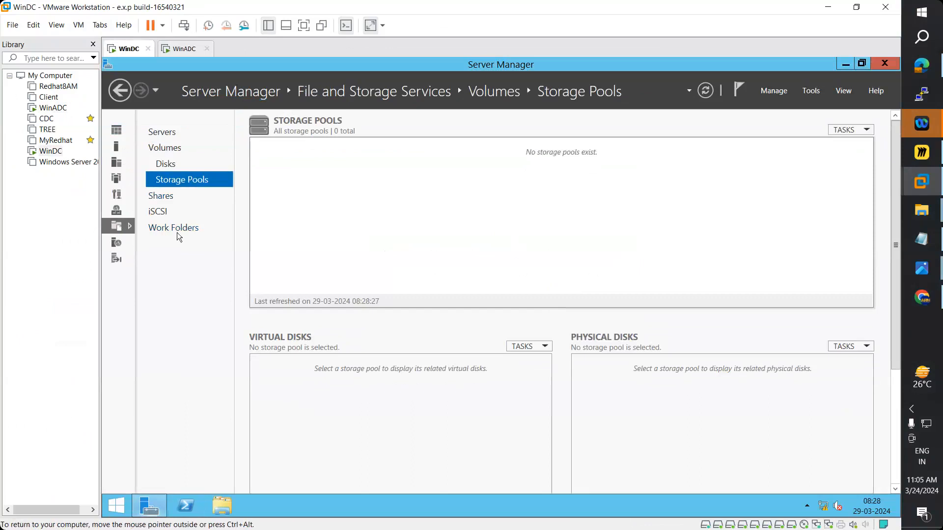
- Refresh the Disks list until it shows seven offline 2.00 GB disks, and select disk 6
click(164, 162)
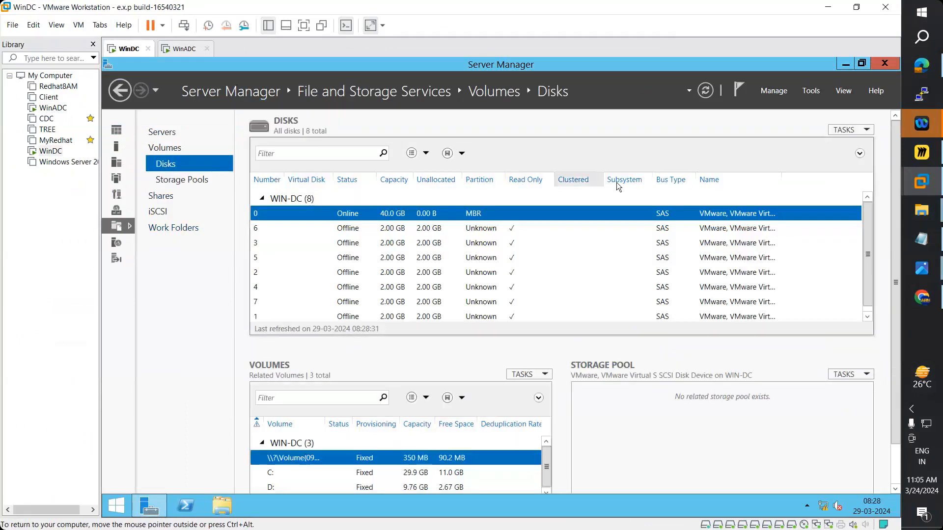
scroll(514, 280, down, 1)
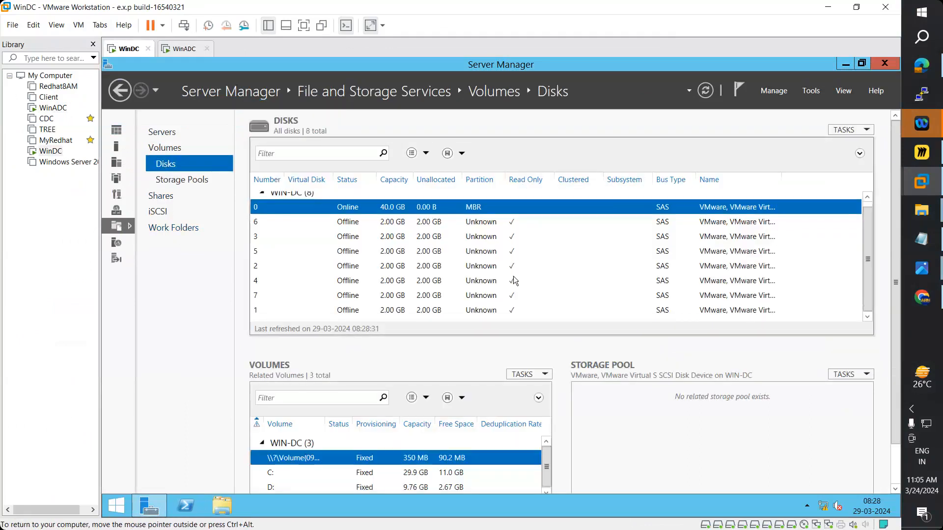
click(705, 92)
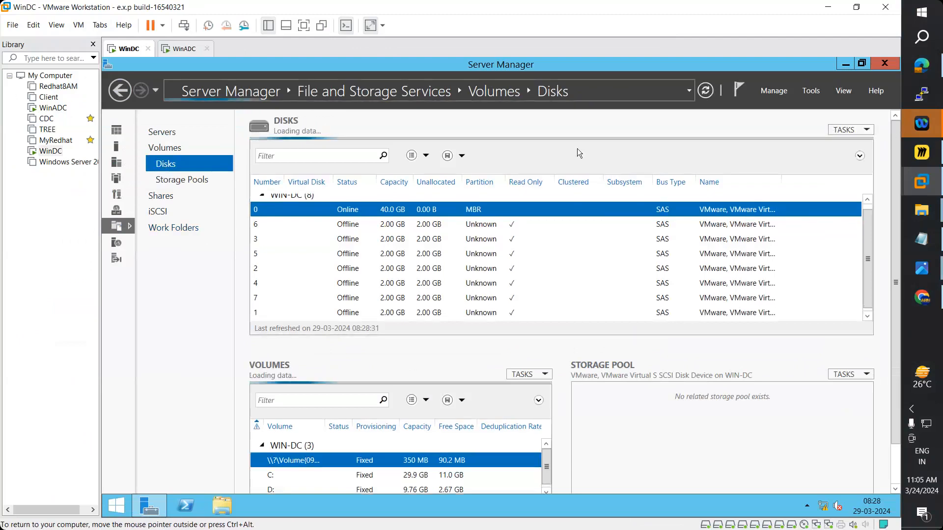
click(192, 181)
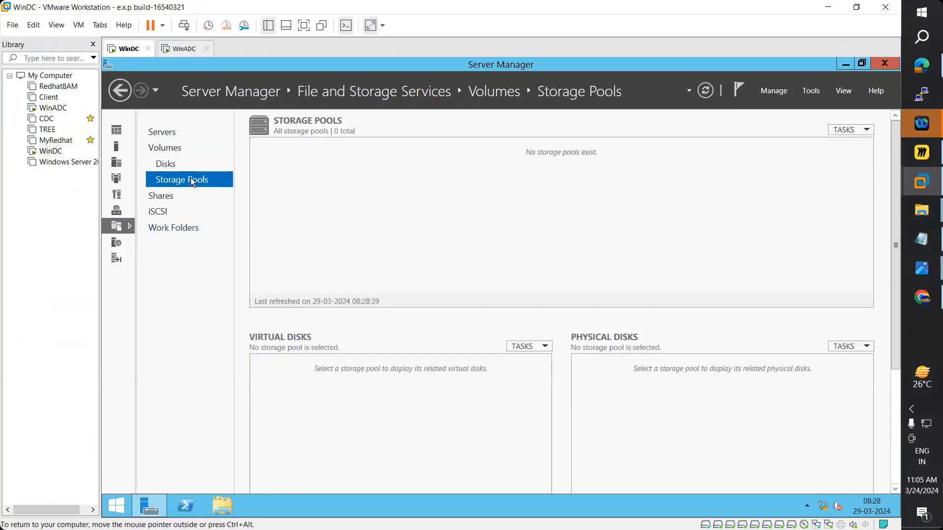
click(169, 164)
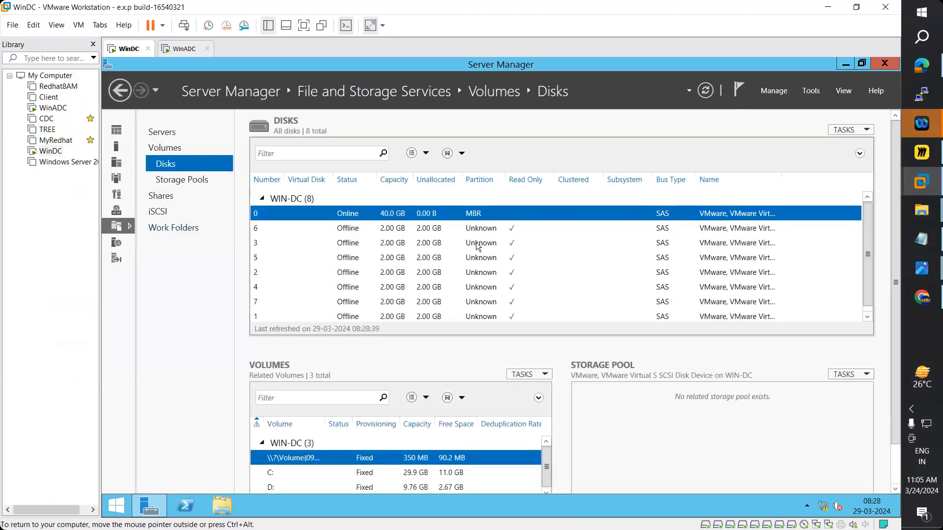
click(479, 231)
- Bring offline disks 6, 3, 5 and 2 online, confirming each
right_click(481, 235)
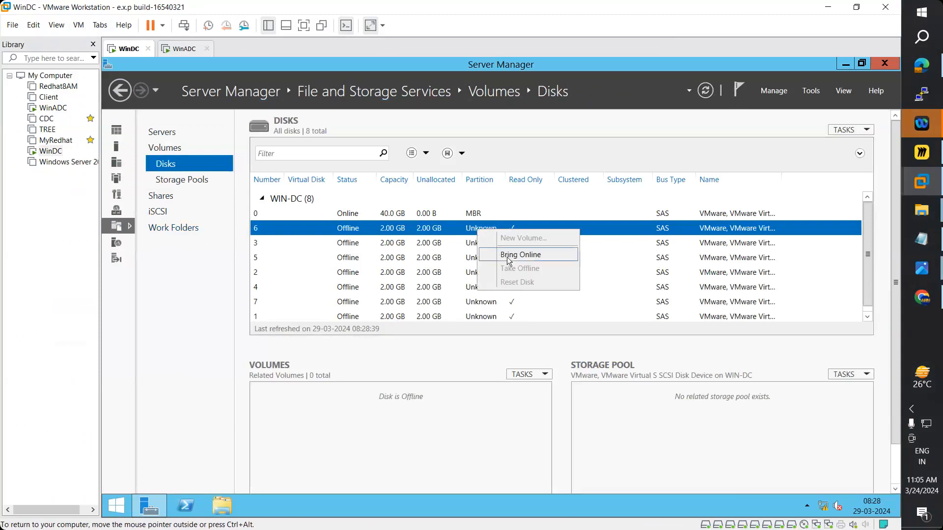
click(507, 256)
click(548, 331)
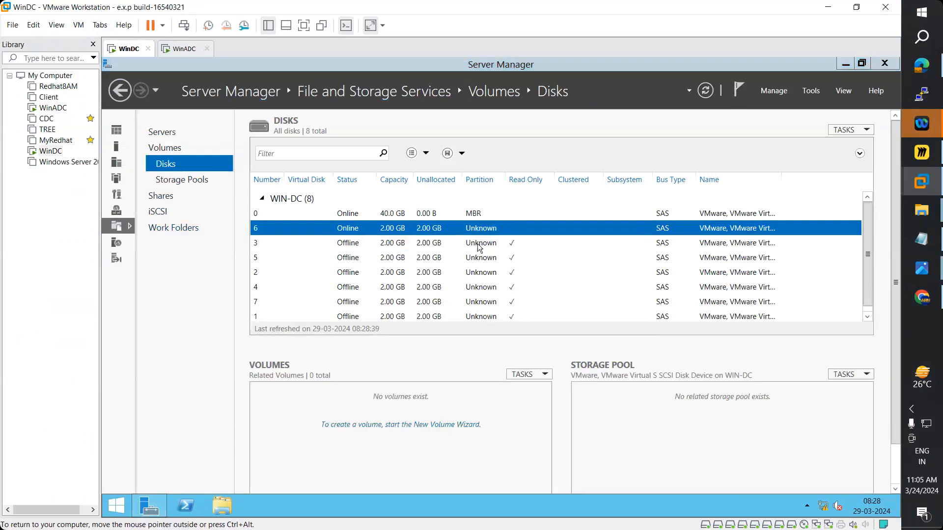
click(479, 247)
right_click(478, 247)
click(506, 270)
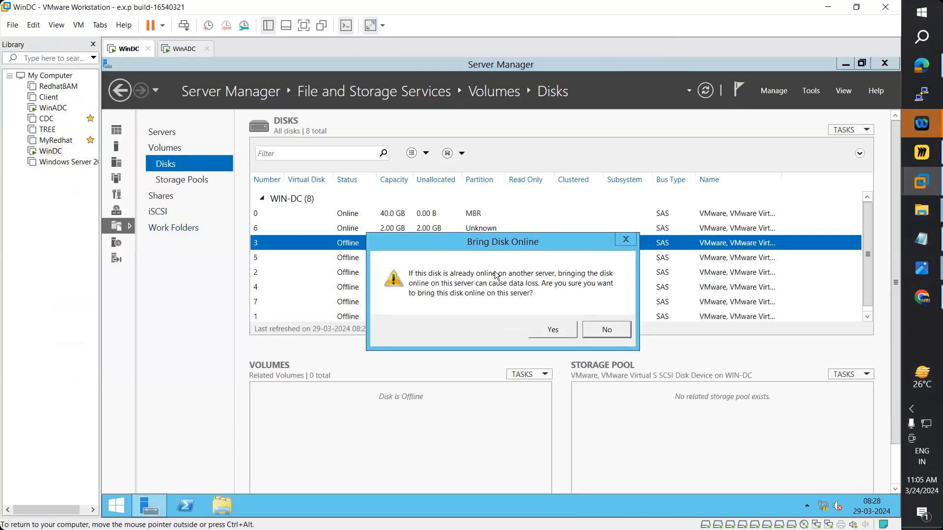
click(549, 329)
click(480, 260)
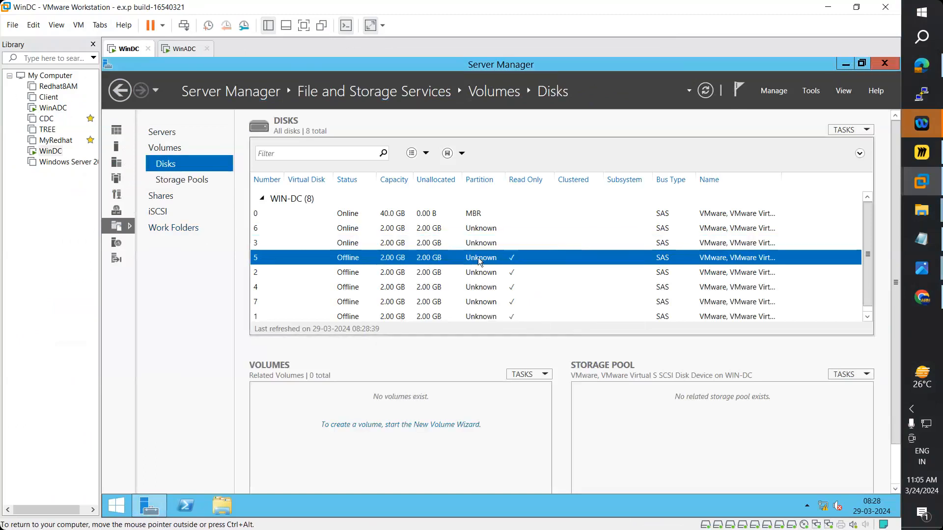
right_click(480, 260)
click(501, 282)
click(548, 331)
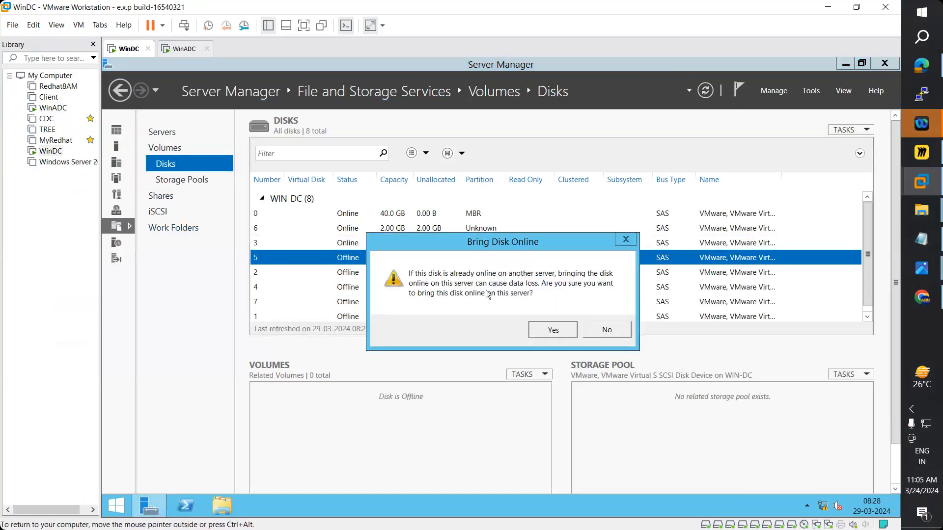
click(480, 273)
right_click(480, 273)
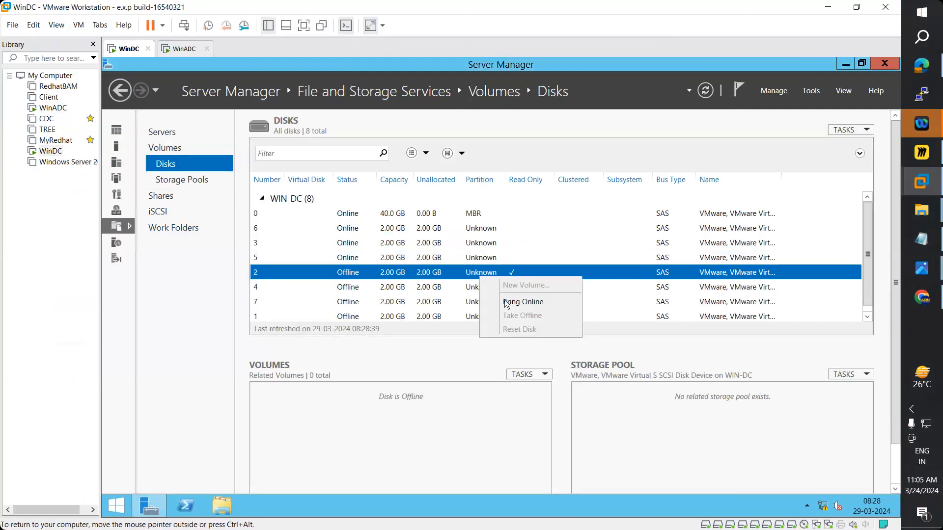
click(491, 293)
click(534, 328)
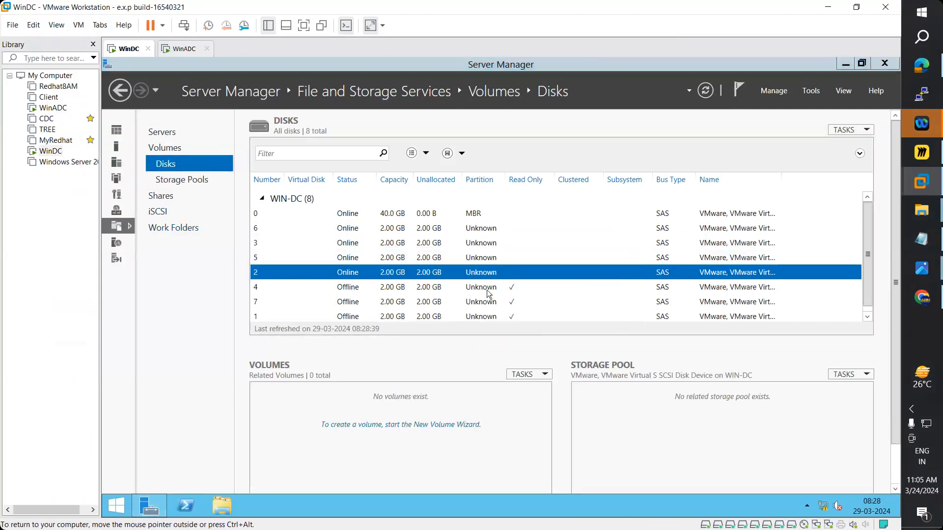
- Bring disks 4, 7 and 1 online, then view the empty Storage Pools page
click(487, 290)
right_click(487, 289)
click(516, 317)
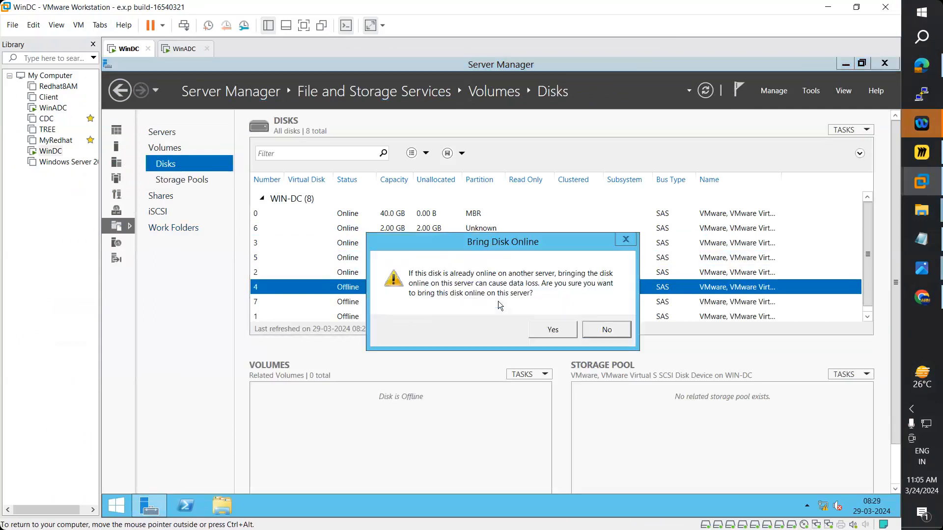
click(545, 330)
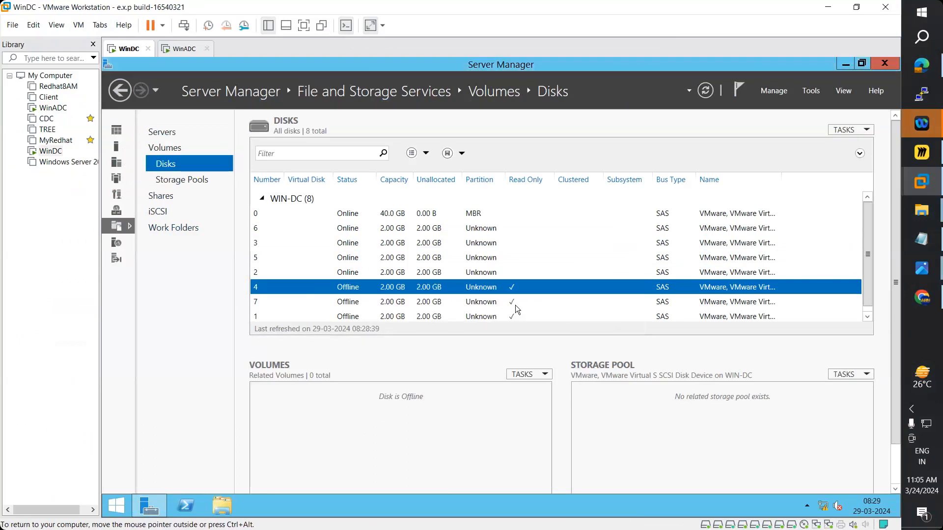
right_click(487, 301)
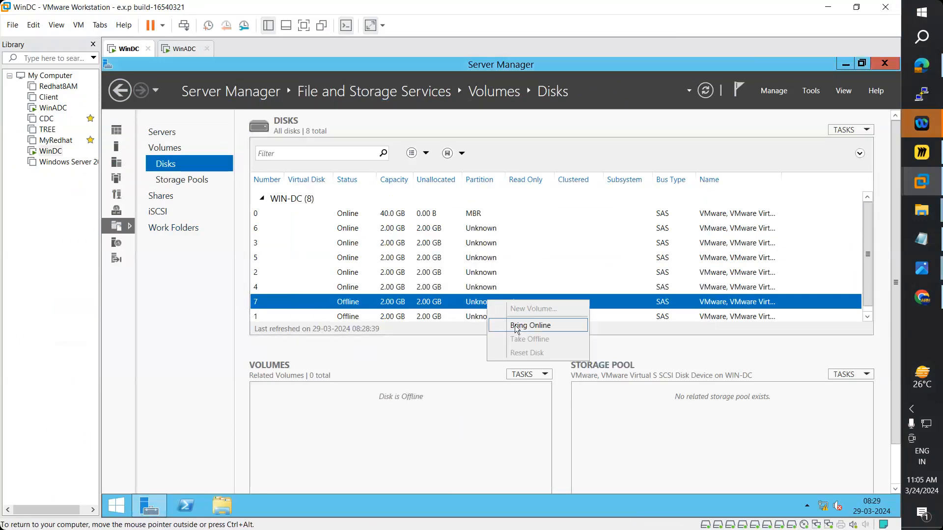
click(517, 326)
click(549, 332)
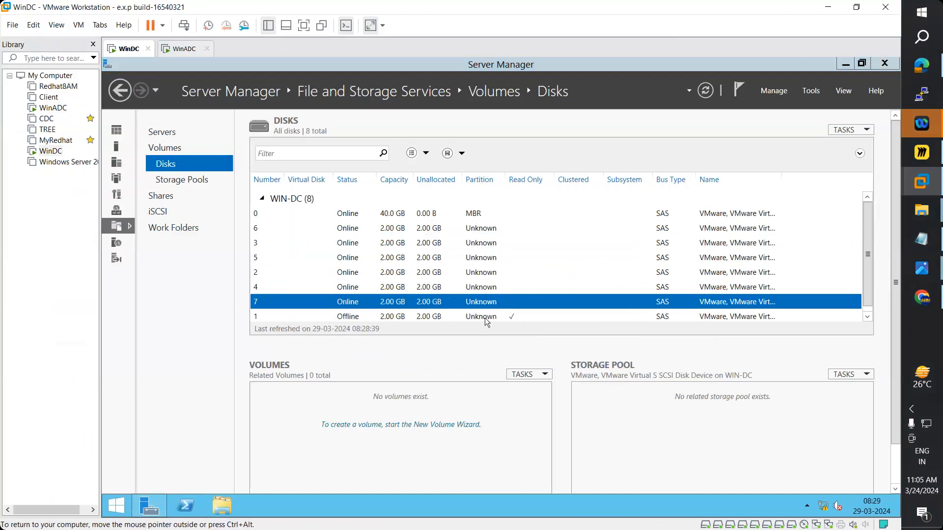
right_click(485, 318)
click(497, 342)
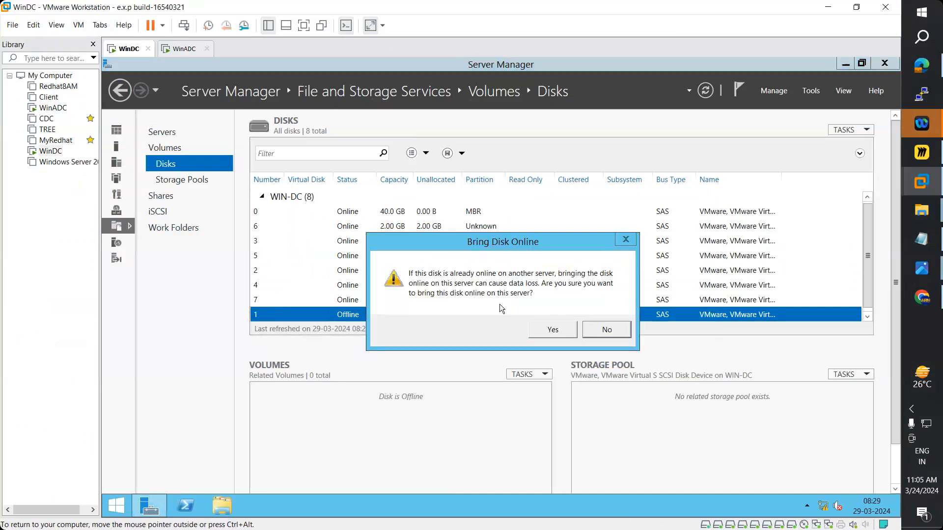
click(537, 326)
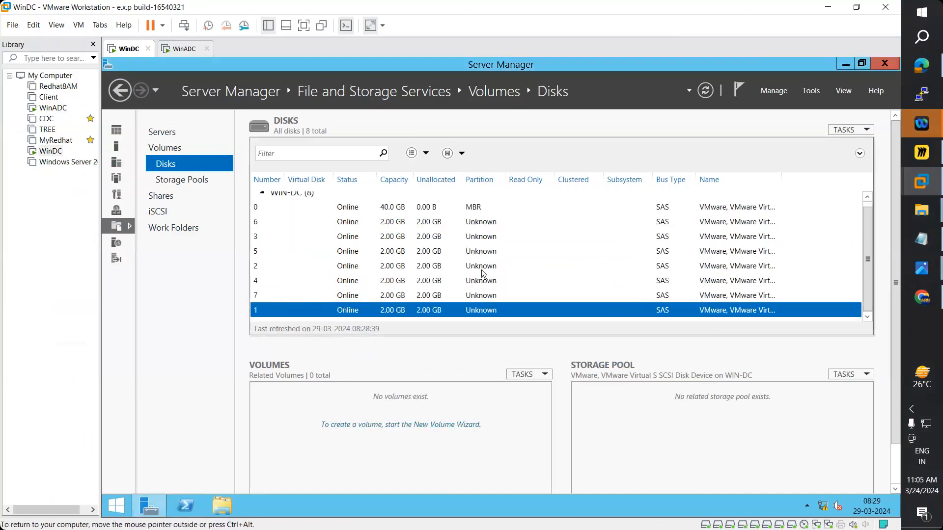
click(182, 173)
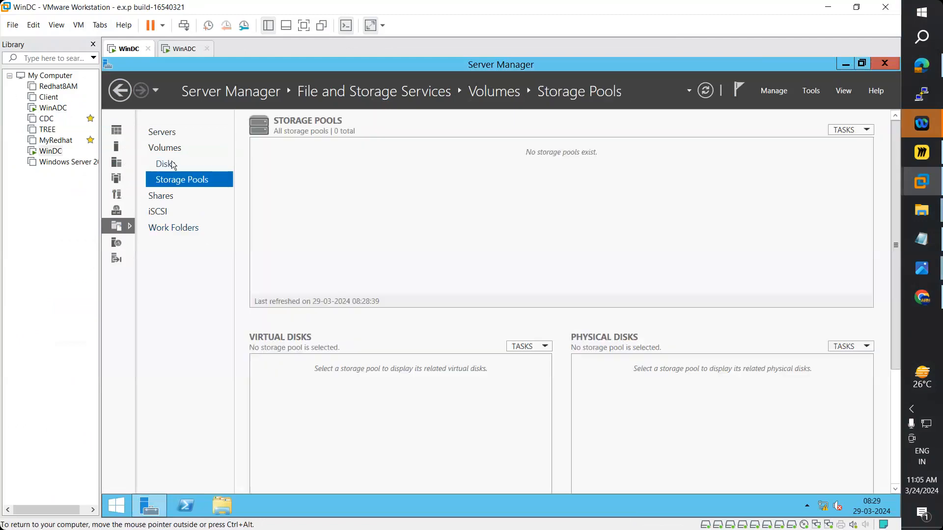
- Initialize disks 6 and 3 as GPT, then refresh the still-empty Storage Pools page
click(712, 90)
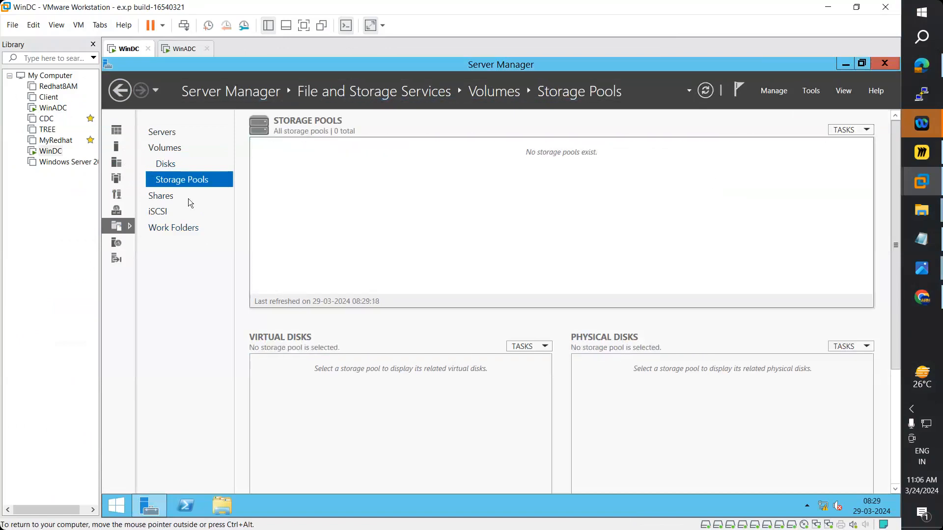
click(171, 164)
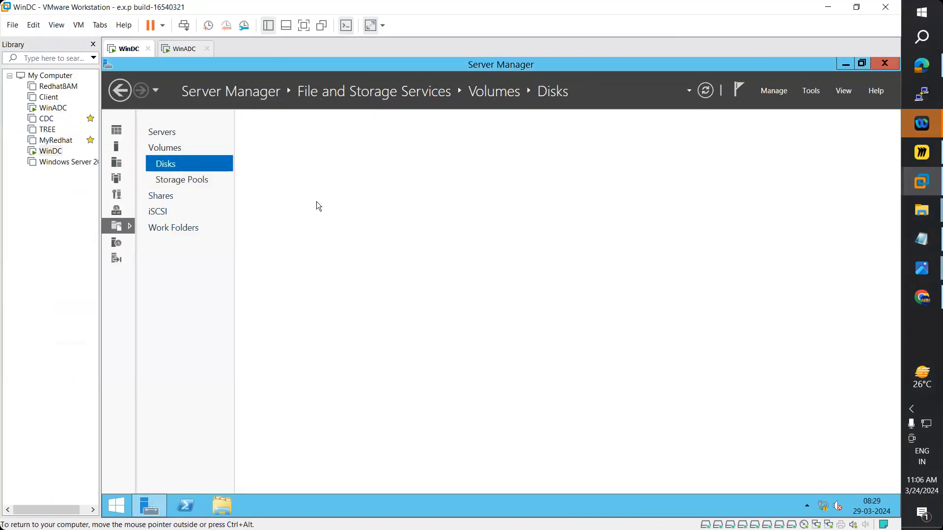
right_click(483, 224)
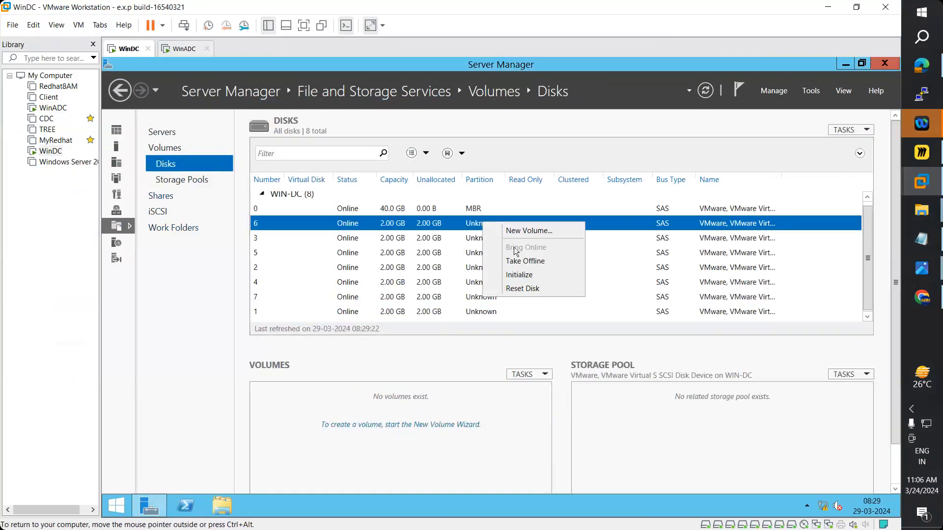
click(519, 274)
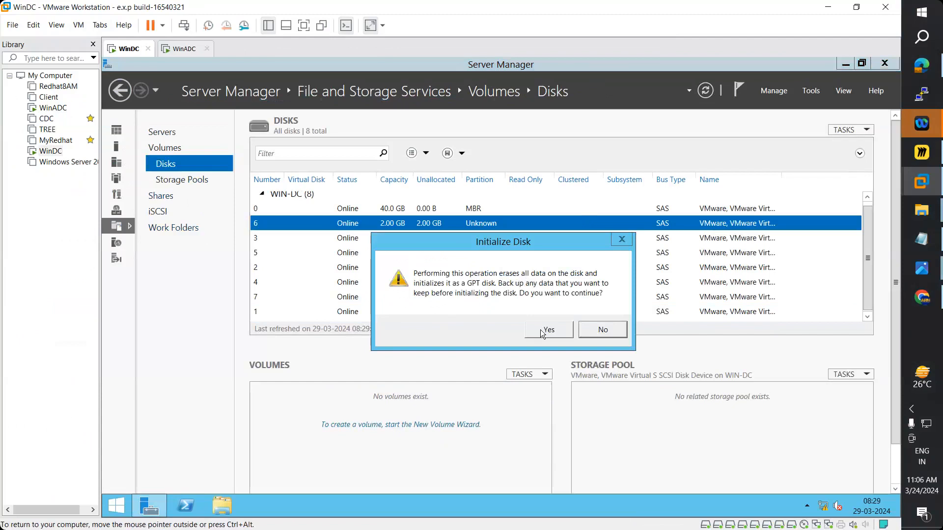
click(545, 328)
right_click(476, 241)
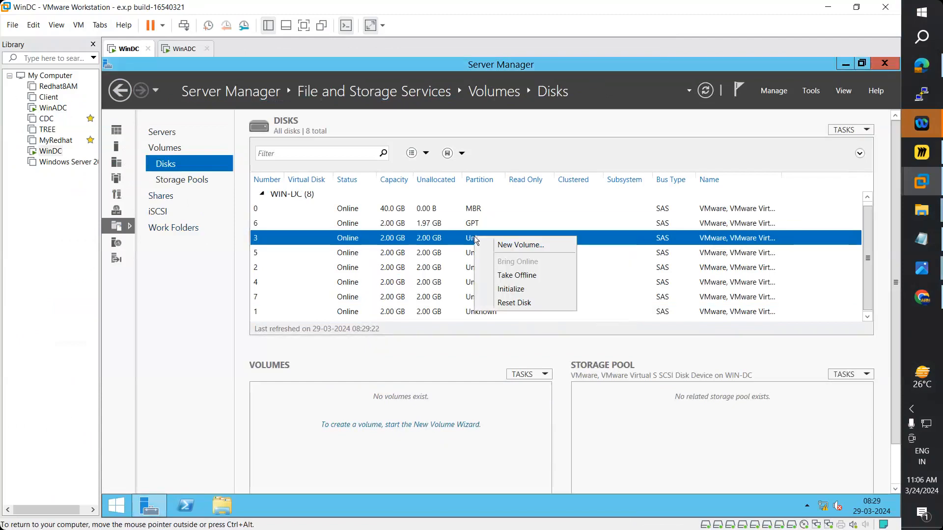
click(510, 289)
click(550, 330)
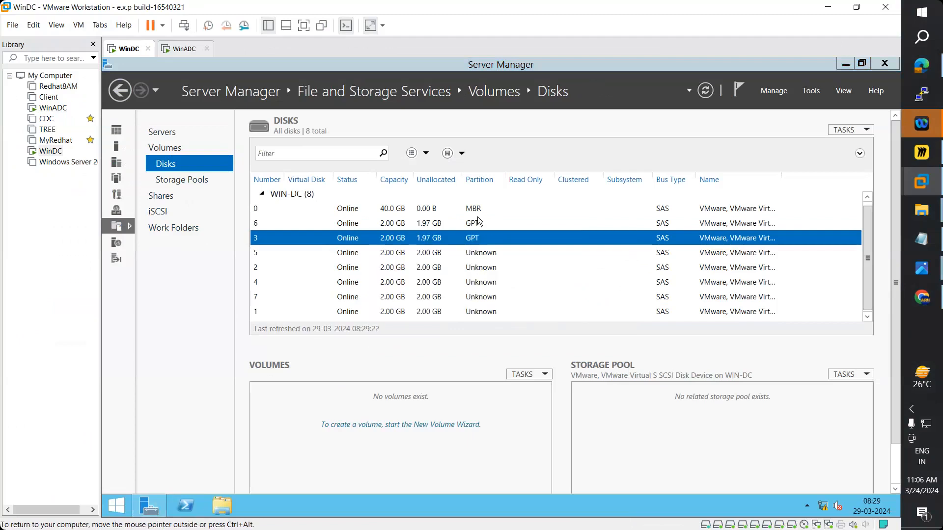
click(181, 181)
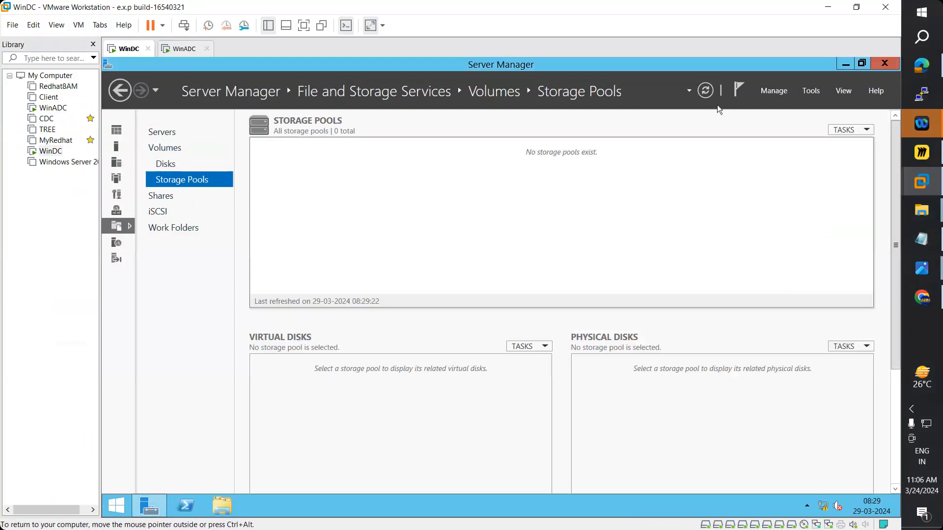
click(704, 91)
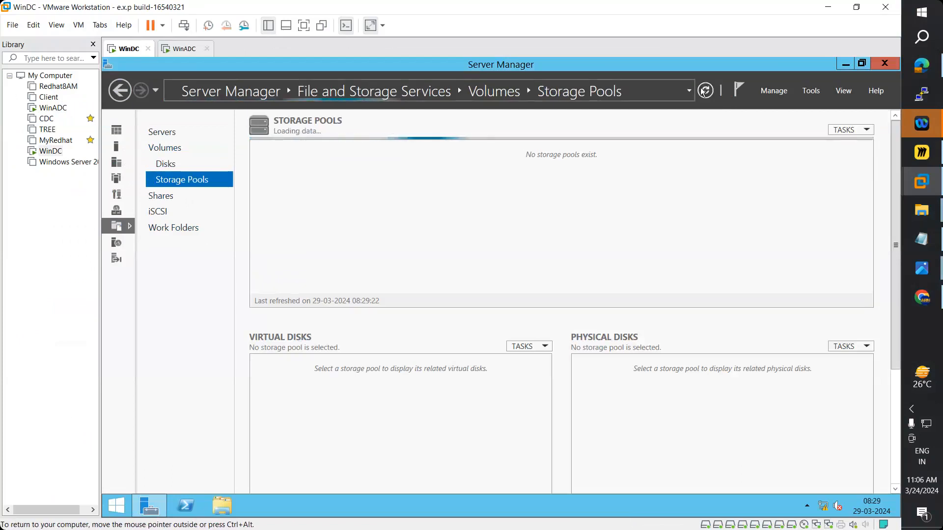
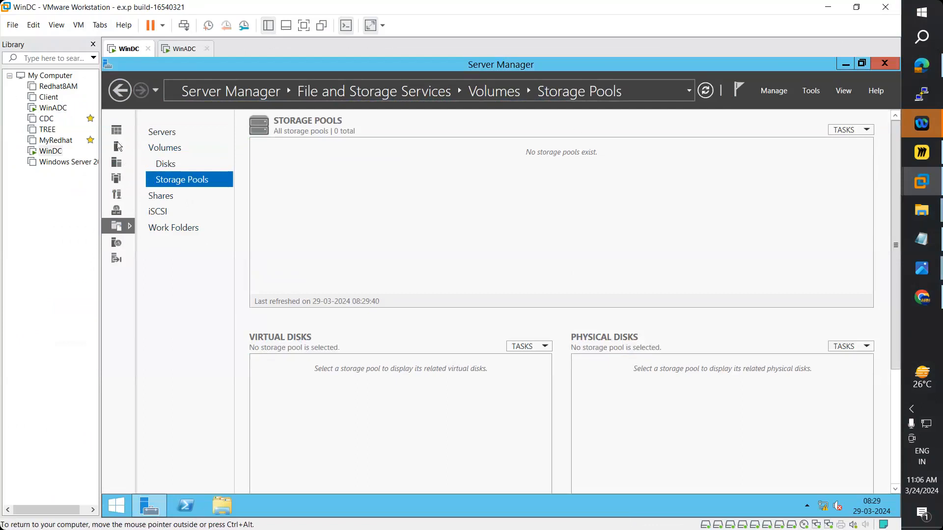
- Show the server's disk list and take disk 5 offline
click(166, 166)
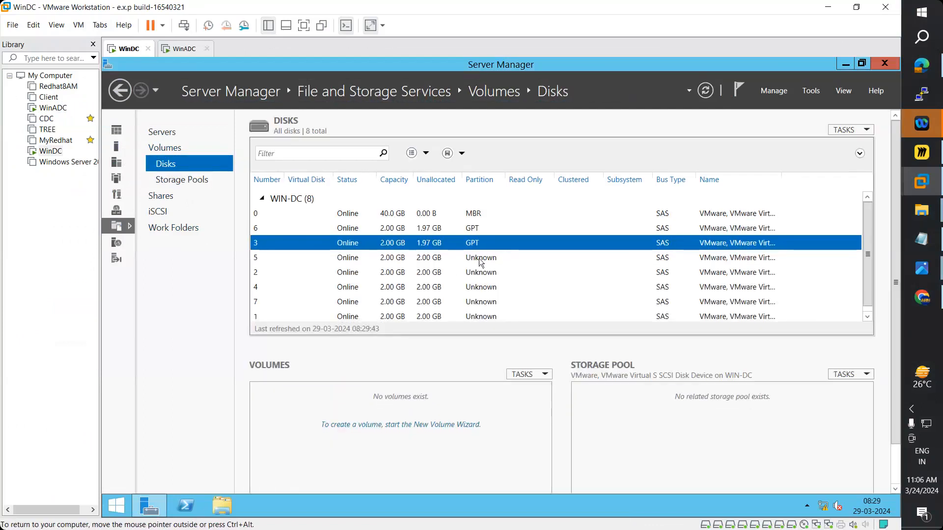
click(479, 259)
right_click(479, 258)
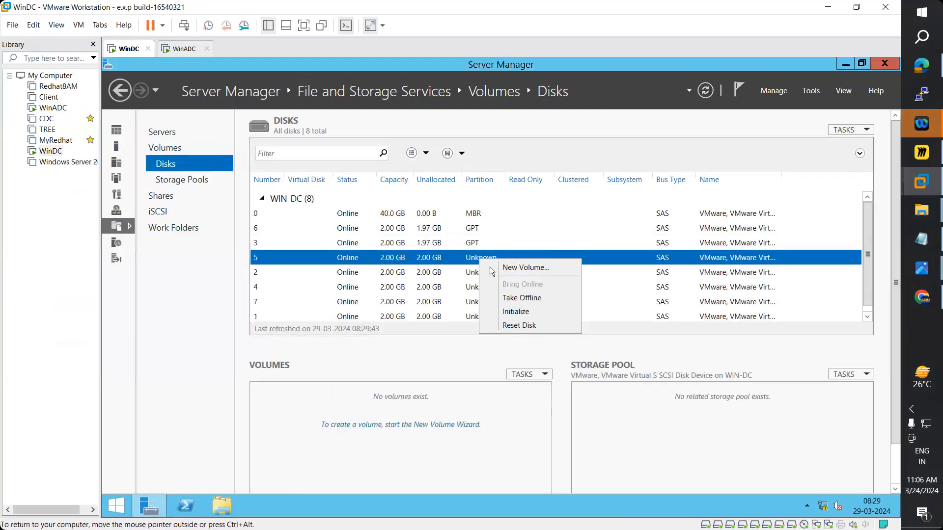
click(525, 299)
click(553, 331)
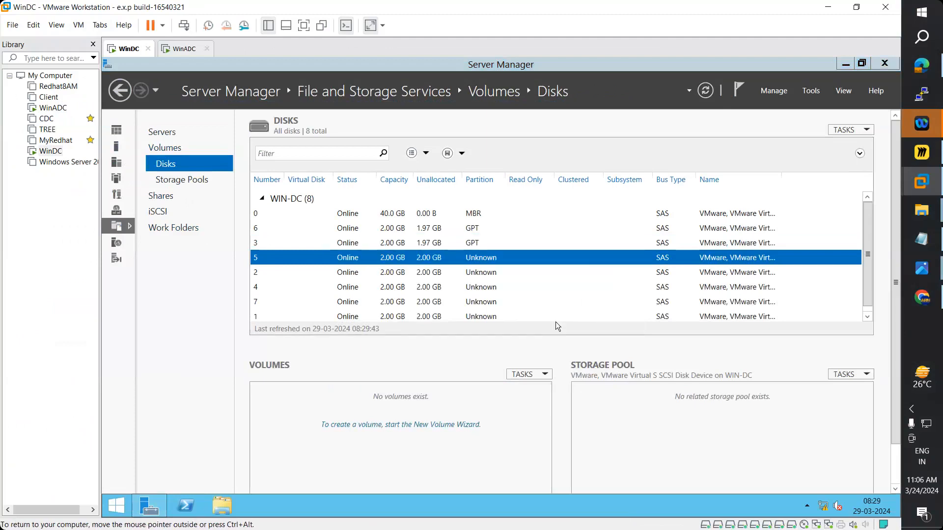
- Initialize disk 2 as GPT
click(480, 273)
right_click(480, 273)
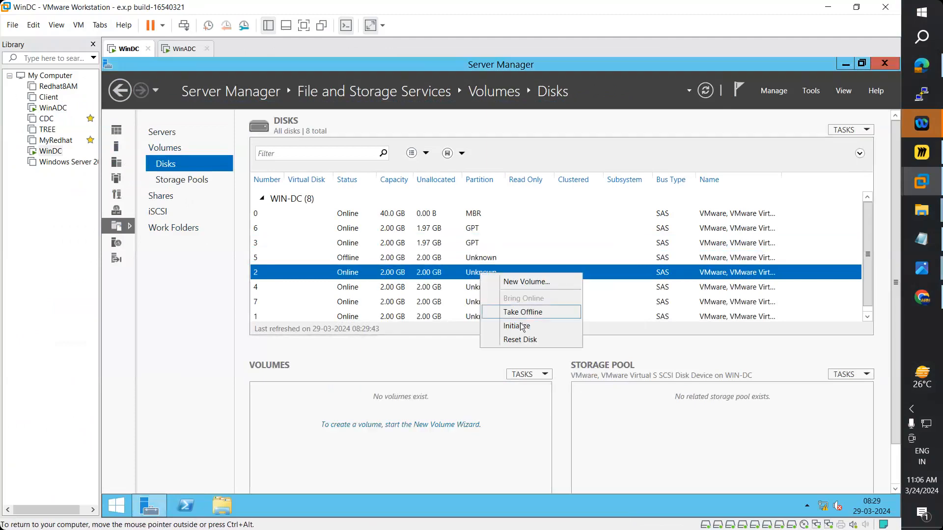
click(517, 325)
click(554, 330)
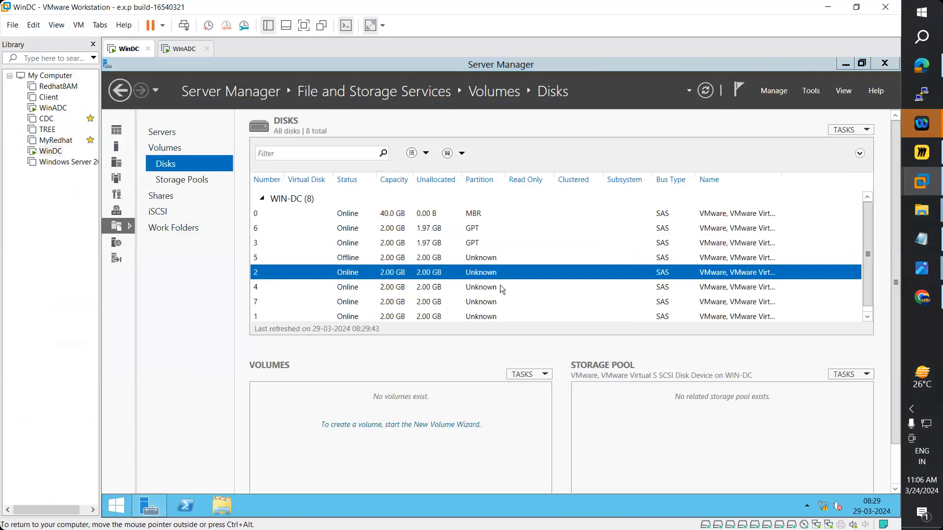
- Bring disk 5 back online and take disk 4 offline
right_click(485, 259)
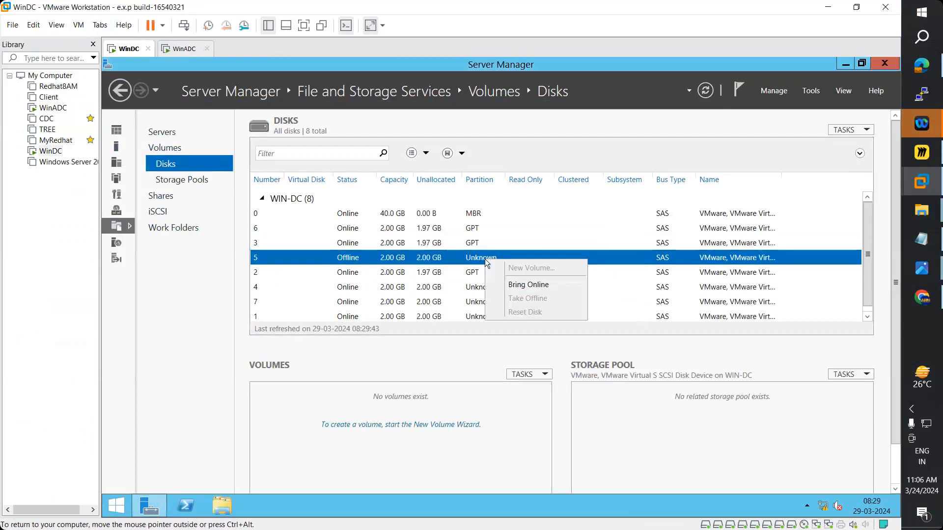
click(514, 286)
click(551, 330)
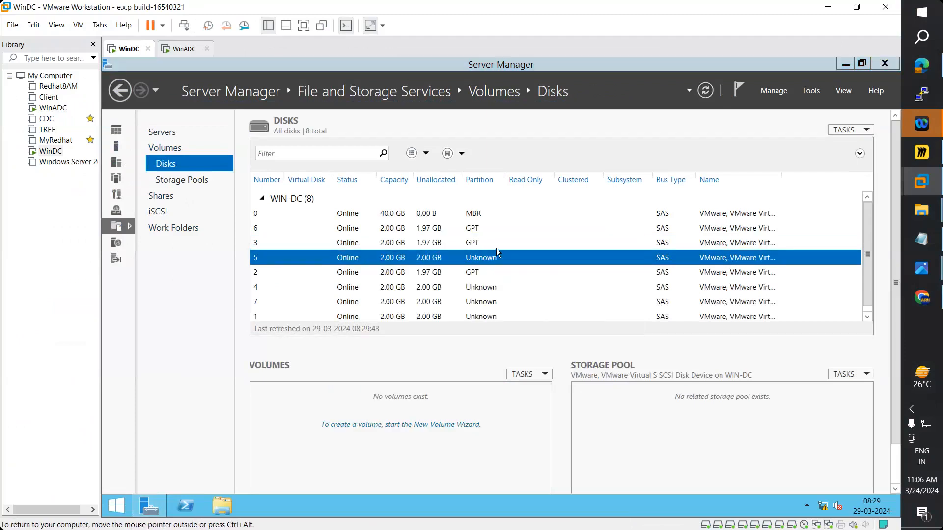
click(481, 288)
right_click(481, 288)
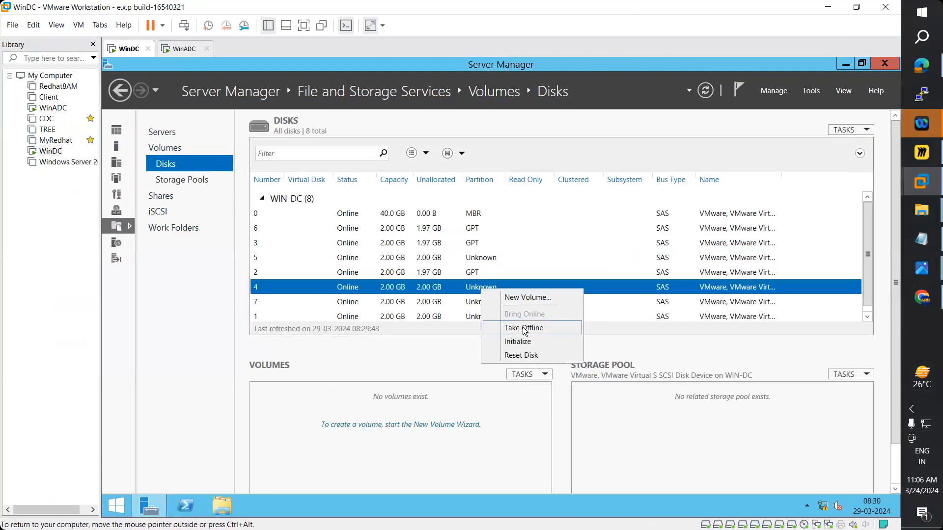
click(524, 329)
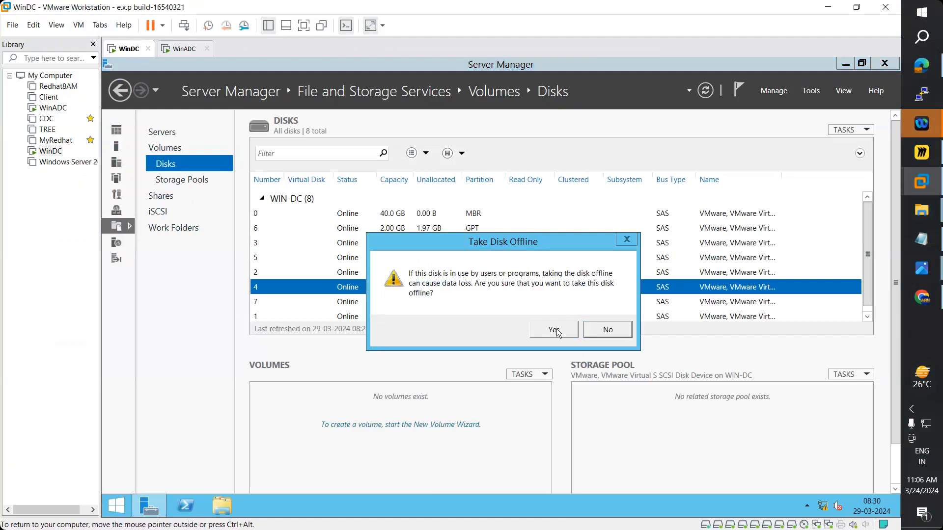
click(555, 331)
- Take disk 5 offline again and bring disk 4 back online
scroll(487, 304, down, 1)
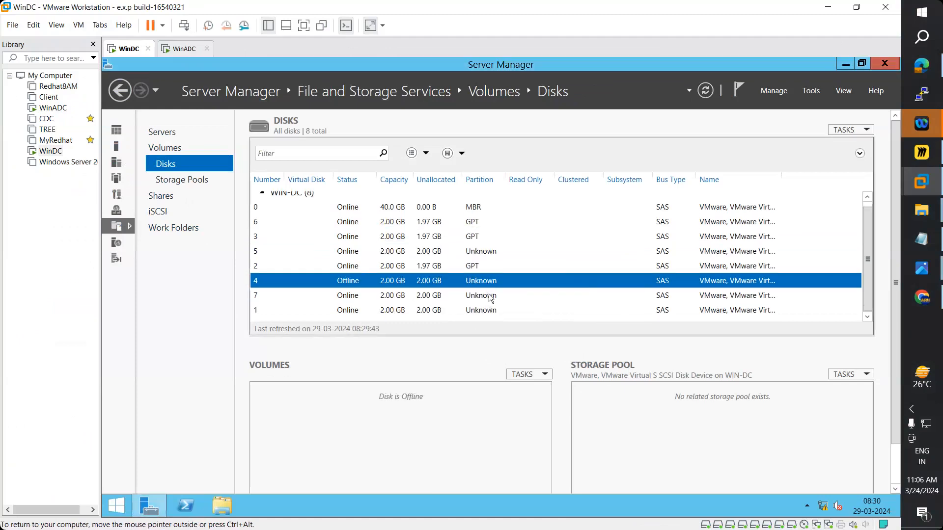
right_click(476, 251)
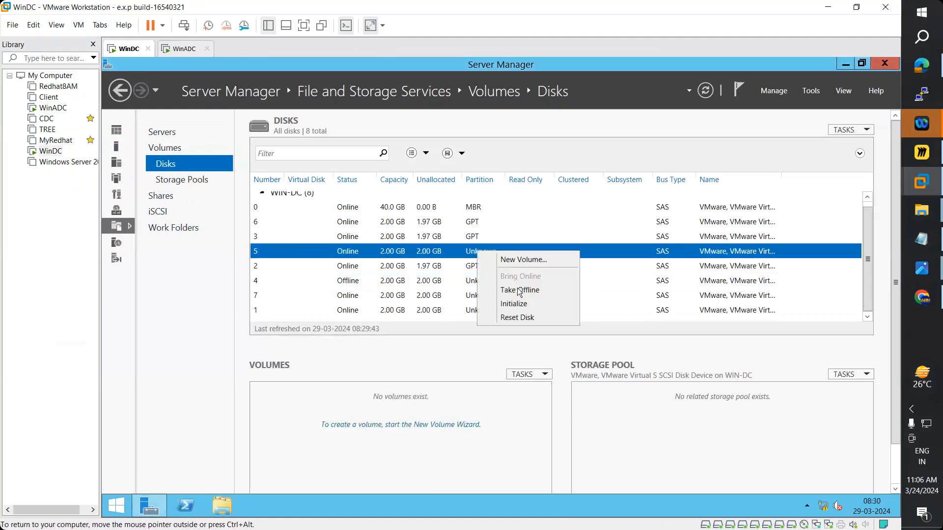
click(521, 291)
click(553, 332)
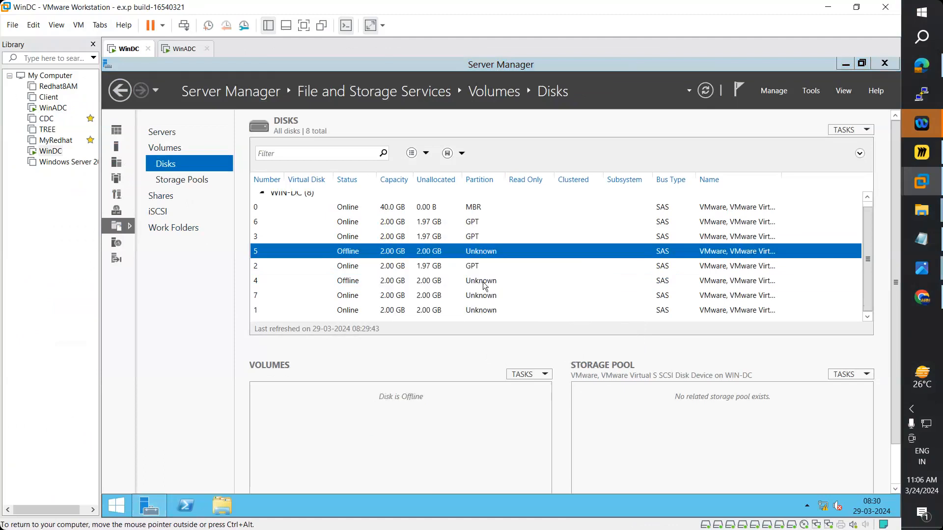
right_click(483, 282)
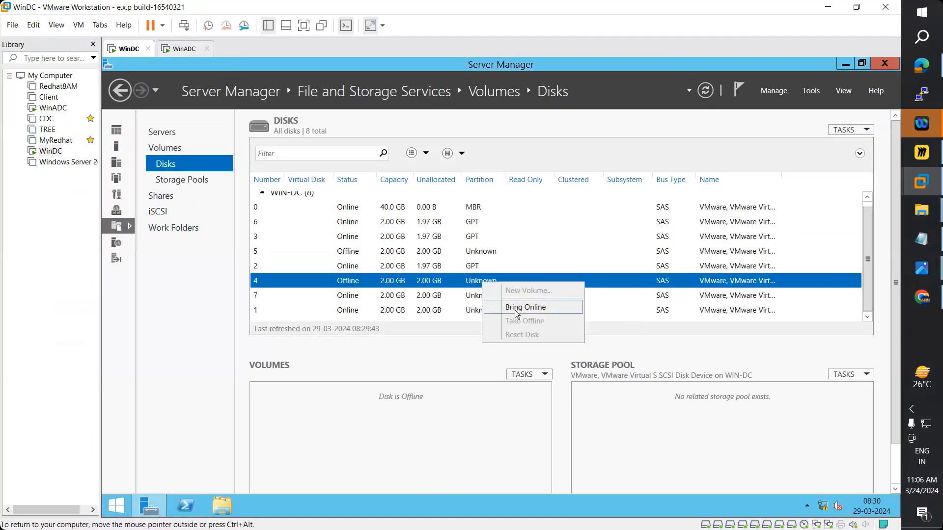
click(517, 314)
click(550, 332)
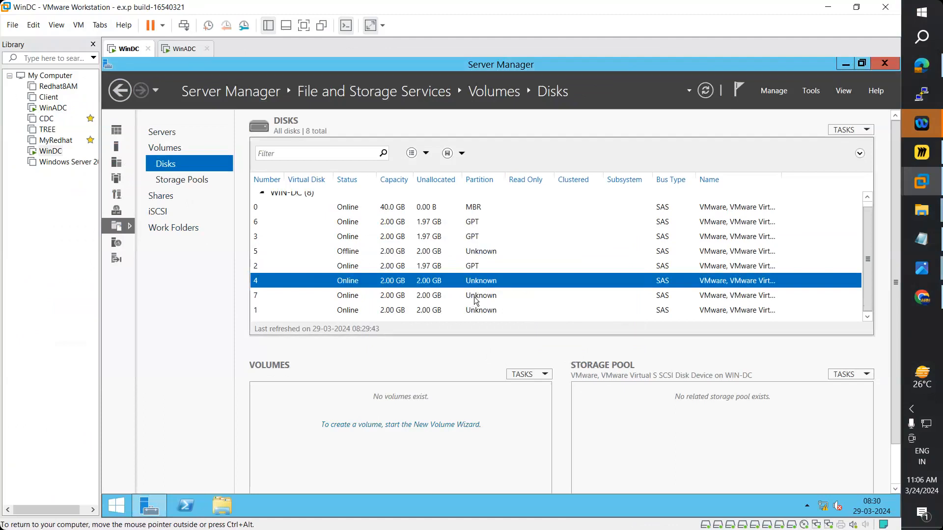
- Take disk 7 offline and bring disk 5 back online
right_click(476, 301)
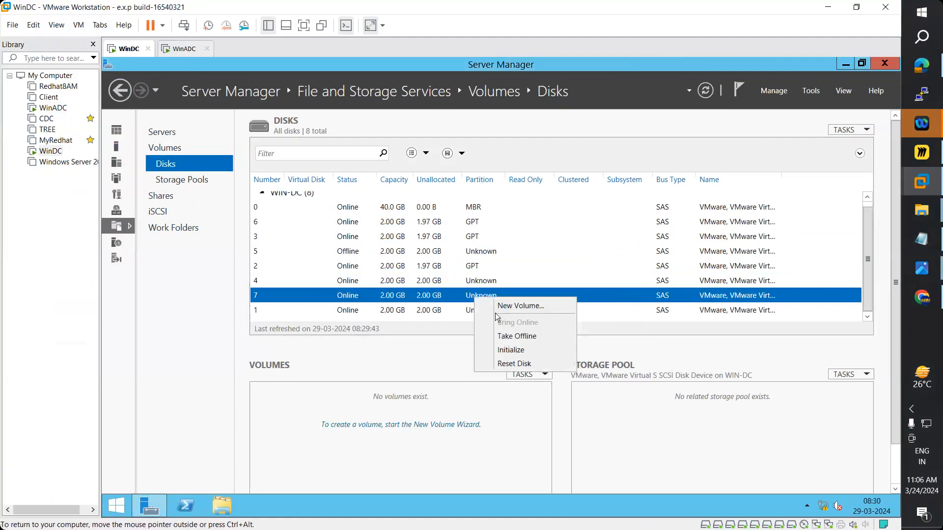
click(504, 337)
click(552, 330)
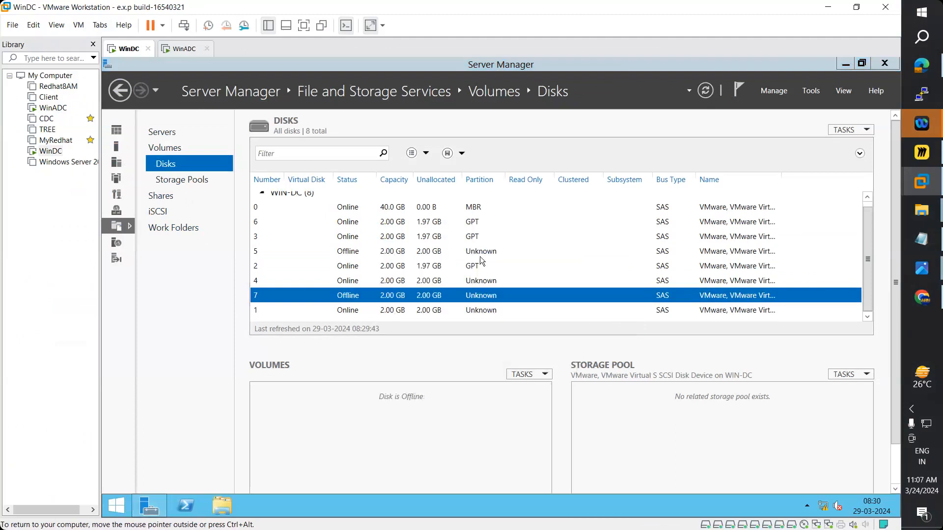
right_click(481, 255)
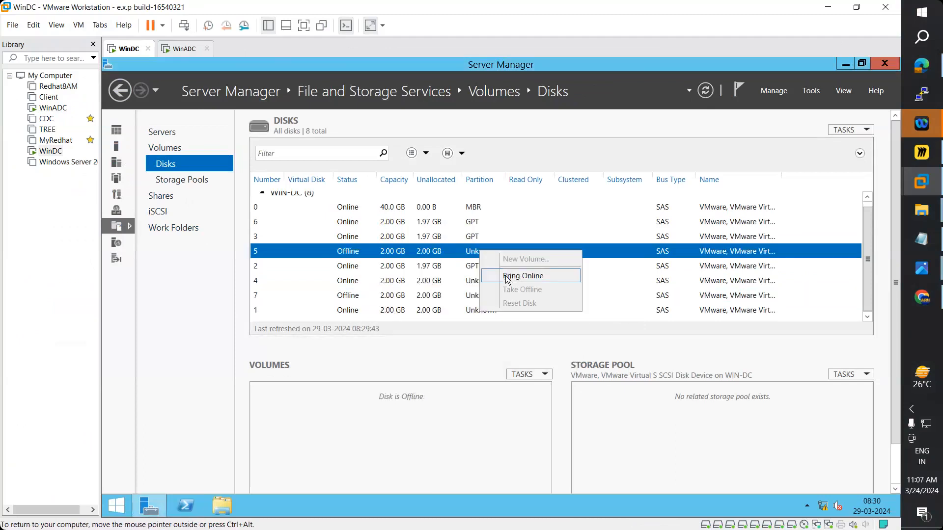
click(508, 279)
click(551, 330)
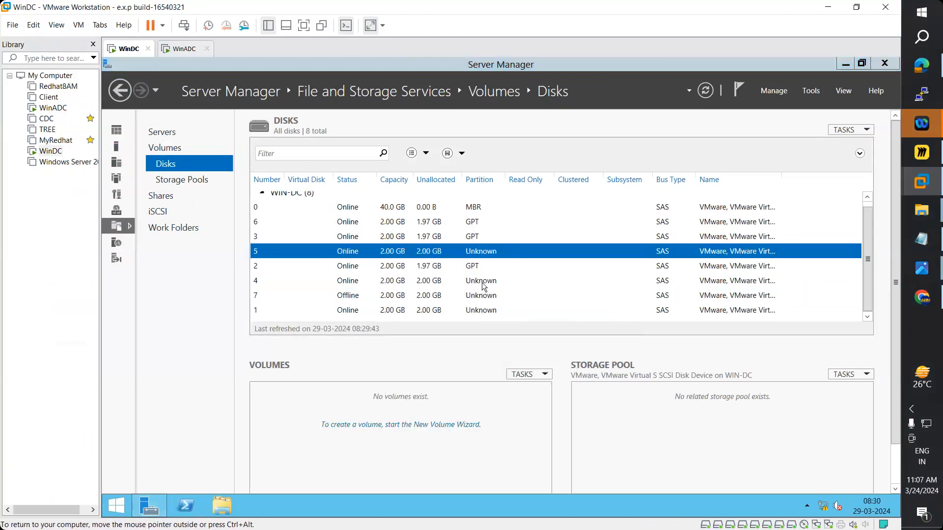
- Refresh the disk list, bring disk 7 back online, and refresh again
click(482, 282)
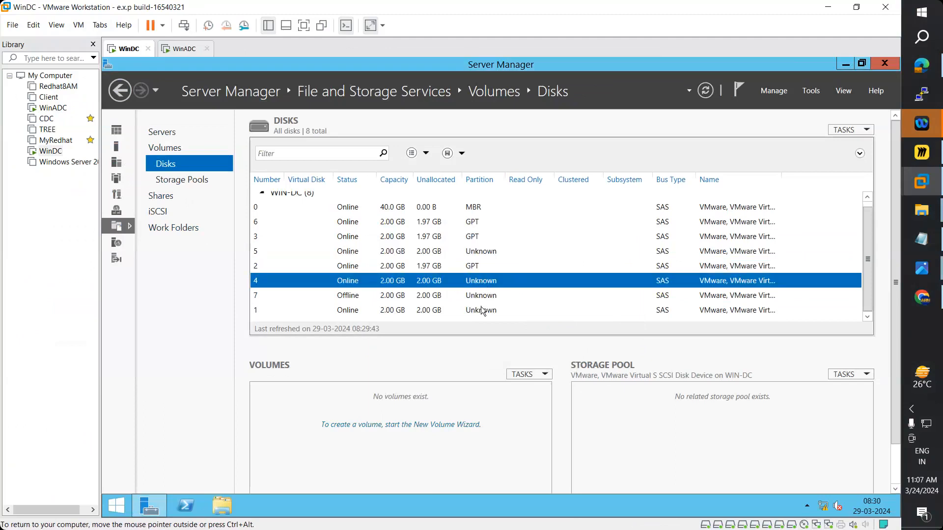
click(483, 311)
right_click(479, 282)
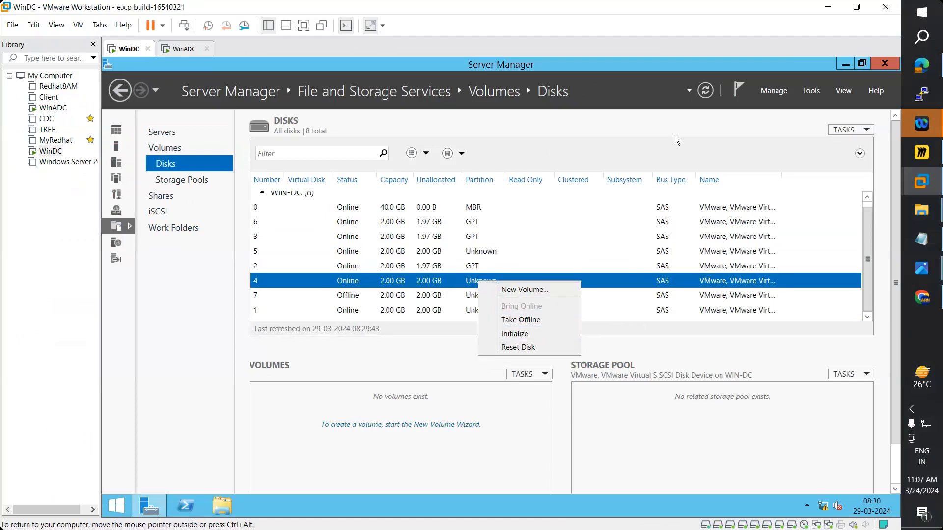
click(704, 91)
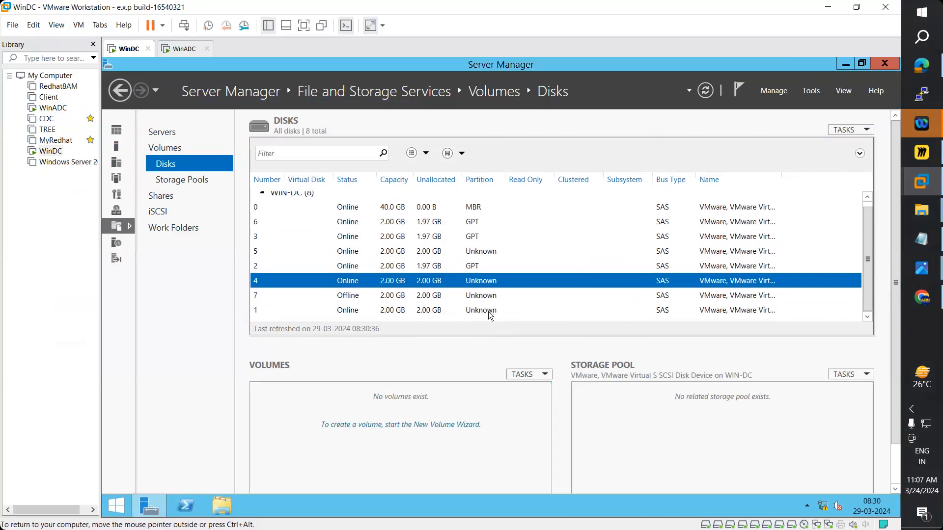
right_click(476, 300)
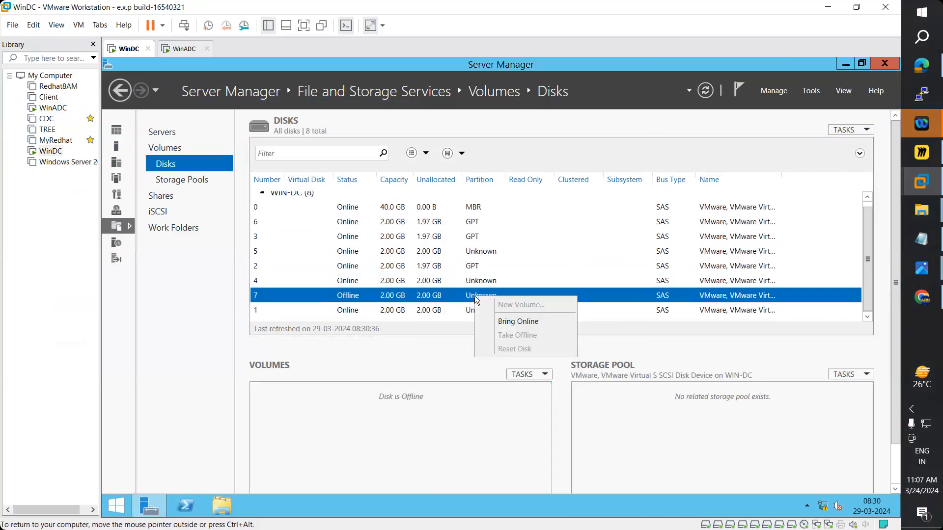
click(518, 321)
click(553, 332)
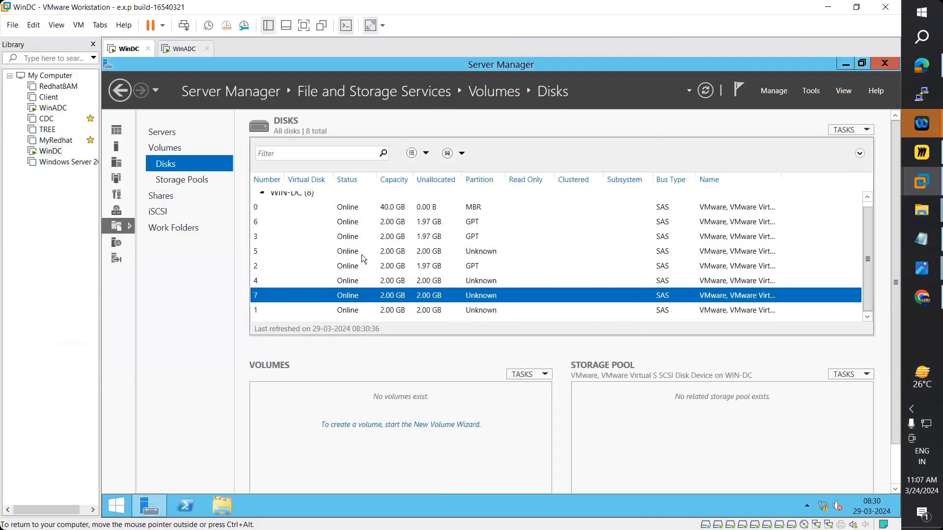
click(707, 91)
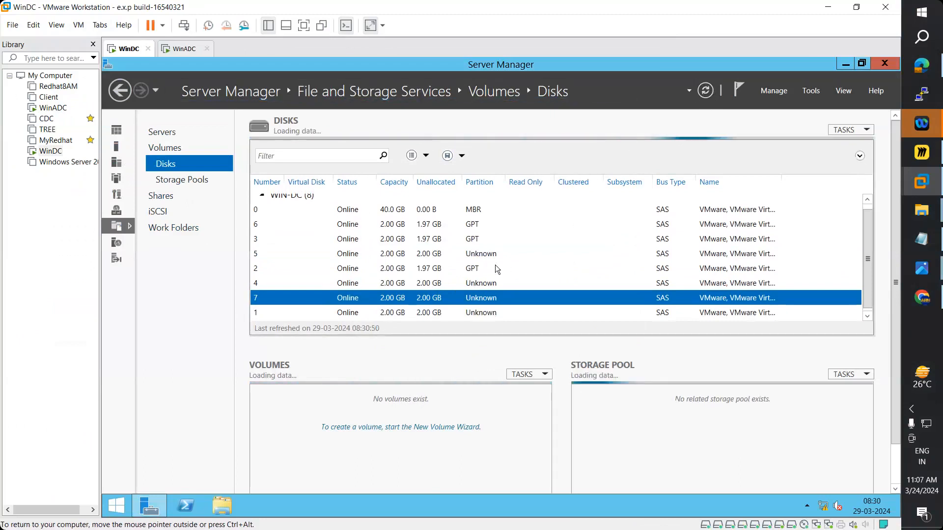
- Initialize disks 5 and 4 as GPT
right_click(485, 256)
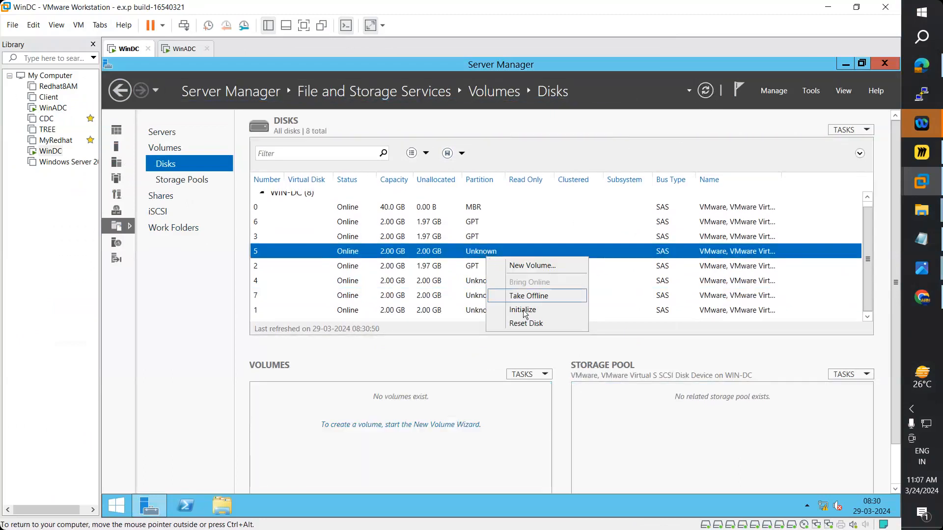
click(540, 310)
click(547, 332)
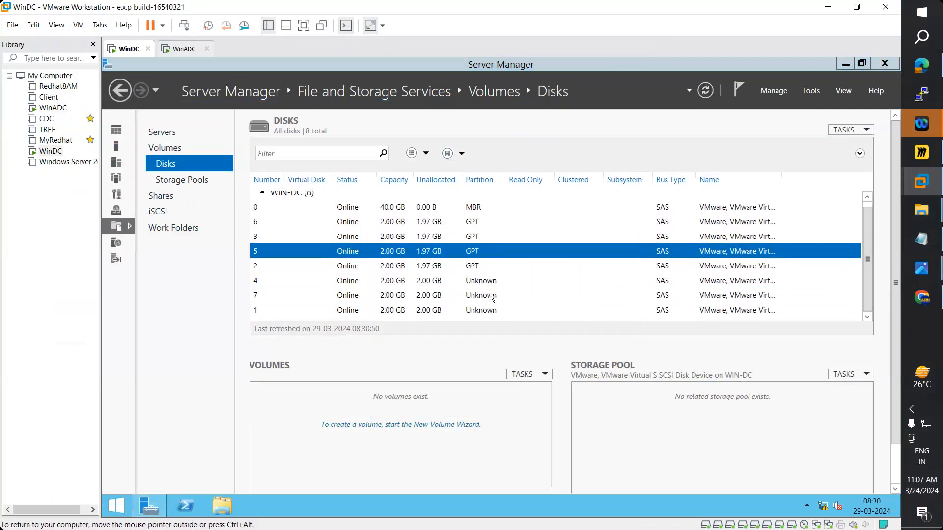
right_click(482, 280)
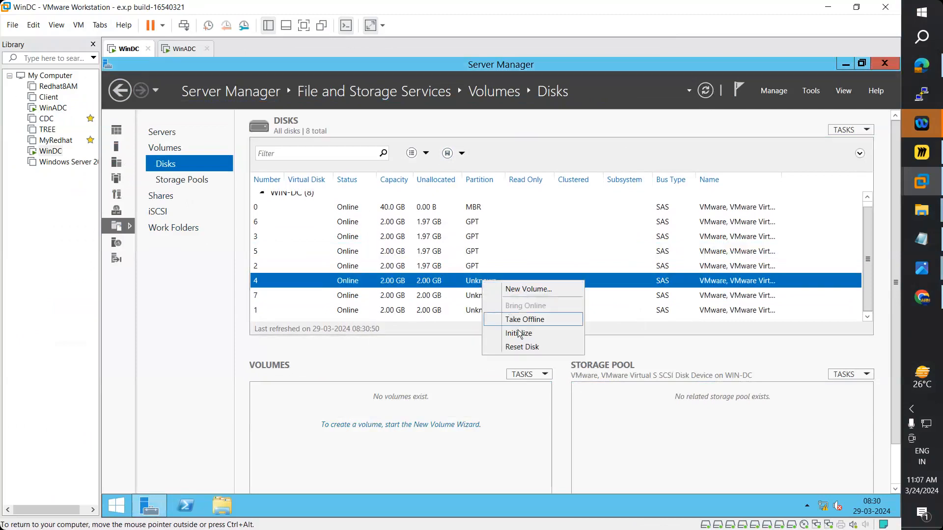
click(518, 333)
click(550, 331)
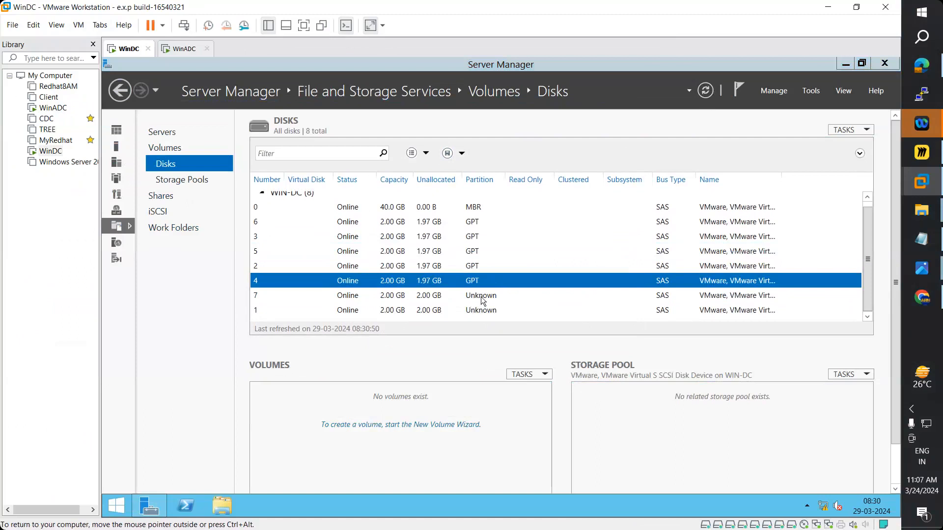
- Initialize disks 7 and 1 as GPT, then view the Storage Pools page
right_click(481, 296)
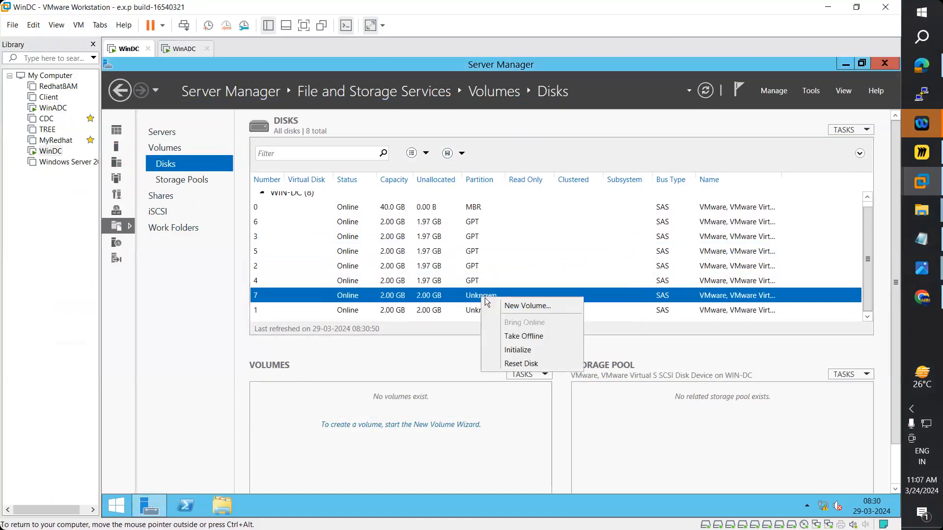
click(534, 348)
click(558, 330)
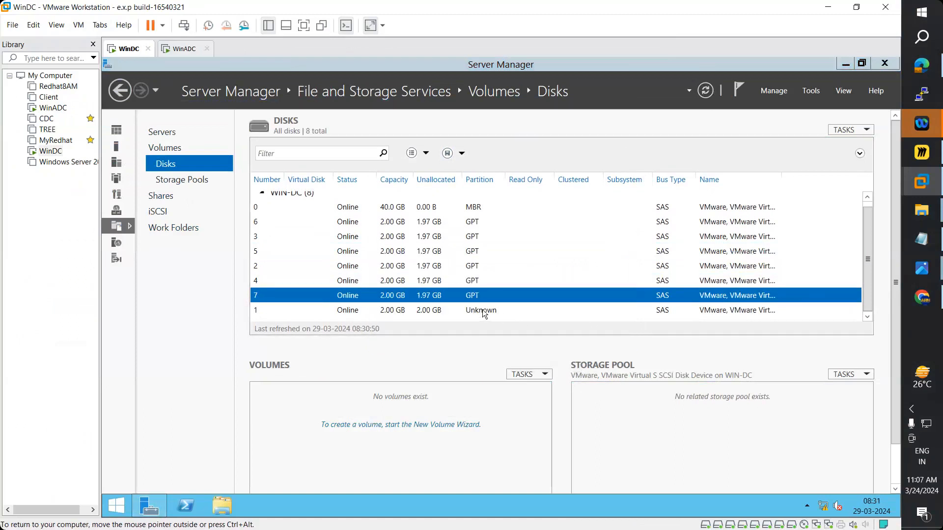
right_click(484, 311)
click(520, 363)
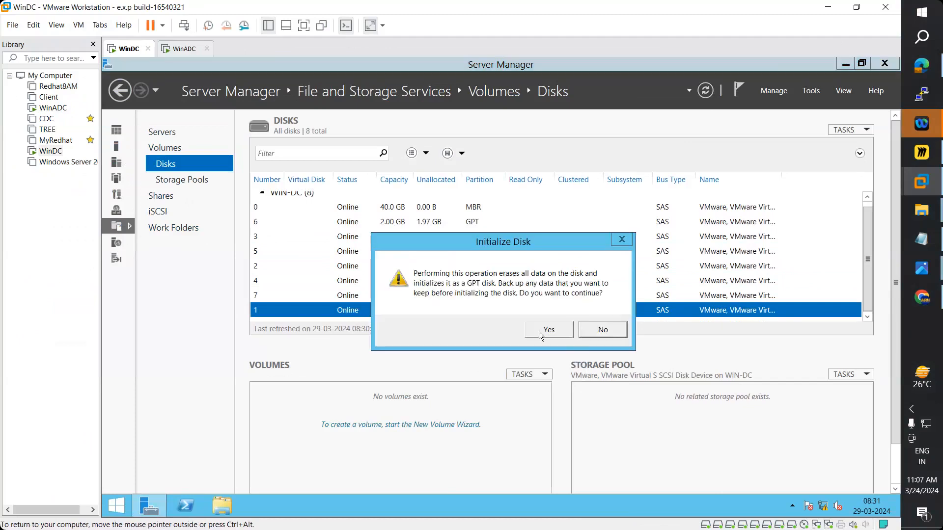
click(538, 330)
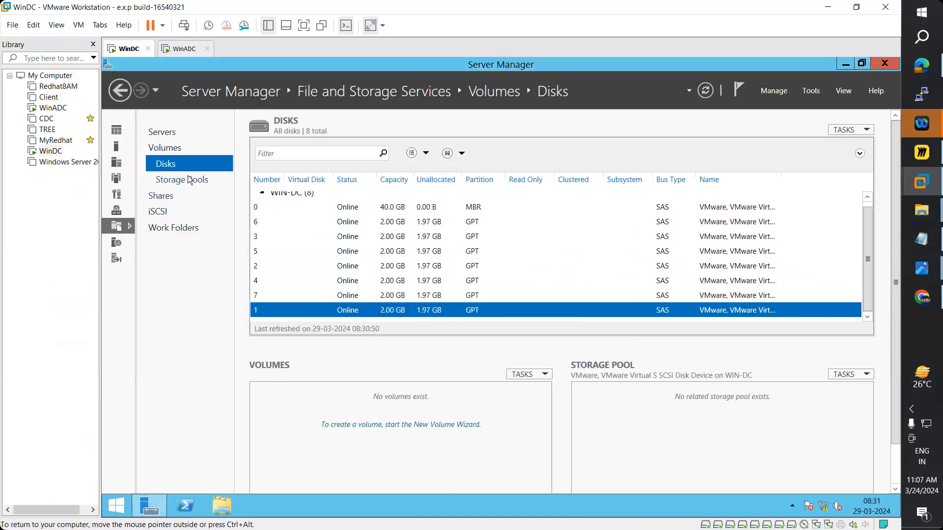
click(188, 178)
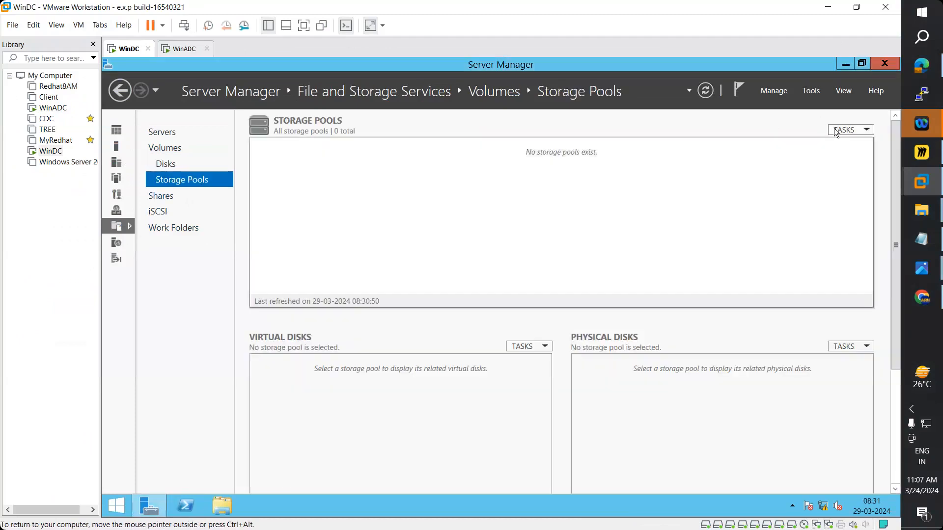
- Rescan all storage from the Storage Pools tasks
click(836, 131)
click(818, 164)
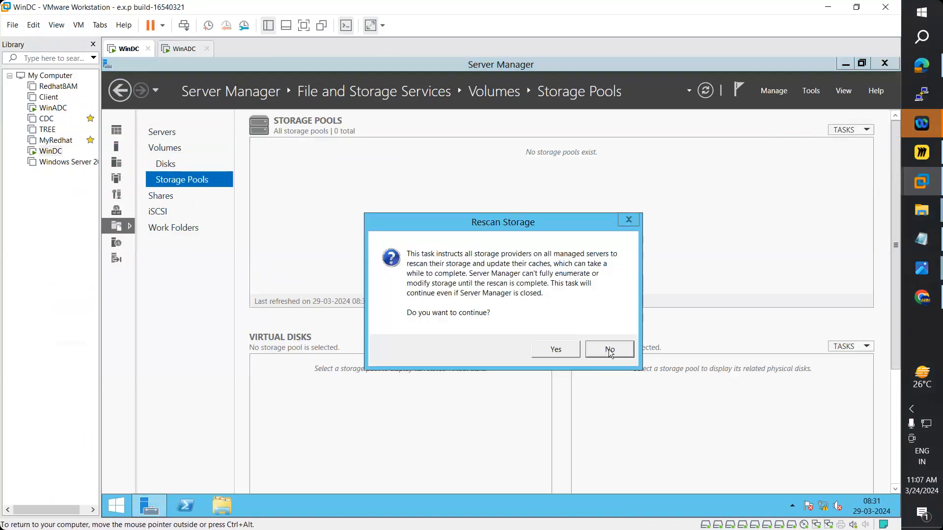
click(556, 350)
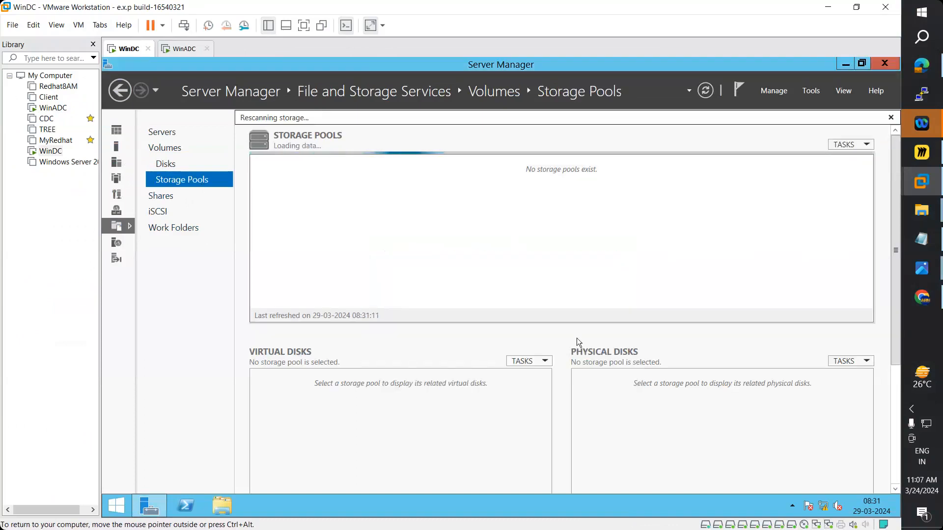
- Start a new storage pool and cancel the wizard at the naming page
click(841, 129)
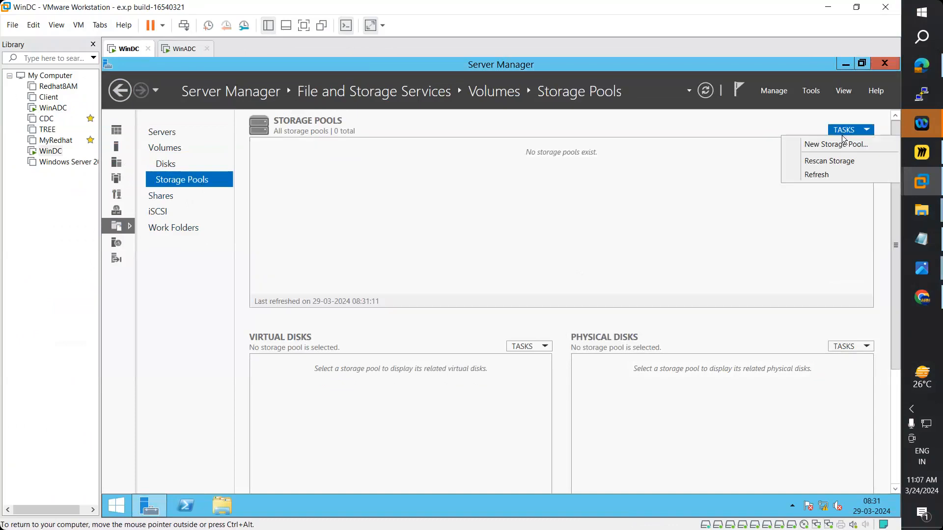
click(836, 145)
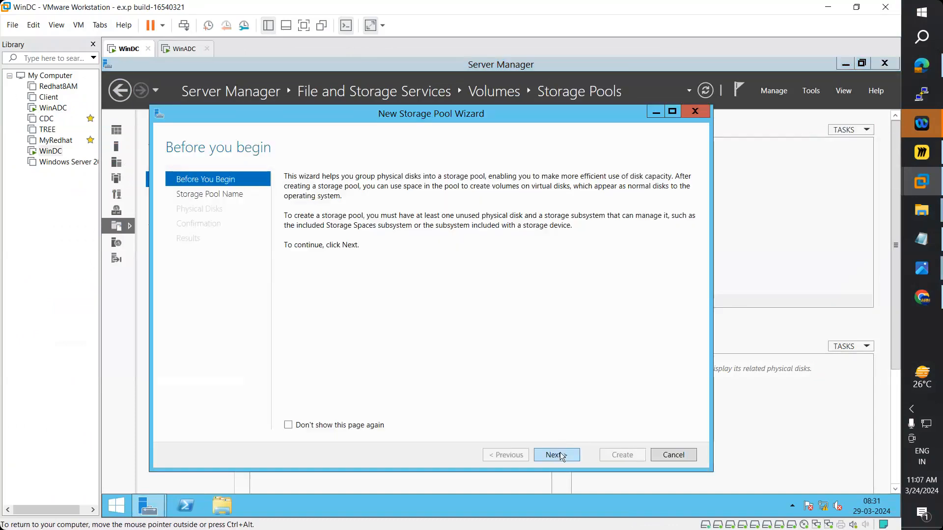
click(557, 455)
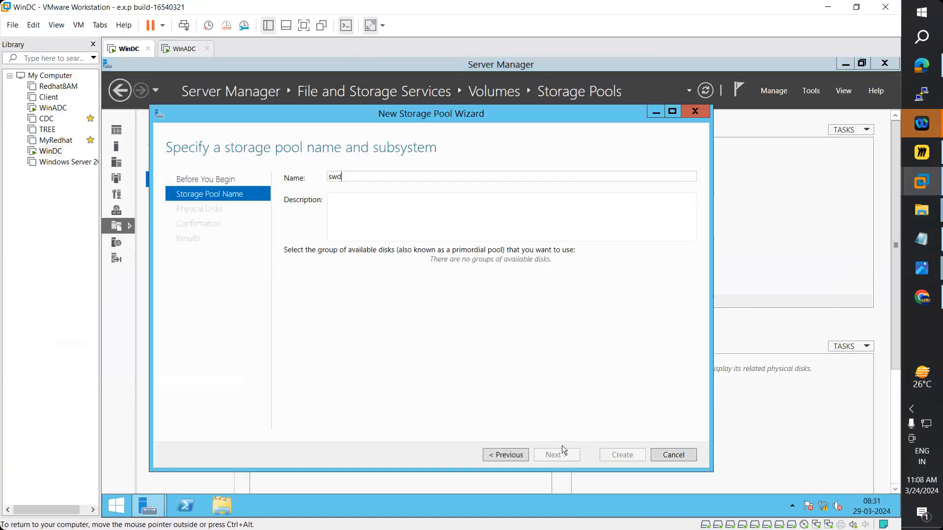
click(673, 454)
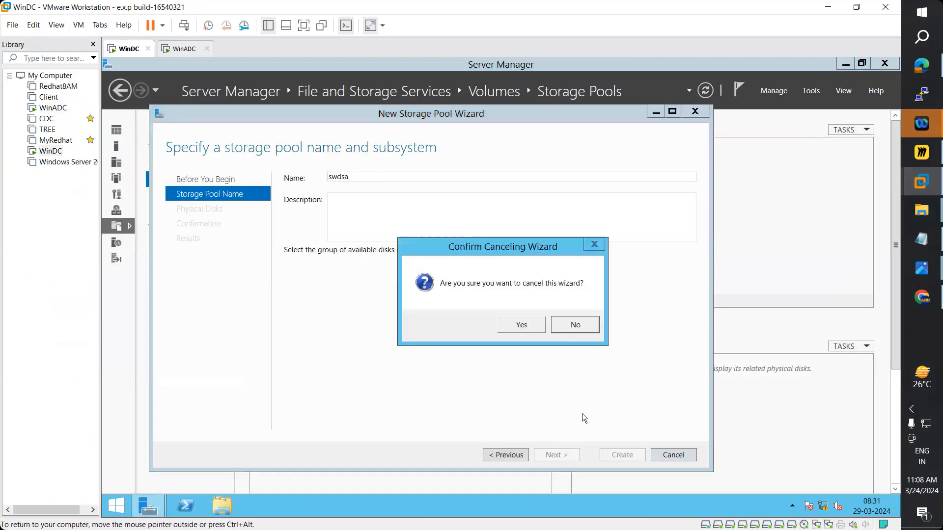
click(520, 327)
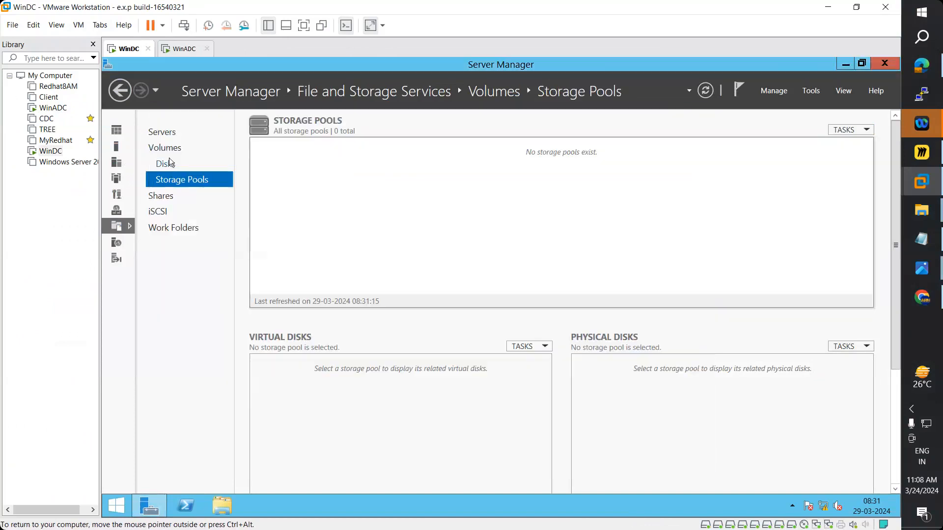
- Refresh the Disks list, then view Shares and the iSCSI page
click(169, 163)
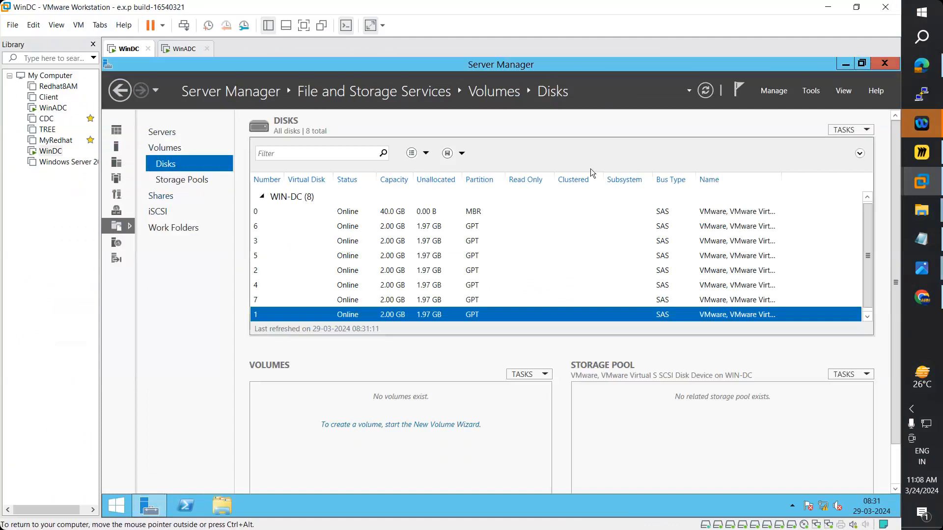
click(706, 90)
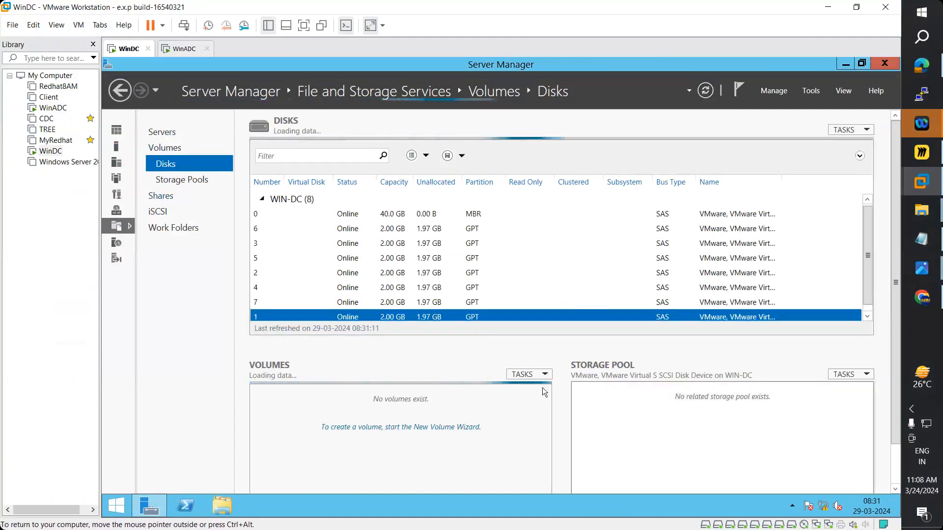
click(159, 196)
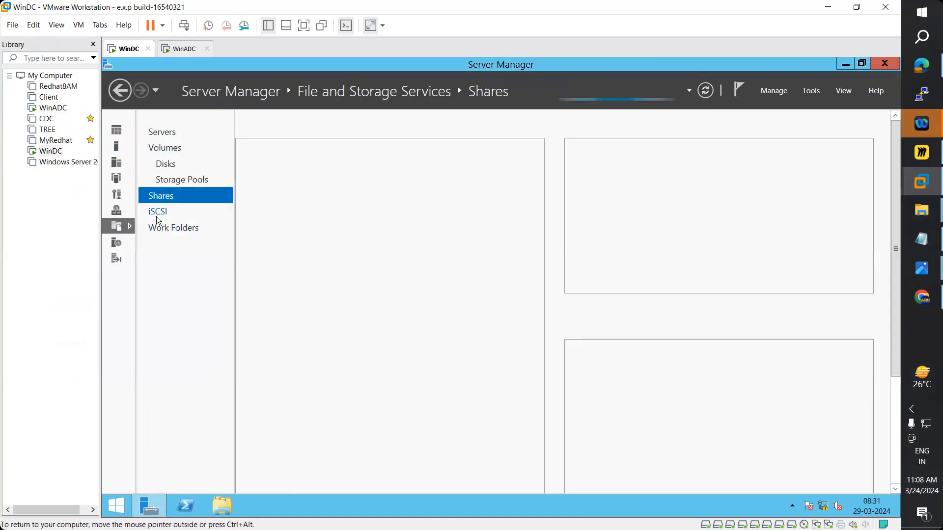
click(158, 217)
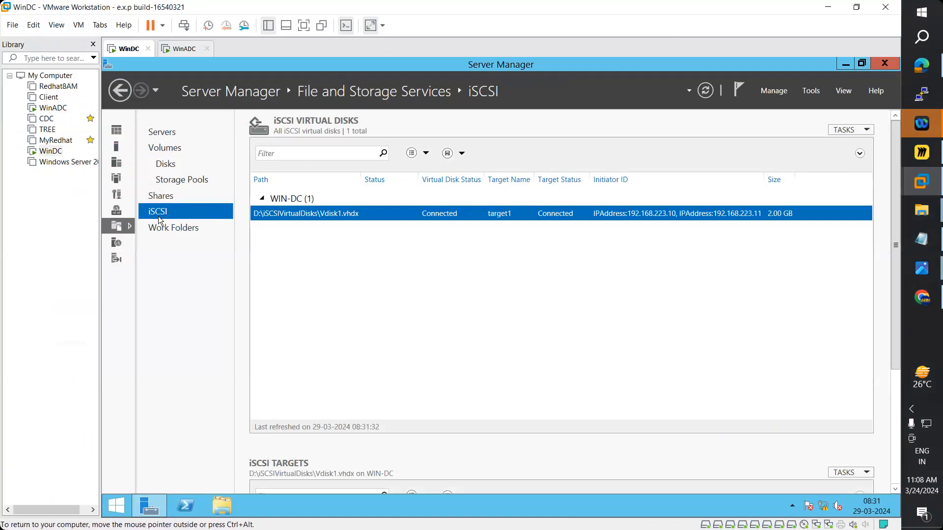
- Check Storage Pools, Disks and refreshed Volumes pages, then minimize and restore Server Manager
click(169, 181)
click(163, 160)
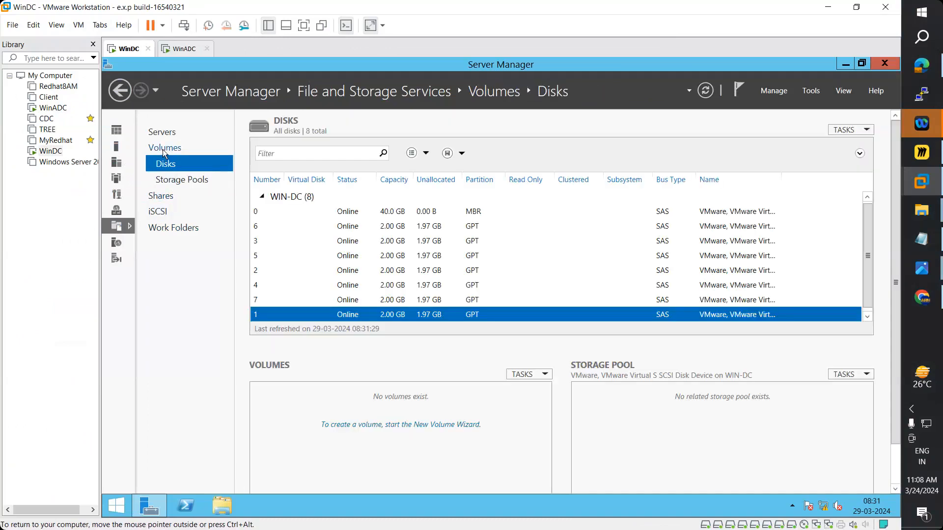
click(163, 150)
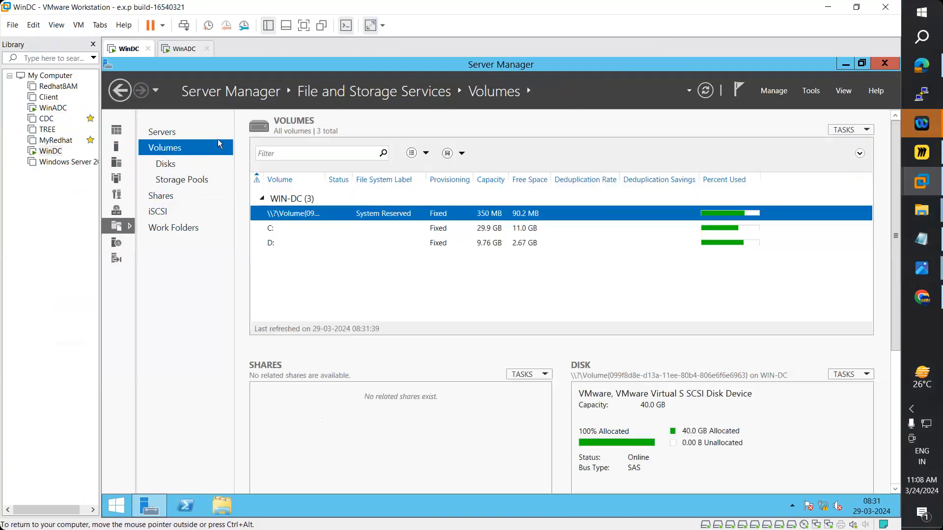
click(709, 97)
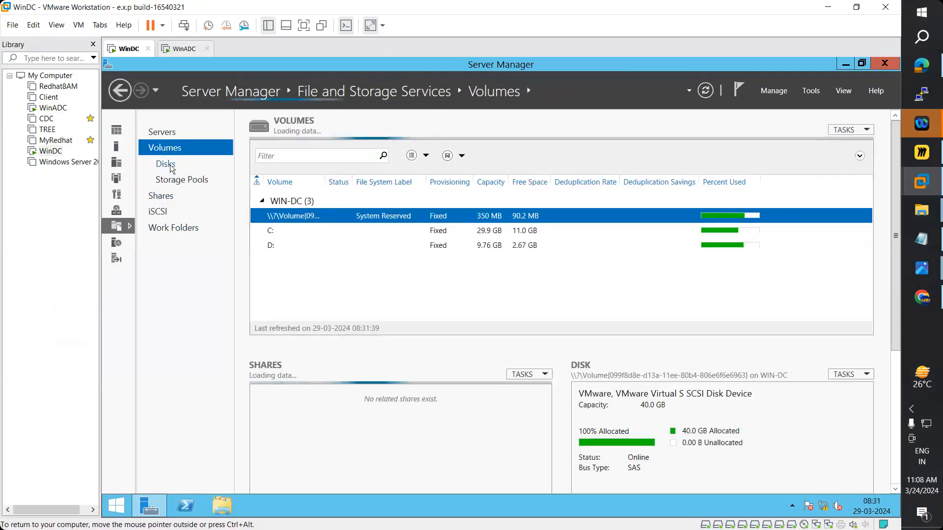
click(166, 164)
click(178, 181)
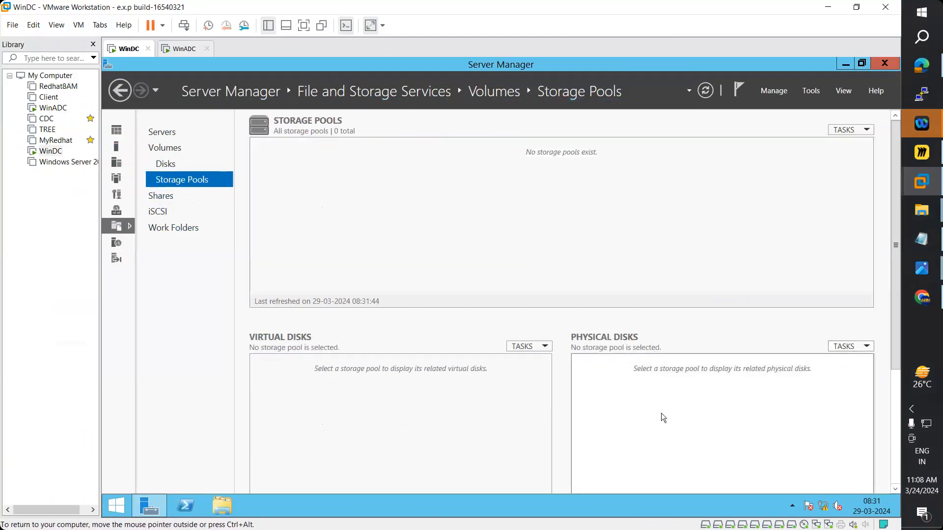
click(166, 167)
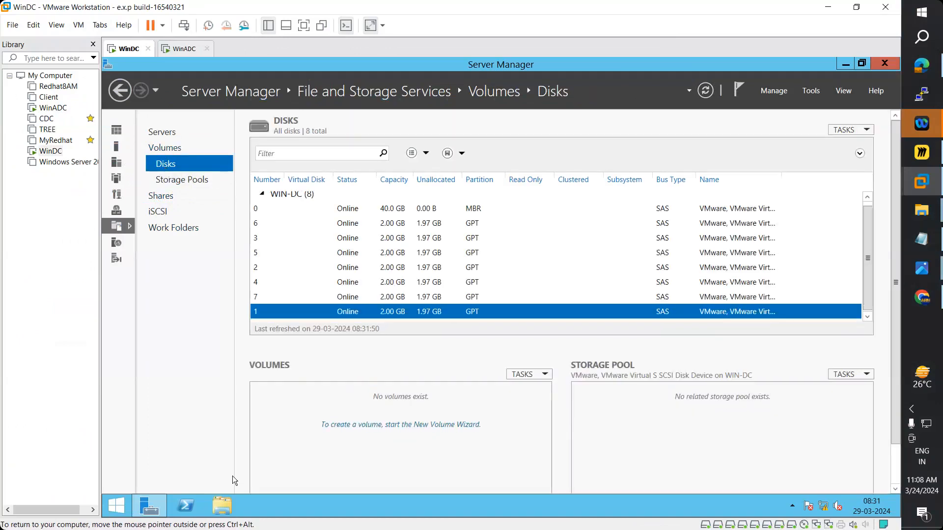
click(154, 507)
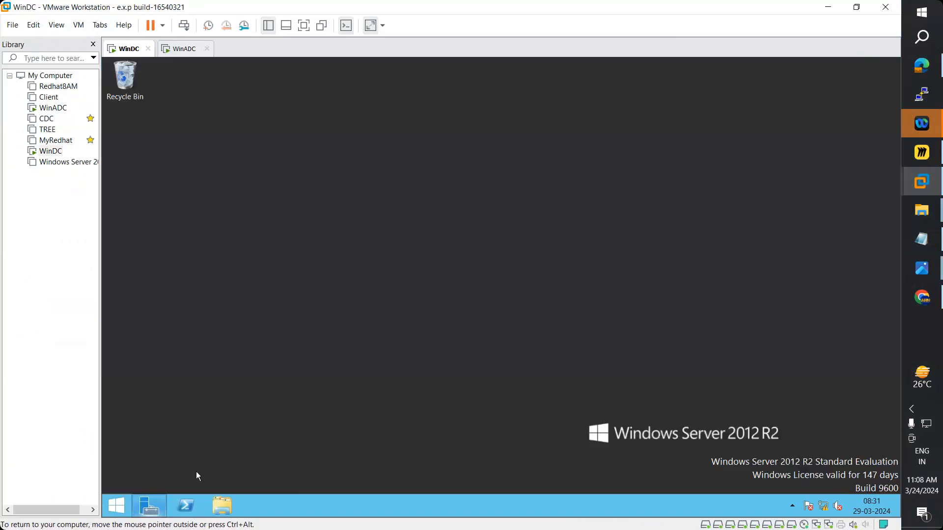
click(154, 506)
- Open Disk Management in maximized Computer Management, inspect Disk 1, then return to Storage Pools
click(815, 93)
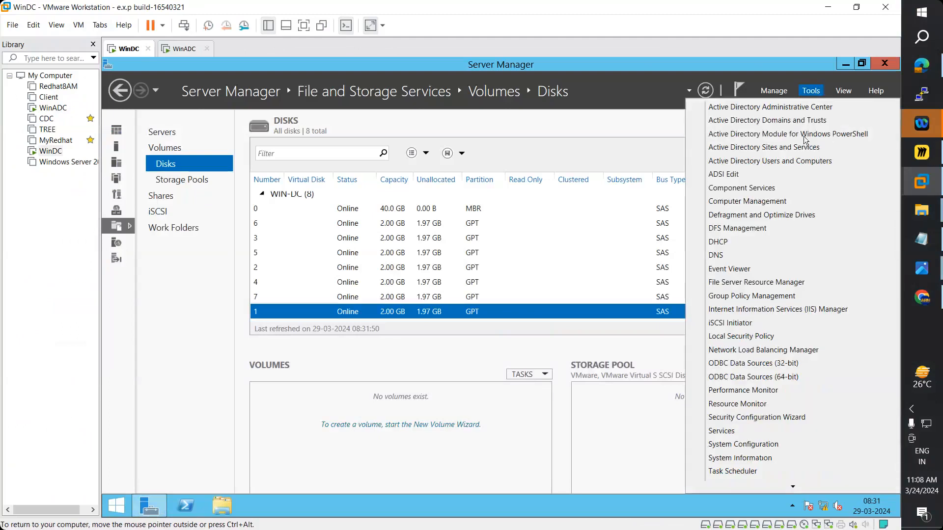
click(764, 203)
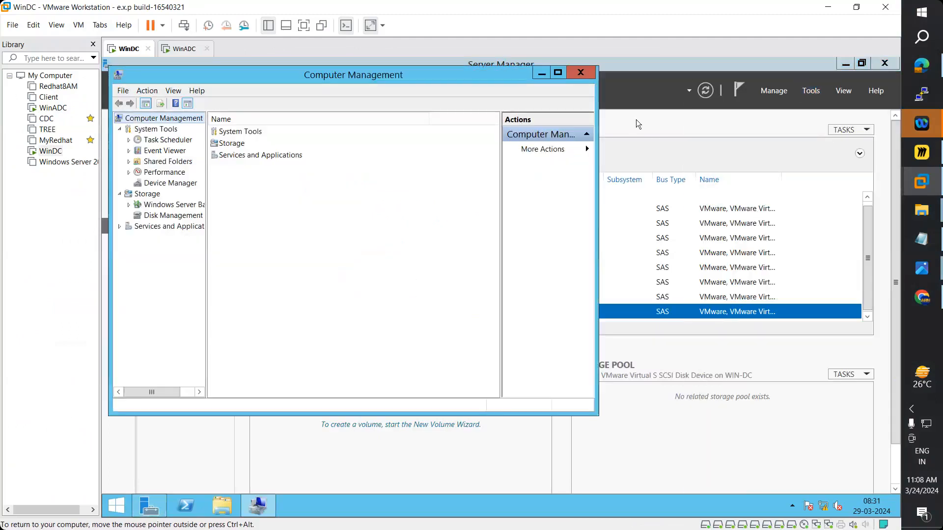
click(162, 216)
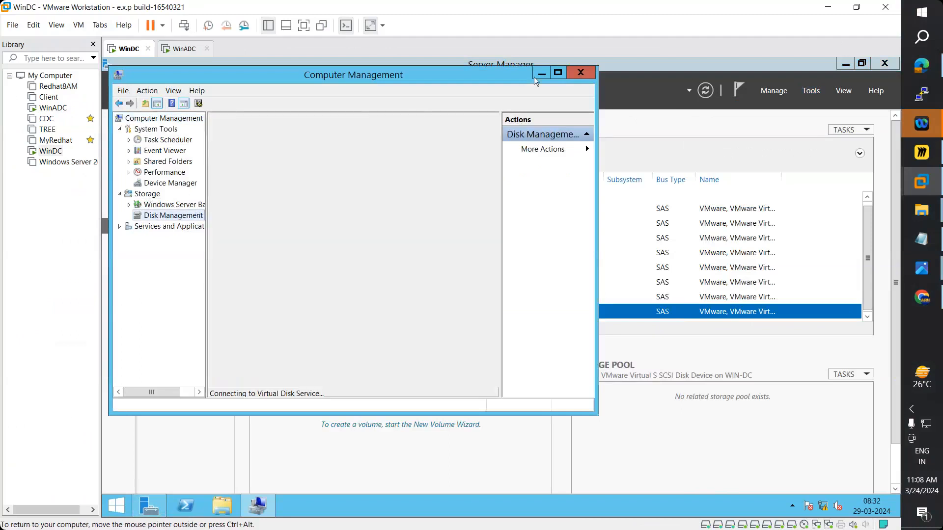
click(557, 73)
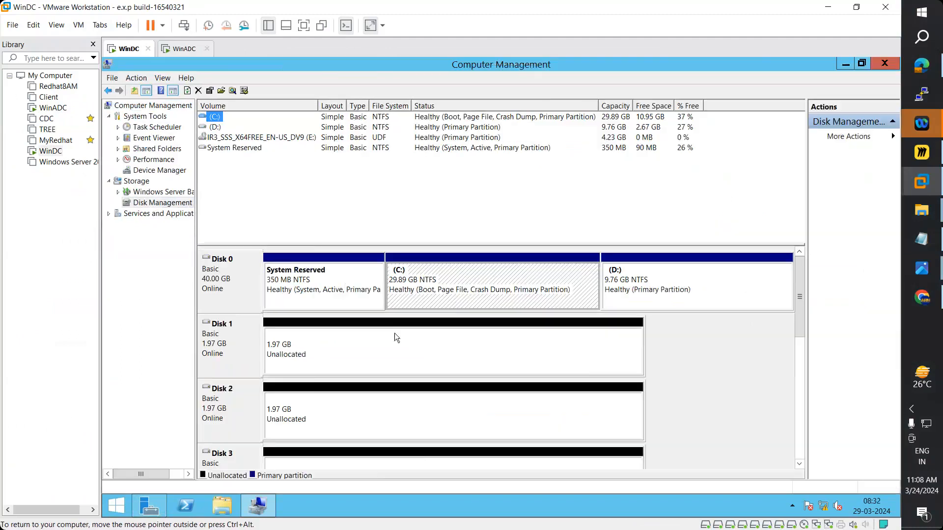
right_click(241, 351)
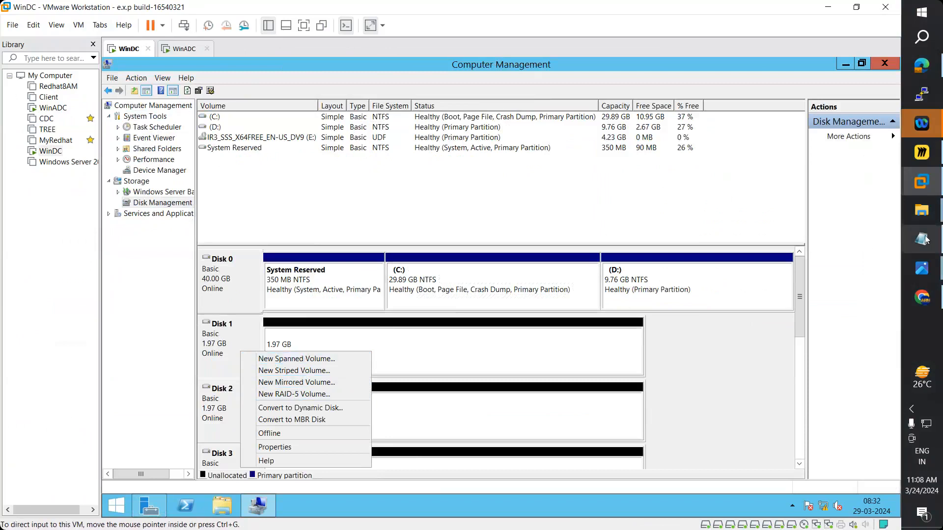
click(162, 508)
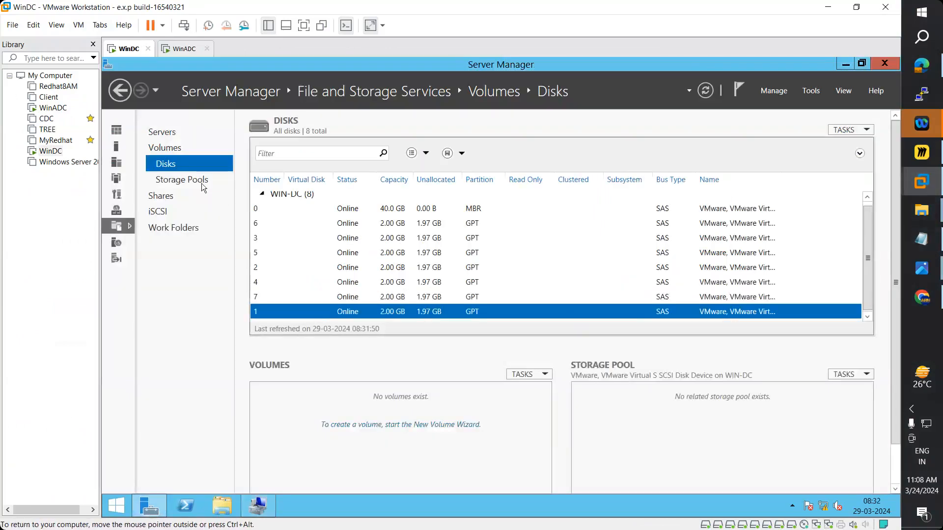
click(201, 180)
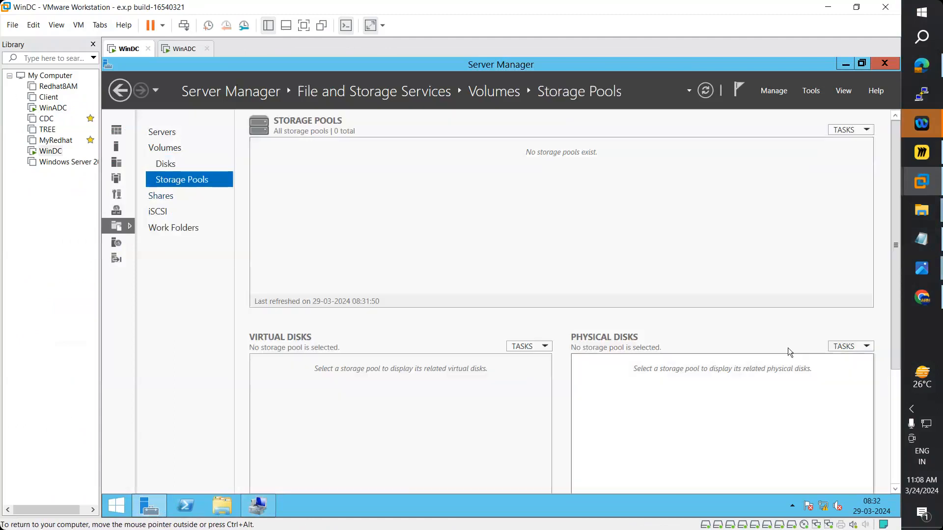
- Refresh the storage pools view from its TASKS menu
click(844, 347)
click(575, 238)
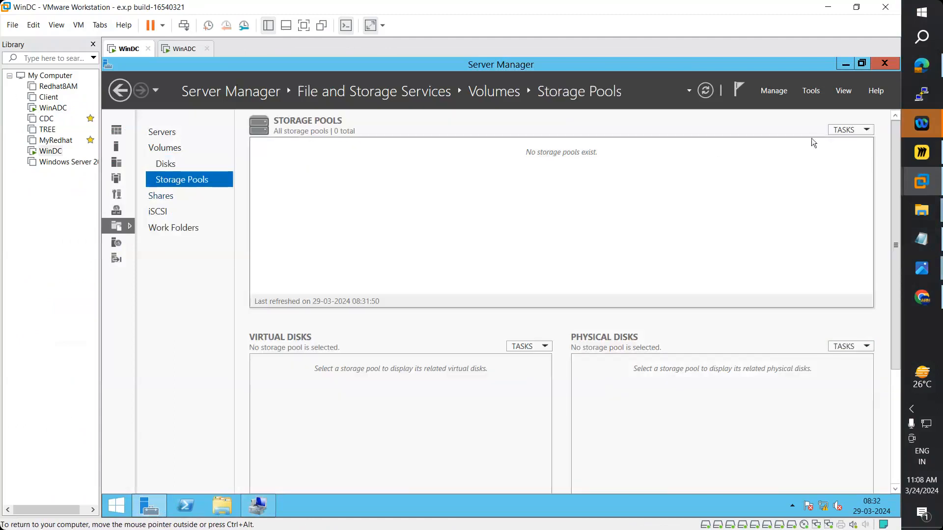
click(842, 131)
click(808, 175)
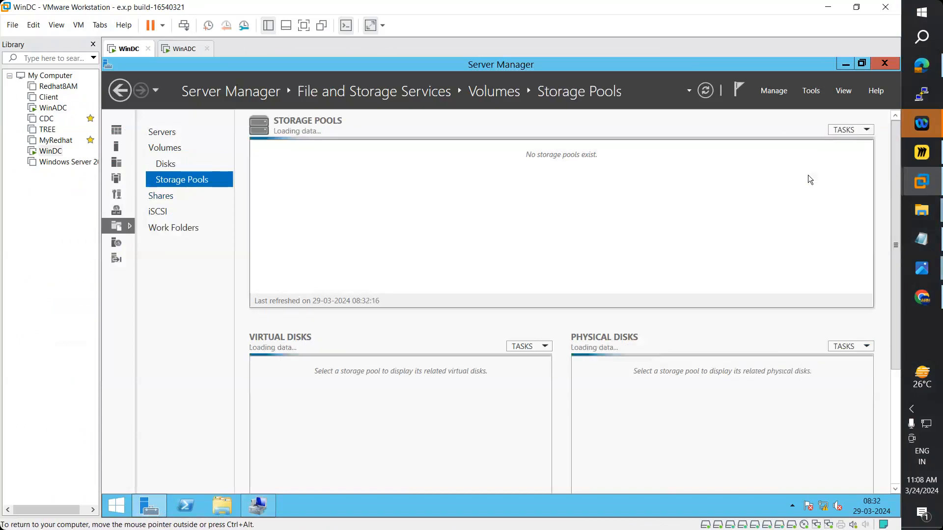
click(854, 129)
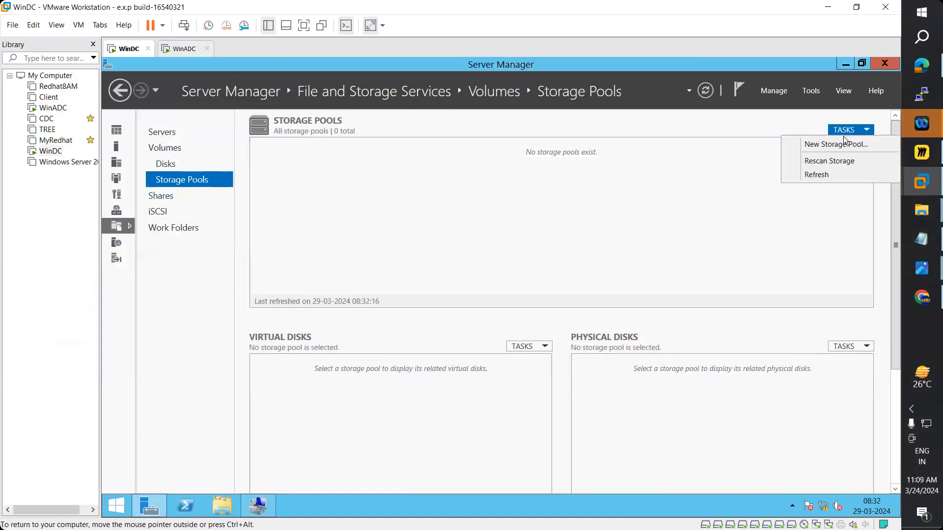
- Sign in to WinADC with the administrator password via Send Ctrl+Alt+Del, then return to WinDC's Disks
click(182, 49)
click(79, 25)
click(142, 81)
click(512, 222)
text(***)
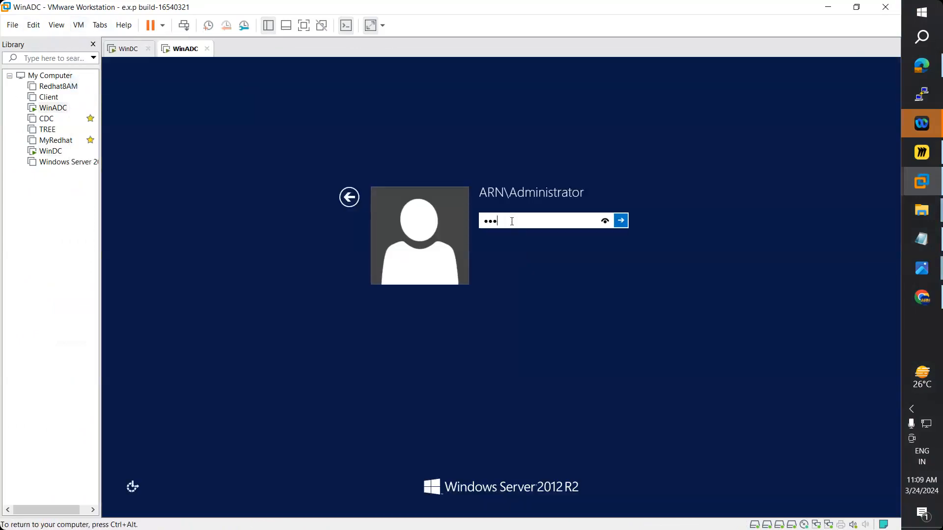
key(BackSpace)
key(BackSpace)
key(BackSpace)
key(BackSpace)
text(*********)
key(Return)
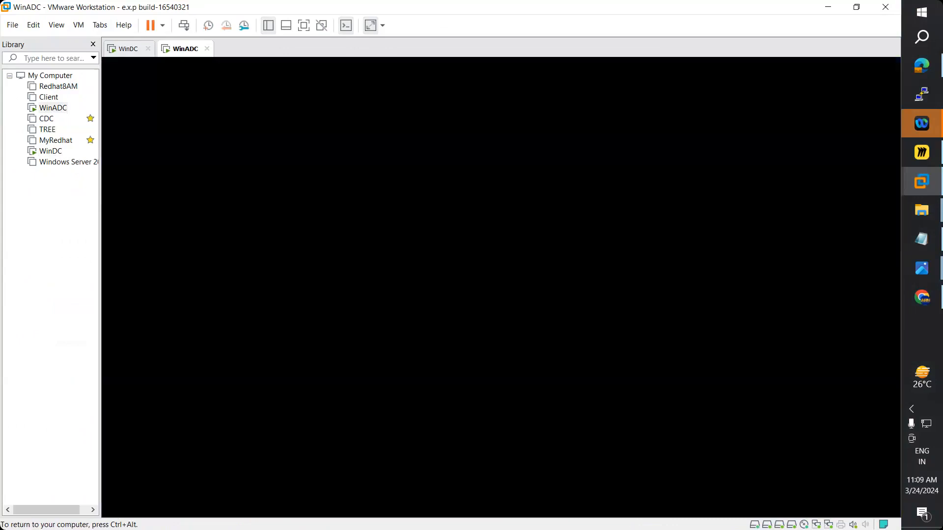
click(130, 51)
click(169, 161)
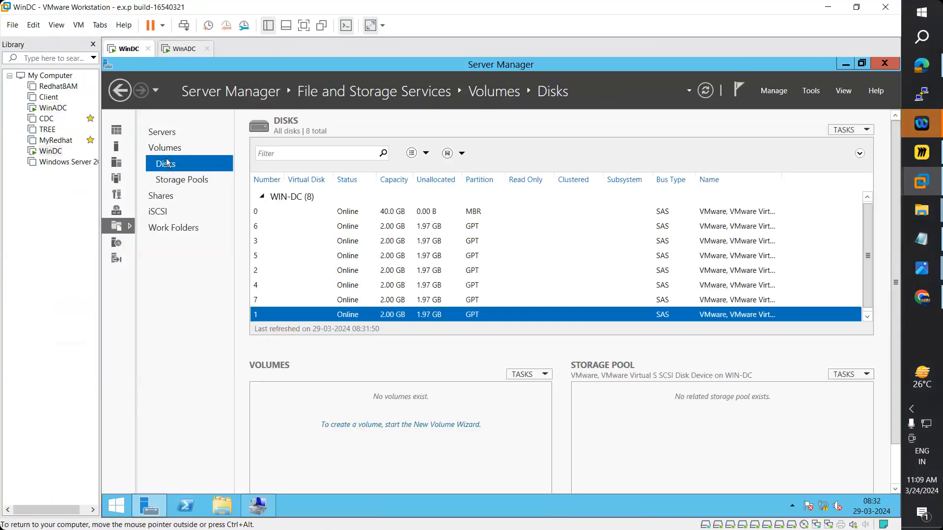
- Rescan WinDC's storage from the Disks page, then switch to the WinADC machine
click(172, 181)
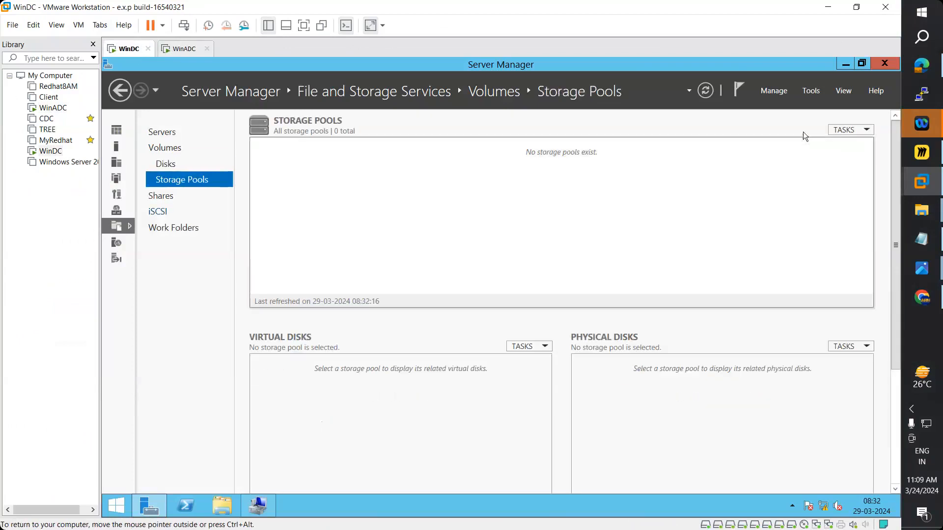
click(841, 131)
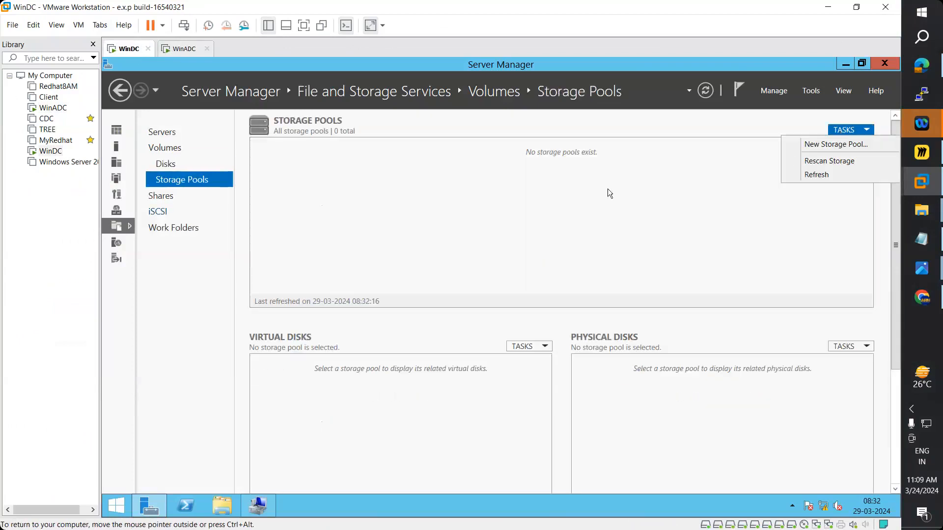
click(169, 165)
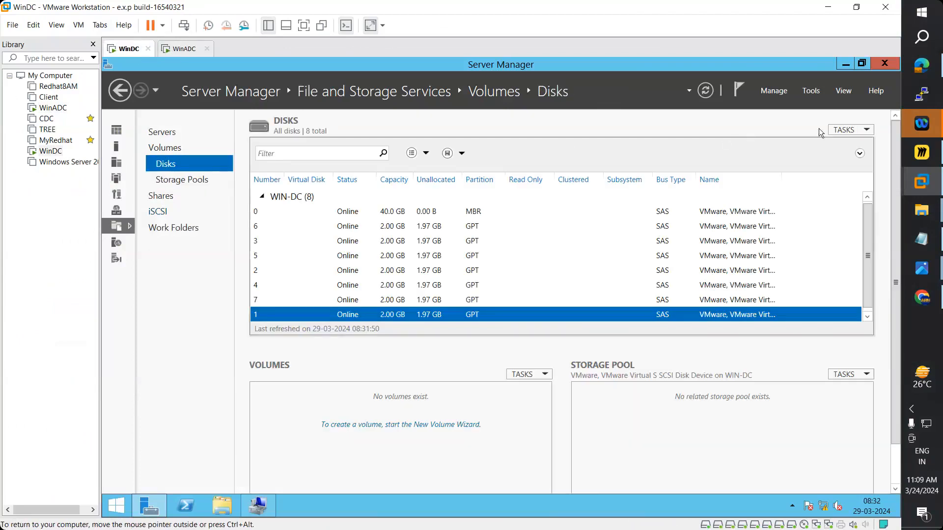
click(844, 131)
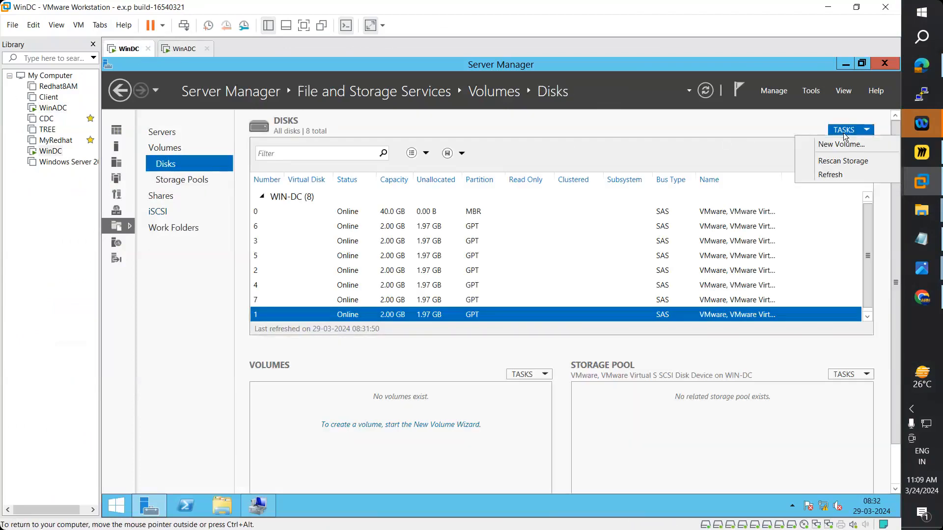
click(838, 166)
click(560, 348)
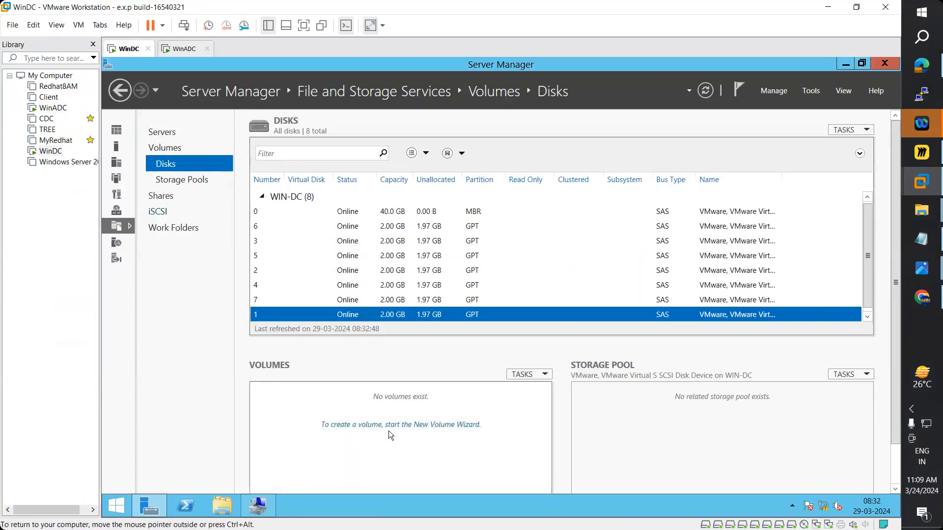
click(181, 49)
click(162, 229)
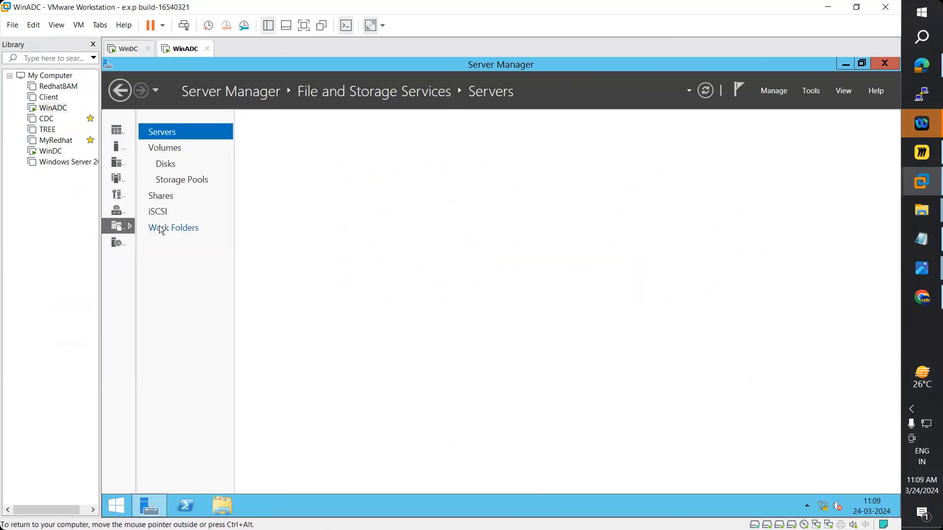
click(203, 184)
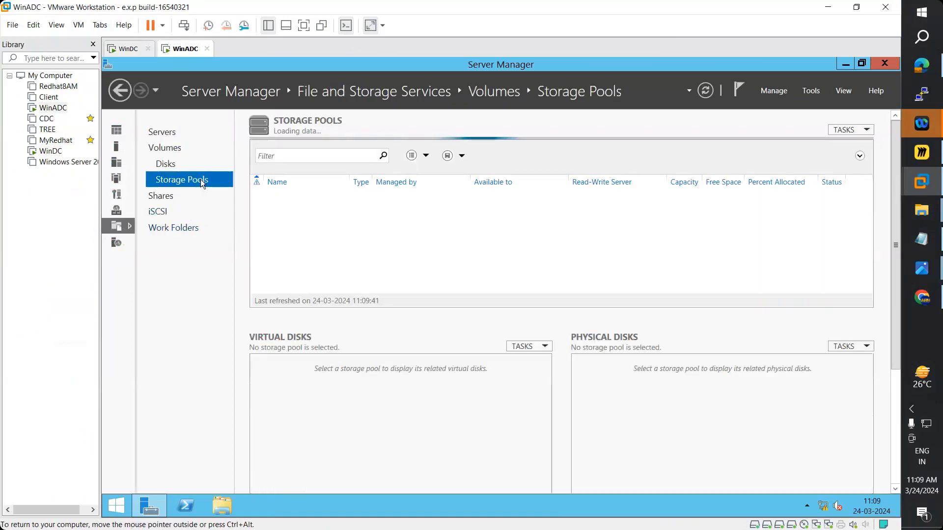
click(164, 164)
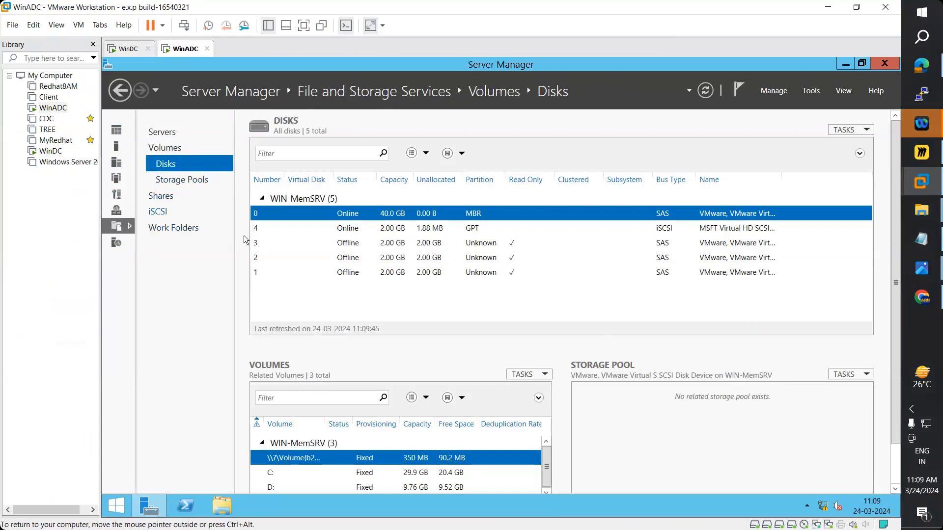
click(166, 183)
click(163, 169)
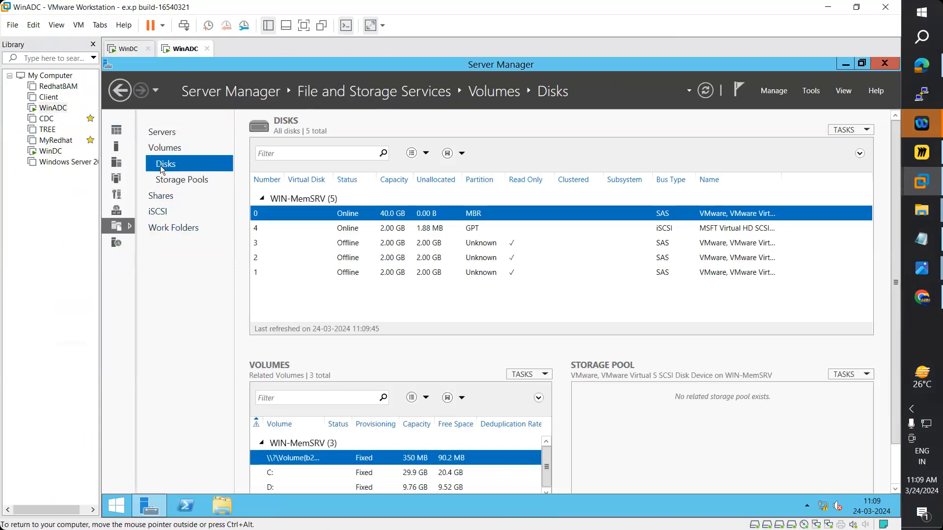
click(125, 48)
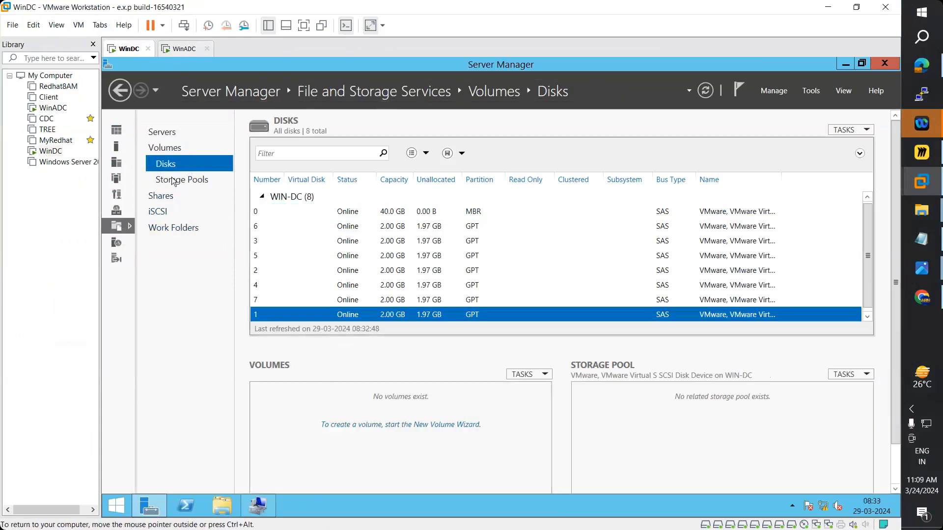
- Begin a new storage pool named 'dere' on WinDC, then cancel the wizard
click(174, 181)
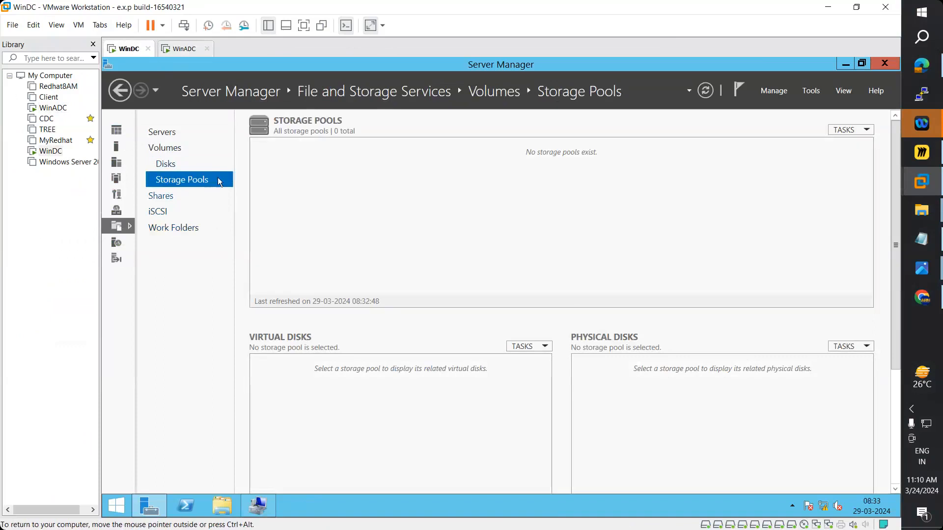
click(847, 131)
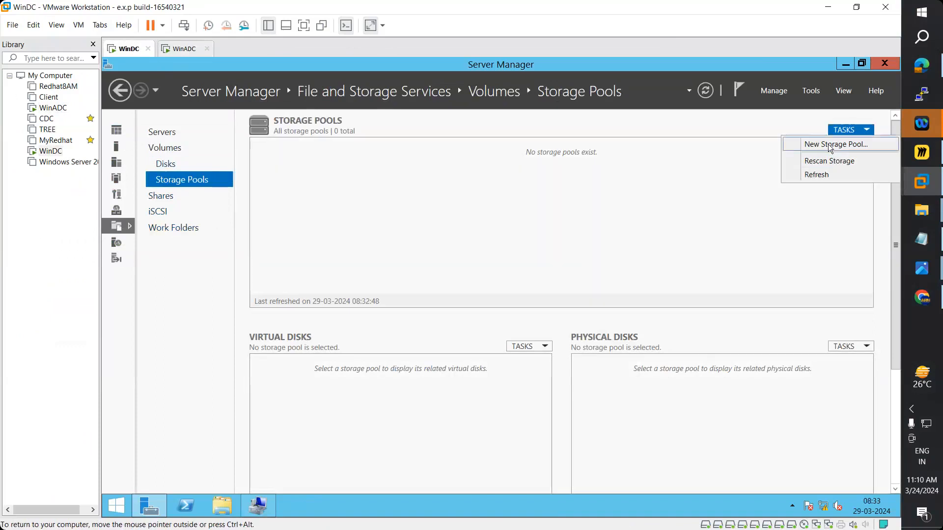
click(835, 142)
click(582, 486)
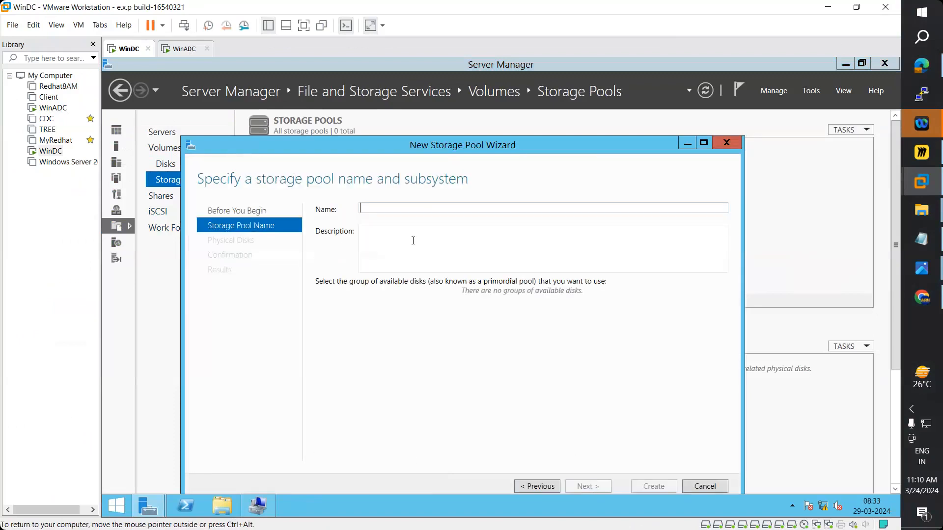
text(dere)
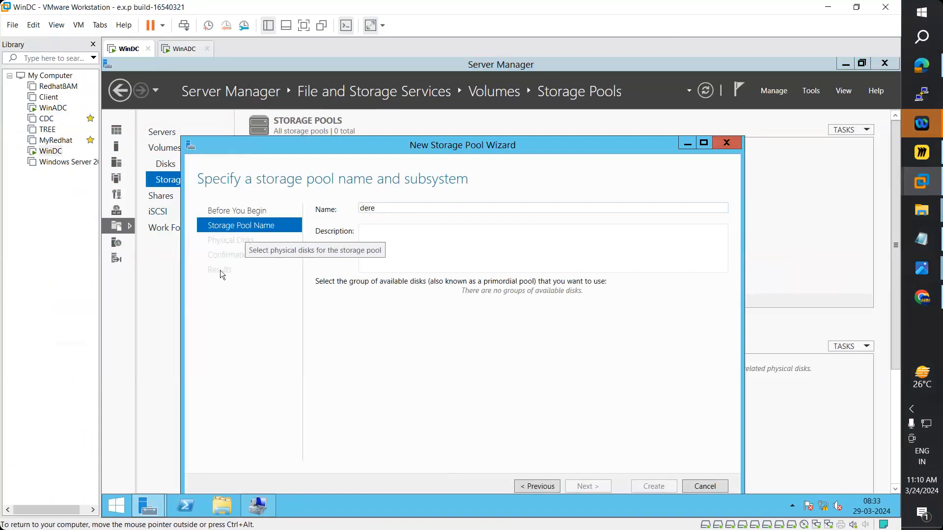
click(726, 143)
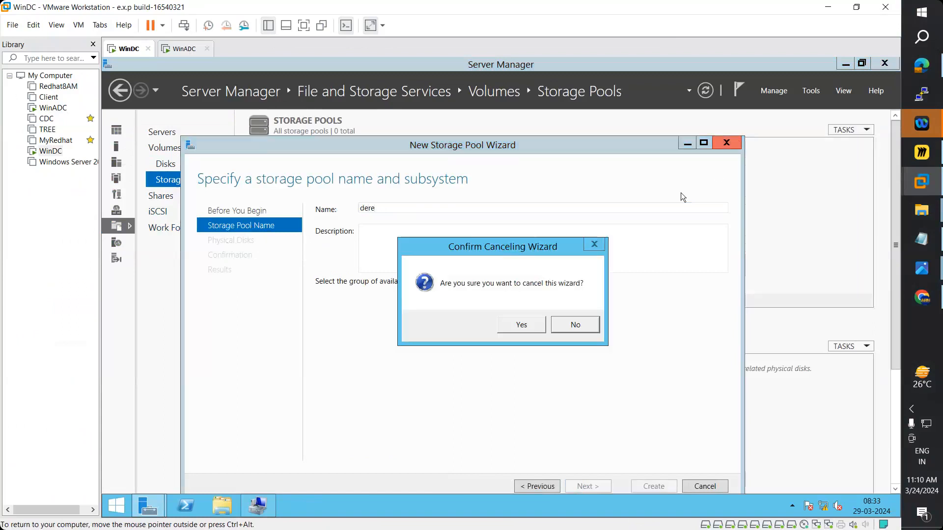
click(522, 325)
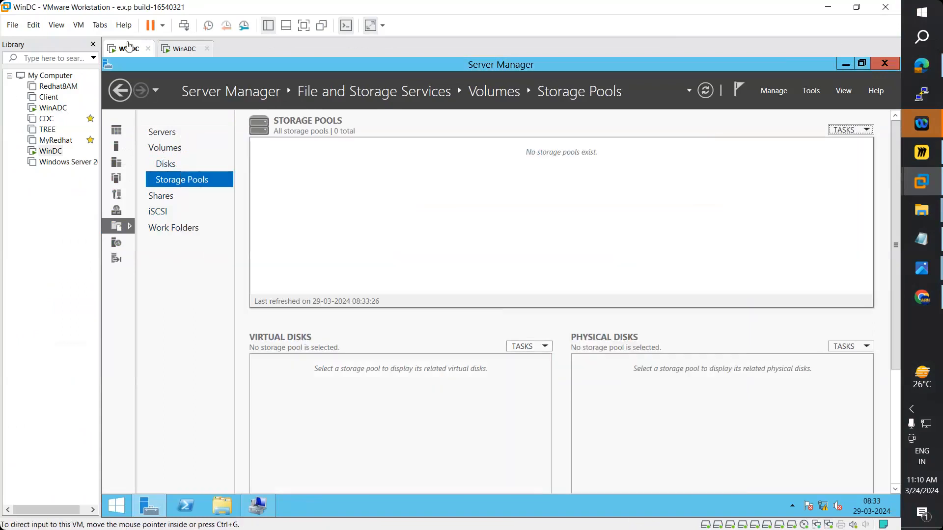
- On WinADC, refresh the disk list and rescan storage from Storage Pools
click(167, 163)
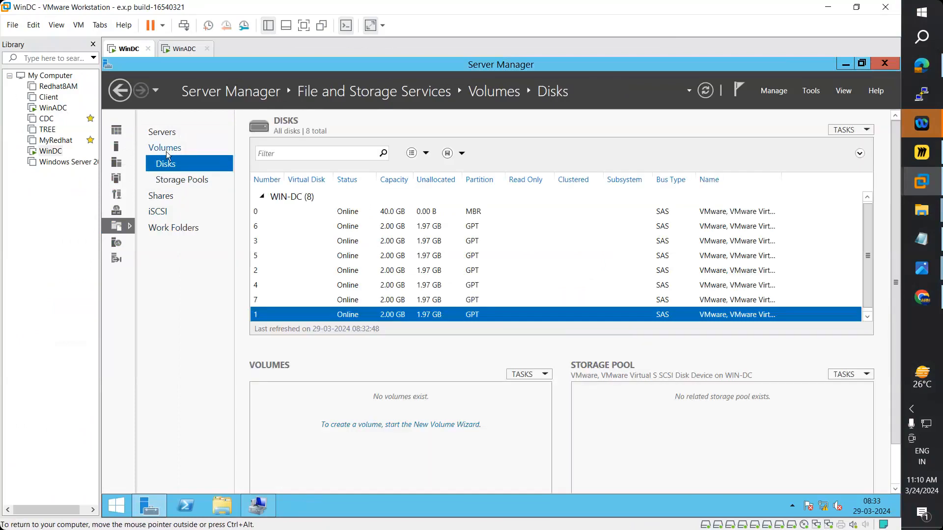
click(180, 50)
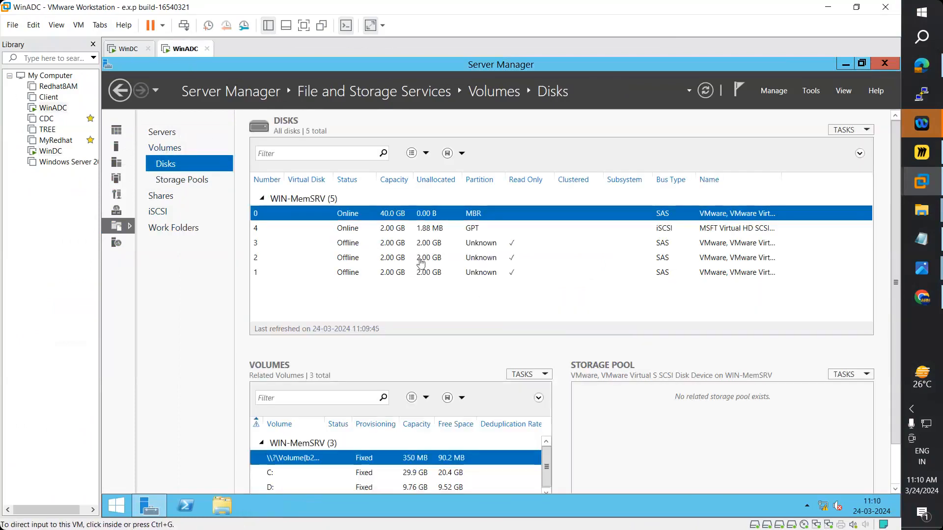
click(706, 92)
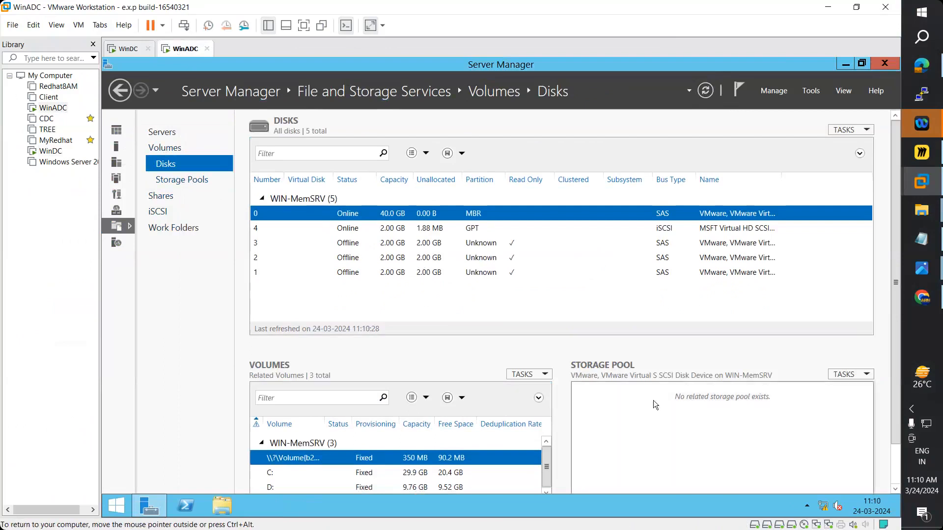
click(195, 180)
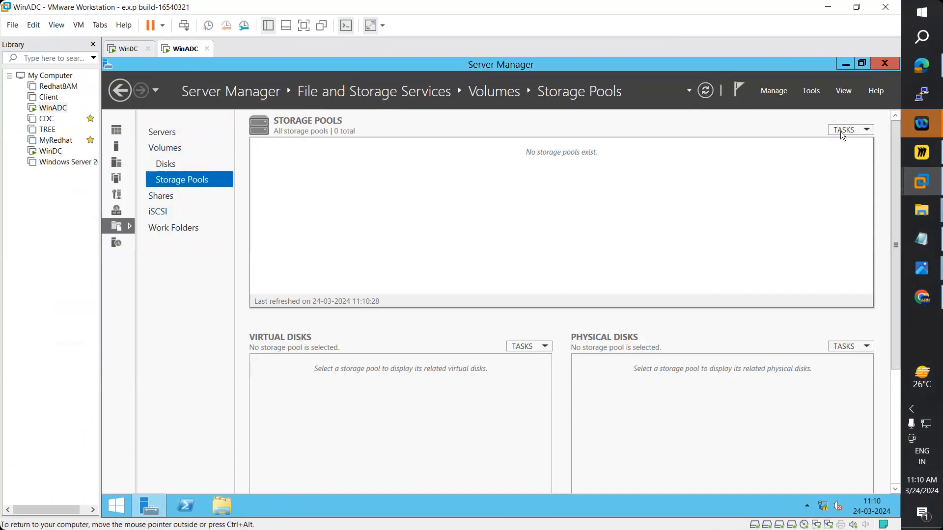
click(845, 129)
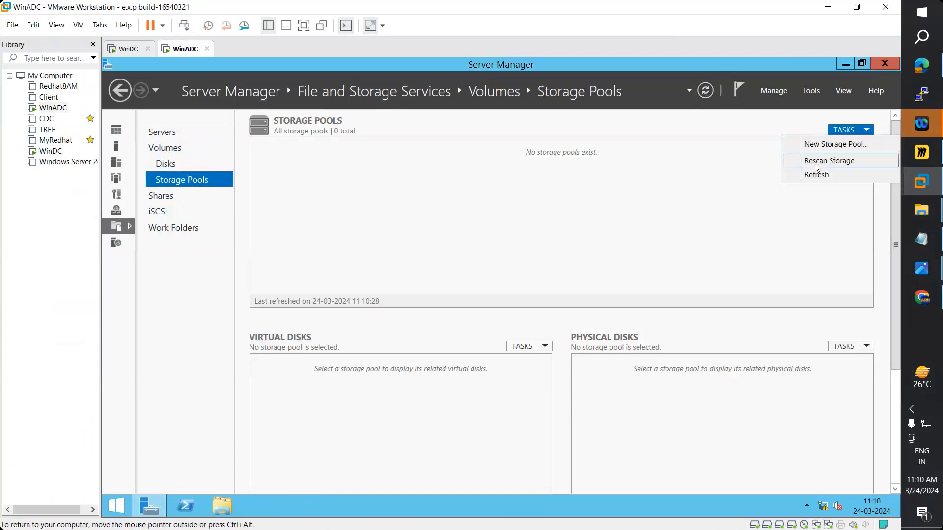
click(815, 163)
click(559, 348)
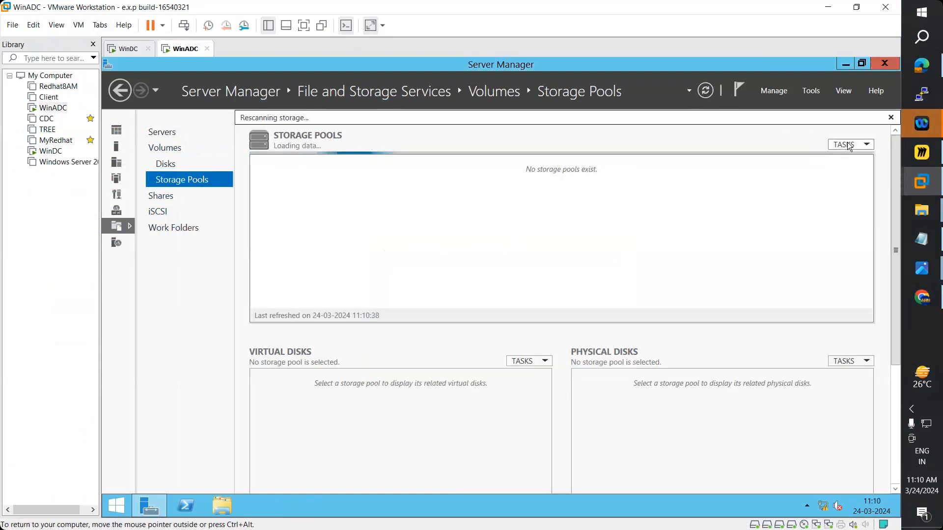
- Start a new storage pool named 'Pool' on WinADC and cancel the wizard
click(846, 130)
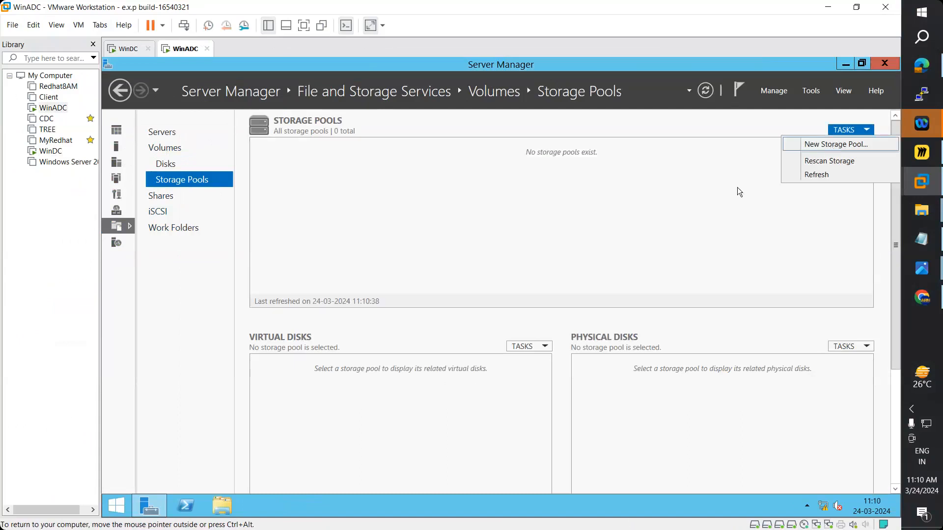
click(833, 143)
click(584, 484)
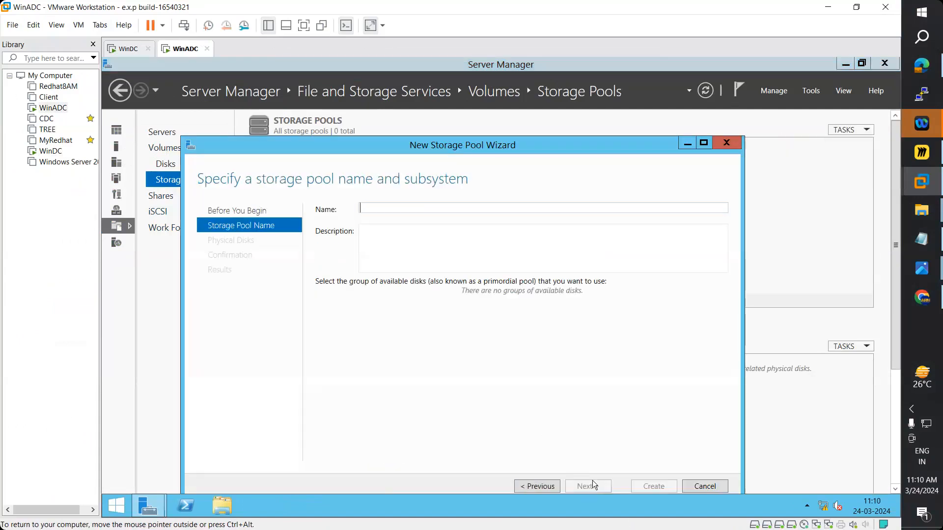
text(Pool)
click(727, 143)
click(519, 324)
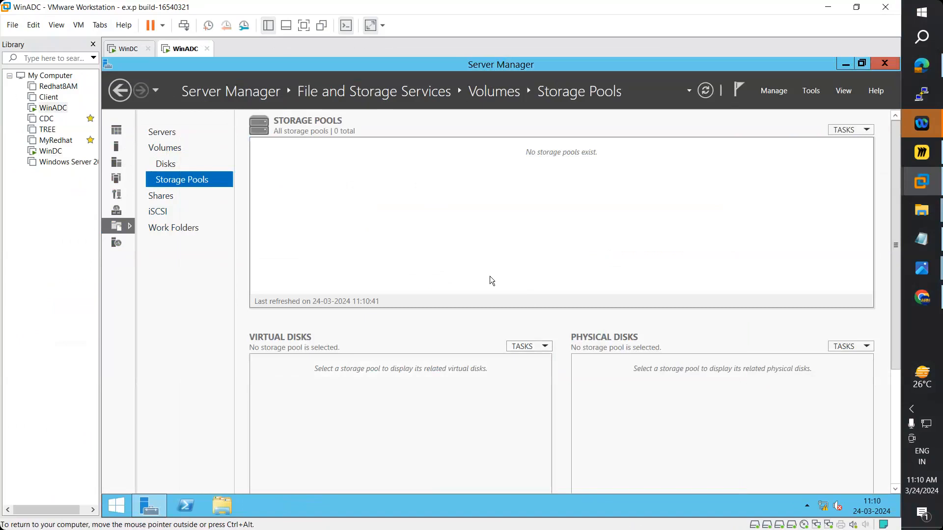
click(54, 153)
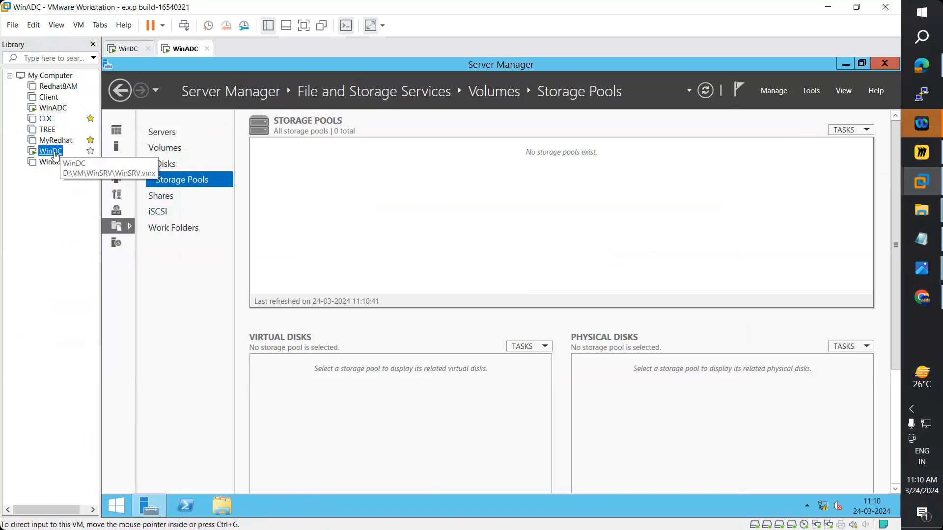
right_click(56, 155)
- Review WinDC's virtual machine settings, checking Hard Disk 8 (SCSI), then close them
click(98, 351)
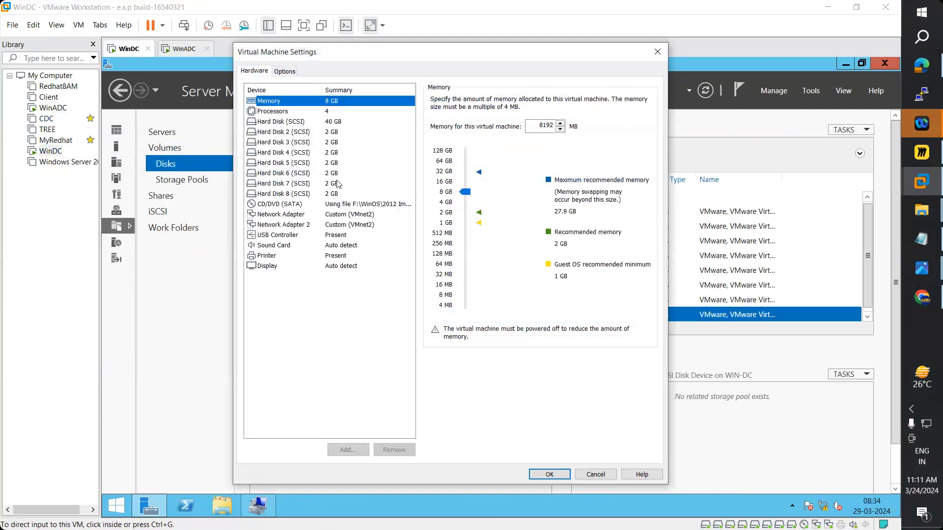
click(337, 195)
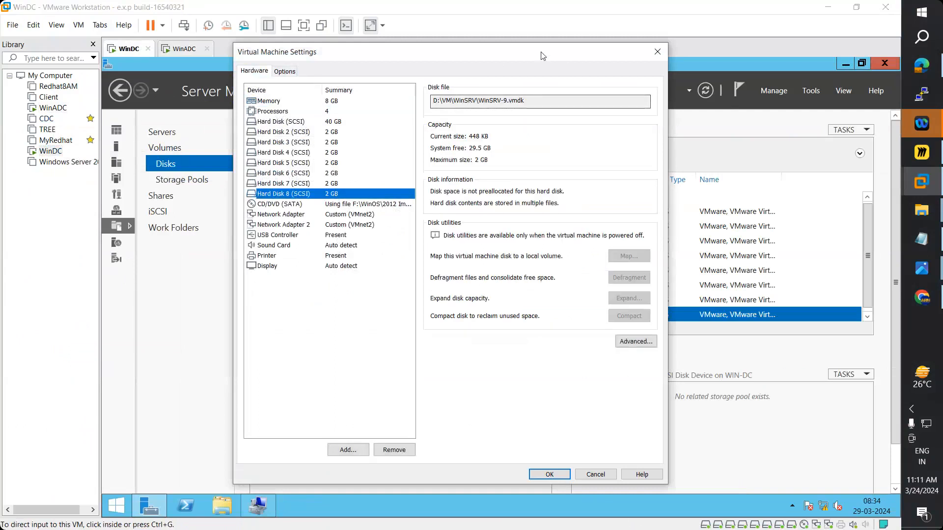
drag(543, 55, 584, 44)
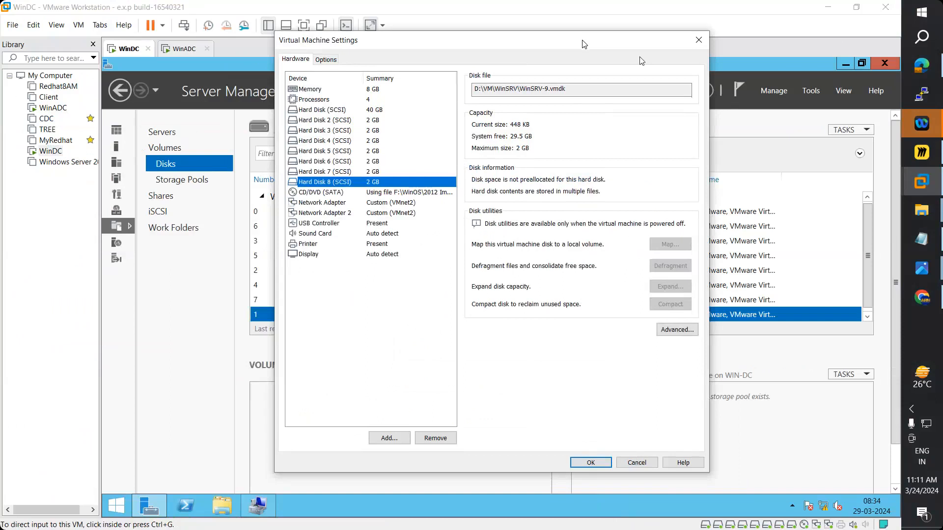
click(696, 42)
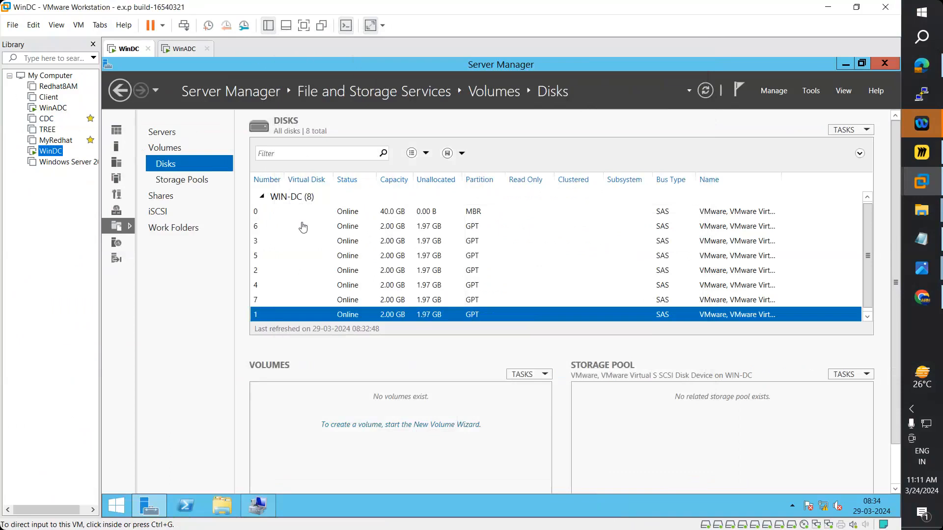
click(179, 49)
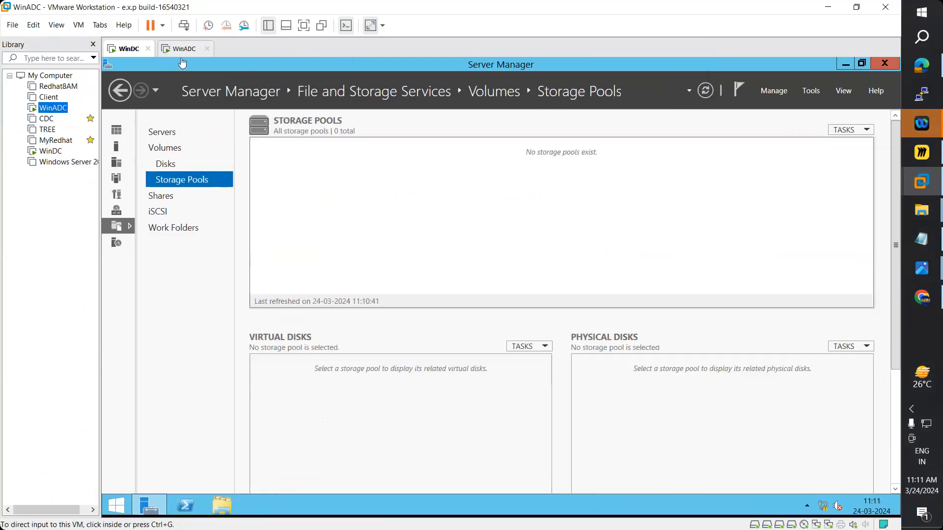
click(163, 167)
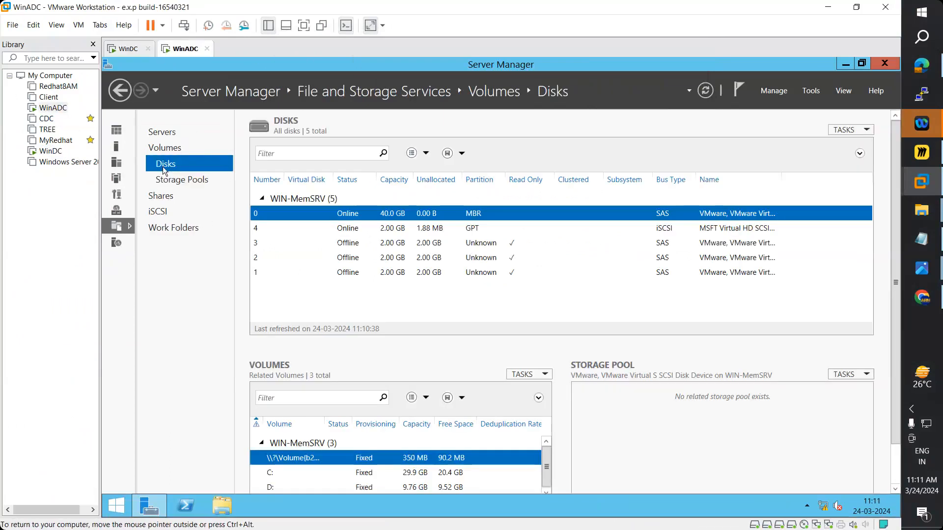
click(176, 181)
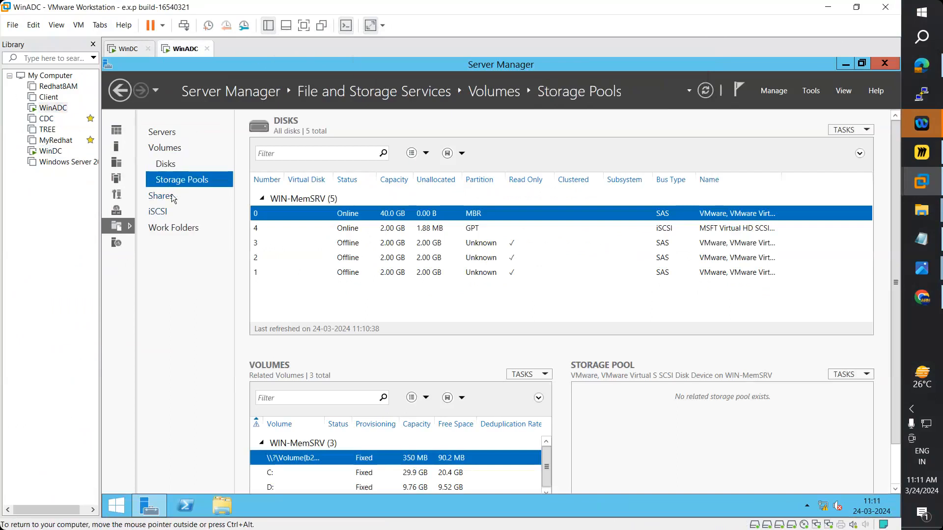
click(172, 195)
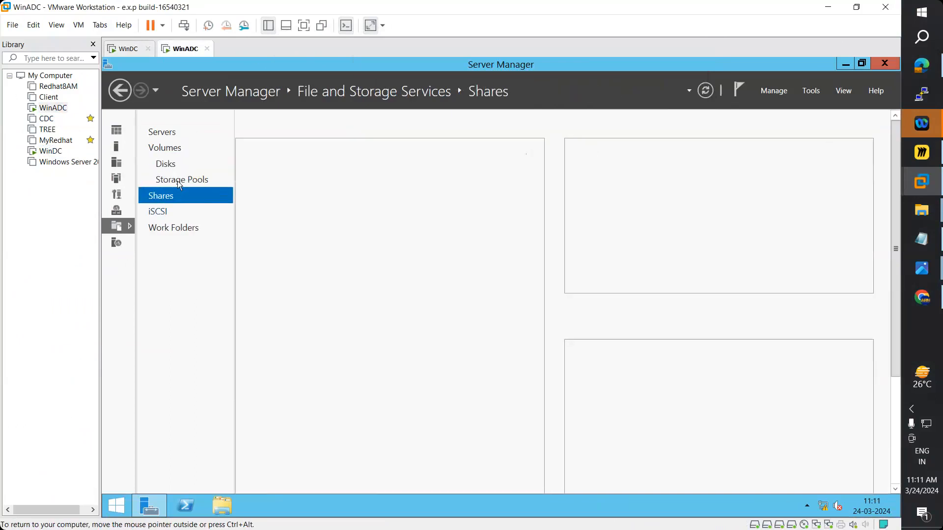
click(178, 180)
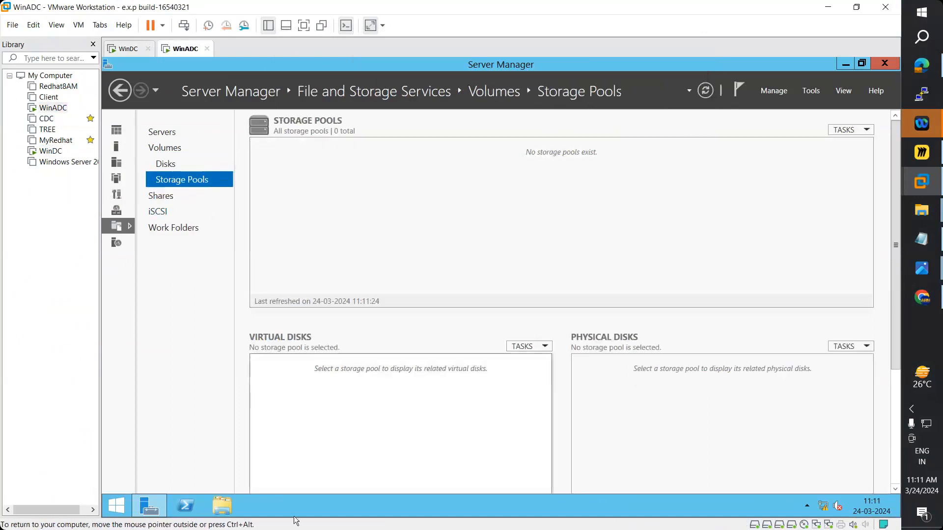
click(51, 151)
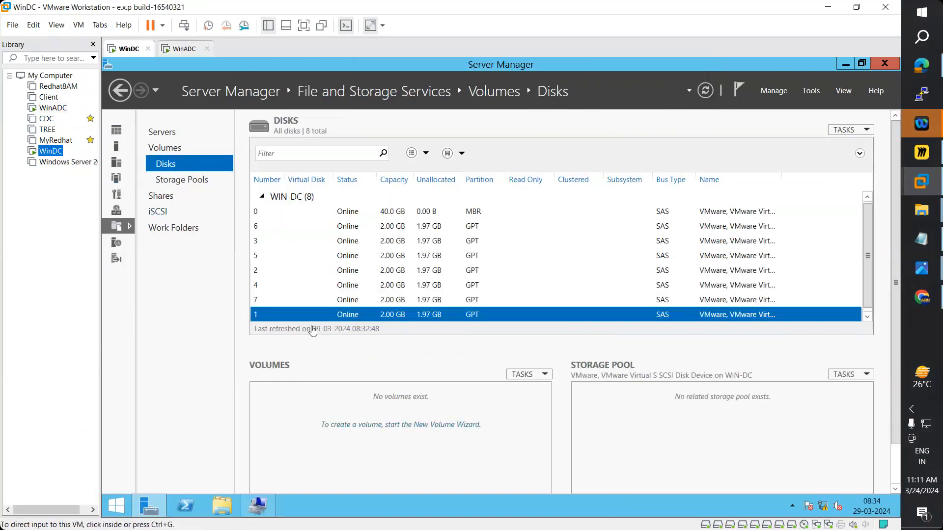
click(195, 180)
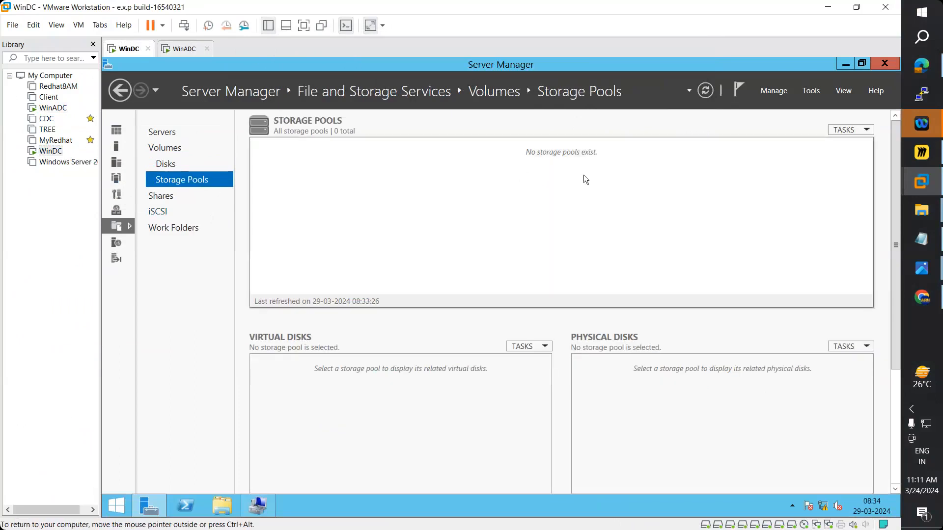
click(845, 133)
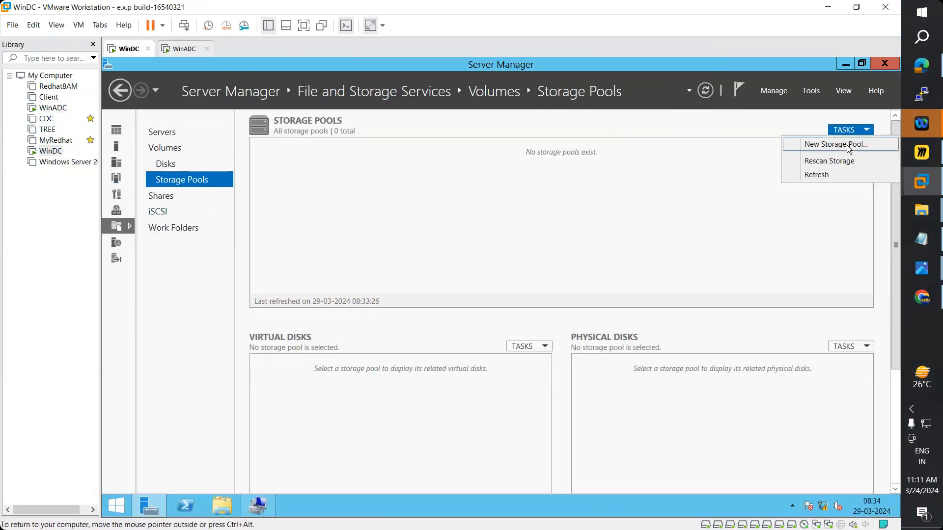
click(833, 174)
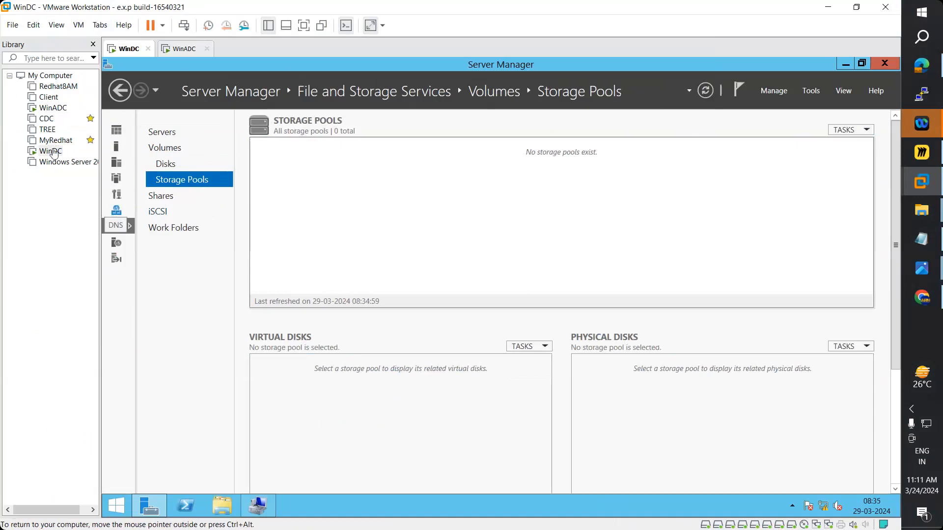
click(52, 107)
click(177, 164)
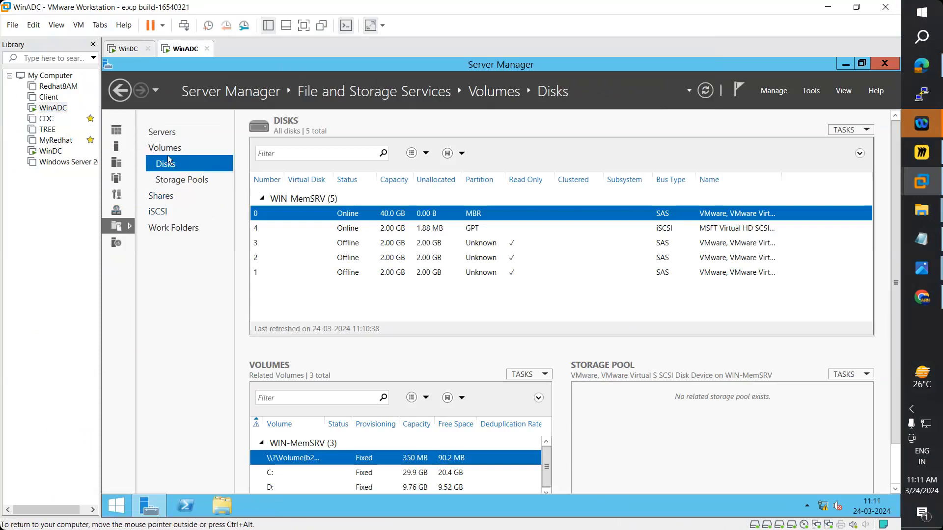
click(50, 151)
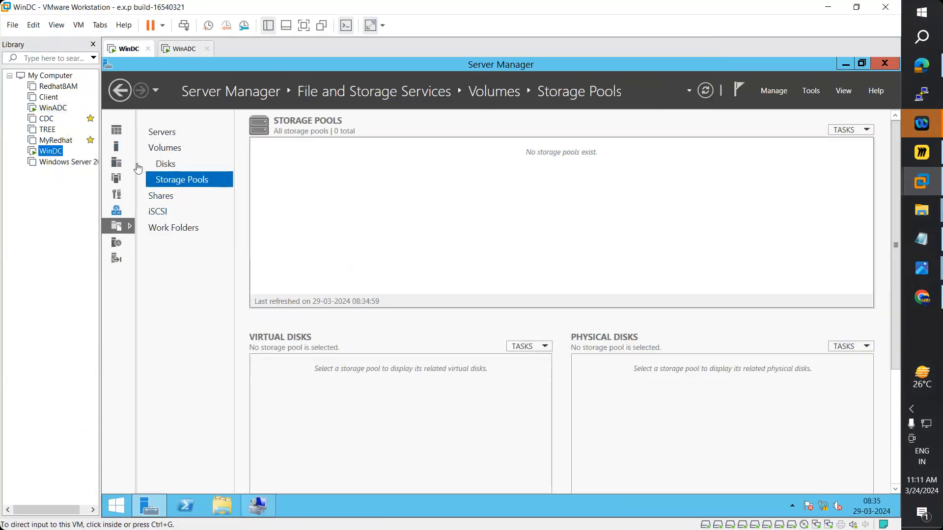
click(172, 168)
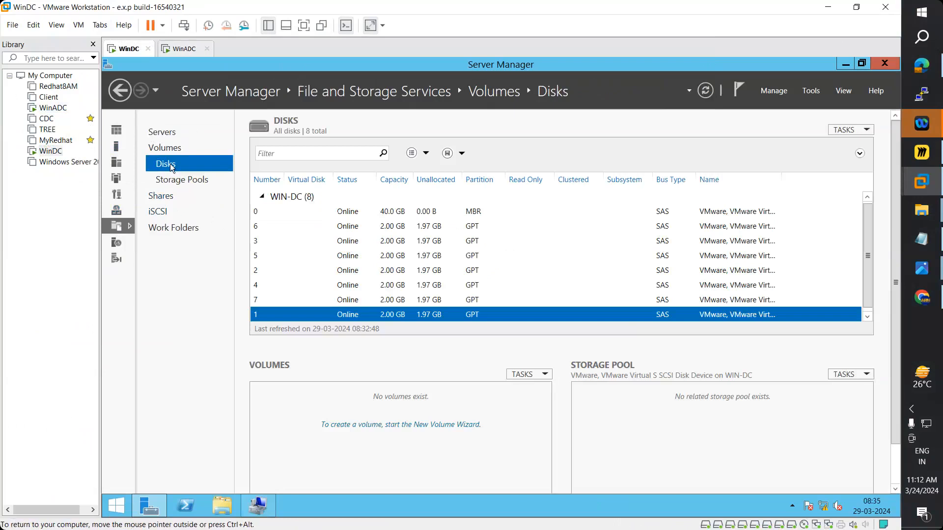
click(59, 108)
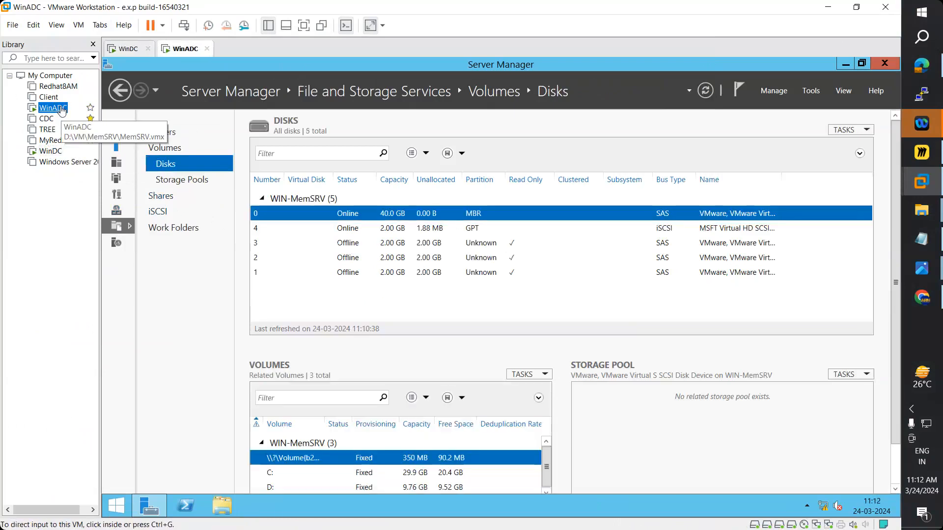
click(436, 257)
click(436, 273)
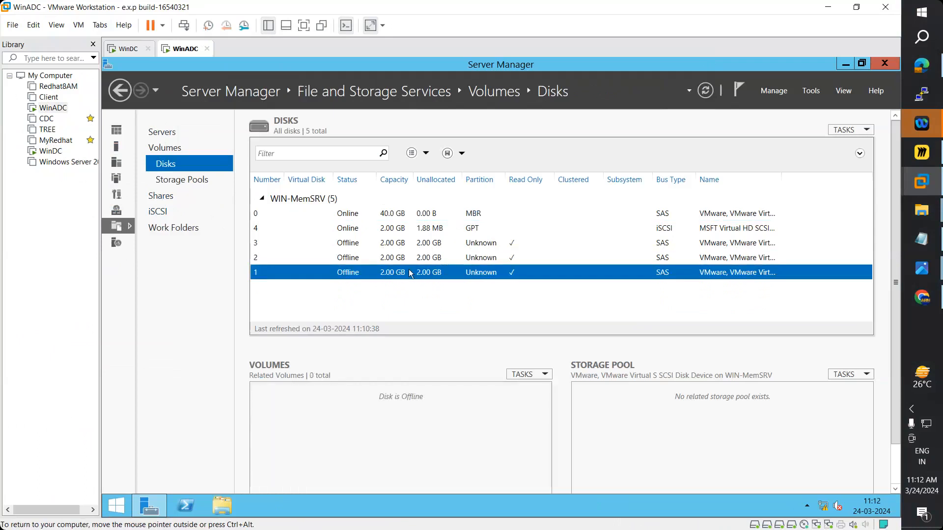
- Remove Hard Disks 4, 3 and 2 from WinADC's hardware settings
right_click(61, 109)
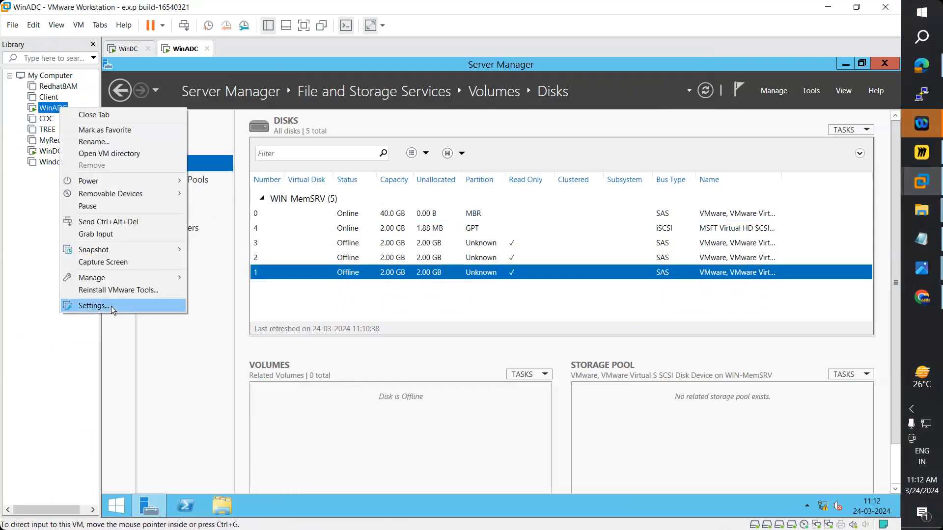
click(111, 306)
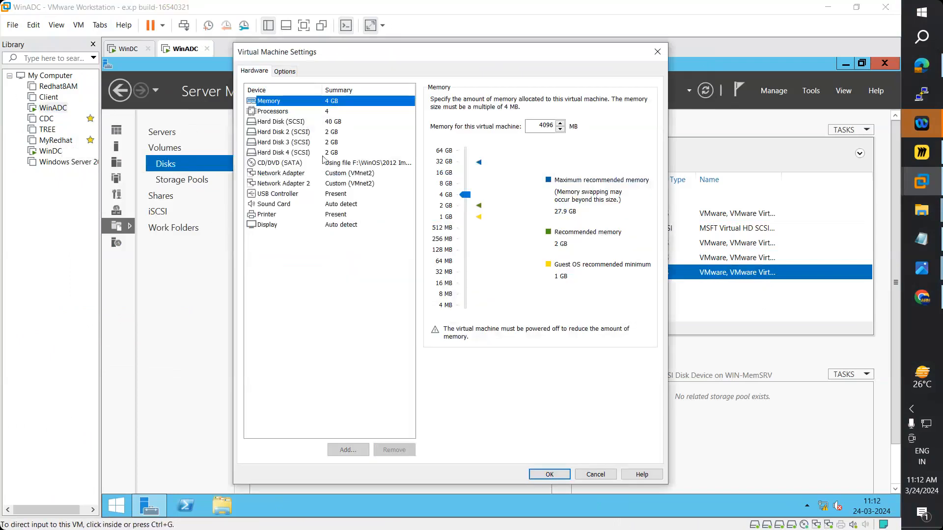
click(322, 153)
click(396, 449)
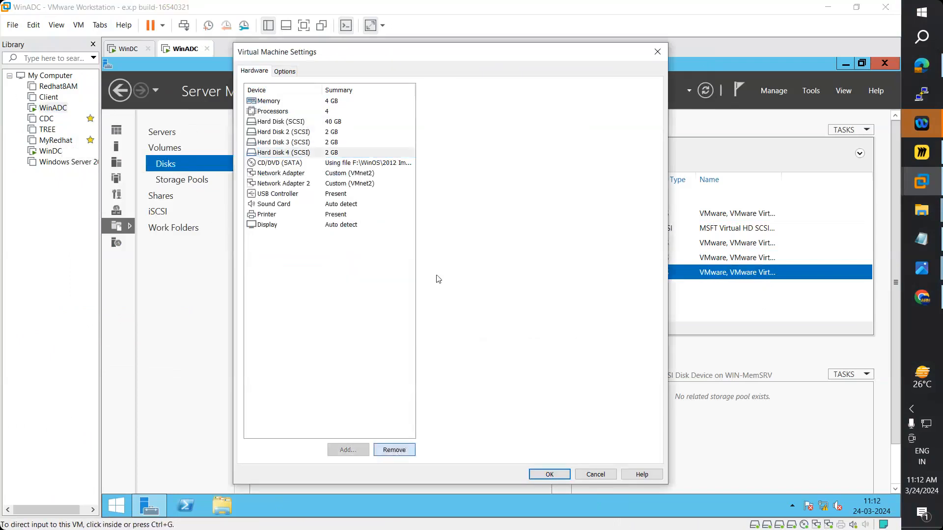
click(325, 143)
click(395, 450)
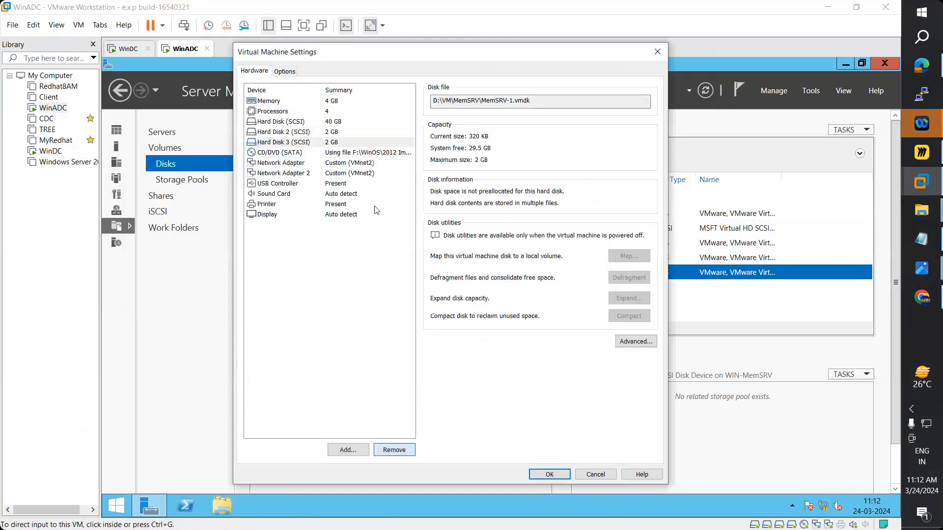
click(329, 133)
click(393, 449)
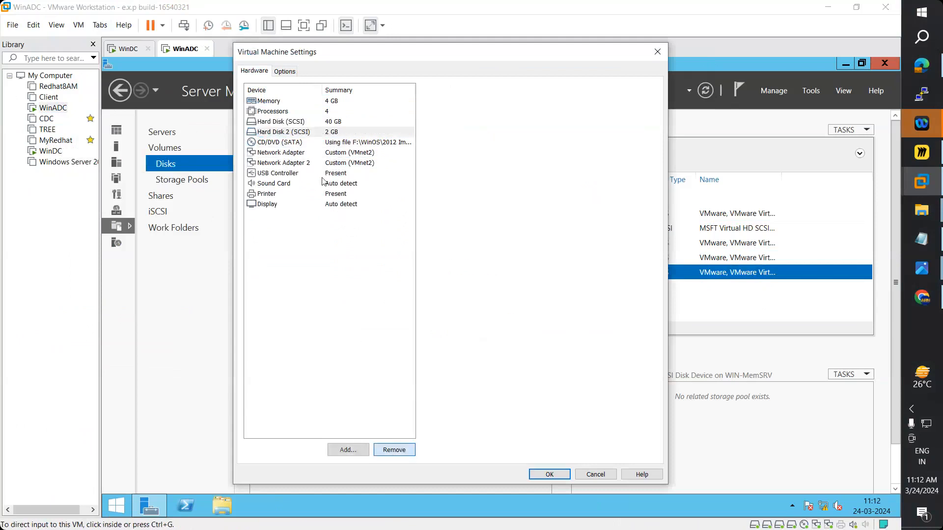
- Add a new 6 GB SCSI hard disk to WinADC
click(347, 449)
click(505, 388)
click(506, 388)
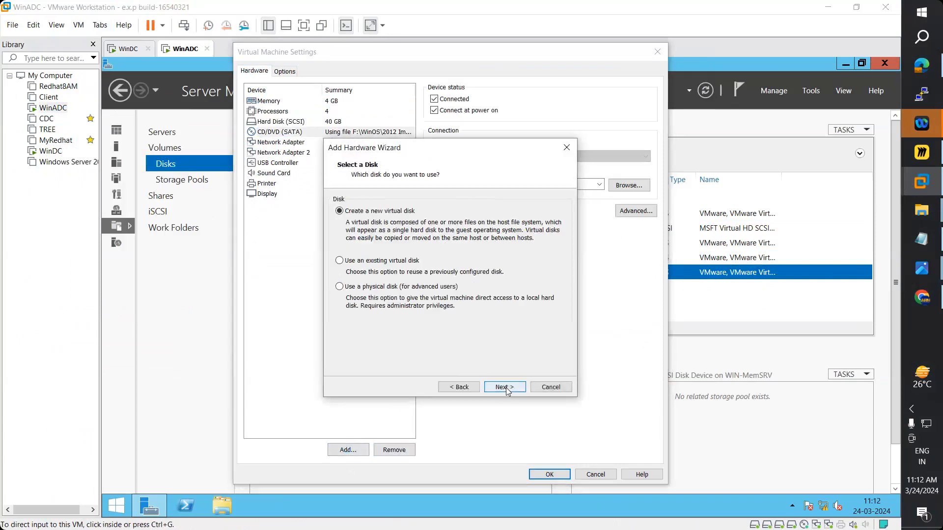
click(507, 389)
text(6)
click(509, 389)
click(514, 388)
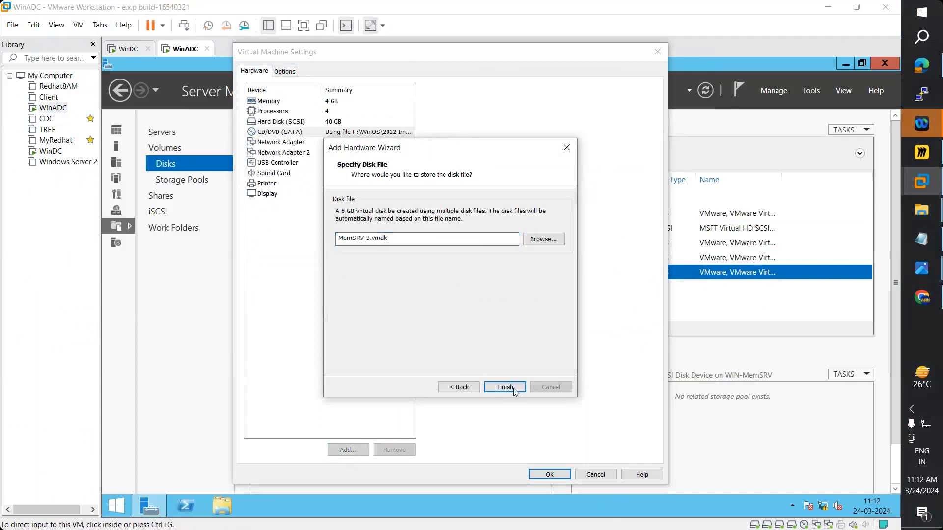
- Add two more new 6 GB disks, save the settings, and refresh Server Manager
key(Return)
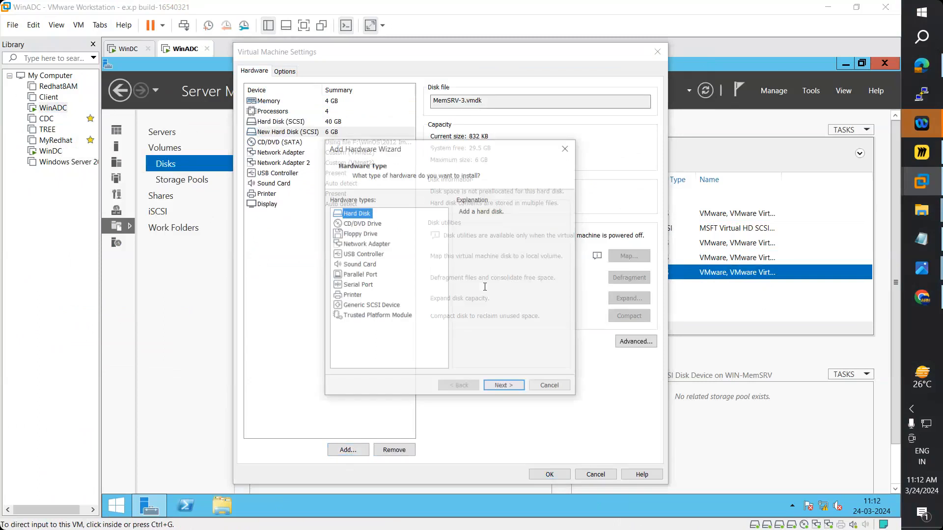
click(510, 388)
click(504, 387)
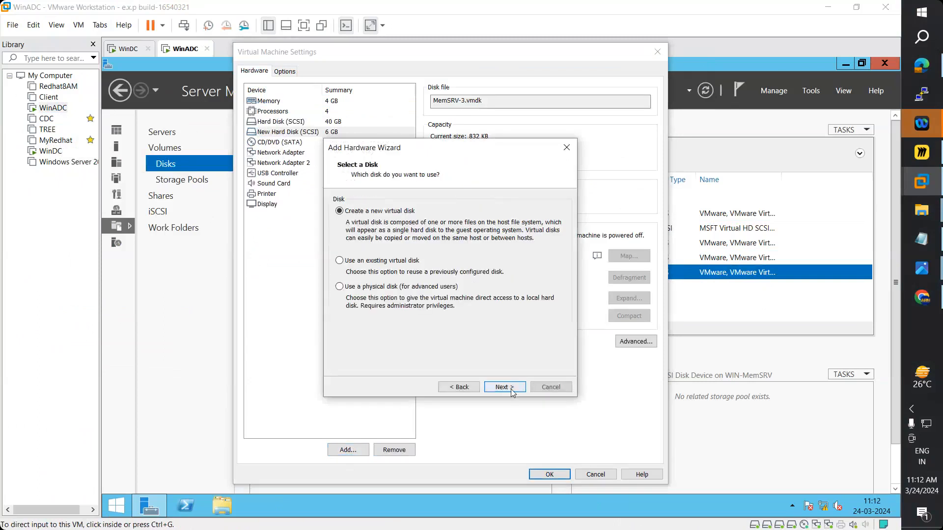
click(505, 387)
click(505, 387)
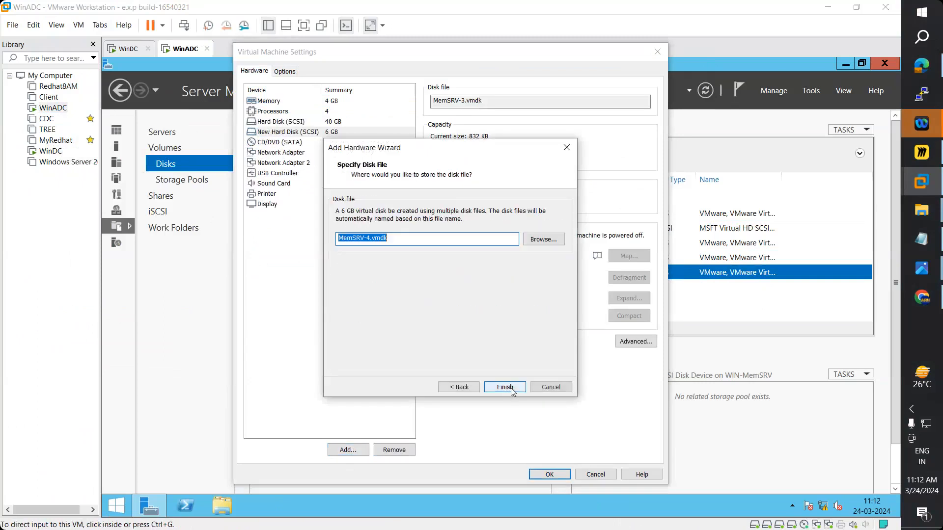
click(506, 388)
click(347, 450)
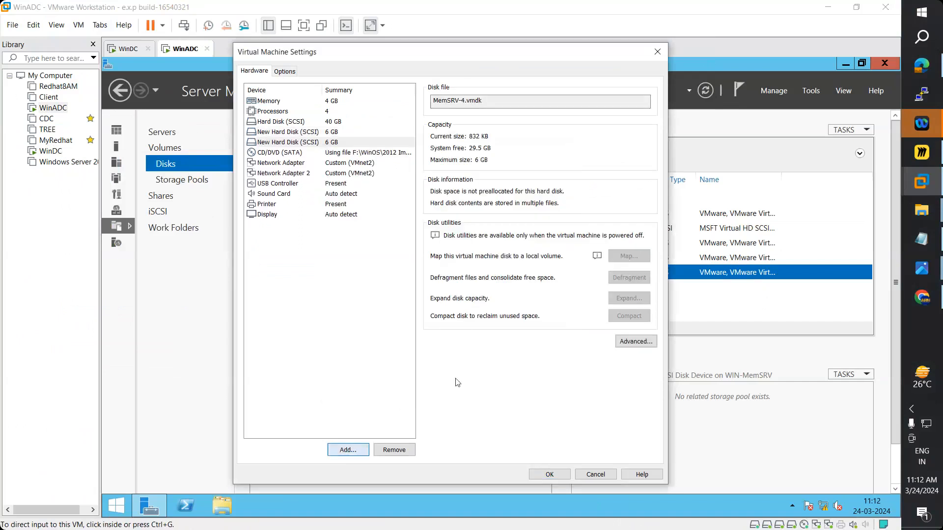
click(501, 388)
click(502, 388)
click(502, 388)
click(501, 388)
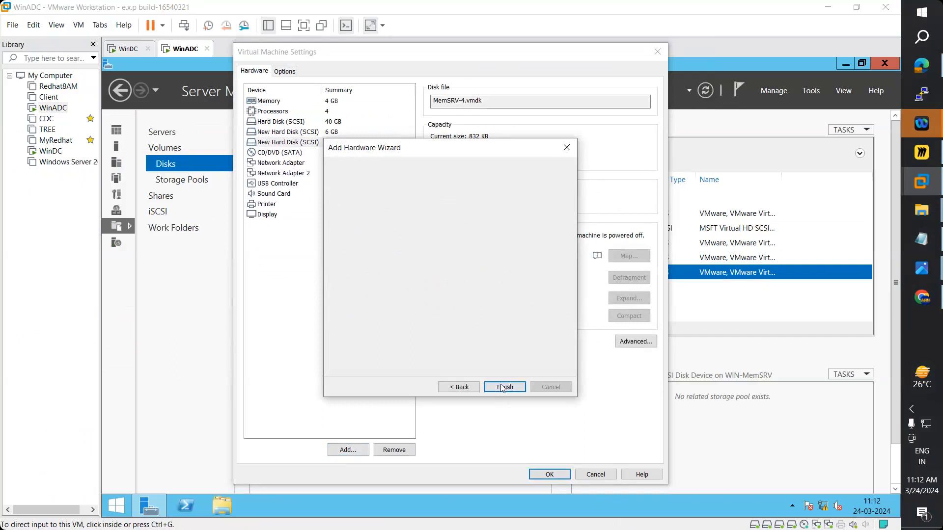
click(503, 388)
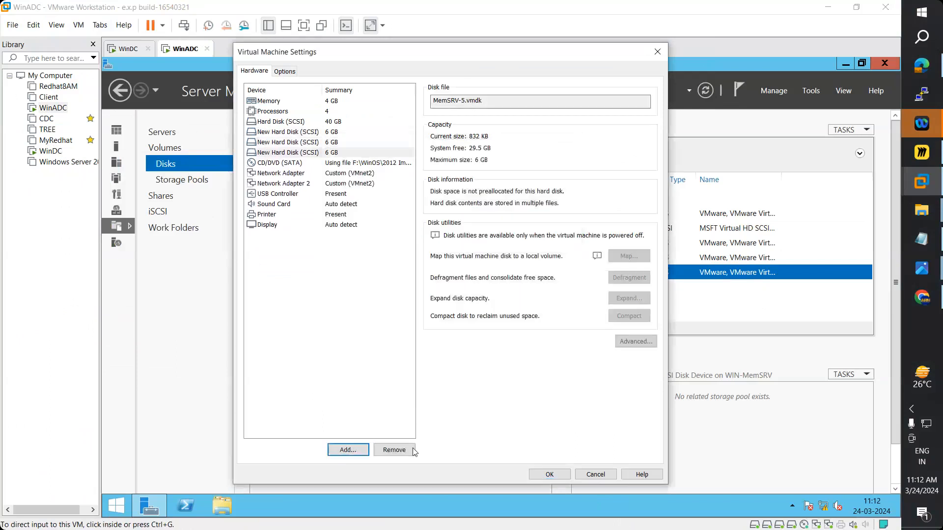
click(539, 473)
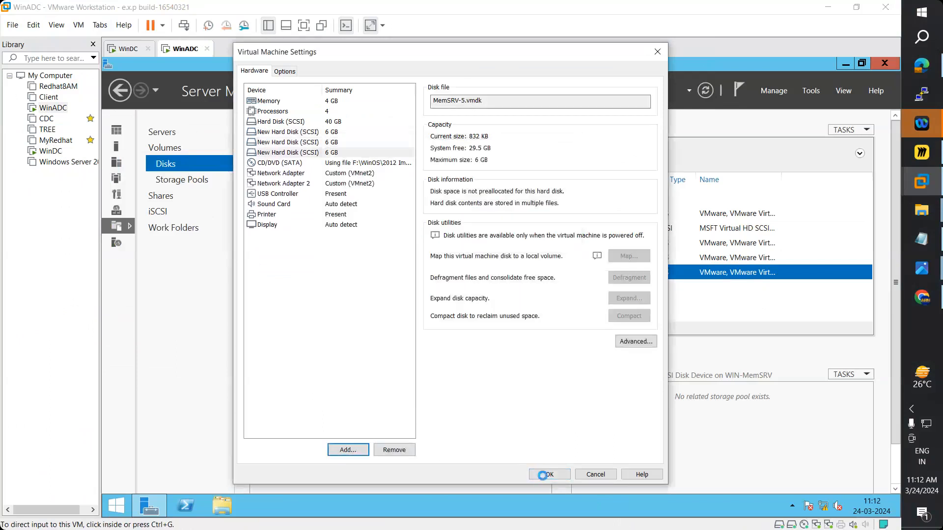
click(707, 91)
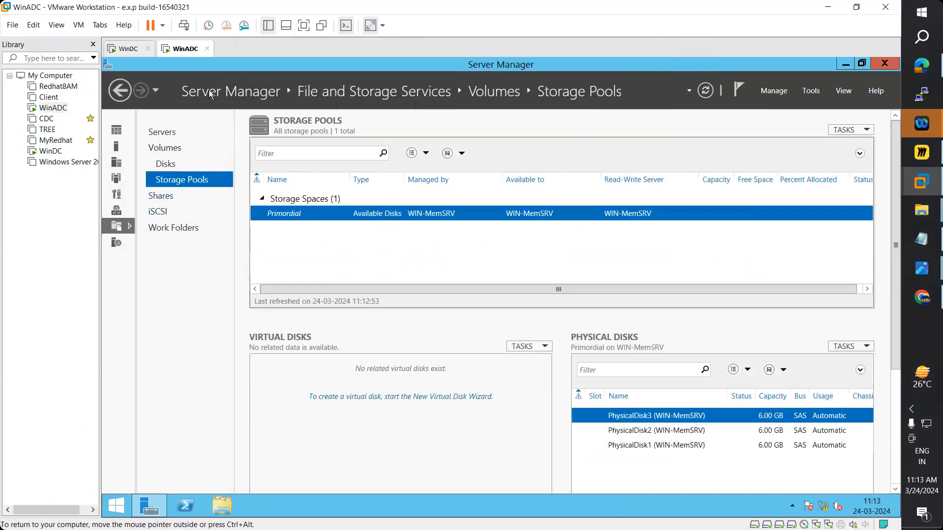
- Check WinDC's storage pools, then select WinADC's Primordial pool with three 6.00 GB disks
click(128, 49)
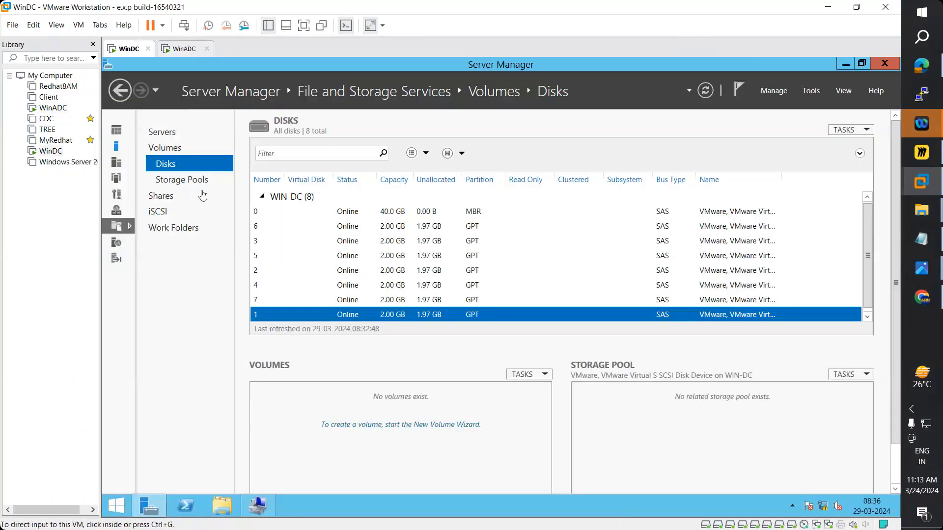
click(171, 180)
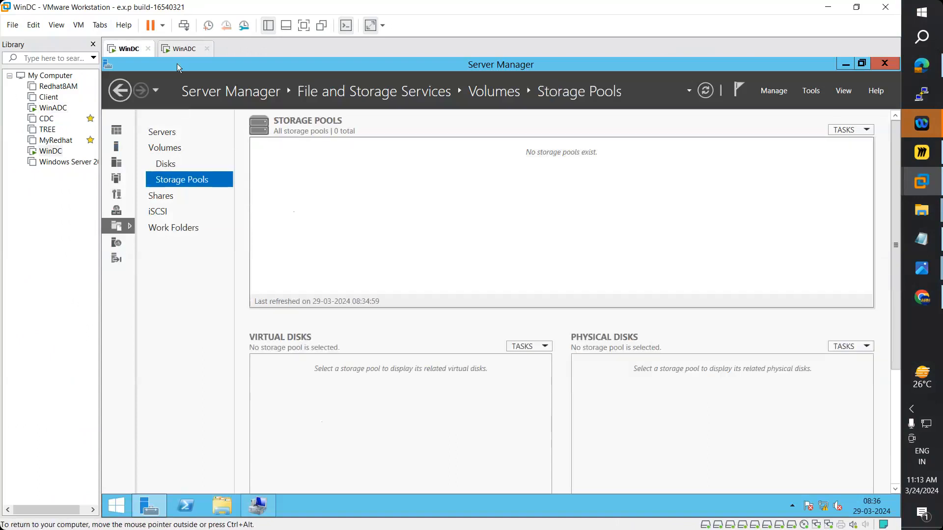
click(181, 49)
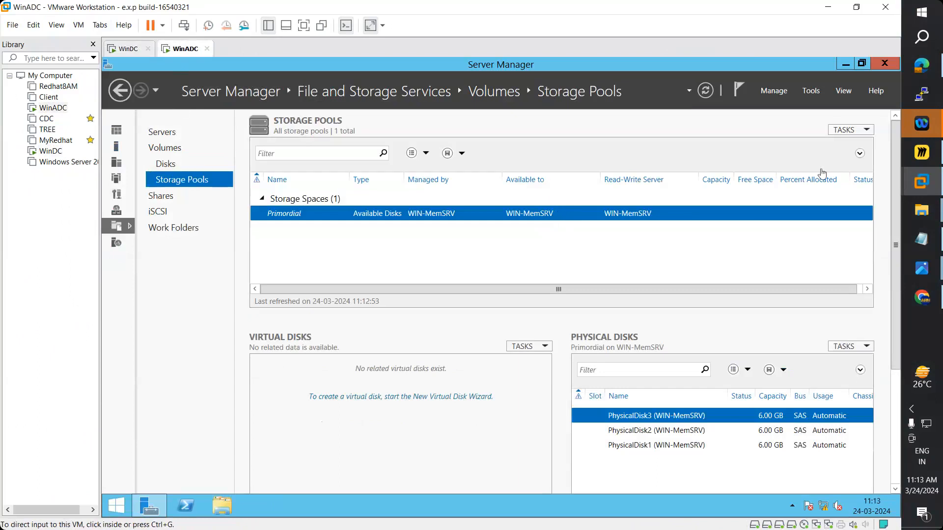
click(575, 218)
- Start a new storage pool from Primordial, name it Pool1, and tick PhysicalDisk1 (6.00 GB)
right_click(565, 210)
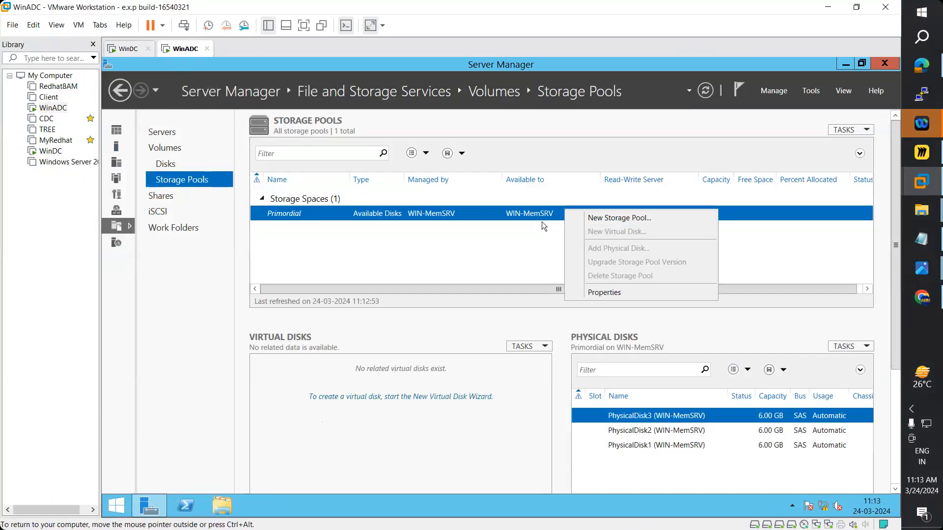
click(583, 217)
drag(580, 166, 575, 84)
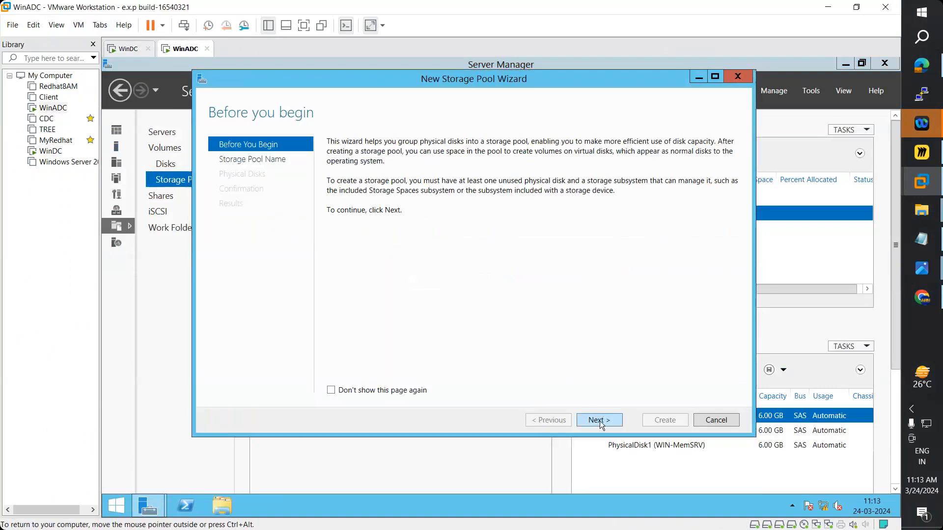
click(599, 420)
text(Pool1)
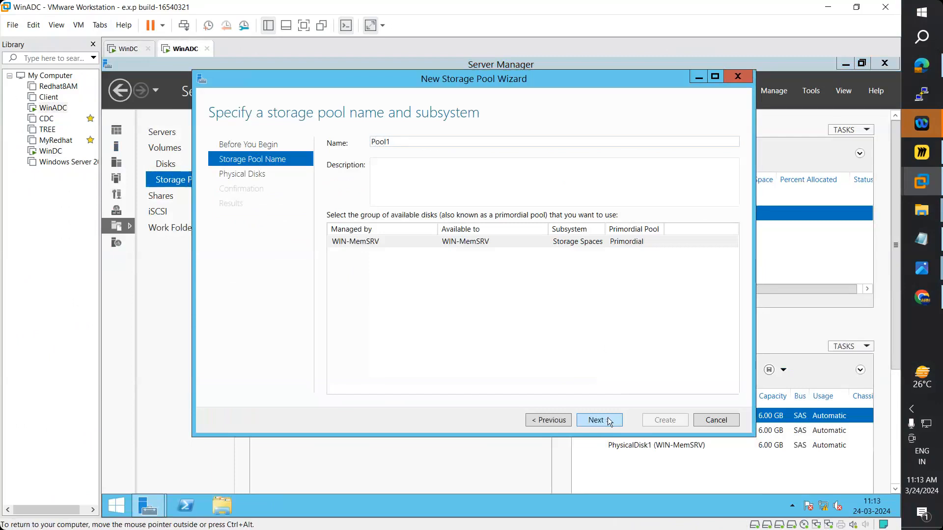
click(609, 420)
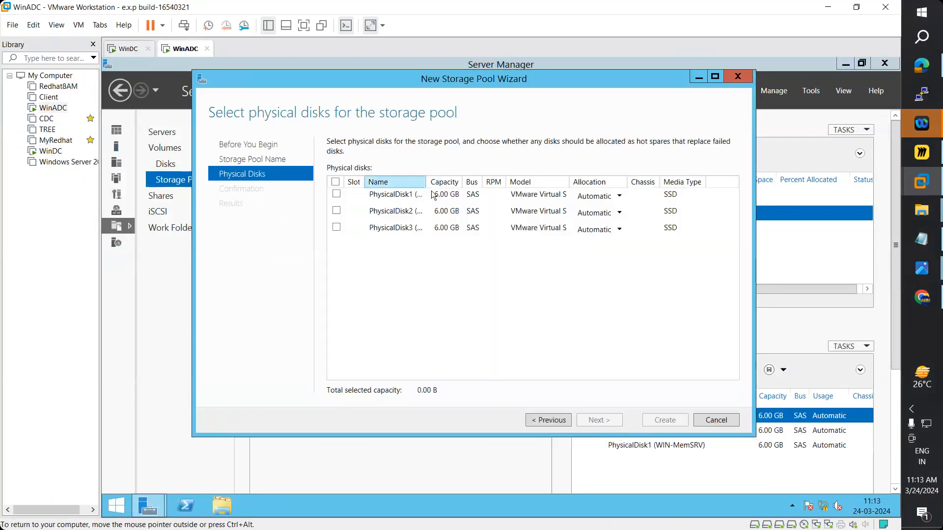
drag(426, 182, 468, 185)
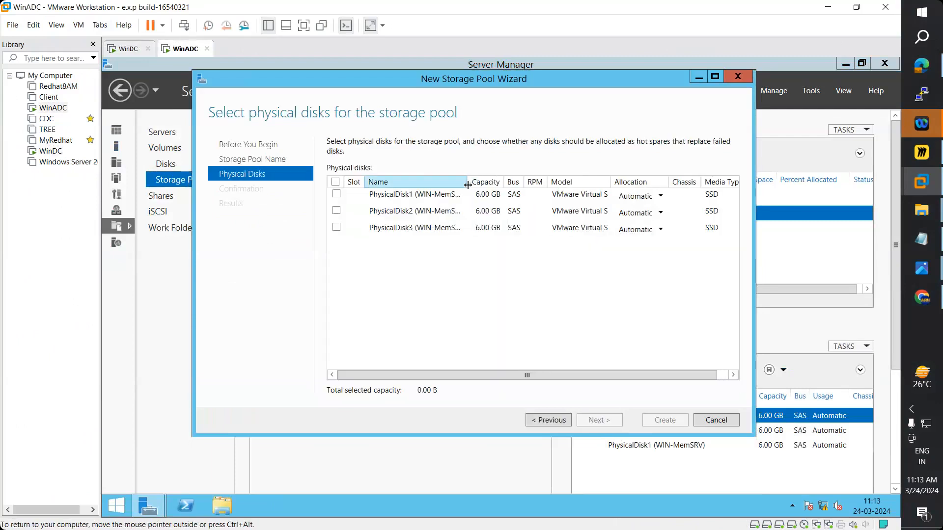
click(335, 194)
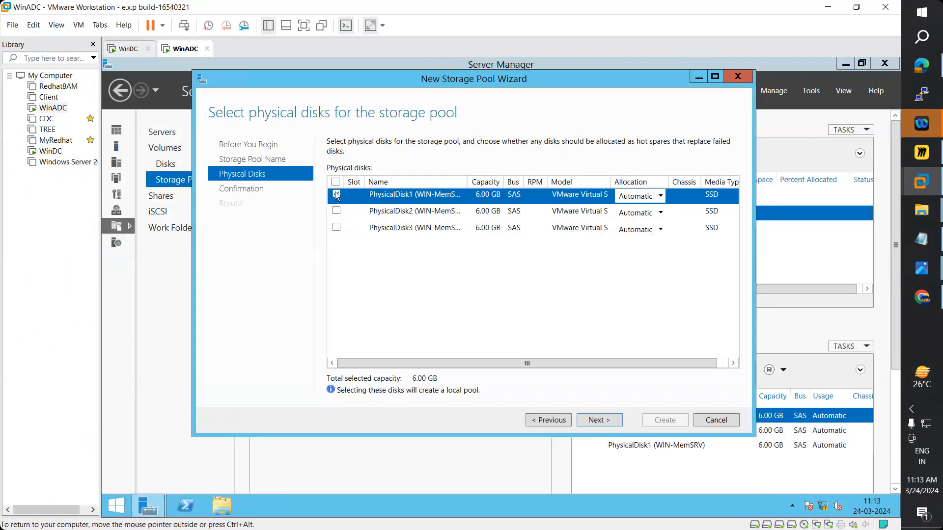
click(615, 424)
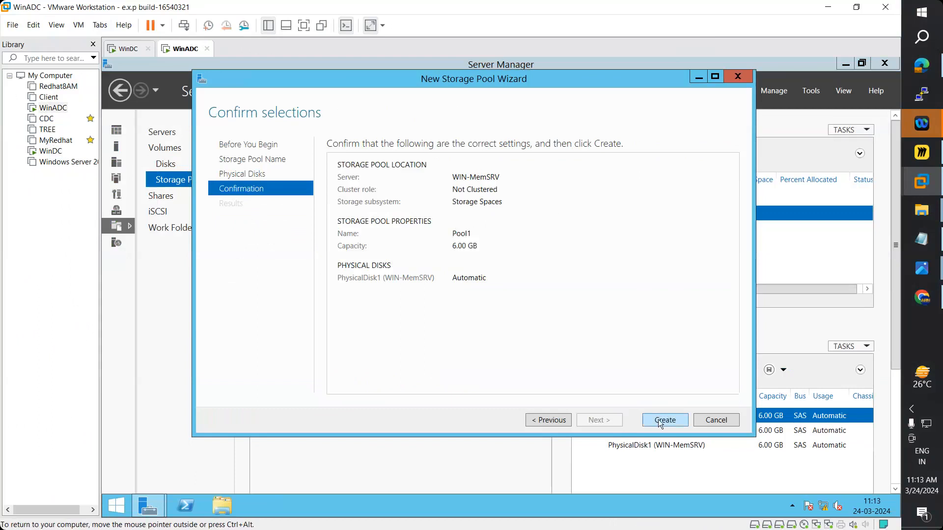
click(539, 421)
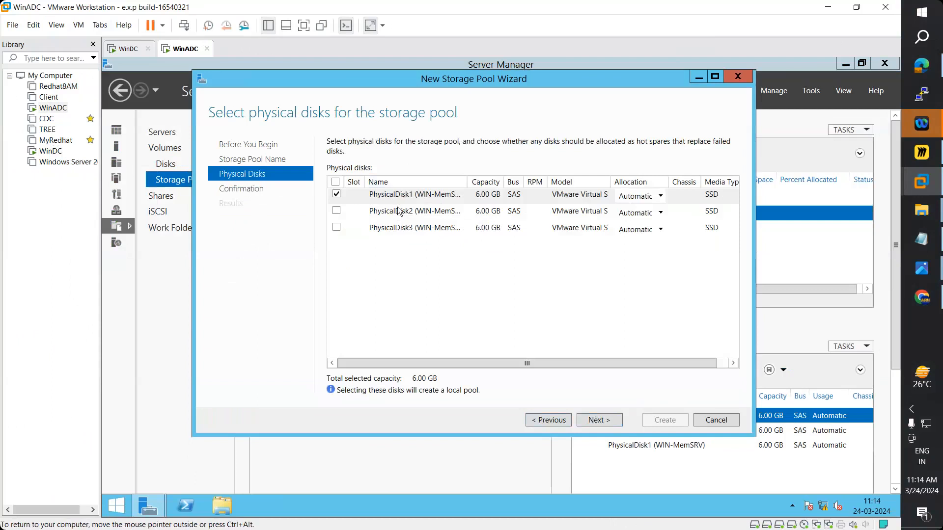
- Remove WinDC's extra hard disks 2–8, keeping only its 40 GB system disk
click(125, 51)
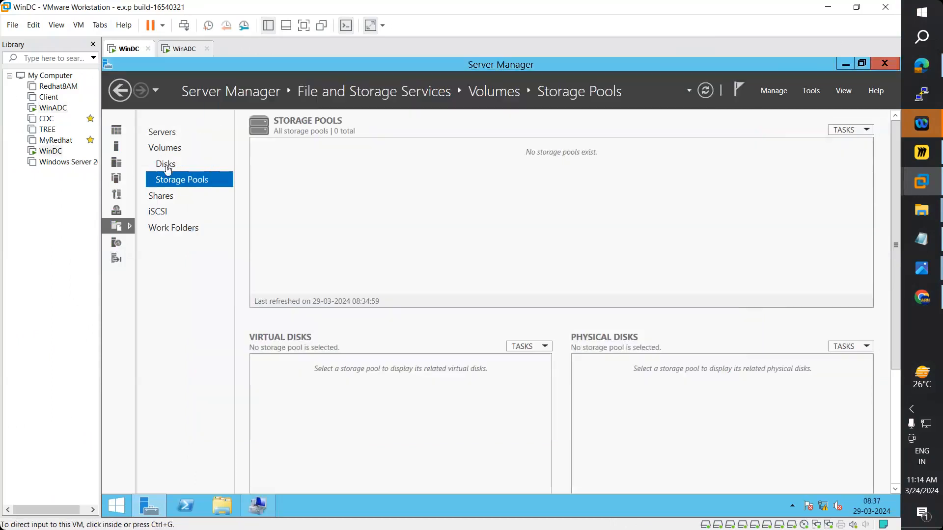
click(57, 109)
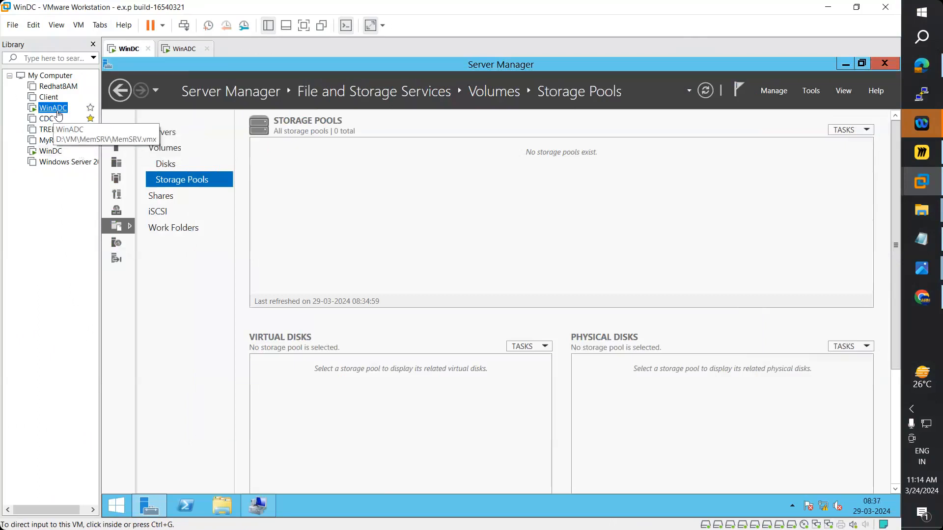
right_click(58, 111)
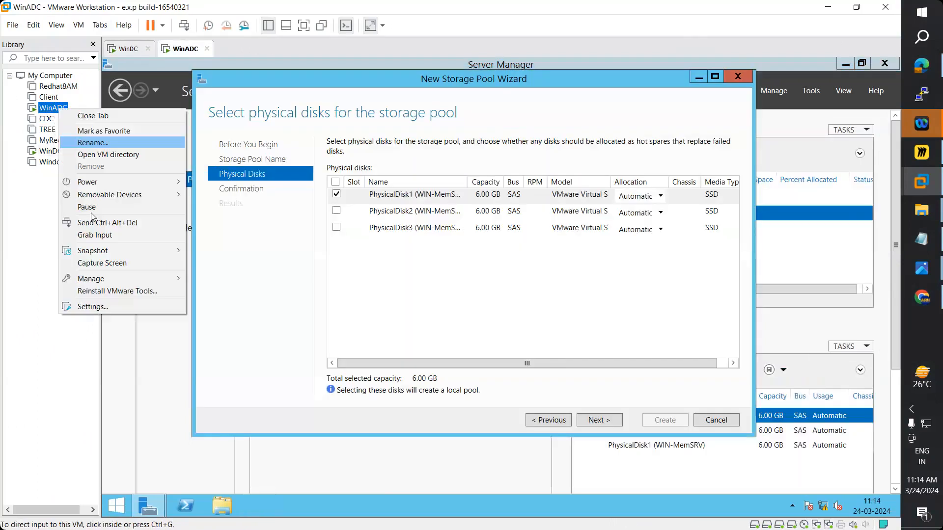
click(47, 152)
right_click(47, 152)
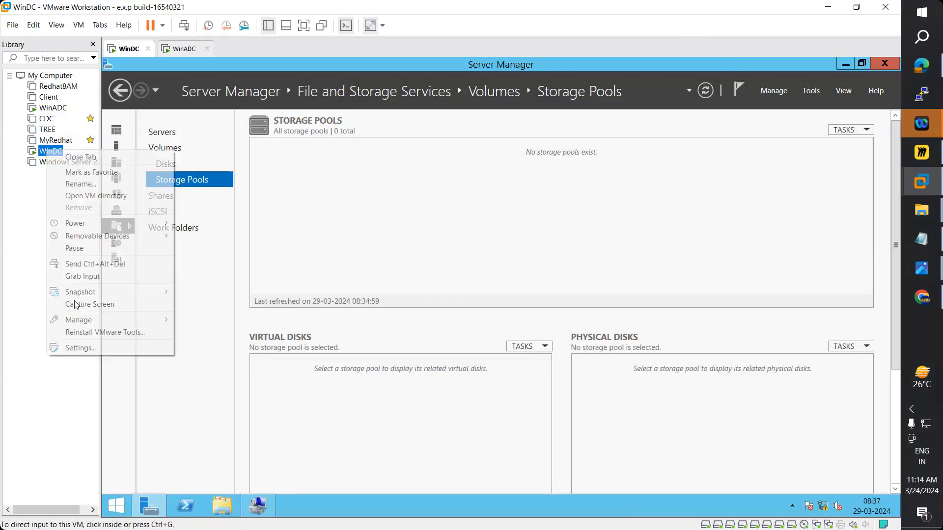
click(80, 347)
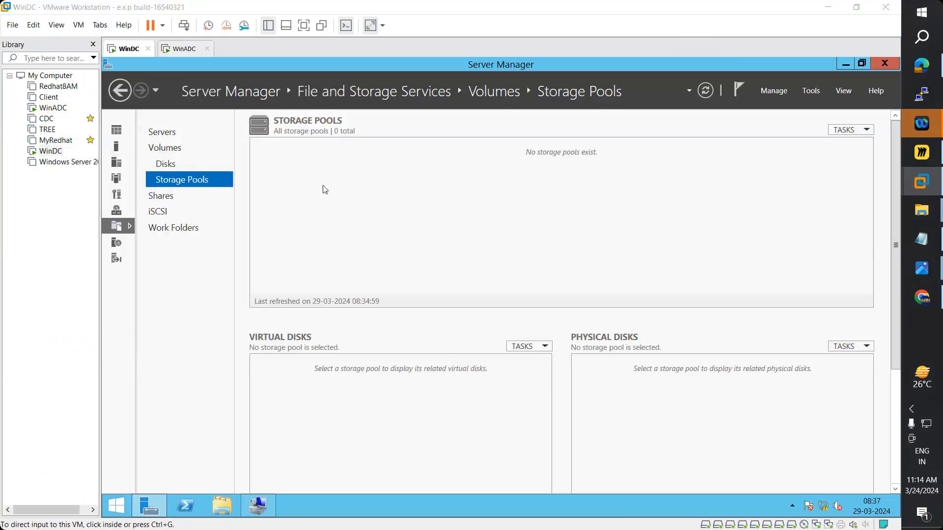
click(289, 194)
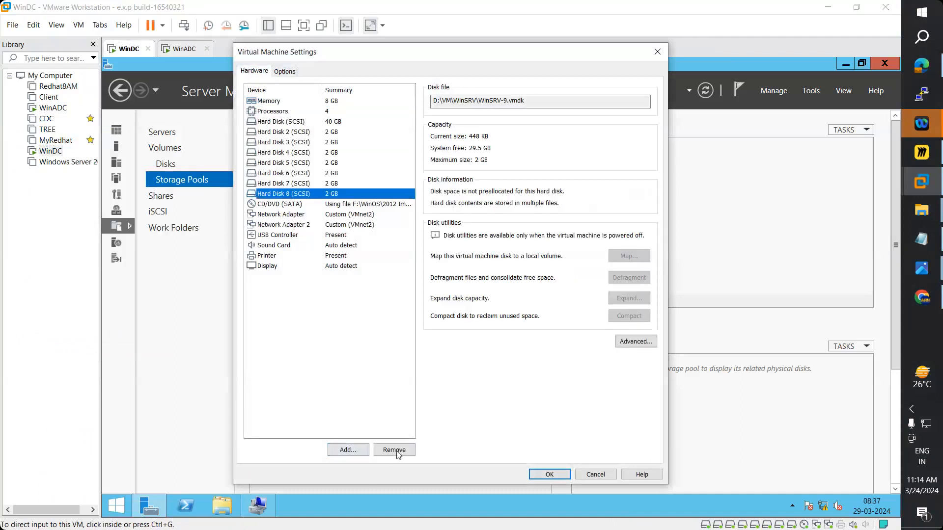
click(392, 449)
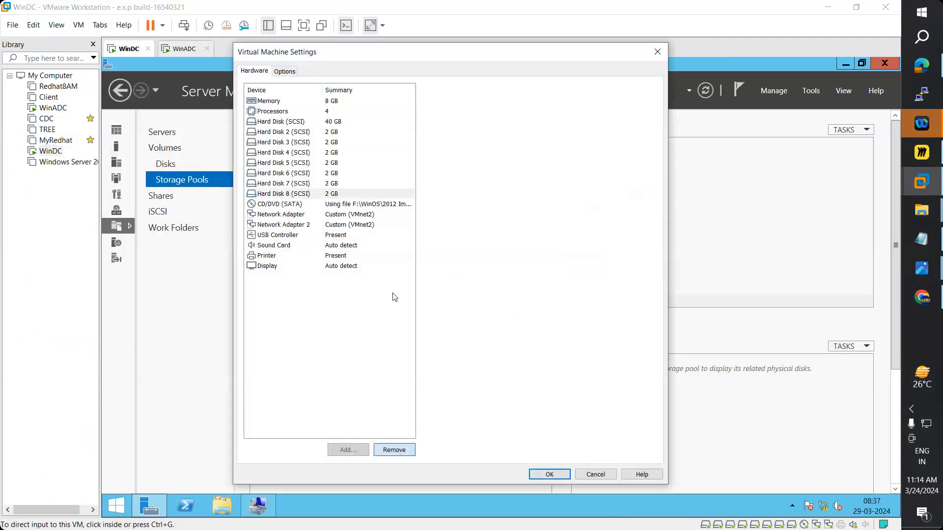
click(322, 133)
click(399, 451)
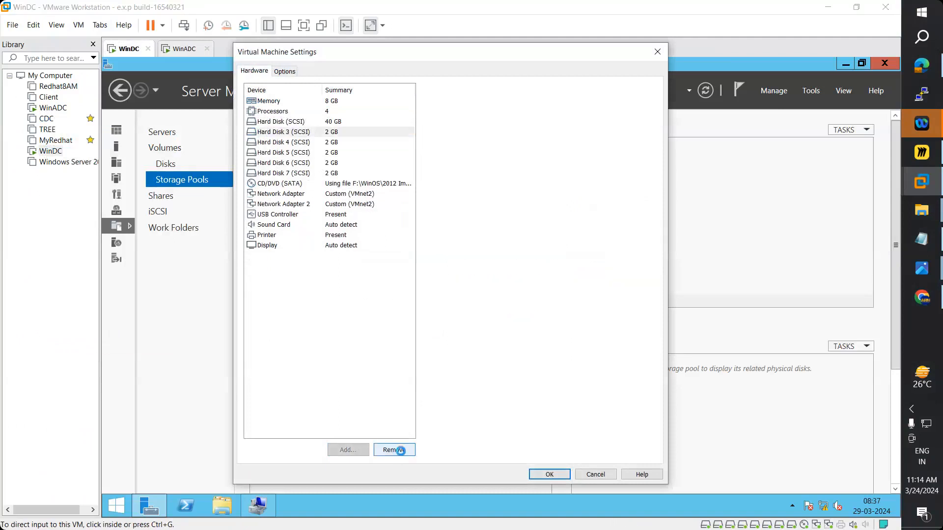
click(403, 452)
click(403, 452)
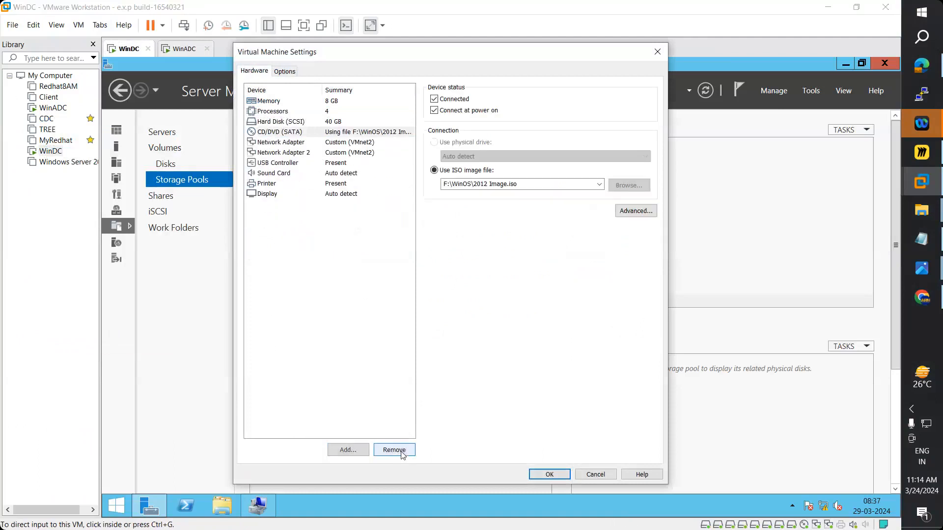
click(552, 476)
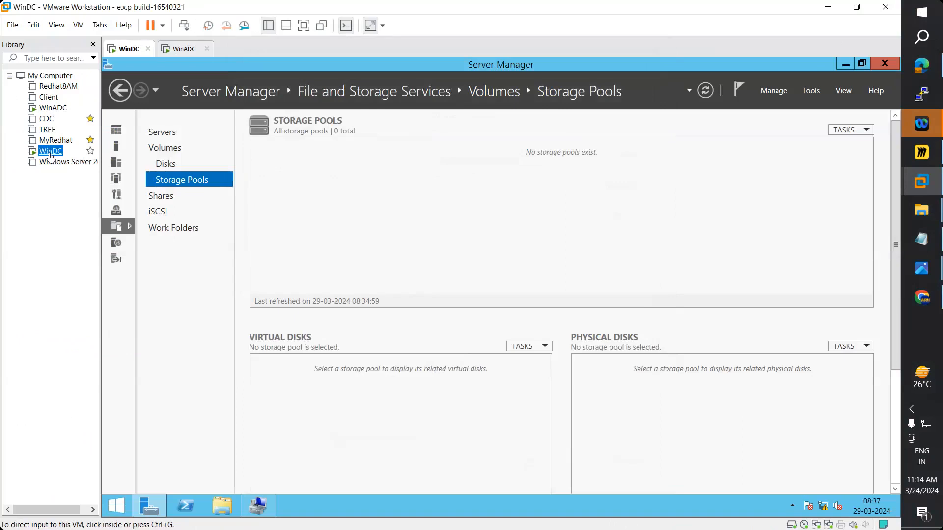
- Open the WinADC virtual machine's hardware settings
click(52, 109)
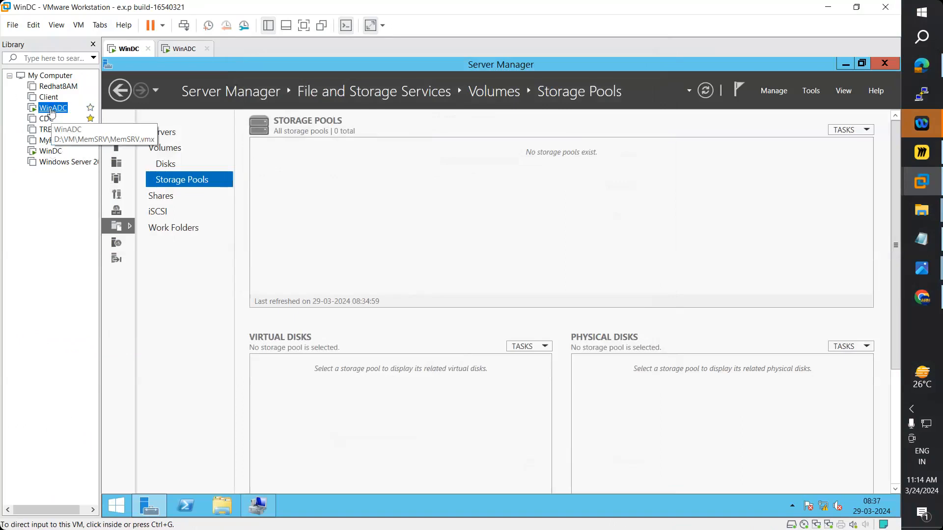
right_click(52, 110)
click(89, 309)
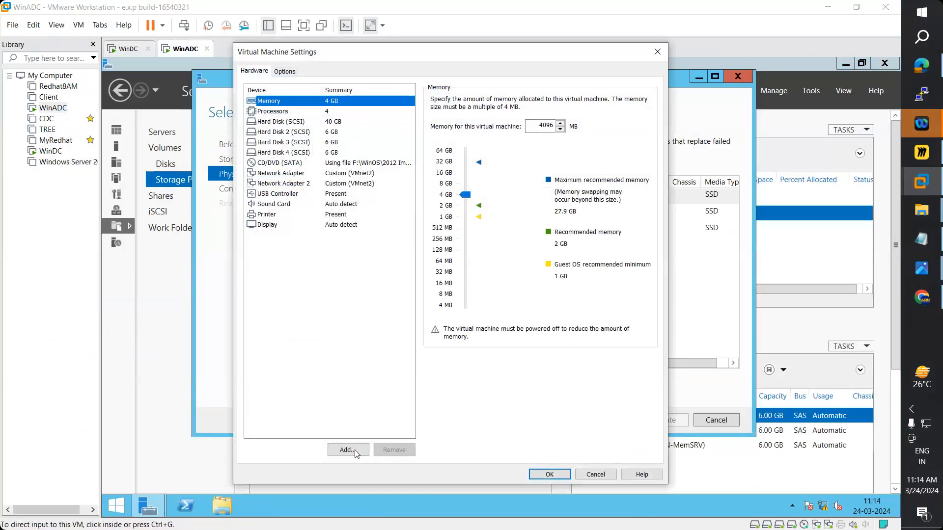
- Add a first new 6 GB SCSI virtual disk to WinADC
click(348, 450)
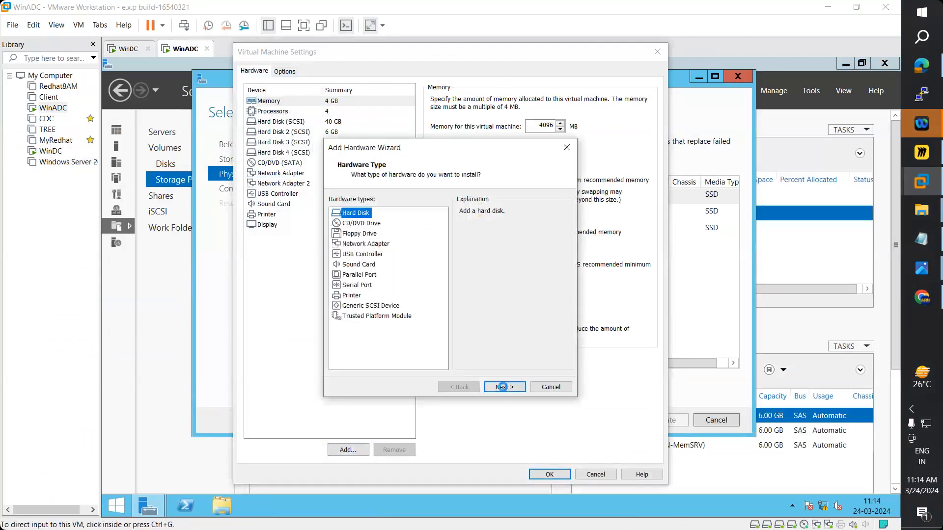
click(501, 387)
click(502, 387)
click(502, 387)
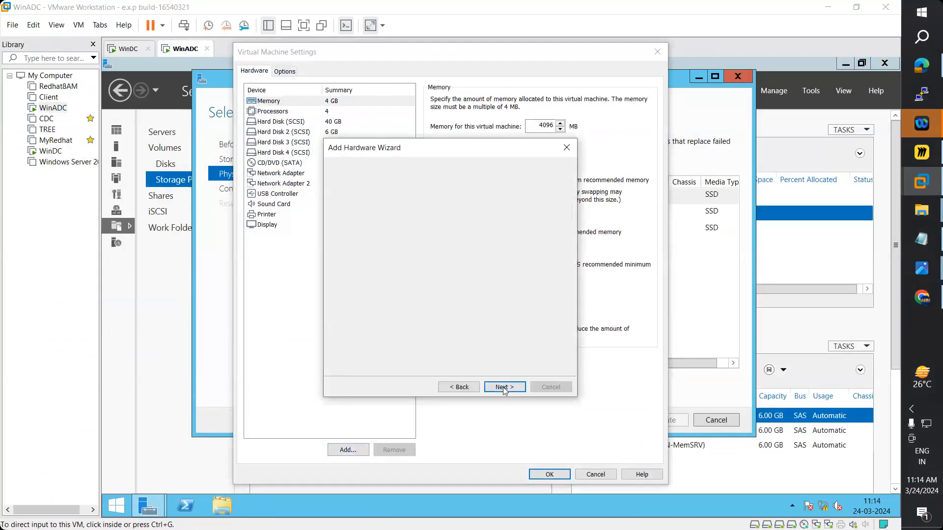
text(6)
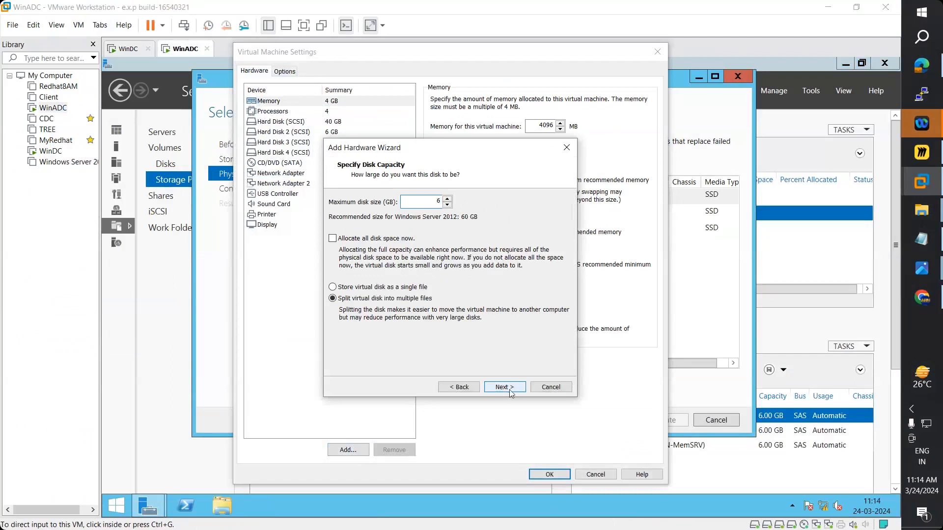
click(506, 388)
click(511, 389)
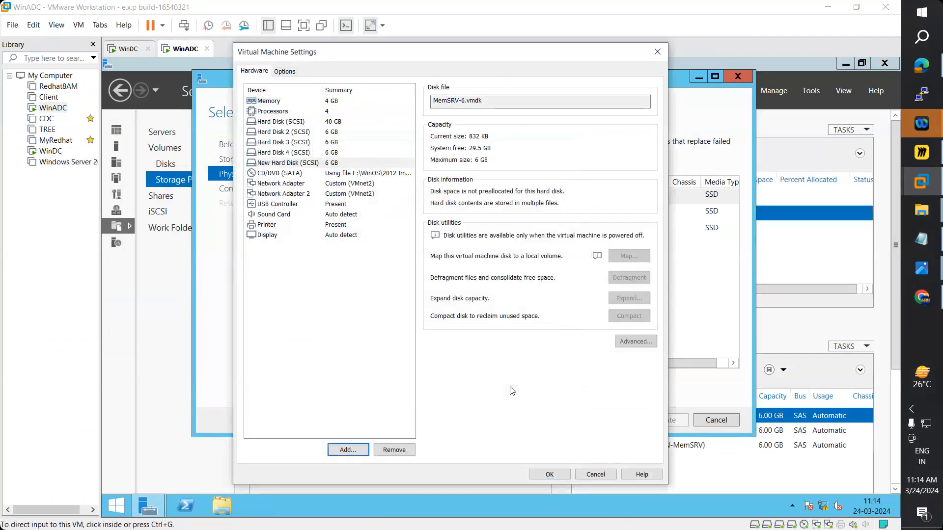
- Add a second new 6 GB SCSI disk
key(Return)
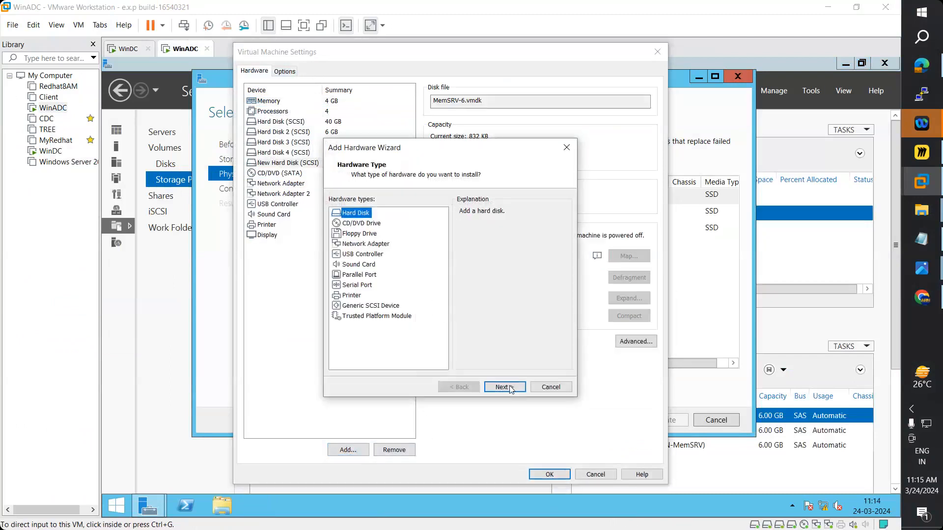
click(505, 387)
click(509, 388)
click(505, 387)
click(505, 387)
click(508, 387)
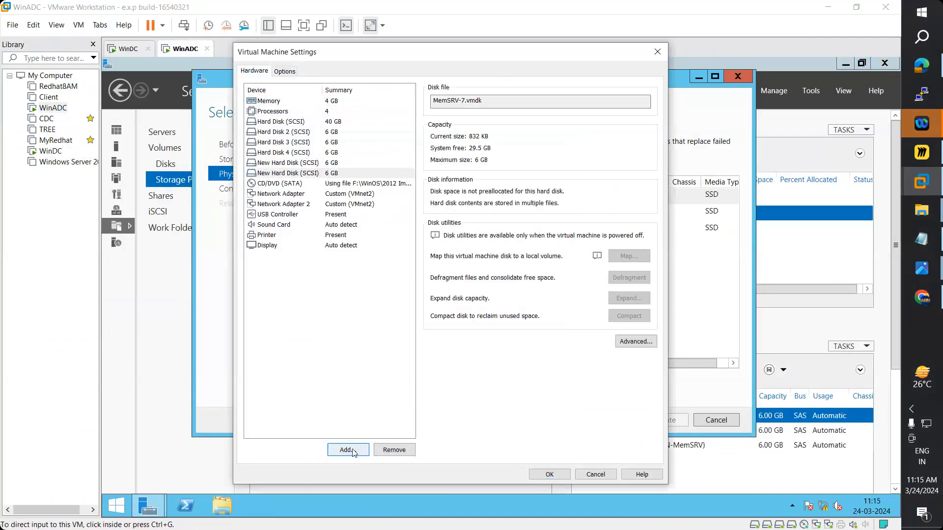
- Add a third new 6 GB SCSI disk and apply the changes to WinADC
click(354, 453)
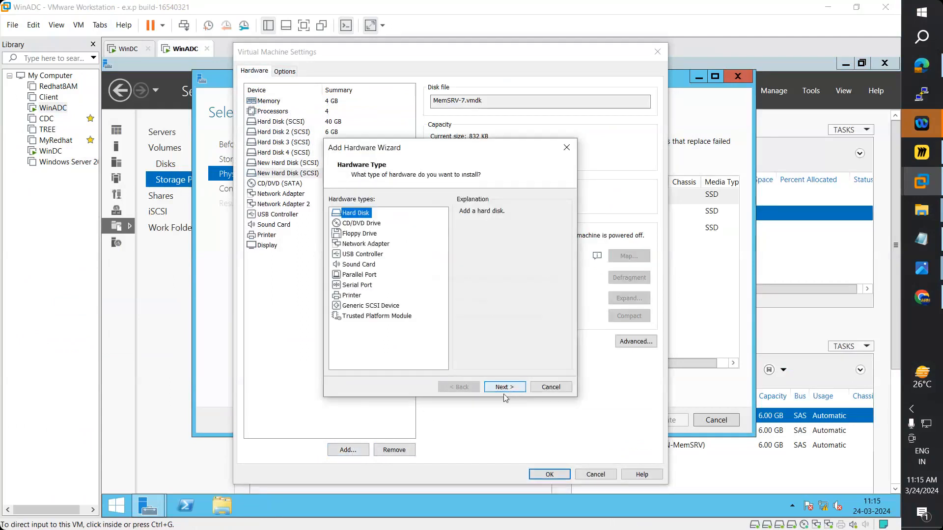
click(505, 387)
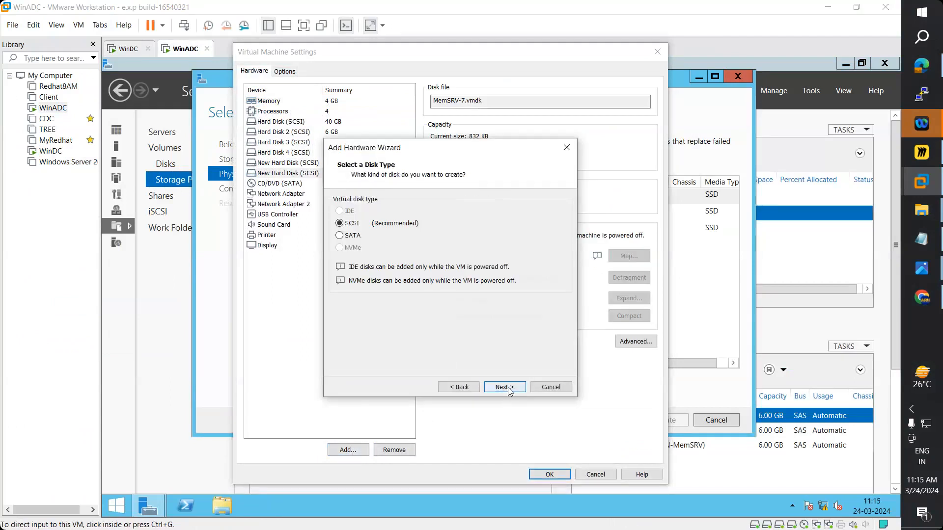
click(504, 388)
click(504, 387)
text(6)
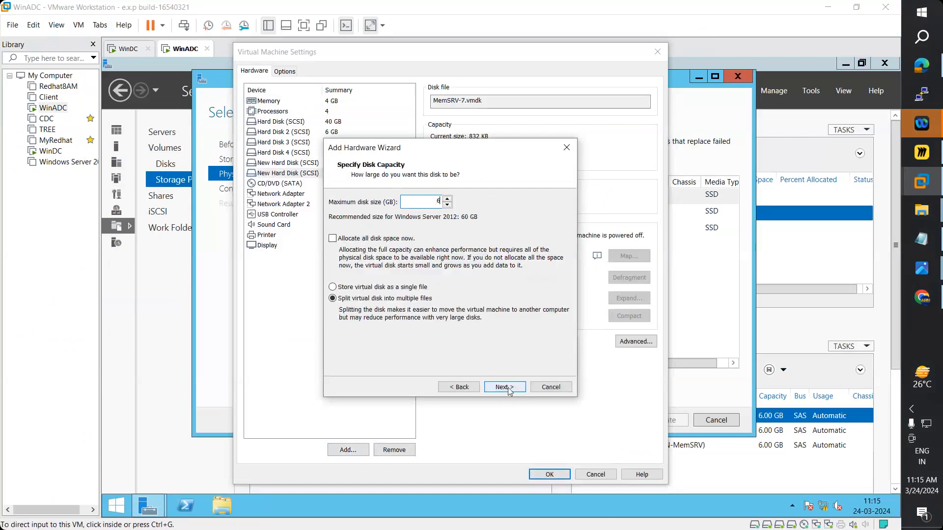
click(505, 388)
click(509, 390)
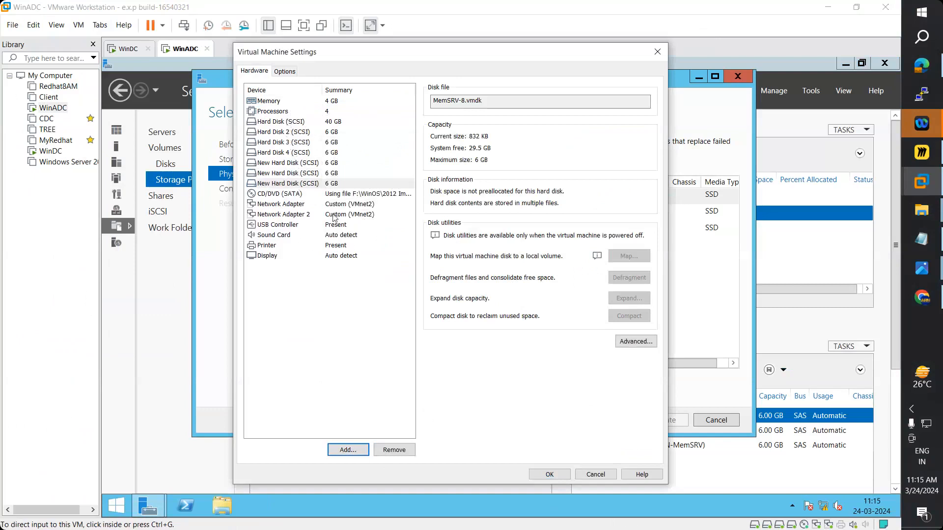
click(549, 473)
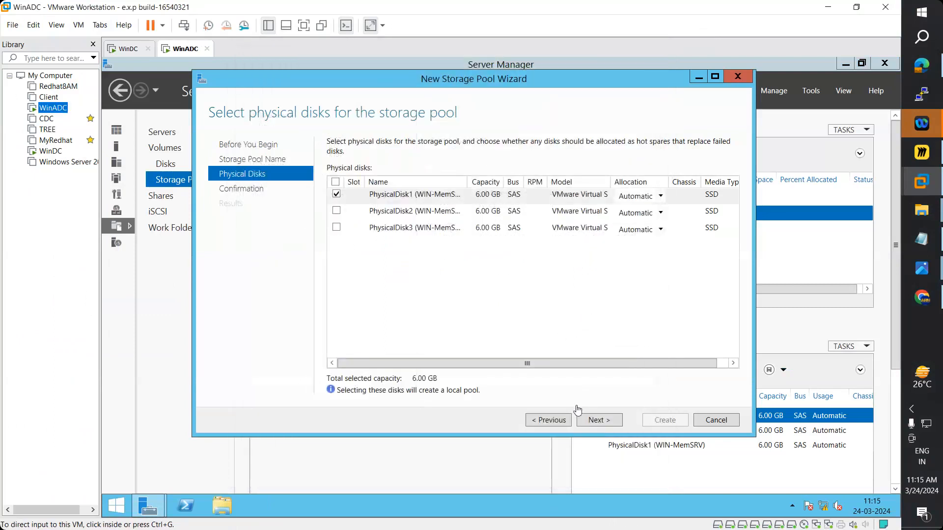
- Cancel the New Storage Pool Wizard and confirm with Yes
click(715, 423)
click(715, 423)
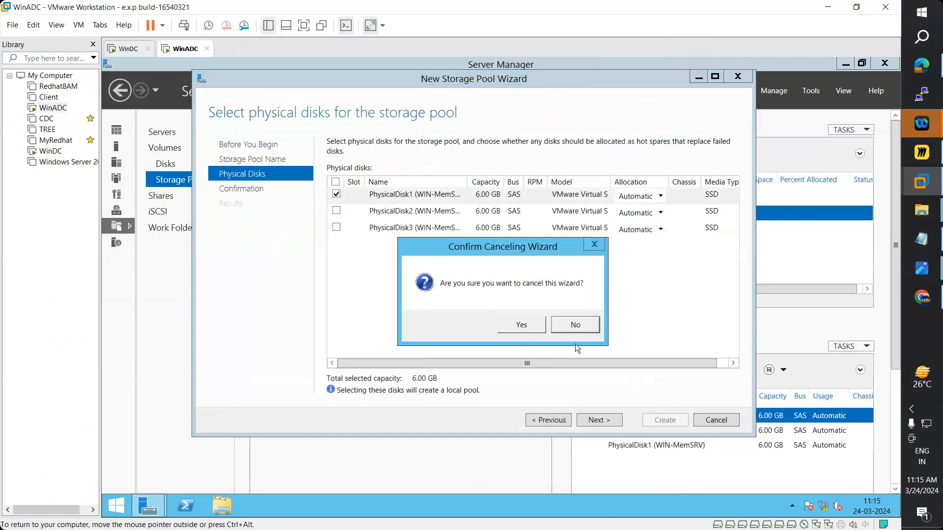
click(572, 327)
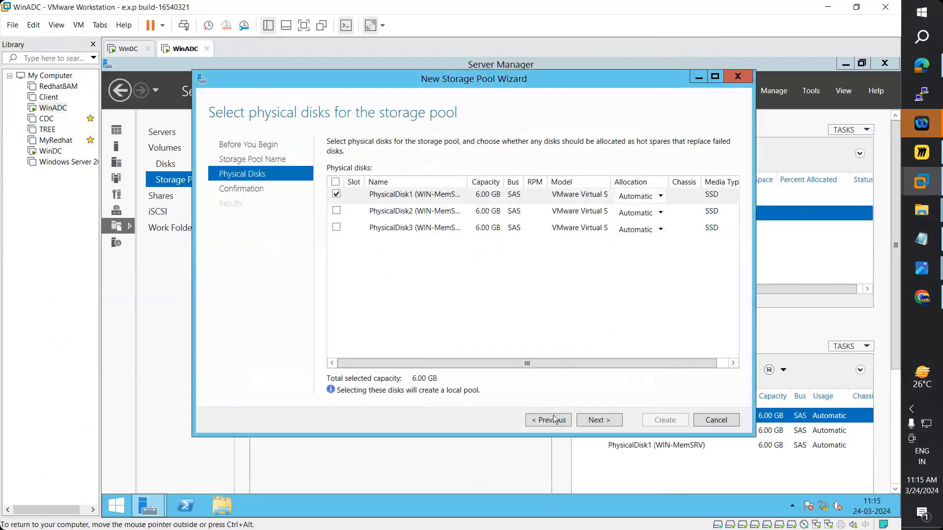
click(555, 419)
click(594, 425)
click(714, 422)
click(520, 325)
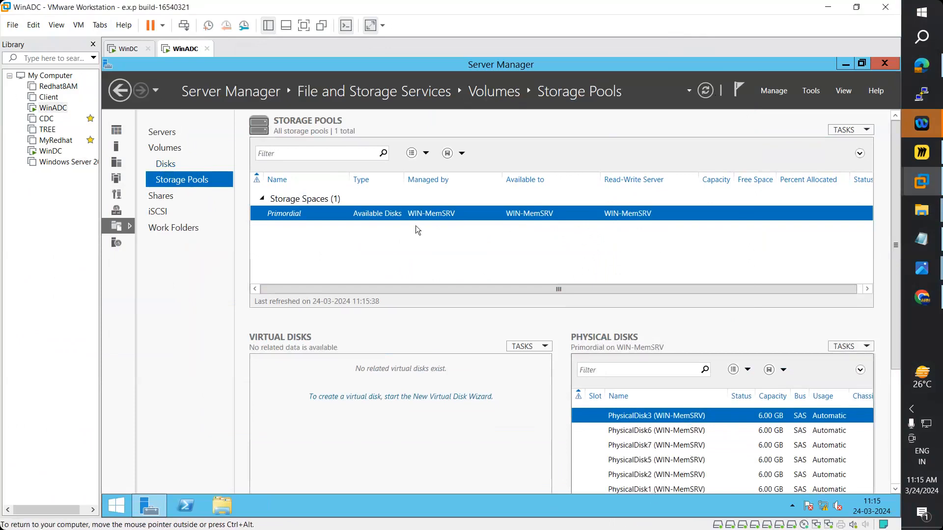
- Start a new storage pool from Primordial and name it Pool1
right_click(406, 216)
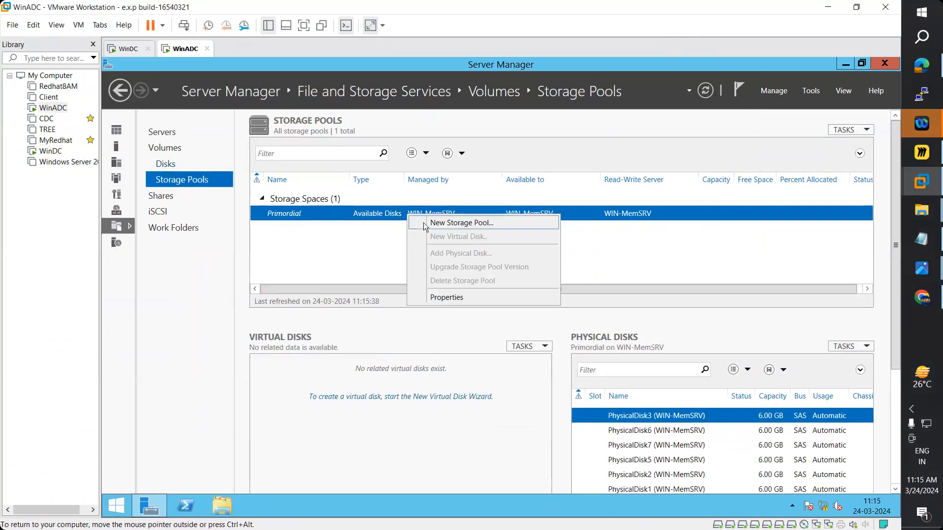
click(425, 225)
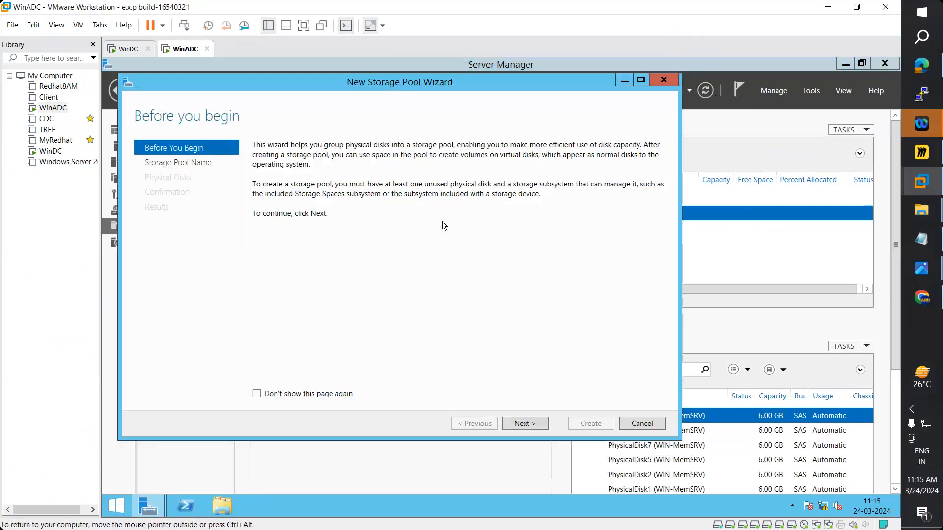
click(521, 423)
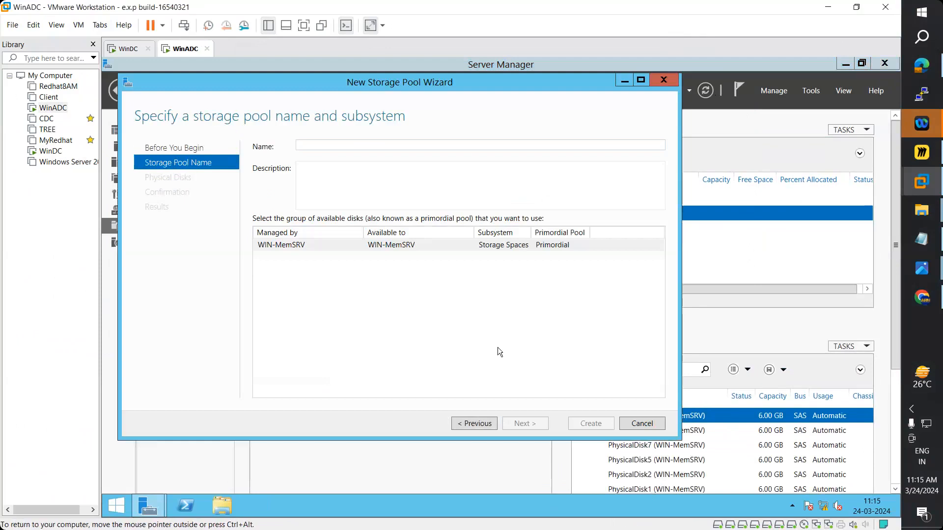
text(Pool1)
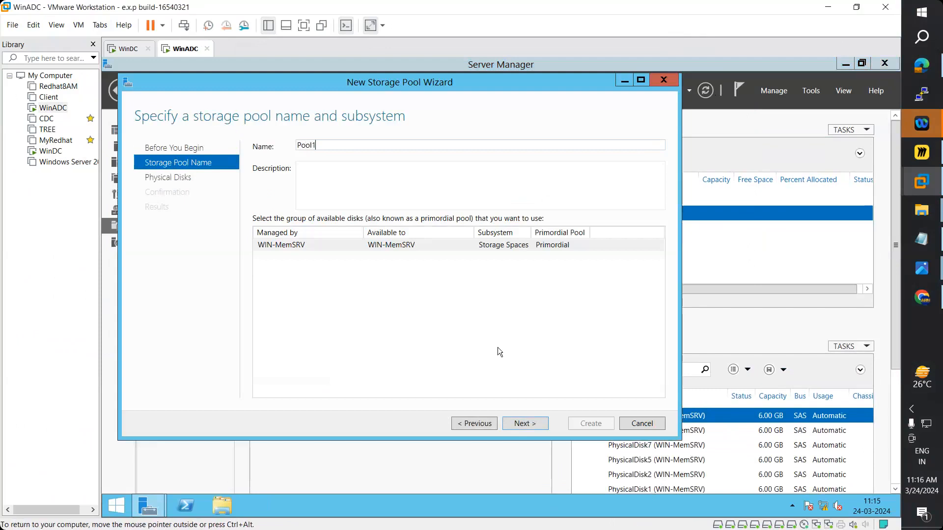
click(525, 423)
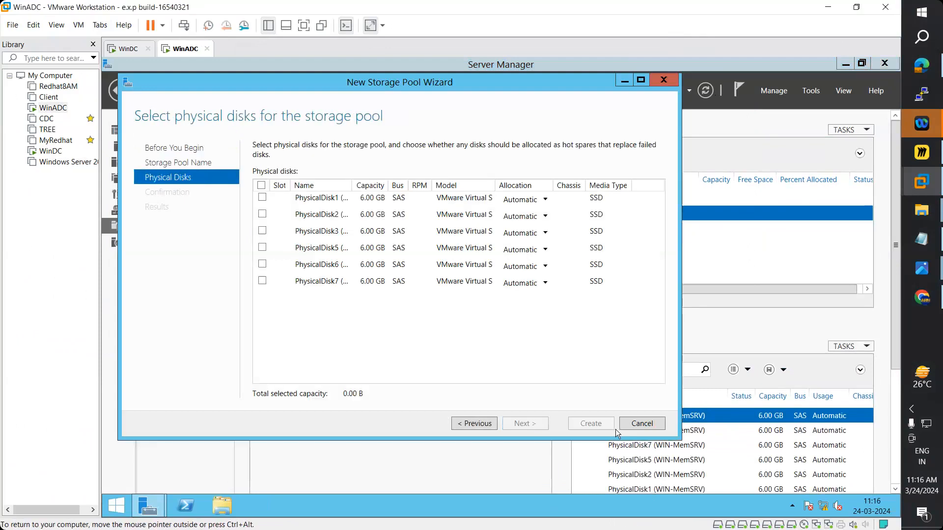
click(480, 425)
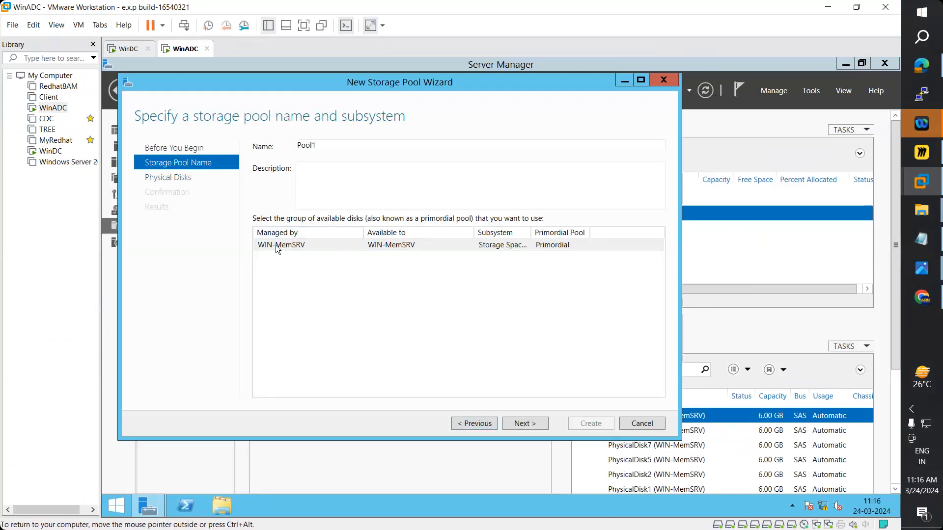
drag(319, 145, 281, 149)
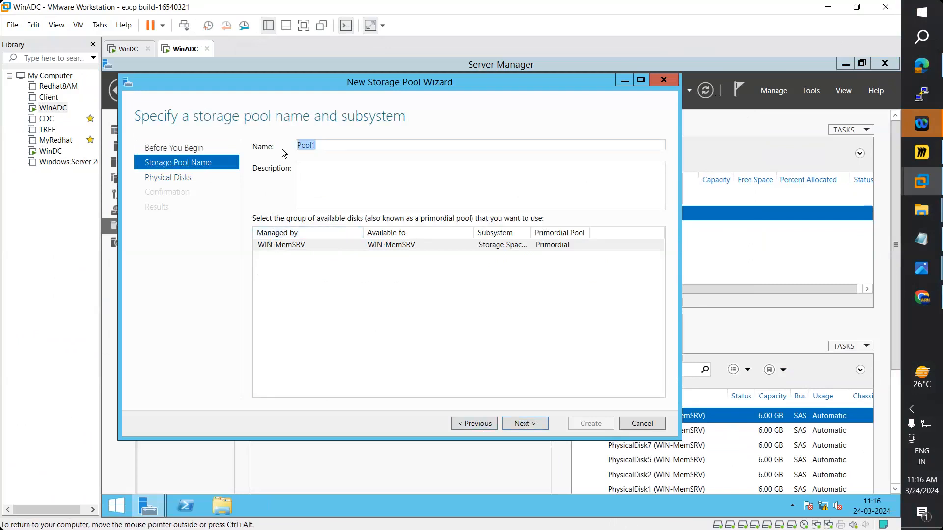
click(533, 426)
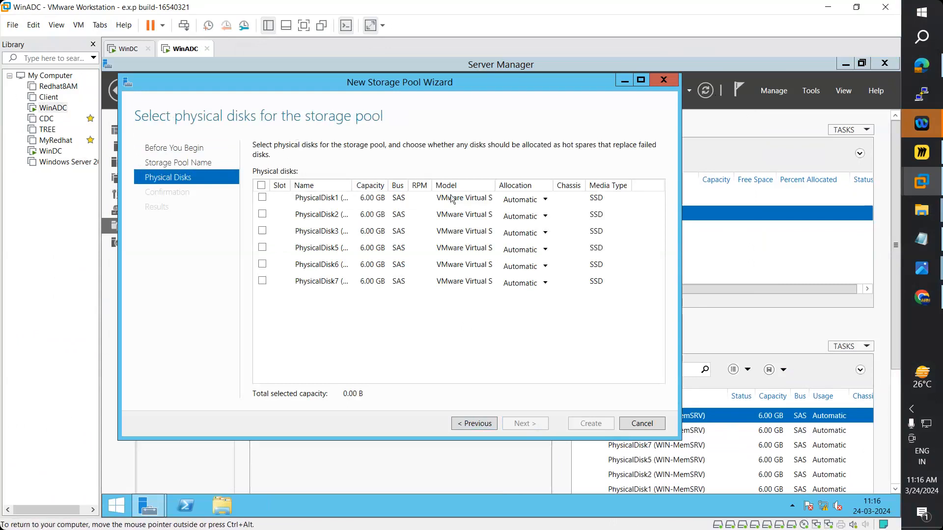
- Include PhysicalDisk1 and PhysicalDisk2, then create Pool1 and close the wizard
click(262, 197)
click(263, 214)
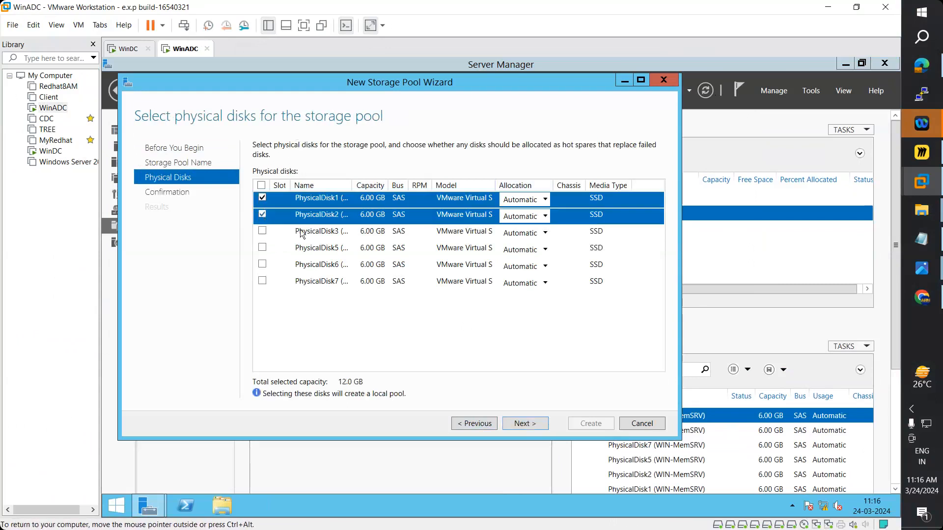
double_click(355, 190)
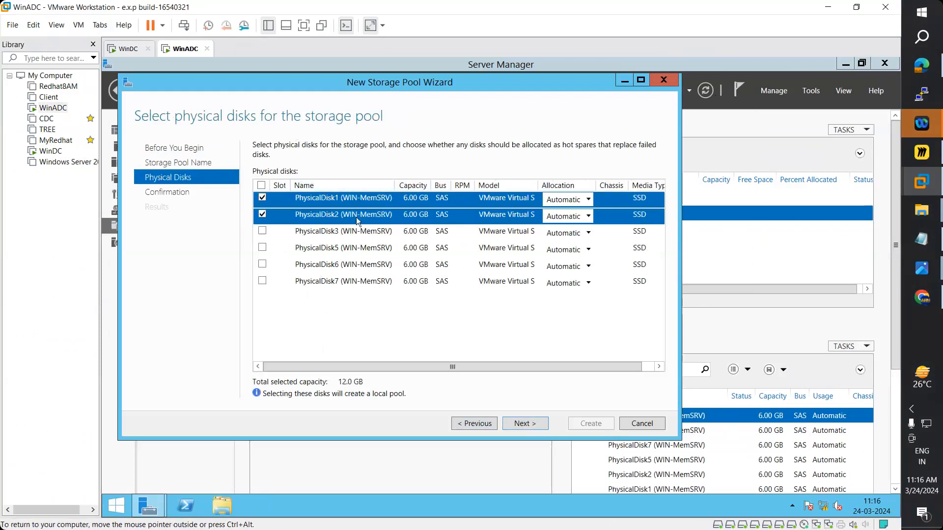
click(532, 424)
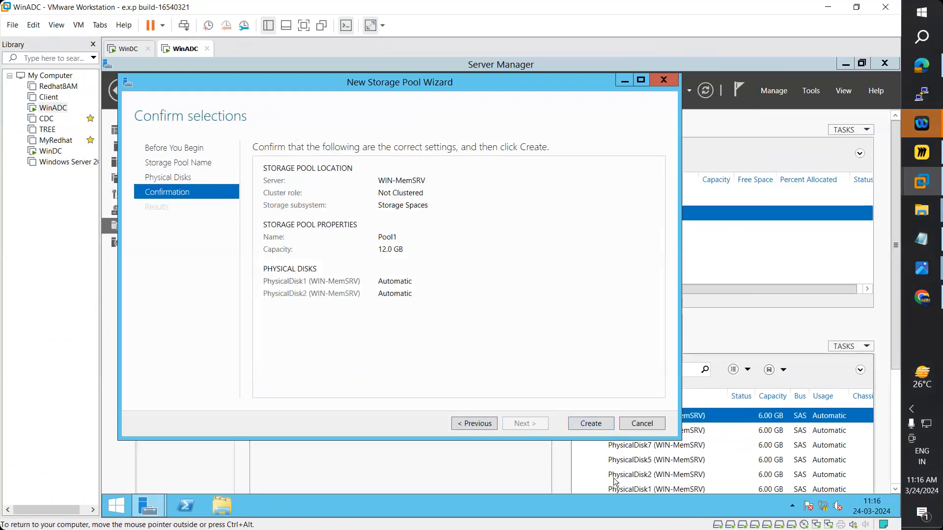
click(597, 423)
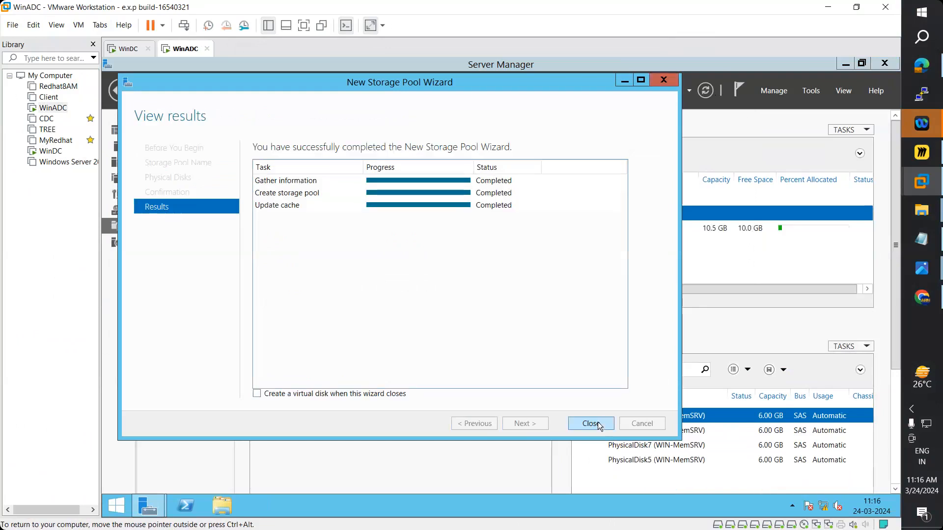
click(591, 423)
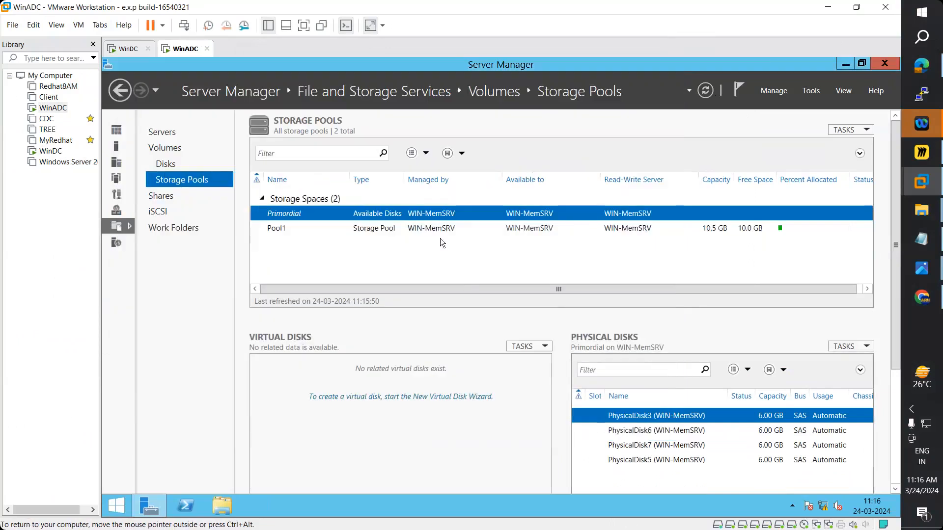
- Select Pool1 to show its two 5.25 GB physical disks
click(424, 231)
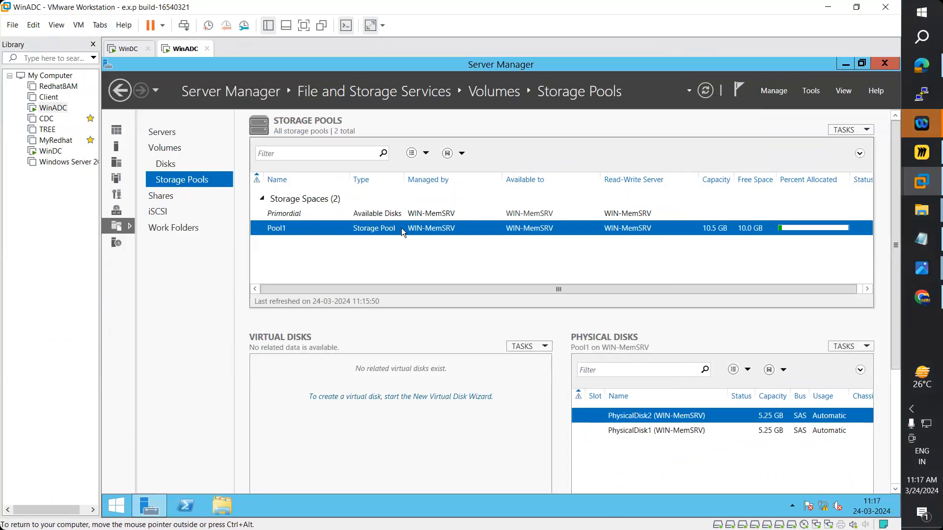
- Launch the New Virtual Disk Wizard on Pool1 and advance to the disk name page
click(383, 399)
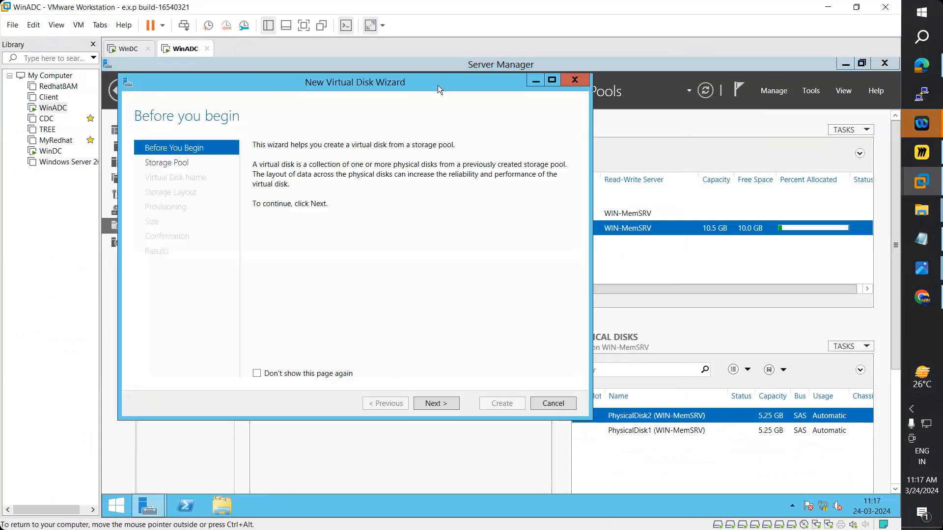
drag(444, 87, 468, 94)
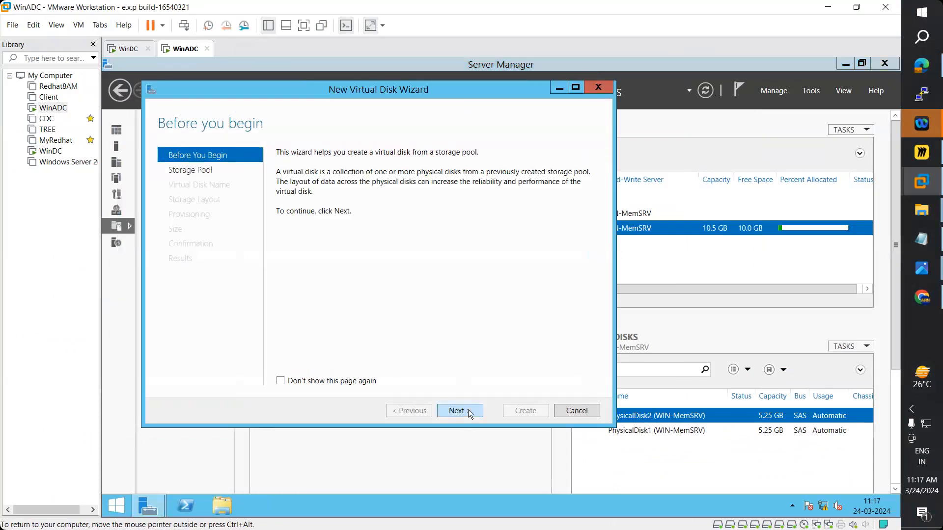
click(468, 410)
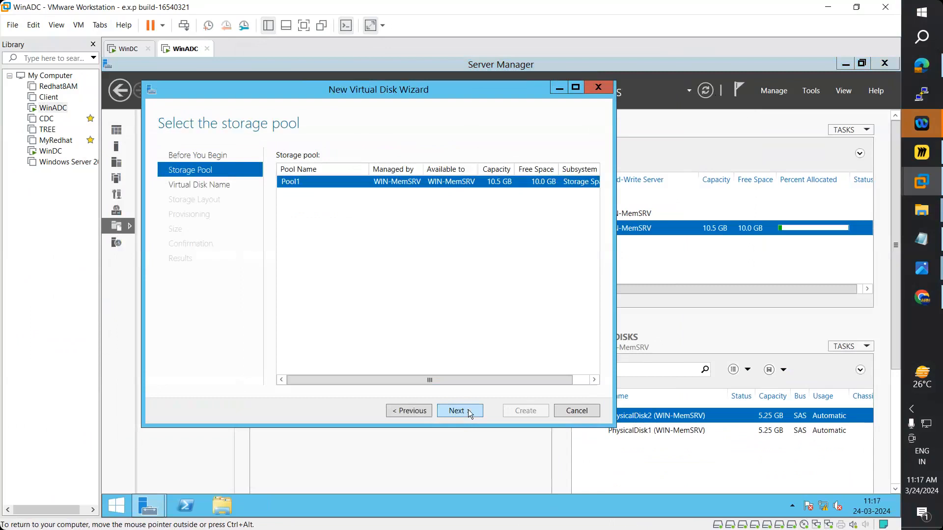
click(468, 411)
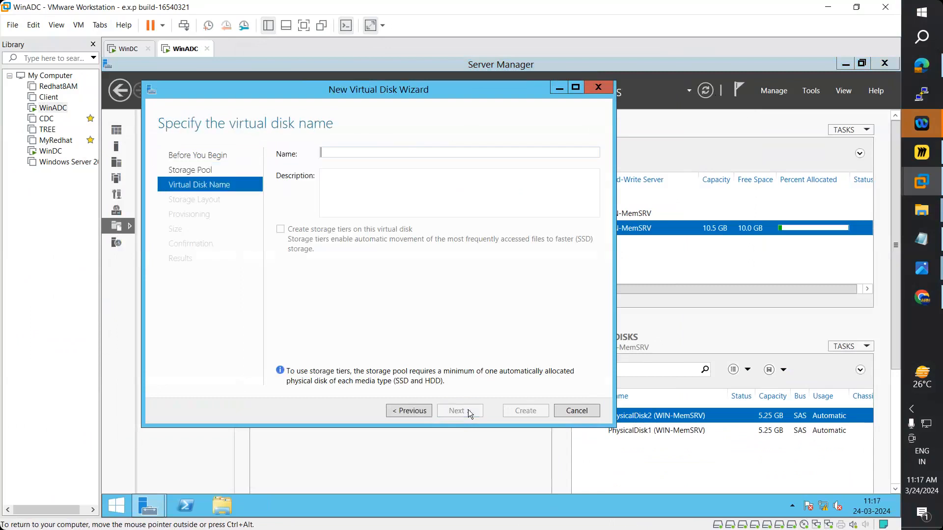
click(928, 239)
- Scroll the notes to the RAID volume types and highlight Simple Volume (RAID-0)
scroll(316, 289, down, 15)
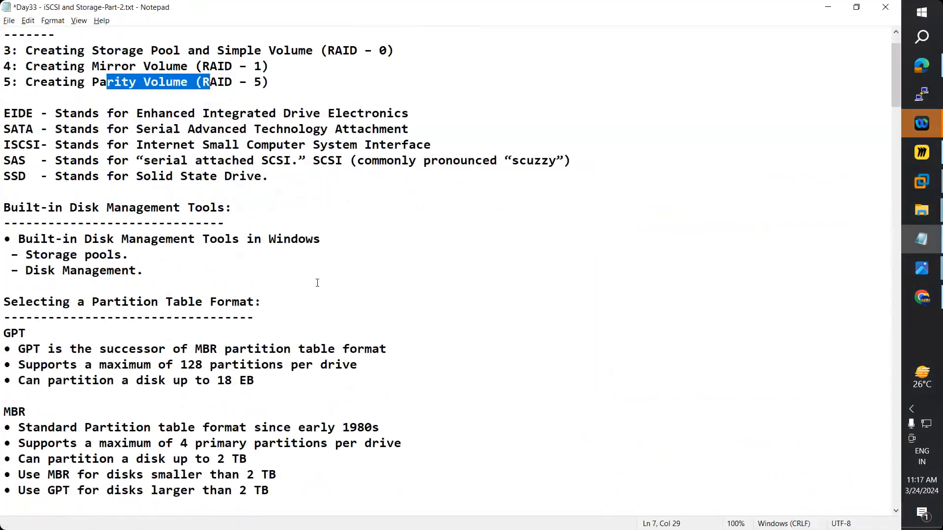
scroll(318, 294, down, 19)
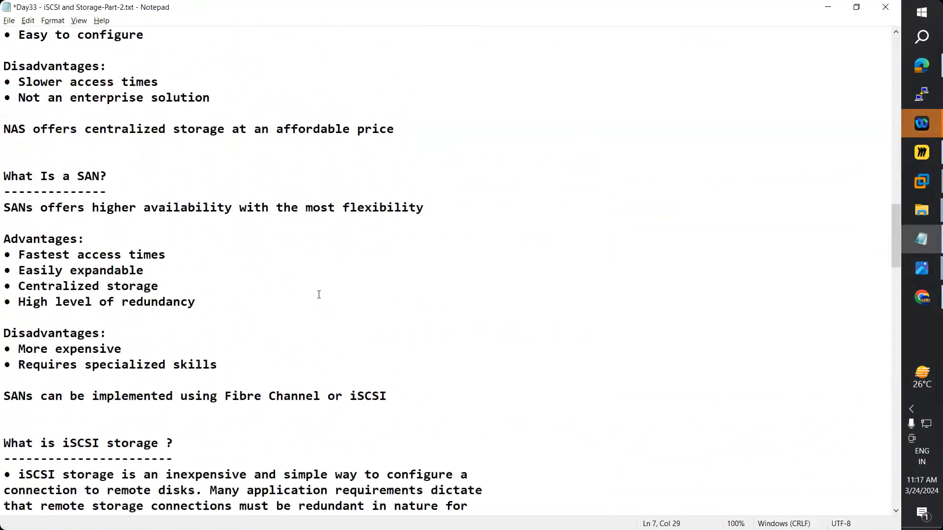
scroll(319, 295, down, 20)
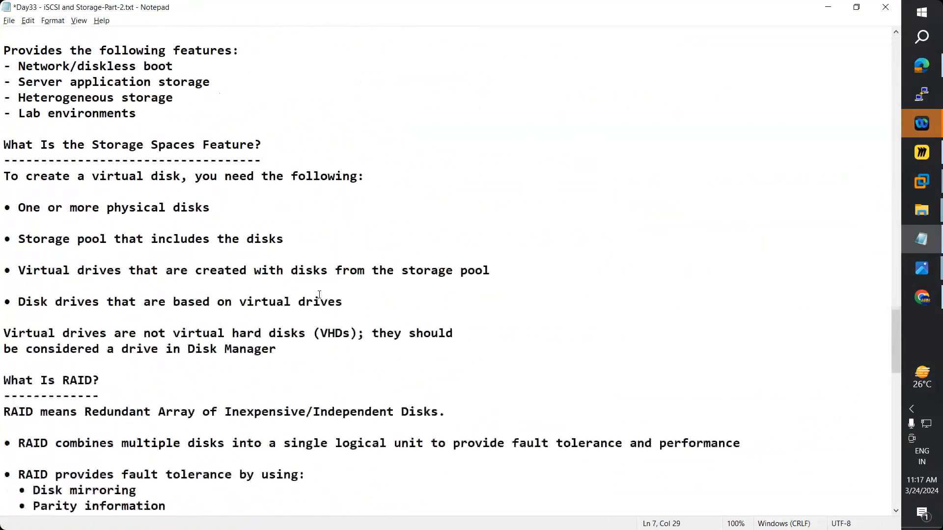
drag(182, 302, 29, 300)
- Name the virtual disk 'Simple Disk' and keep the Simple storage layout
key(alt+Tab)
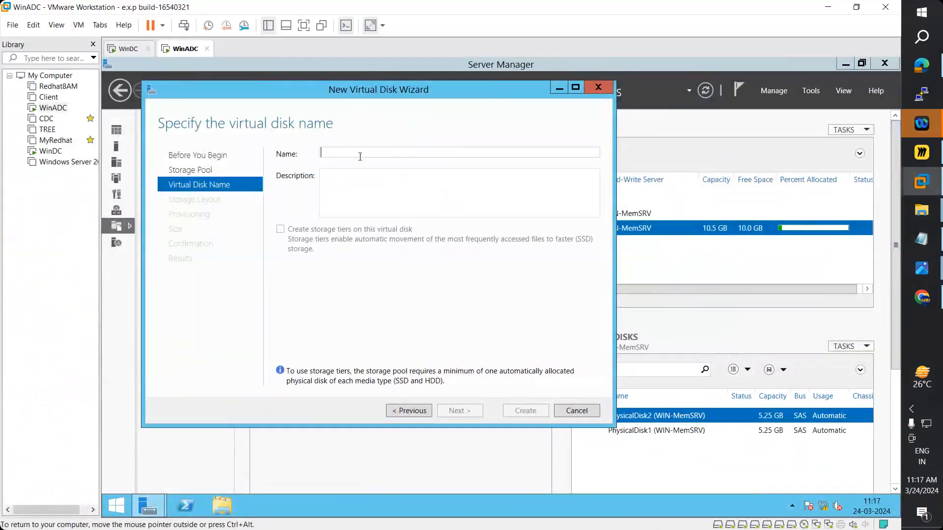
text(Simple)
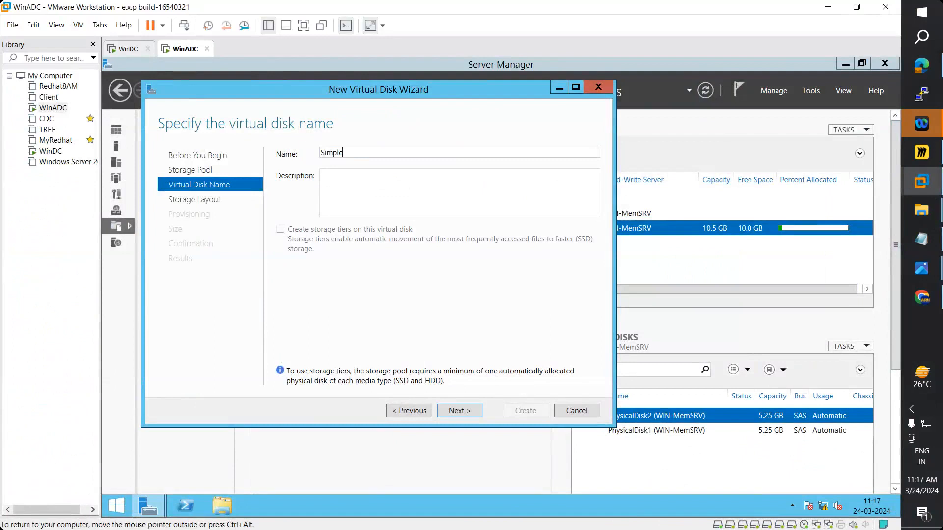
text( Disk)
click(466, 411)
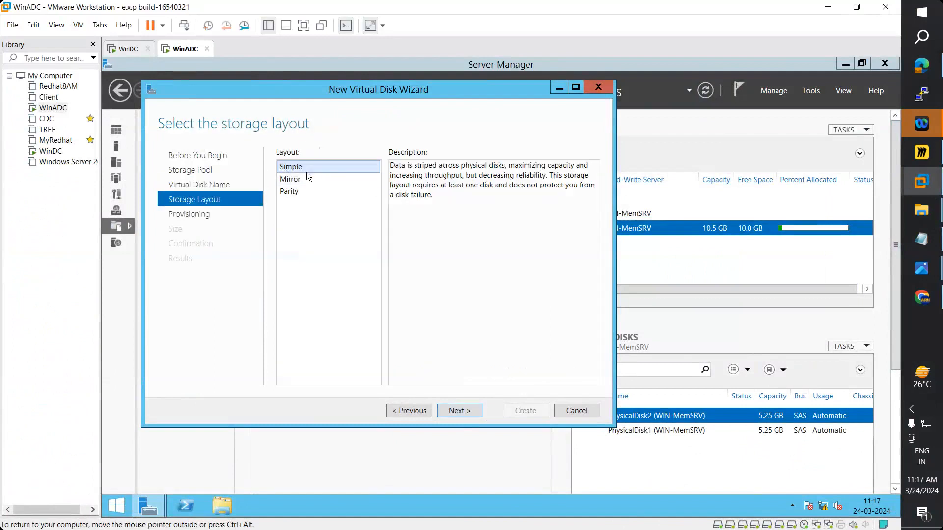
click(469, 411)
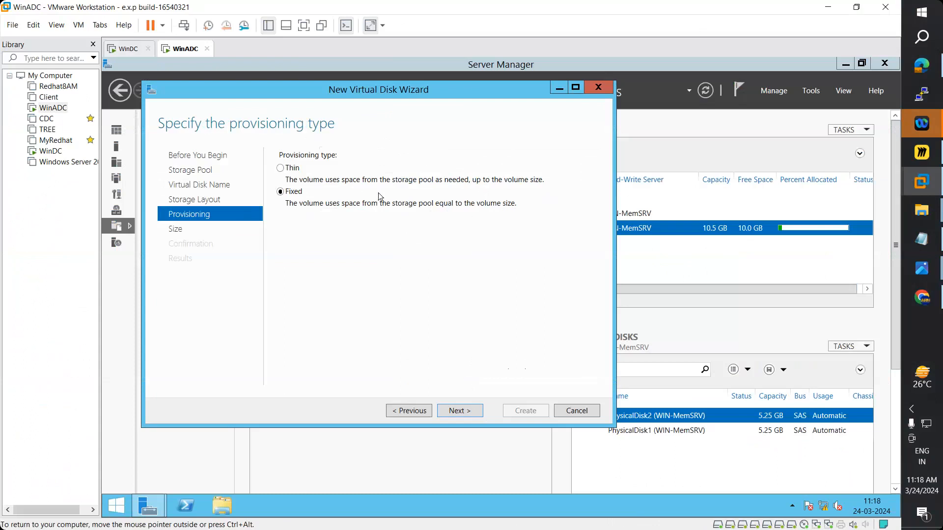
- Choose thin provisioning and set the virtual disk size to 4 GB
click(291, 169)
click(458, 411)
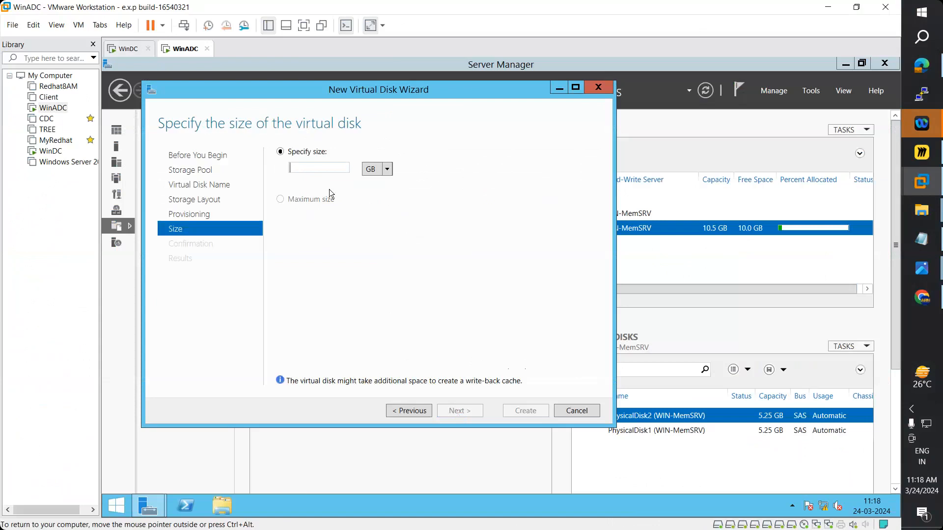
text(2)
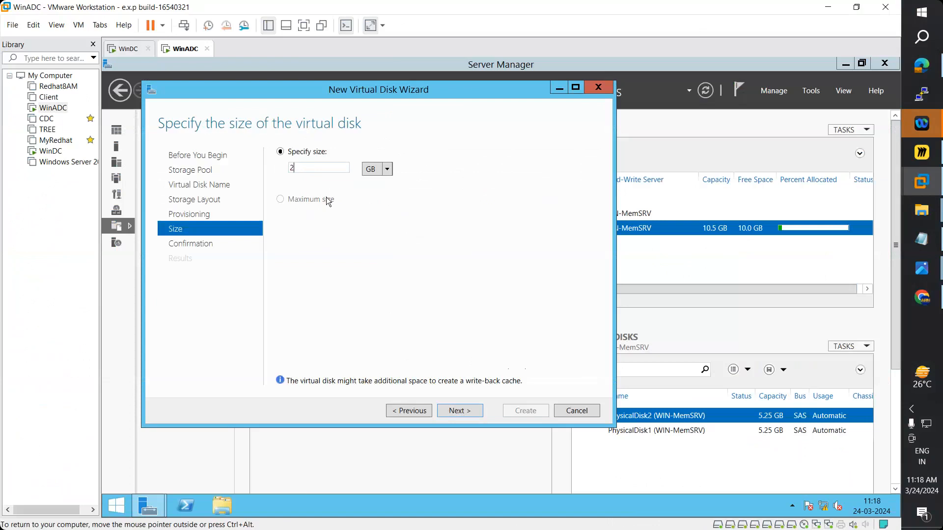
double_click(308, 168)
text(5)
key(BackSpace)
text(4)
- Confirm and create the 4 GB Simple Disk, leaving volume creation enabled on close
click(453, 411)
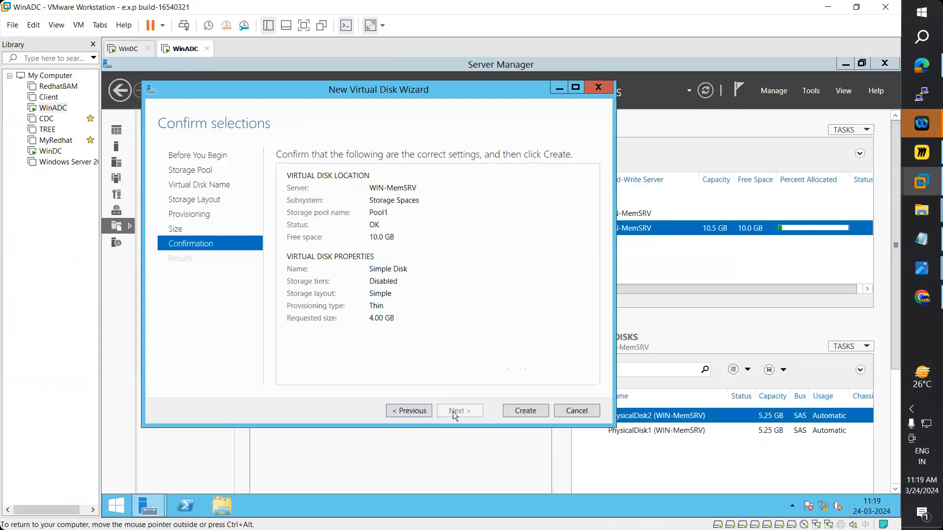
click(531, 417)
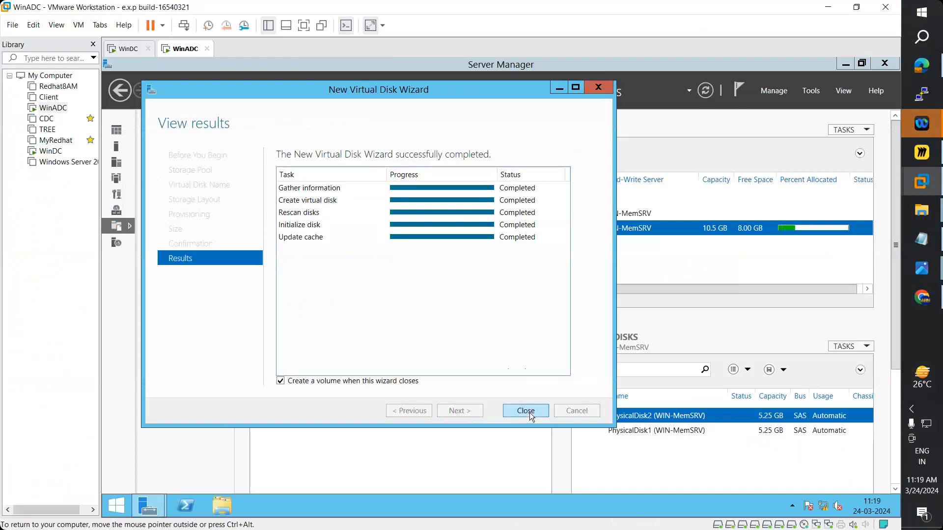
click(530, 413)
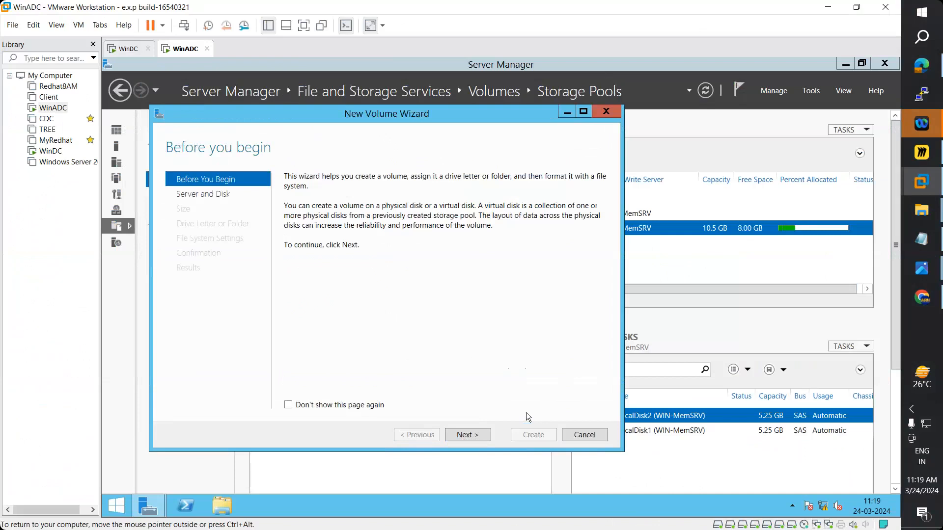
- Pick Disk 8 as the new volume's target and check its Subsystem column
click(480, 436)
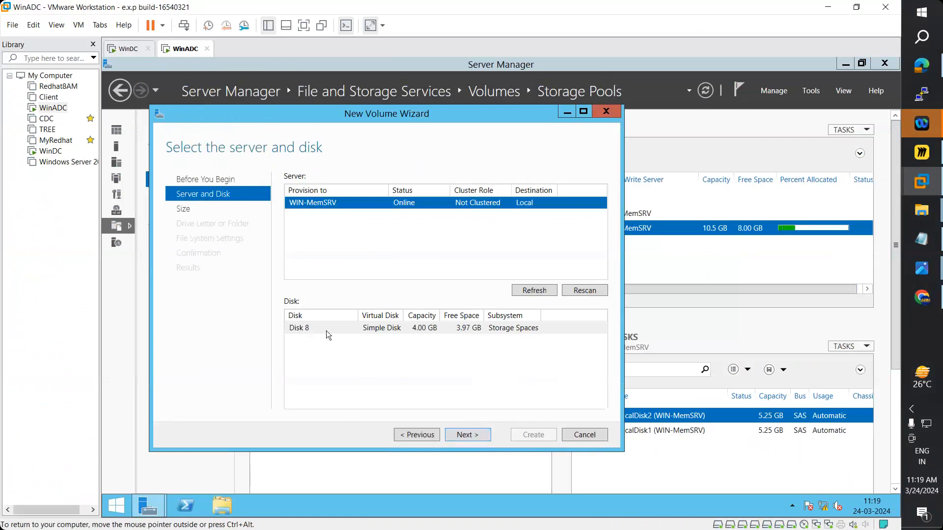
click(377, 332)
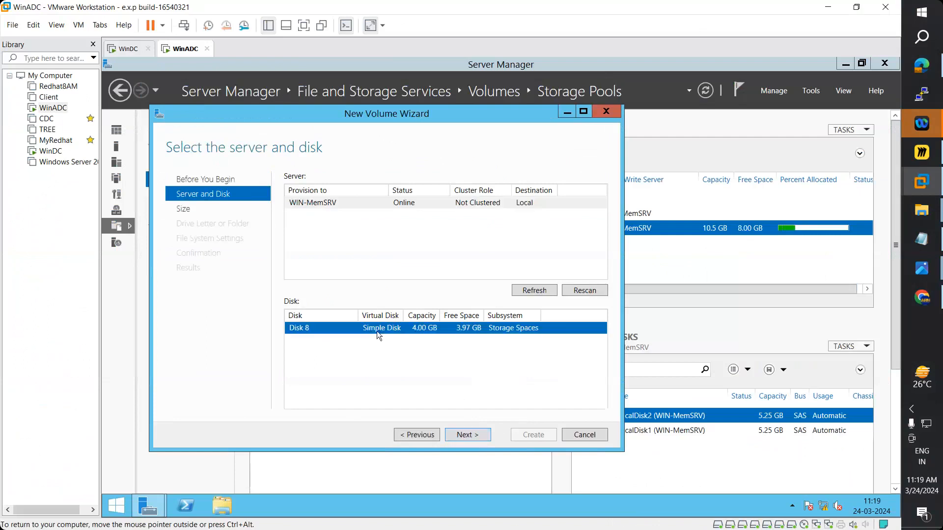
click(471, 433)
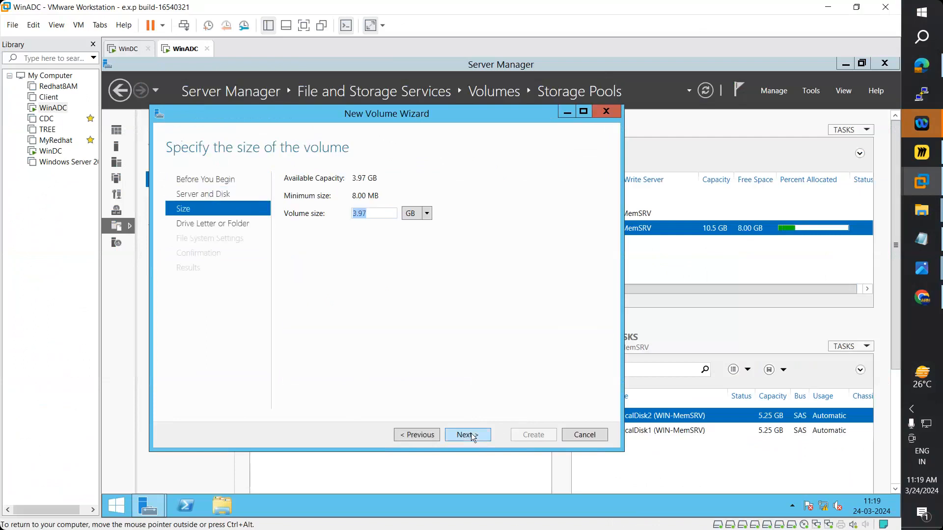
click(375, 215)
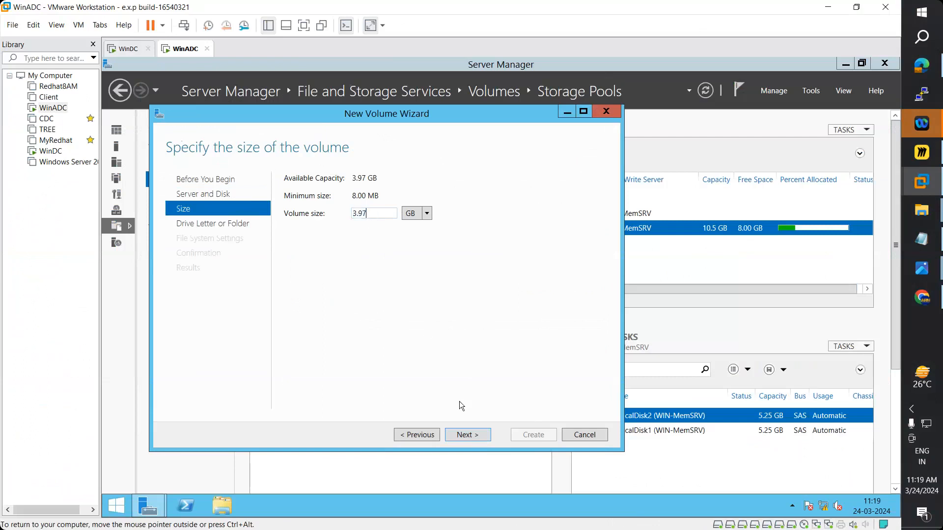
click(469, 436)
click(420, 435)
click(422, 437)
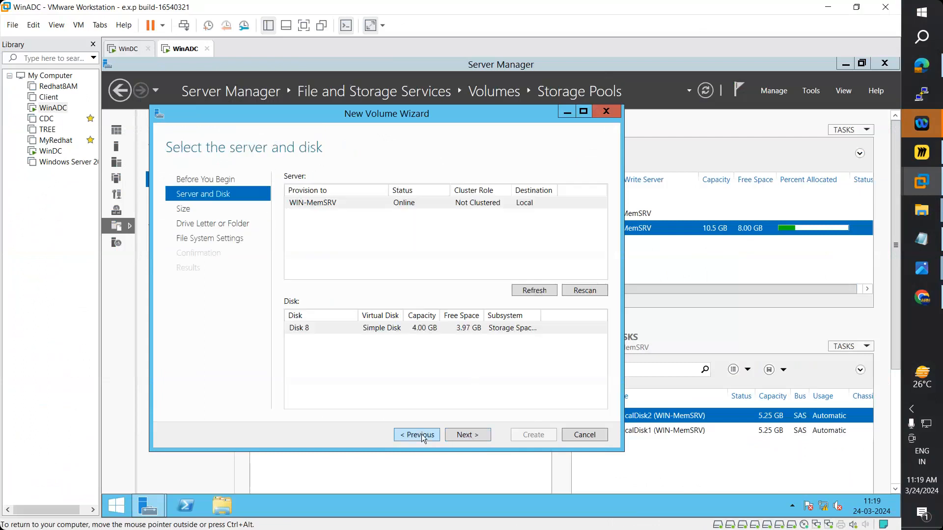
drag(541, 316, 587, 318)
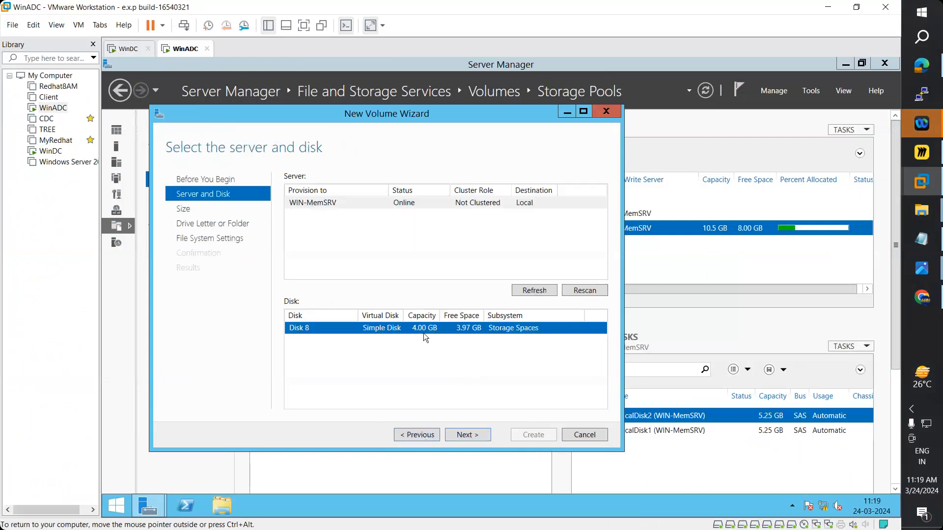
- Keep the 3.97 GB volume size and assign drive letter F
click(476, 434)
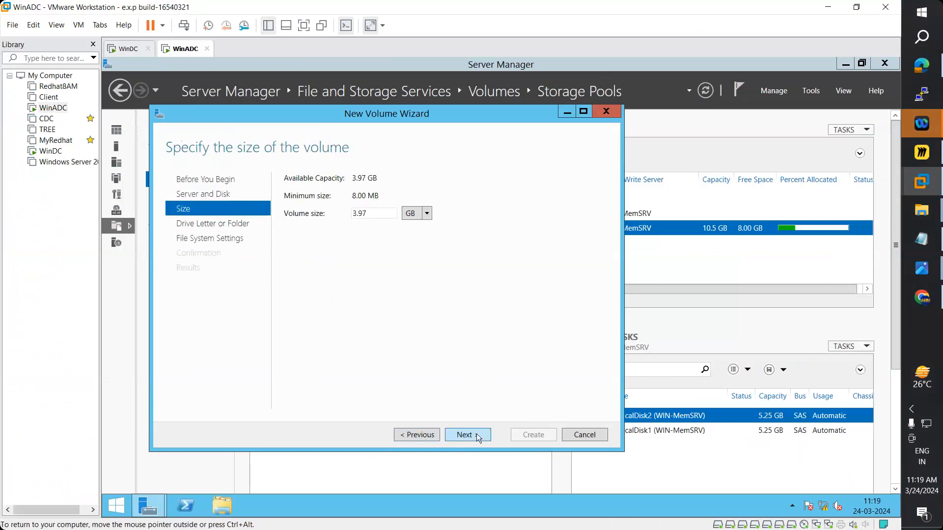
click(477, 435)
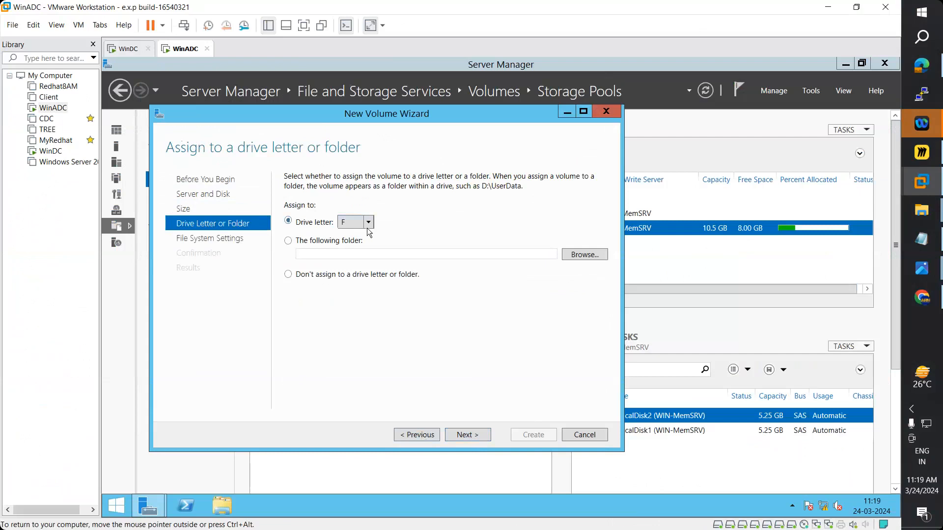
click(370, 222)
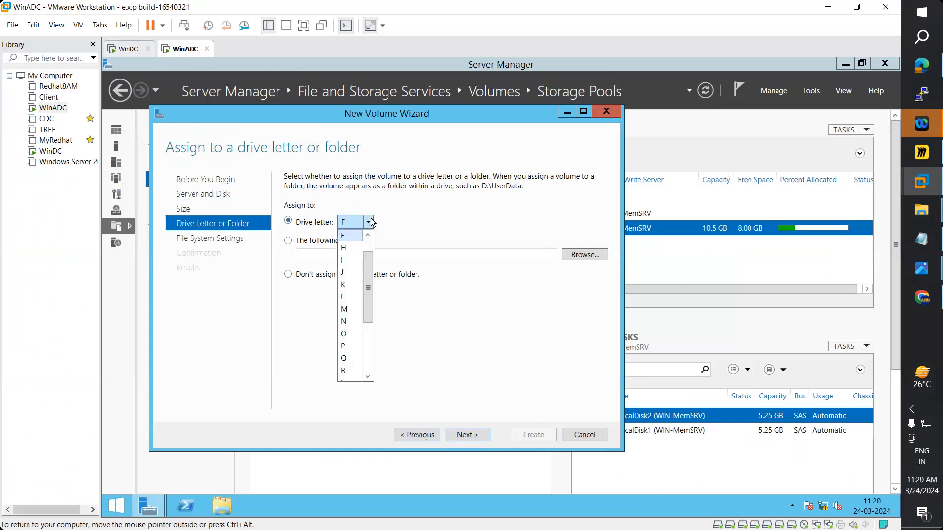
click(371, 222)
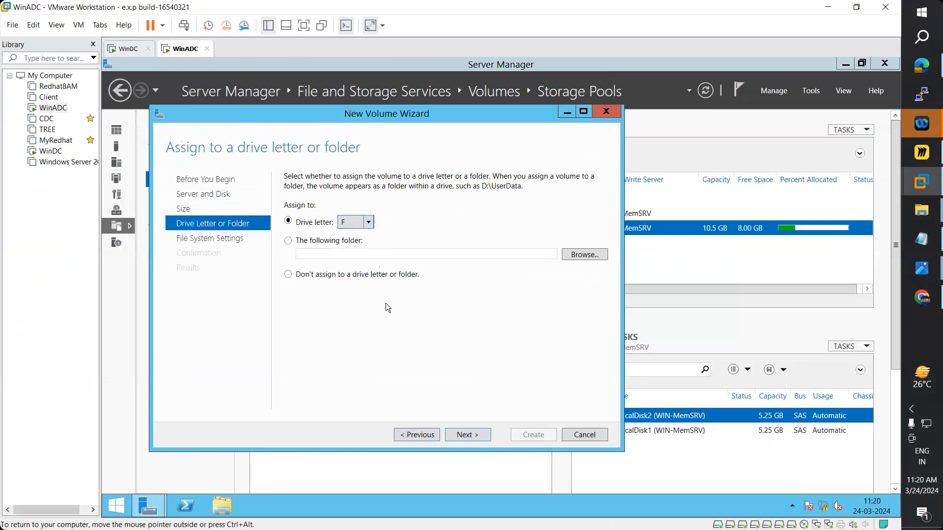
click(478, 434)
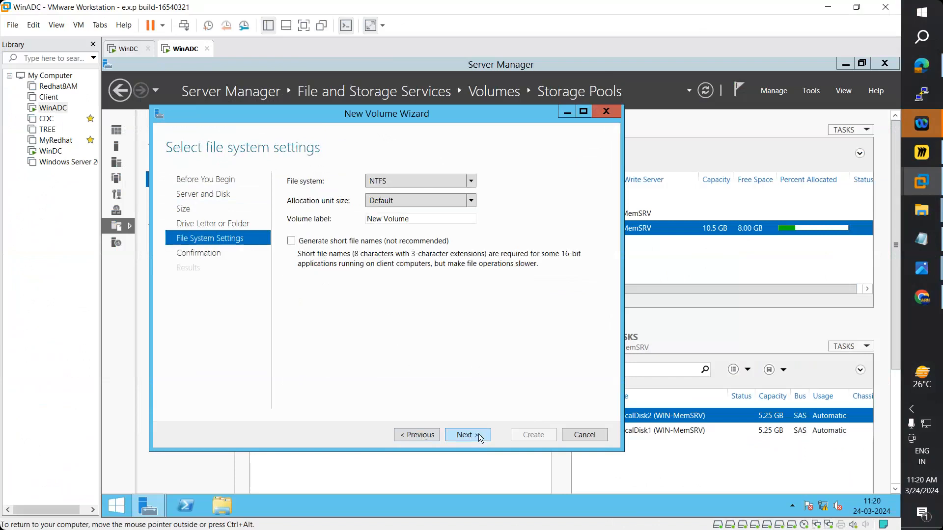
- Keep NTFS as the file system and label the volume 'Simple Volume'
click(401, 182)
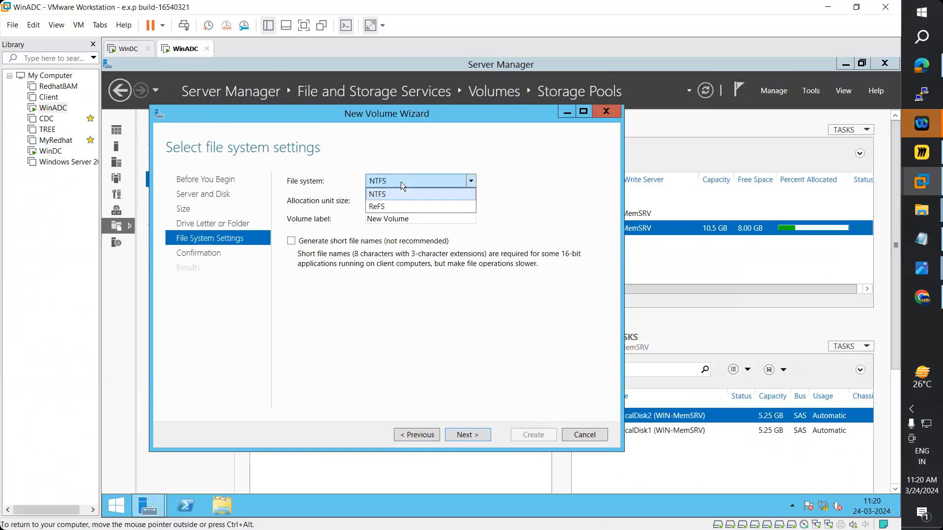
click(397, 195)
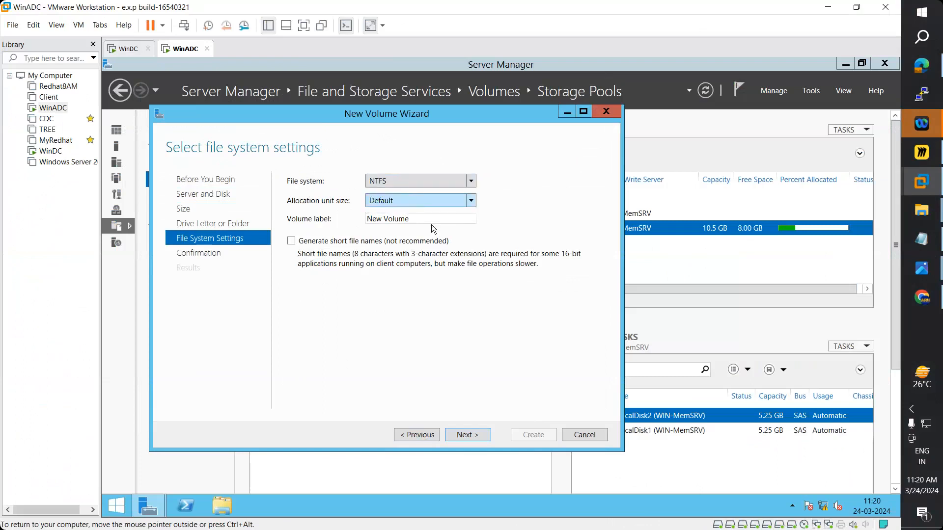
drag(421, 219, 352, 220)
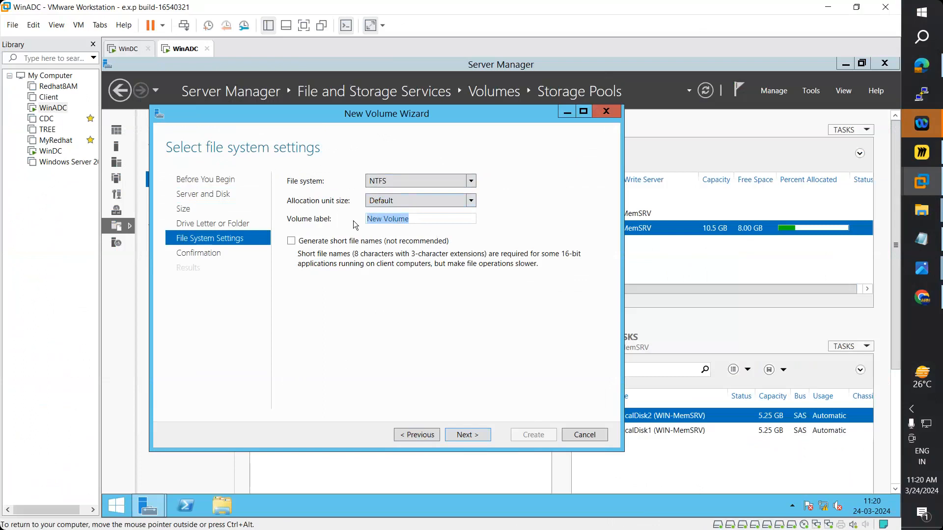
text(Simple)
text(Volume)
- Confirm and create the F: volume, then close the wizard
click(476, 434)
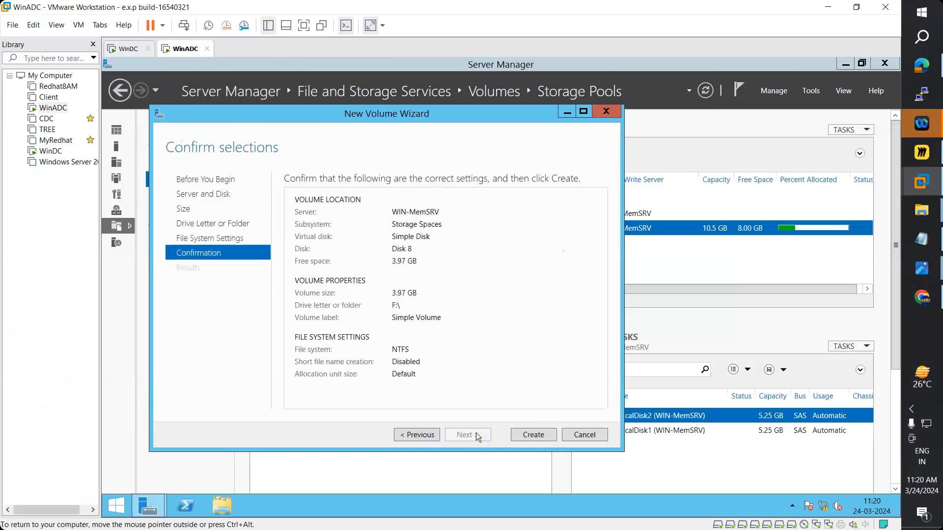
click(526, 434)
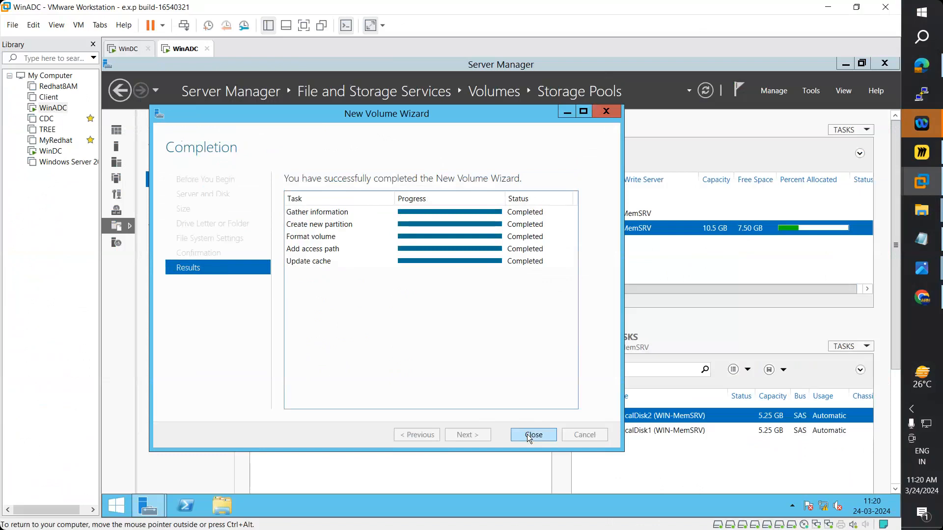
click(526, 434)
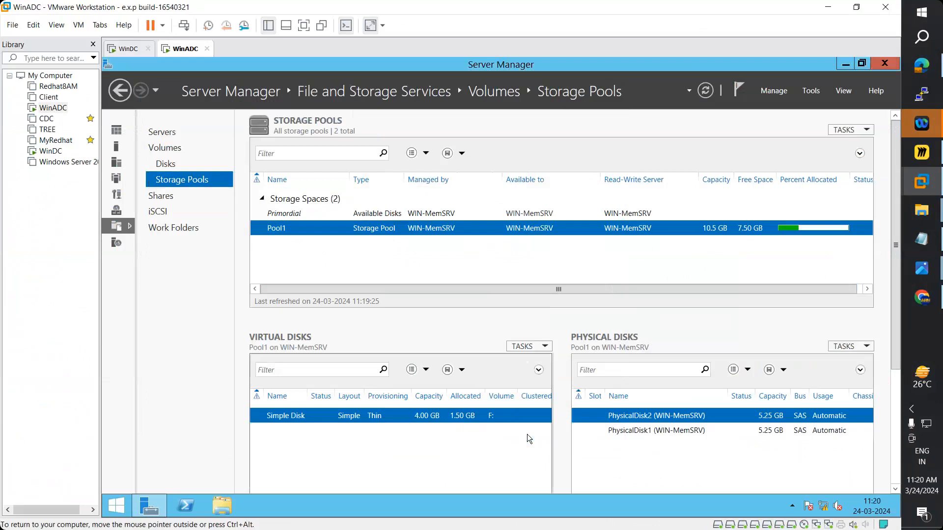
click(229, 510)
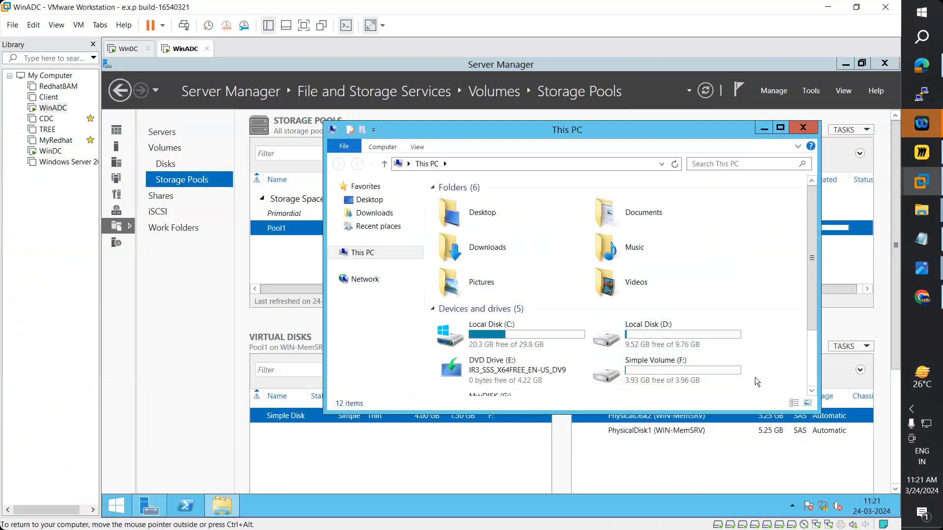
click(763, 129)
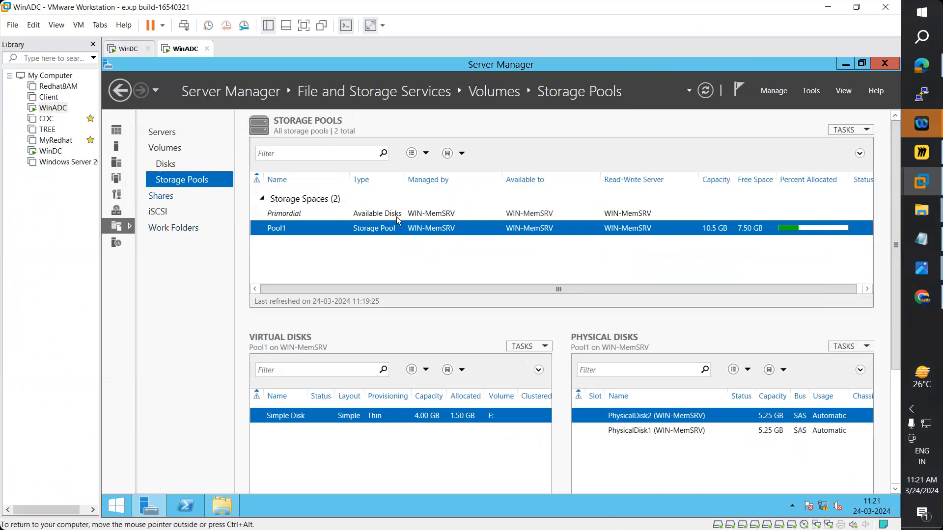
- Start a new storage pool from the Primordial disks and name it Pool2
right_click(387, 227)
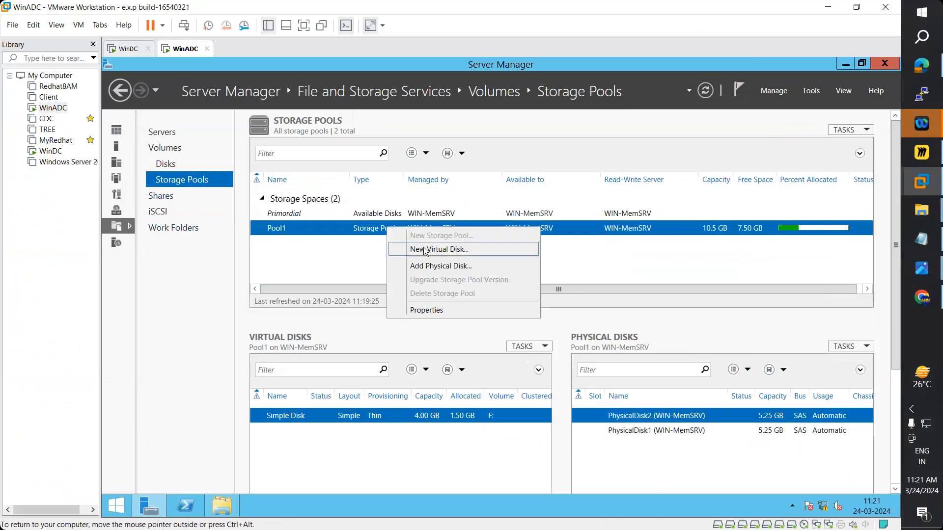
click(593, 216)
right_click(585, 208)
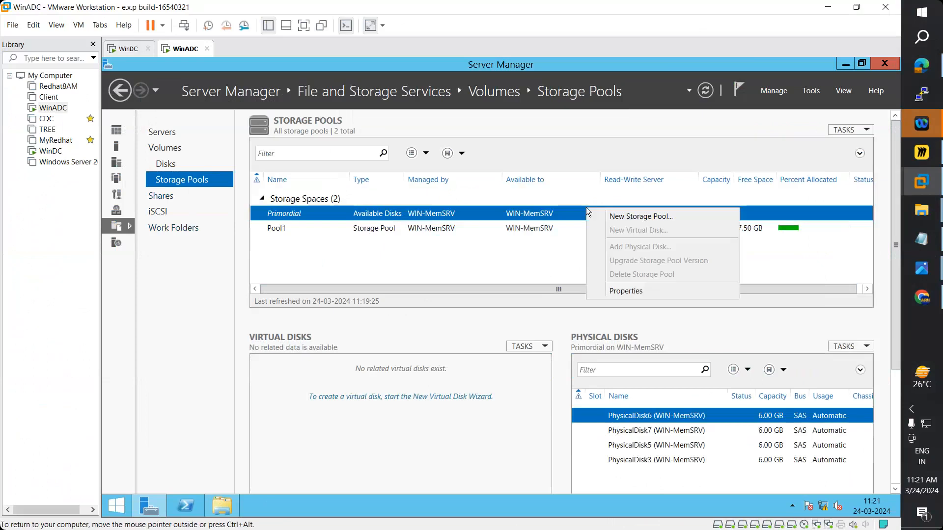
click(619, 217)
click(570, 471)
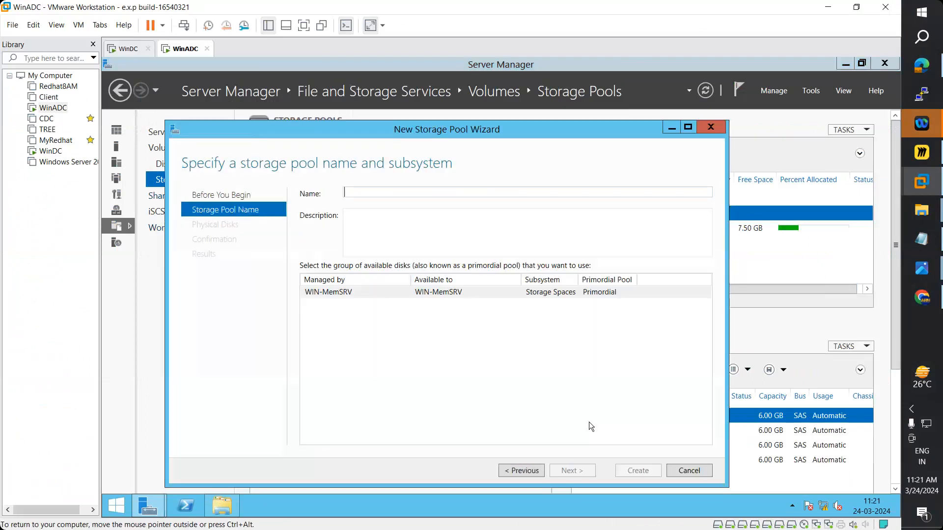
text(Pool2)
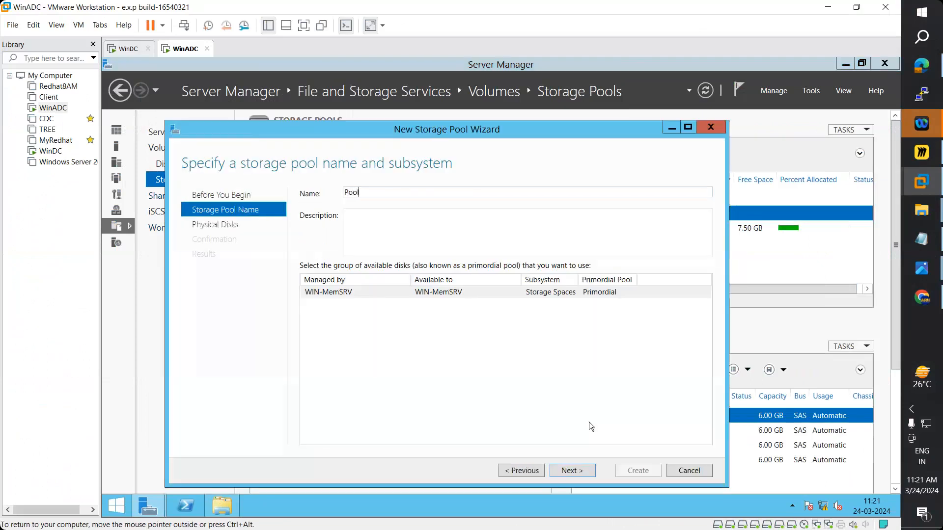
- Add PhysicalDisk5 and PhysicalDisk3 to Pool2, create it, and view its details
click(583, 470)
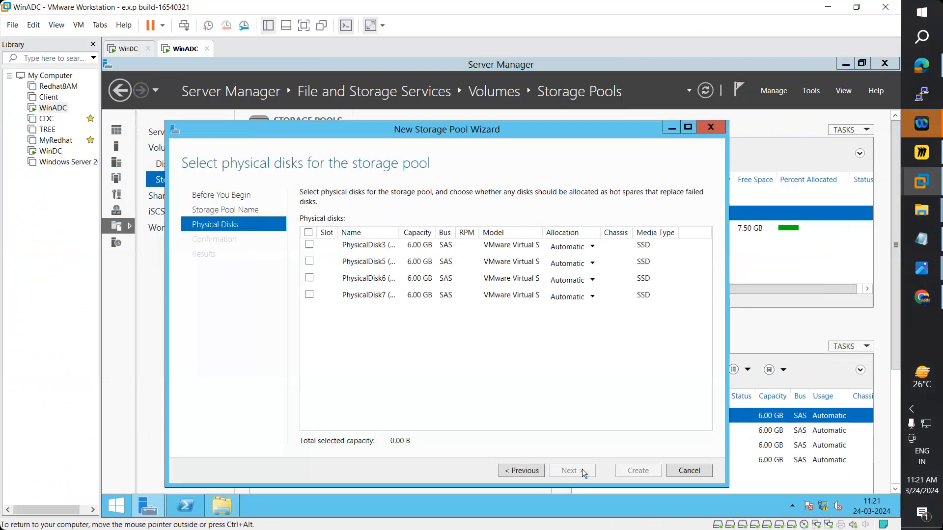
click(309, 260)
click(309, 244)
drag(399, 232, 447, 232)
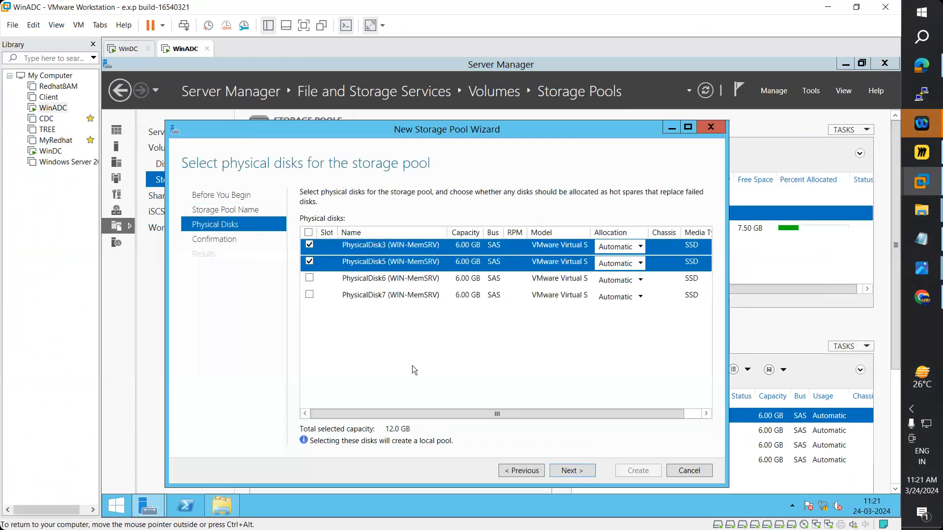
click(569, 471)
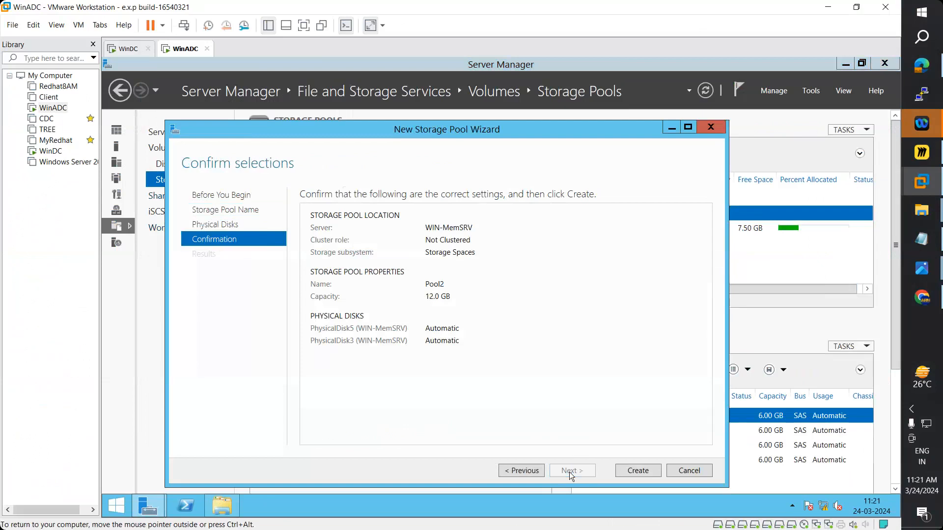
click(638, 471)
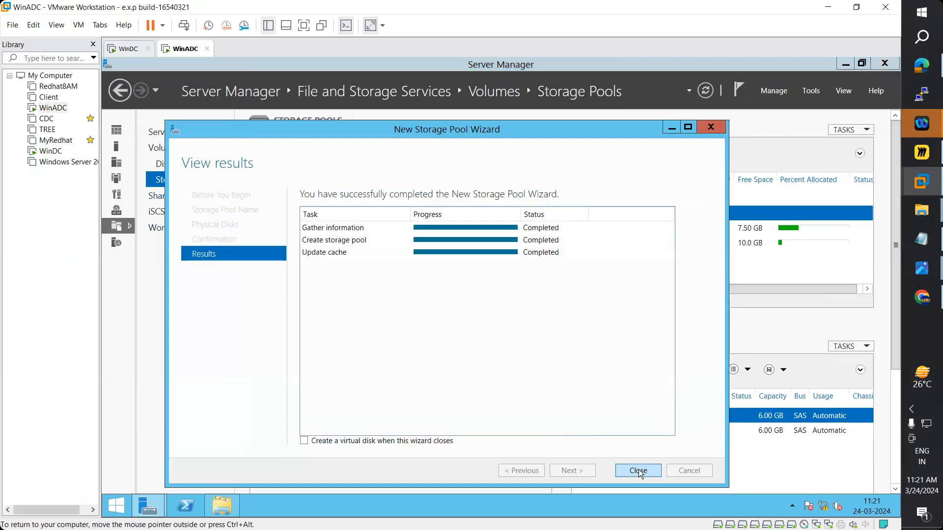
click(639, 469)
click(405, 242)
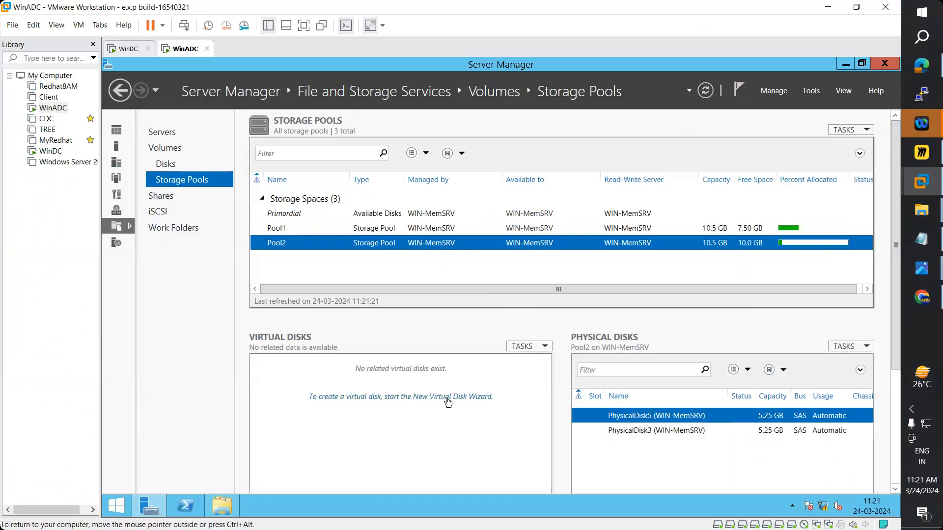
- Launch the New Virtual Disk Wizard with Pool2 selected and focus the Name box
click(474, 397)
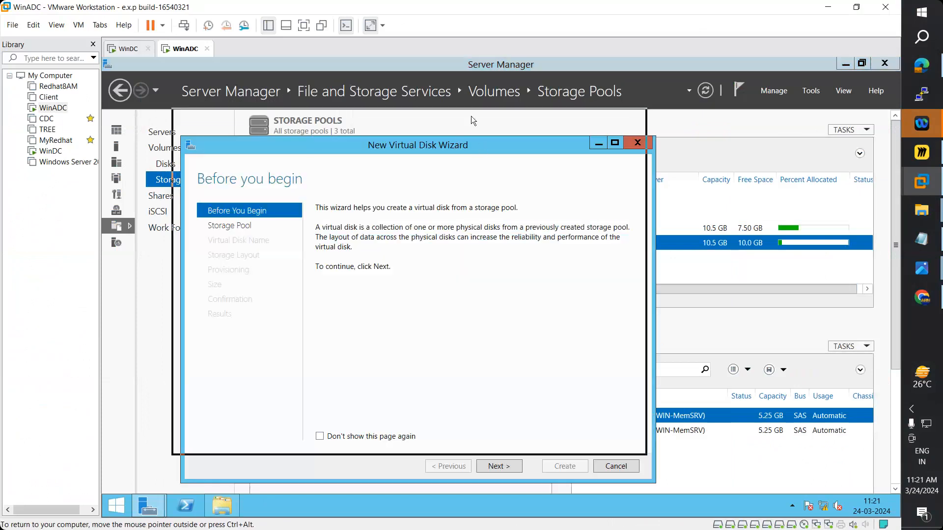
click(494, 433)
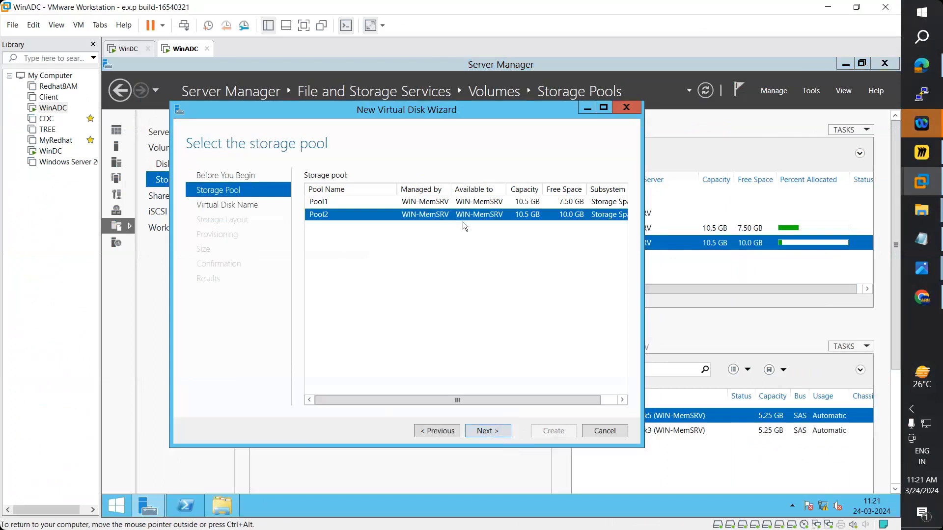
click(484, 434)
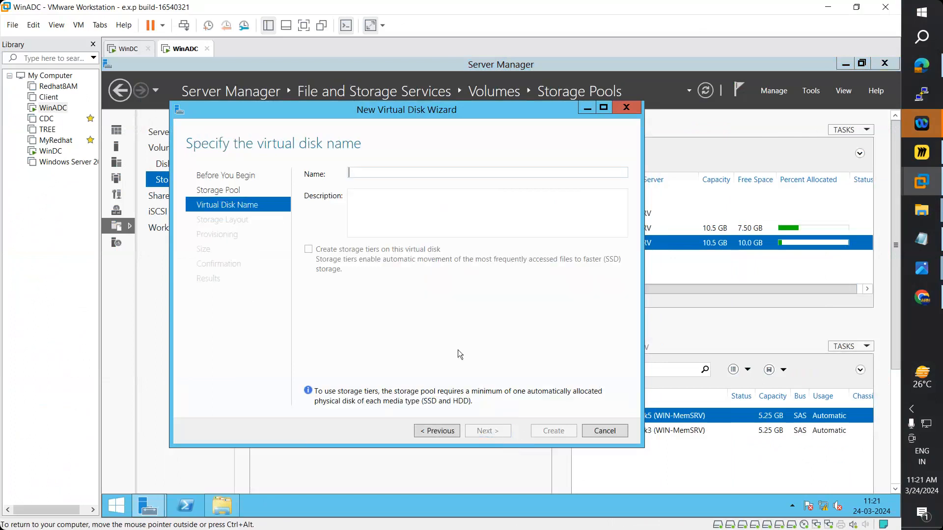
click(363, 172)
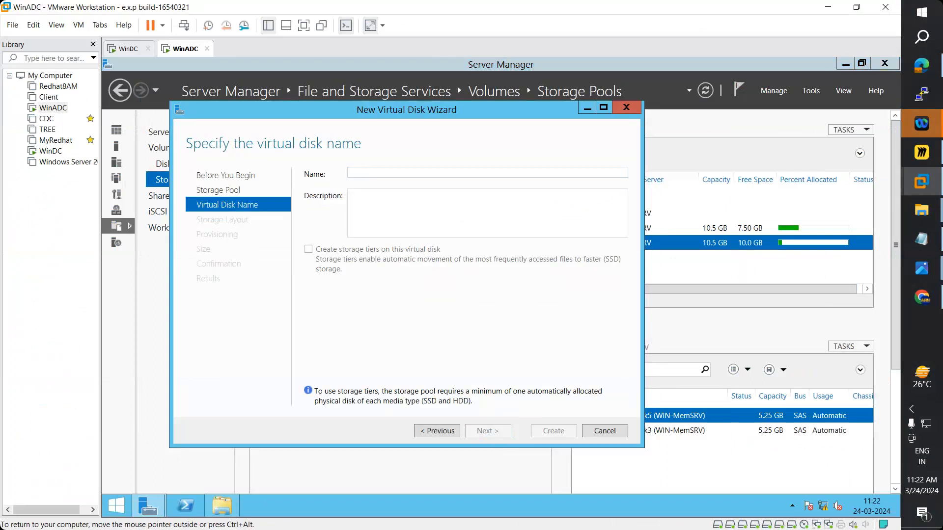
- Create a 4 GB thin-provisioned mirror virtual disk named 'Mirrored Volume' on Pool2
text(Mirrored )
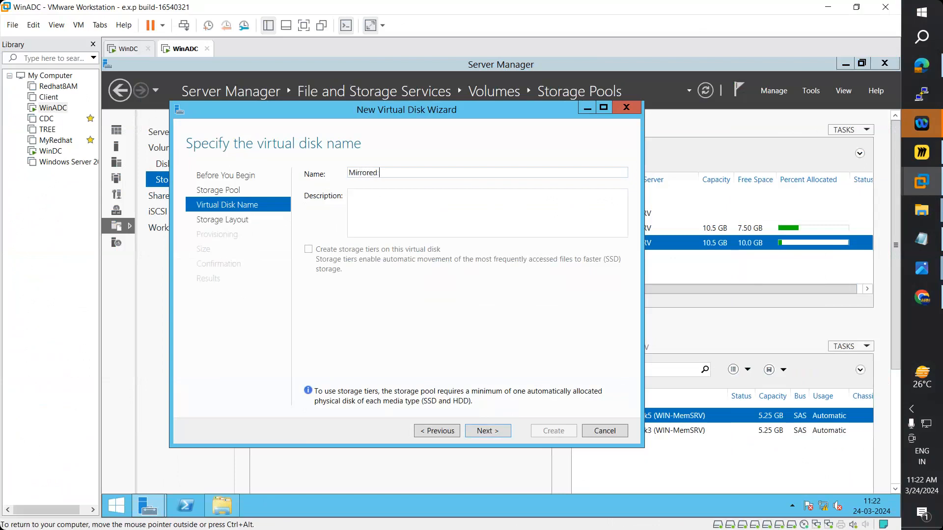
text(Volume)
click(487, 431)
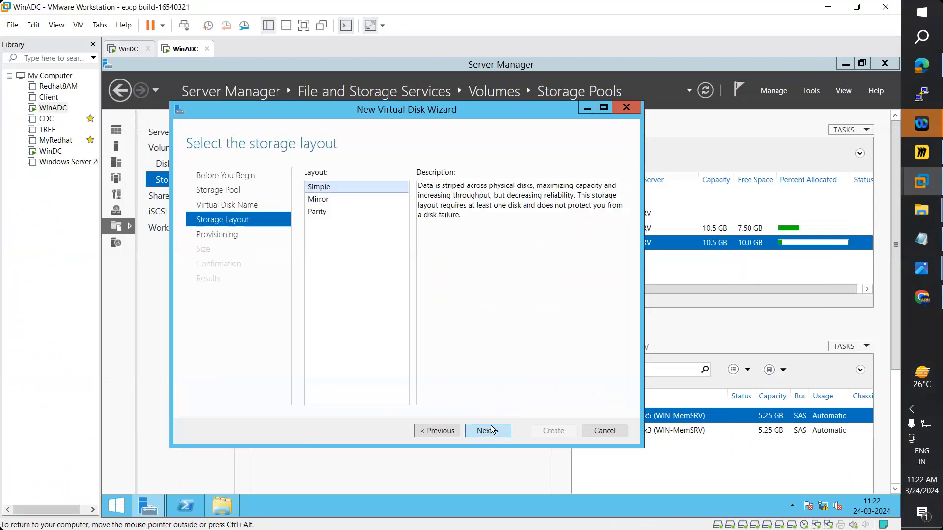
click(319, 200)
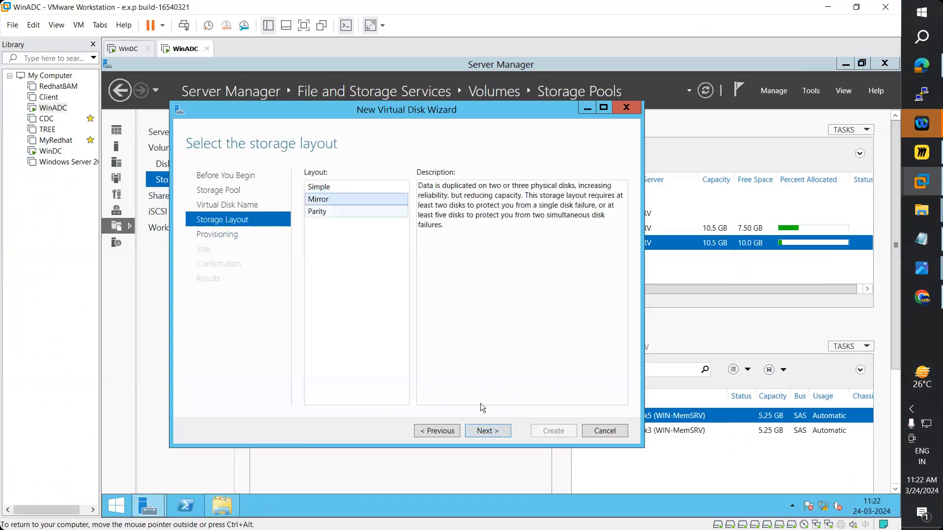
click(485, 432)
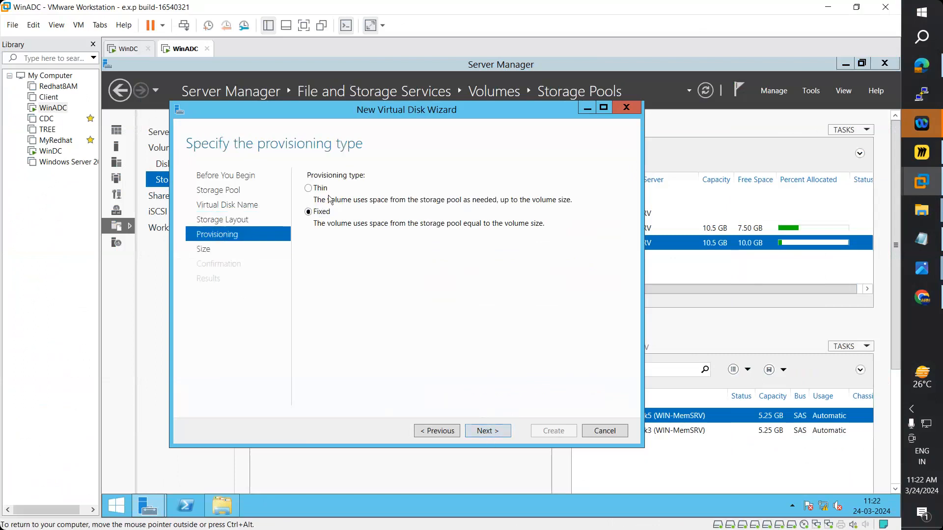
click(498, 436)
click(326, 187)
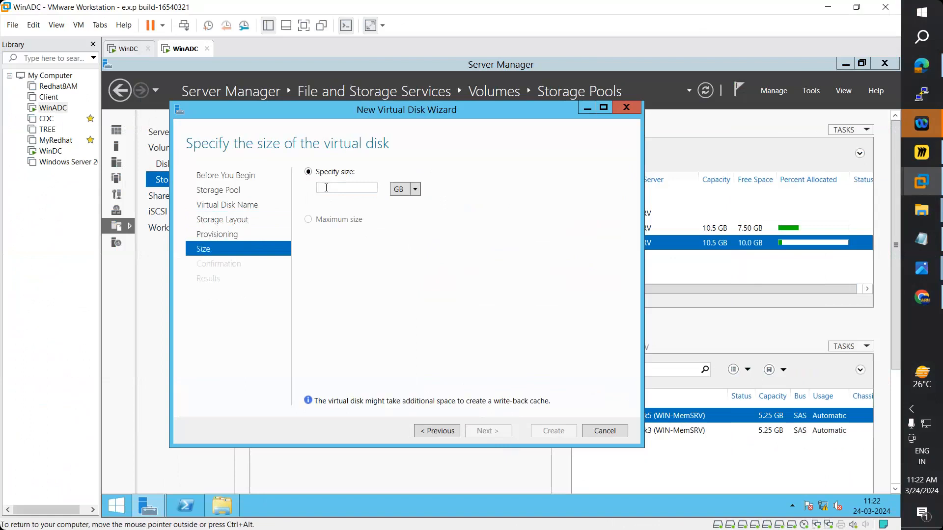
text(4)
click(488, 431)
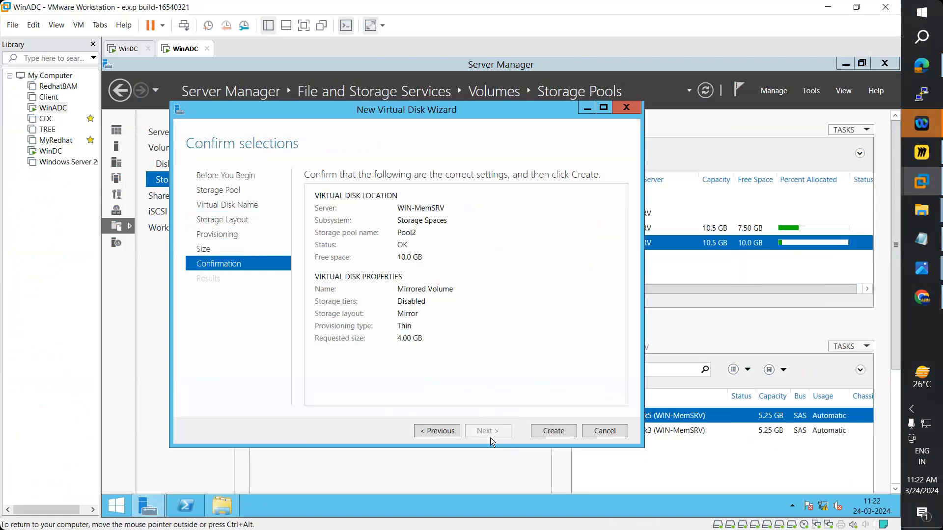
click(558, 434)
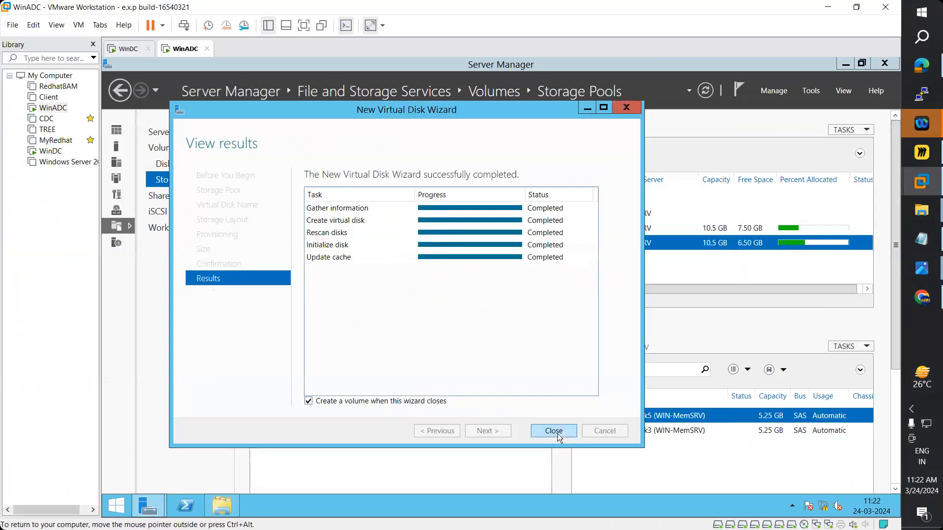
- Start a new volume on the mirrored disk and choose Disk 9 as its target
click(554, 432)
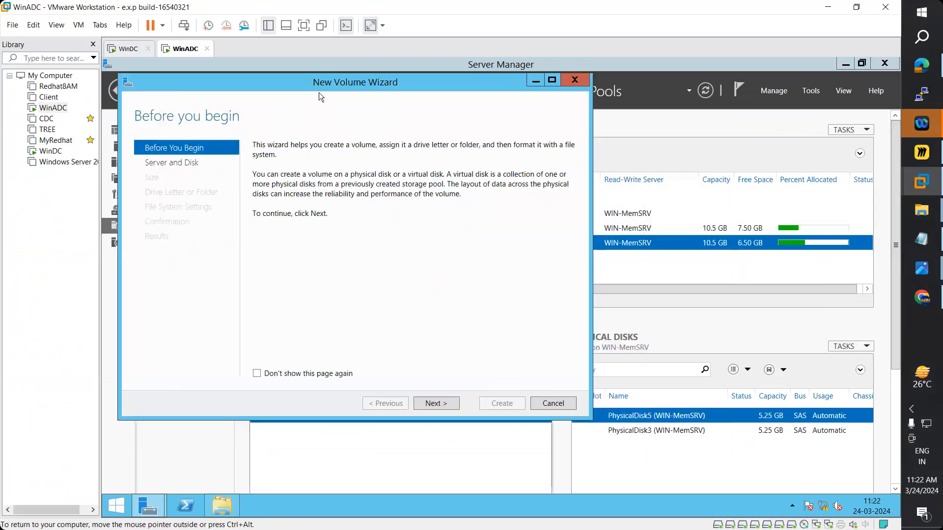
drag(332, 87, 389, 106)
click(496, 421)
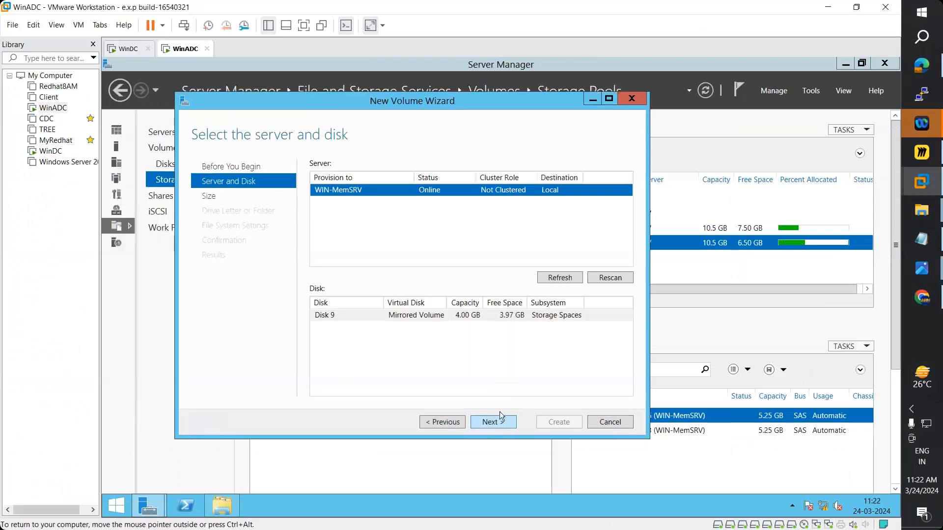
click(373, 316)
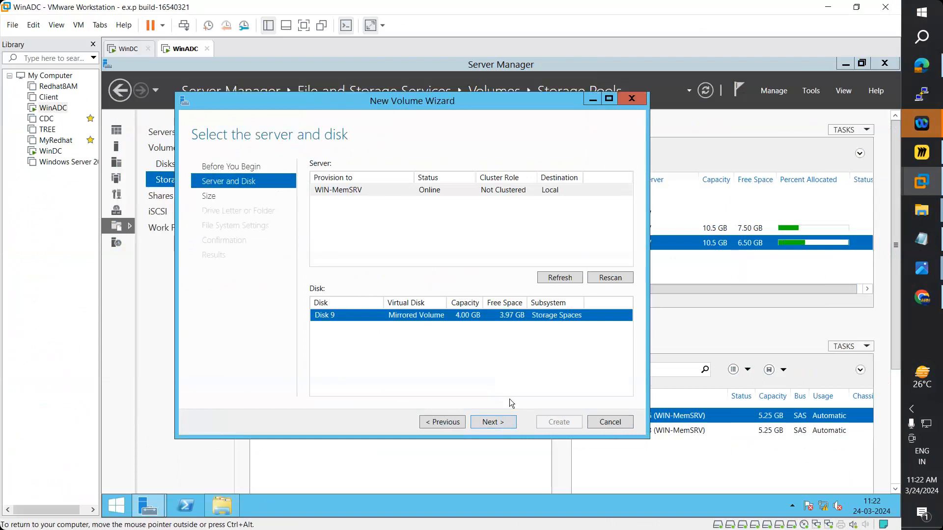
click(493, 421)
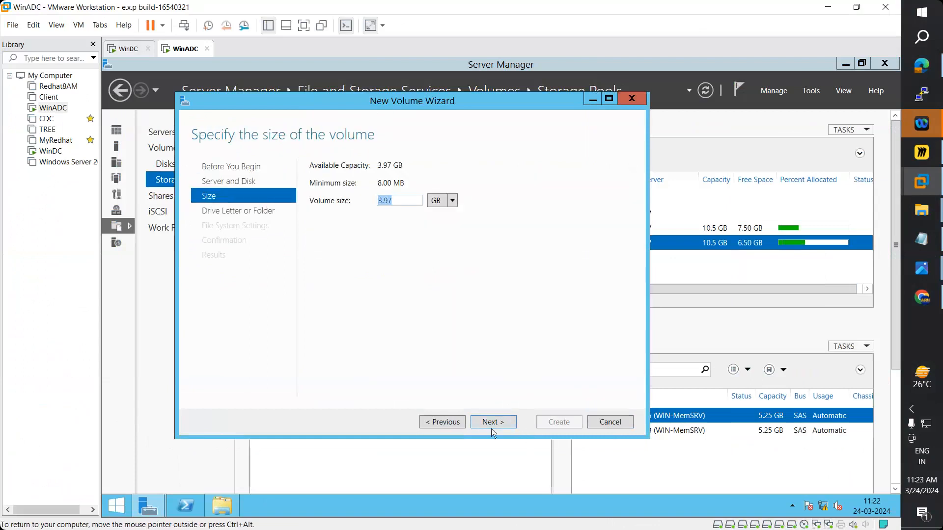
- Set the volume size to 3.9 GB
key(alt+p)
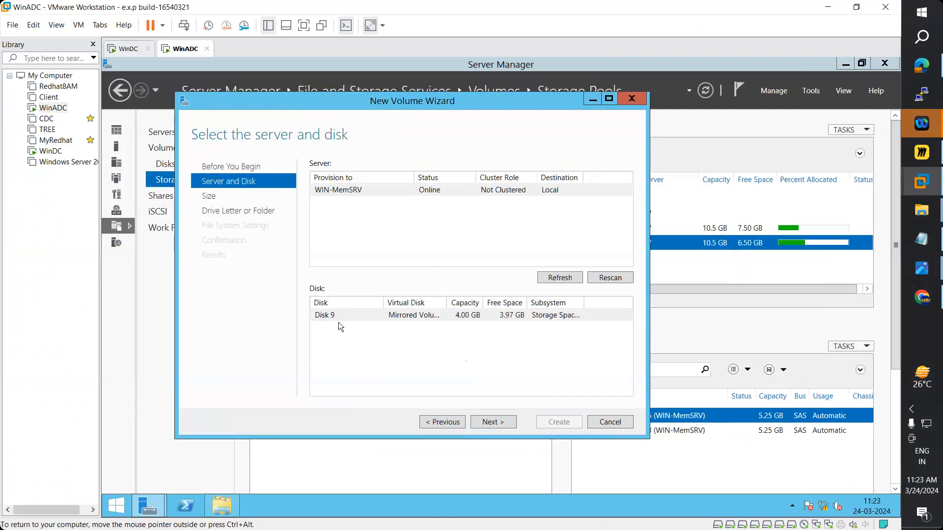
click(496, 423)
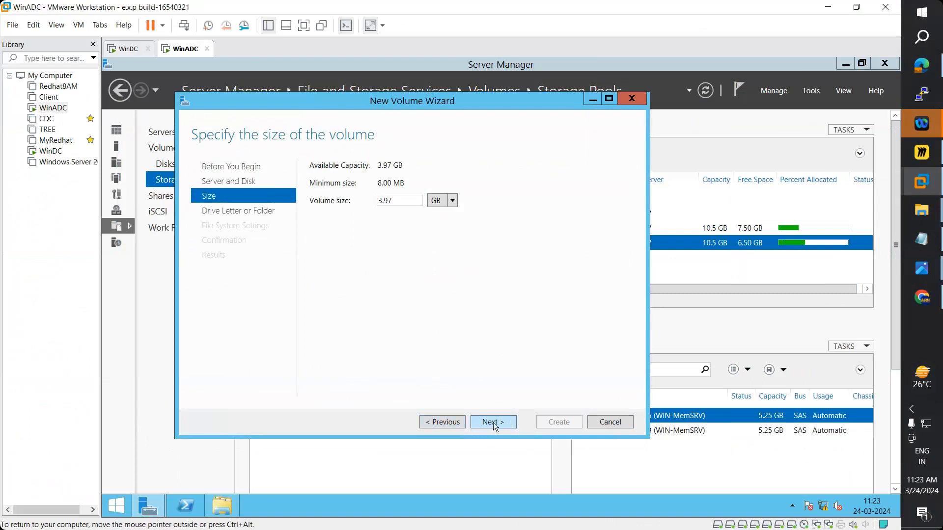
key(ctrl+a)
text(4)
key(ctrl+a)
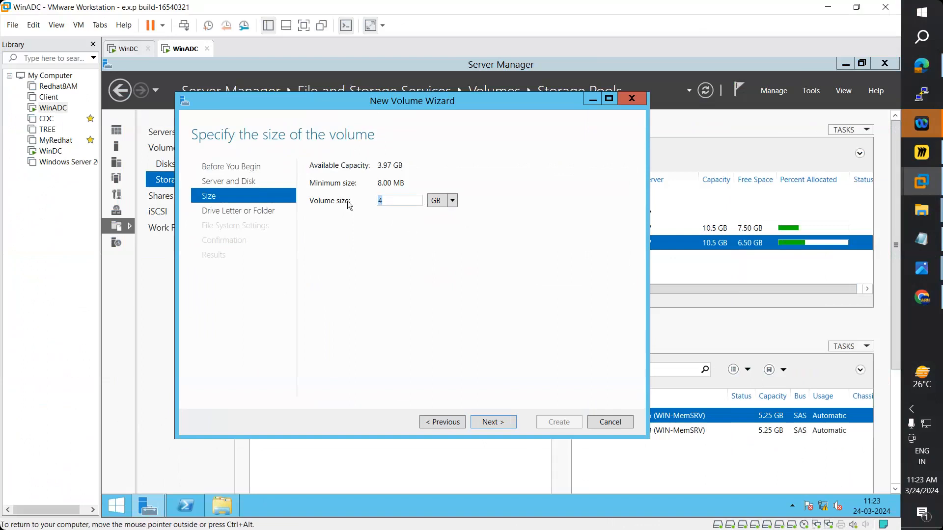
click(447, 421)
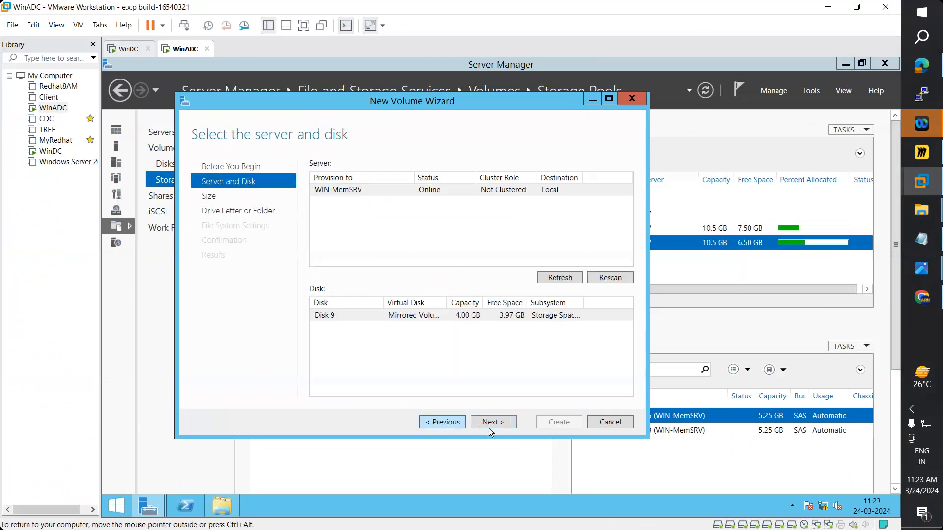
key(Return)
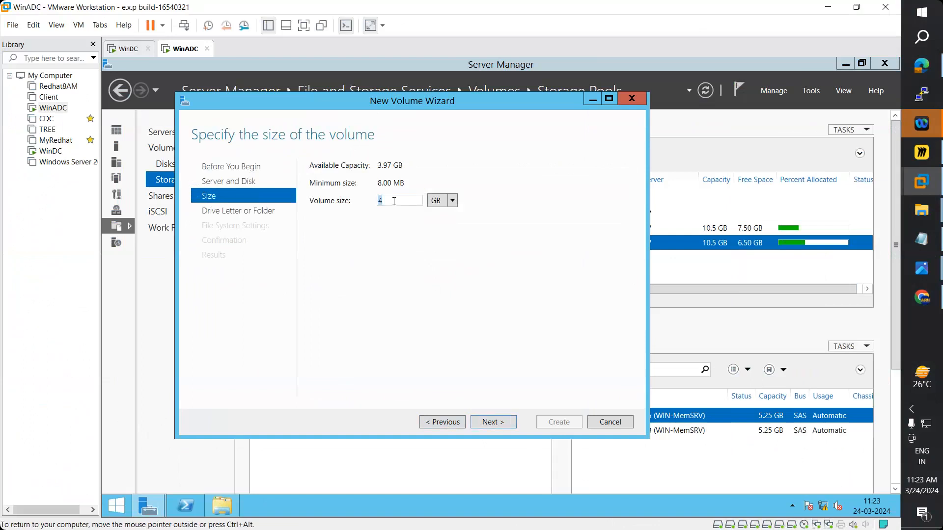
text(3.97)
click(494, 422)
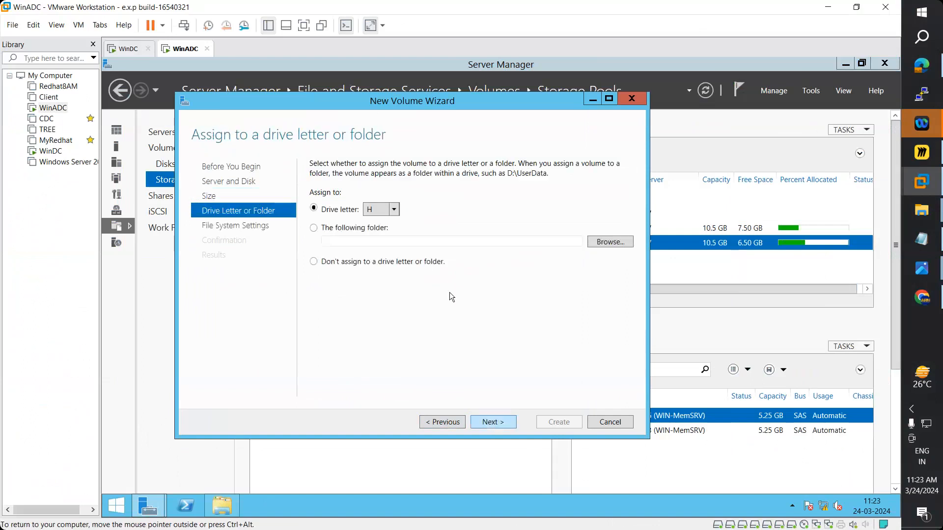
- Check existing drives in This PC and keep drive letter H for the volume
click(233, 507)
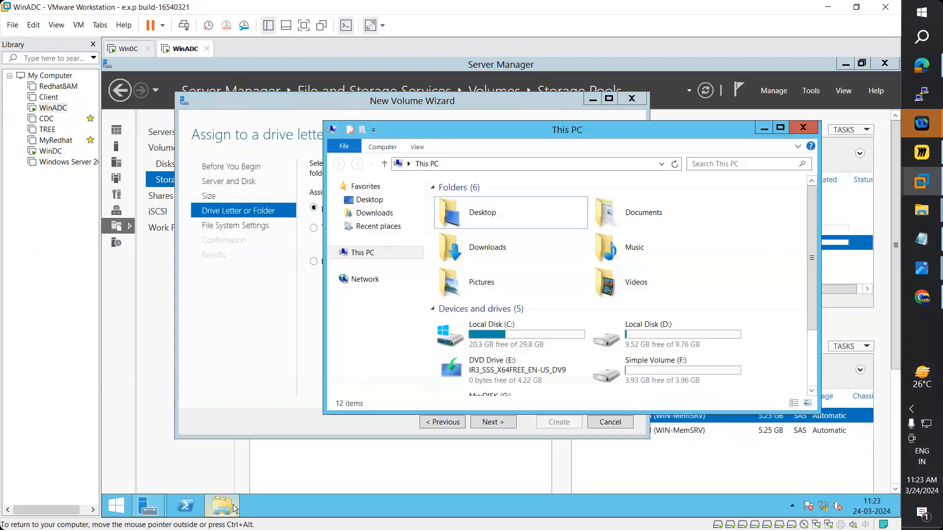
click(233, 508)
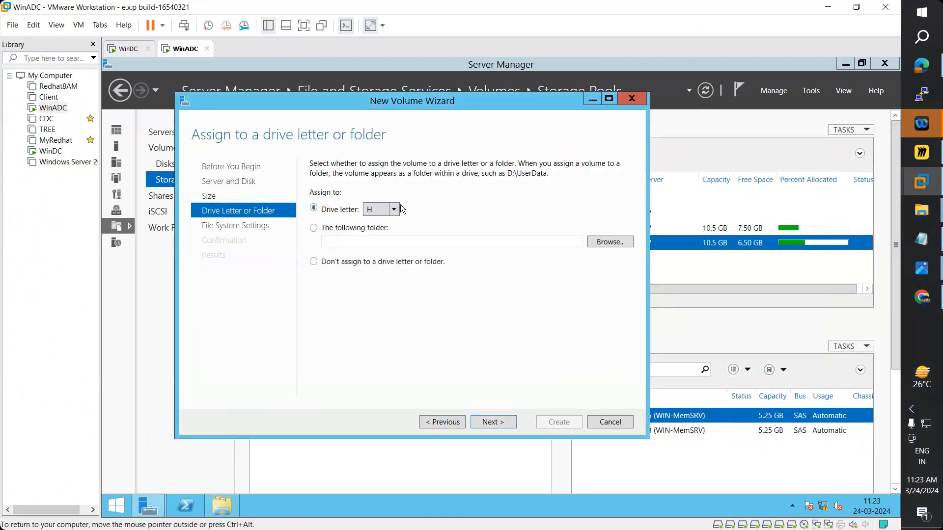
click(503, 423)
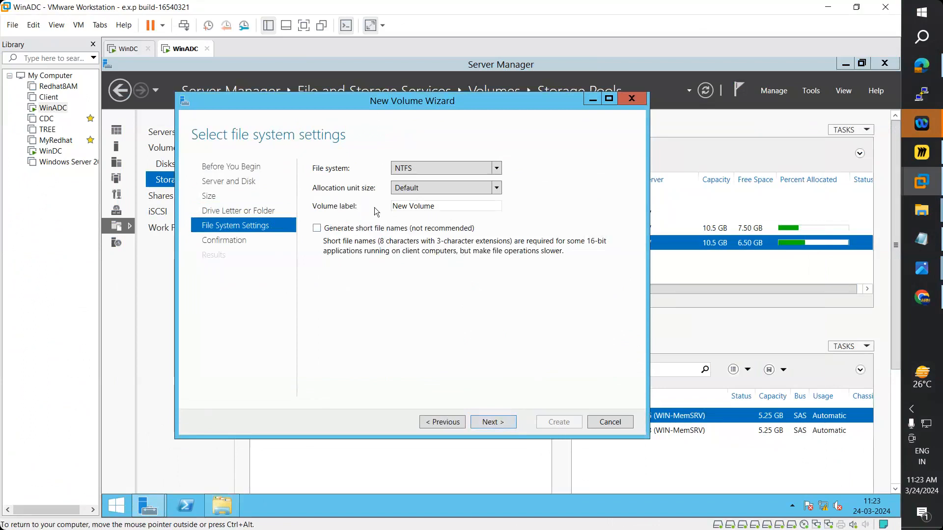
- Replace 'New' in the default volume label with 'Mirrored'
key(Tab)
key(Home)
key(Delete)
key(Delete)
key(Delete)
key(Delete)
text(Mirroed)
double_click(399, 207)
key(BackSpace)
text(Mirrored)
- Revisit the earlier wizard pages and correct the label to 'Mirror Volume'
click(441, 423)
click(444, 420)
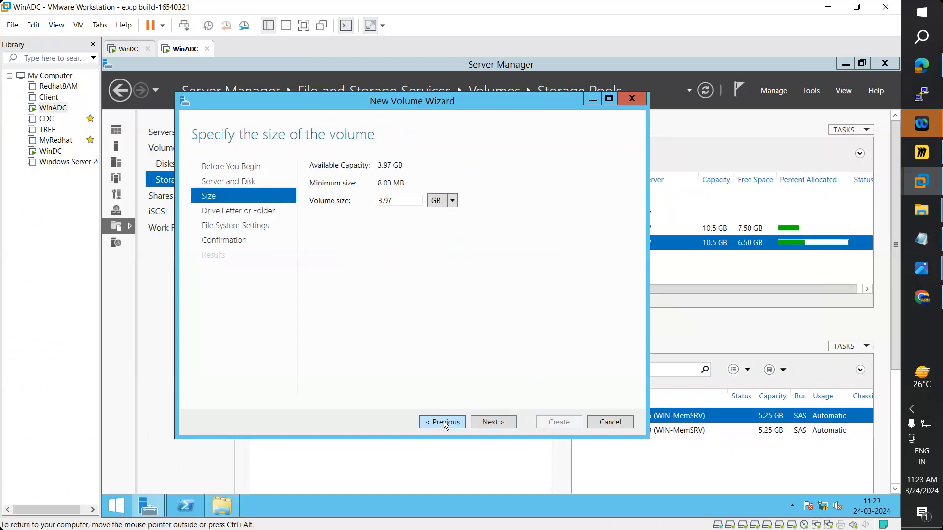
click(444, 420)
click(494, 423)
click(493, 422)
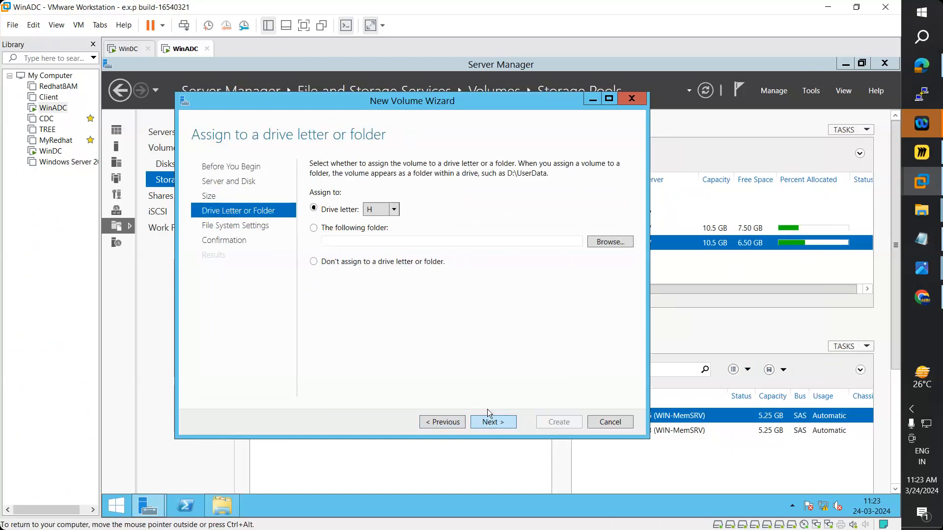
click(490, 421)
double_click(423, 206)
click(428, 205)
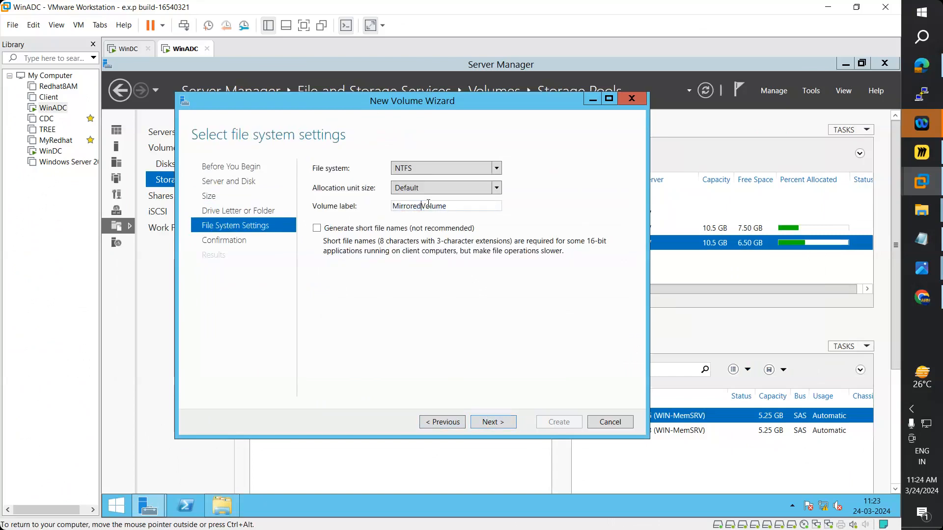
key(BackSpace)
key(BackSpace)
key(BackSpace)
text(r)
- Create the NTFS volume H: labelled Mirror Volume and close the wizard
click(500, 425)
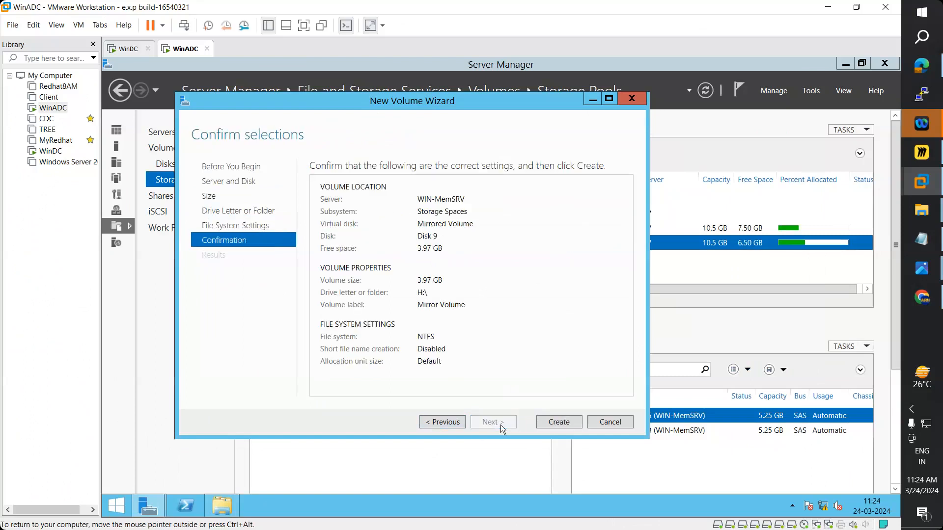
click(568, 423)
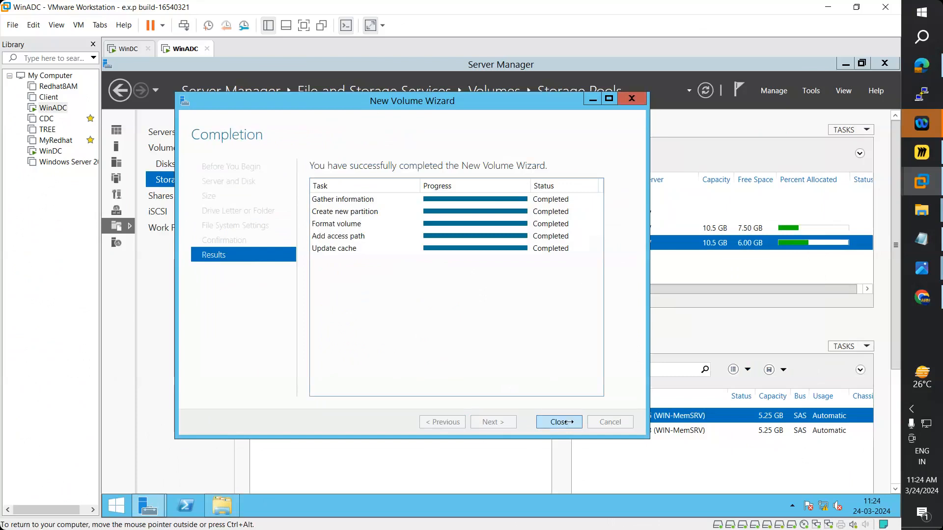
click(568, 422)
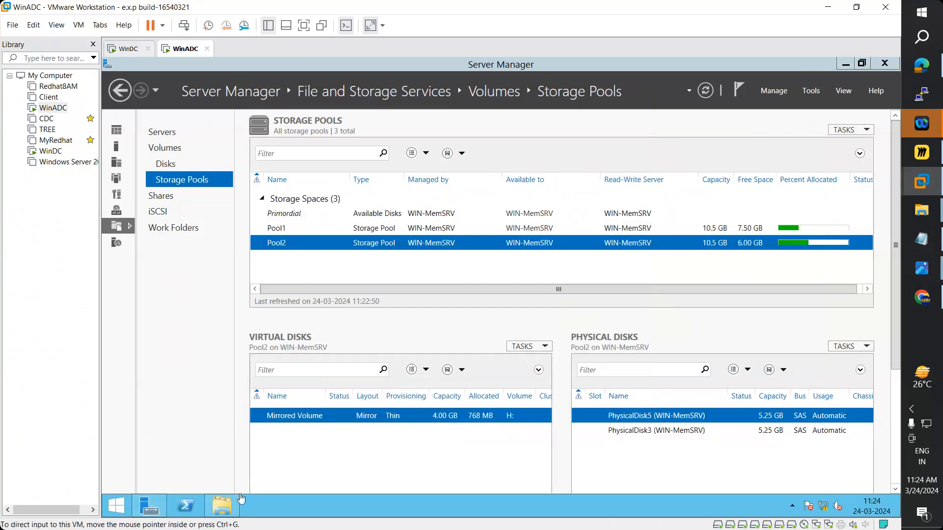
- Check drives in This PC, then return to Storage Pools and select the Primordial group
click(234, 512)
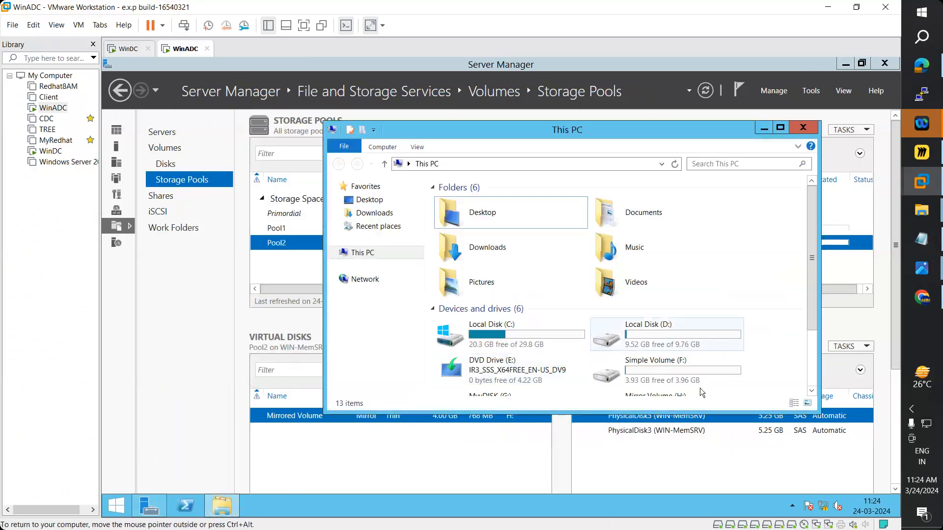
scroll(709, 369, down, 3)
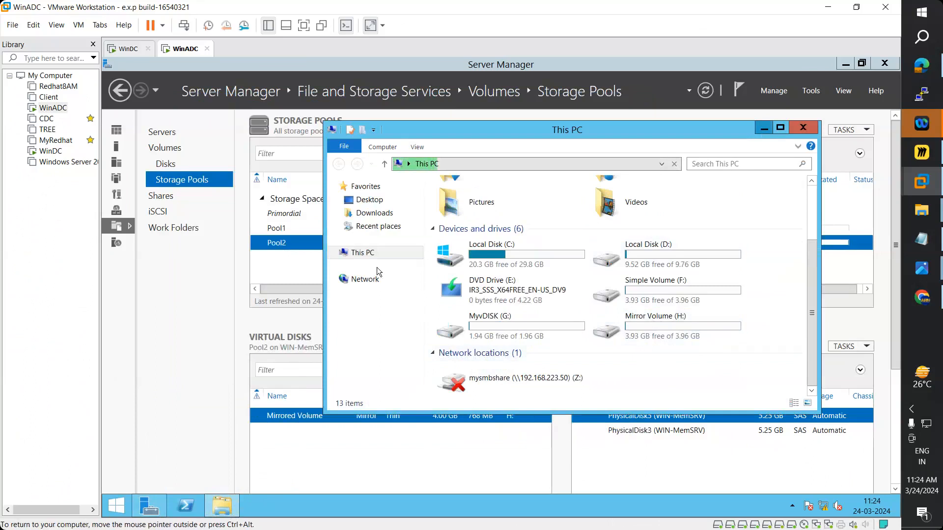
click(299, 274)
click(846, 129)
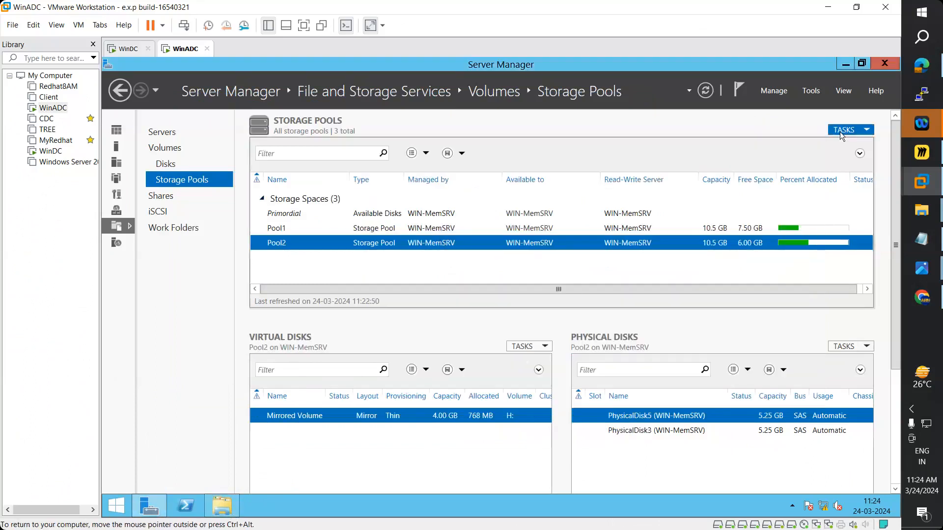
click(431, 216)
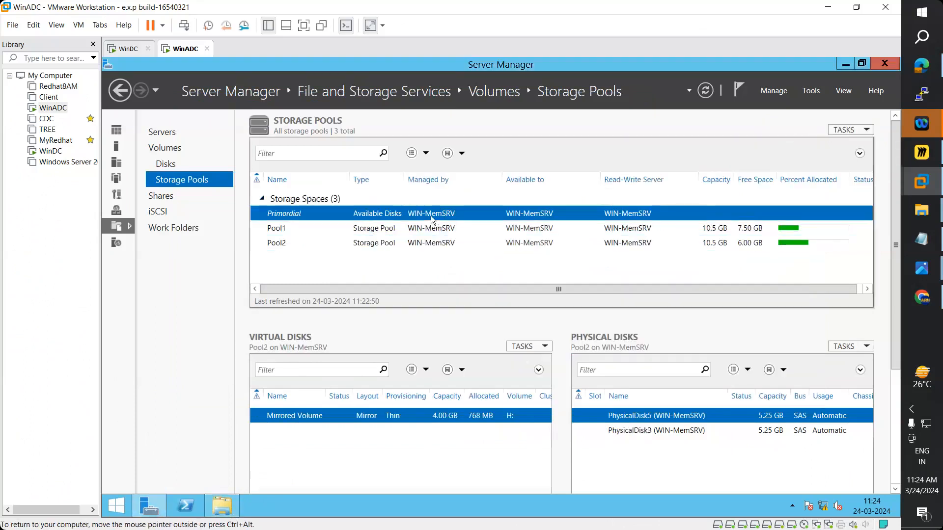
- Create storage pool Pool3 from PhysicalDisk6 and PhysicalDisk7, then select it
right_click(456, 214)
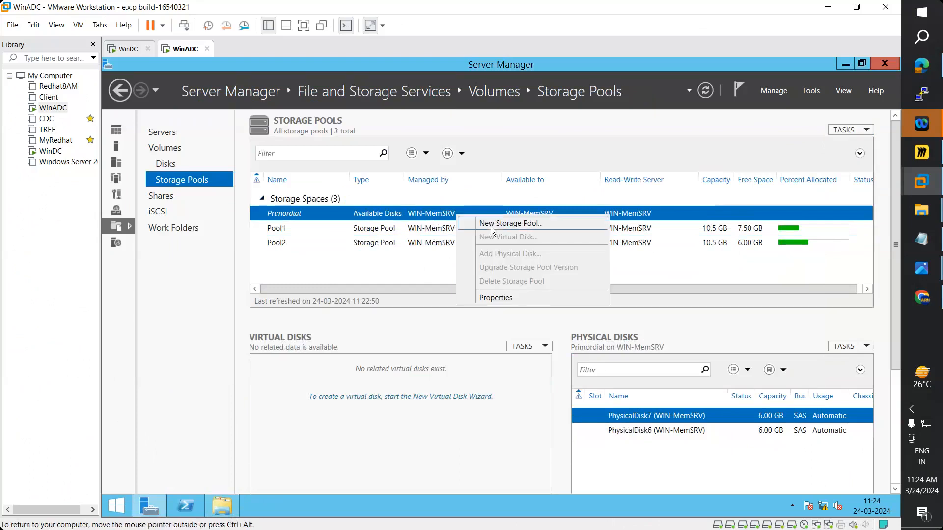
click(490, 226)
click(547, 439)
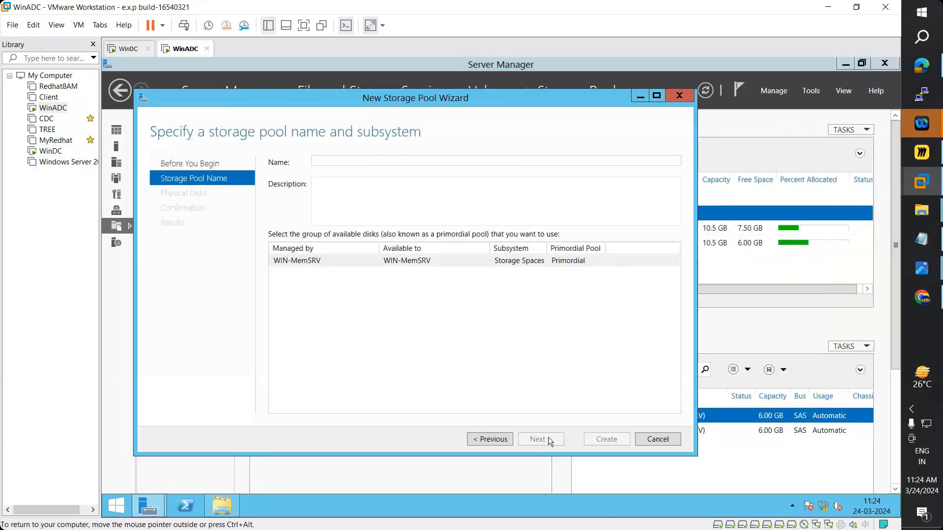
text(Pool3)
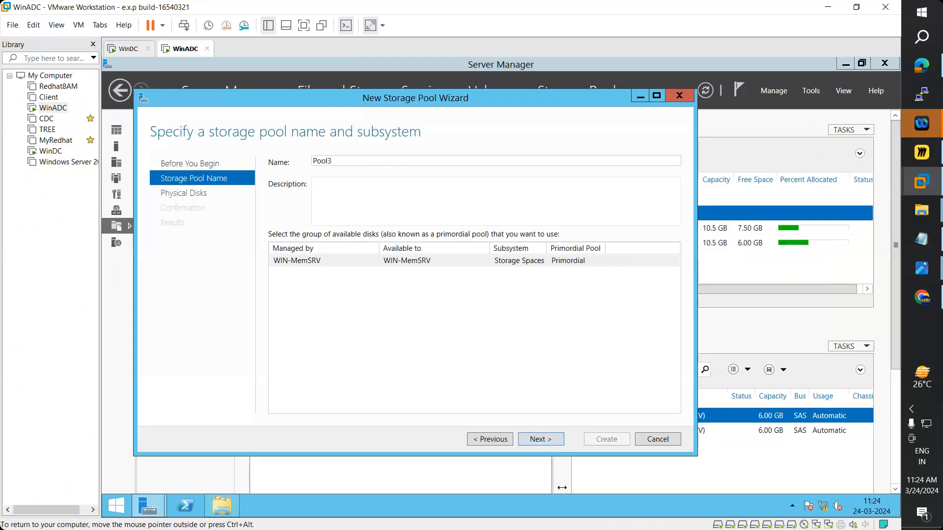
click(542, 440)
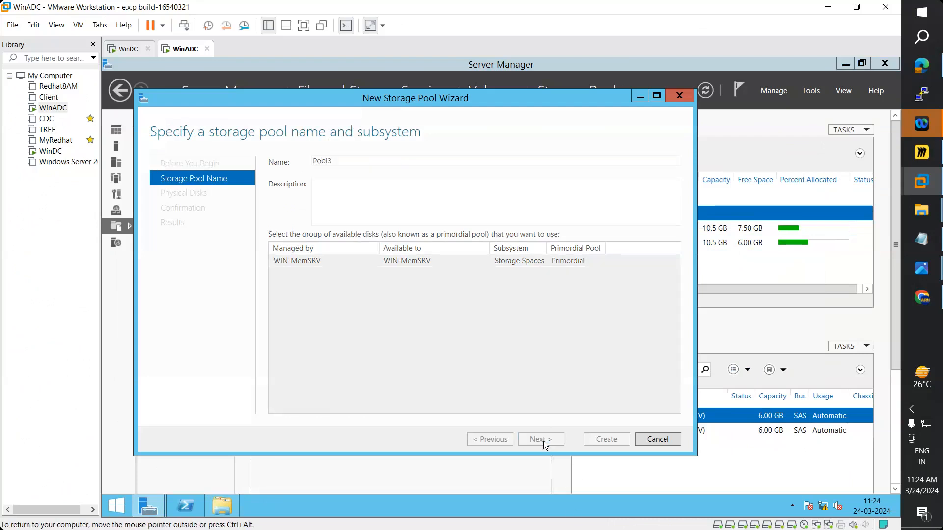
click(278, 230)
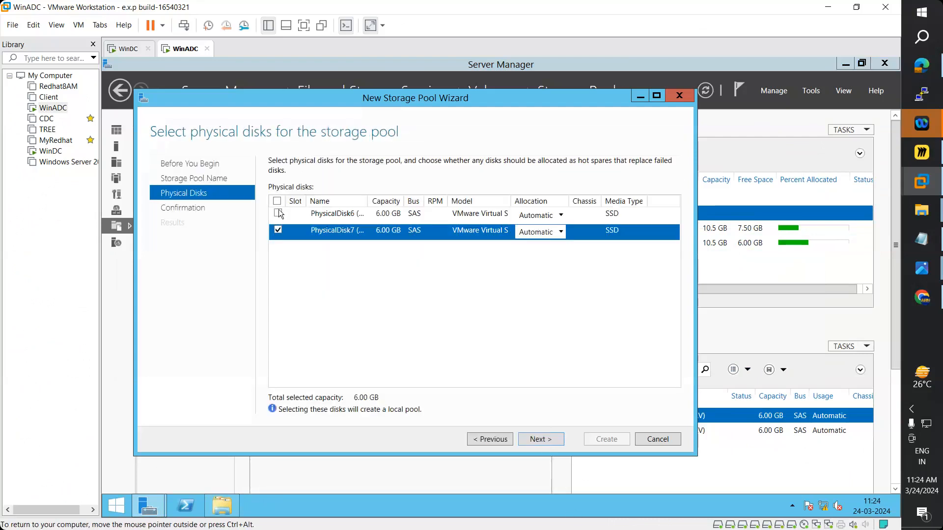
click(278, 213)
click(549, 440)
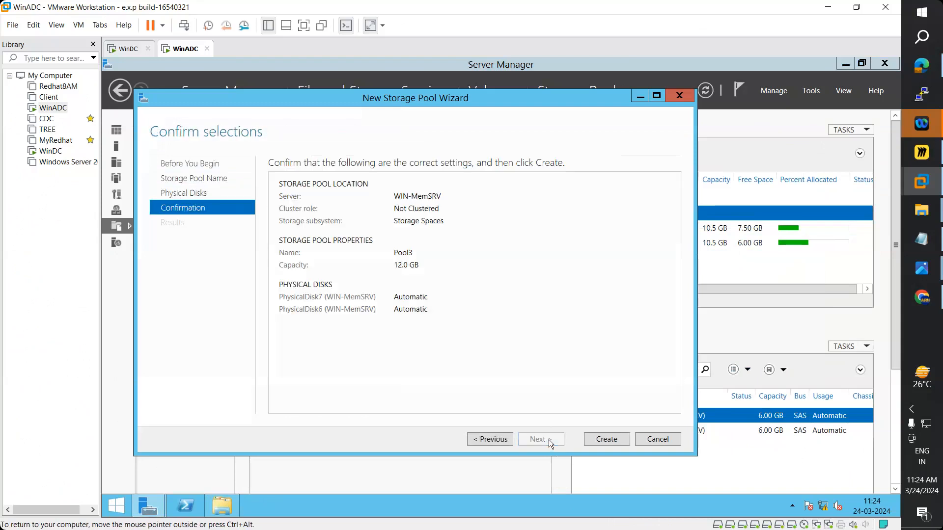
click(603, 441)
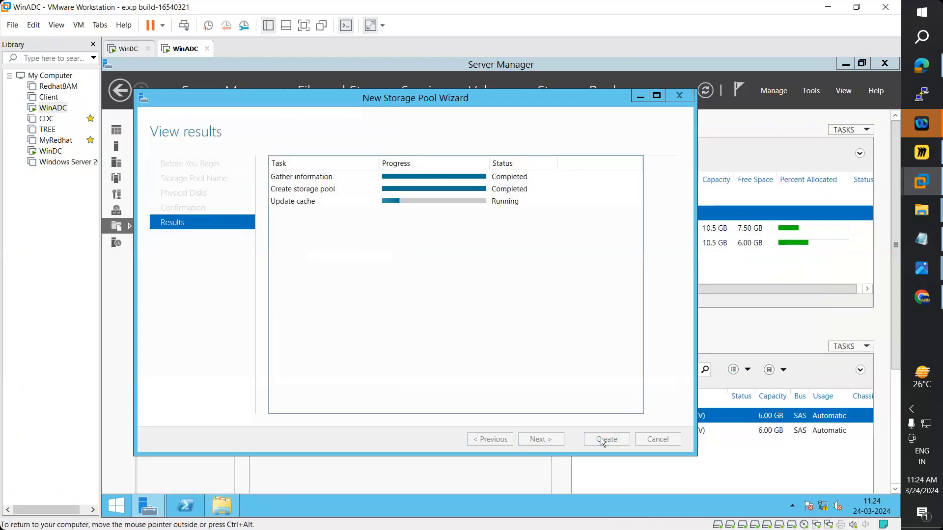
click(604, 440)
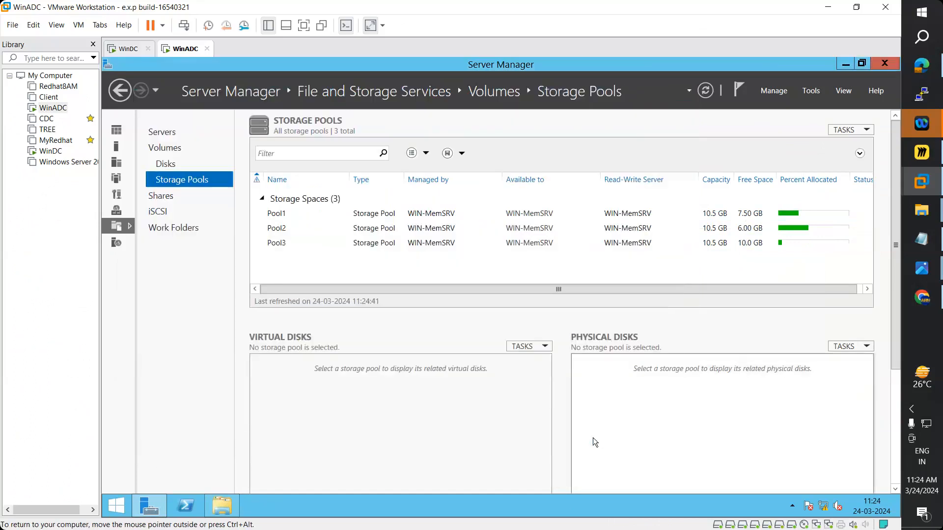
click(395, 245)
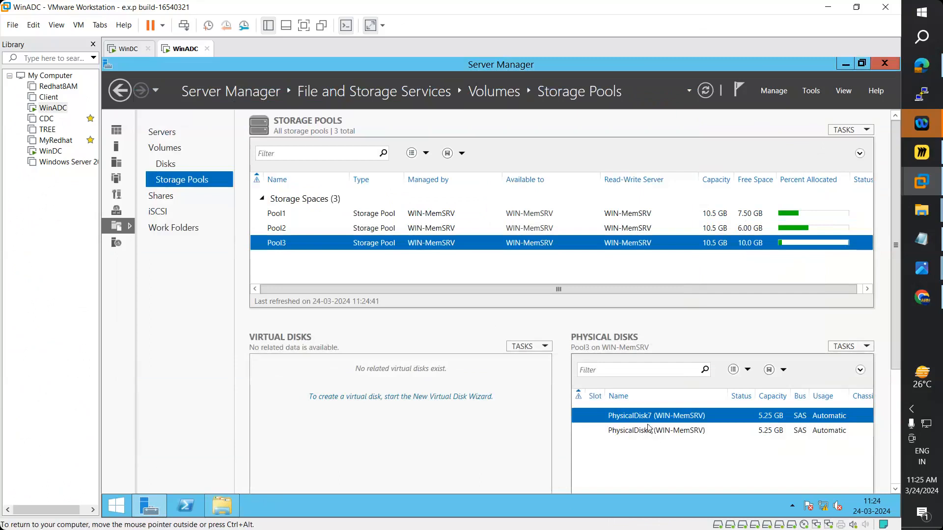
click(385, 398)
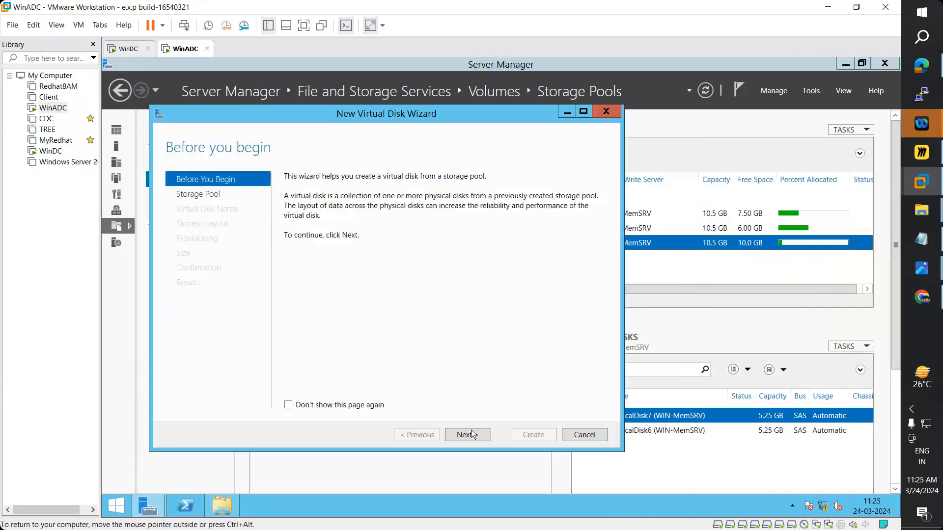
click(473, 438)
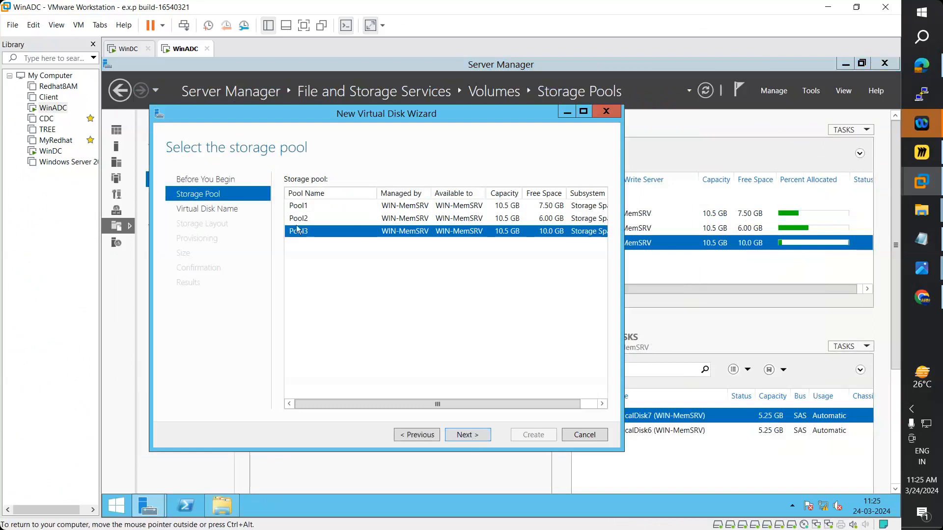
click(467, 435)
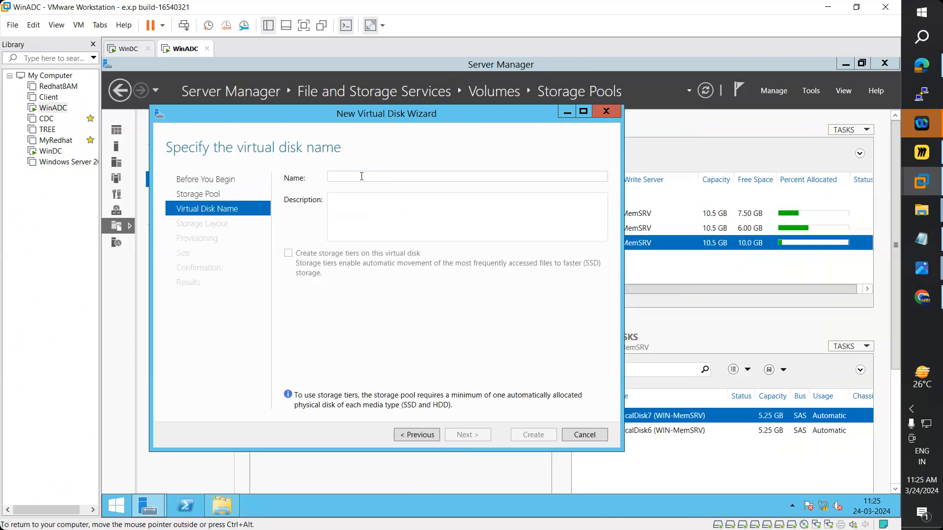
text(Parity)
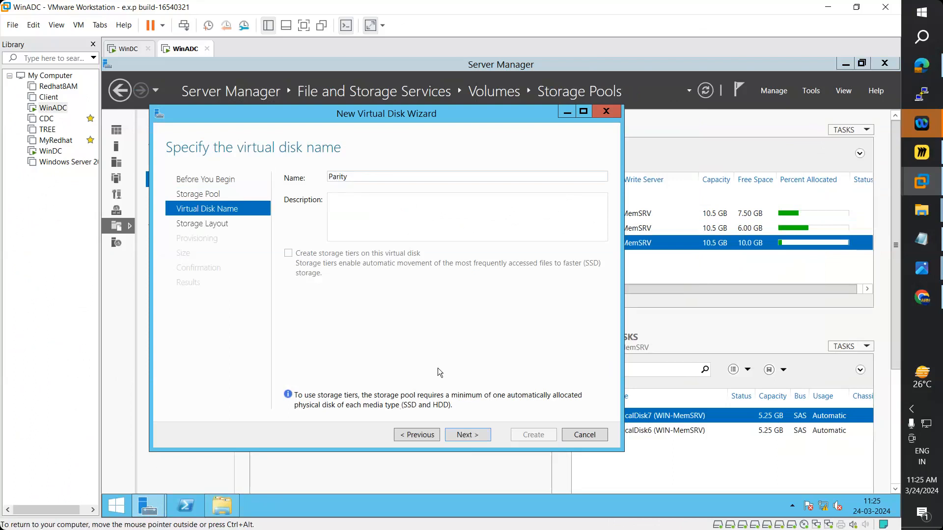
click(475, 435)
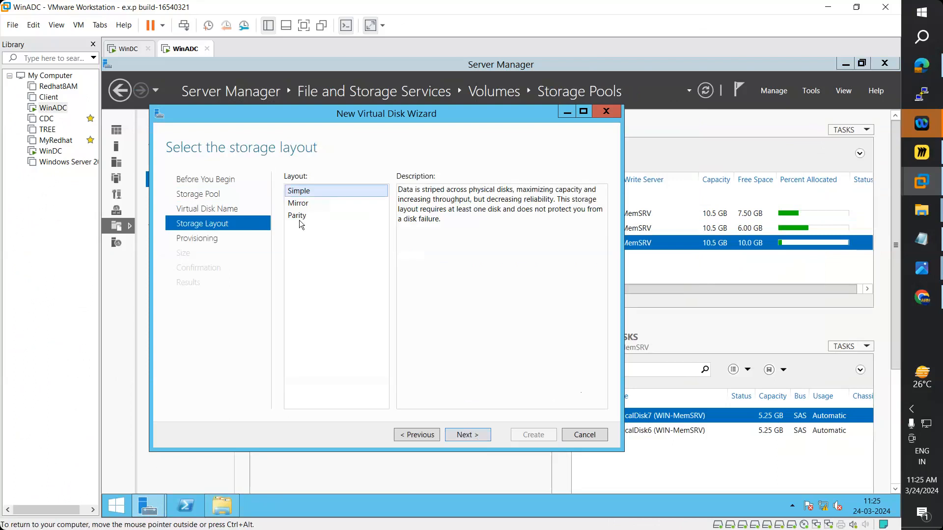
click(299, 216)
click(473, 435)
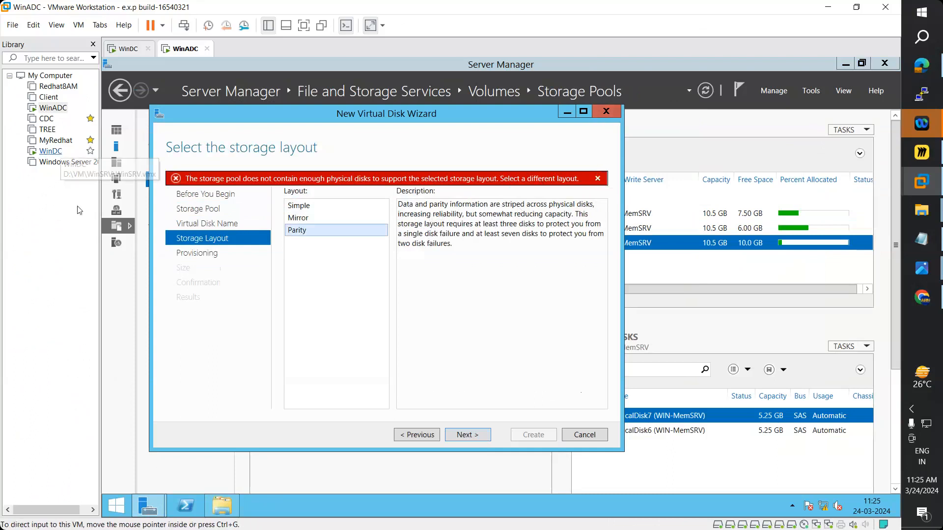
click(608, 111)
click(523, 326)
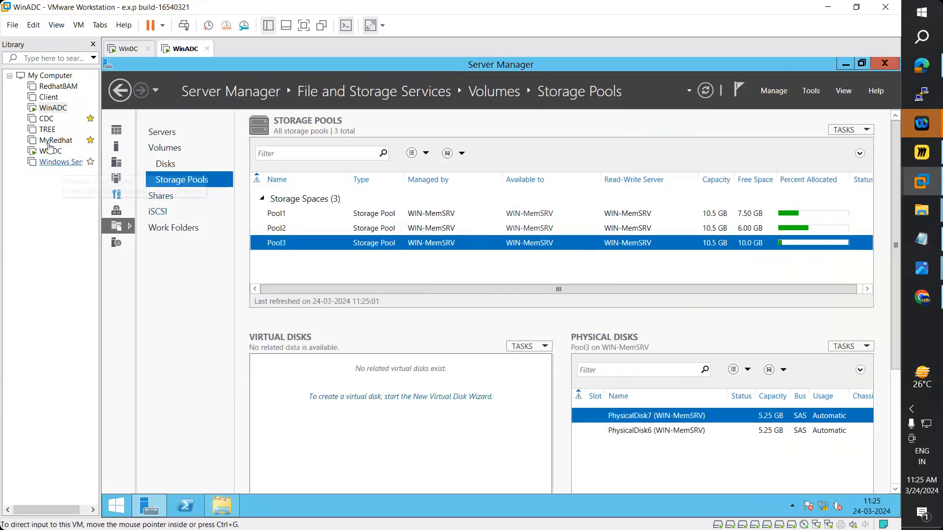
- Open the WinADC virtual machine's settings and view its main hard disk
right_click(49, 109)
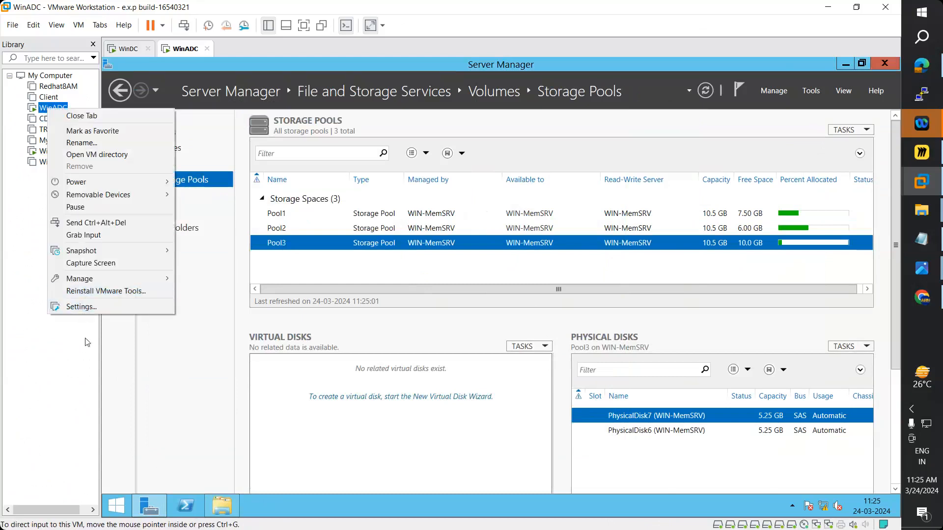
click(86, 309)
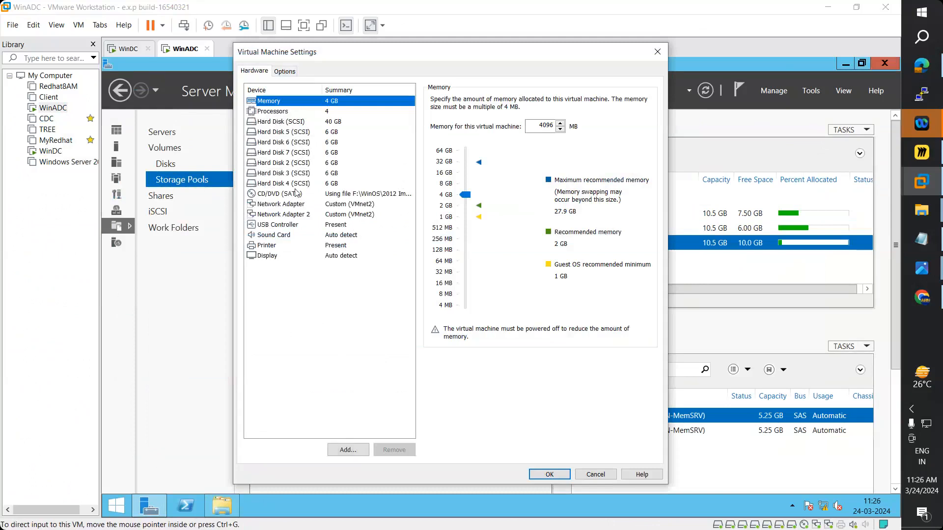
click(282, 123)
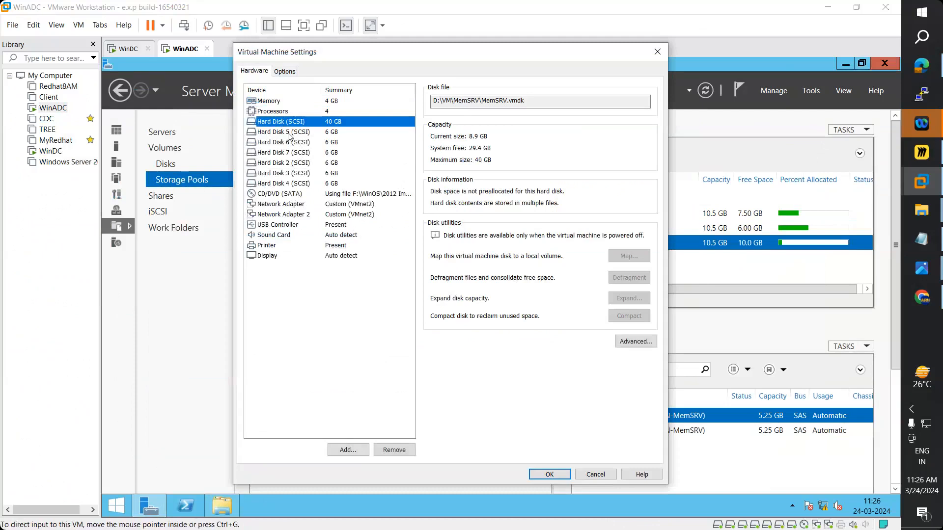
- Add a new 6 GB SCSI hard disk to WinADC and save the settings
click(349, 449)
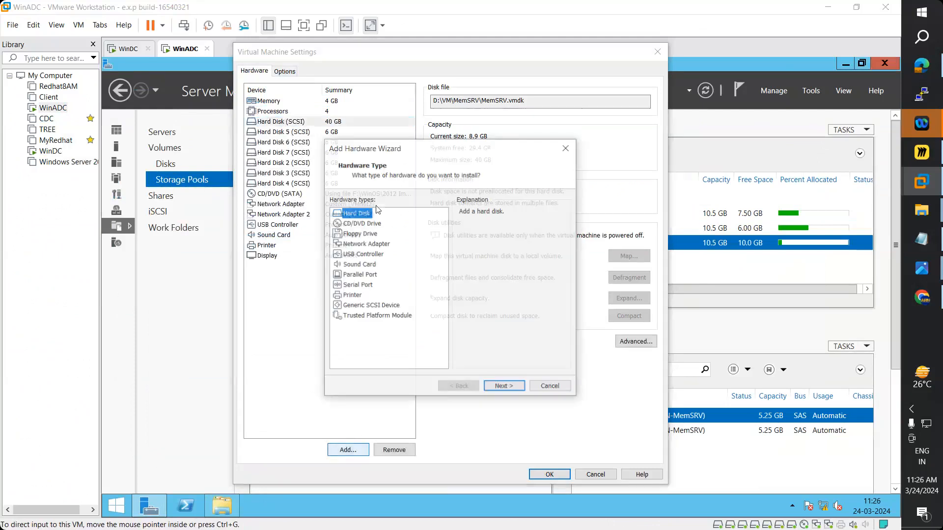
click(502, 388)
click(501, 387)
click(502, 387)
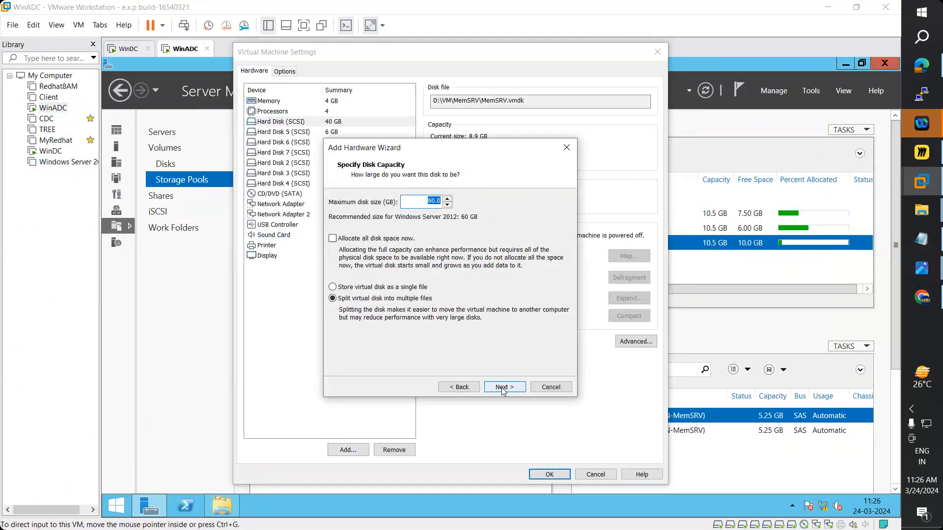
text(6)
click(515, 388)
click(505, 387)
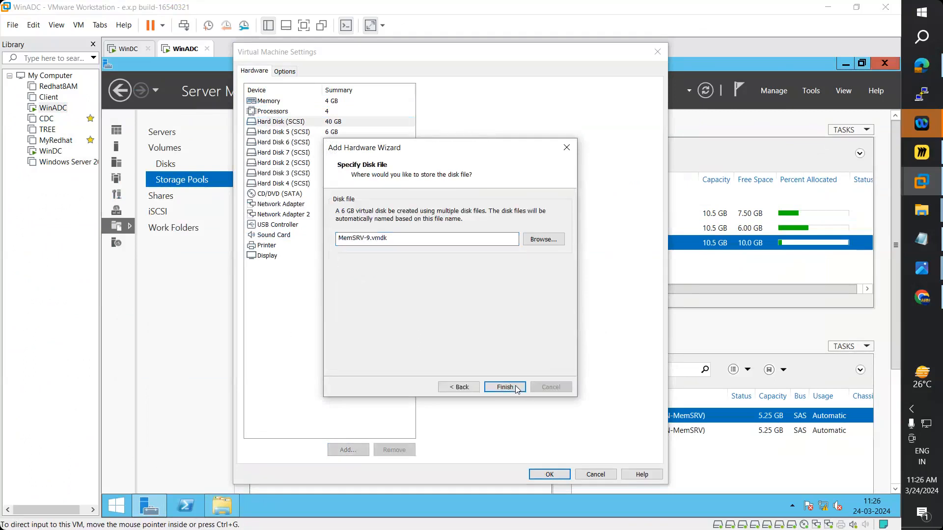
click(551, 473)
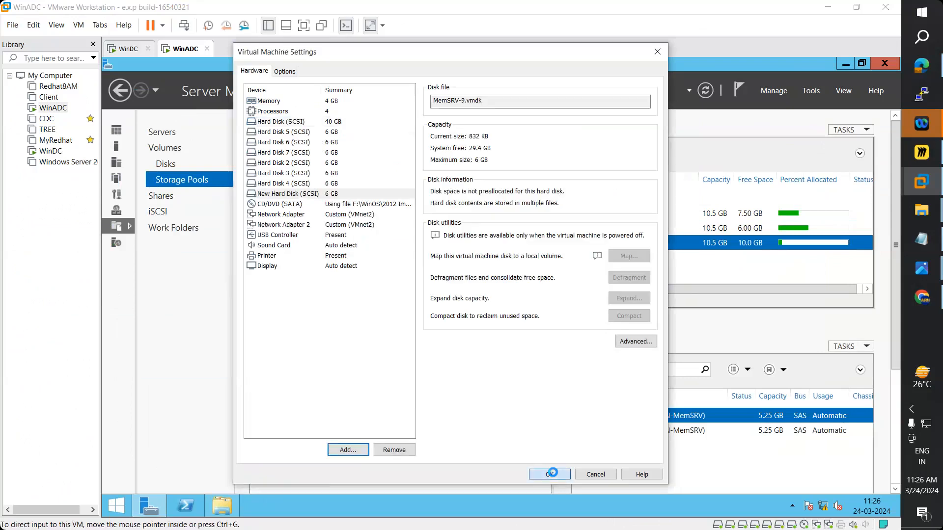
- Delete the old Pool3 and refresh the storage pools list
click(705, 91)
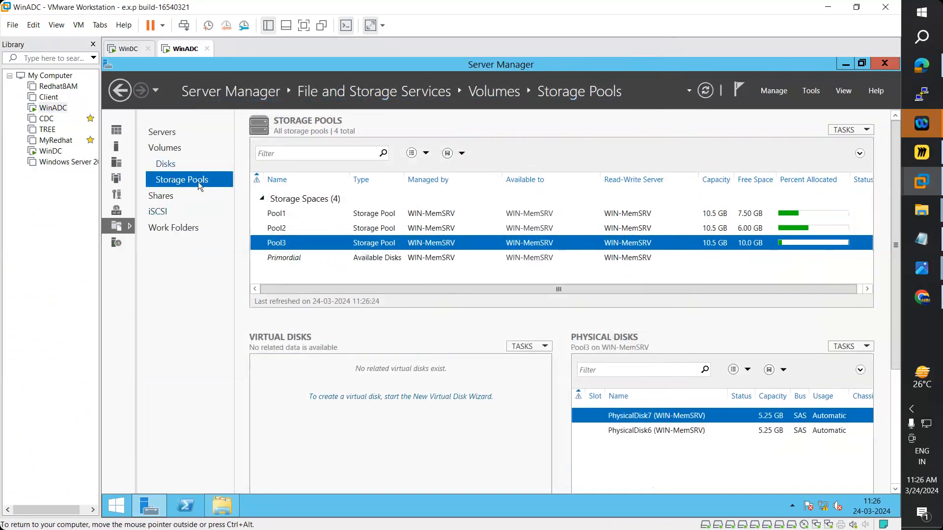
right_click(437, 244)
click(486, 310)
click(533, 327)
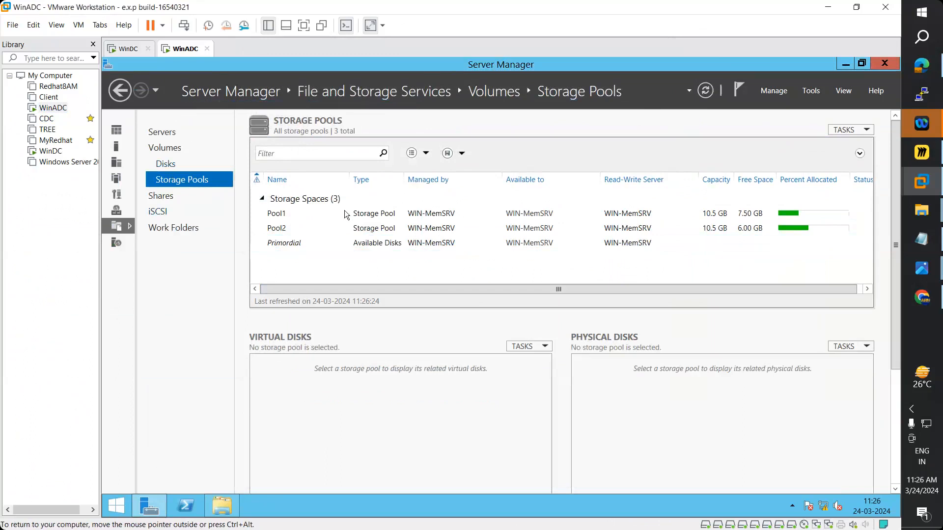
click(297, 244)
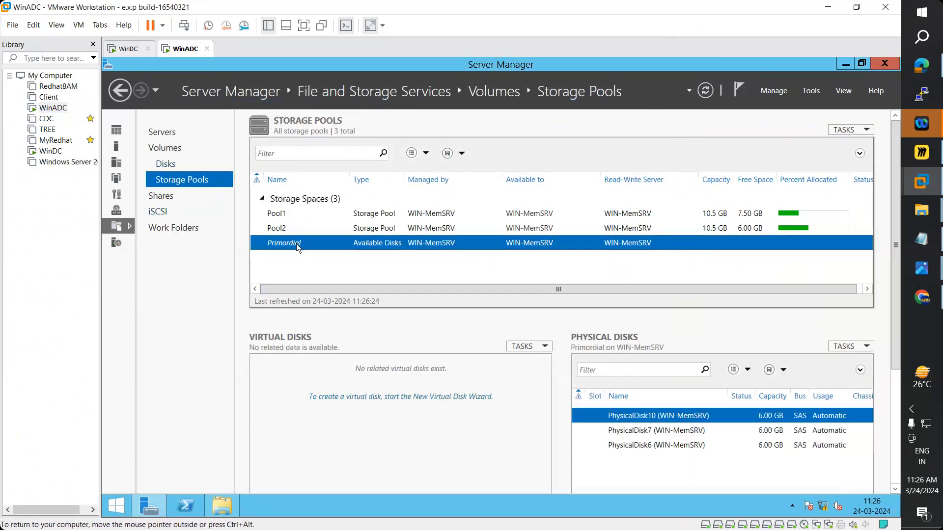
click(701, 92)
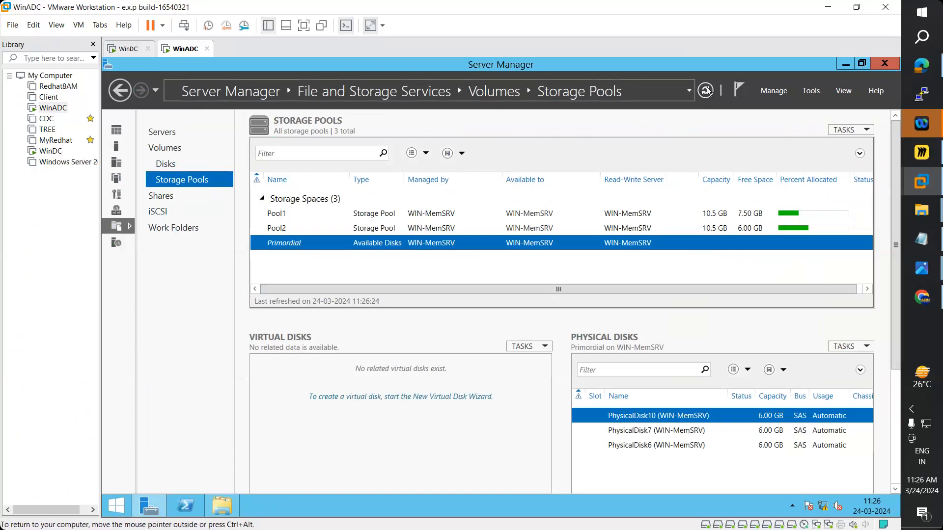
- Recreate Pool3 from PhysicalDisk6, PhysicalDisk7 and PhysicalDisk10, then select it
right_click(329, 241)
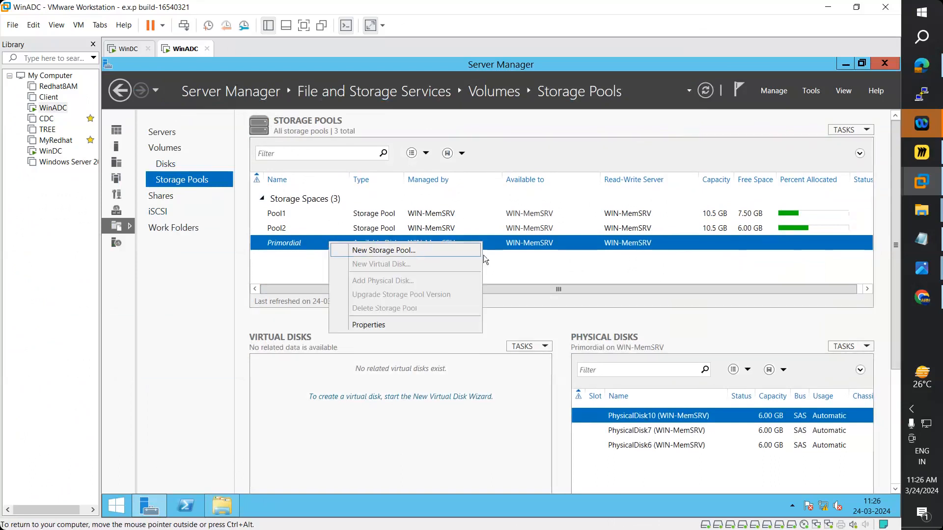
click(352, 250)
click(532, 425)
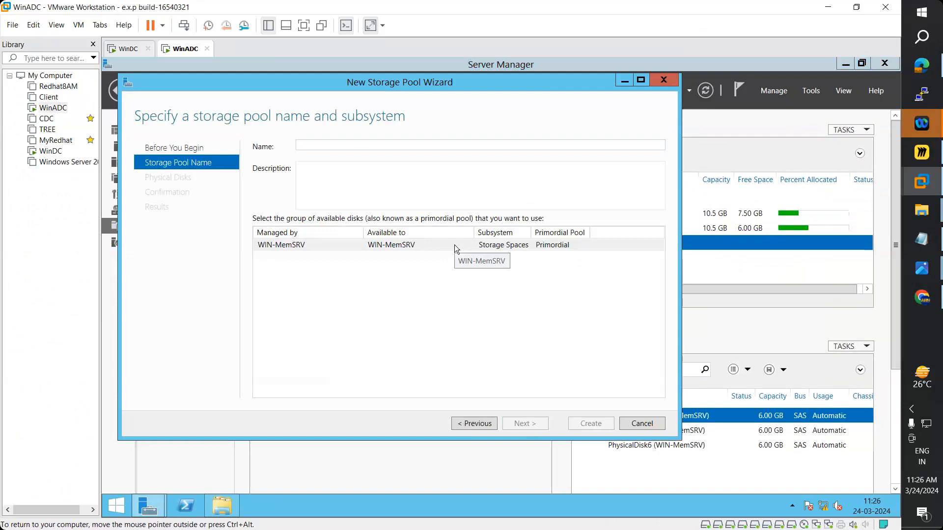
text(Pool3)
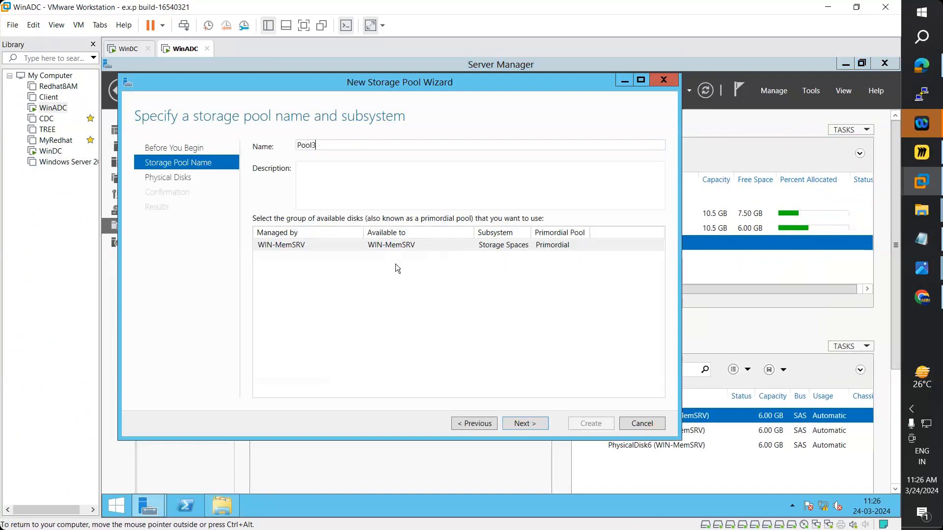
click(523, 425)
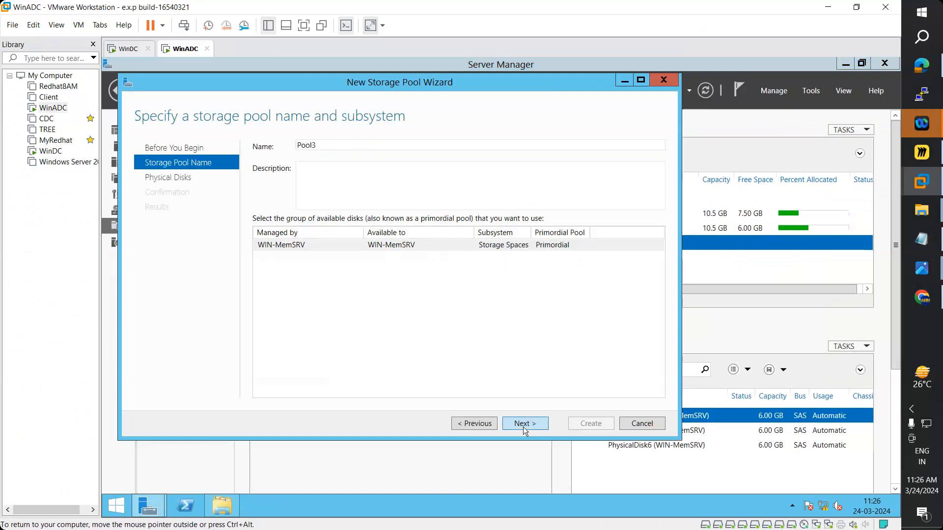
click(262, 231)
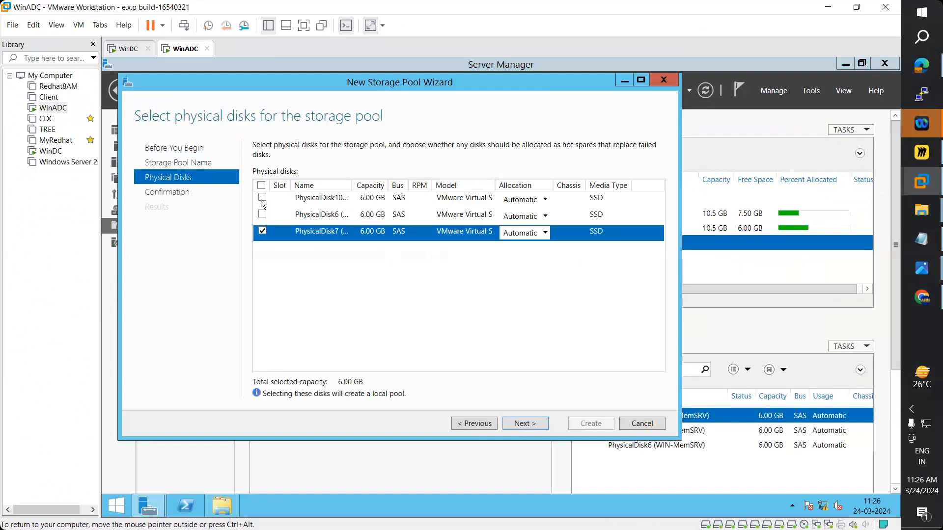
click(262, 214)
click(262, 197)
click(530, 425)
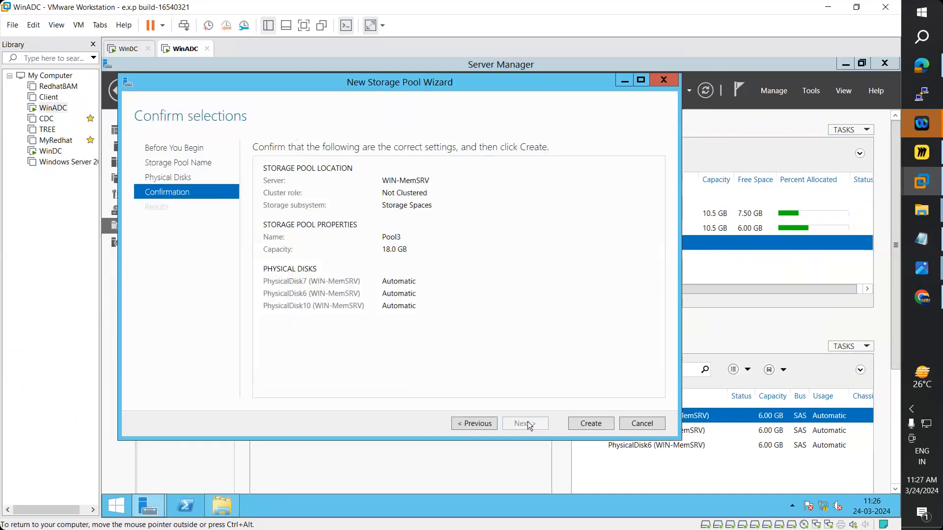
click(595, 423)
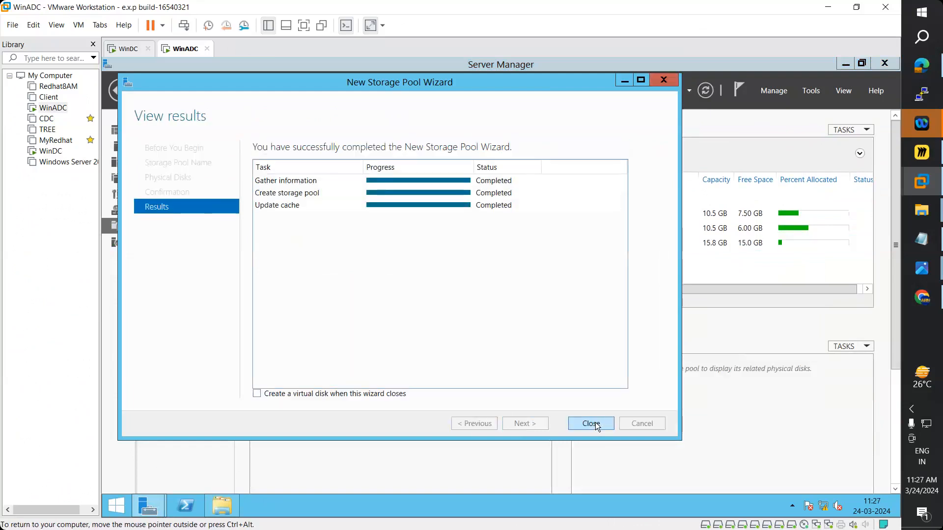
click(592, 423)
click(276, 244)
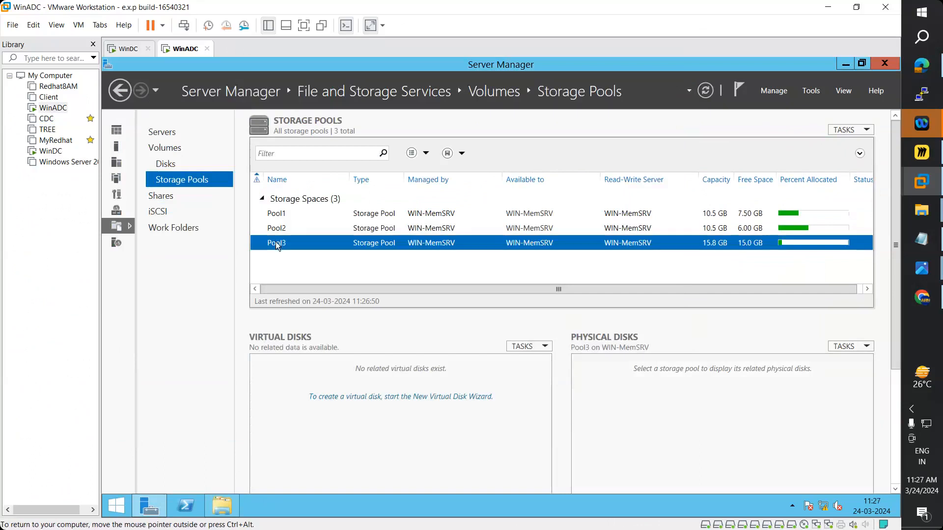
- Create a 9 GB thin-provisioned parity virtual disk named 'Parity' on Pool3
click(359, 398)
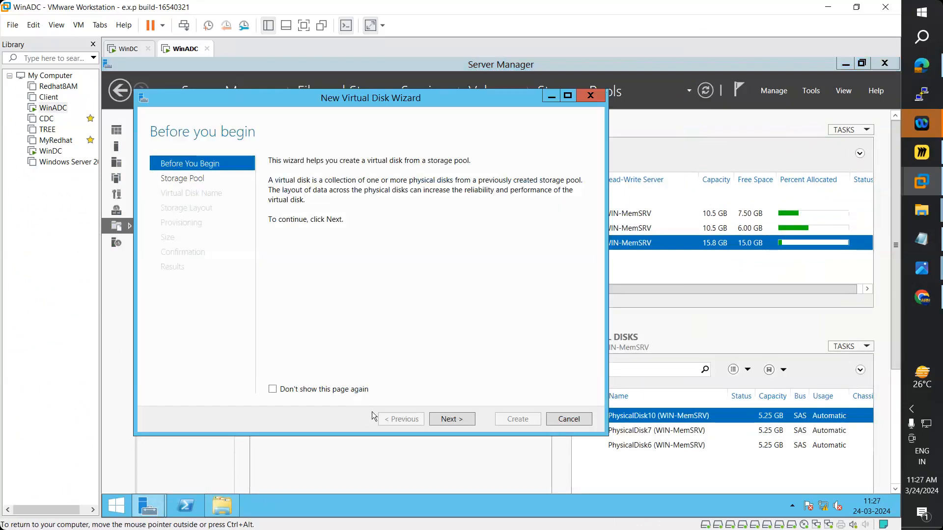
click(454, 418)
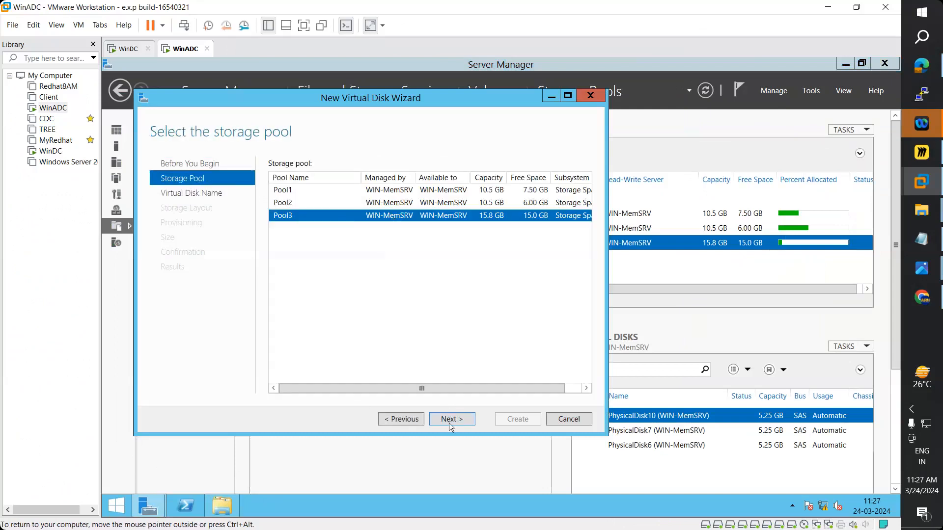
click(449, 423)
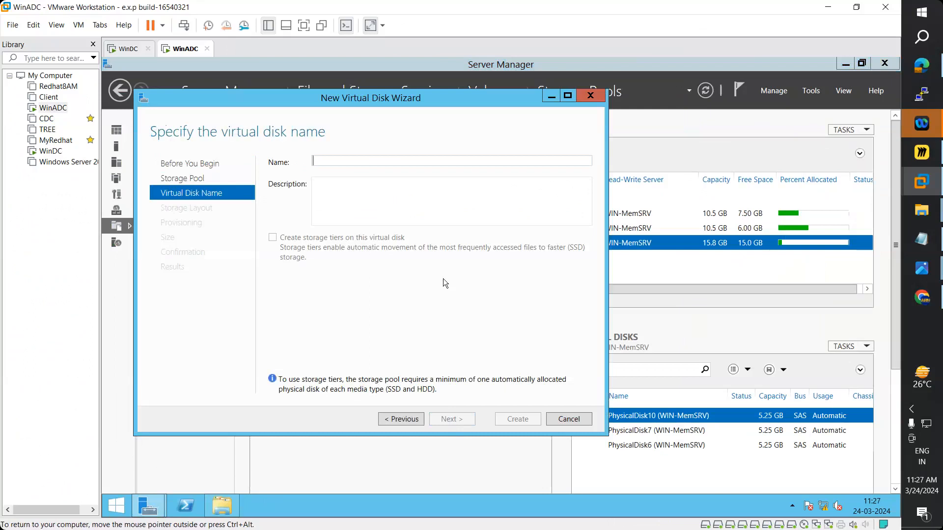
text(Parity)
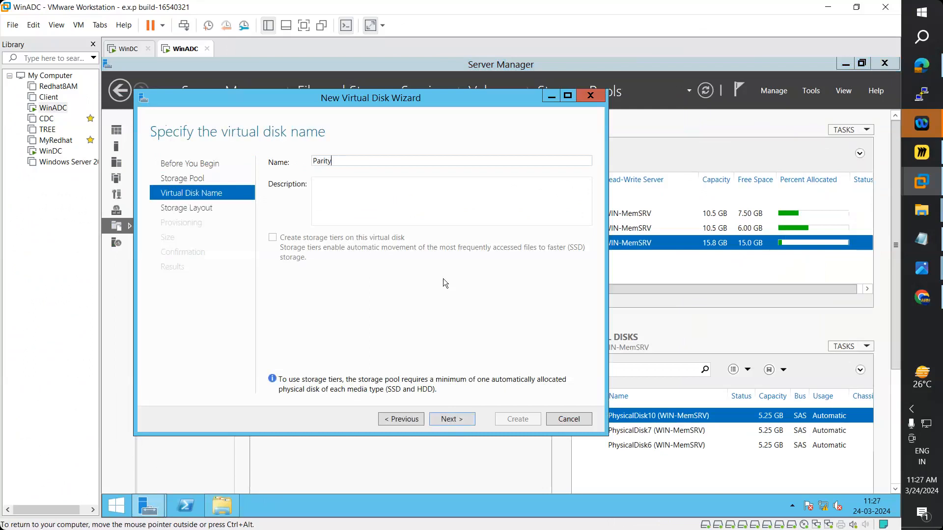
click(453, 421)
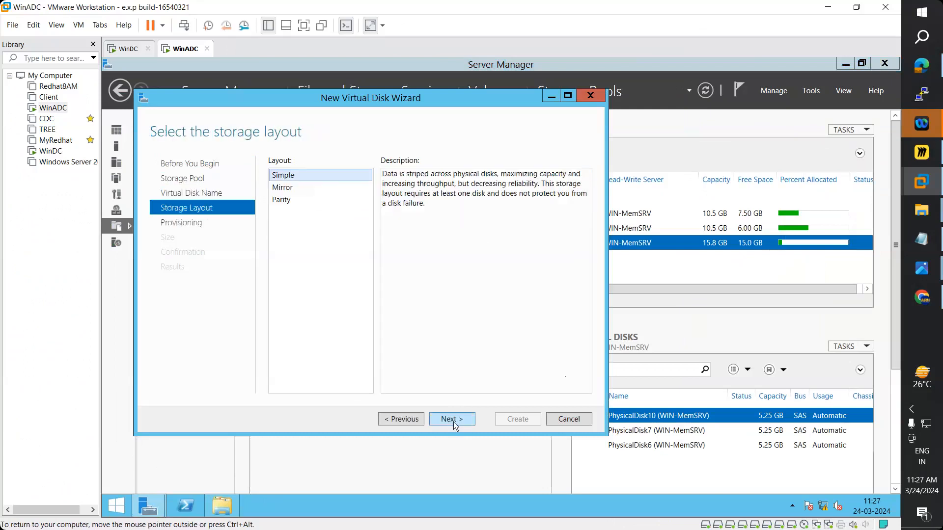
click(289, 199)
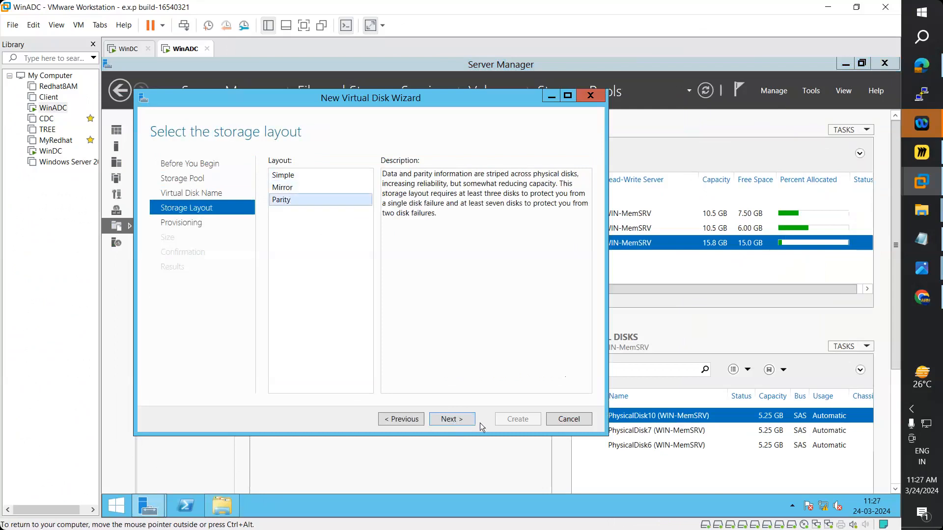
click(452, 420)
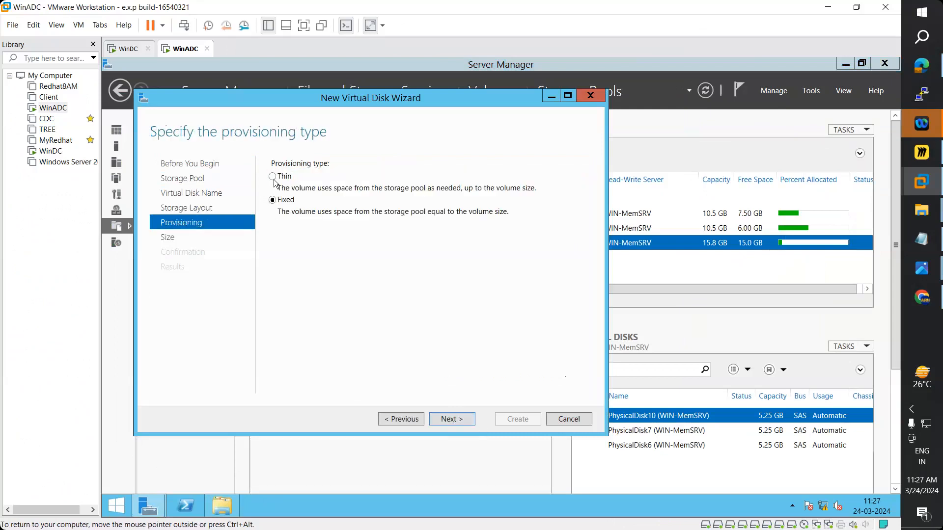
click(437, 419)
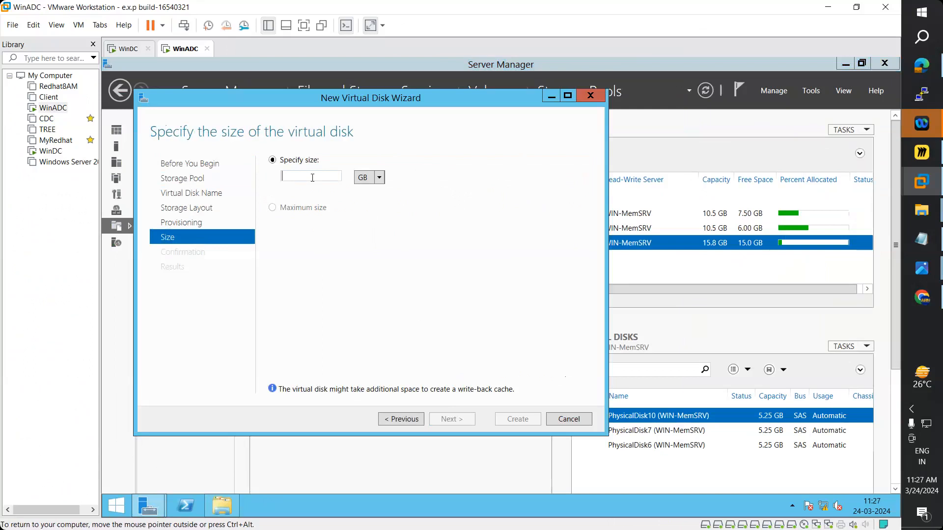
text(9)
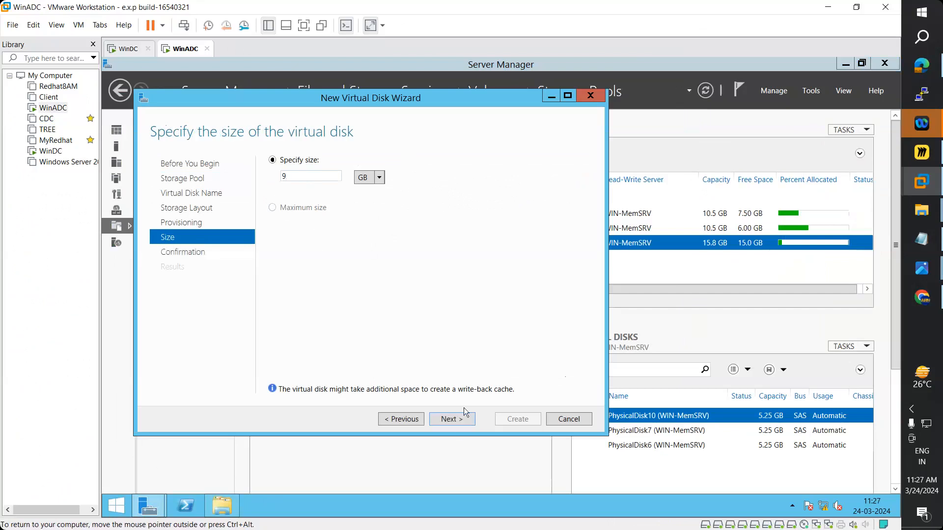
click(456, 418)
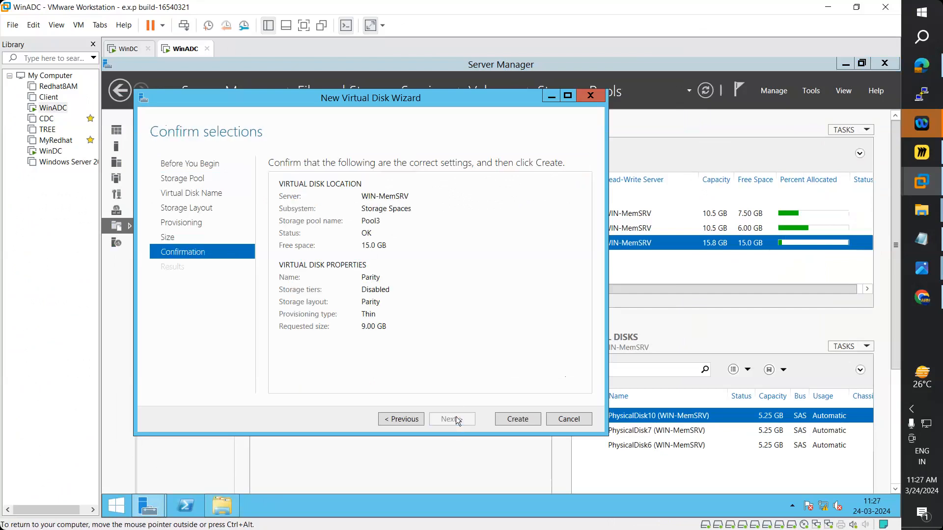
click(517, 419)
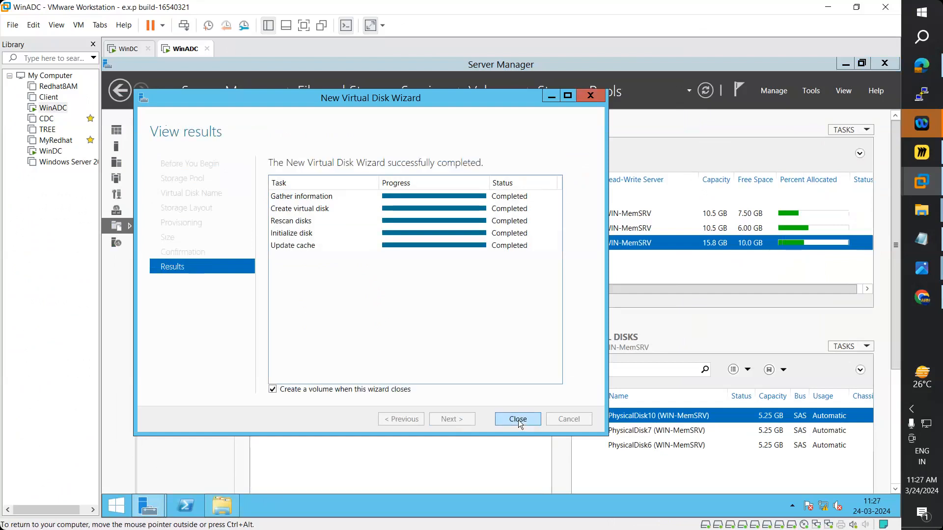
click(518, 419)
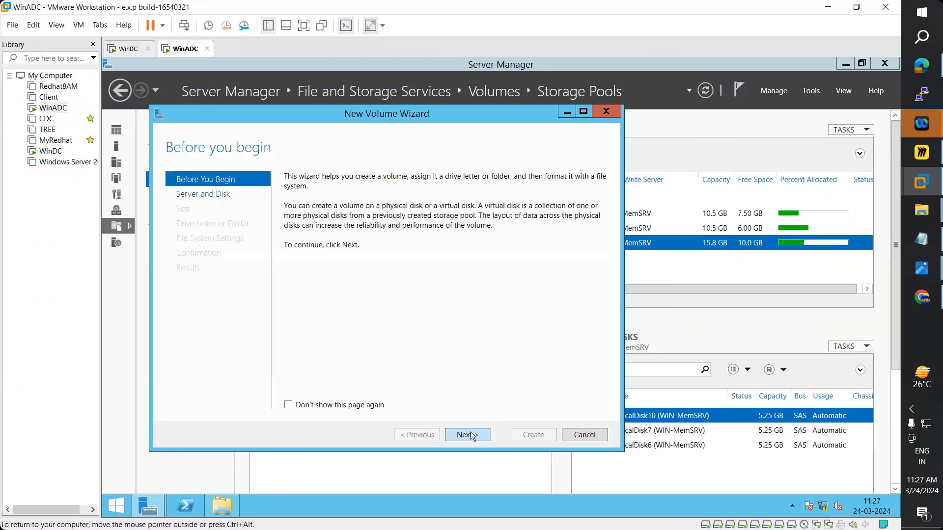
- Target Disk 11 with the full 8.97 GB size and drive letter M
click(467, 435)
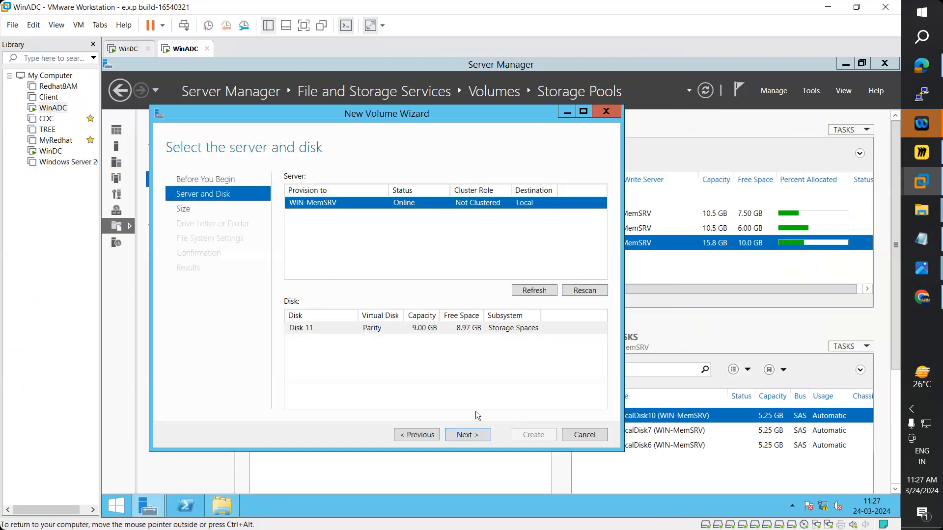
click(484, 436)
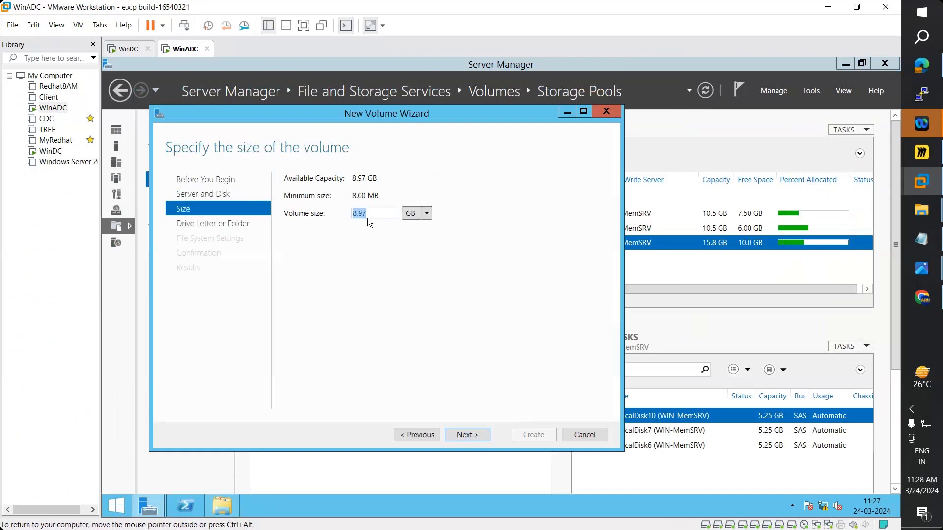
click(467, 435)
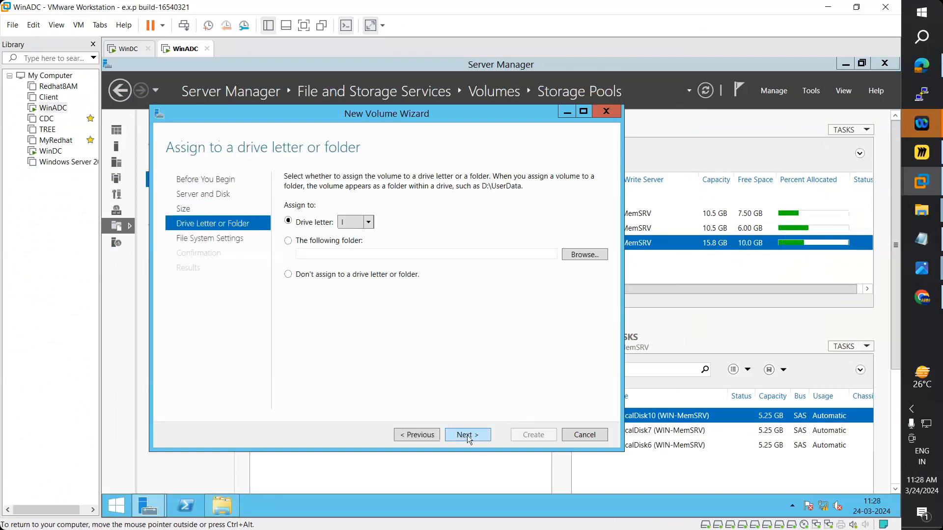
click(368, 222)
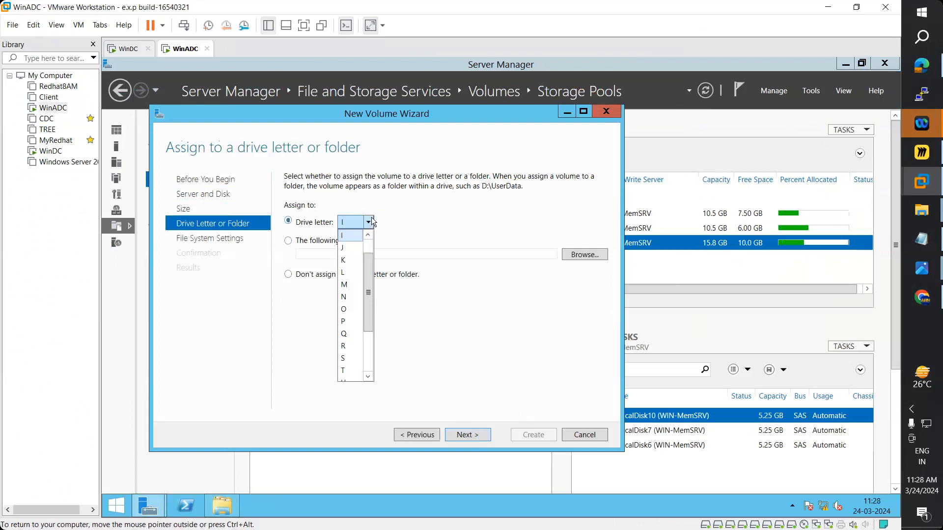
click(350, 286)
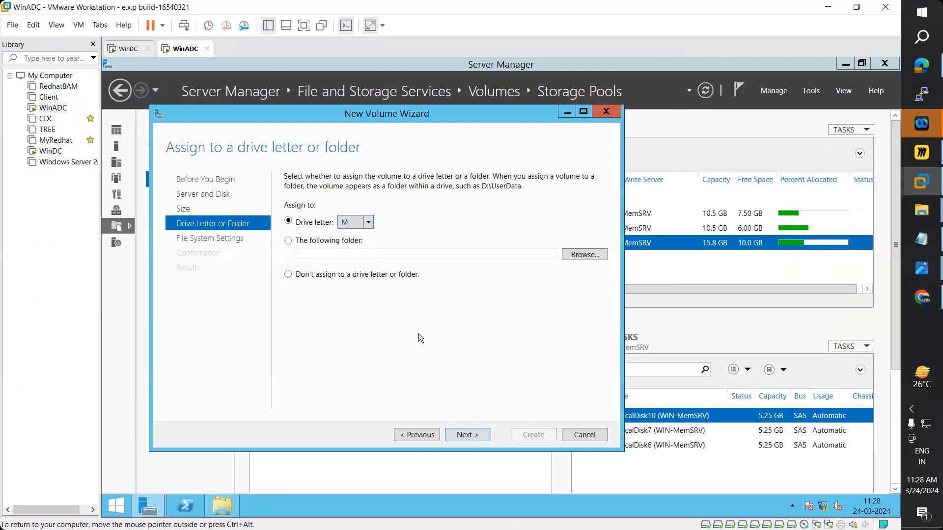
click(469, 436)
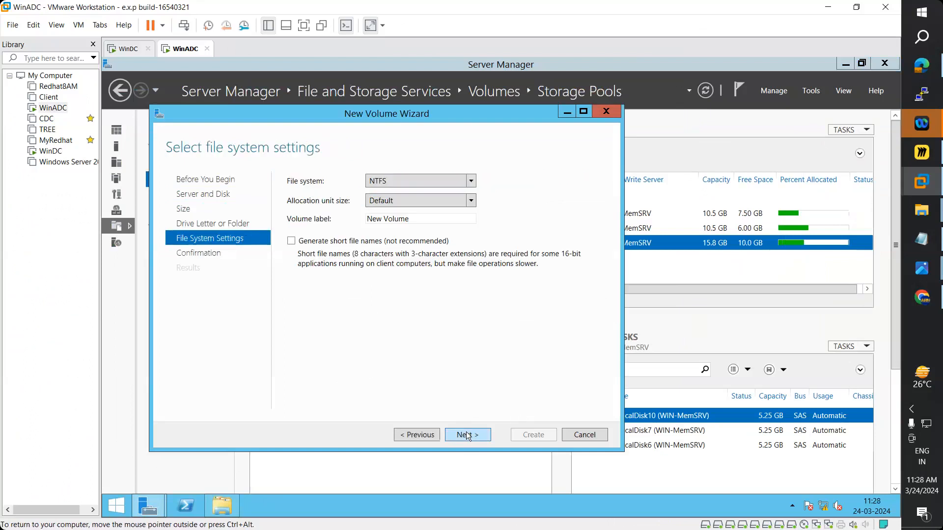
- Label the volume 'Parity Volume', create it, and open This PC
drag(410, 219, 351, 222)
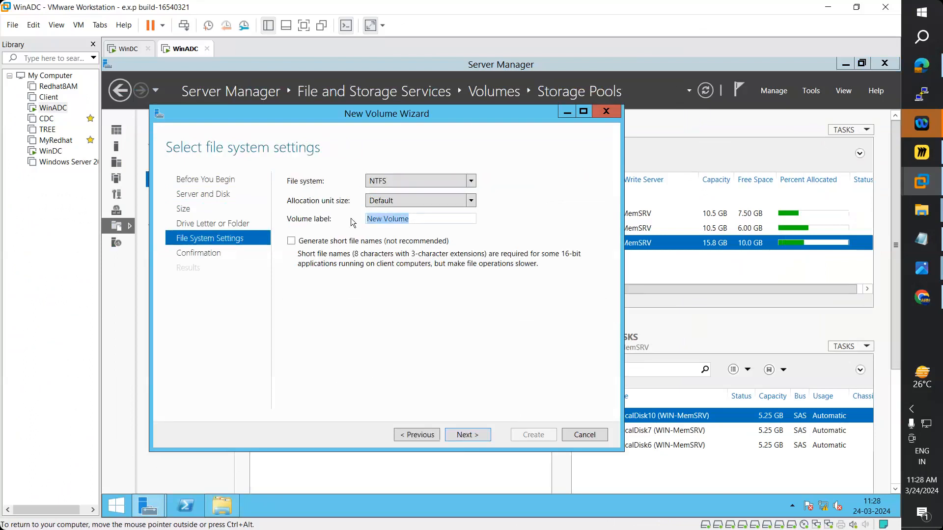
double_click(381, 223)
text(Parity)
click(476, 435)
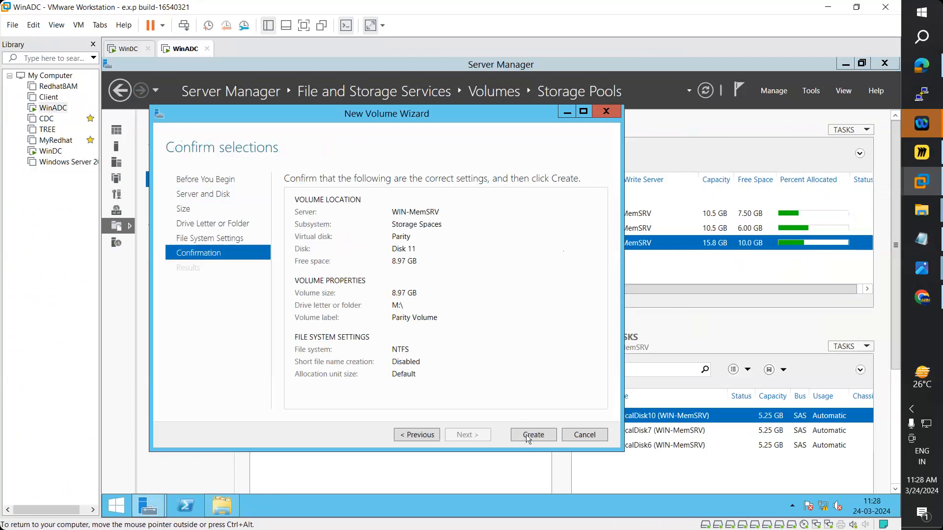
click(528, 434)
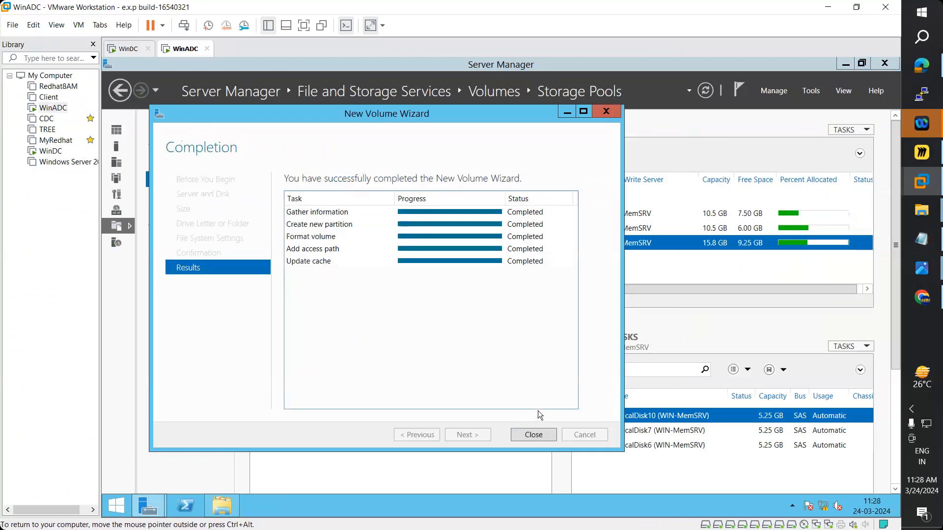
click(525, 434)
click(222, 505)
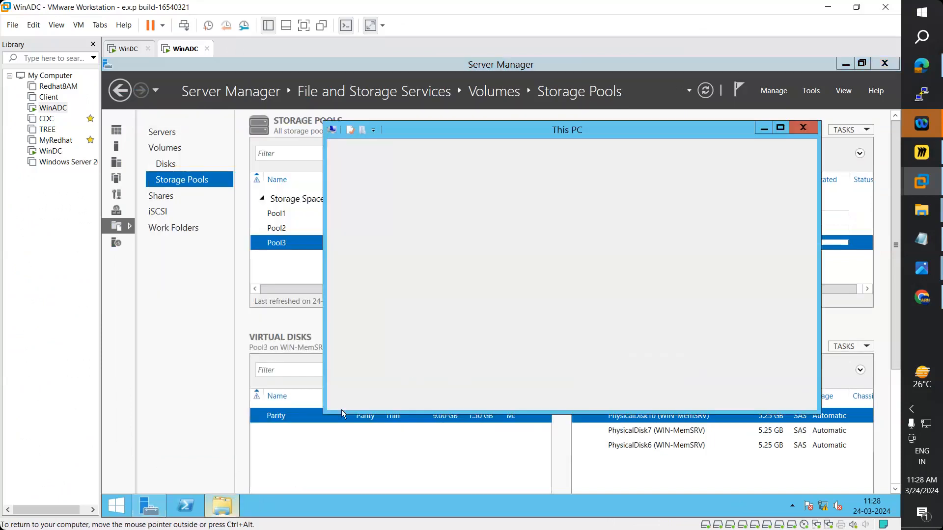
- Confirm Parity Volume (M:) in a maximized This PC, then return to Server Manager
click(766, 129)
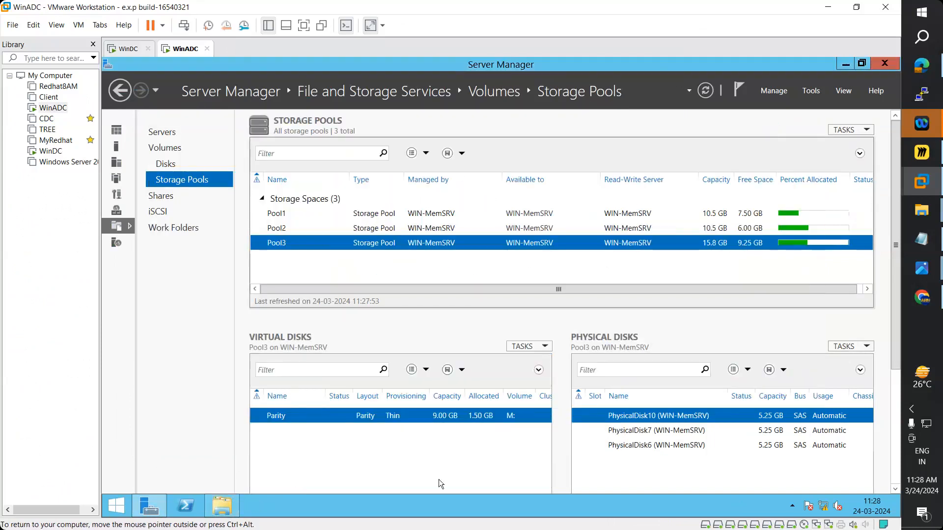
click(224, 509)
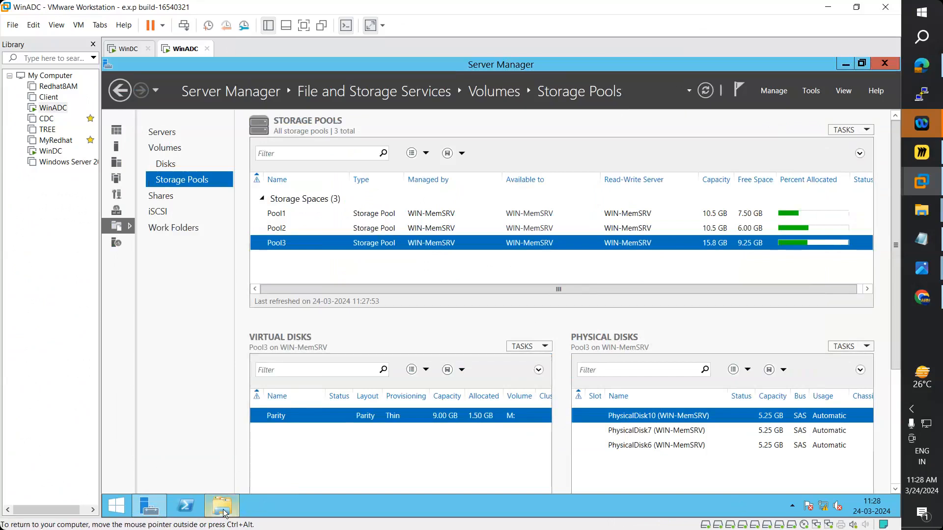
click(780, 128)
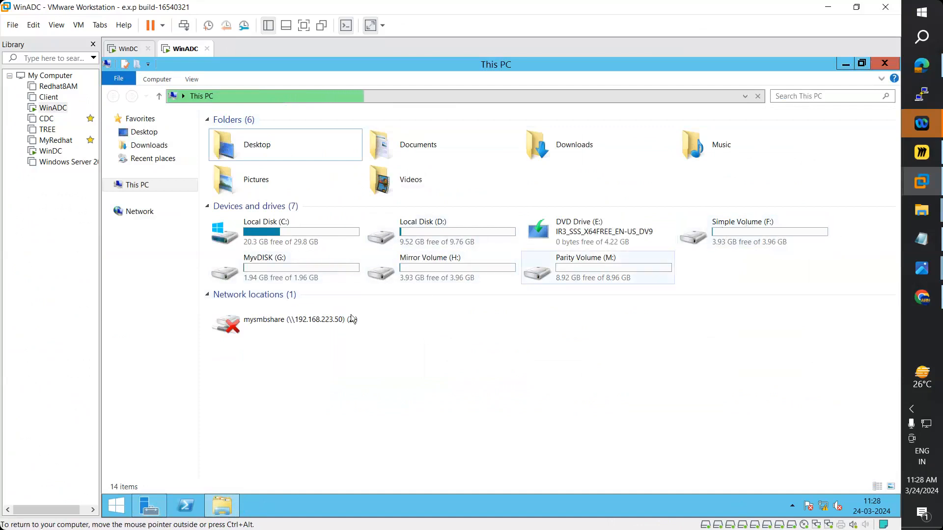
click(163, 509)
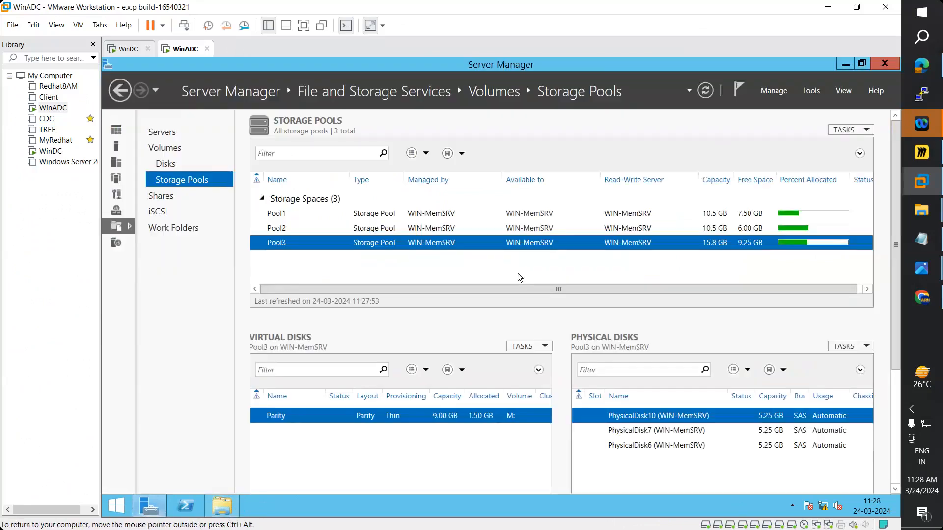
- Launch Computer Management from Tools, maximize it, and open Disk Management with an enlarged disk map
click(810, 91)
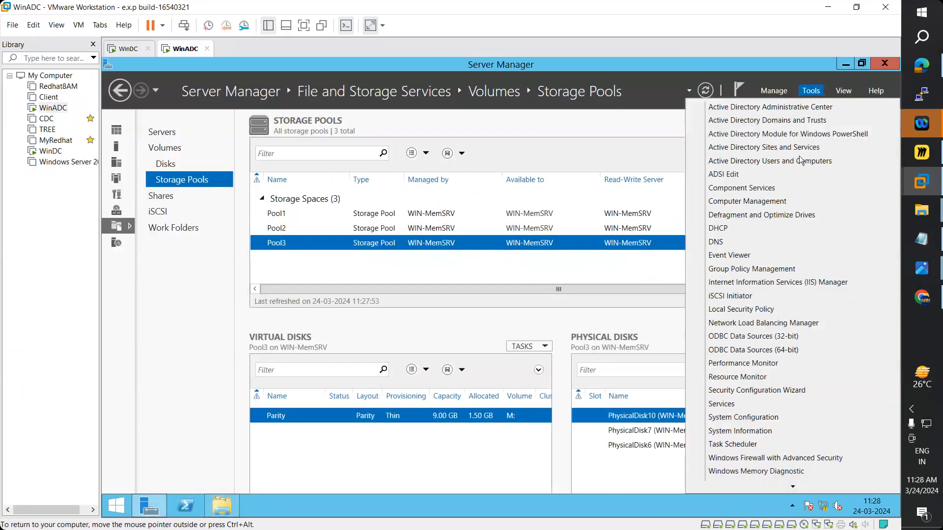
click(776, 201)
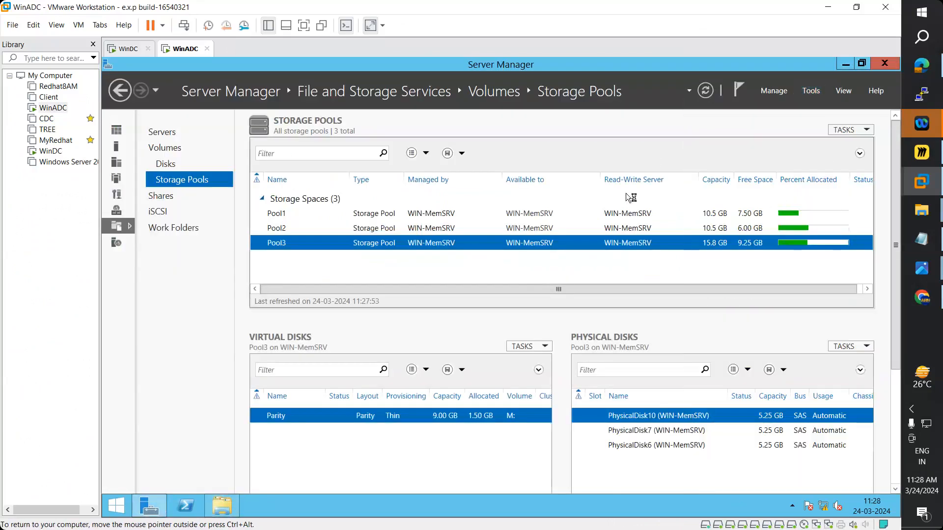
click(558, 73)
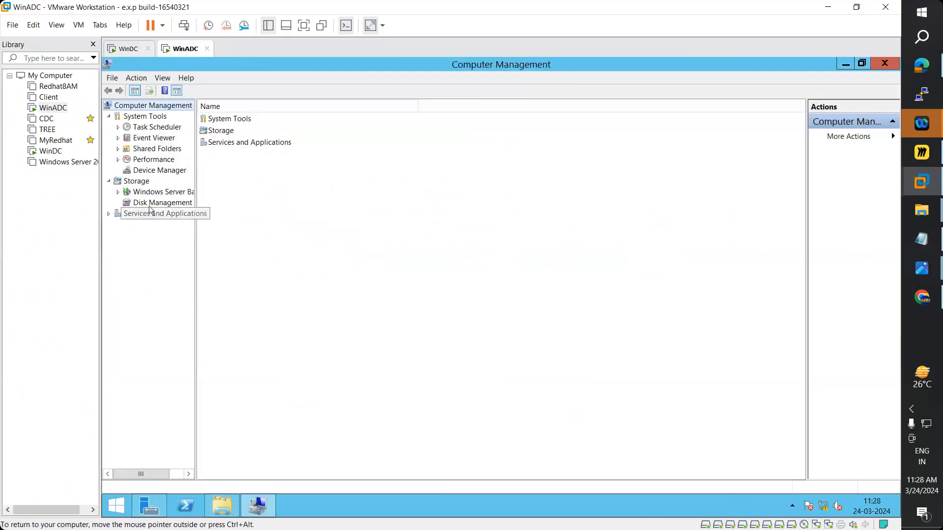
click(162, 202)
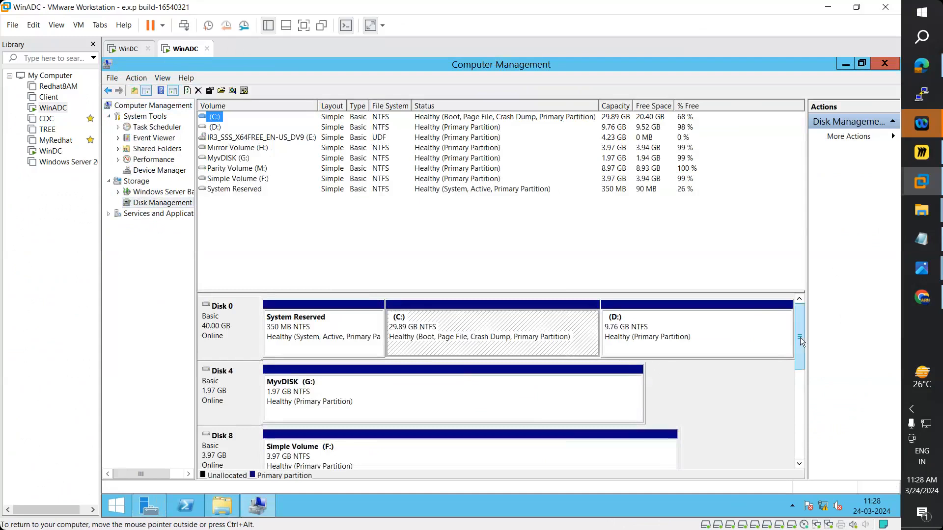
drag(800, 338, 801, 354)
drag(668, 293, 665, 221)
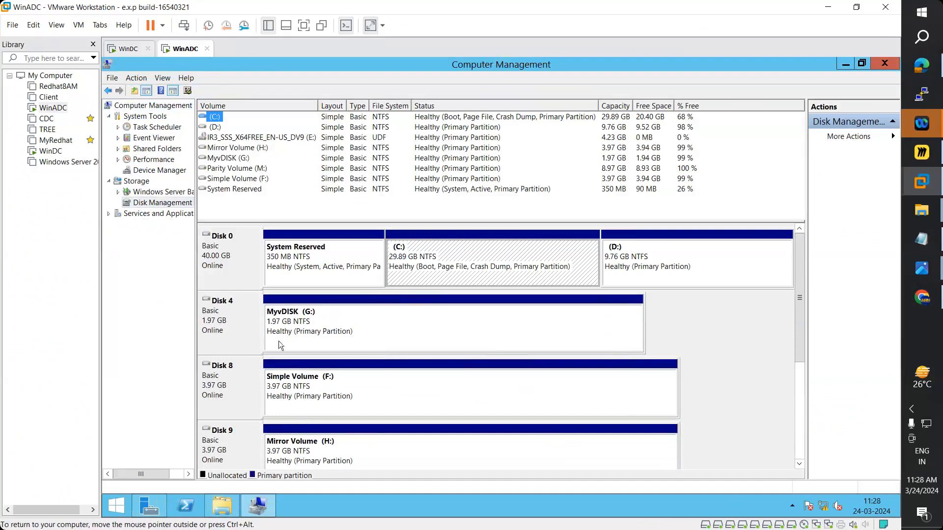
- Refresh Disk Management, confirm Disk 11 shows Parity Volume (M:) 8.97 GB NTFS healthy, then minimize
click(232, 391)
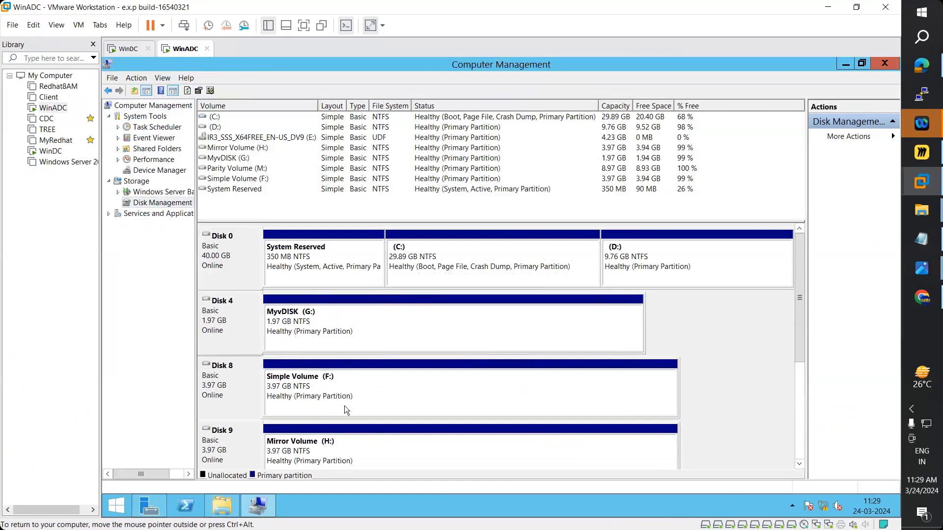
click(309, 394)
click(306, 445)
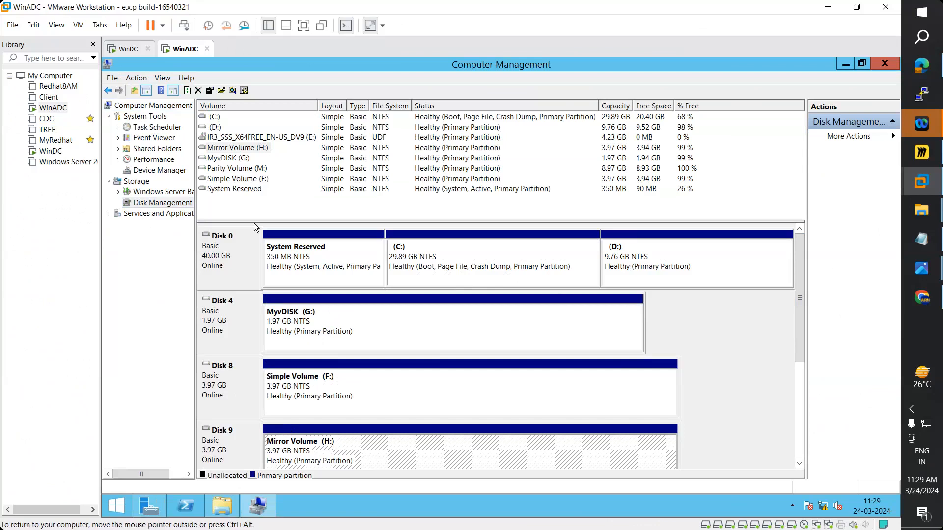
click(187, 91)
scroll(802, 339, down, 2)
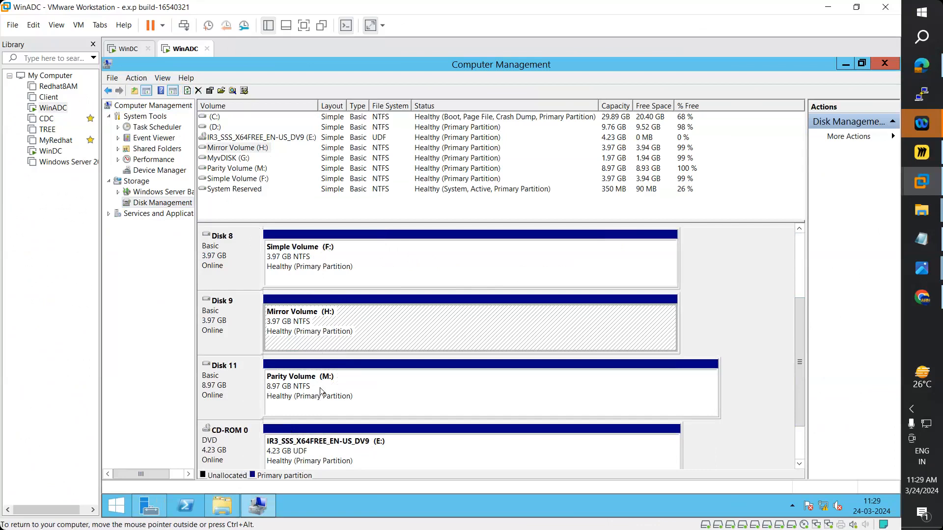
click(845, 67)
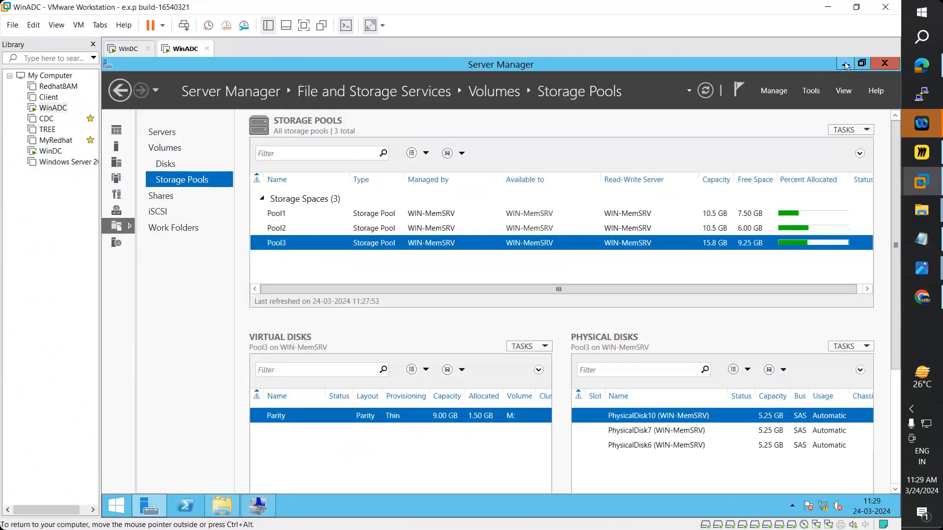
- Minimize Server Manager and This PC, then refresh the Windows Server 2012 R2 desktop
click(844, 66)
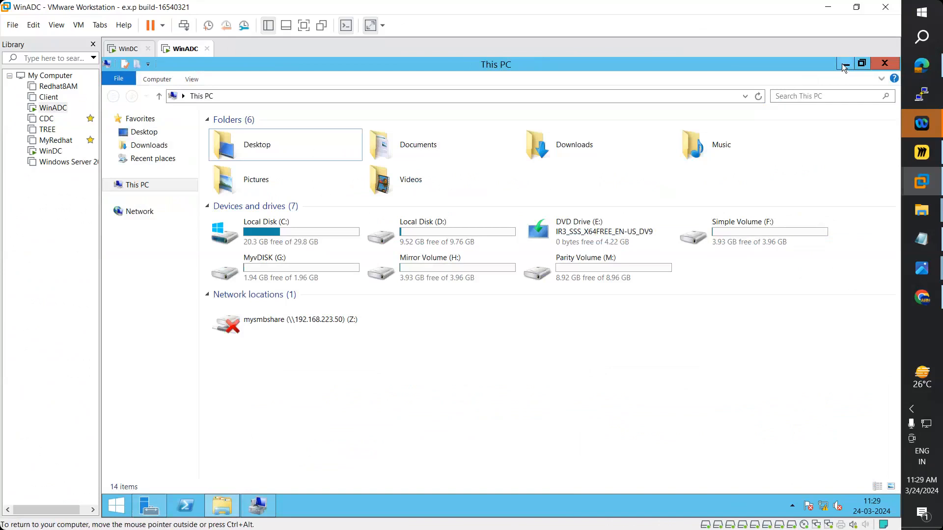
click(844, 66)
right_click(360, 240)
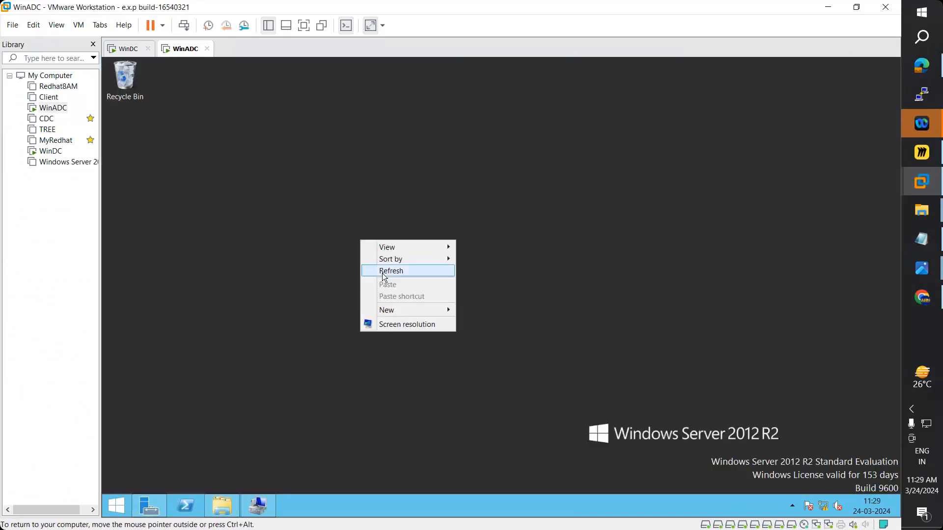
click(384, 273)
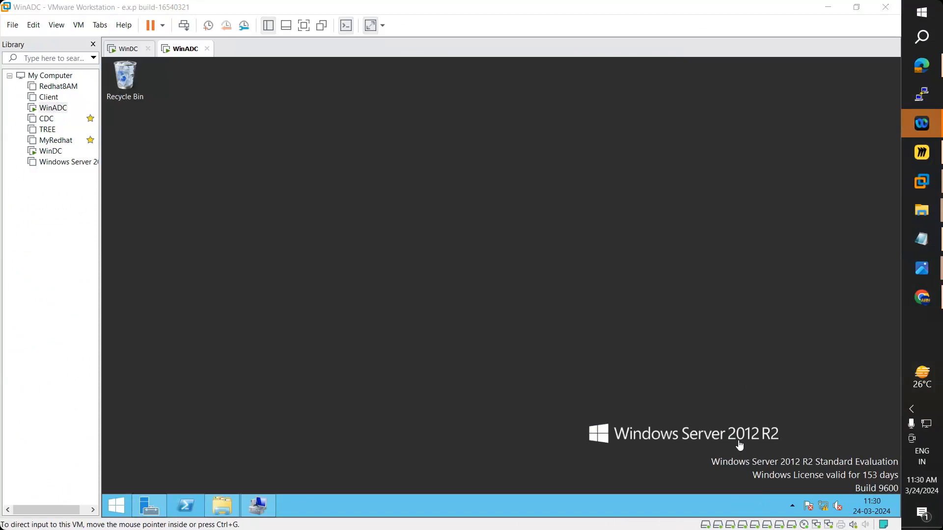
- Bring the RAID-0 and RAID-1 diagram windows forward from the Photos taskbar previews
mouse_move(923, 273)
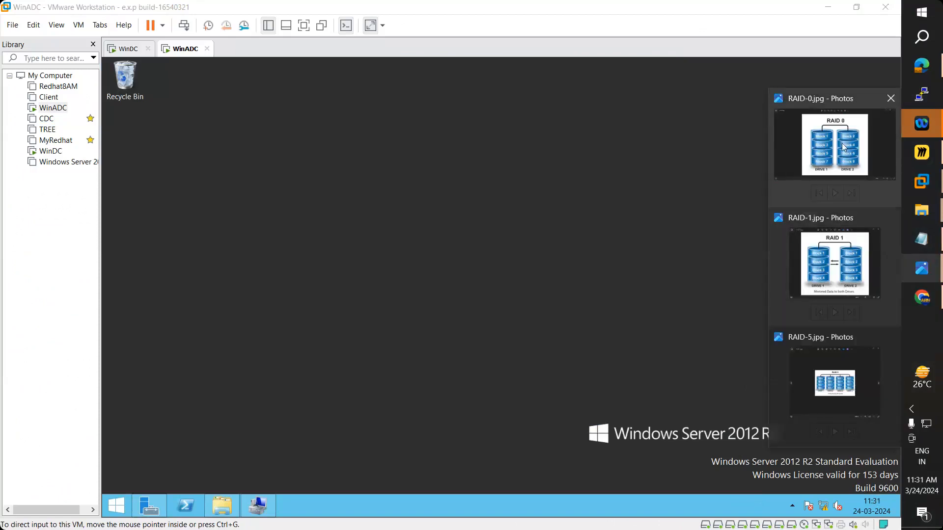
click(843, 148)
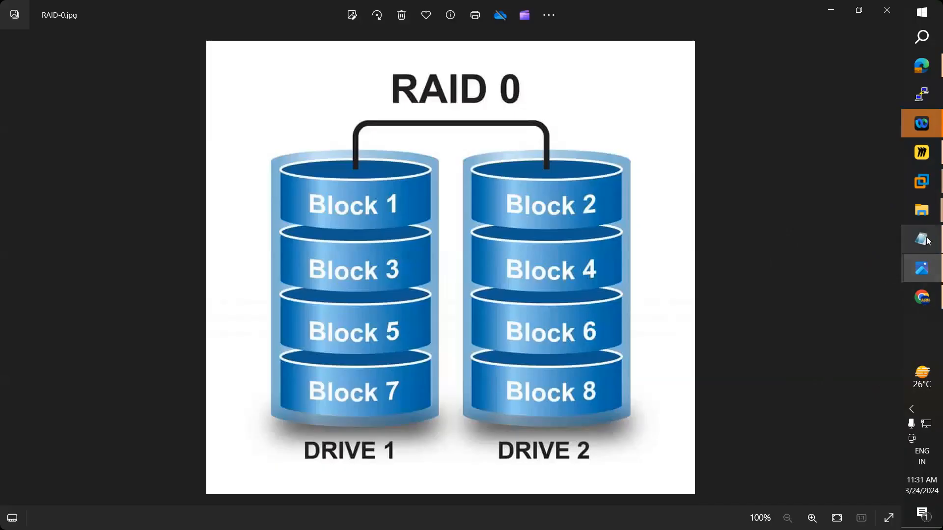
mouse_move(928, 275)
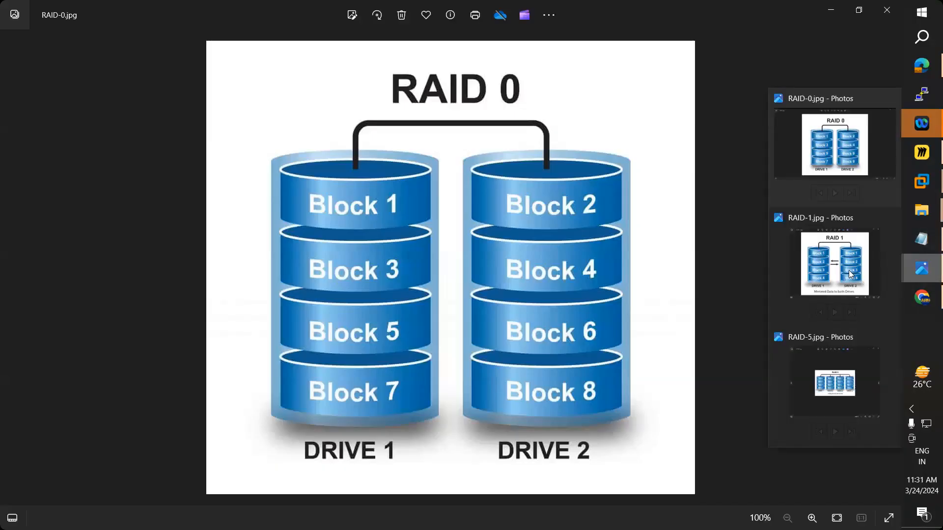
click(851, 274)
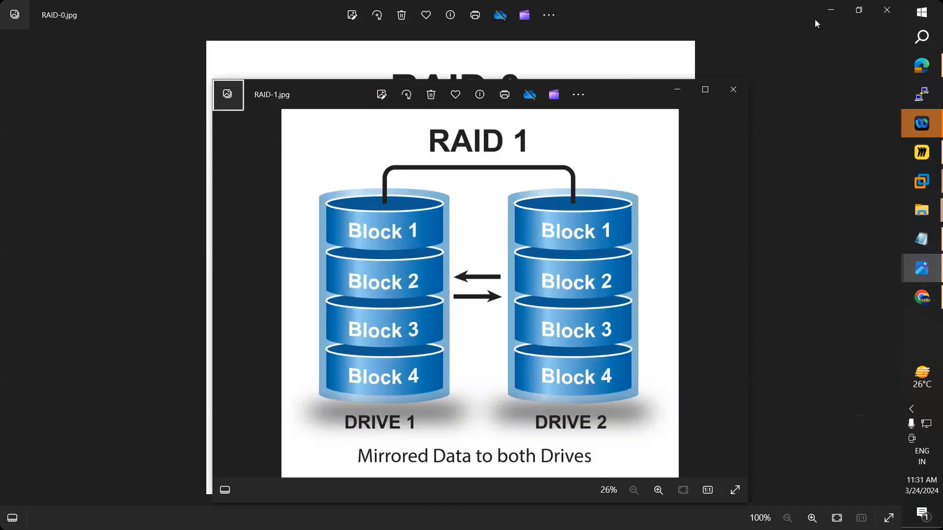
- Place RAID-0 on the left and RAID-1 on the right, then bring RAID-5 to the front
click(850, 18)
drag(578, 74, 896, 70)
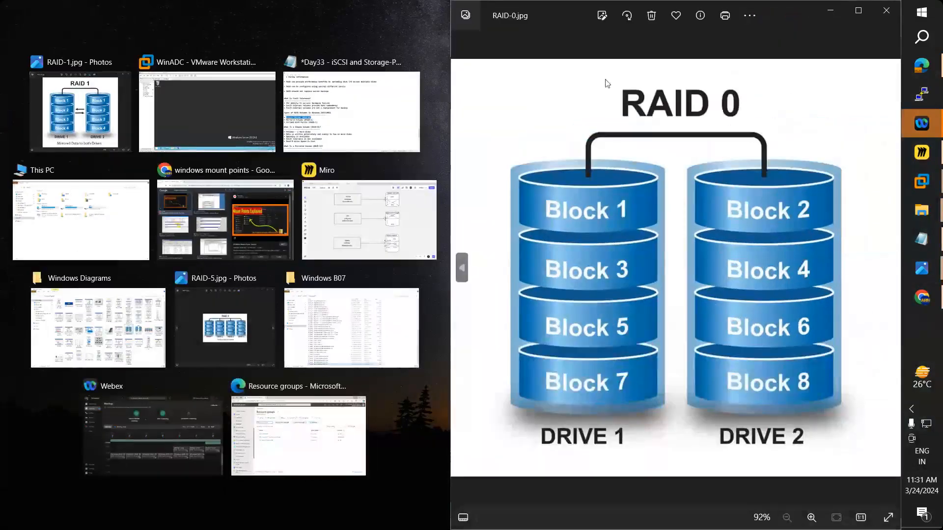
click(857, 11)
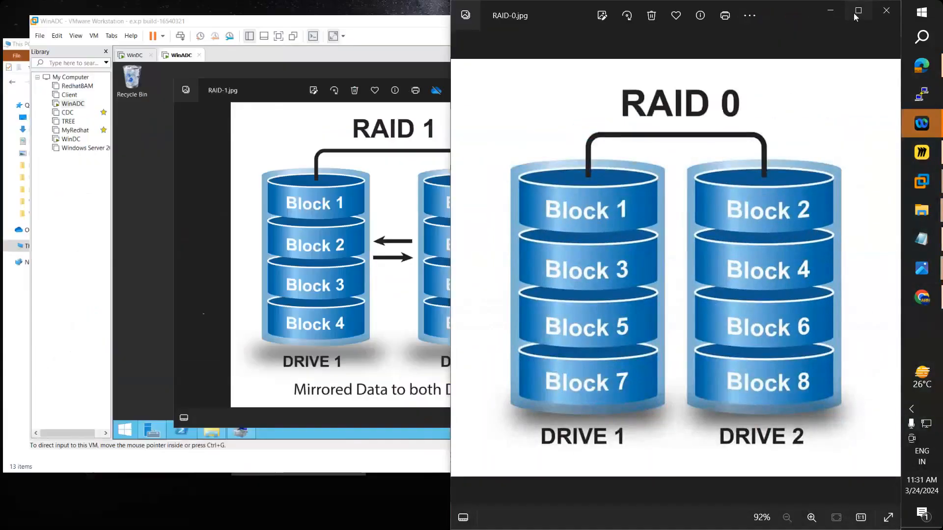
click(864, 11)
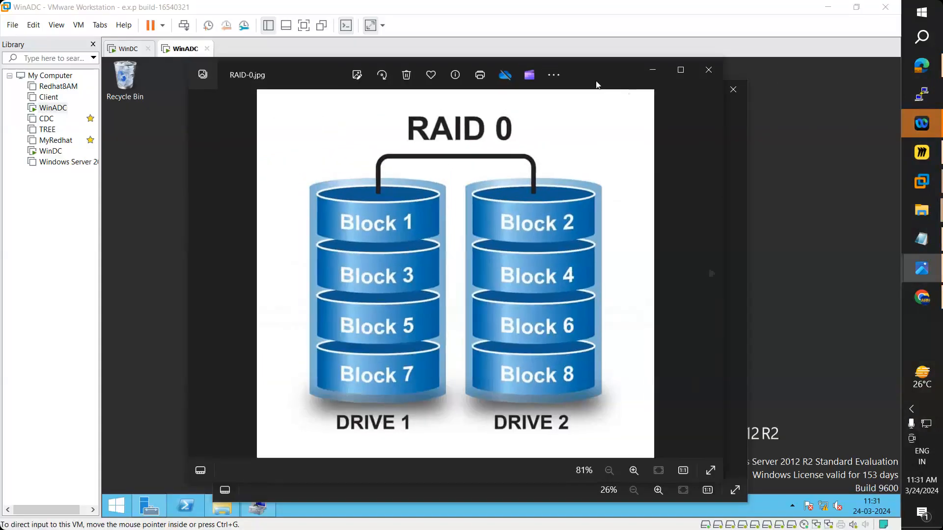
drag(593, 72, 357, 83)
drag(626, 91, 825, 71)
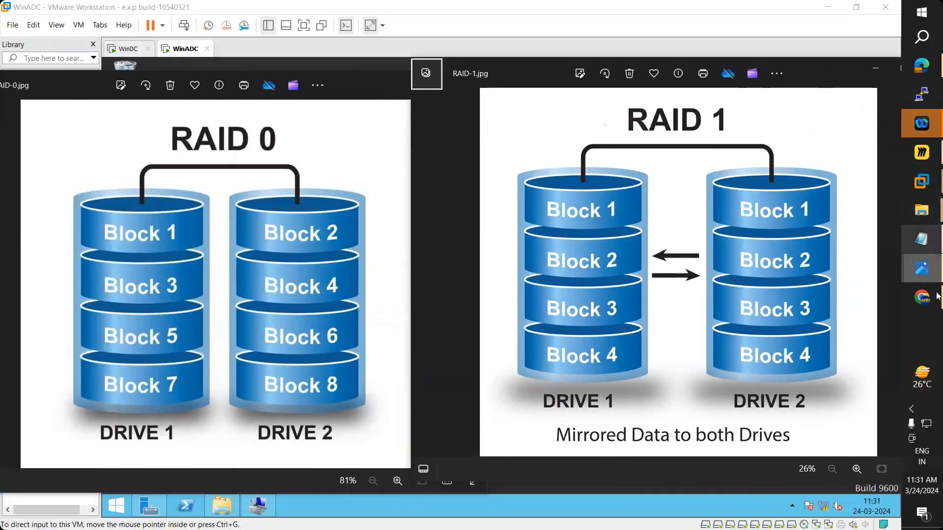
mouse_move(922, 269)
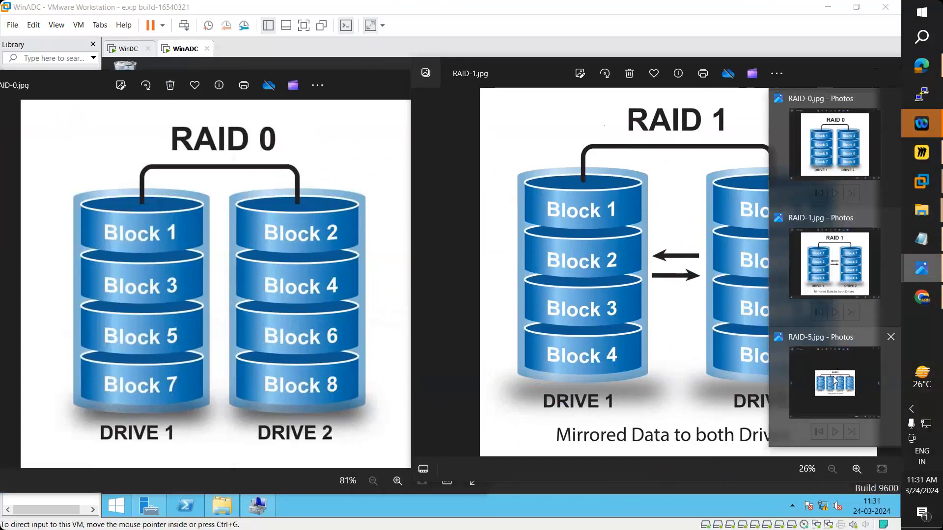
click(835, 381)
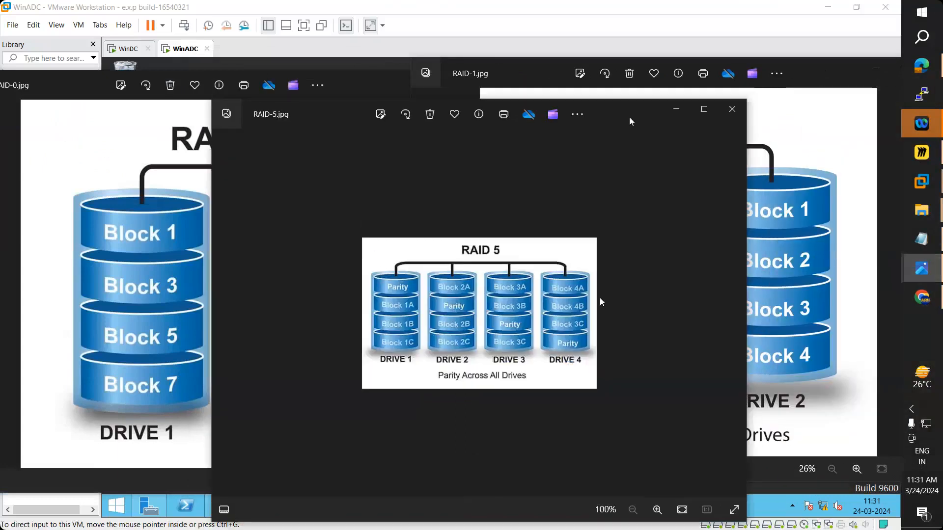
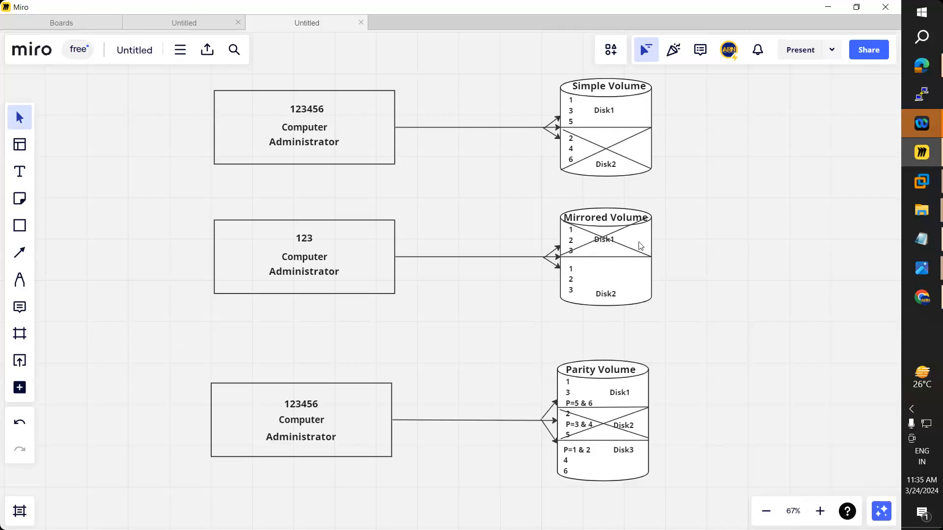
- Point at the VMware Workstation taskbar icon to bring up its window preview
mouse_move(919, 194)
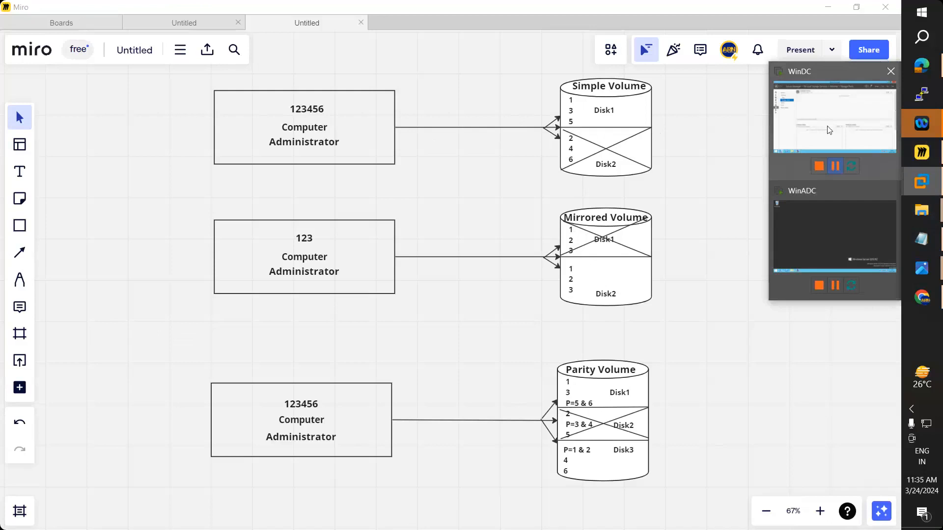
- Switch to the WinADC virtual machine and show its Storage Pools page
click(829, 130)
click(53, 108)
click(52, 153)
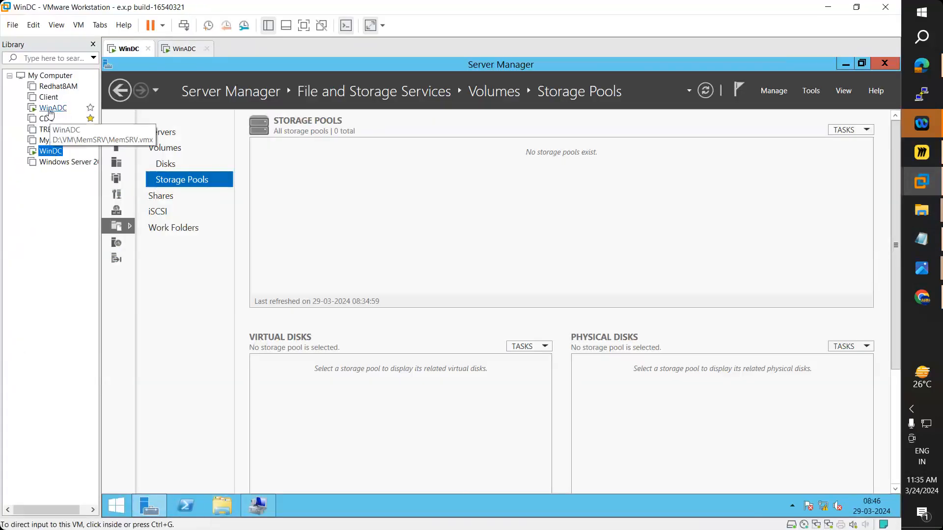
click(49, 111)
click(149, 506)
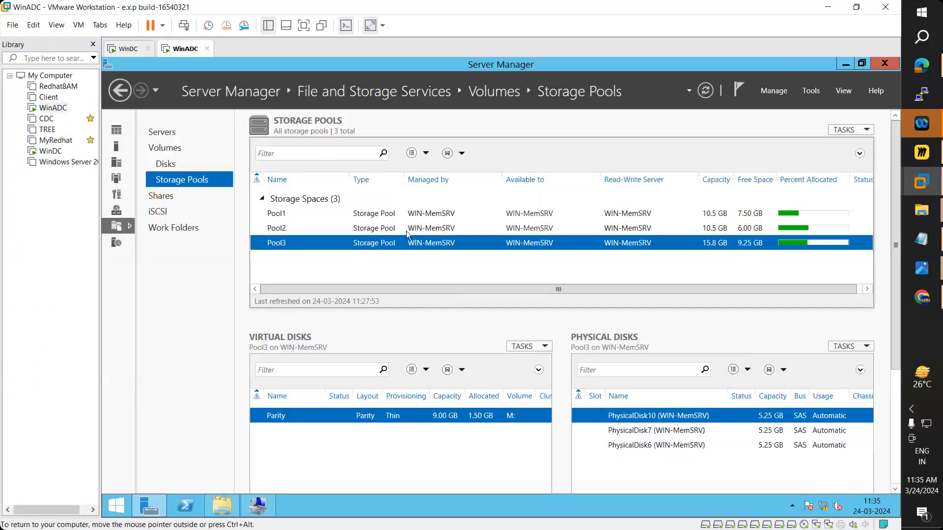
- Compare Pool2 with Pool1, then start a New Virtual Disk on Pool1
click(409, 229)
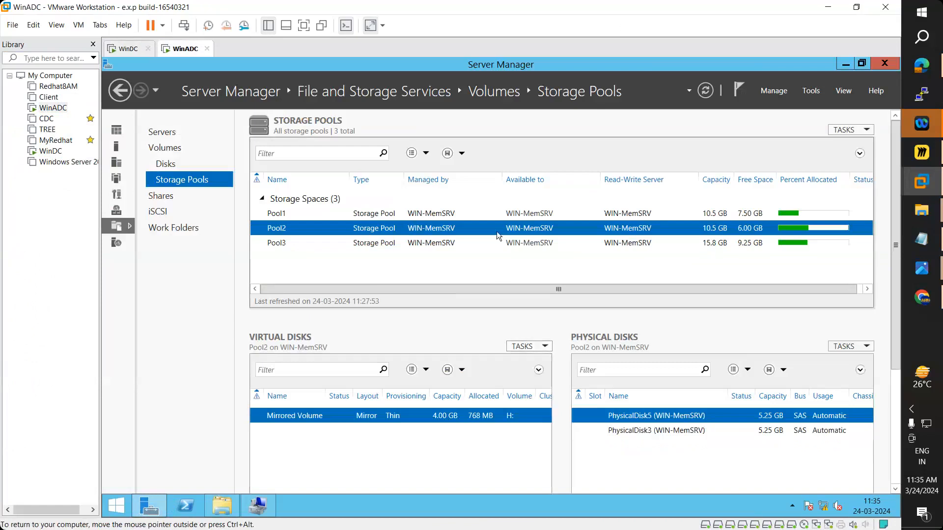
click(493, 212)
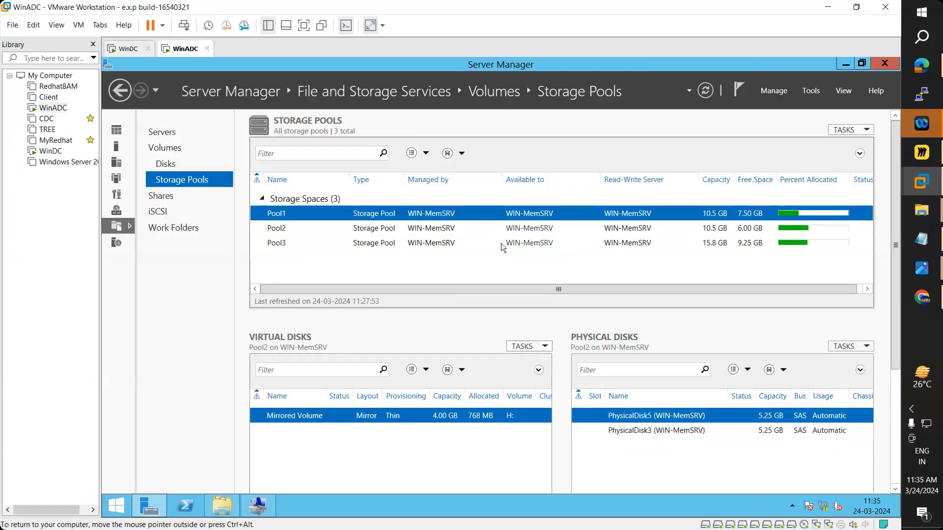
click(539, 353)
click(544, 361)
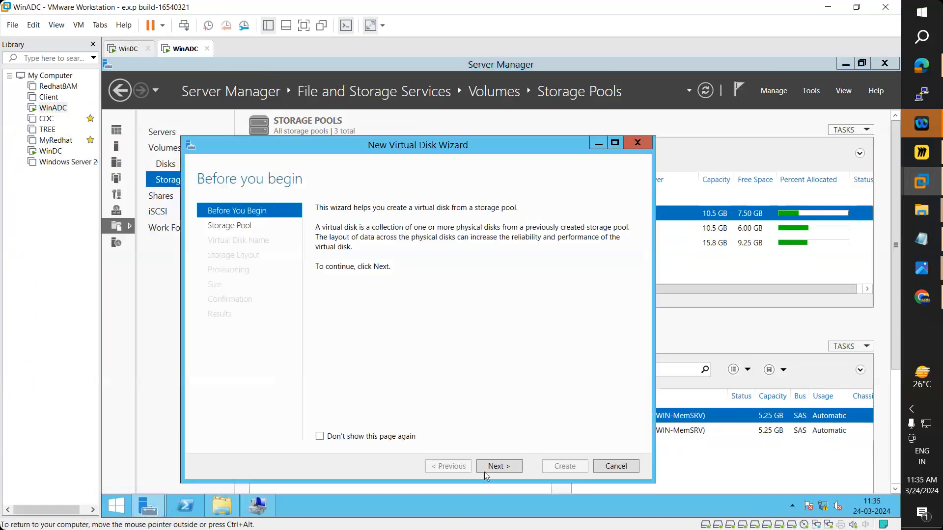
- Accept the pool and name the new virtual disk 'Vdisk1'
click(503, 467)
click(515, 468)
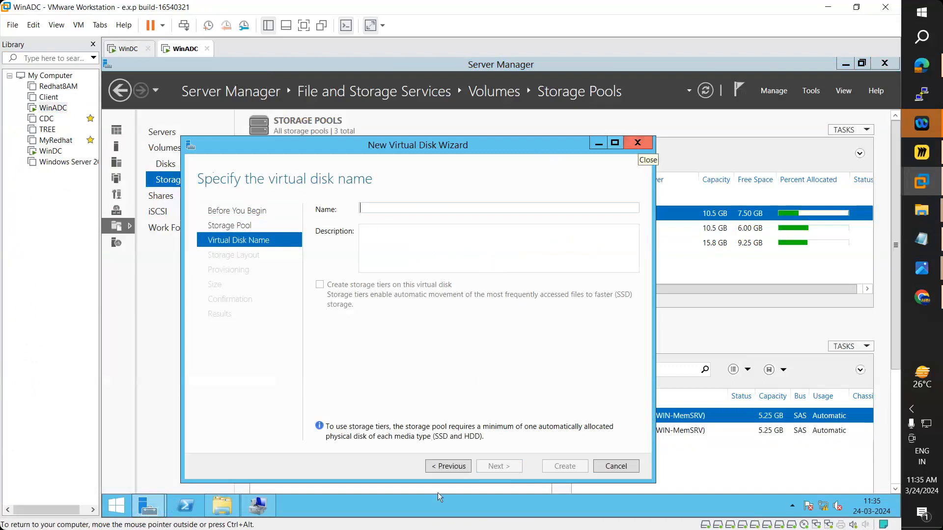
text(Vdisk1)
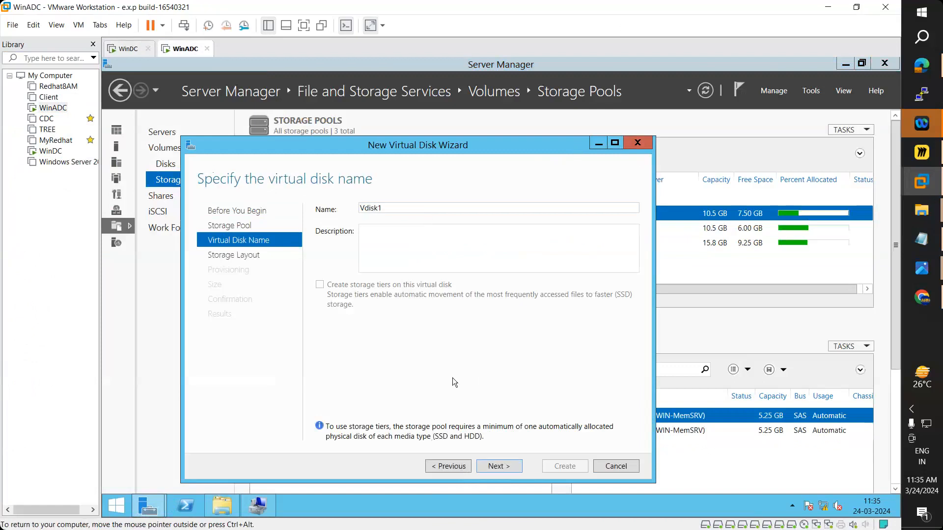
click(506, 466)
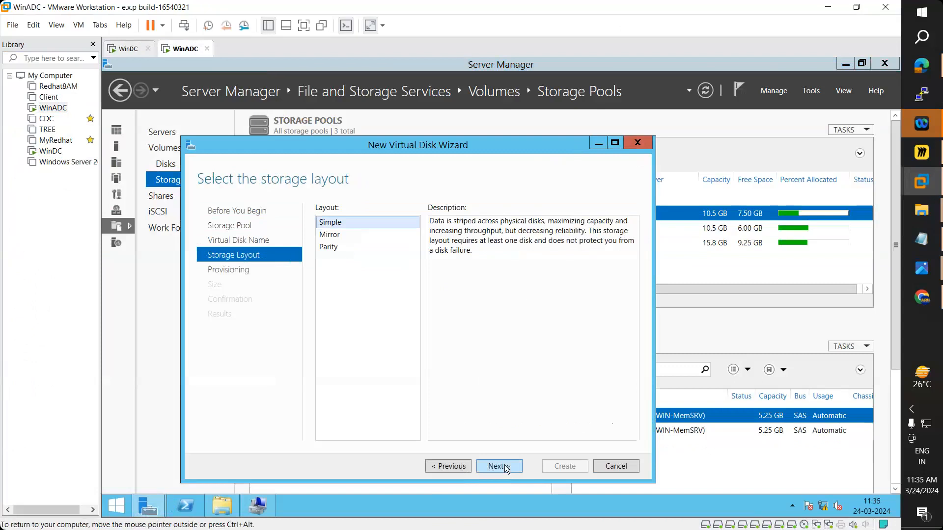
- Review the Mirror and Parity storage layout descriptions, then cancel the wizard
drag(451, 145, 740, 125)
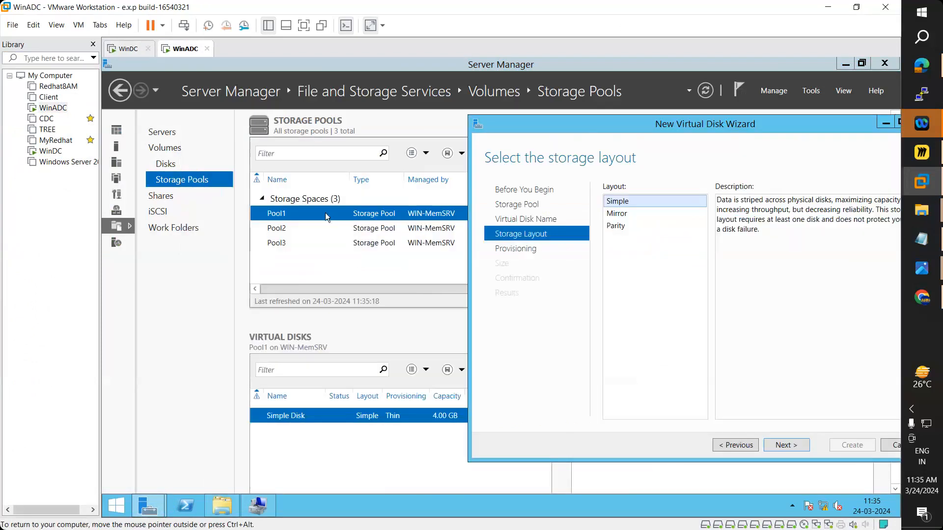
click(622, 215)
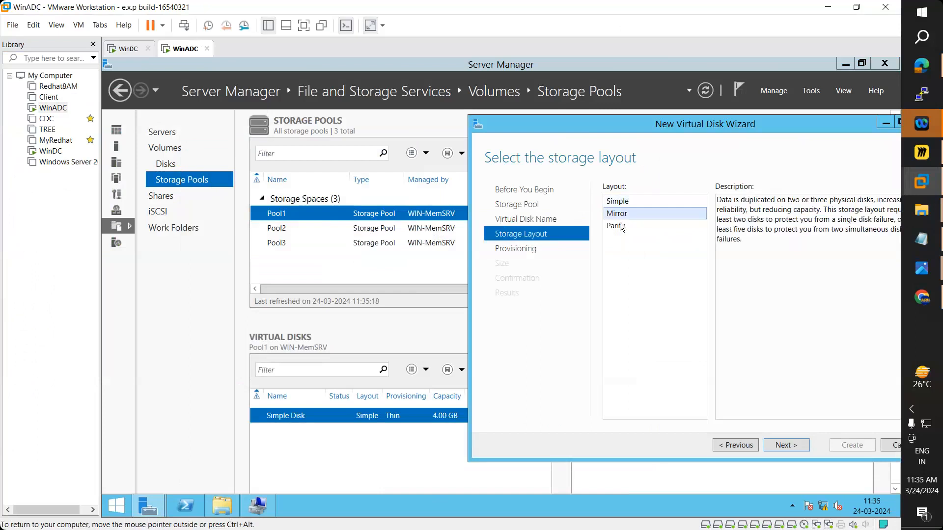
click(620, 228)
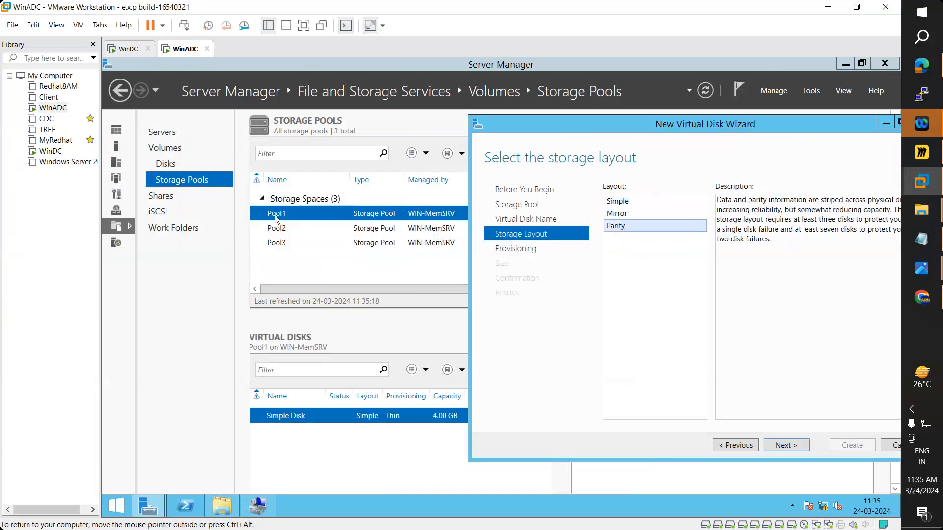
drag(814, 127, 552, 182)
click(663, 175)
click(522, 326)
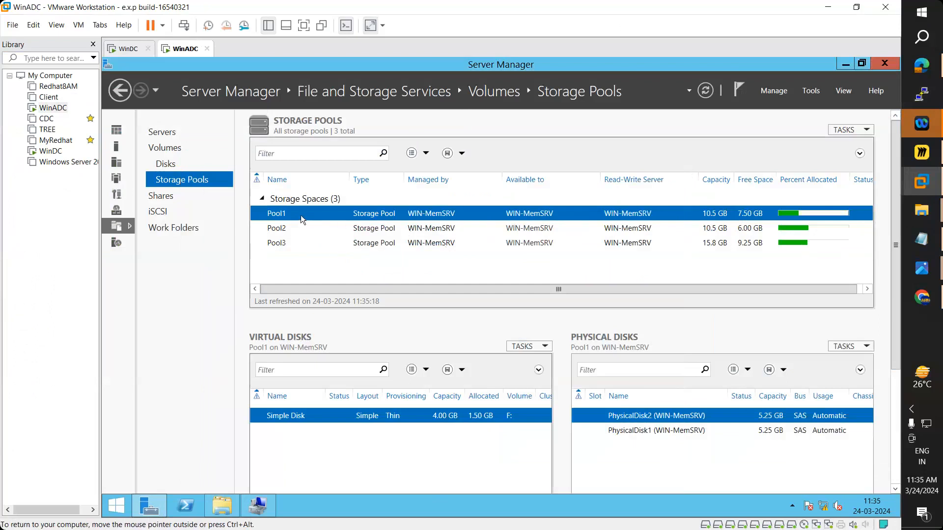
- Check Pool2's Mirrored volume and Pool3's 9.00 GB Parity disk, briefly viewing the RAID-5 diagram
click(371, 229)
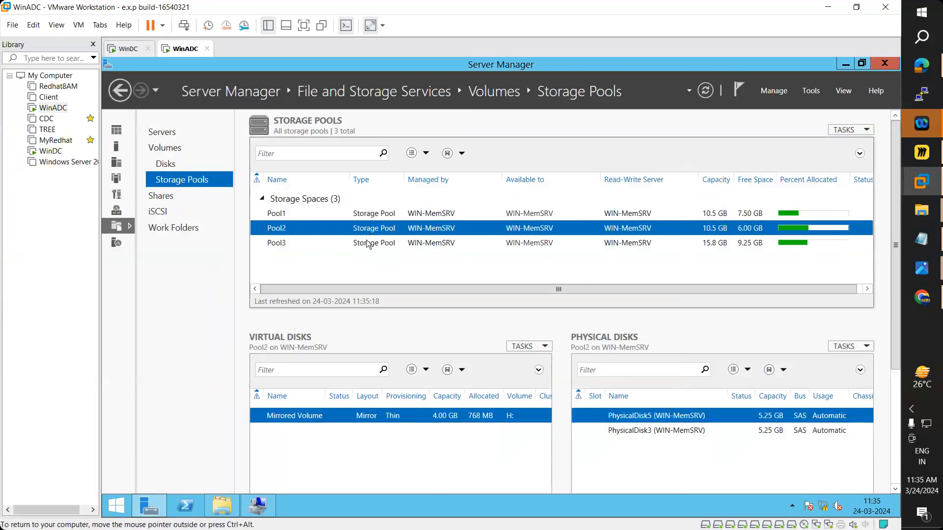
click(366, 241)
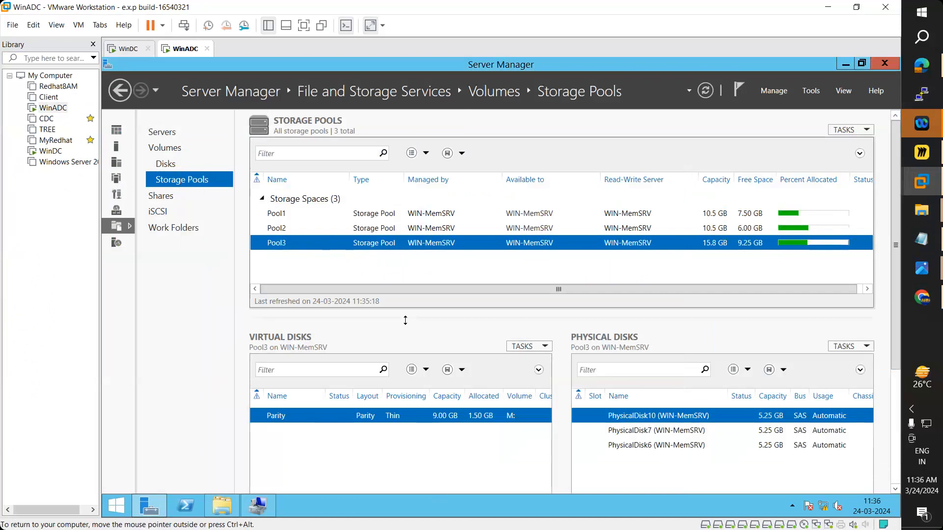
mouse_move(922, 268)
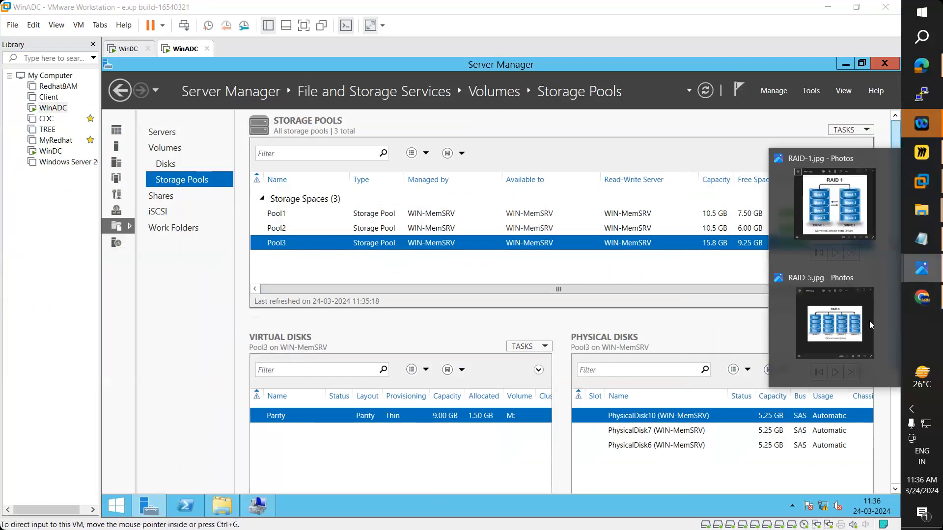
click(841, 327)
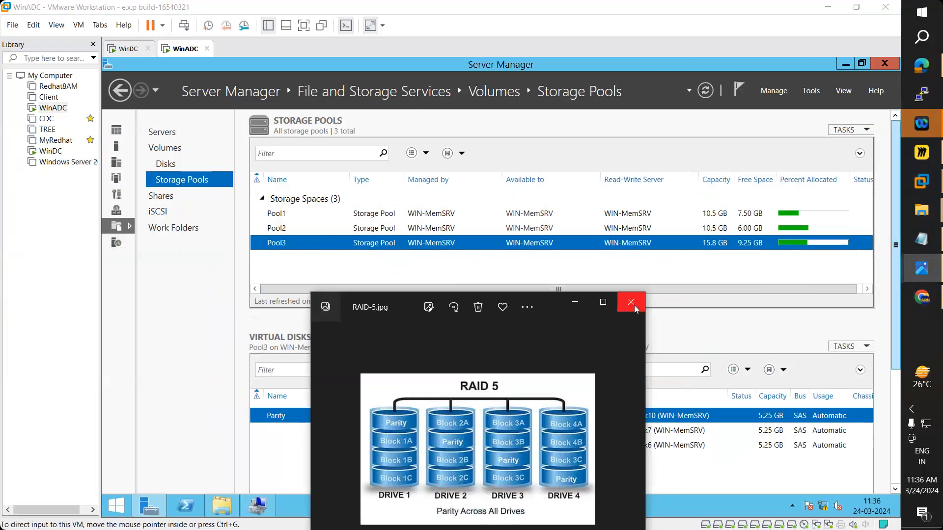
click(634, 305)
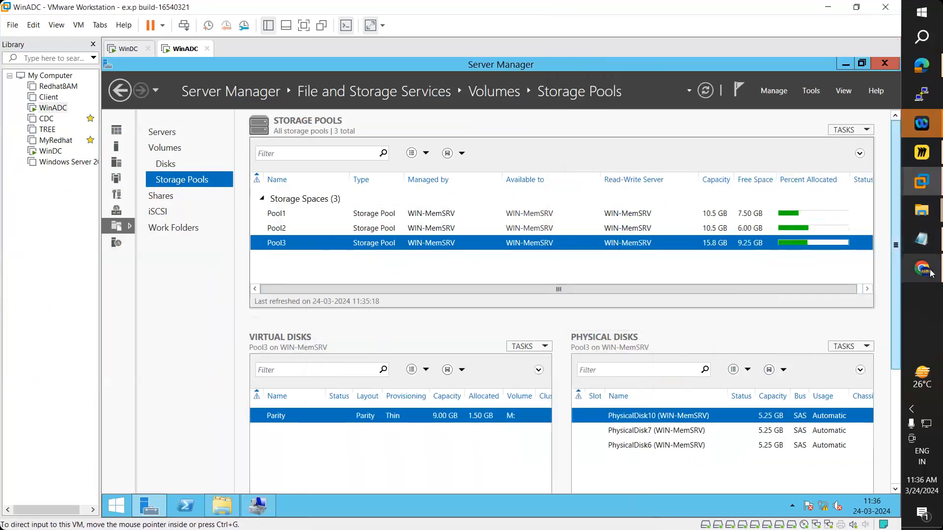
- Move Chrome from the mount points image search to the Google home page, then minimize it
mouse_move(932, 274)
click(852, 288)
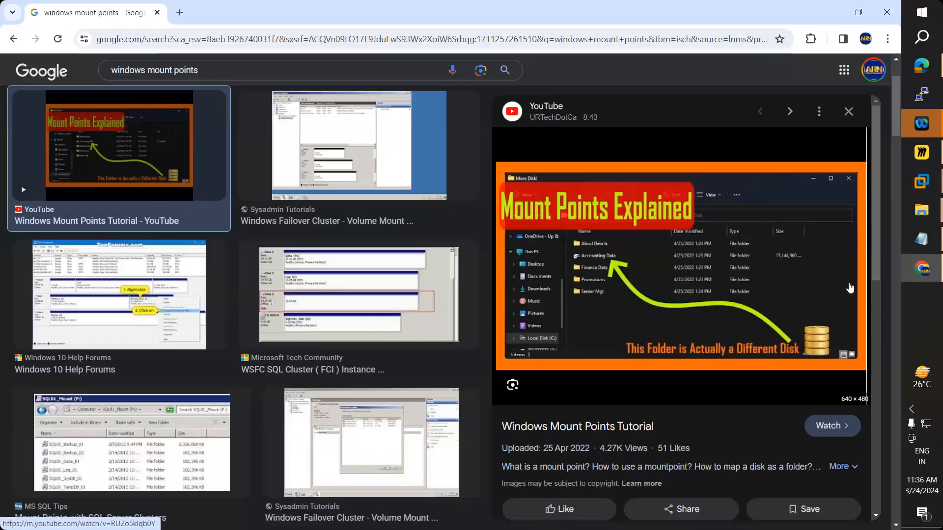
click(41, 71)
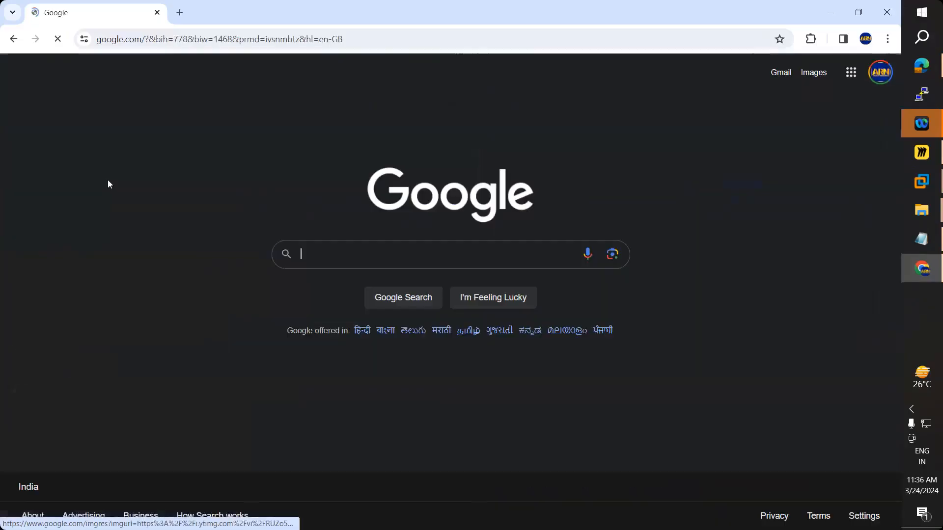
click(828, 12)
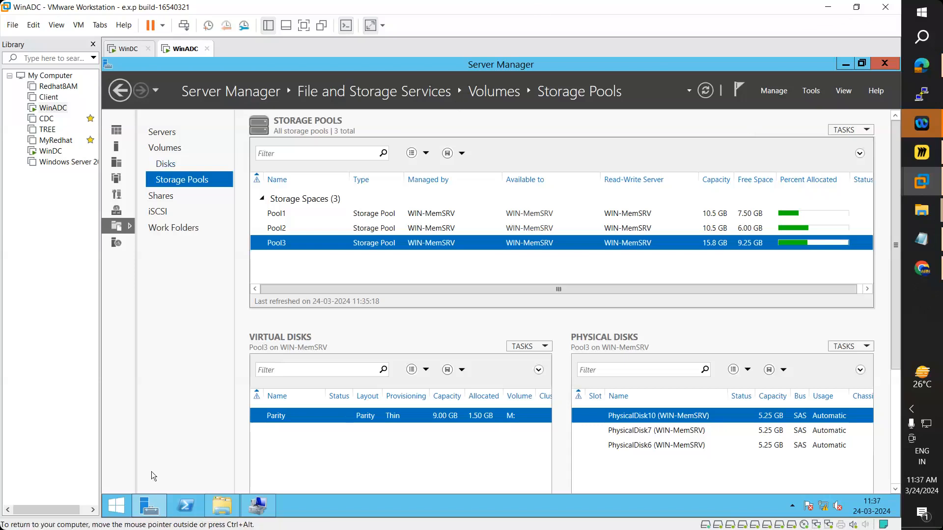
click(113, 511)
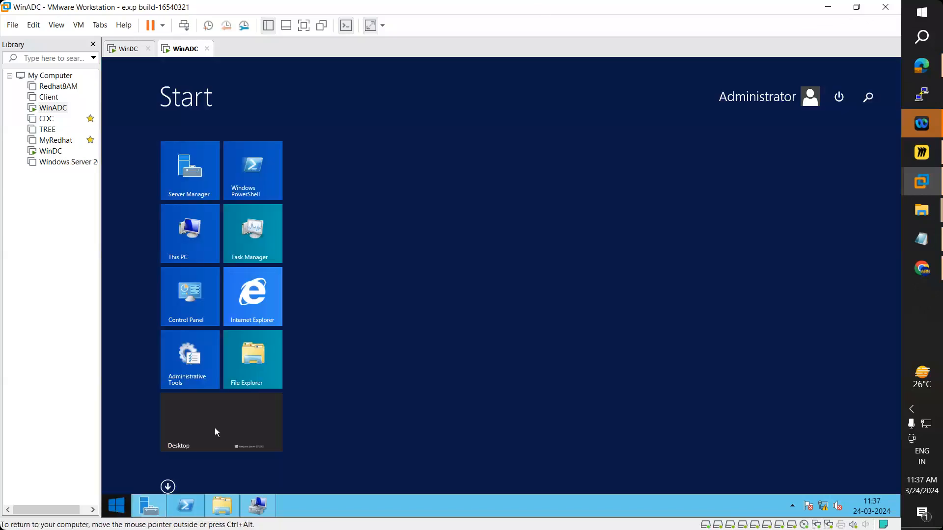
click(219, 423)
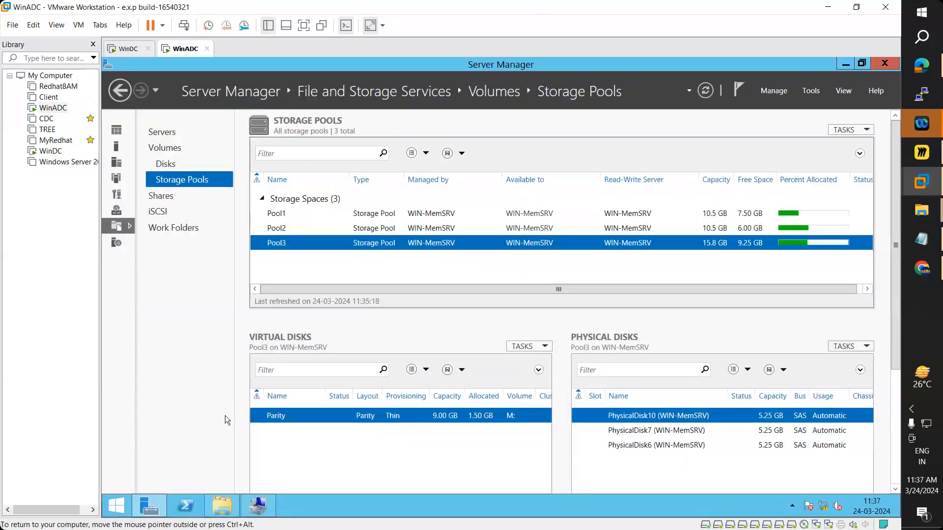